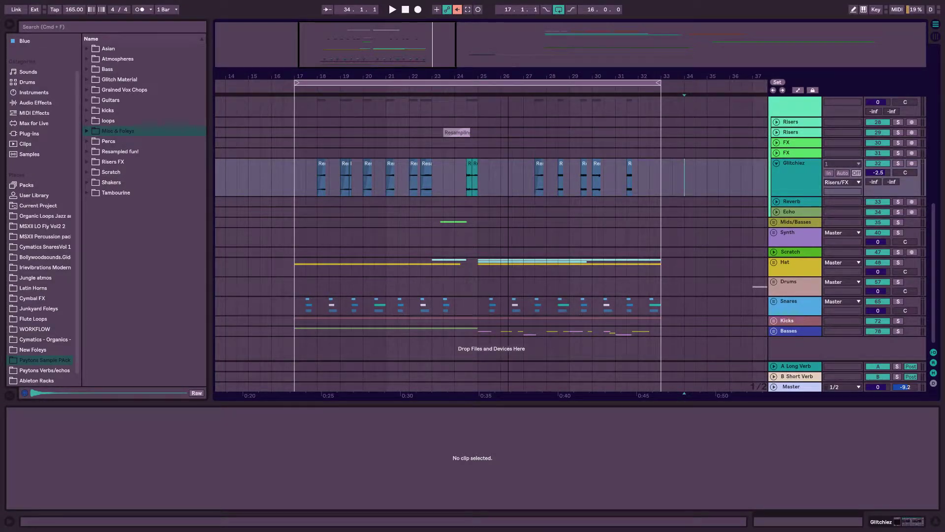
Look over the whole arrangement, from the bass and drum tracks up to the pad, sample and Lounge Lizard clips
left_click_drag(508, 77, 508, 56)
scroll(580, 225, "right", 3)
scroll(586, 229, "up", 2)
scroll(587, 228, "down", 2)
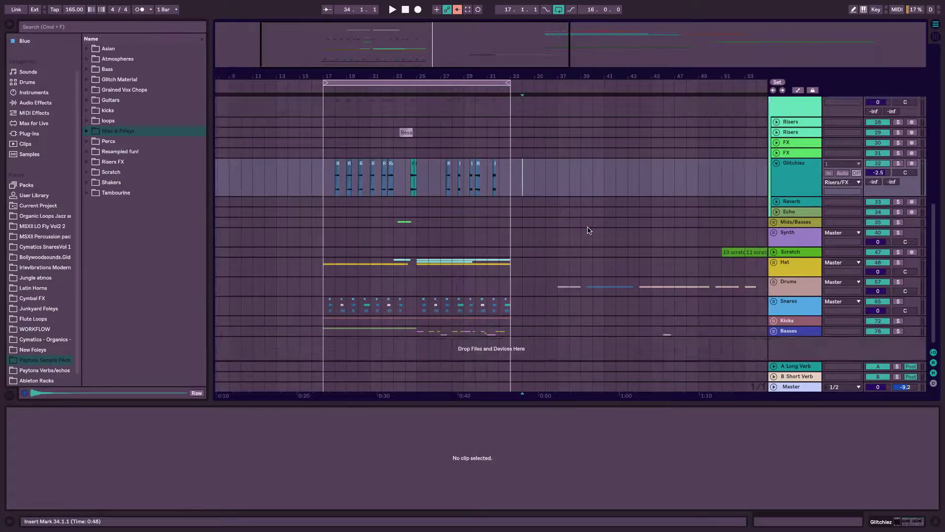
scroll(590, 230, "right", 1)
scroll(589, 230, "up", 2)
left_click_drag(433, 43, 433, 23)
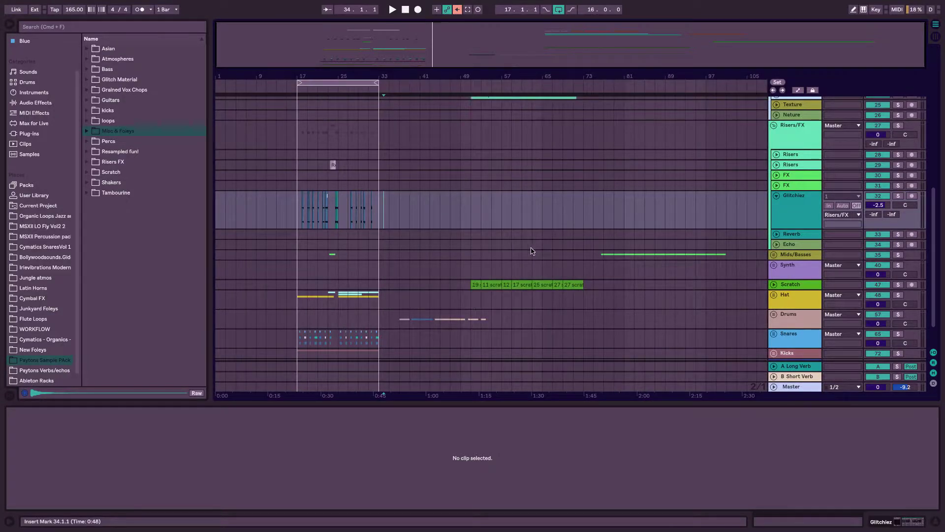
scroll(532, 251, "down", 1)
scroll(457, 308, "up", 3)
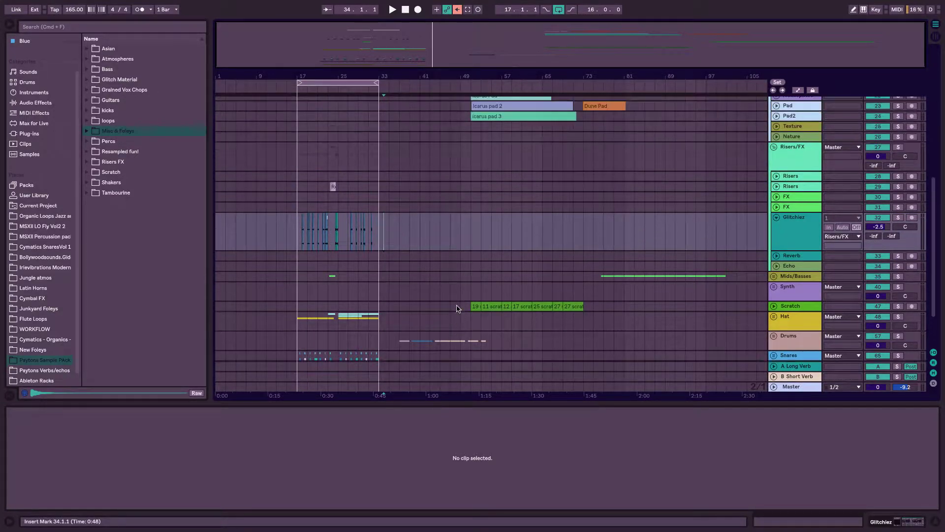
scroll(541, 307, "up", 8)
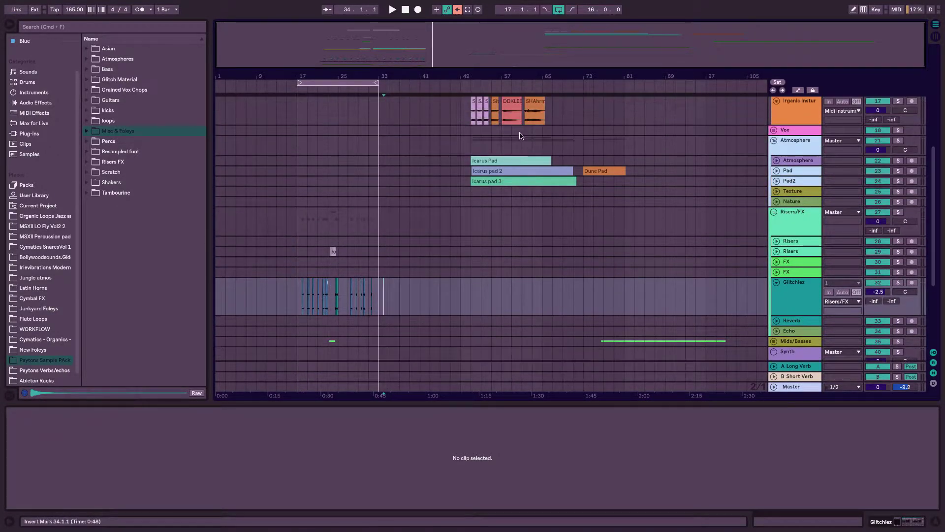
scroll(498, 192, "up", 8)
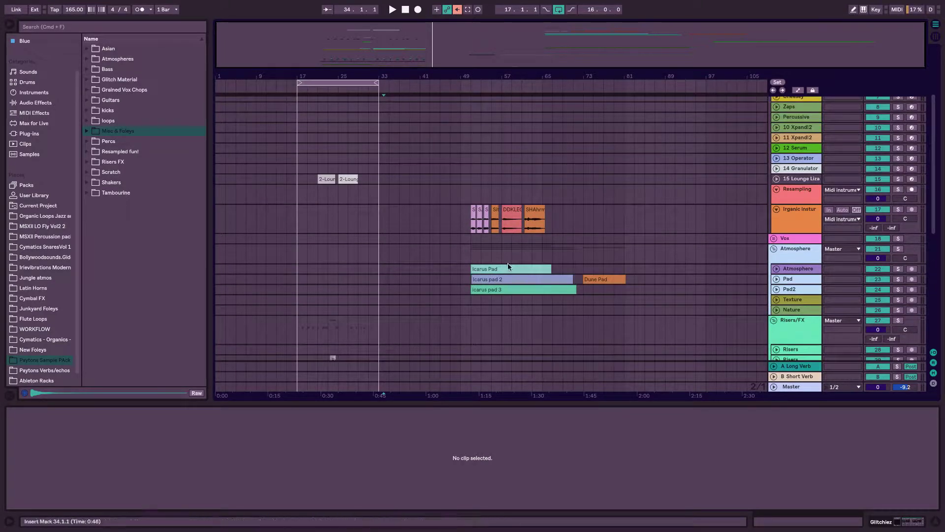
scroll(523, 273, "up", 1)
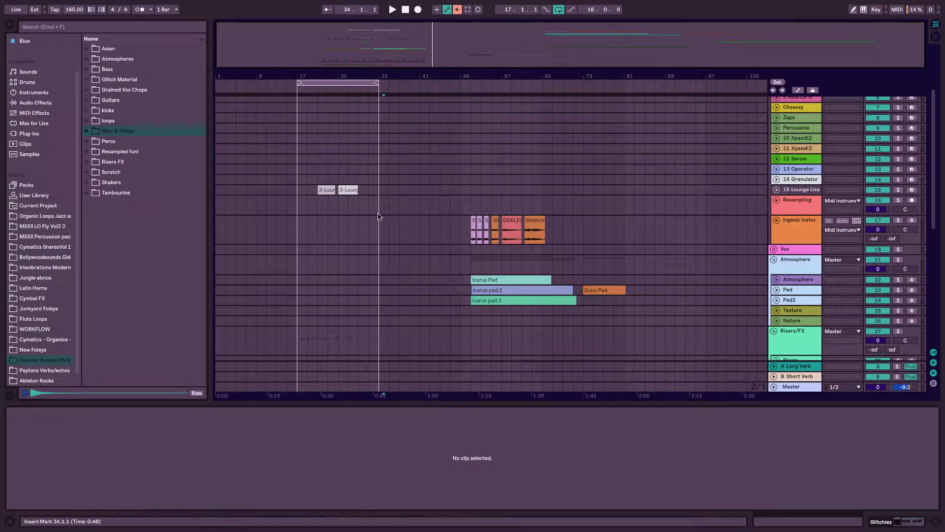
left_click_drag(370, 39, 374, 123)
scroll(417, 180, "left", 10)
scroll(417, 181, "down", 4)
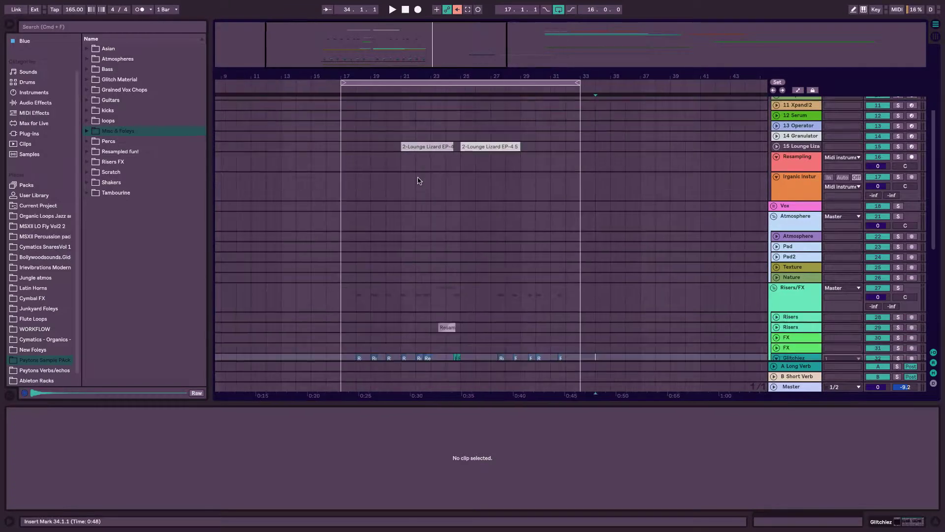
Play the looped section from bar 17 to bar 33 and follow its clips through the tracks
left_click(432, 82)
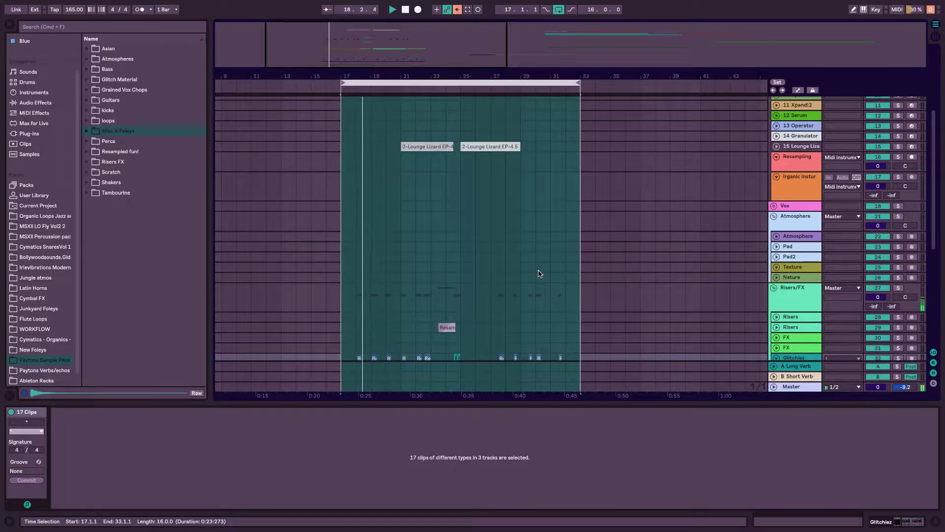
scroll(538, 273, "down", 3)
scroll(591, 271, "right", 1)
left_click(599, 315)
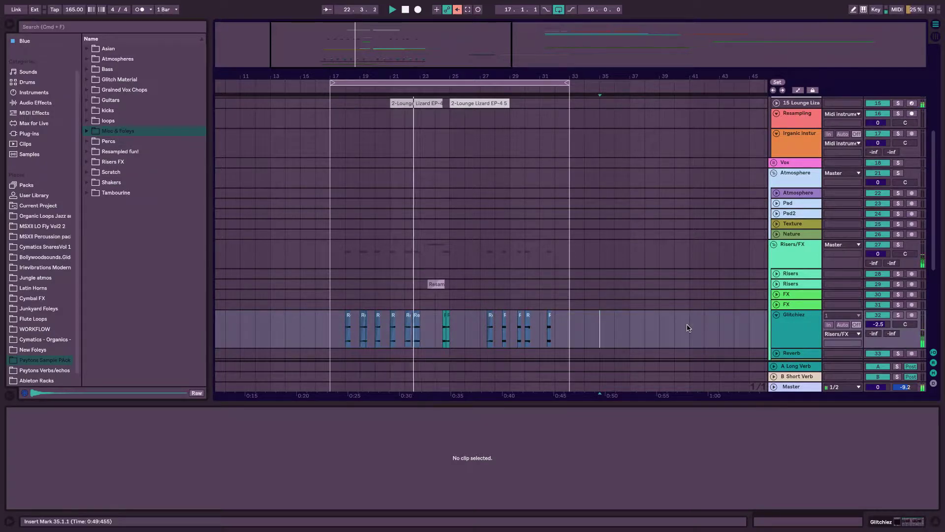
left_click_drag(448, 38, 477, 115)
scroll(485, 263, "down", 4)
scroll(485, 264, "left", 5)
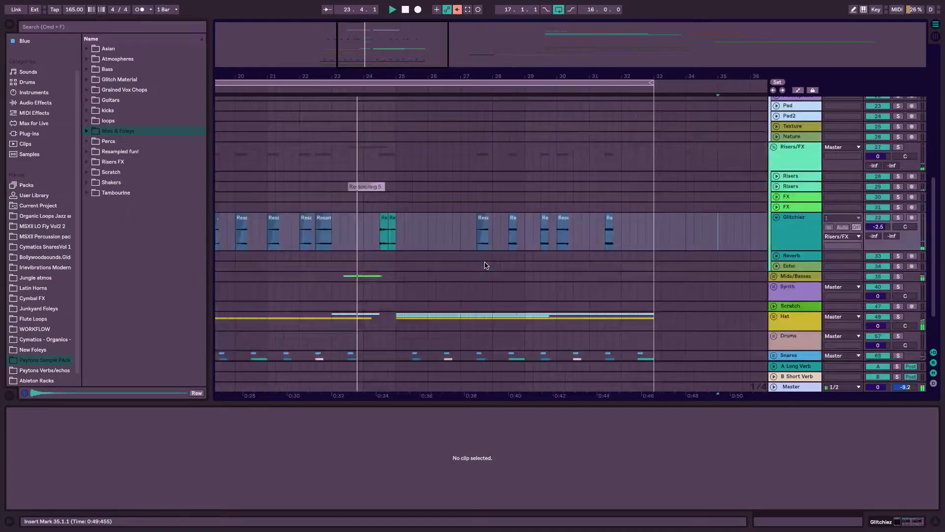
scroll(485, 266, "up", 3)
scroll(490, 266, "right", 5)
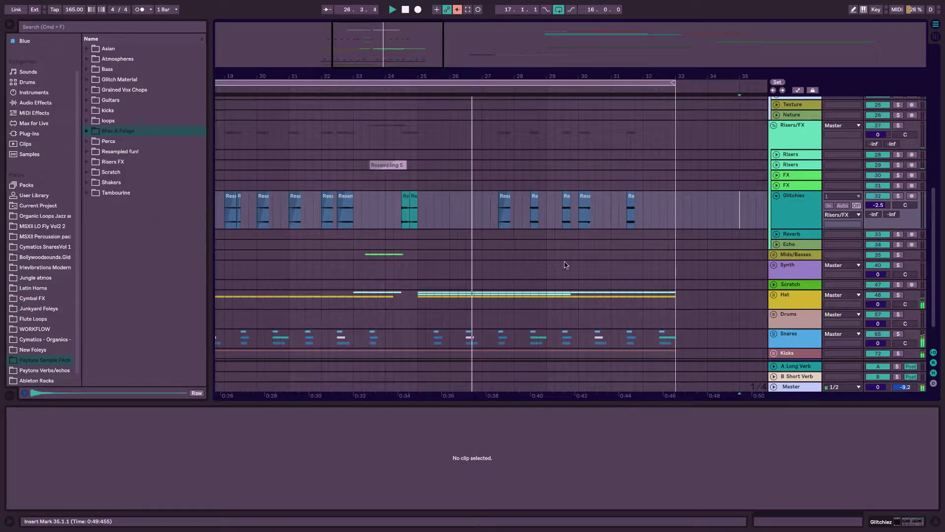
scroll(712, 241, "down", 3)
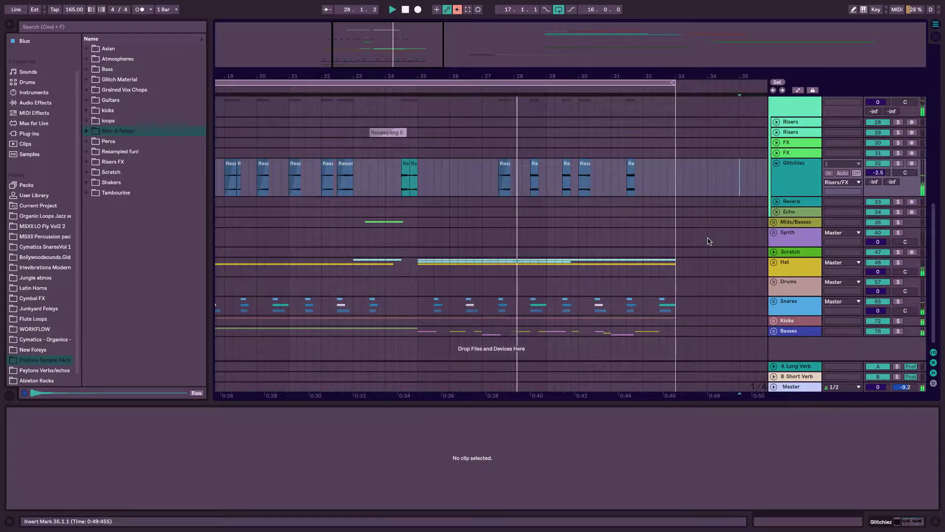
Unfold the Basses group and inspect its sub and resampled clips within the looped section
left_click(774, 331)
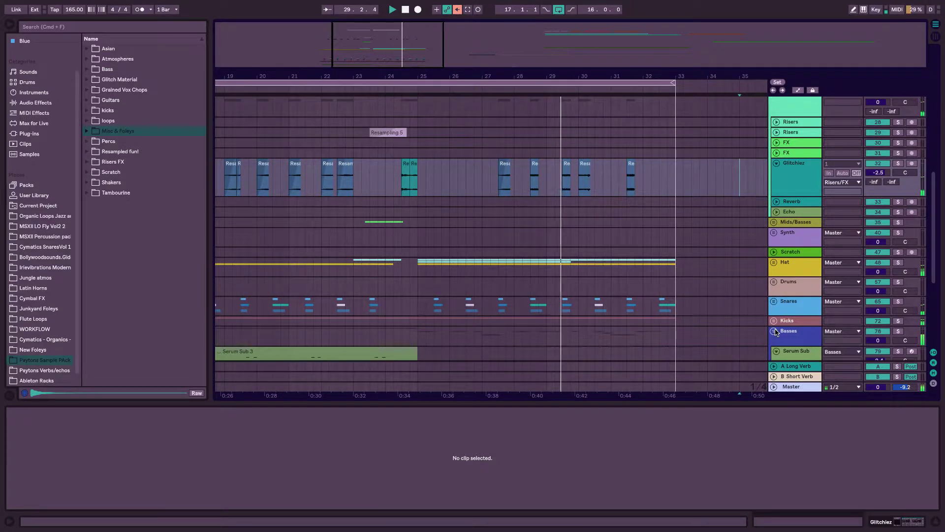
scroll(732, 320, "down", 6)
scroll(731, 321, "down", 3)
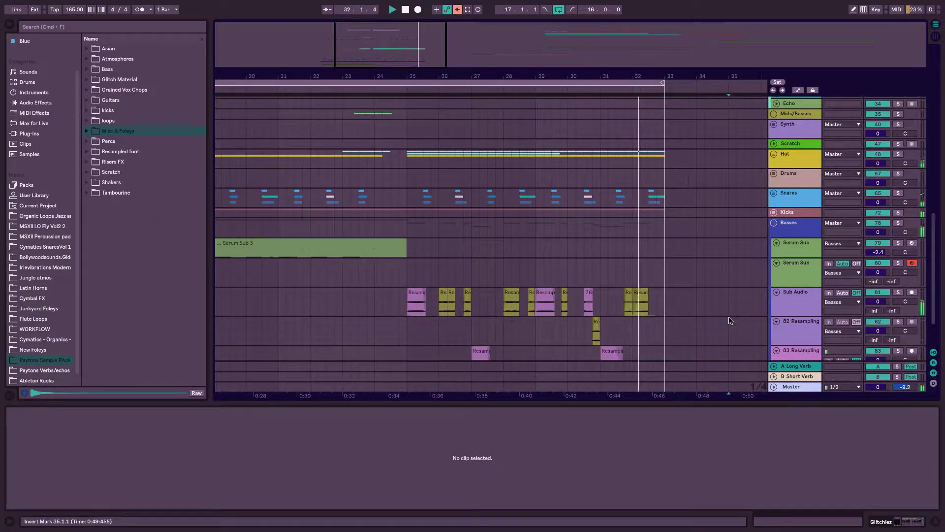
scroll(730, 321, "up", 7)
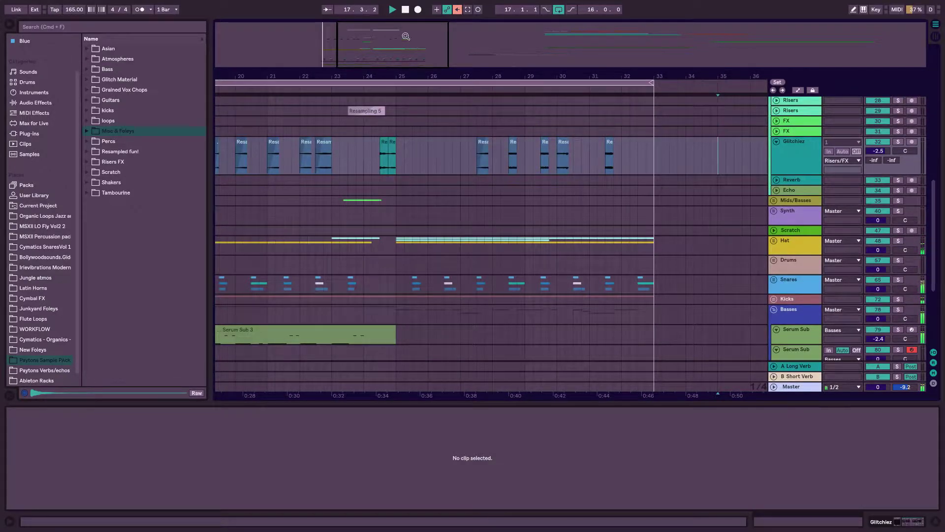
left_click_drag(407, 36, 408, 148)
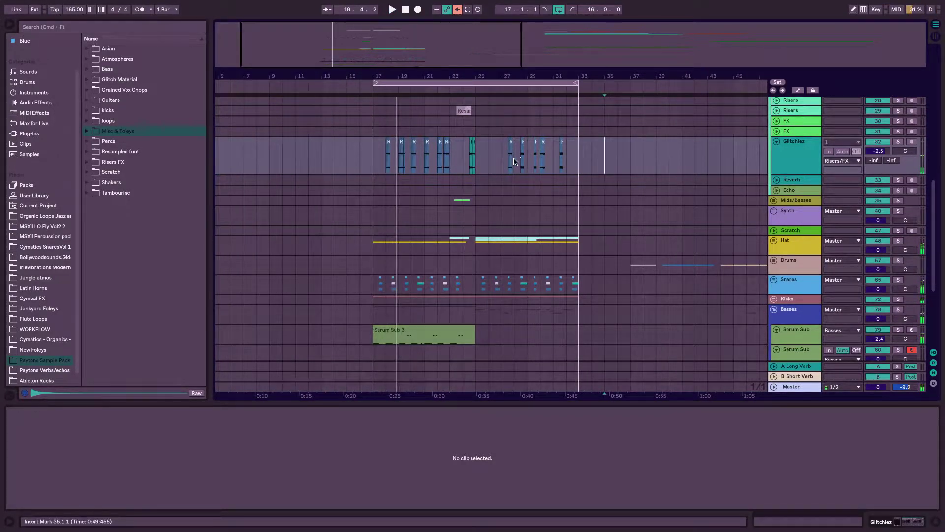
scroll(513, 161, "up", 3)
left_click_drag(380, 42, 435, 117)
scroll(436, 118, "down", 6)
scroll(414, 236, "down", 1)
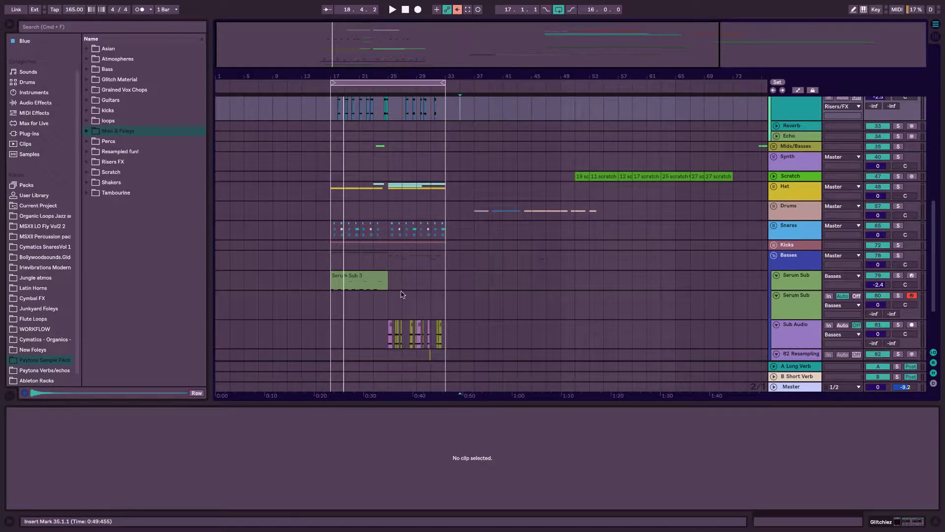
Move the spare clips on the Reverb through Snares tracks, starting from bar 35, 22 bars later to bar 57
scroll(709, 247, "up", 10)
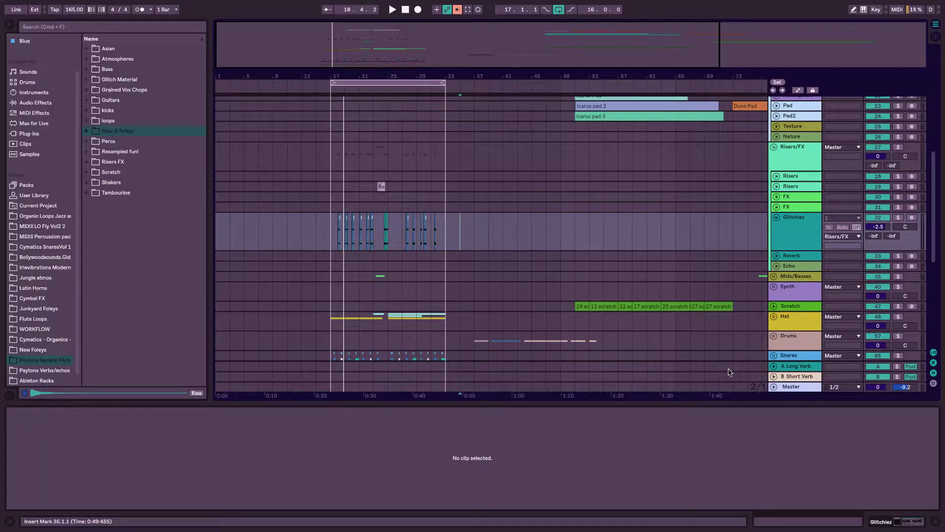
left_click_drag(756, 369, 460, 261)
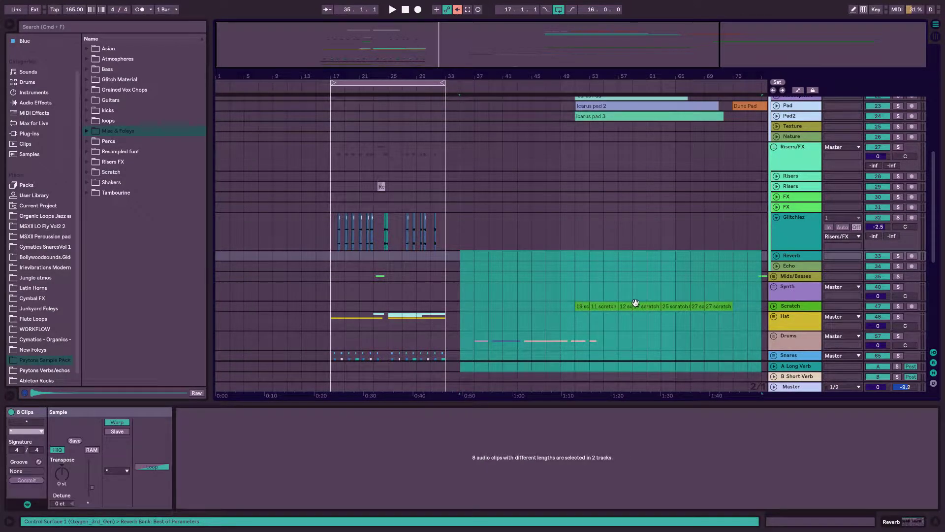
left_click_drag(636, 302, 745, 307)
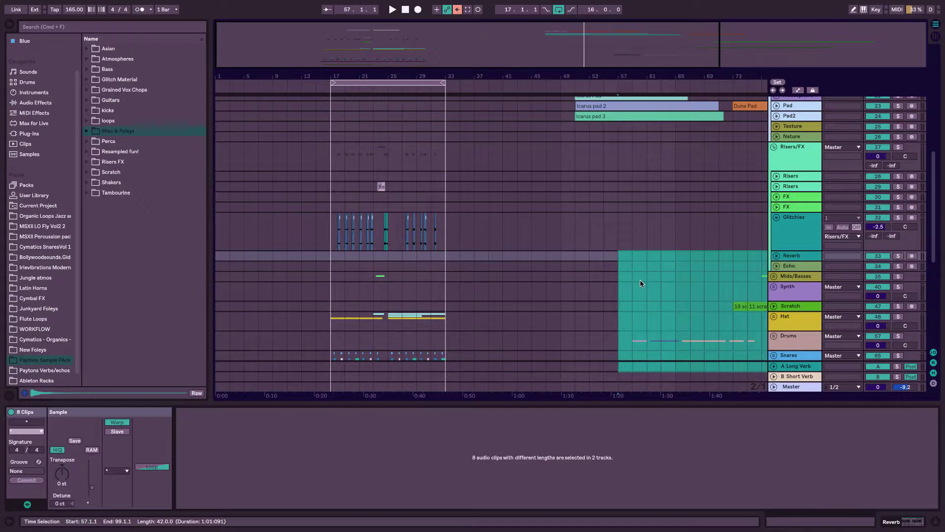
left_click(614, 280)
Move the spare organic instrument samples and the Icarus and Dune pad clips further along the timeline
scroll(614, 282, "up", 8)
scroll(613, 282, "right", 6)
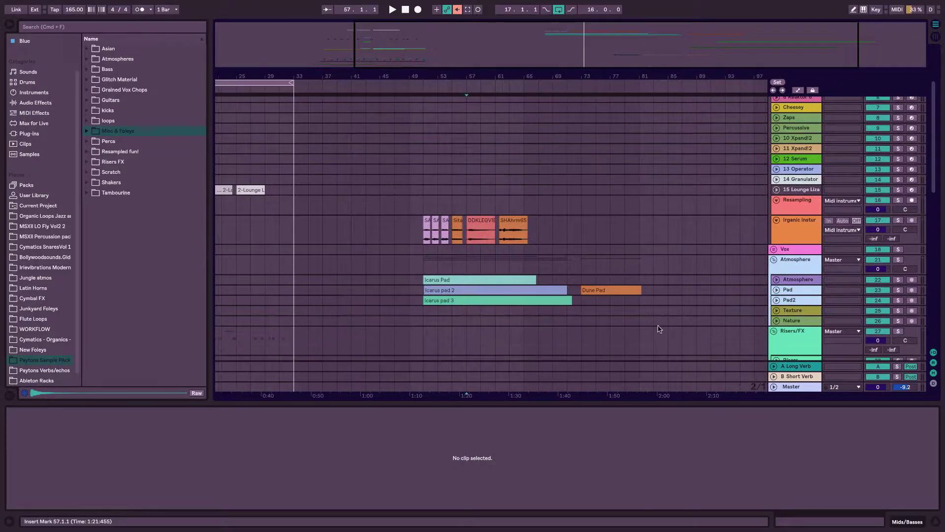
left_click_drag(458, 281, 391, 173)
left_click(426, 221)
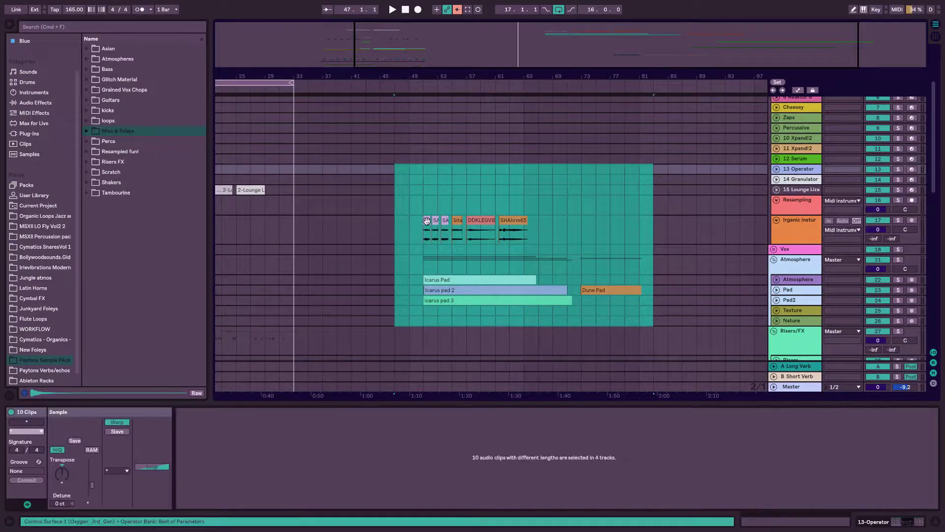
left_click_drag(551, 217, 626, 228)
left_click(495, 223)
Unfold the Drums group, shift its drum loop clips 16 bars later, and fold the group again
scroll(495, 225, "down", 10)
scroll(494, 225, "left", 4)
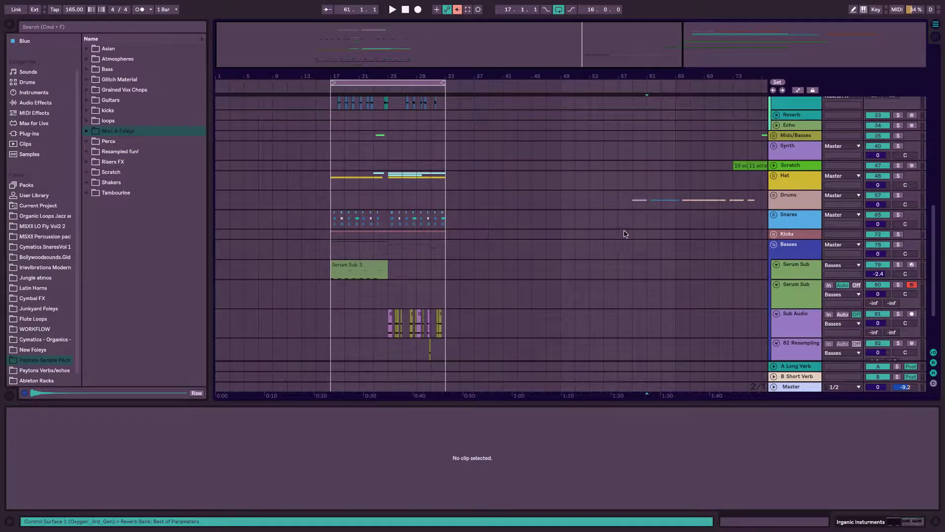
scroll(661, 228, "right", 3)
left_click(775, 205)
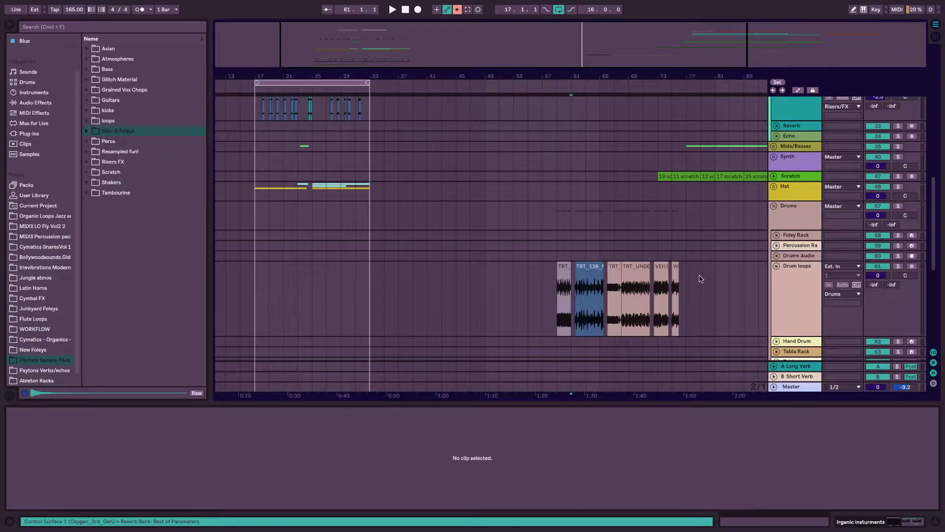
left_click_drag(700, 279, 531, 281)
left_click_drag(594, 274, 699, 271)
left_click(775, 207)
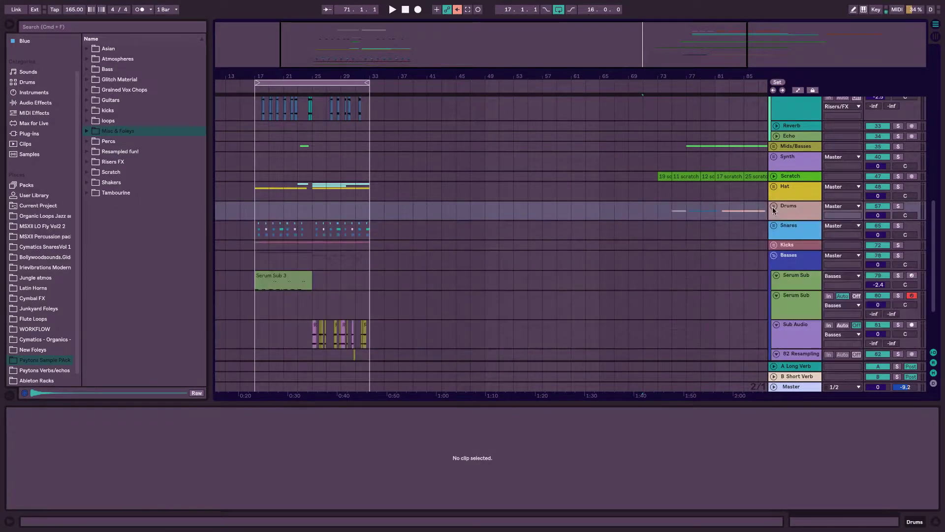
Turn off the arrangement loop and place the insert marker at bar 34 on the Synth track
scroll(516, 264, "left", 3)
scroll(516, 264, "up", 3)
left_click_drag(563, 48, 494, 135)
scroll(494, 135, "left", 4)
scroll(494, 135, "down", 1)
left_click(558, 9)
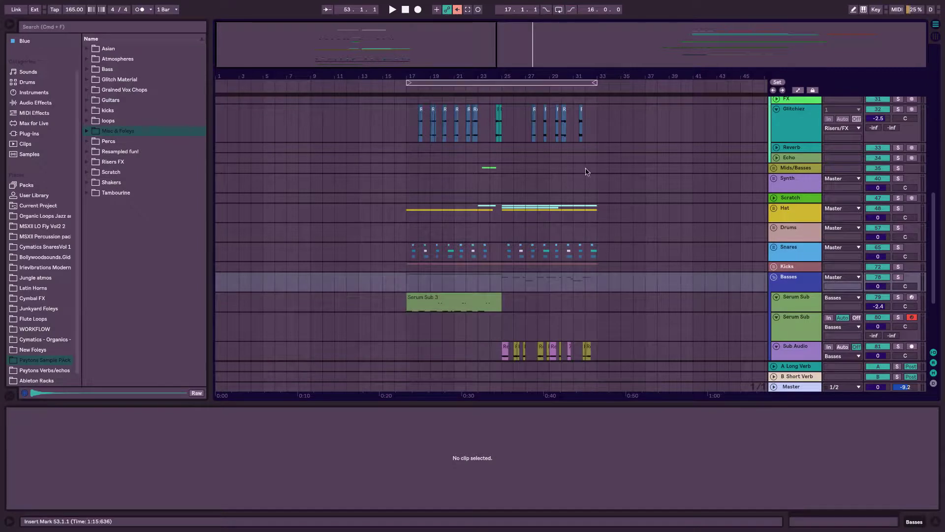
left_click(603, 180)
Unfold the Kicks group to show its kick rack clips
scroll(374, 147, "down", 3)
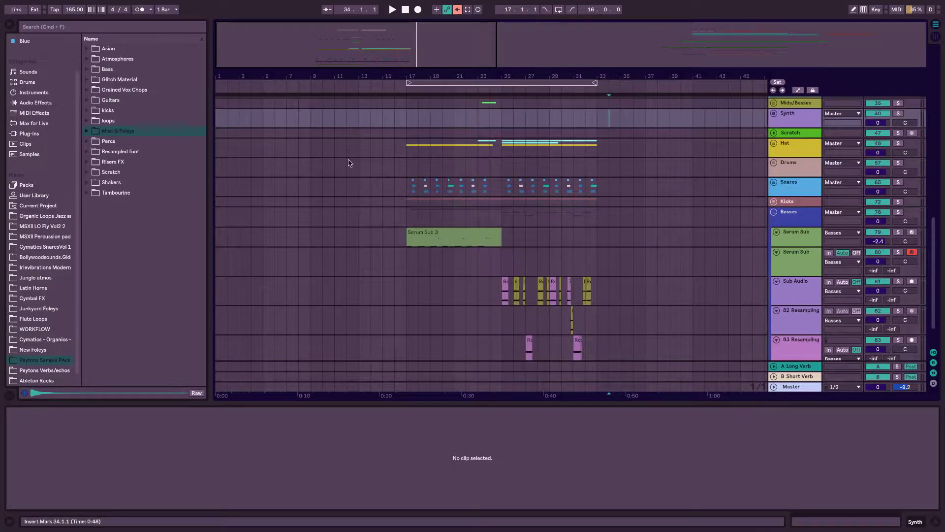
left_click(774, 202)
scroll(527, 249, "down", 1)
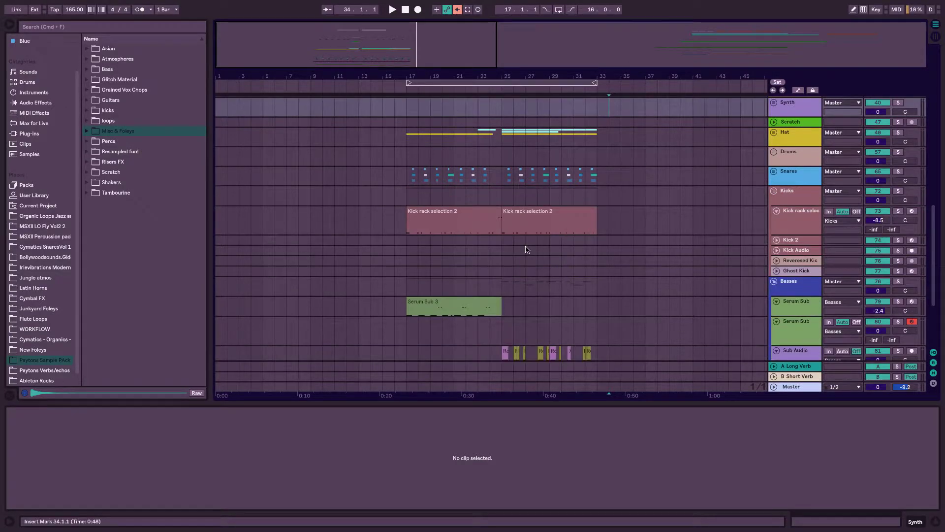
Select bars 17 to 25 from the hats to the kicks and start playback from bar 16
scroll(520, 251, "up", 2)
left_click_drag(502, 264, 402, 156)
left_click(397, 90)
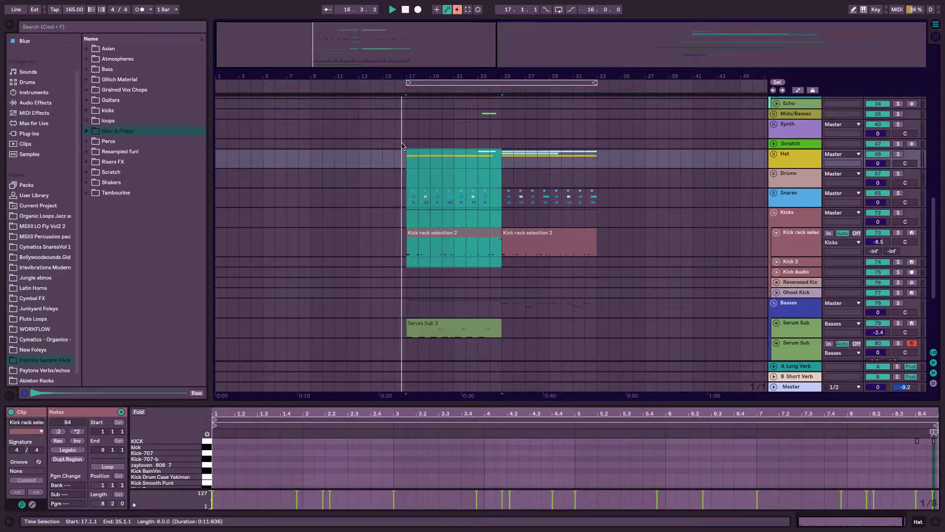
left_click(394, 157)
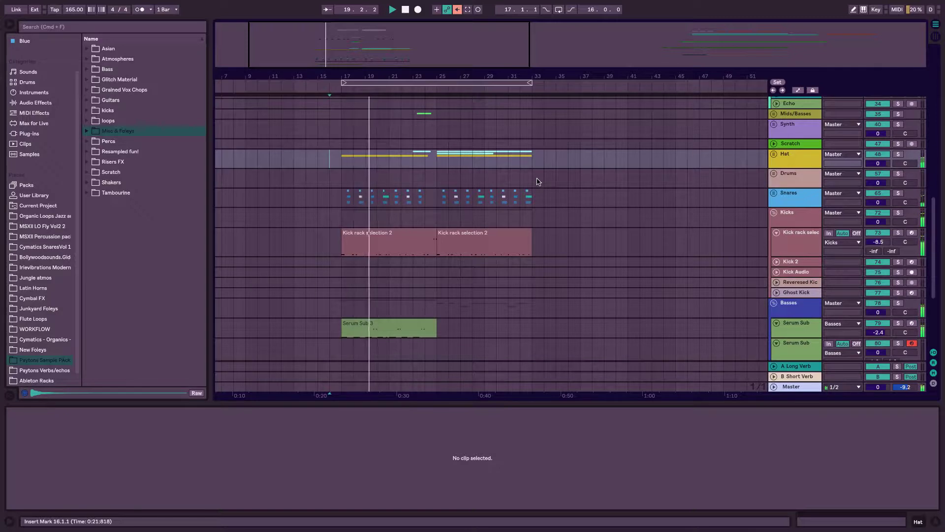
Duplicate the section from bar 25 to bar 33 across the tracks into bars 33 to 41
scroll(536, 181, "up", 1)
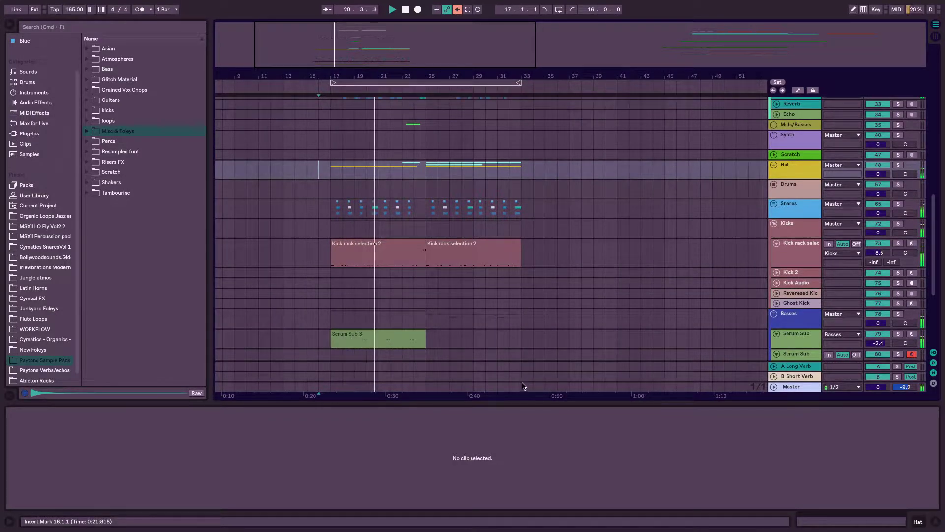
left_click_drag(520, 304, 422, 53)
key("super+d")
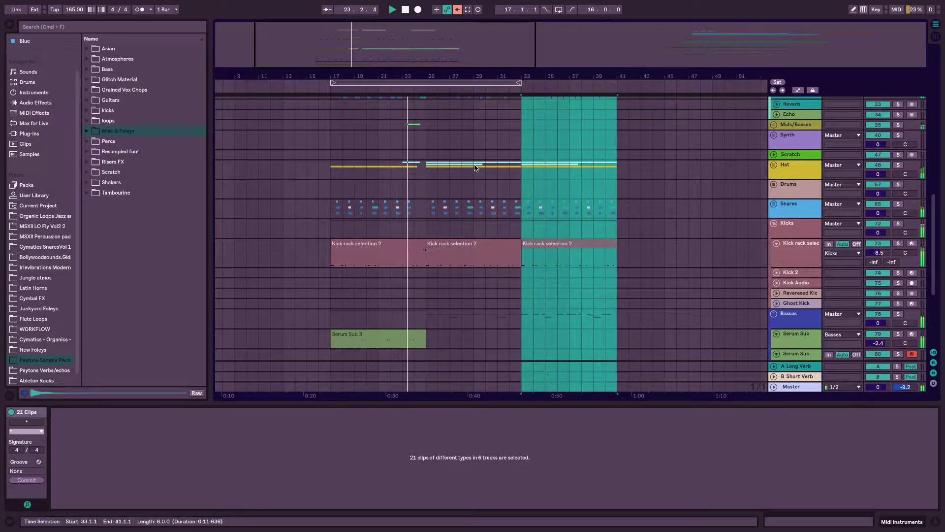
left_click(639, 254)
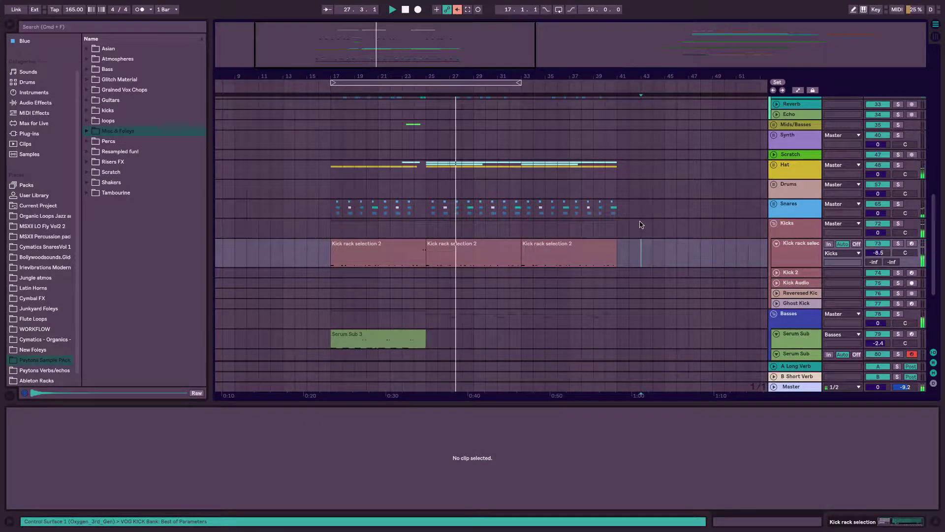
scroll(641, 225, "down", 2)
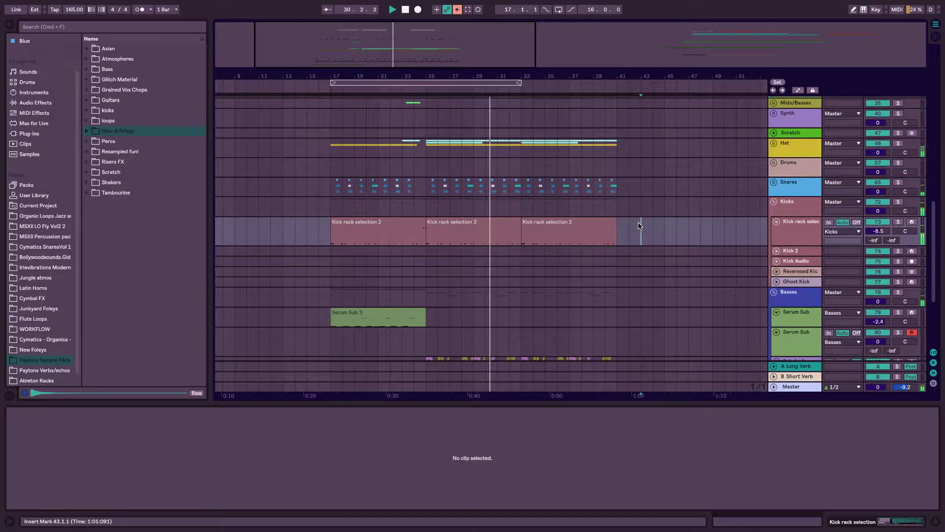
scroll(639, 225, "down", 5)
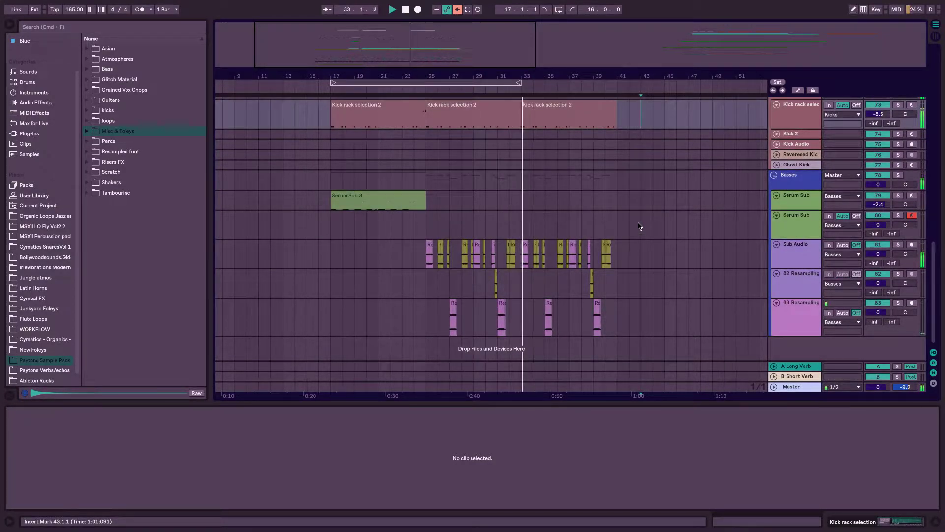
Unfold the Hat group and delete the duplicated Resampling clip at bar 33 on the Crash track
scroll(500, 128, "up", 8)
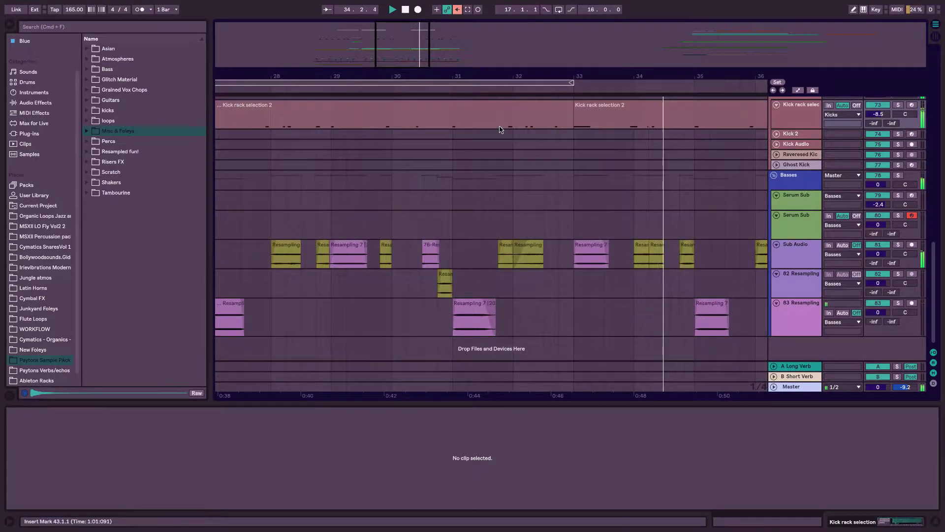
scroll(499, 129, "up", 3)
scroll(499, 128, "up", 15)
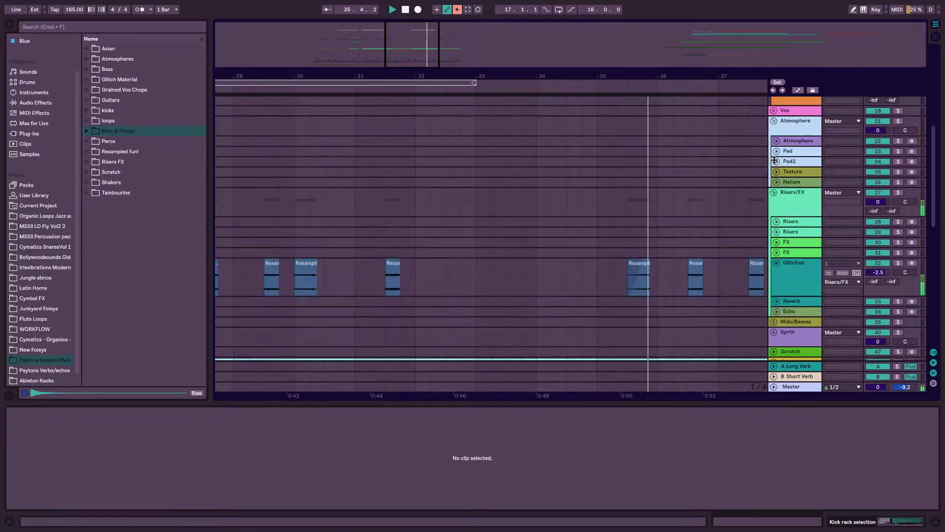
left_click_drag(405, 76, 405, 27)
scroll(492, 244, "down", 6)
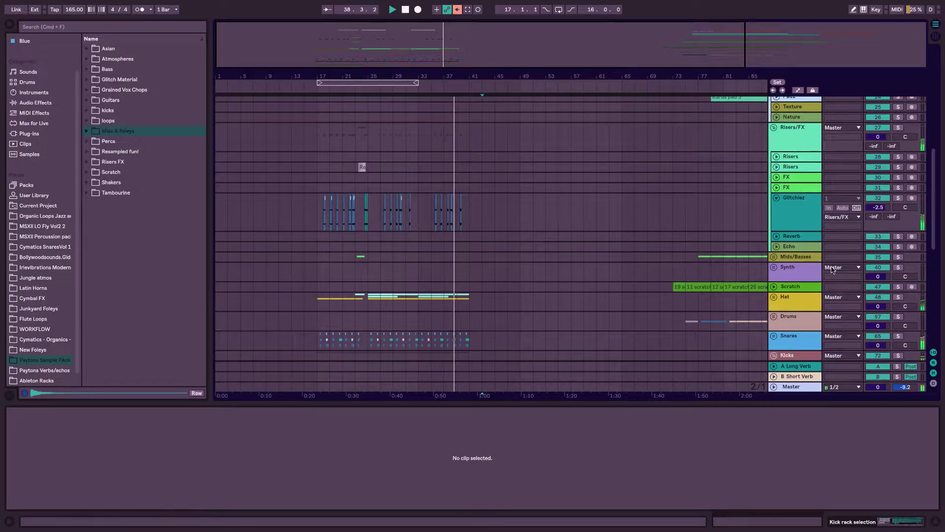
left_click(773, 297)
scroll(434, 261, "down", 5)
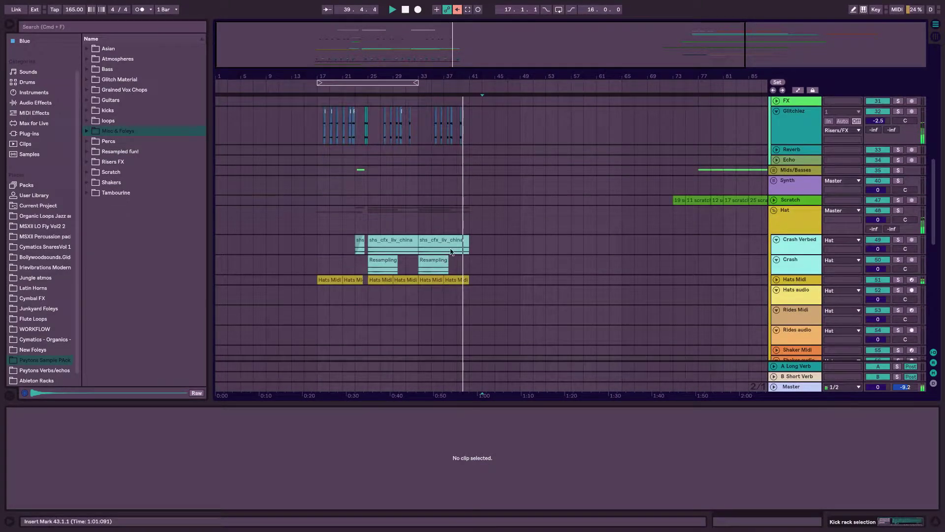
left_click(434, 261)
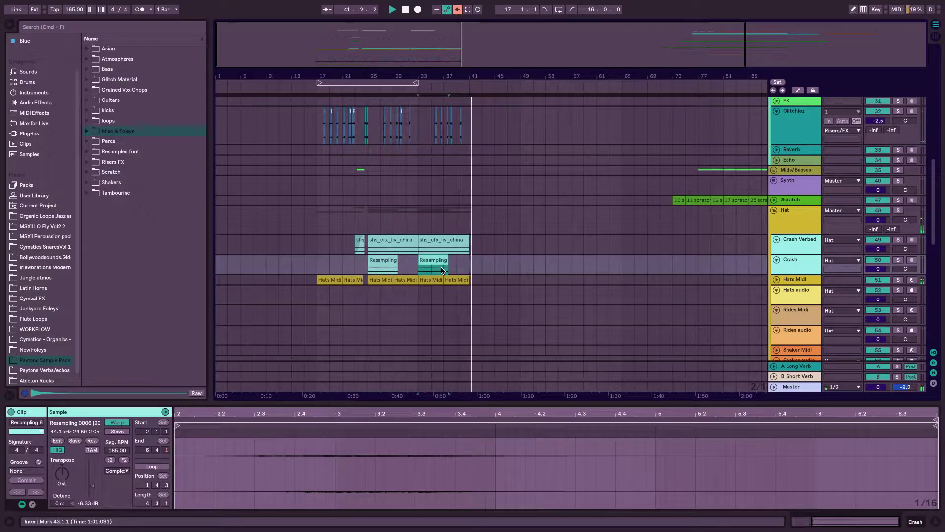
key("Delete")
Solo the Crash Verbed track and audition its shs_cfx_liv_china clip at bar 33
left_click(421, 244)
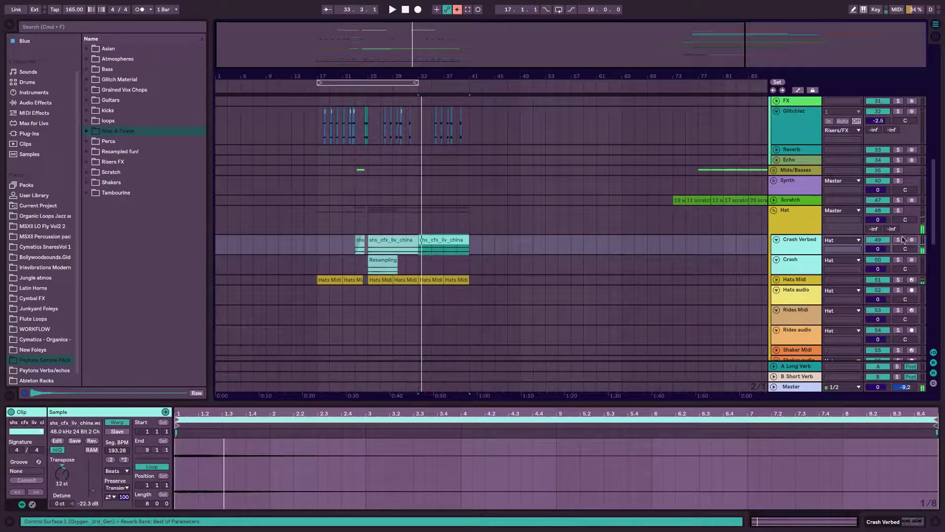
left_click(898, 240)
key("space")
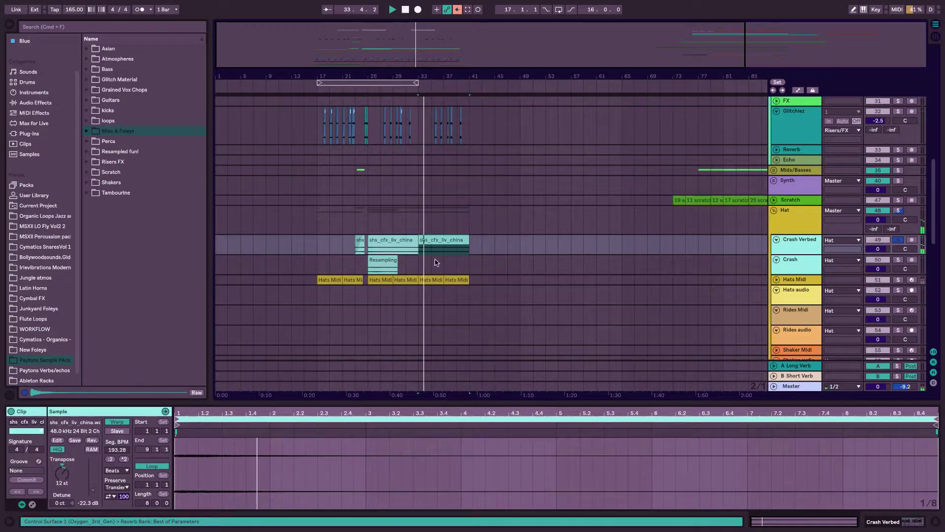
key("space")
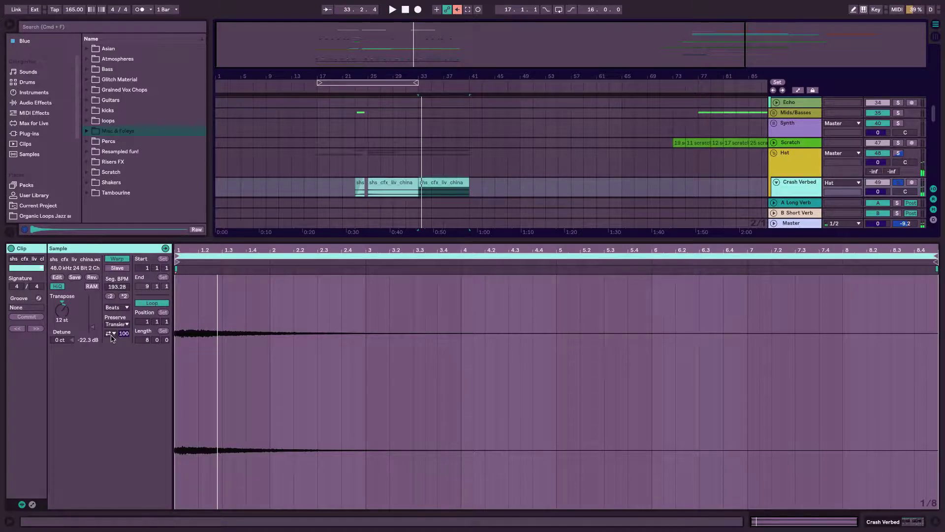
Set the bar 33 crash clip's transient loop mode to off and its Preserve value to 1/32
left_click(111, 335)
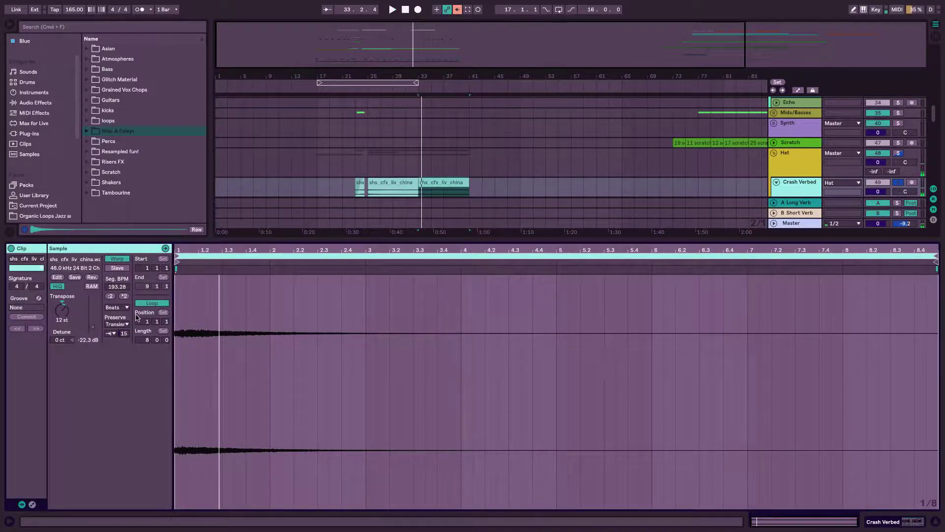
left_click(122, 325)
left_click(118, 373)
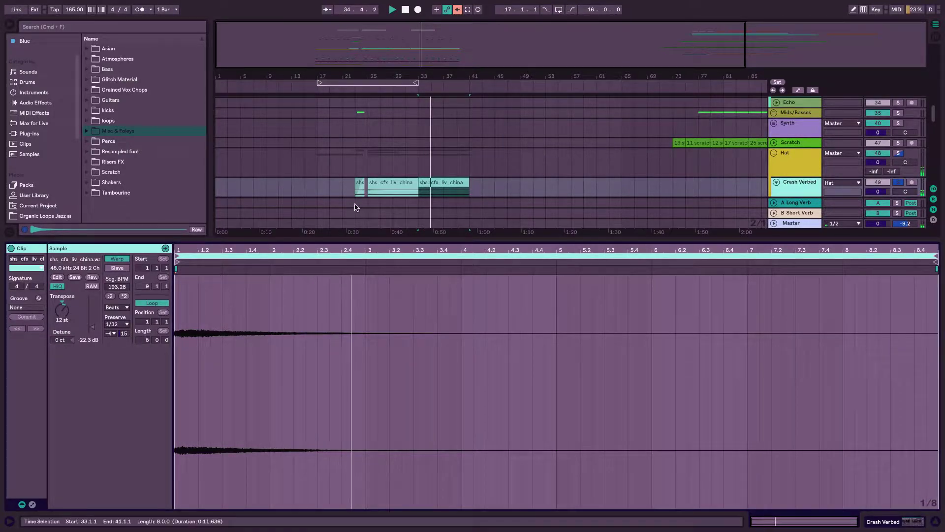
Unsolo the Crash Verbed track and replay the crash in the full mix from bar 33
key("super+alt+l")
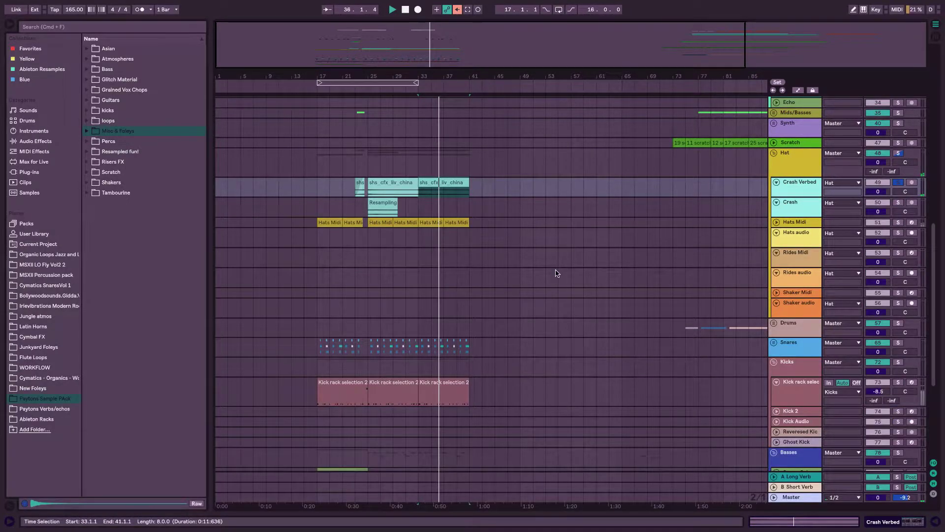
key("space")
left_click(899, 183)
key("space")
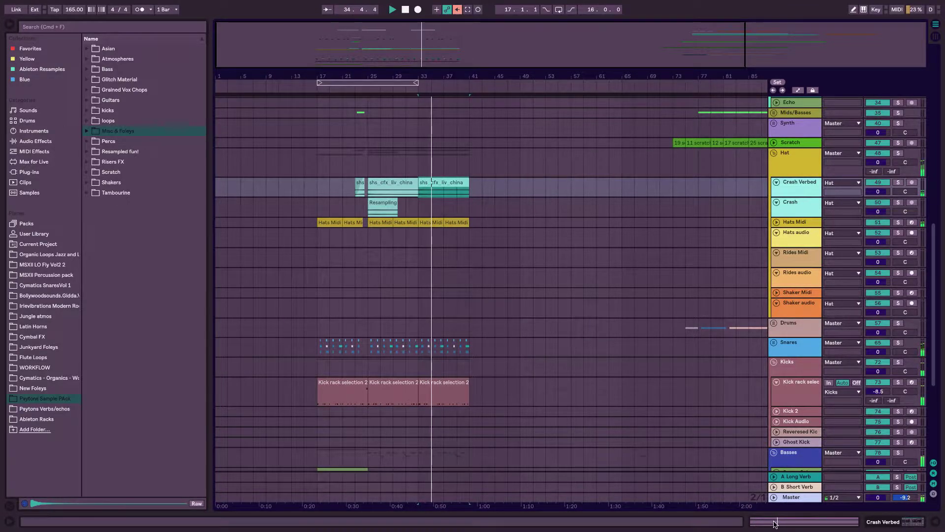
Try a Preserve value of 1/16 on the bar 33 crash clip and replay it
key("super+alt+l")
left_click(127, 487)
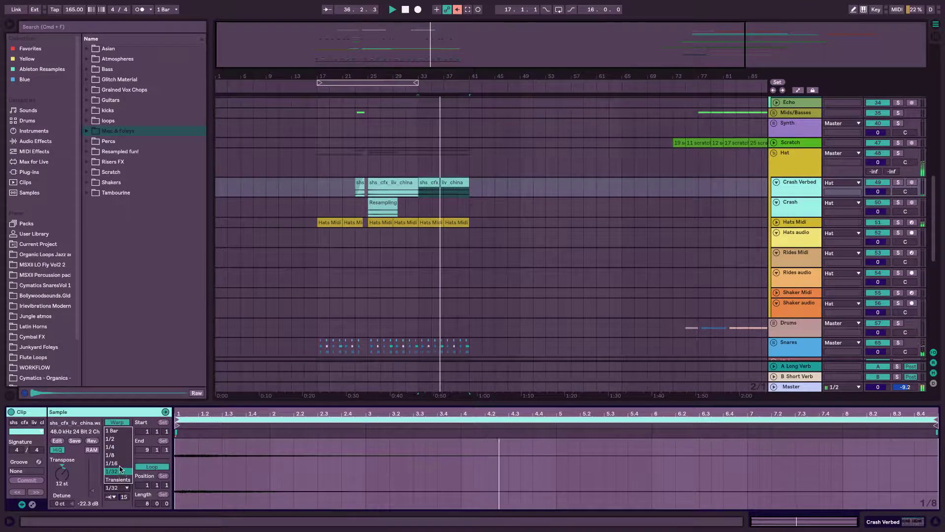
left_click(121, 463)
key("space")
key("space")
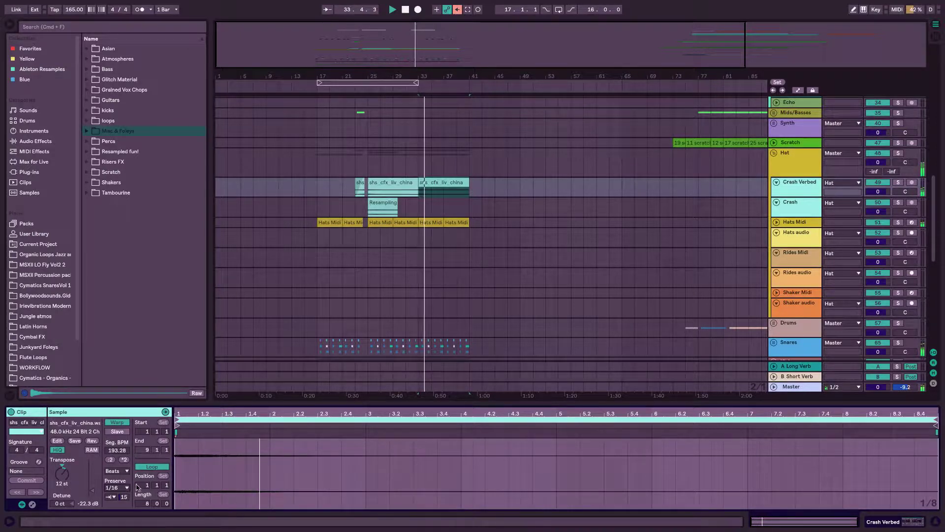
Enlarge the Crash Verbed track and set the bar 33 crash clip's Preserve value to 1/32
left_click_drag(797, 197, 782, 336)
key("space")
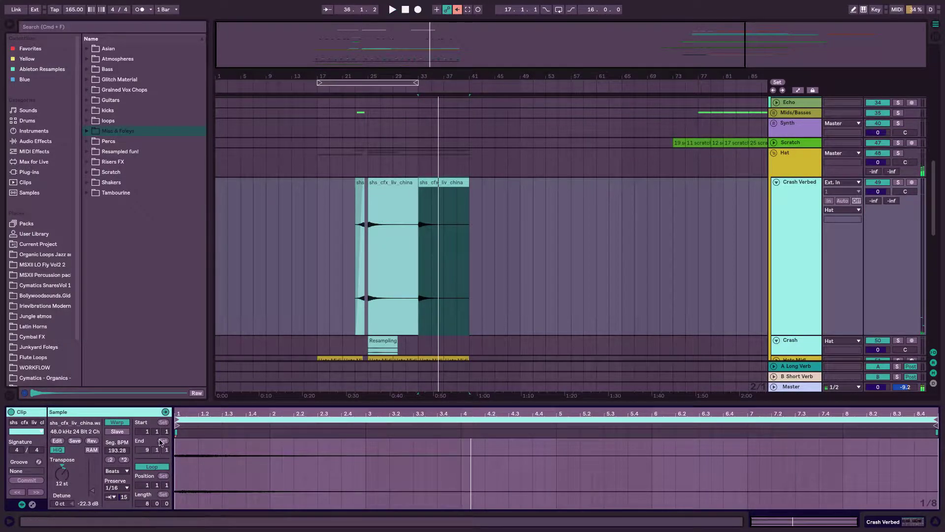
left_click(124, 489)
left_click(122, 472)
key("space")
Shorten the second crash clip to end at bar 35 with a long fade-out and play it back
left_click(543, 196)
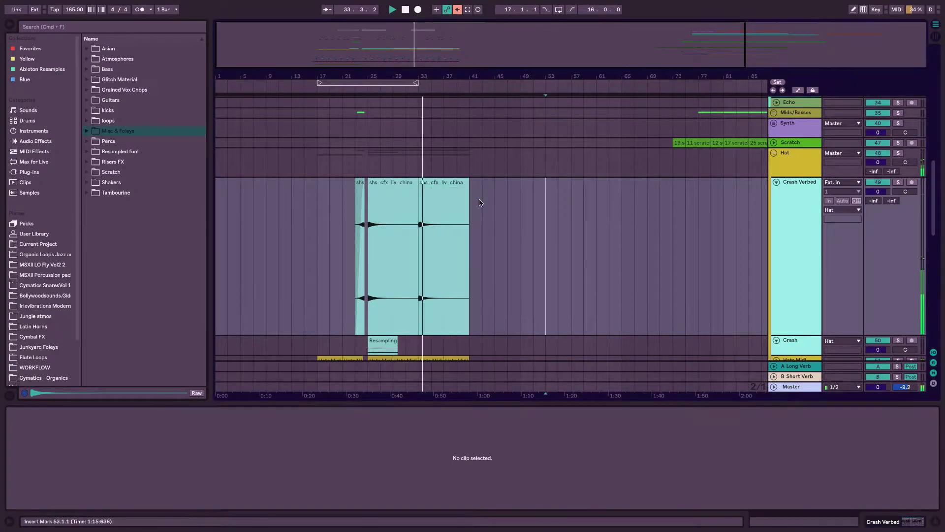
left_click_drag(468, 182, 415, 182)
key("space")
key("space")
left_click_drag(414, 76, 414, 118)
left_click_drag(407, 37, 407, 42)
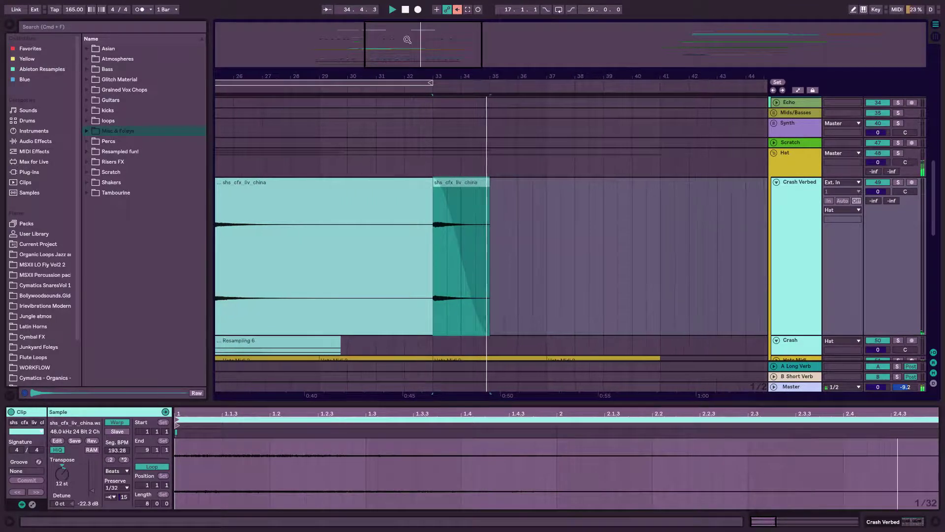
key("space")
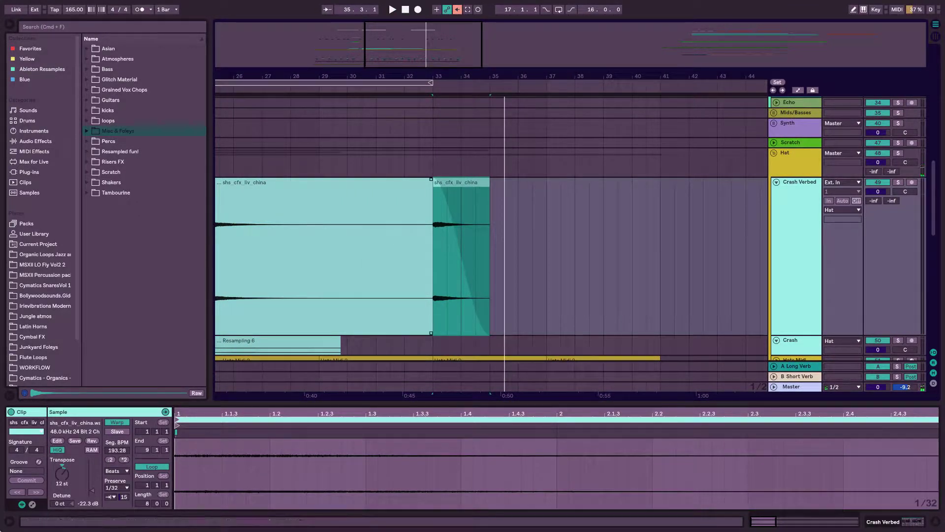
Try the forward transient loop mode on the shortened crash clip, then restore it to no looping
left_click(112, 498)
left_click(112, 514)
key("space")
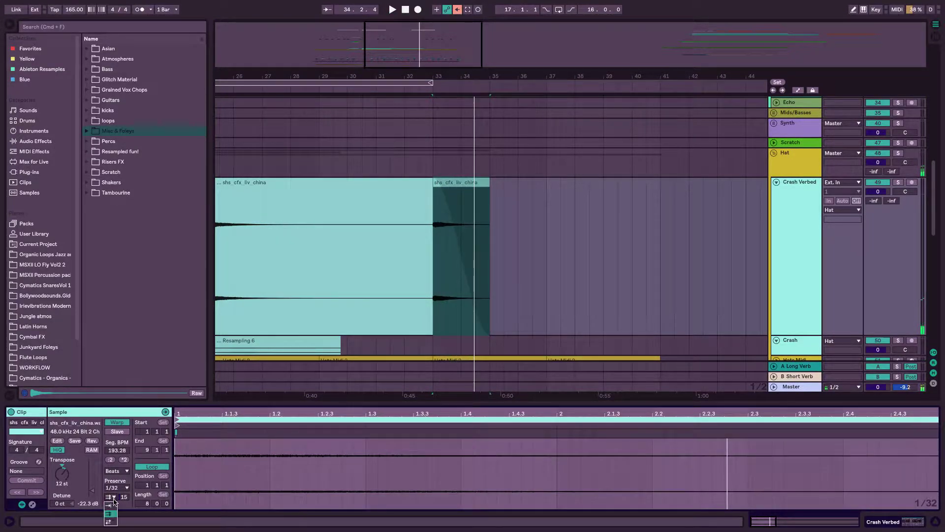
left_click(109, 505)
key("space")
Lower the shortened crash clip's gain to -31.9 dB and replay it
left_click_drag(92, 491, 92, 493)
key("space")
key("space")
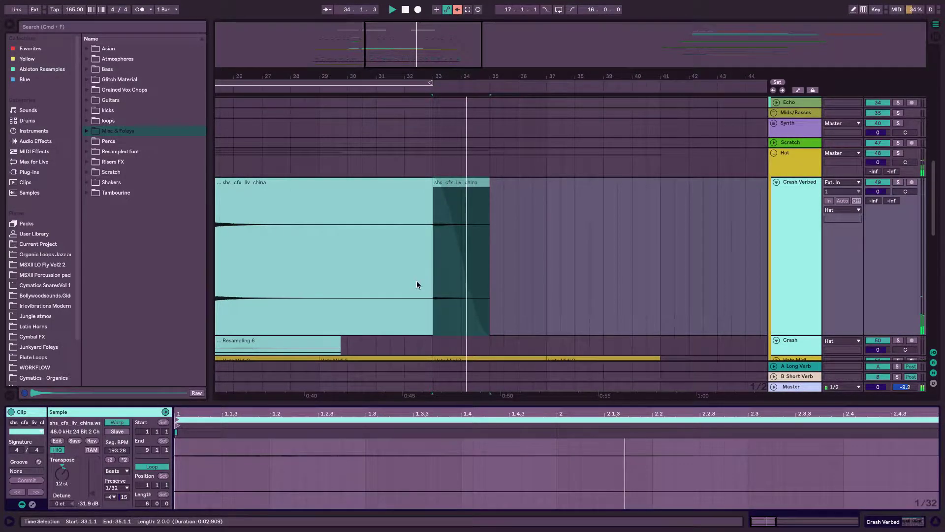
Play the transition into bar 33 from bar 31 while reviewing the glitch, hat, kick and bass tracks
left_click(504, 243)
left_click(378, 87)
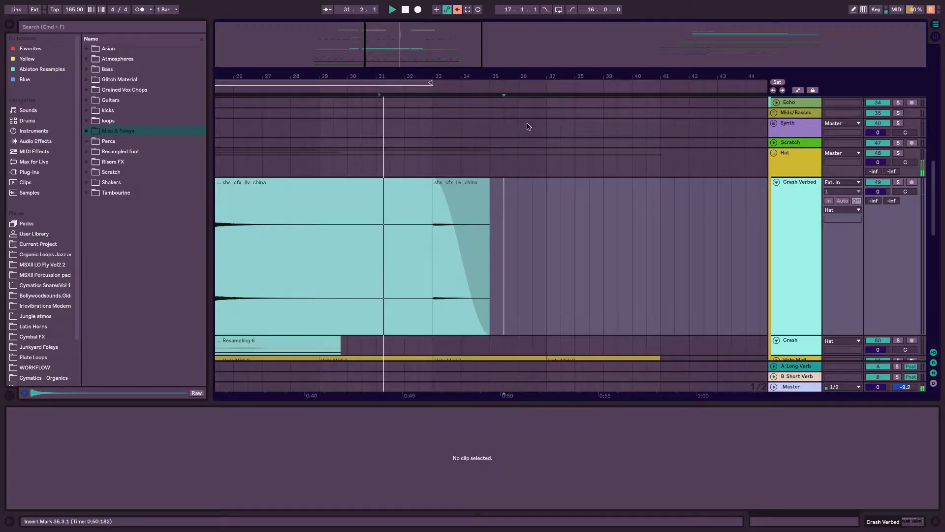
scroll(546, 128, "up", 4)
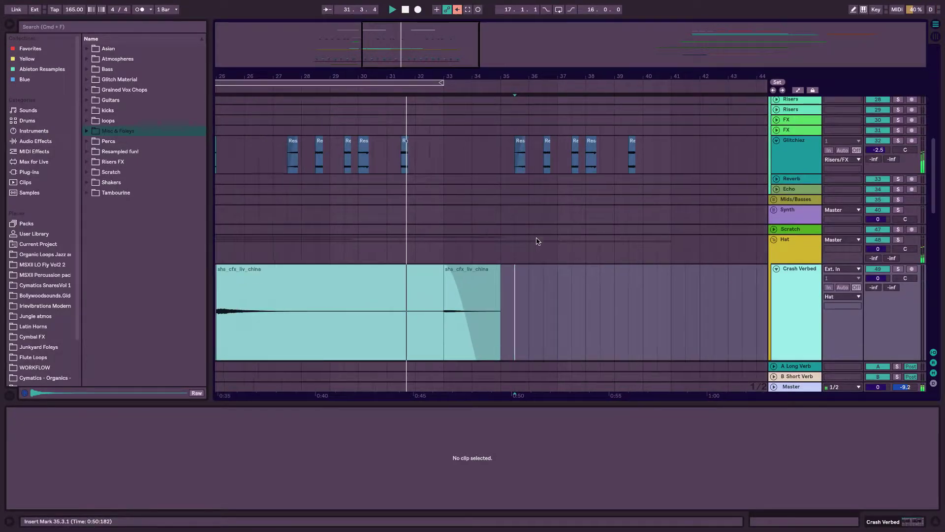
scroll(538, 236, "down", 8)
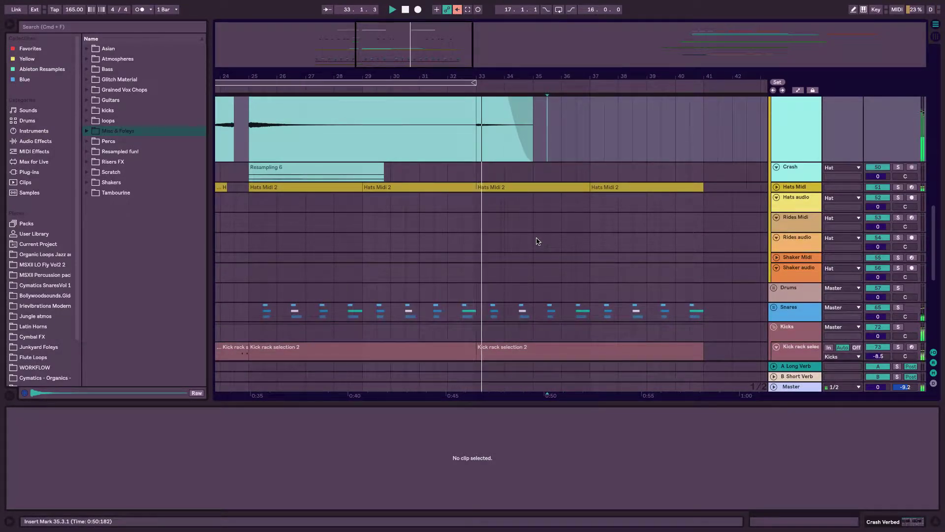
scroll(537, 241, "down", 5)
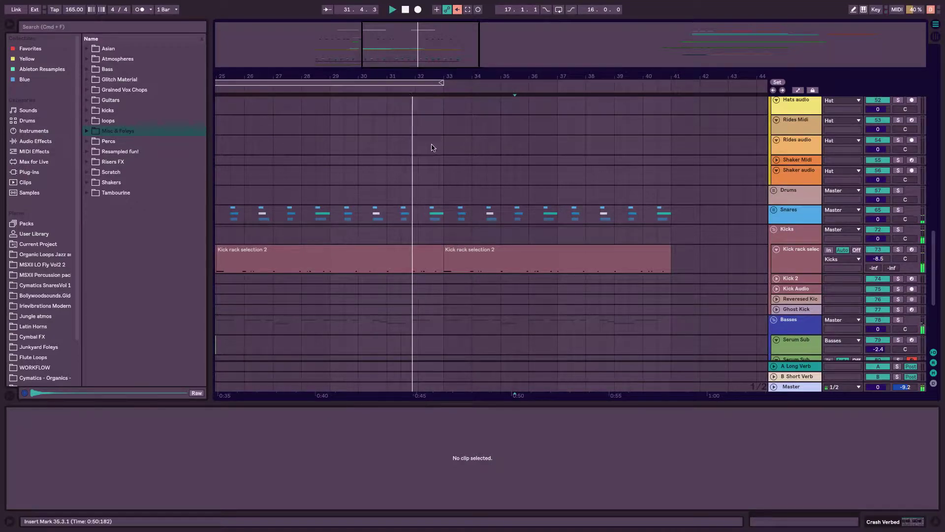
scroll(578, 249, "down", 5)
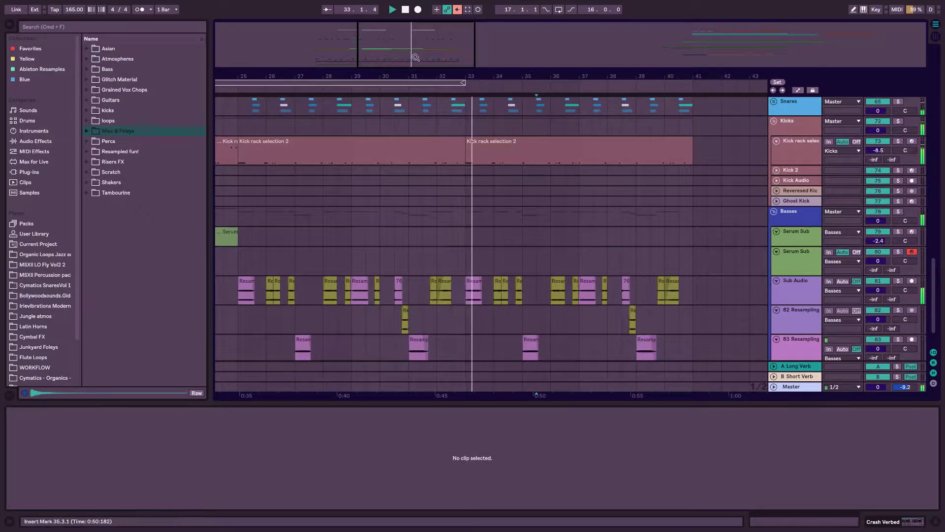
key("space")
Arm the Kick Audio track for recording and solo the kick rack track
left_click_drag(411, 57, 412, 81)
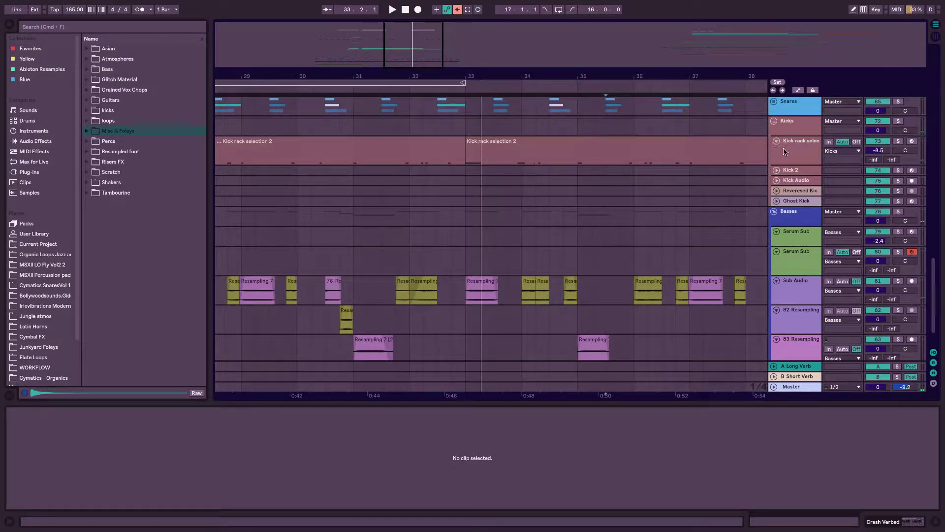
left_click_drag(785, 166, 785, 176)
left_click(785, 193)
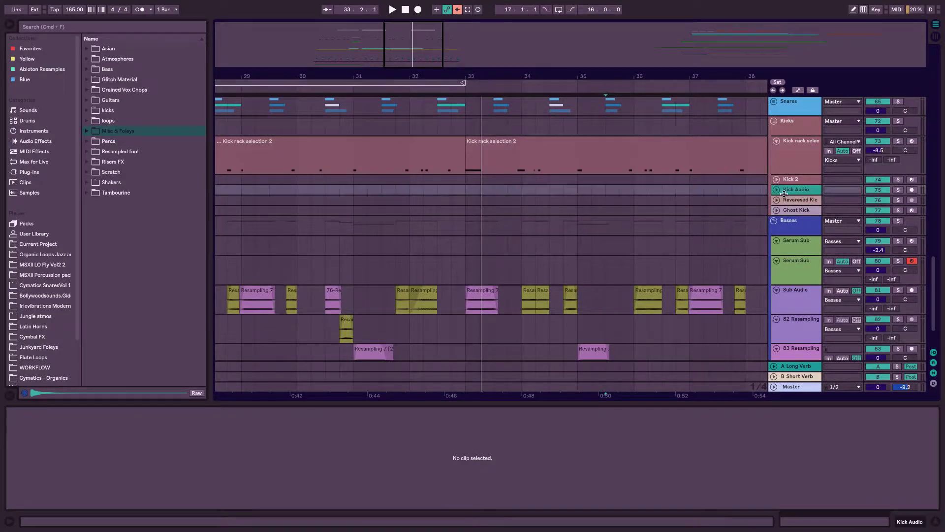
key("space")
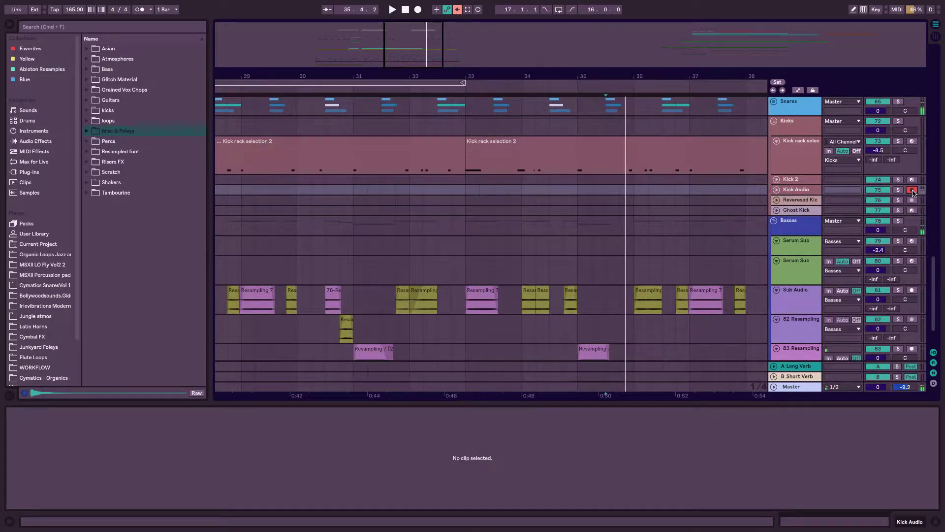
left_click(898, 142)
Record the kick just before bar 33 onto Kick Audio, starting at 32.3, and enlarge that track
left_click(438, 172)
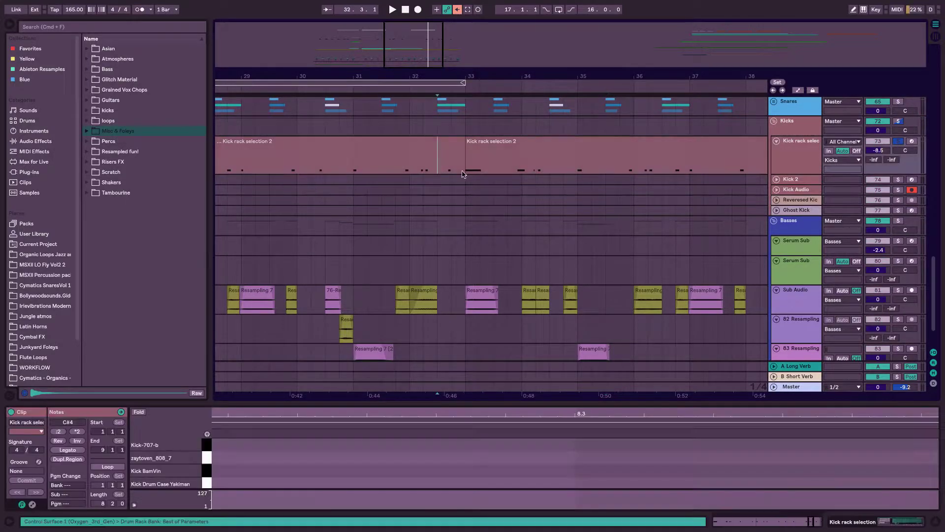
left_click(392, 10)
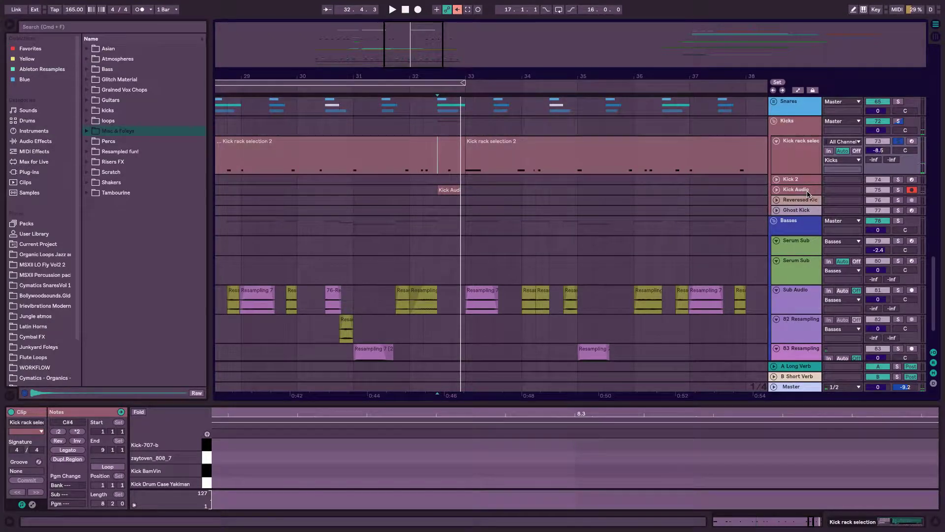
left_click_drag(805, 198, 805, 269)
Remove the kick rack section between 32.3 and bar 33 and reverse the recorded Kick Audio clip
left_click(460, 162)
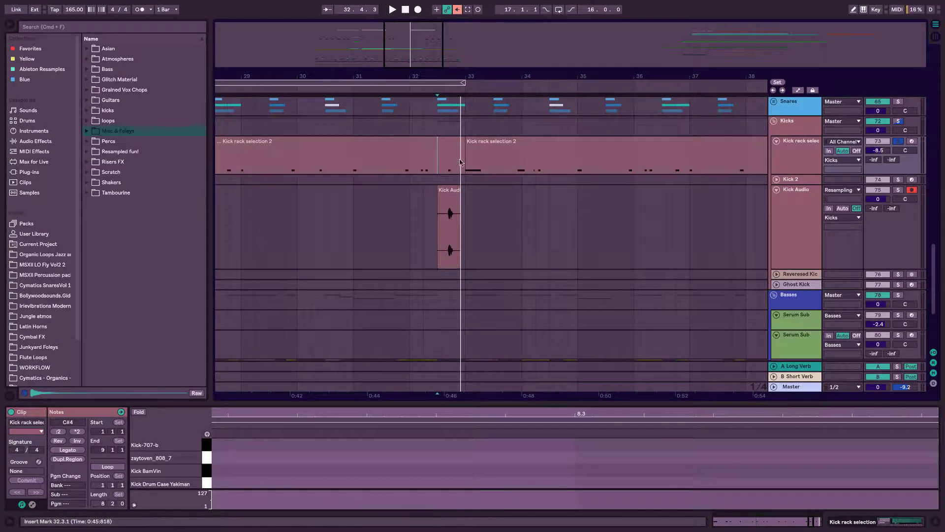
left_click_drag(461, 154, 440, 154)
double_click(449, 220)
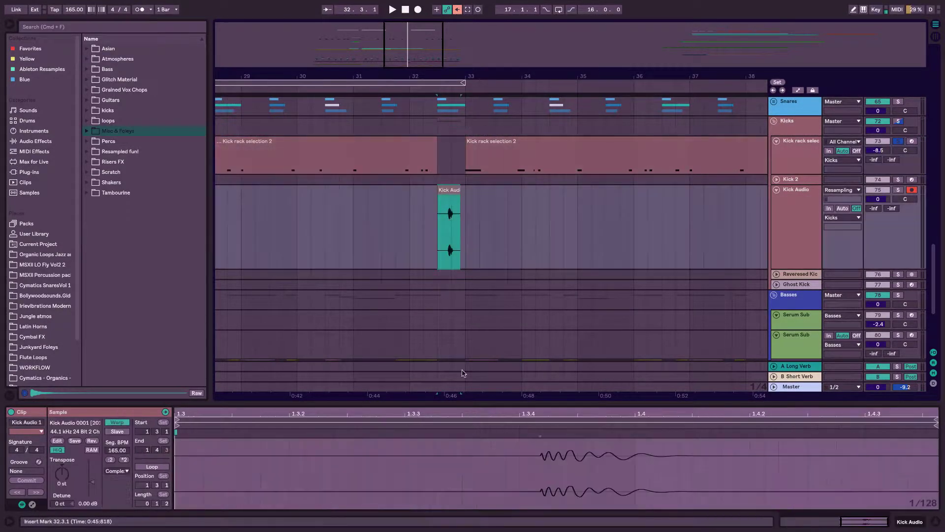
left_click(91, 442)
left_click(365, 433)
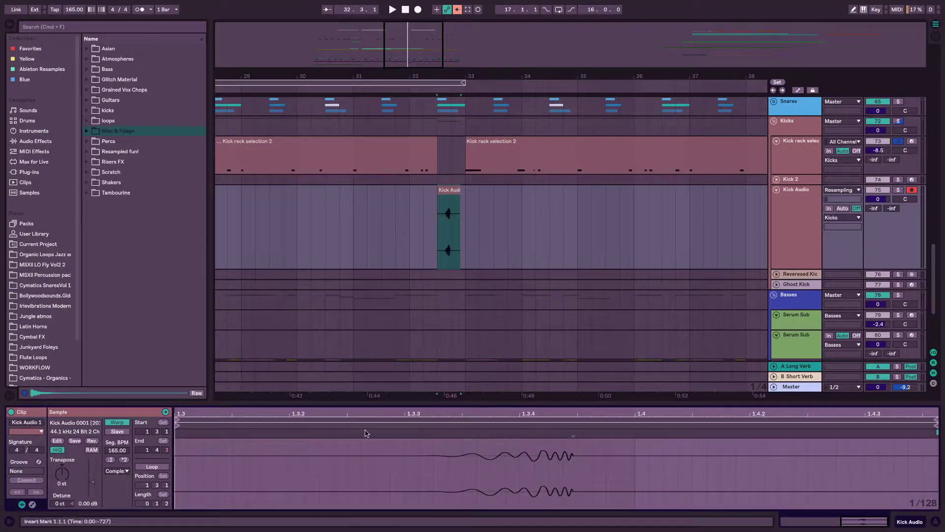
Shift the reversed Kick Audio clip slightly later towards bar 33 and audition it
left_click_drag(505, 76, 505, 118)
scroll(412, 173, "left", 5)
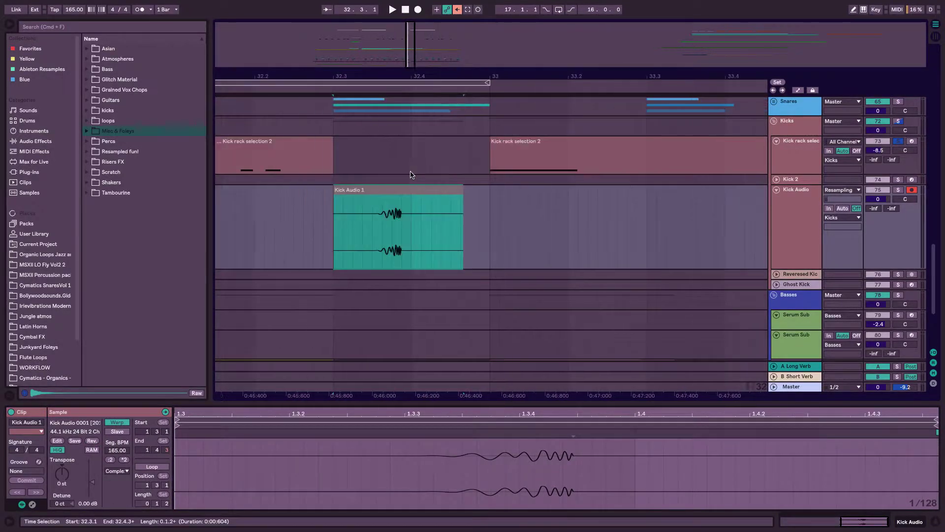
left_click_drag(413, 206, 428, 207)
key("space")
key("space")
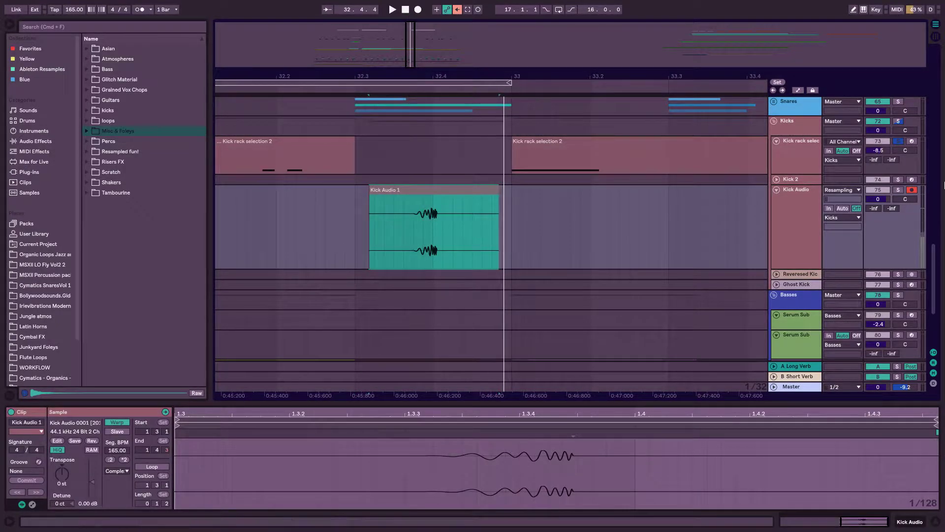
Audition the reversed kick with Kick Audio soloed, and unsolo it to hear the kick in the full mix
left_click(898, 190)
key("space")
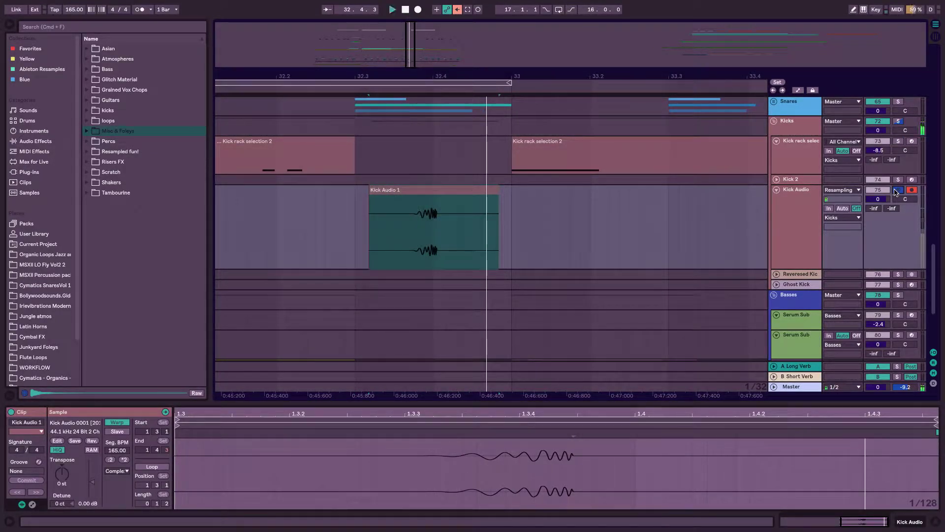
key("space")
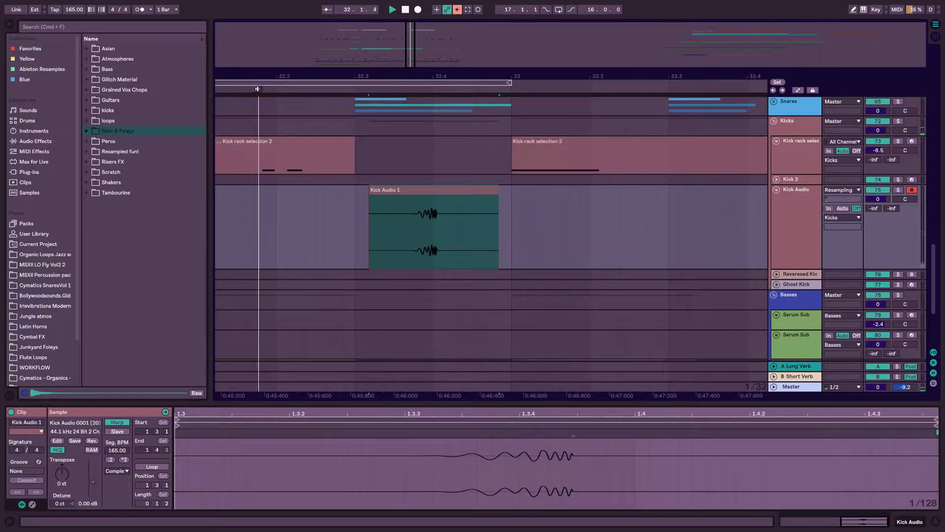
key("space")
key("space")
key("space")
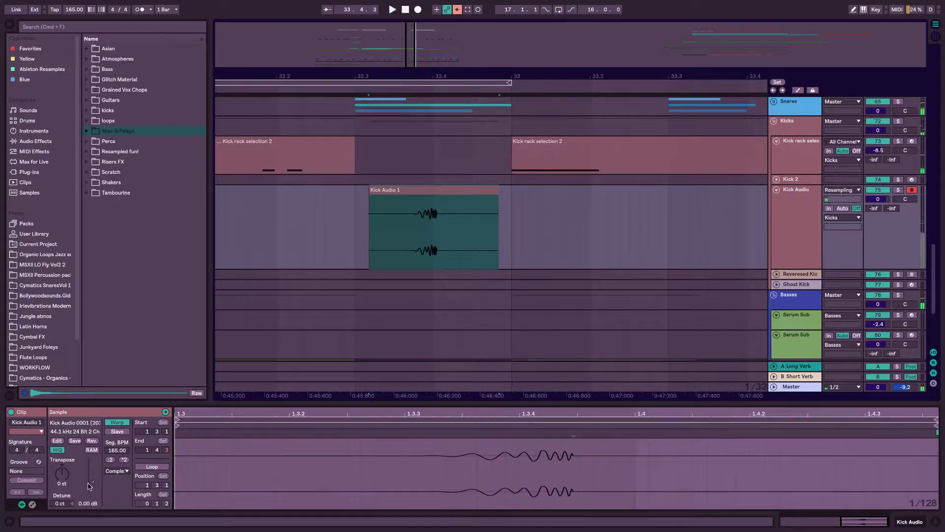
Lower the gain of the reversed Kick Audio clip to about -3.5 dB
left_click_drag(92, 481, 92, 484)
key("space")
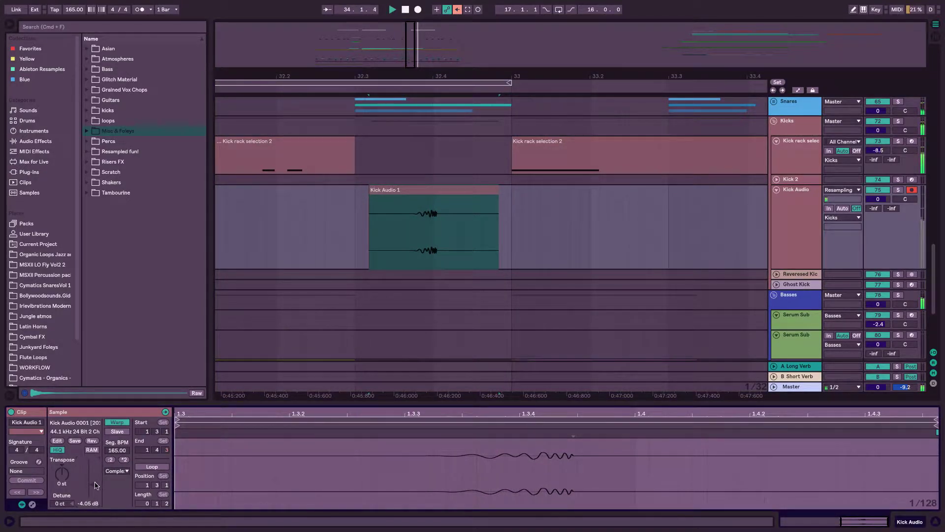
left_click(540, 256)
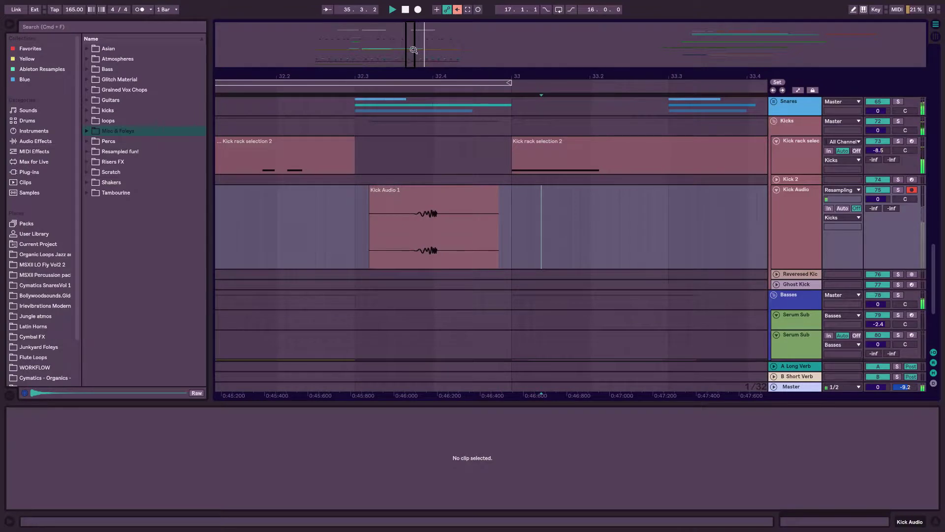
Reduce the Kick Audio track's height and extend the loop from bar 17 to end at bar 41
left_click_drag(413, 50, 412, 26)
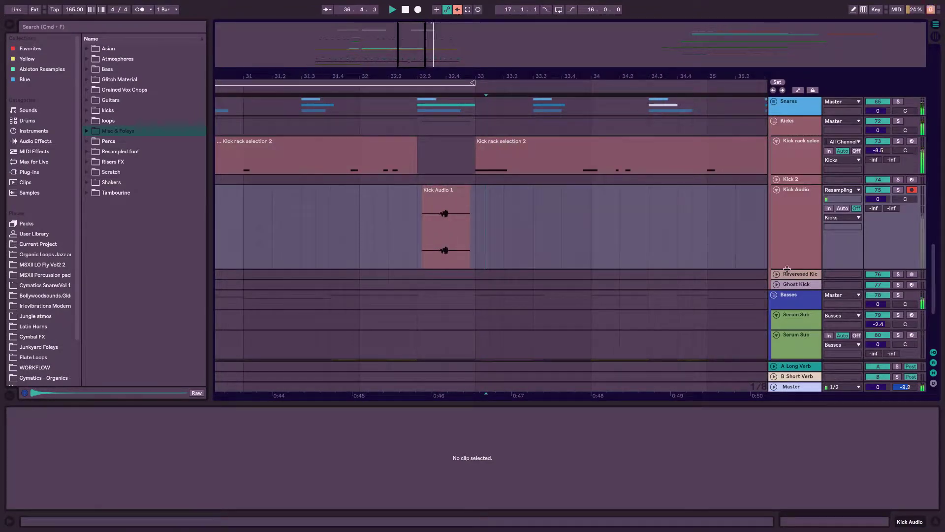
left_click_drag(795, 244, 801, 213)
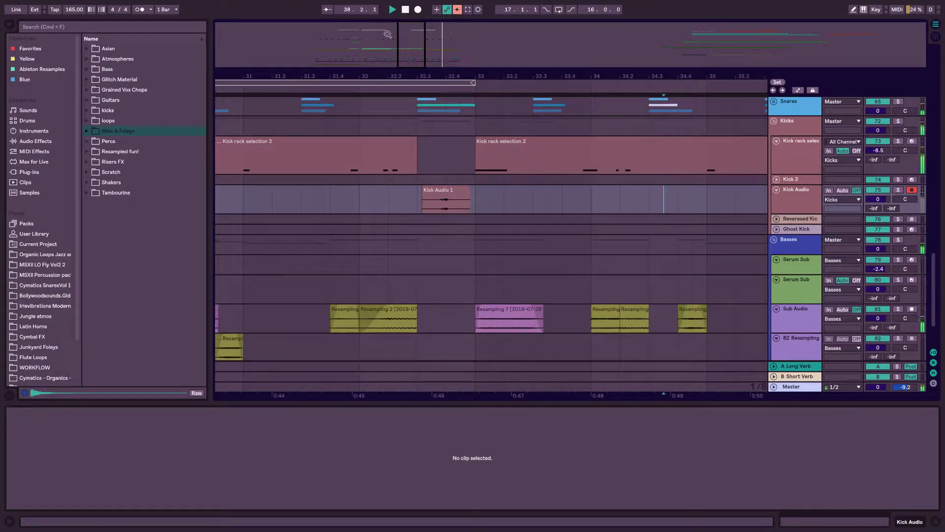
left_click_drag(403, 76, 403, 28)
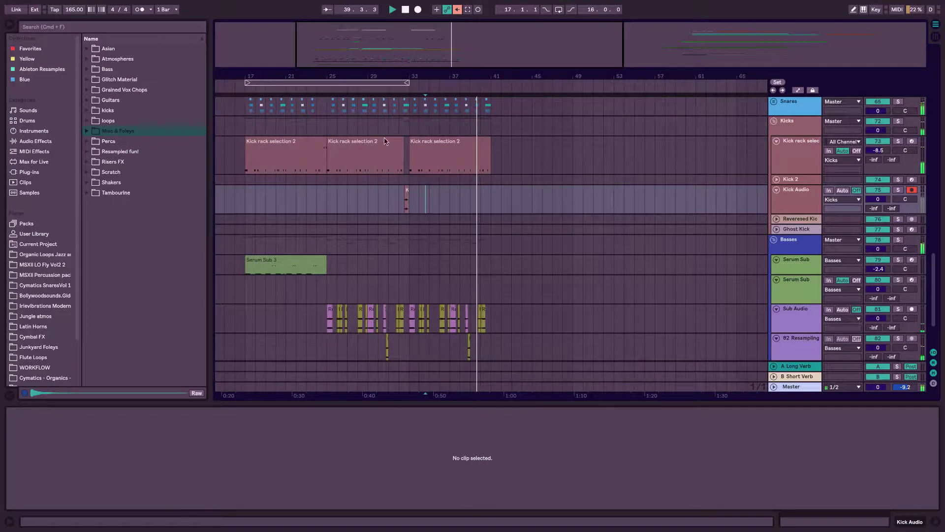
scroll(378, 206, "up", 3)
left_click_drag(408, 82, 497, 81)
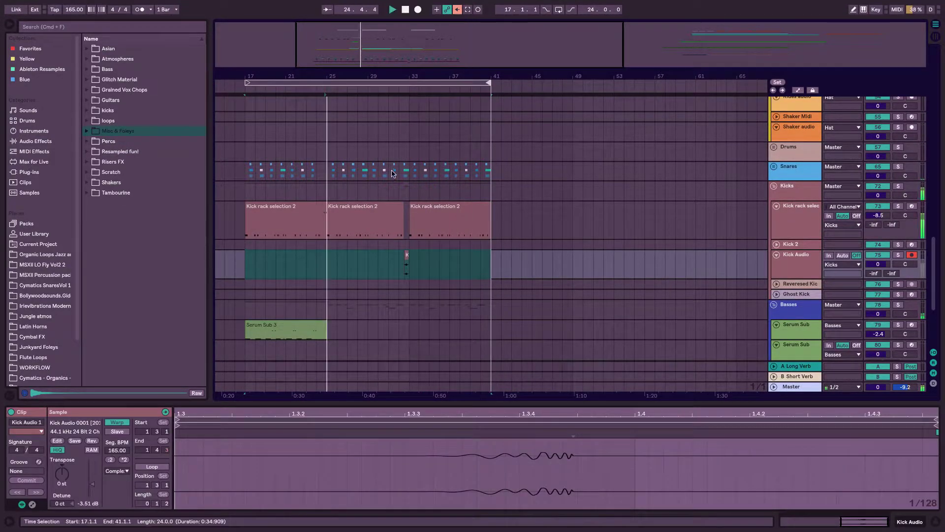
Collapse the tall Crash Verbed track to its minimum height
scroll(392, 173, "down", 5)
scroll(444, 215, "up", 10)
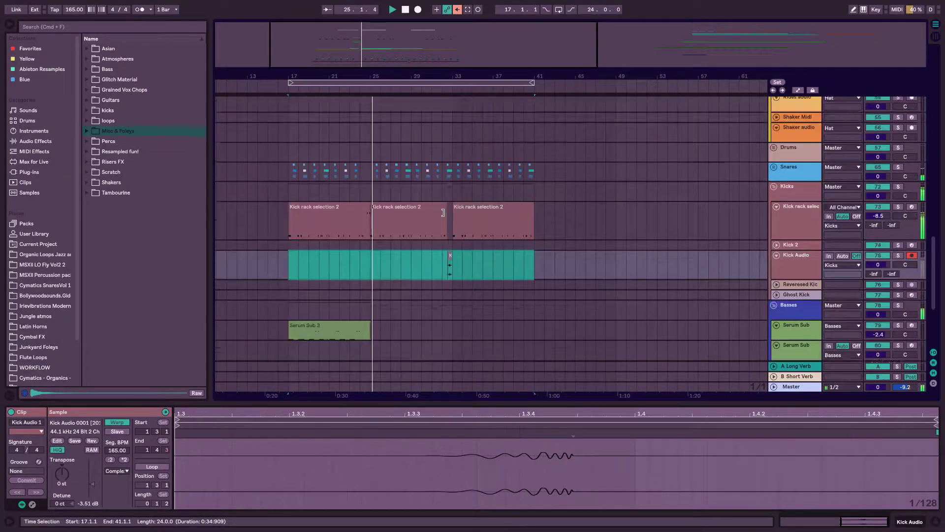
scroll(444, 215, "down", 1)
scroll(445, 215, "up", 6)
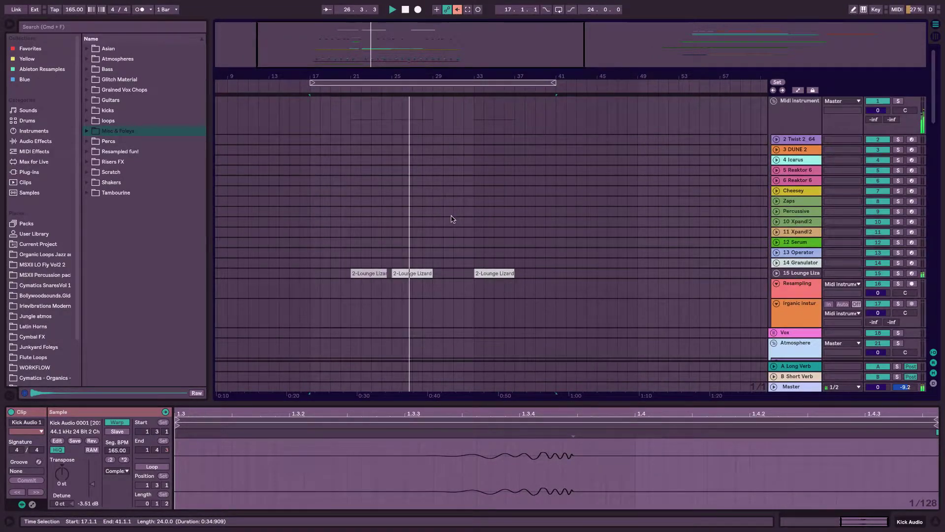
scroll(457, 219, "down", 6)
scroll(458, 217, "down", 6)
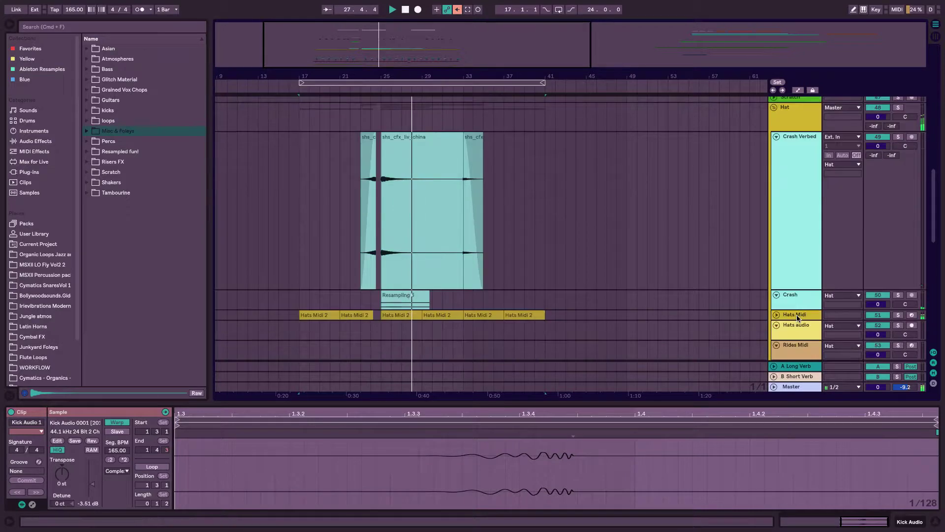
left_click_drag(802, 289, 812, 145)
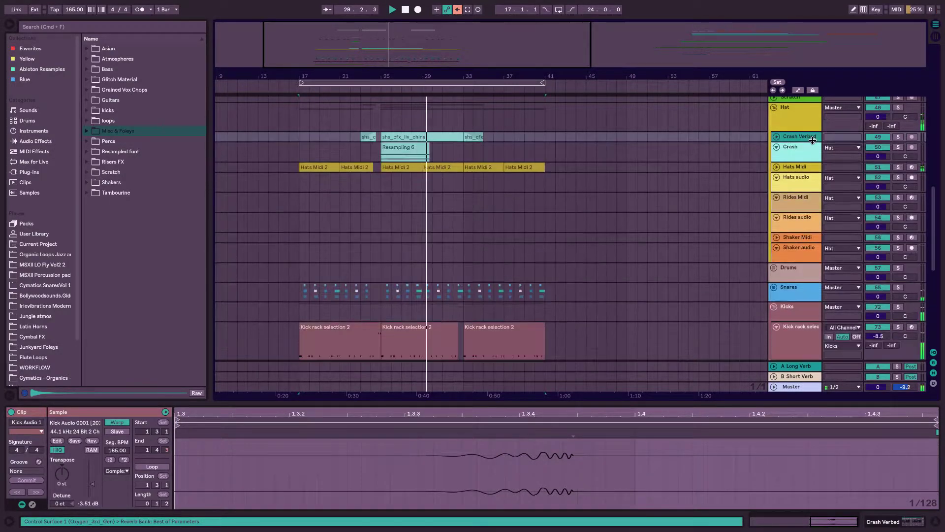
Duplicate the Lounge Lizard clip at bar 25 so that a copy fills bars 29 to 33
scroll(656, 172, "up", 10)
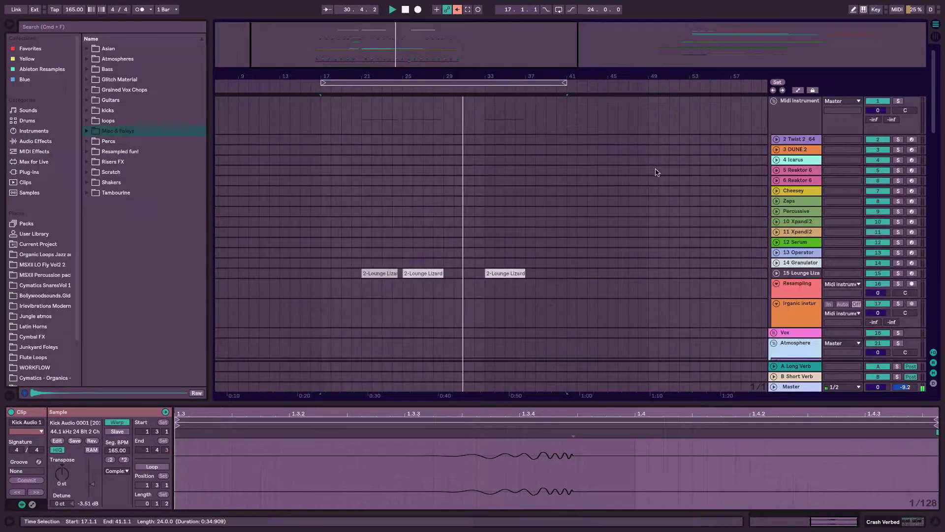
scroll(443, 273, "down", 1)
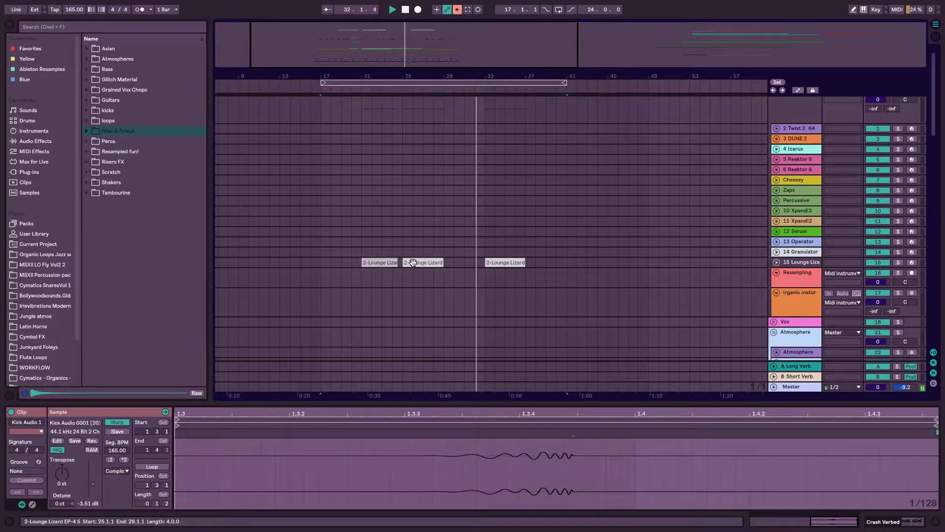
left_click(415, 265)
key("ctrl+d")
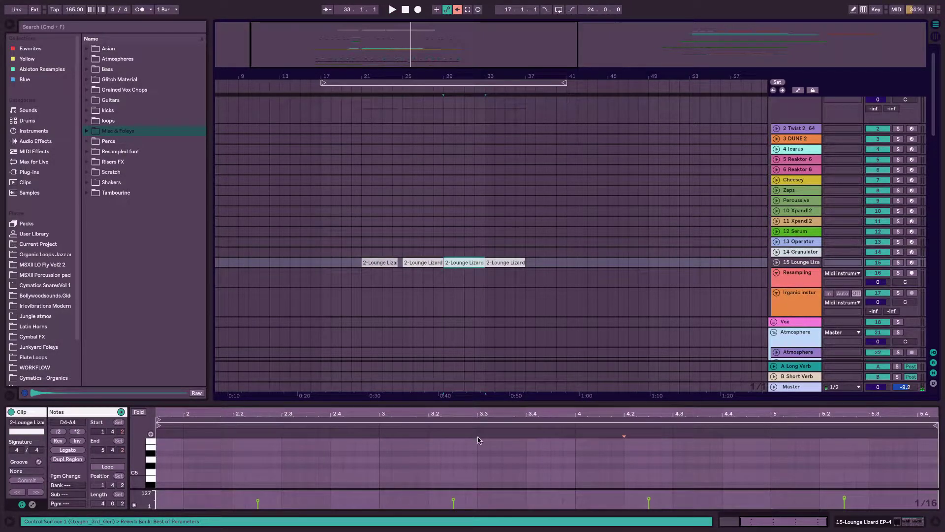
Enlarge the note editor and transpose all notes of the duplicated Lounge Lizard clip up one octave to D5-A5
left_click_drag(491, 327, 534, 184)
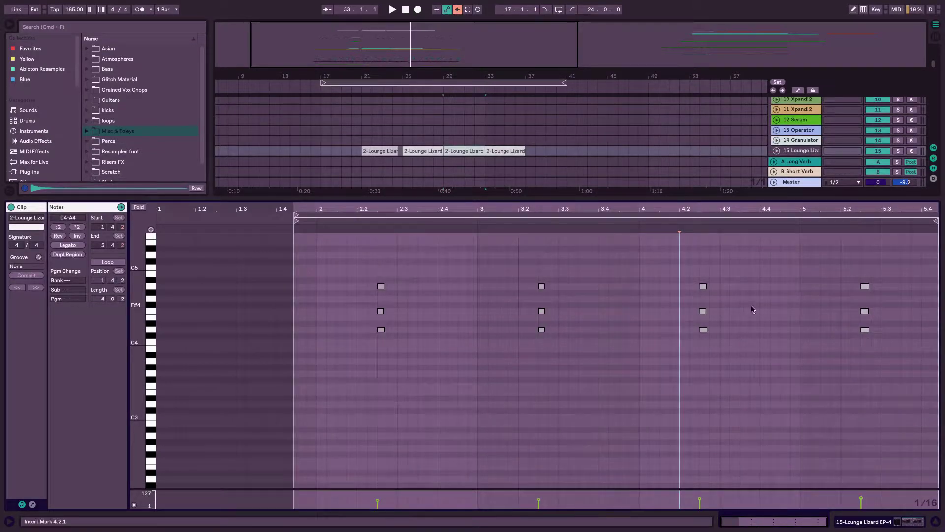
left_click_drag(916, 350, 373, 258)
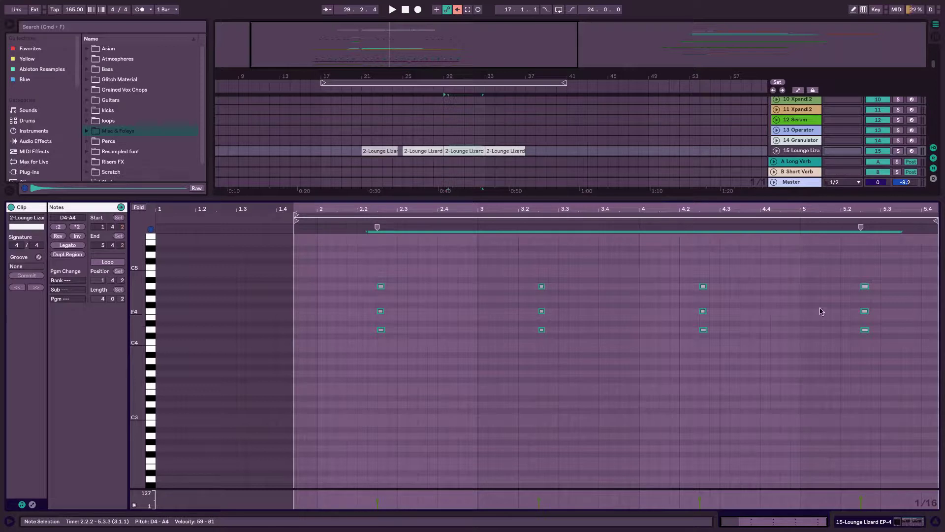
key("Up")
key("Up")
key("Up")
key("Up")
key("Up")
key("Up")
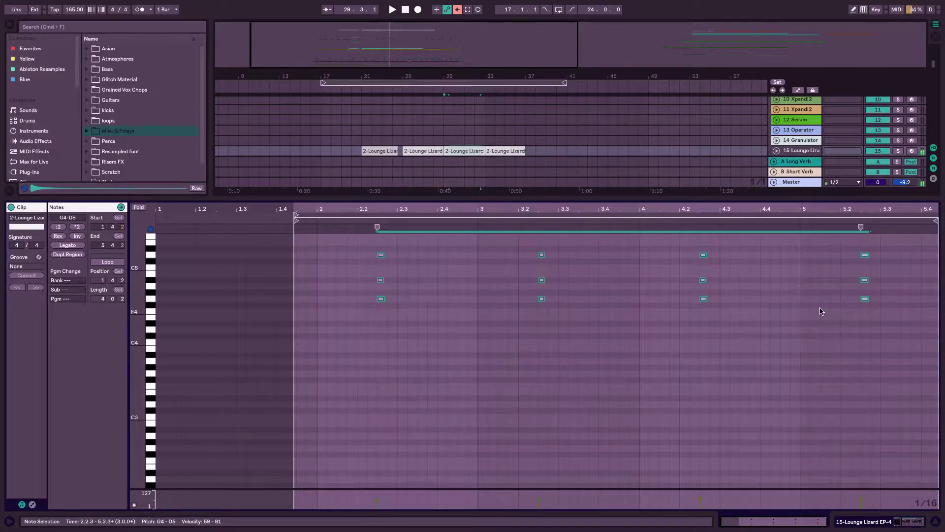
key("Up")
key("Up")
key("Up")
key("Up")
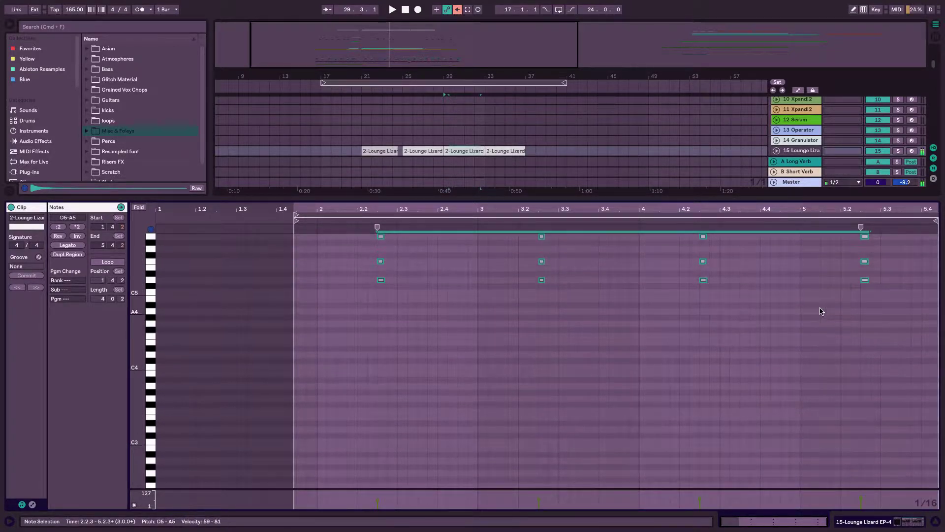
Shrink the note editor again and audition the Lounge Lizard chords from bar 25 through the transposed copy
key("space")
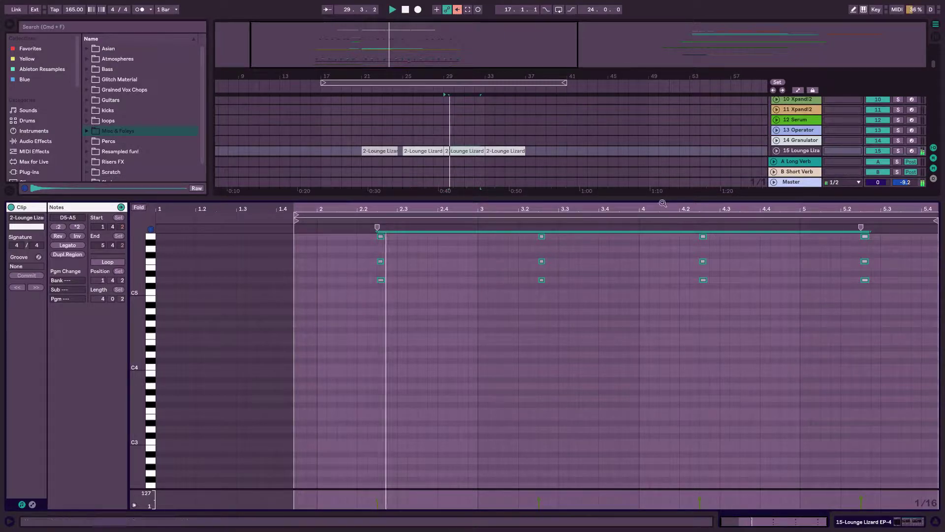
left_click_drag(566, 198, 566, 403)
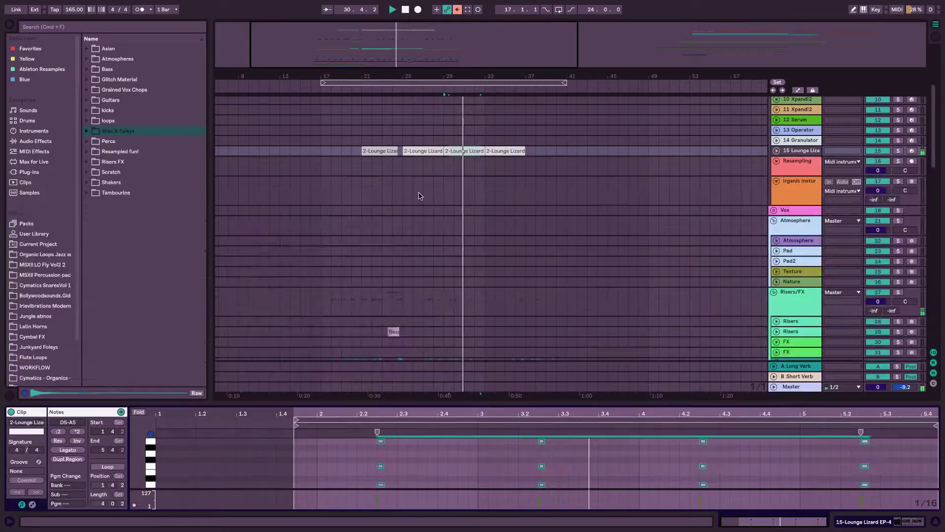
left_click(427, 151)
key("space")
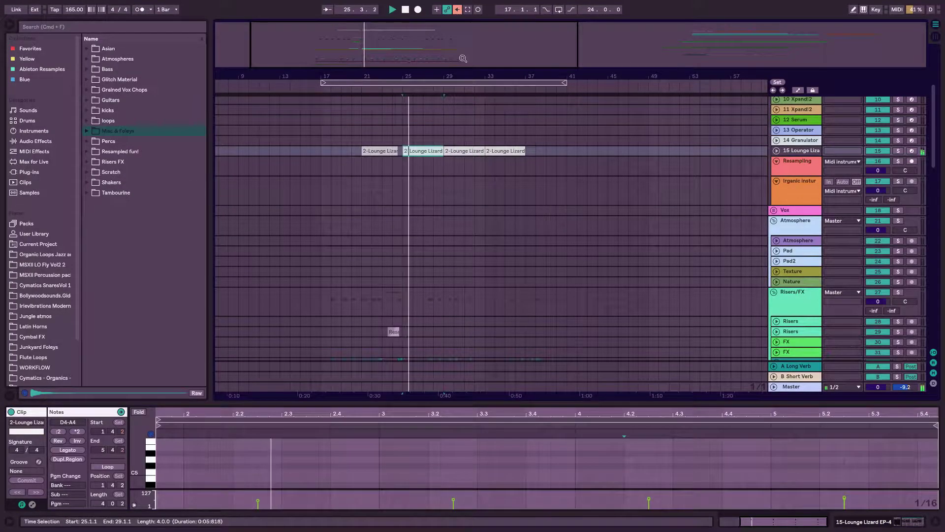
left_click_drag(434, 39, 433, 56)
scroll(592, 171, "left", 3)
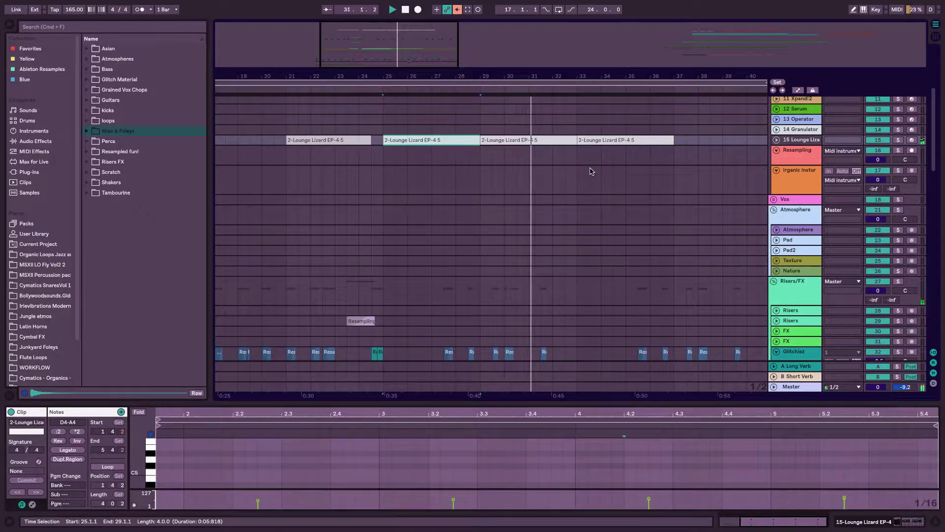
scroll(586, 180, "down", 2)
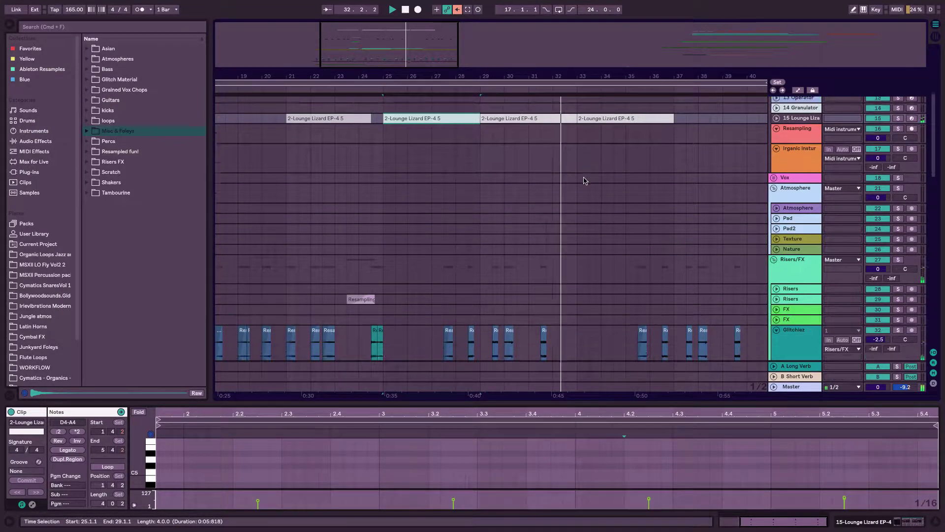
scroll(571, 118, "up", 3)
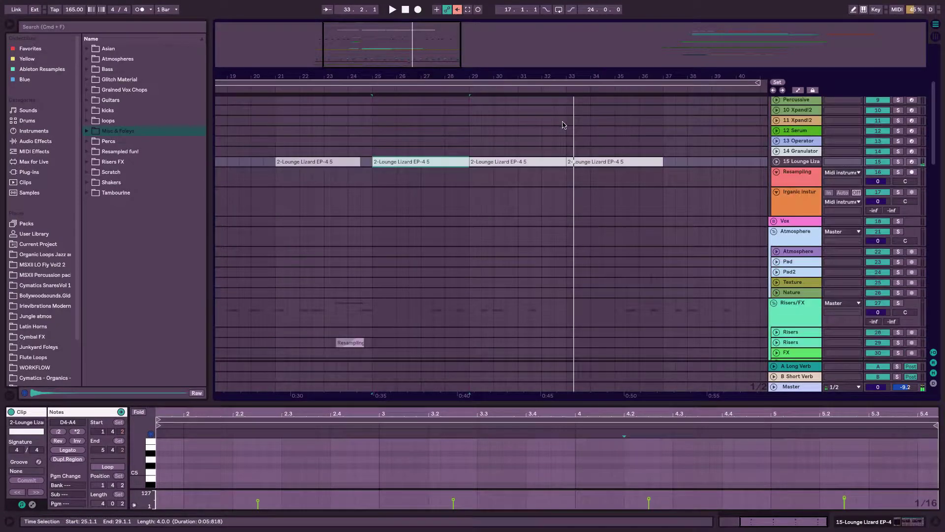
Shorten the Lounge Lizard clips at bars 29 and 25 to three bars each, ending at bars 32 and 28
left_click_drag(564, 164, 538, 163)
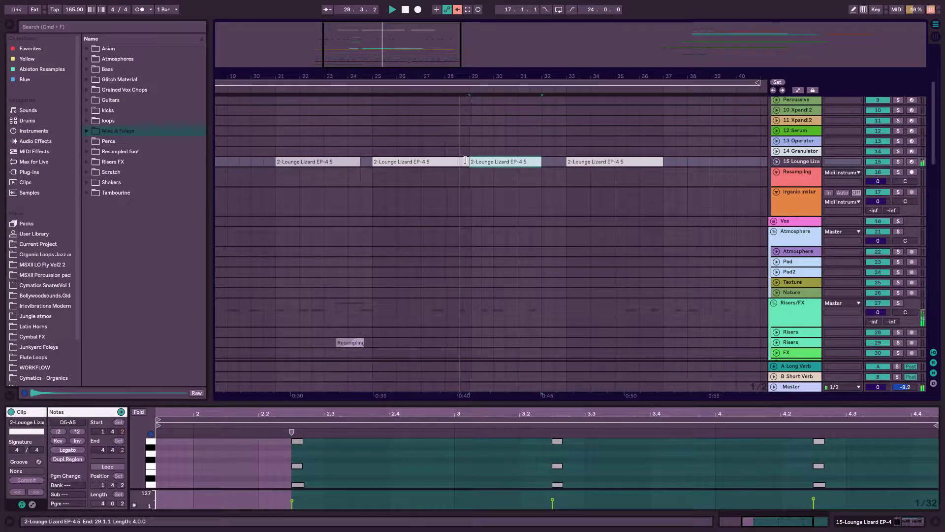
left_click_drag(465, 160, 435, 161)
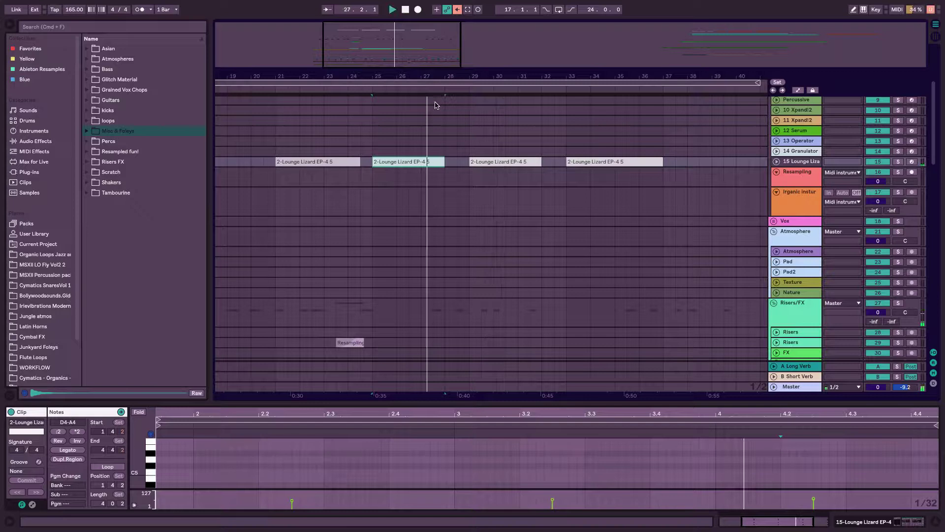
left_click(492, 202)
Audition the reversed Resampling 5 riser at 23.3 in solo, unsolo it, and copy the clip to 31.3 on the same Risers track
scroll(512, 211, "down", 1)
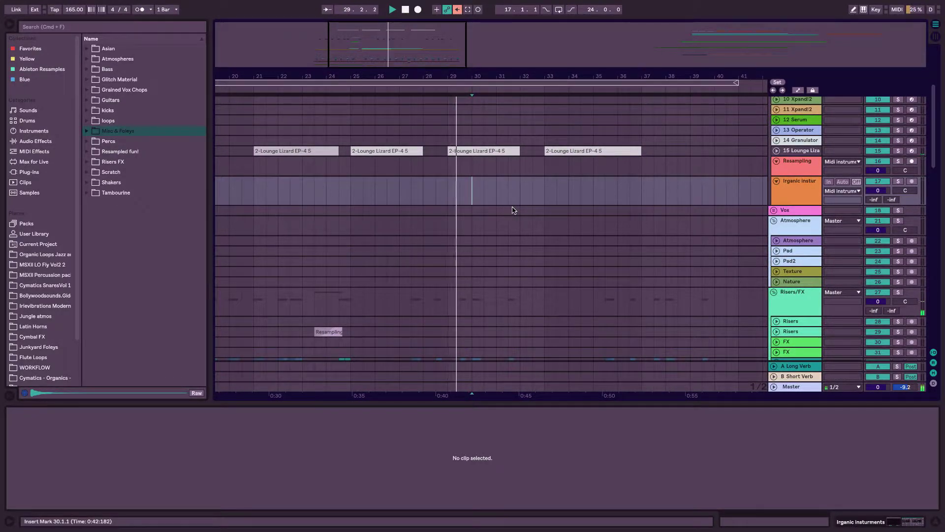
scroll(512, 210, "down", 6)
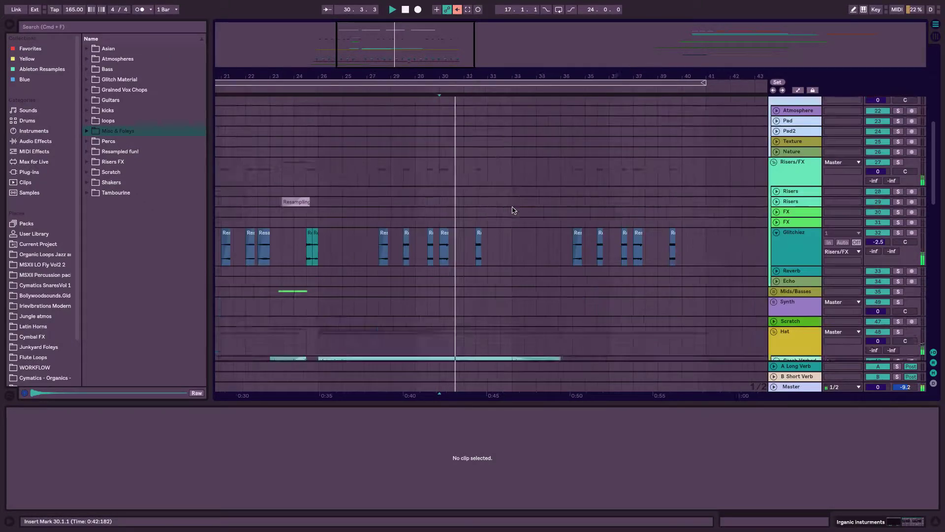
scroll(510, 209, "up", 2)
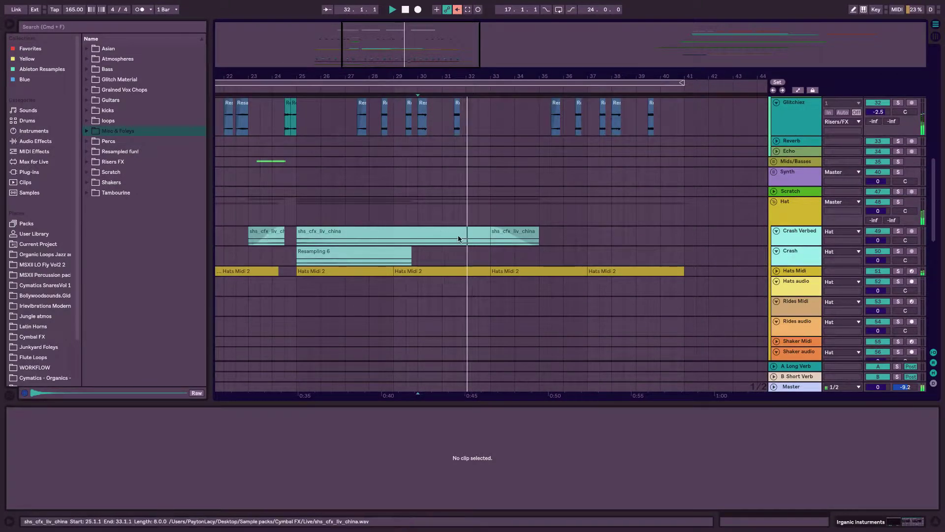
scroll(460, 237, "down", 2)
scroll(460, 237, "left", 2)
scroll(458, 238, "up", 4)
scroll(458, 238, "left", 2)
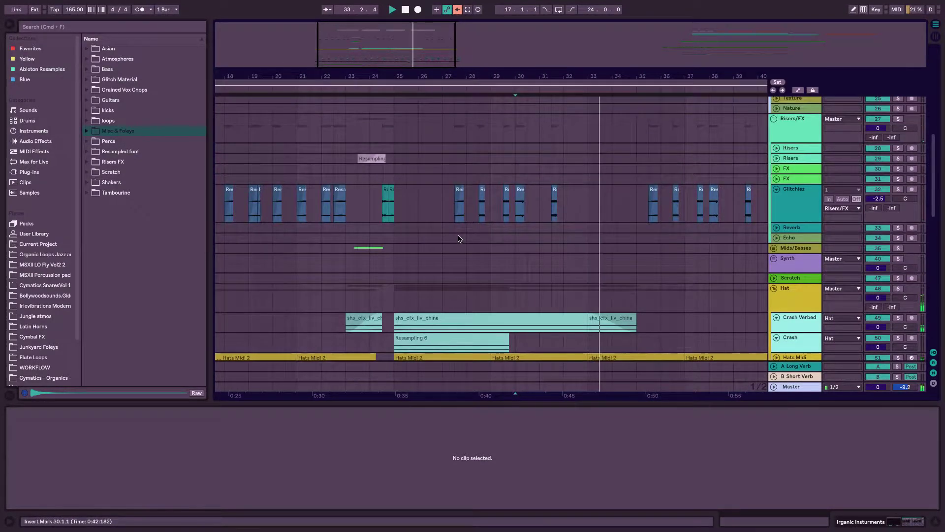
left_click(376, 155)
left_click(898, 159)
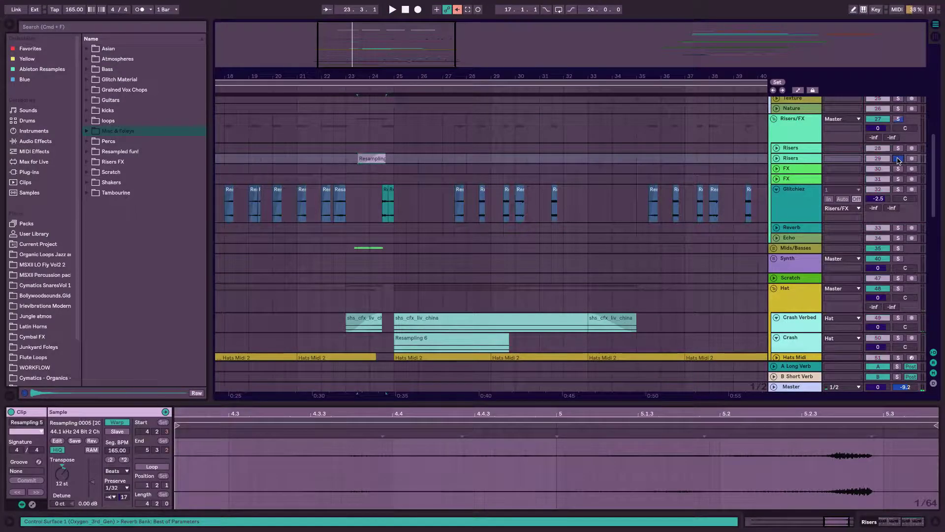
left_click(897, 158)
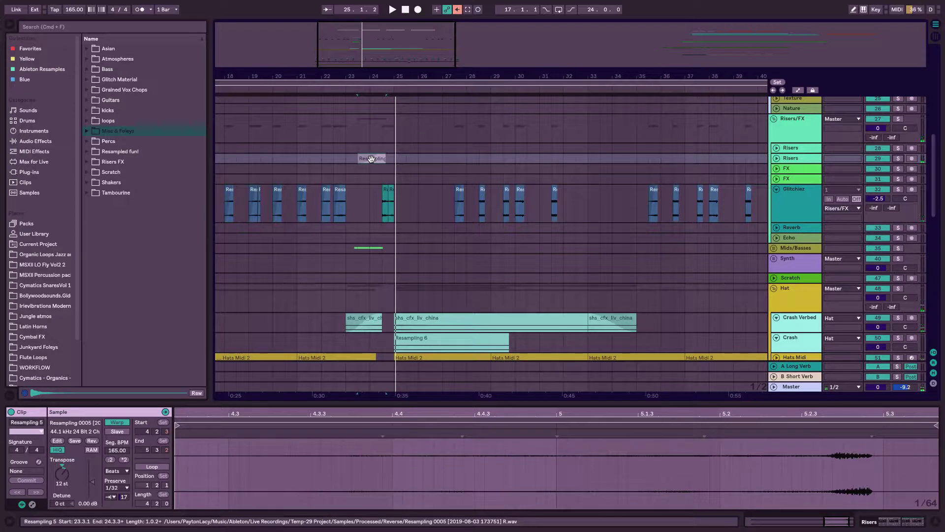
left_click_drag(360, 158, 562, 158)
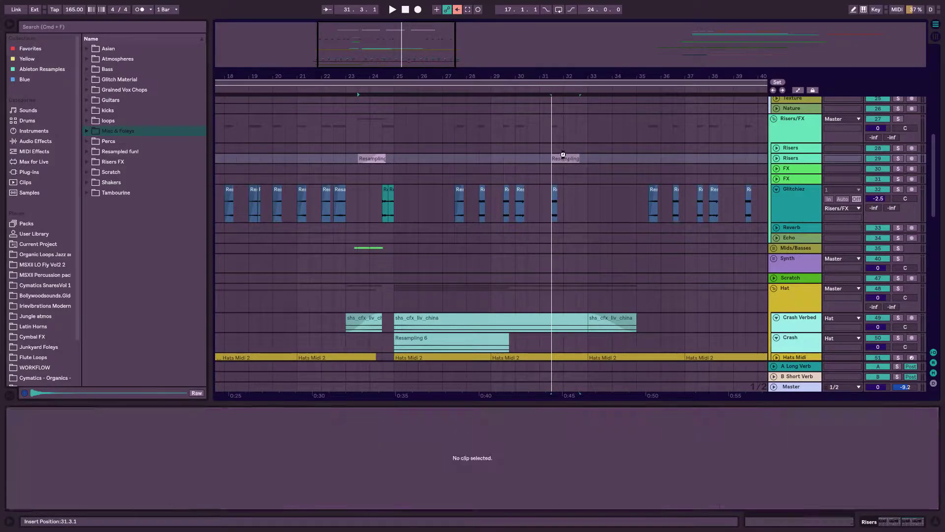
Audition the copied Resampling 5 riser at 31.3 in context, playing on into bar 35
key("space")
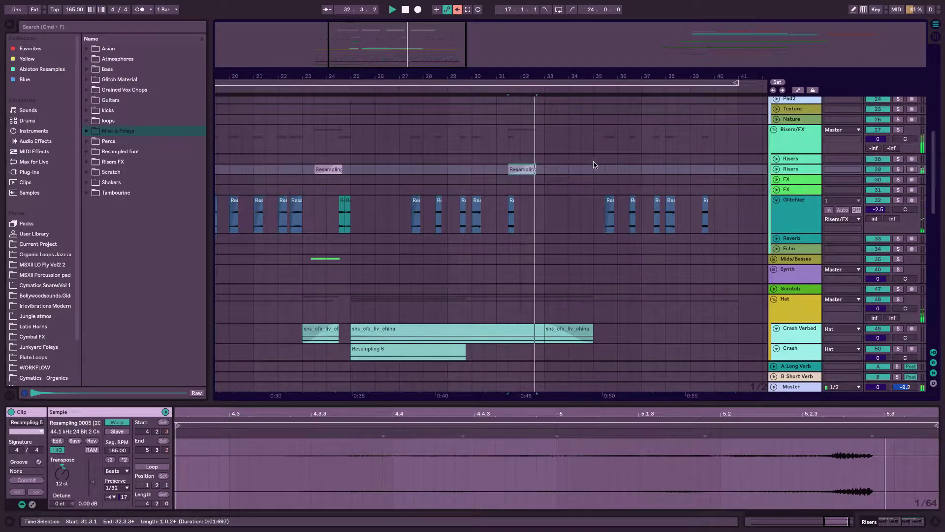
left_click(563, 171)
scroll(562, 169, "up", 5)
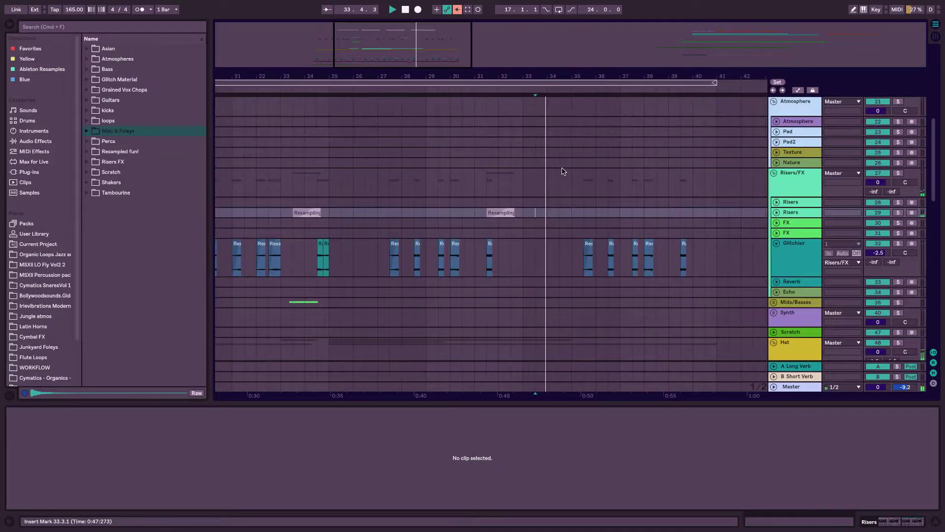
key("space")
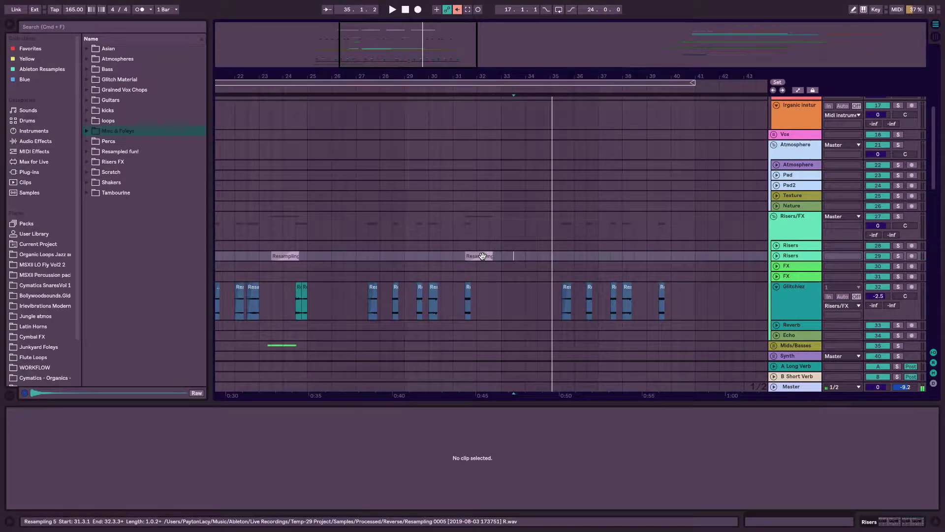
Try the copied riser at 31.4.3, audition it, and return the clip to 31.3.1
left_click_drag(483, 254, 493, 256)
key("space")
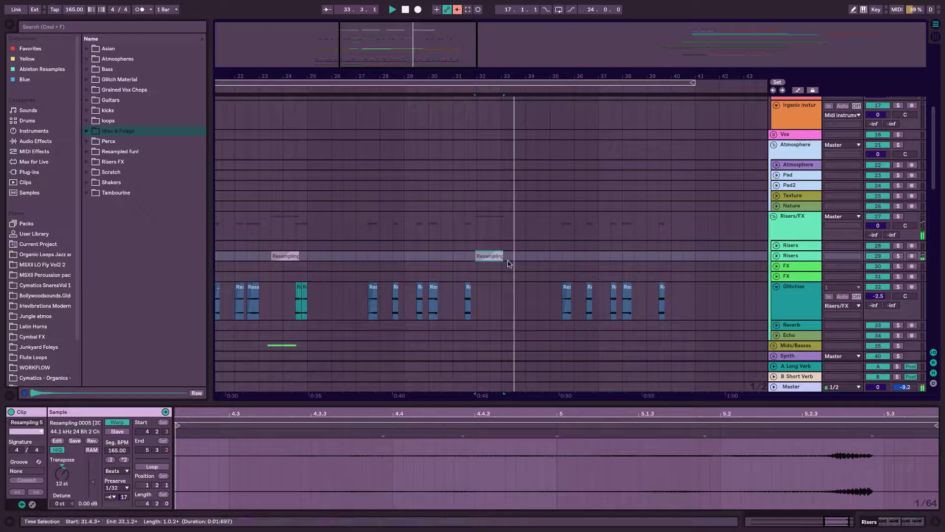
left_click_drag(496, 258, 484, 255)
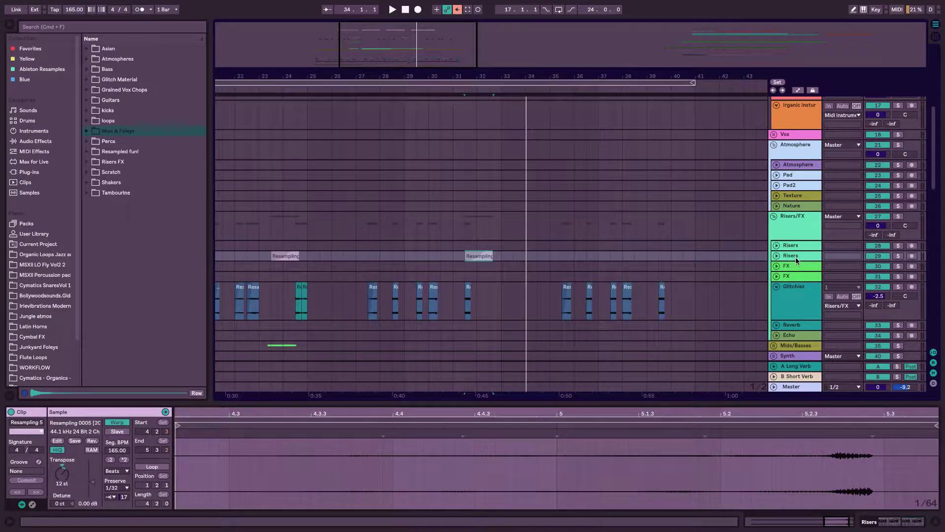
Unfold the Risers track to show its waveforms and audition the riser copy from 31.3
mouse_move(795, 262)
left_mouse_down()
mouse_move(789, 328)
mouse_move(788, 273)
left_mouse_up()
key("space")
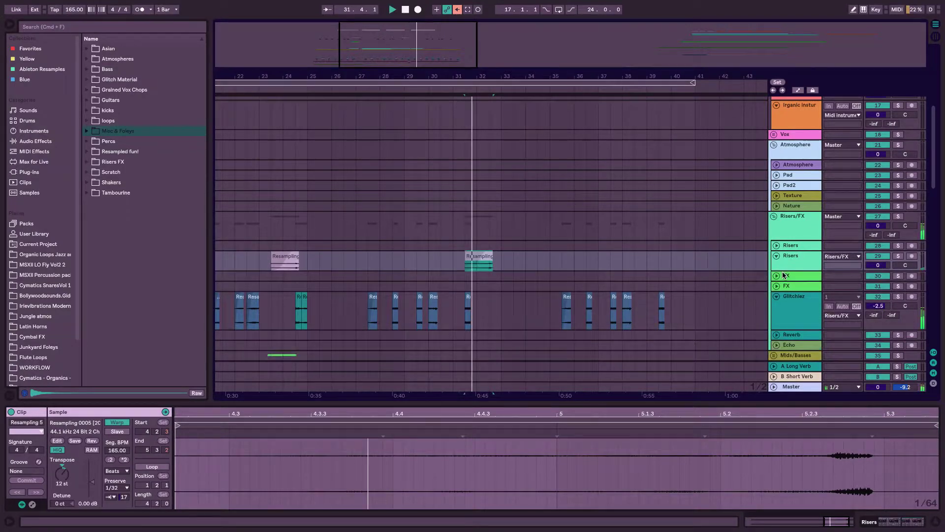
left_click(623, 262)
left_click_drag(420, 45, 555, 269)
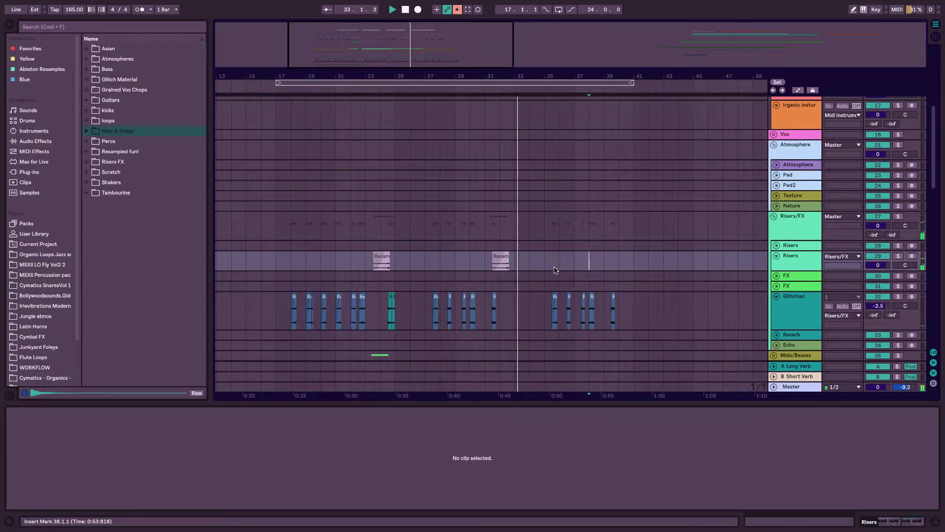
Transpose the riser clip at 31.3 to 24 st and audition it with the surrounding tracks
left_click(501, 262)
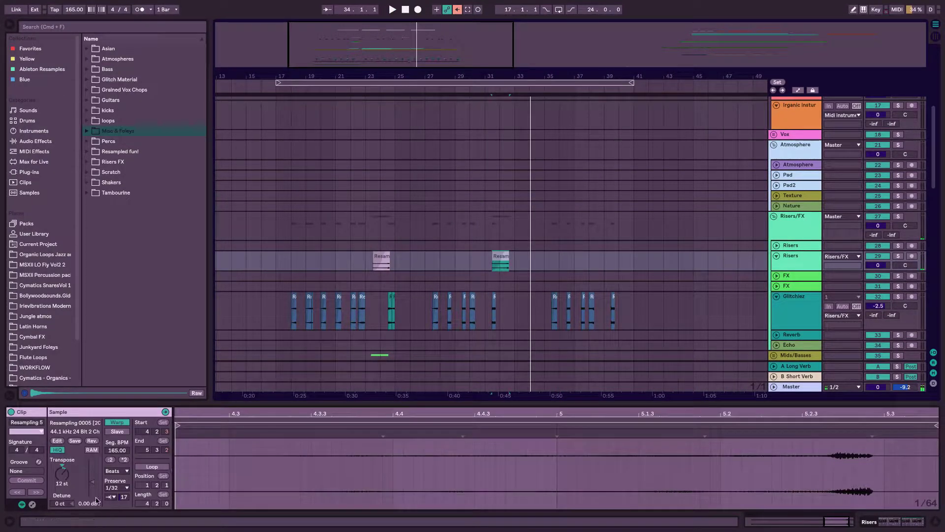
left_click(61, 475)
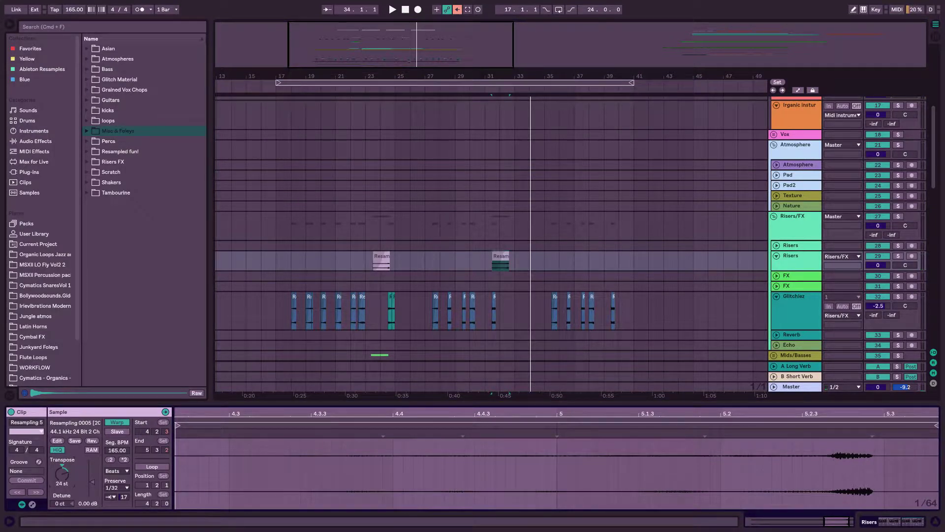
key("space")
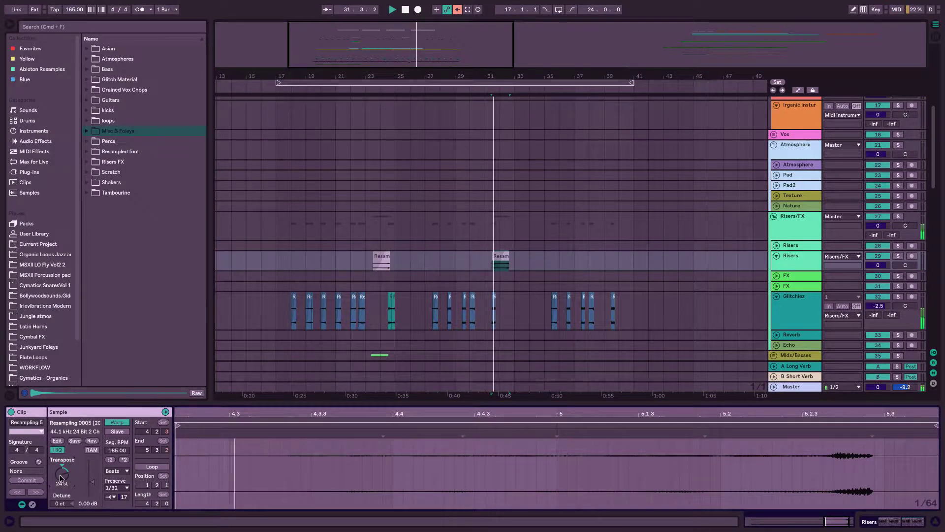
left_click(599, 265)
scroll(599, 266, "down", 5)
scroll(599, 266, "right", 5)
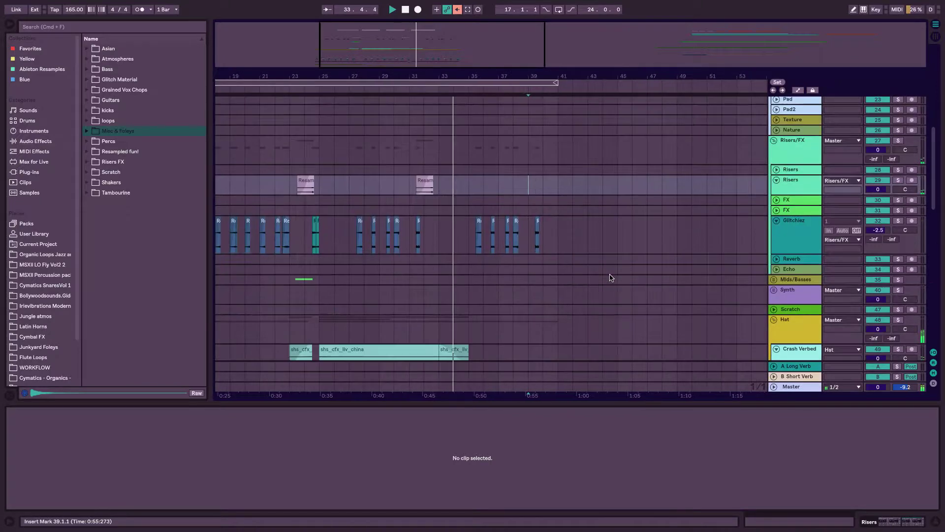
scroll(548, 239, "down", 10)
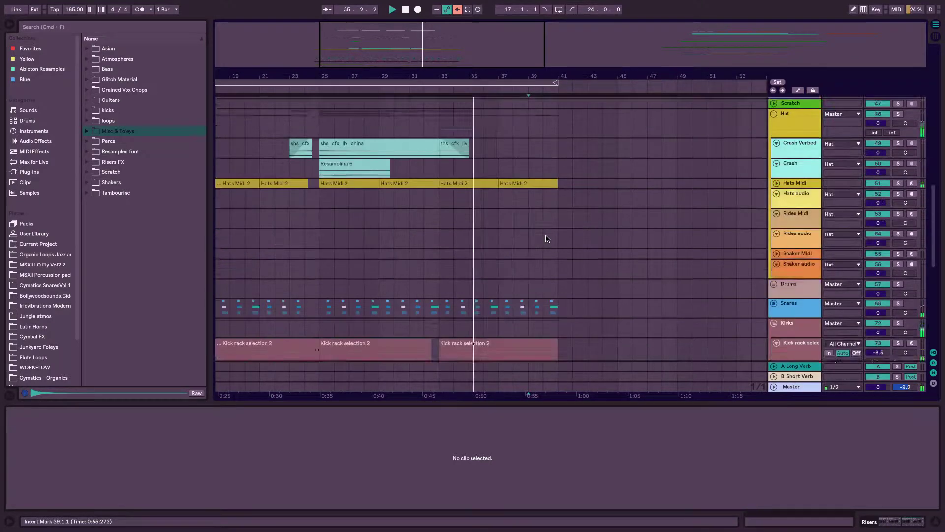
Copy the transposed three-bar Lounge Lizard clip from bar 29 to bar 37 on the same track
scroll(548, 239, "up", 11)
scroll(548, 239, "up", 8)
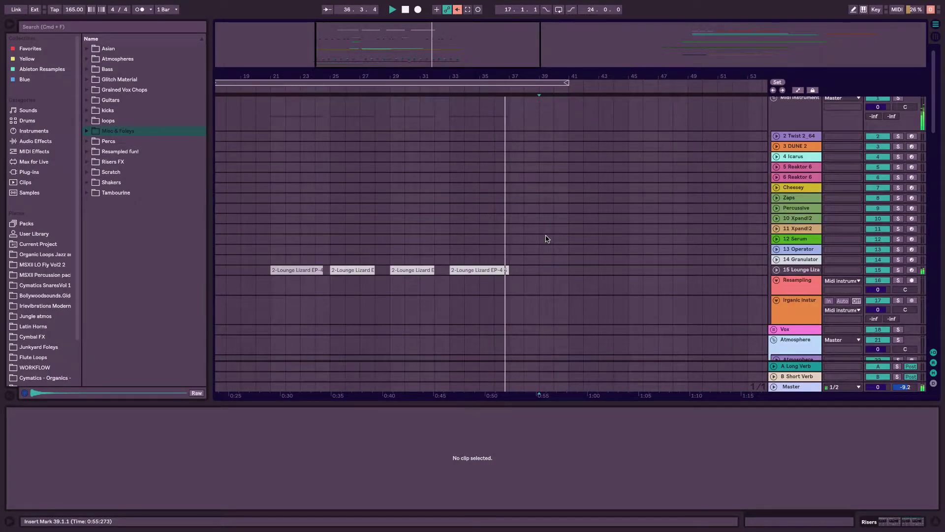
scroll(548, 238, "down", 2)
left_click(482, 225)
left_click(412, 226)
key("space")
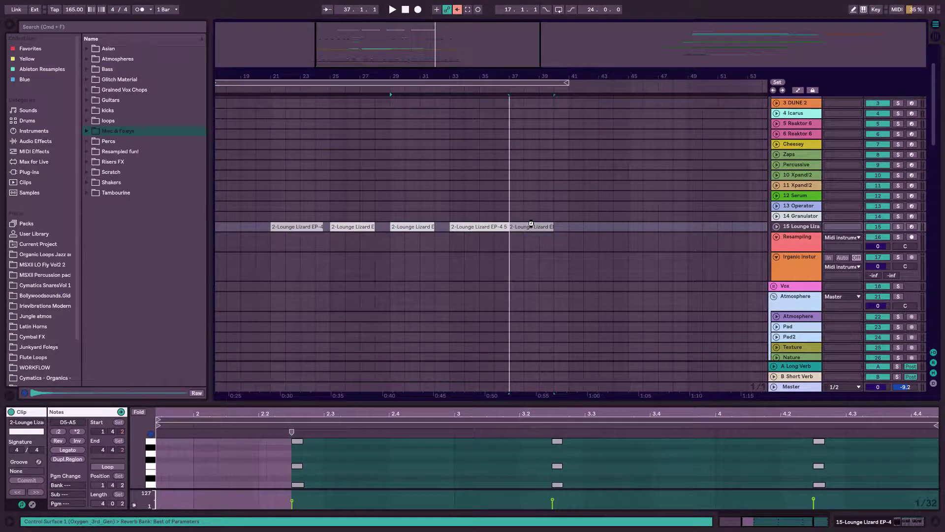
left_click(531, 224)
Audition the arrangement from the new Lounge Lizard clip at bar 37 up to bar 41
key("space")
left_click(548, 258)
scroll(552, 261, "down", 10)
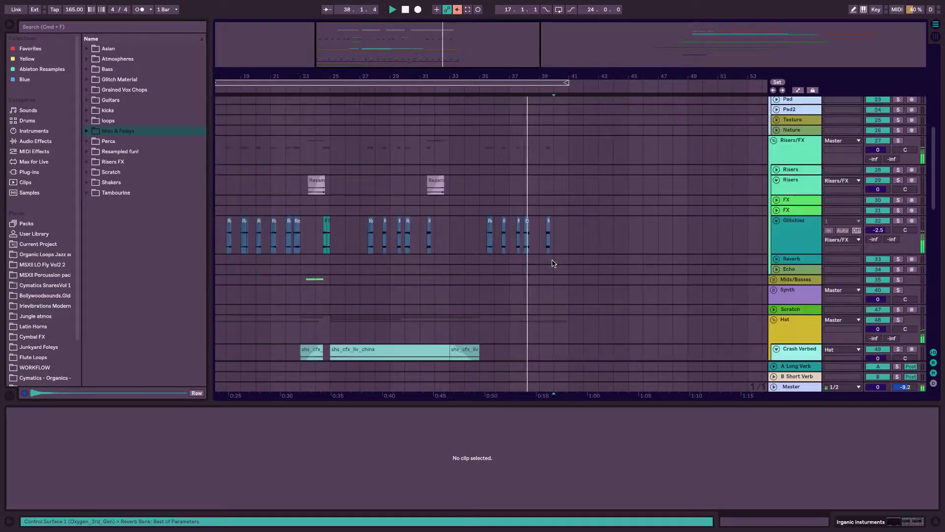
scroll(552, 264, "up", 10)
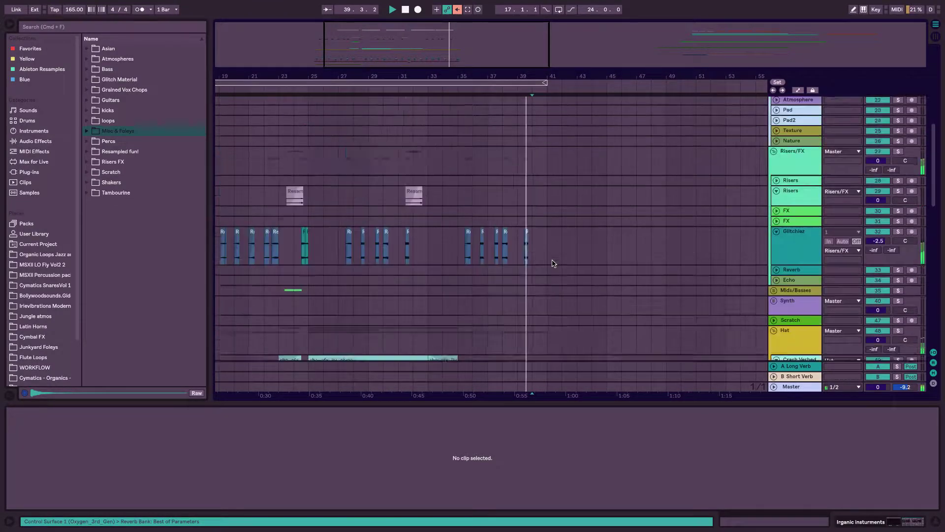
scroll(552, 262, "down", 10)
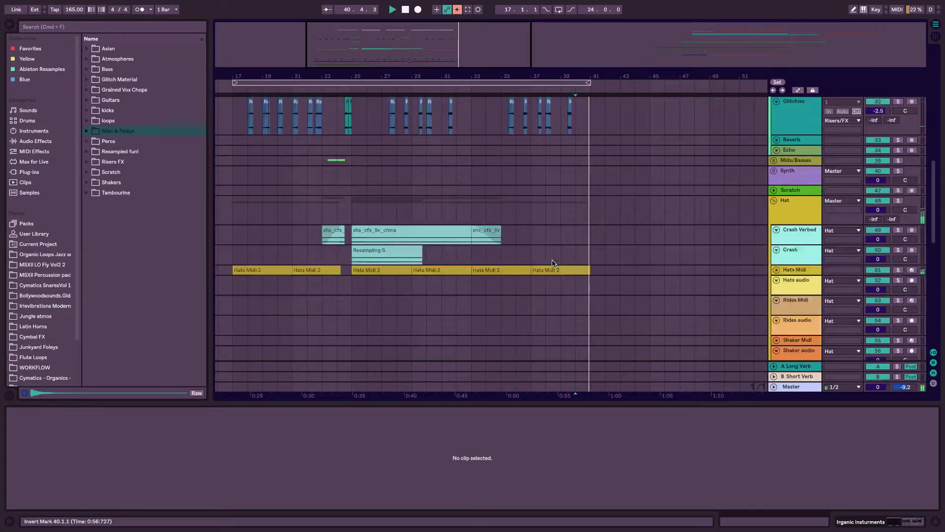
key("space")
Duplicate bars 25 to 41 across all tracks, filling bars 41 to 57
mouse_move(434, 47)
left_mouse_down()
mouse_move(434, 22)
mouse_move(434, 39)
left_mouse_up()
scroll(480, 272, "down", 5)
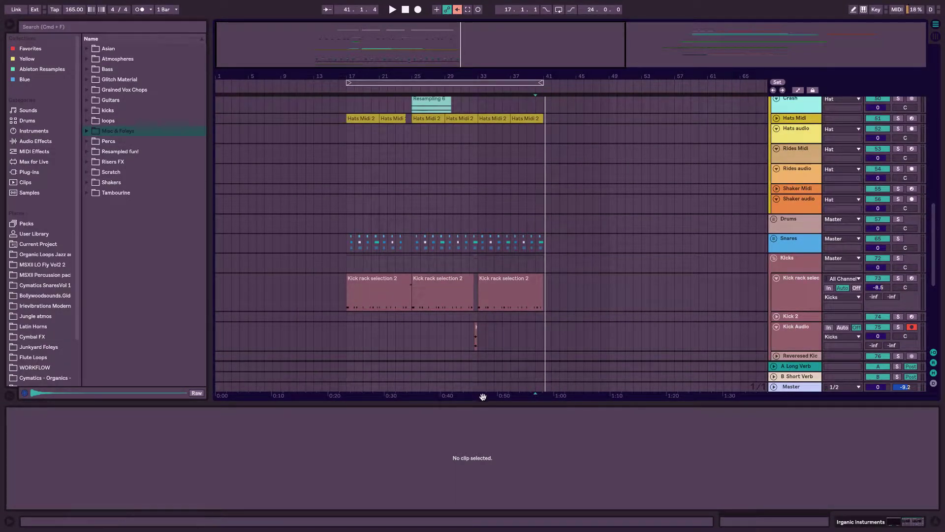
left_click_drag(477, 391, 548, 74)
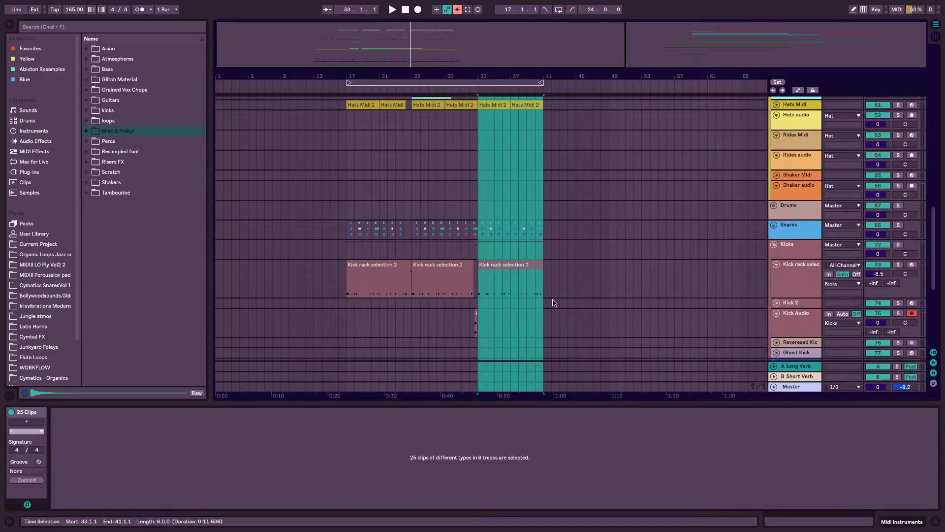
scroll(552, 302, "up", 15)
scroll(553, 305, "down", 15)
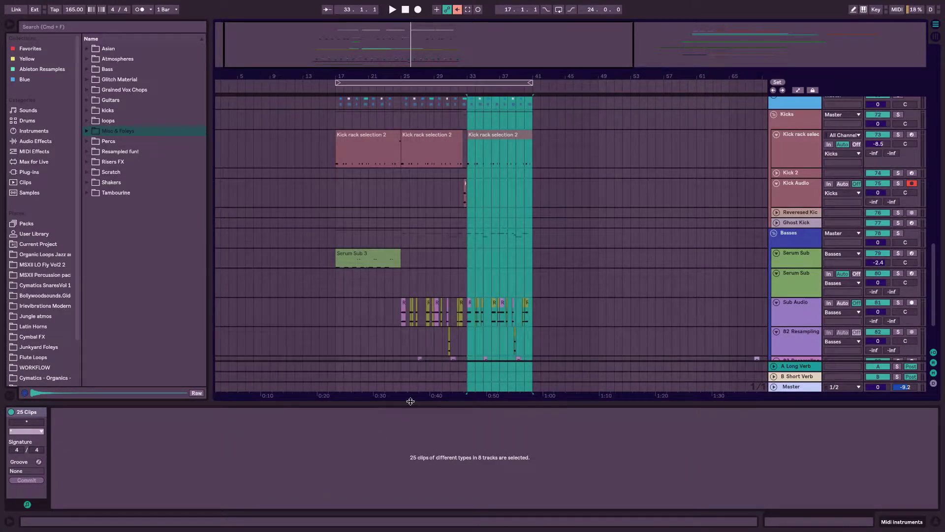
left_click_drag(400, 389, 534, 84)
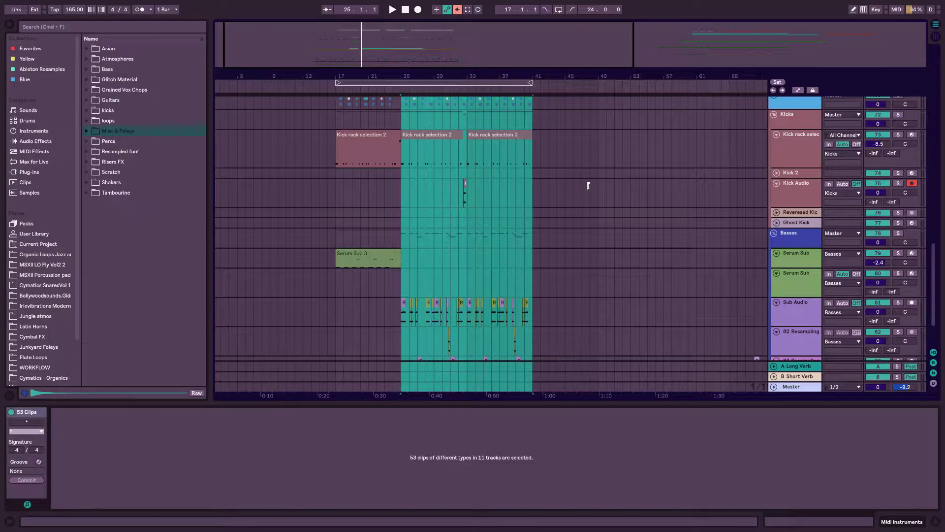
key("super+d")
left_click(675, 192)
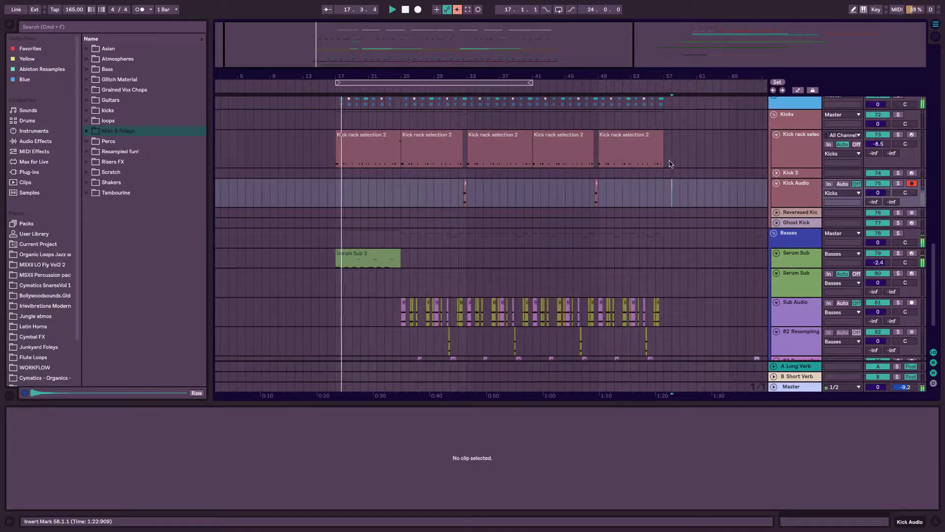
Play the arrangement from bar 17 to bar 35 and examine the bass and resampling clips from bar 25 on
left_click(682, 191)
scroll(682, 191, "down", 3)
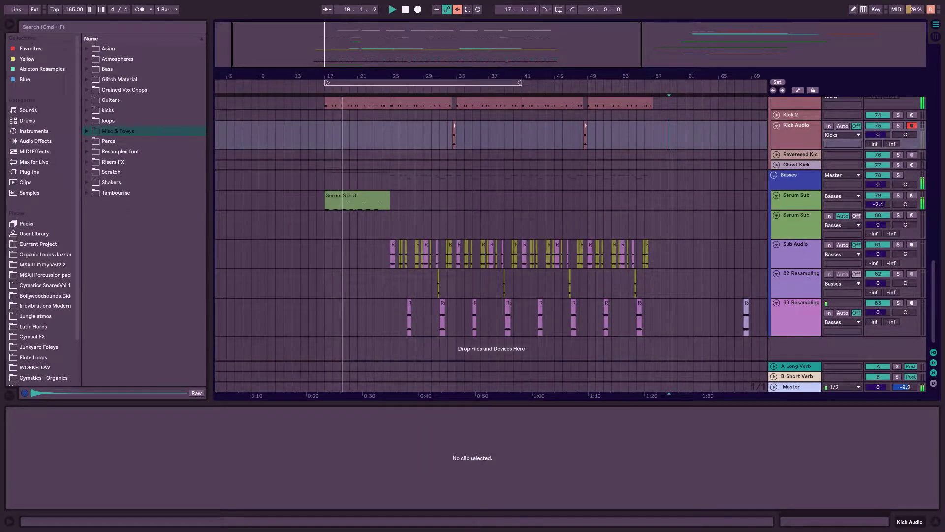
left_click_drag(410, 47, 409, 64)
scroll(408, 159, "right", 4)
scroll(389, 147, "left", 2)
scroll(380, 108, "up", 1)
scroll(376, 174, "left", 4)
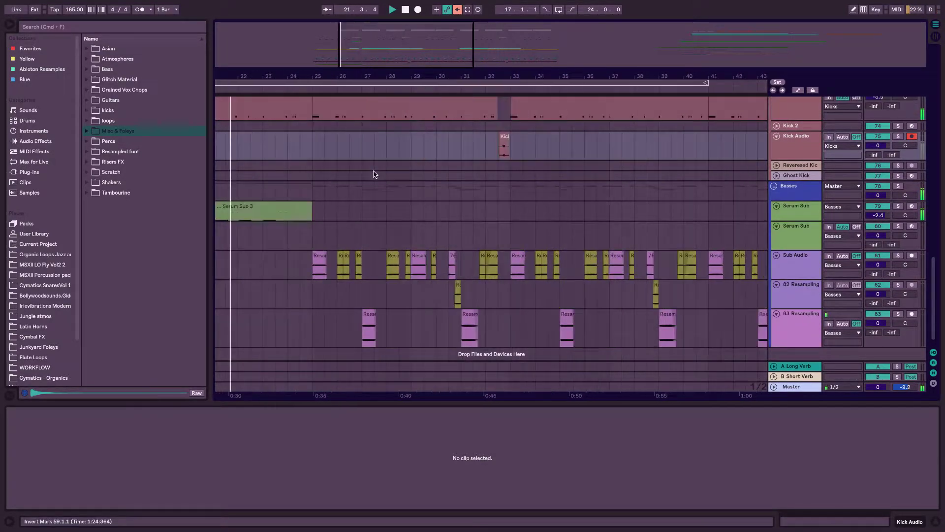
scroll(374, 174, "up", 1)
scroll(374, 174, "left", 3)
scroll(374, 174, "right", 2)
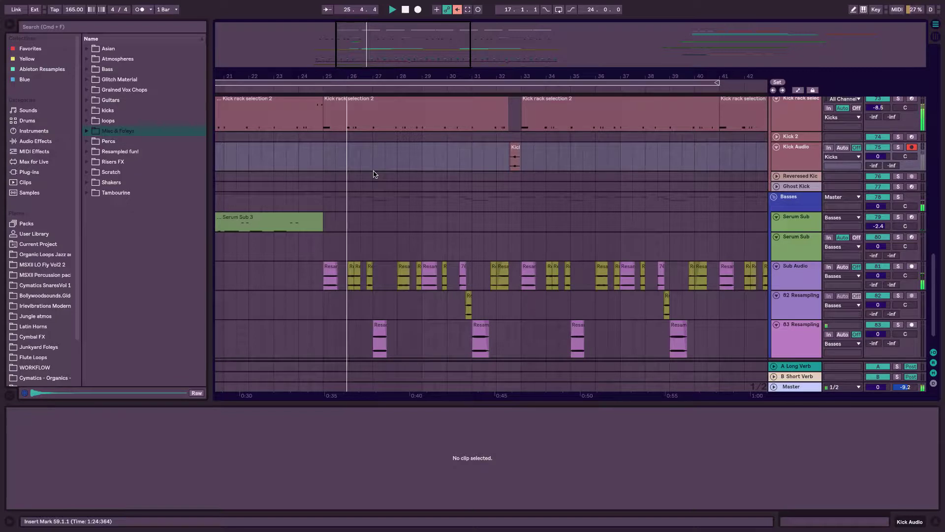
left_click_drag(411, 64, 410, 223)
scroll(409, 226, "down", 2)
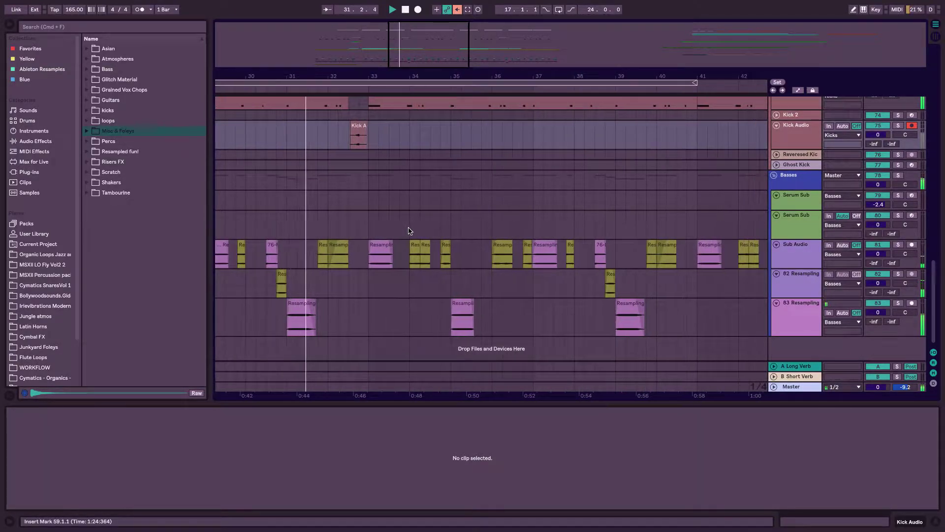
scroll(408, 231, "up", 1)
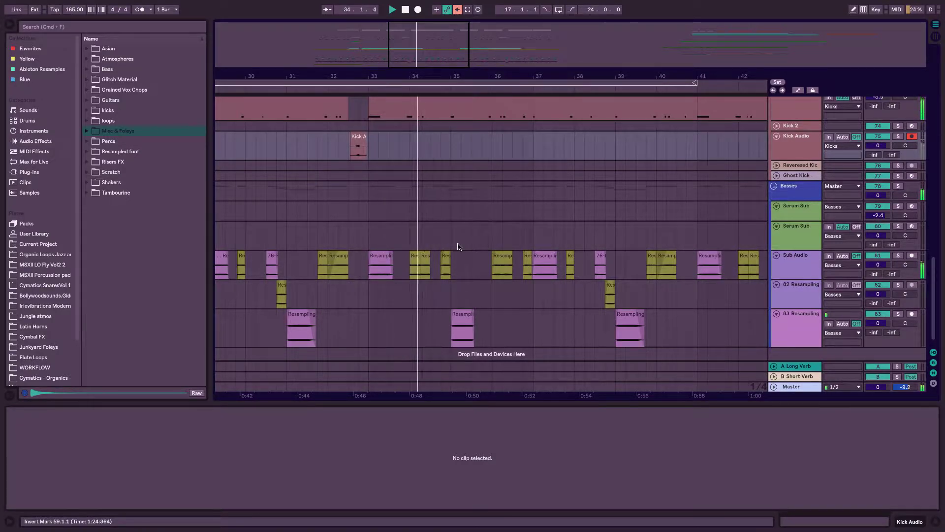
scroll(457, 247, "down", 1)
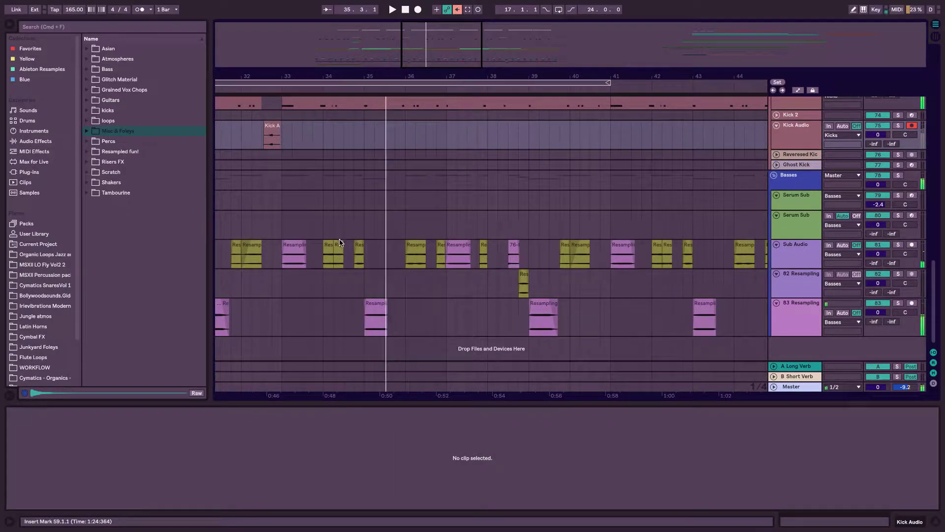
Set the sample start of the Sub Audio clip at 34.4 to 17.1.3 and audition it from bar 33
left_click(359, 255)
mouse_move(494, 443)
left_mouse_down()
mouse_move(470, 438)
mouse_move(555, 427)
mouse_move(516, 432)
mouse_move(669, 430)
mouse_move(611, 427)
left_mouse_up()
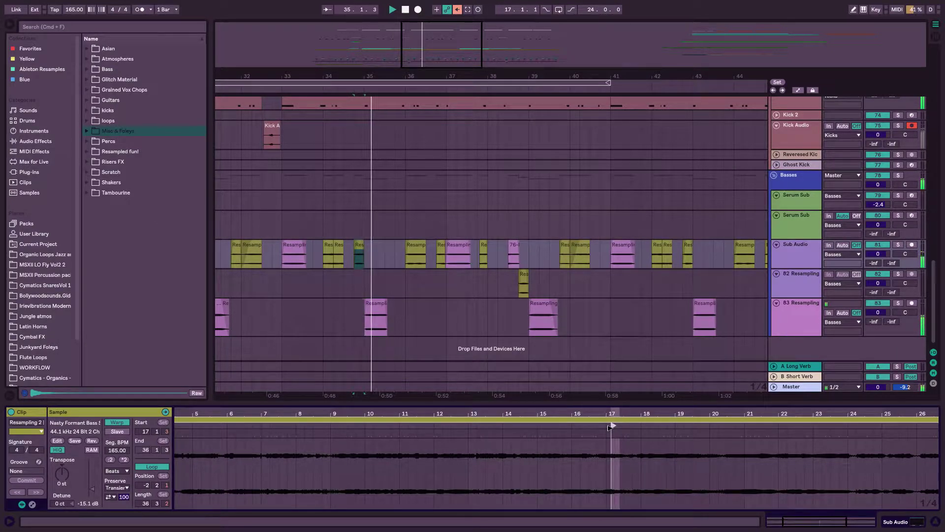
left_click(308, 91)
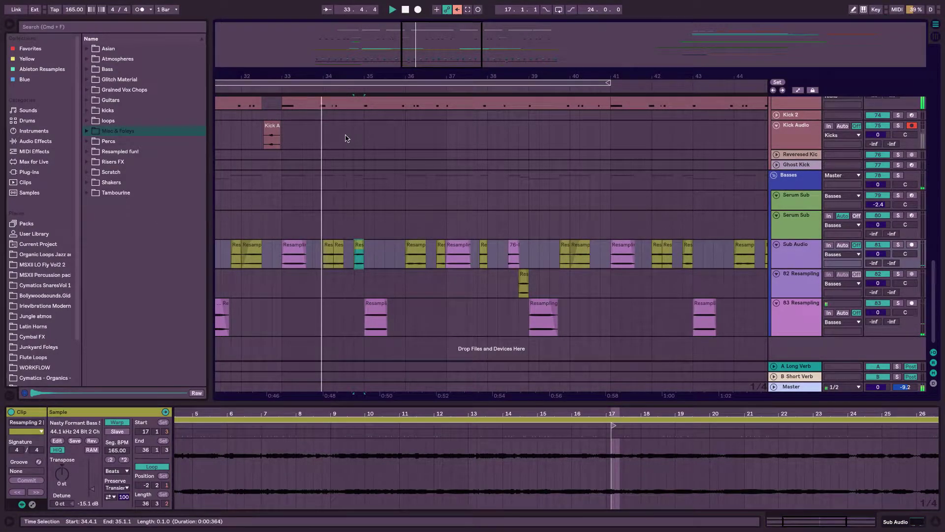
left_click(373, 251)
scroll(329, 236, "left", 1)
key("space")
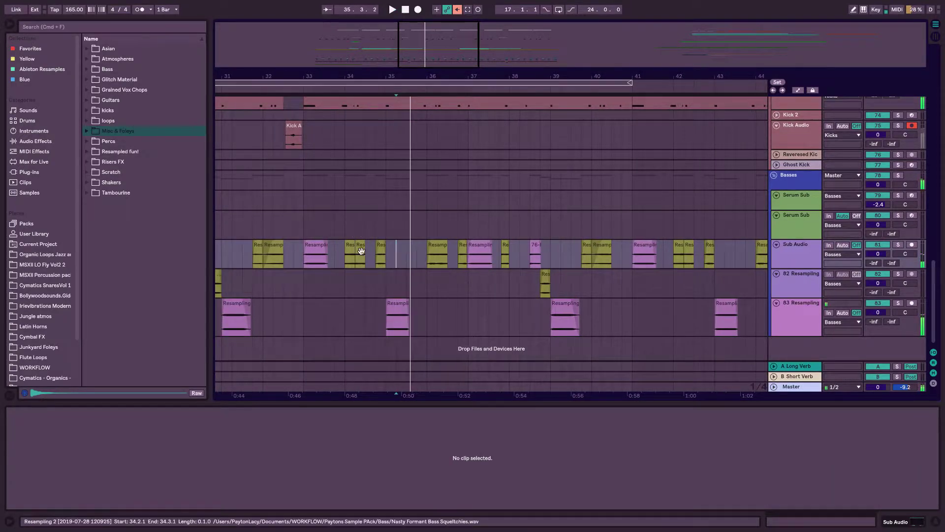
Try reversing the Sub Audio clip at 34.1, audition it, and undo the reversal
left_click(350, 247)
key("space")
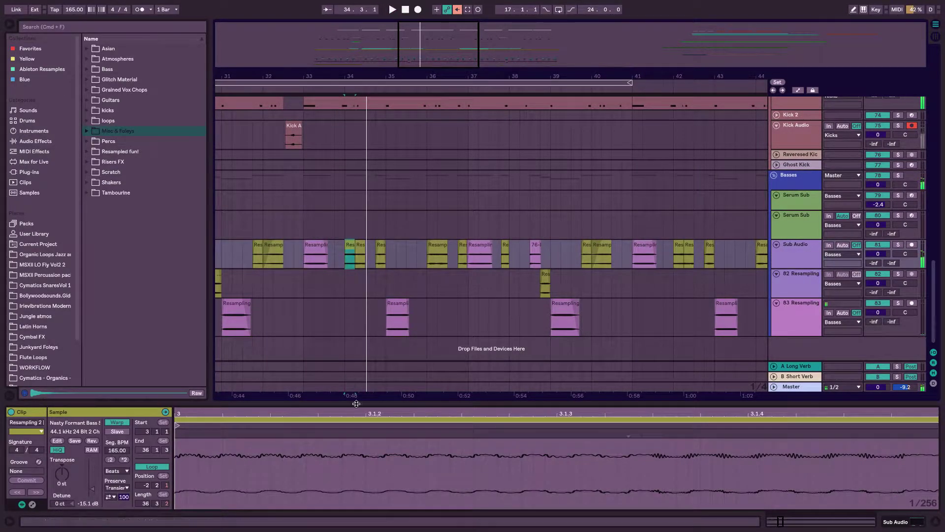
left_click_drag(359, 413, 250, 417)
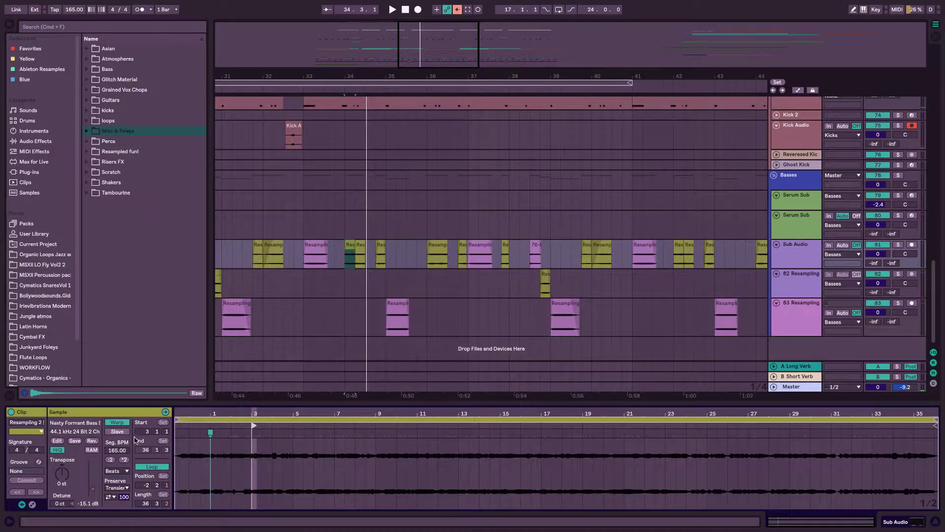
left_click(92, 441)
key("space")
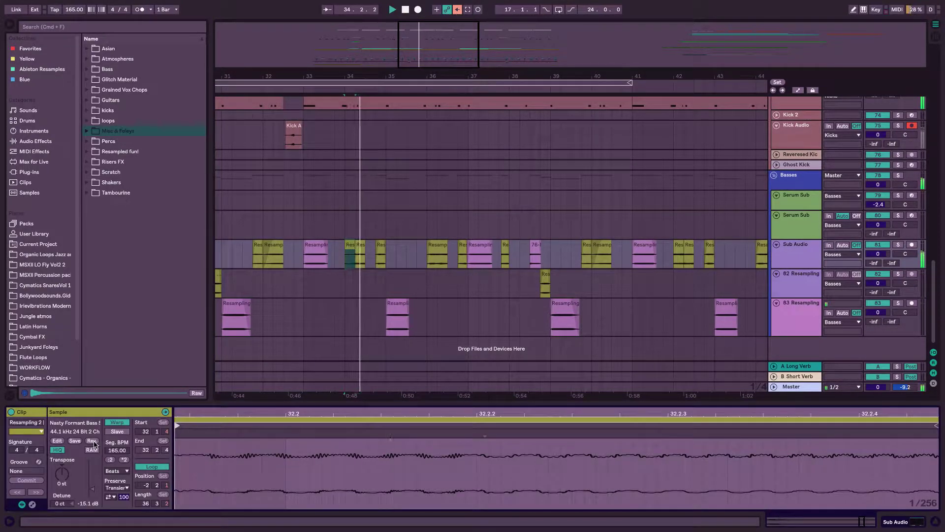
key("space")
key("super+z")
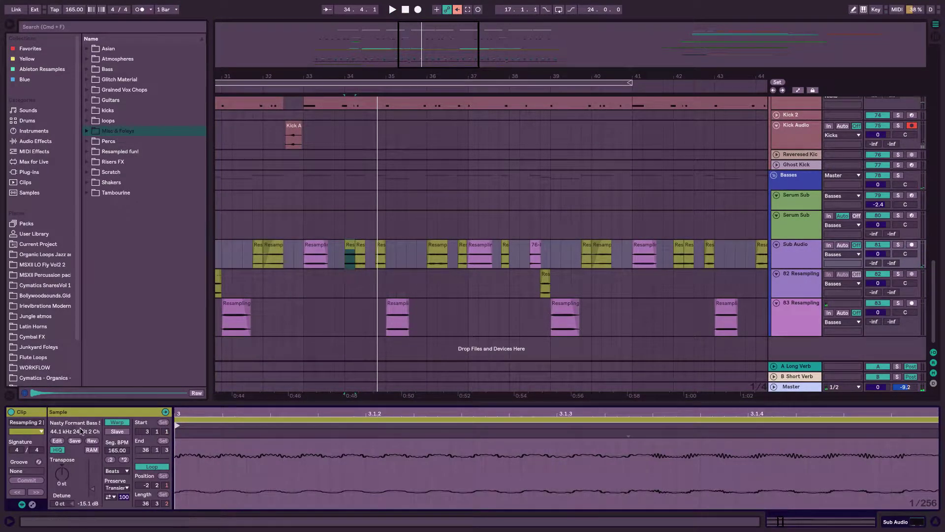
Move the sample start of the Sub Audio clip at 34.1 to 11.3.1 and audition it repeatedly
mouse_move(219, 414)
left_mouse_down()
mouse_move(277, 426)
mouse_move(528, 424)
mouse_move(531, 408)
mouse_move(325, 409)
mouse_move(356, 423)
mouse_move(555, 416)
left_mouse_up()
key("space")
key("space")
key("space")
key("space")
key("space")
key("space")
key("space")
key("space")
key("space")
key("space")
key("space")
key("space")
key("space")
key("space")
key("space")
key("space")
key("space")
key("space")
key("space")
key("space")
key("space")
key("space")
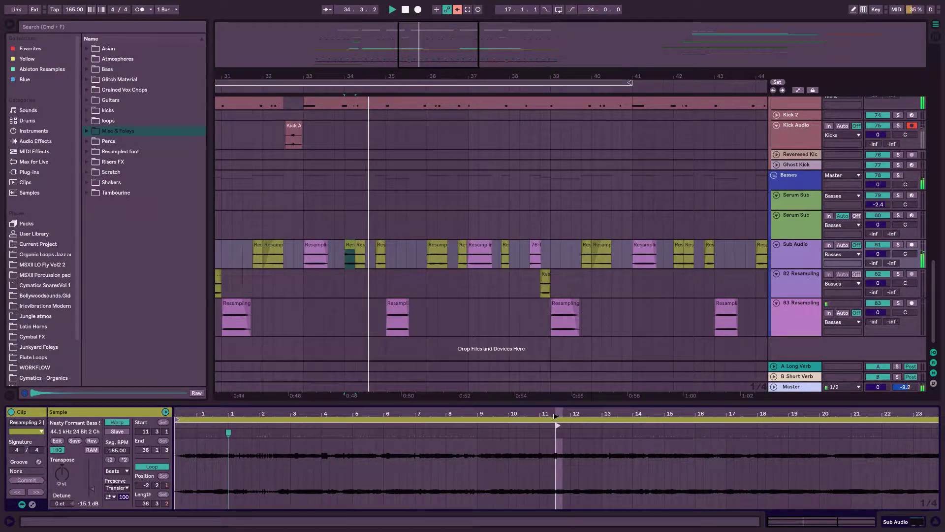
key("space")
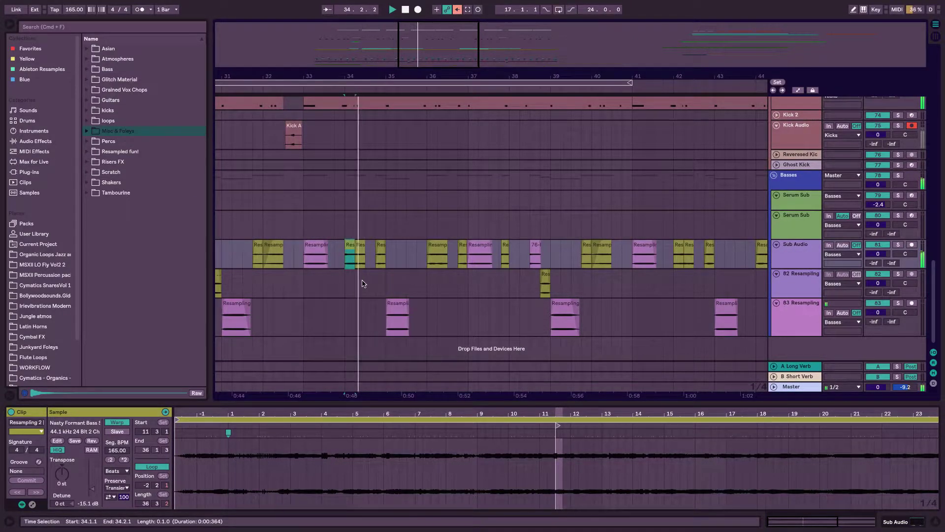
key("space")
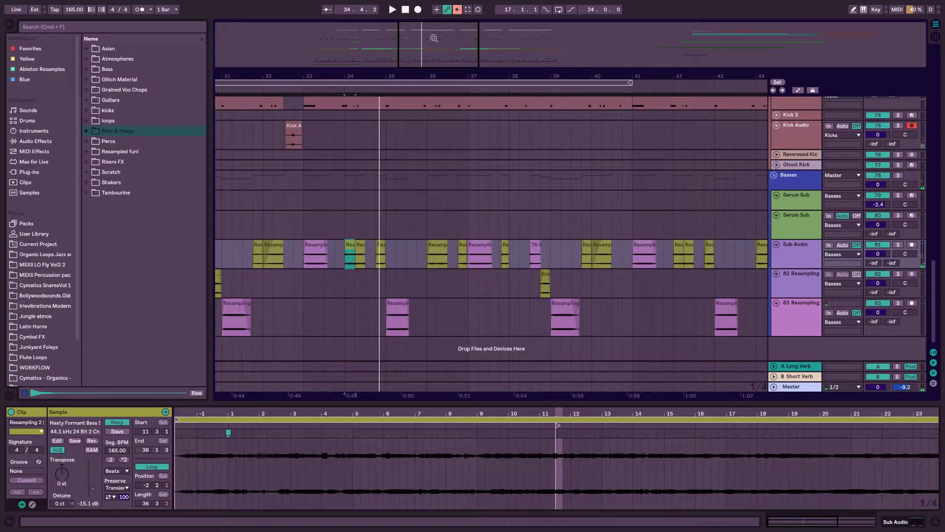
Add a fade-in across most of the Sub Audio clip at 34.1 and audition it
left_click_drag(433, 38, 421, 90)
scroll(403, 282, "left", 3)
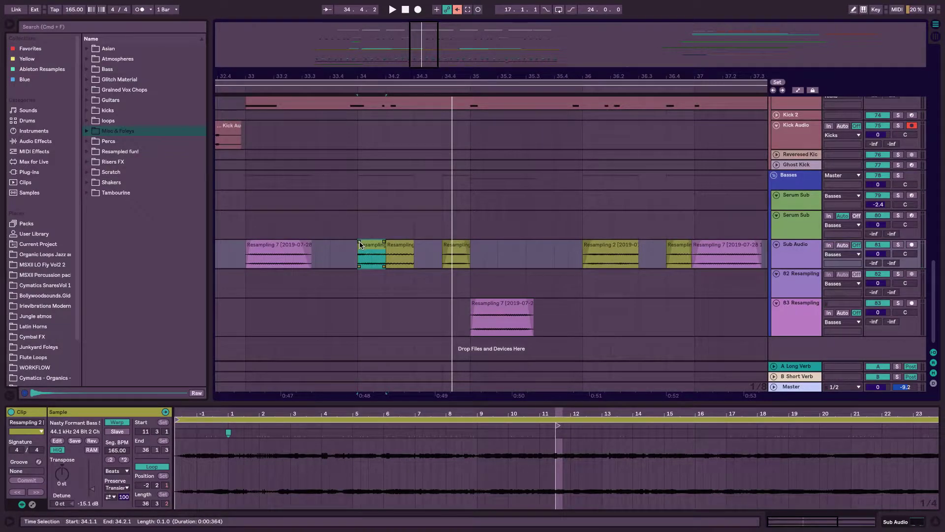
left_click_drag(360, 242, 377, 241)
key("space")
key("space")
key("space")
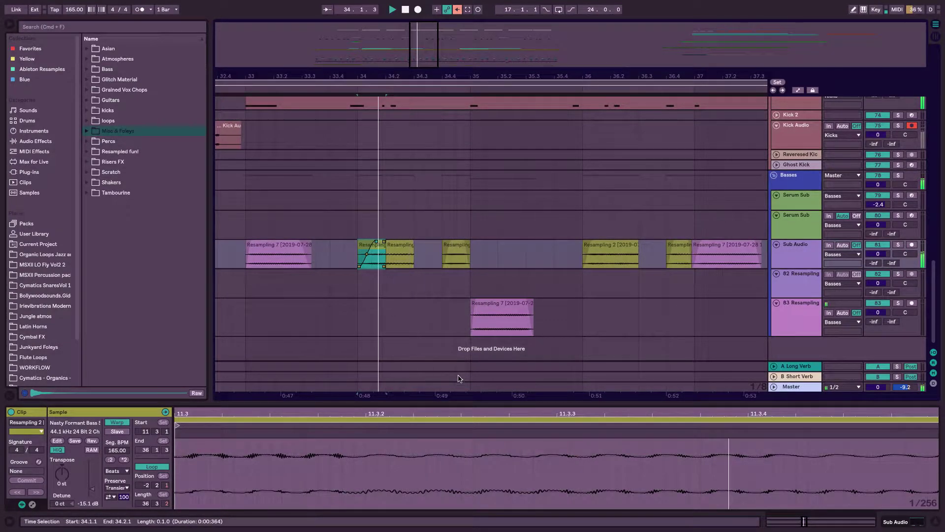
Try slightly later and earlier sample start positions around bar 11 for the Sub Audio clip at 34.1, auditioning them
double_click(454, 413)
key("space")
key("space")
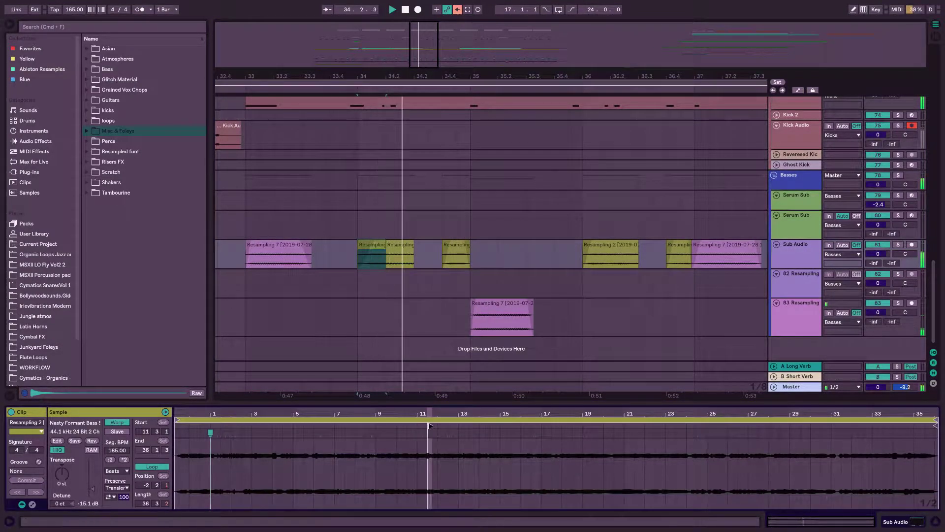
left_click_drag(429, 425, 432, 425)
key("space")
key("space")
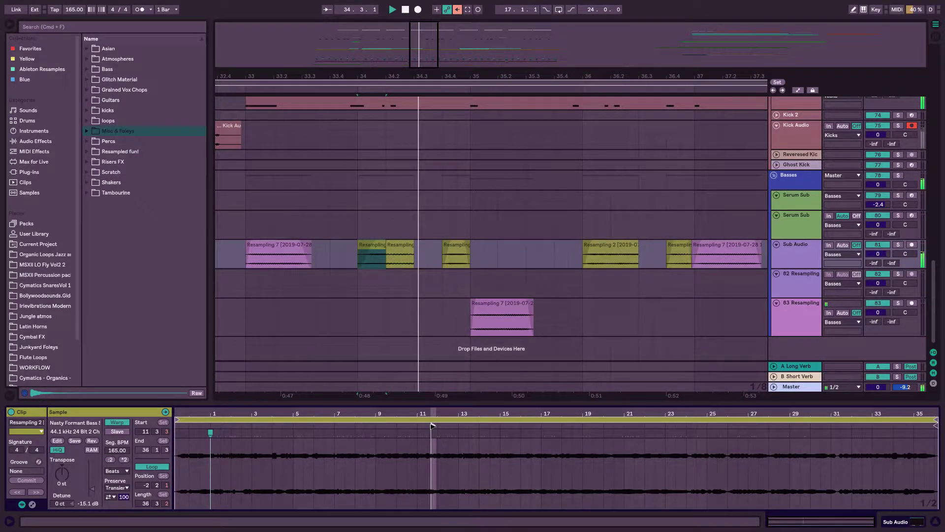
left_click_drag(432, 425, 426, 425)
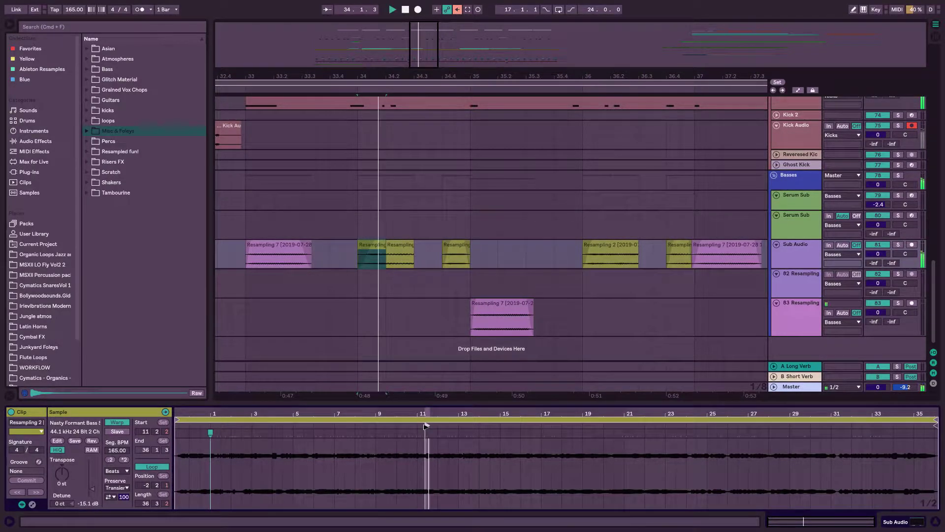
left_click(384, 323)
left_click(240, 99)
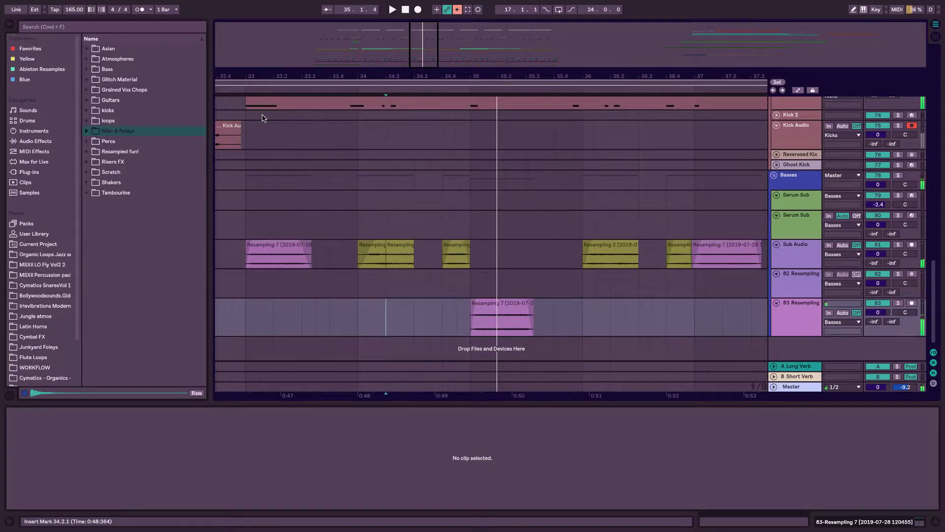
Set the sample start of the Sub Audio clip at 34.1 to 12.3.3 and audition it from bar 33
key("space")
key("space")
key("space")
left_click(373, 246)
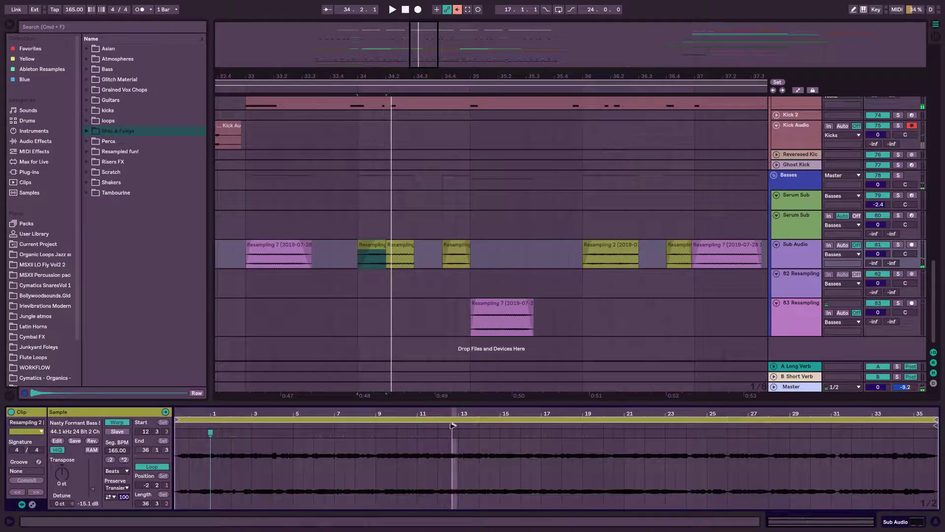
key("space")
left_click(415, 283)
key("space")
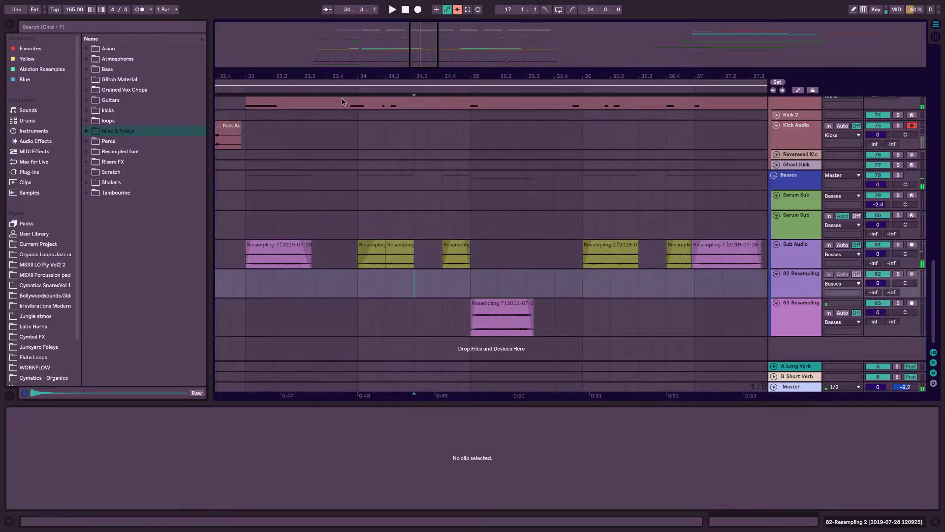
left_click(230, 91)
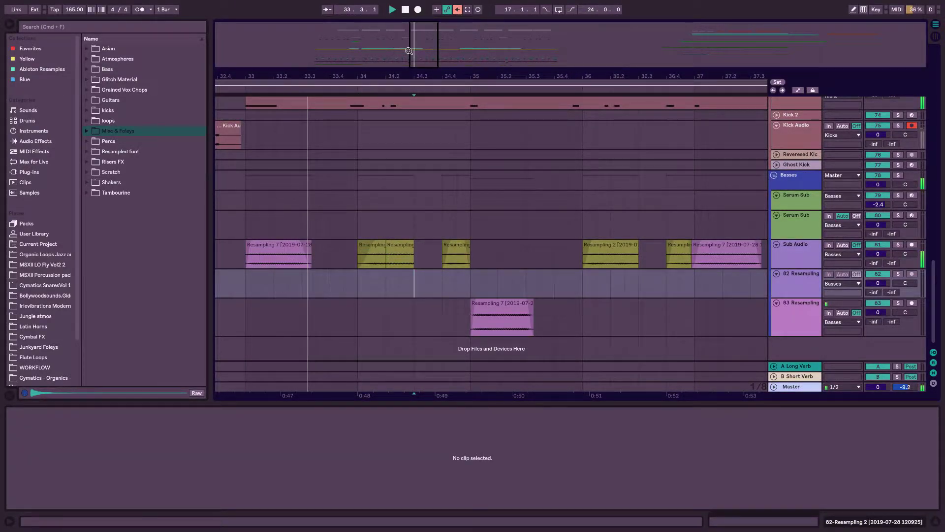
left_click_drag(434, 76, 434, 72)
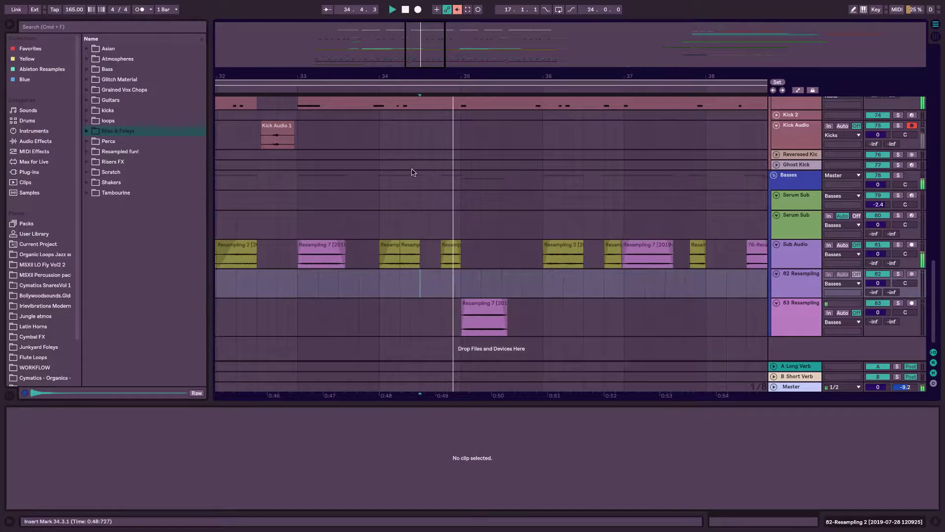
Shorten the fade-in of the Sub Audio clip at 34.1 and trim its end to just before 34.2
key("space")
left_click_drag(392, 242, 388, 244)
key("space")
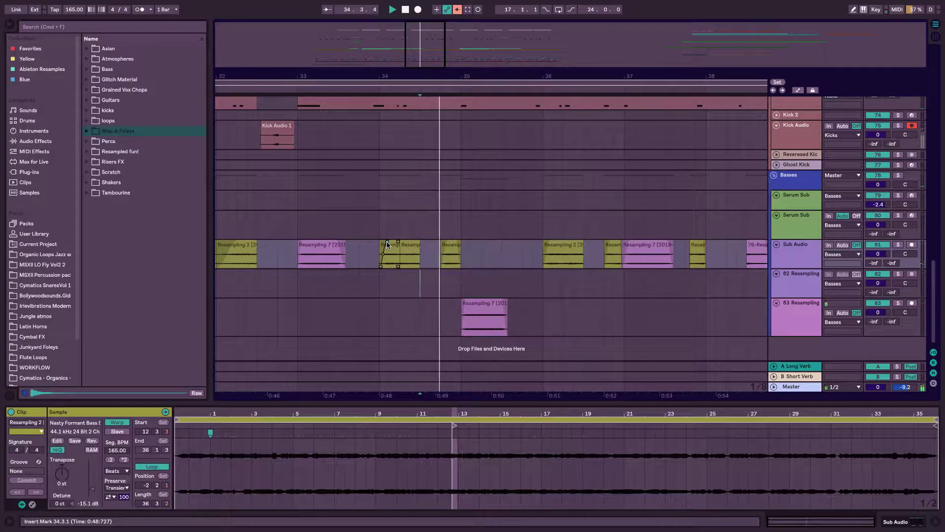
key("space")
left_click(391, 256)
key("space")
left_click(392, 252)
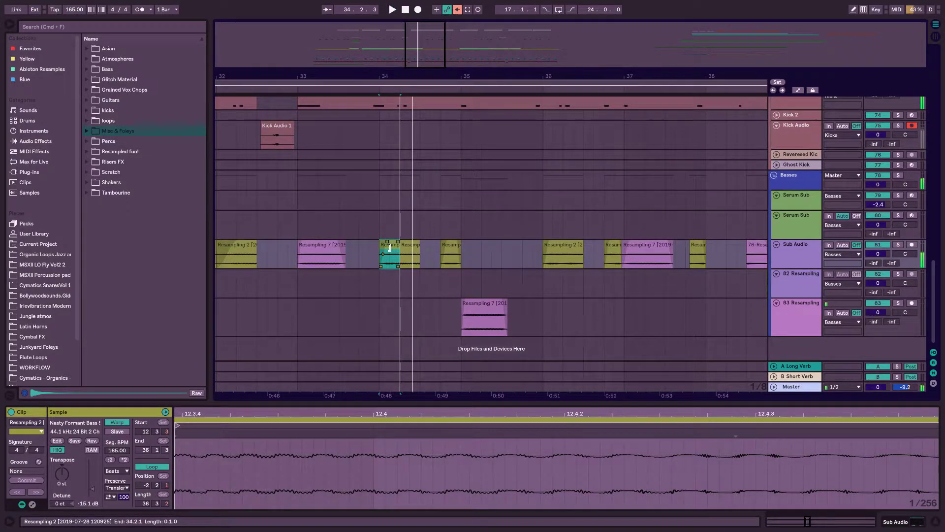
left_click_drag(396, 246, 395, 247)
key("space")
key("space")
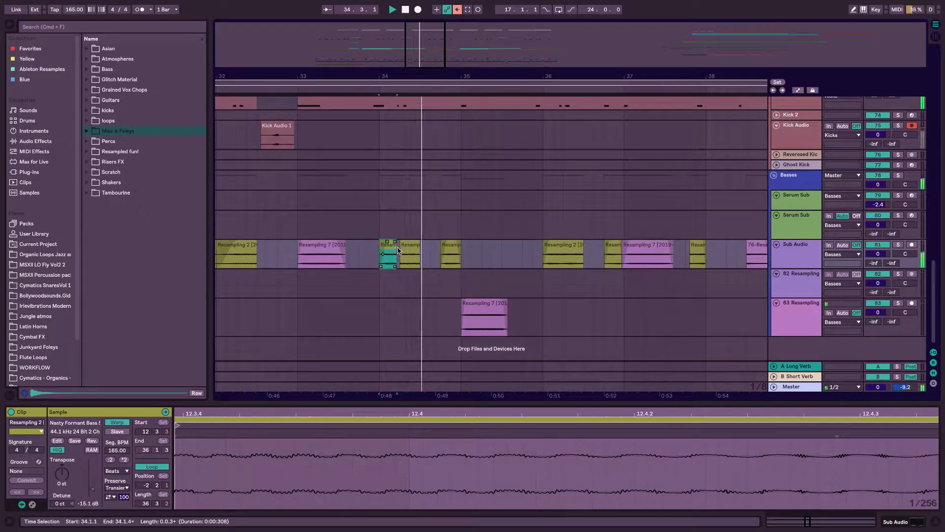
Try splitting the Sub Audio clip at 34.2 at 34.2.3, moving the second half to 34.3.1, and auditioning it
left_click(410, 248)
key("space")
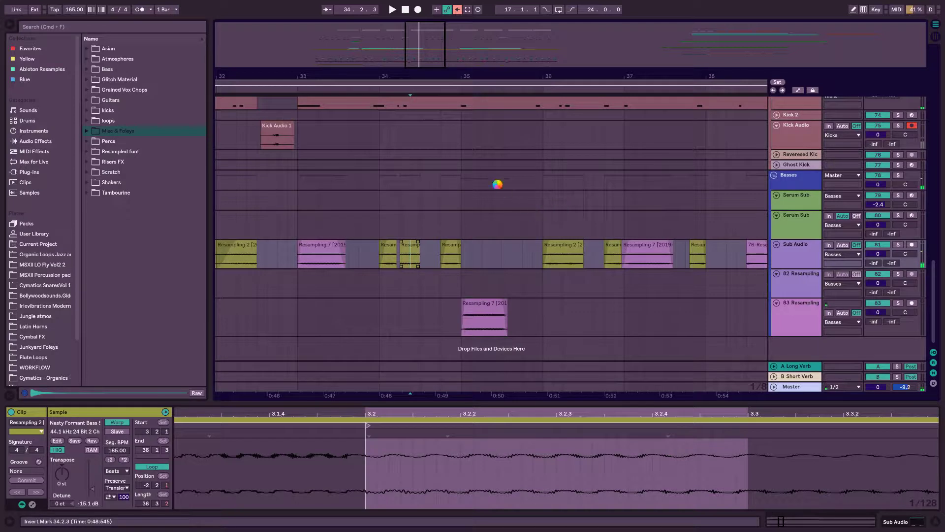
key("super+s")
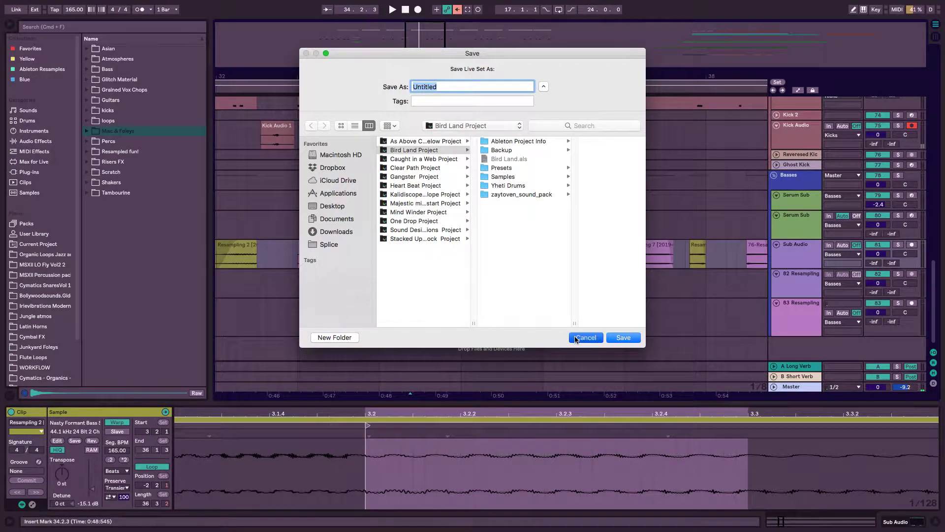
left_click(576, 338)
left_click(415, 248)
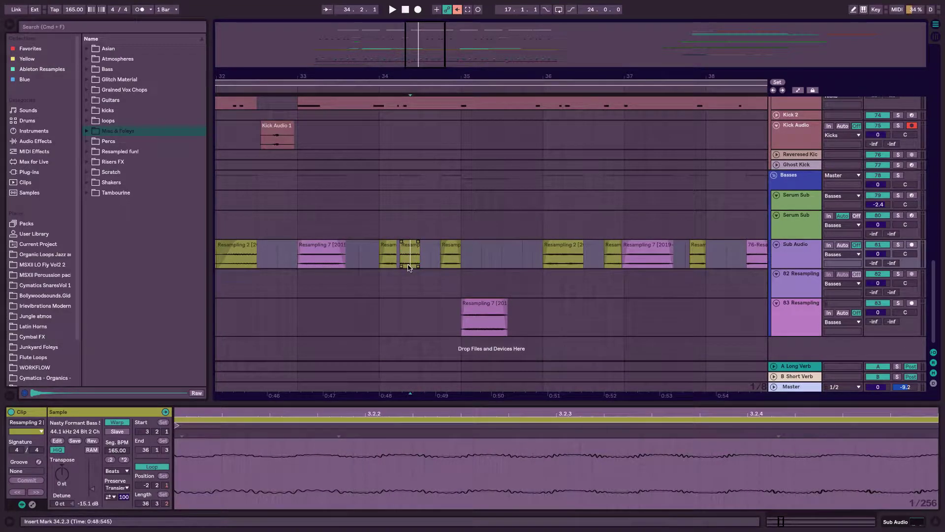
key("super+e")
left_click_drag(414, 247, 425, 250)
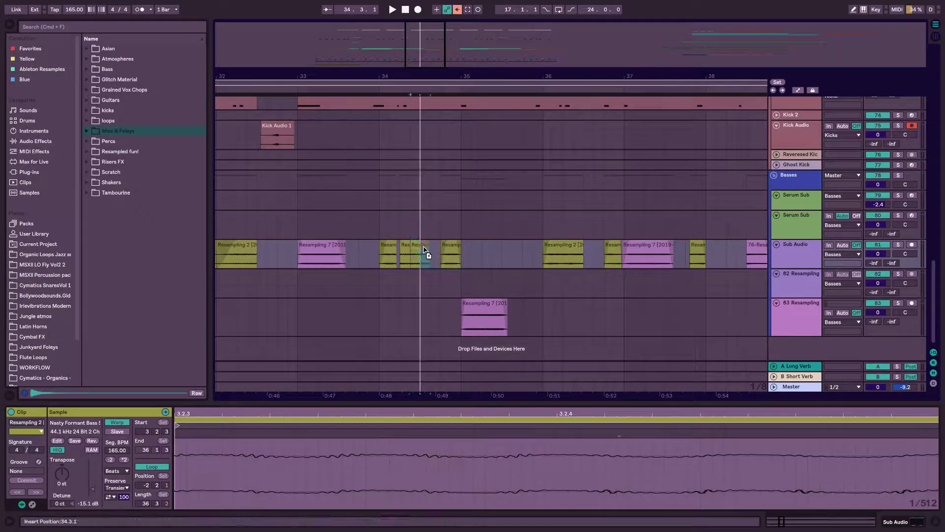
left_click(389, 248)
key("space")
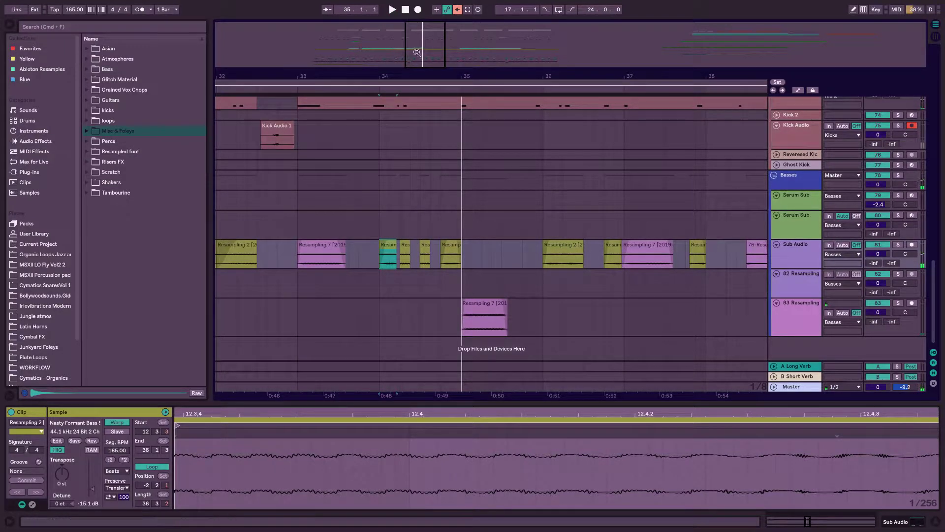
Try moving the Sub Audio slice from 34.3.1 to 34.2.4, splitting it at 34.3.1, and moving its second half to 34.3.2
left_click_drag(416, 51, 417, 64)
left_click(331, 87)
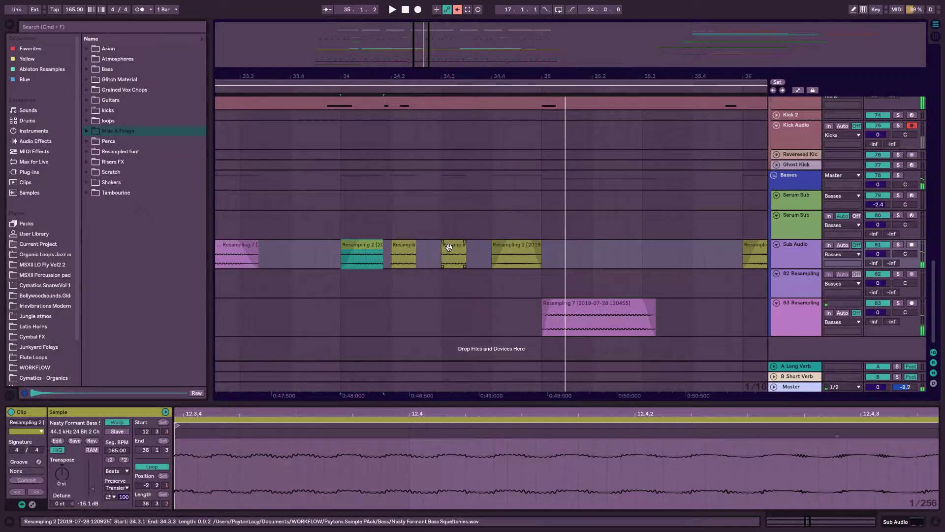
left_click_drag(452, 249, 441, 249)
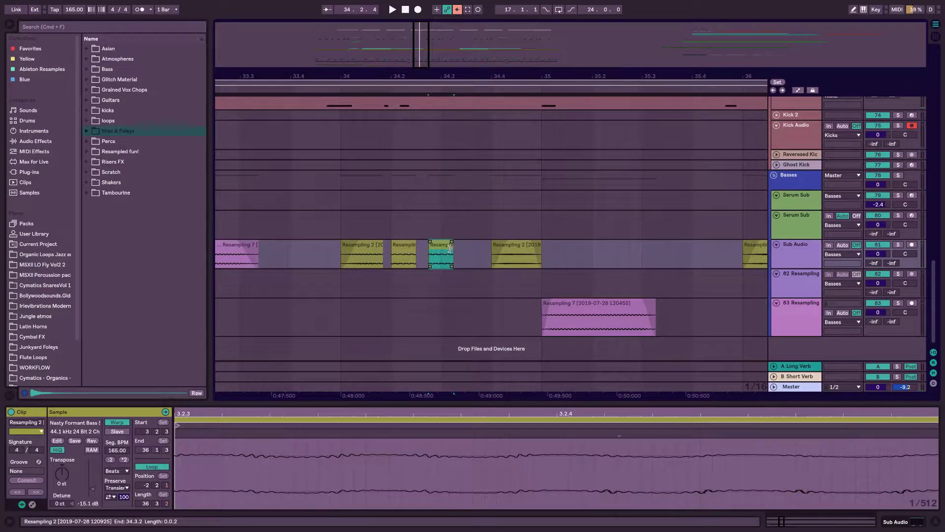
left_click(442, 250)
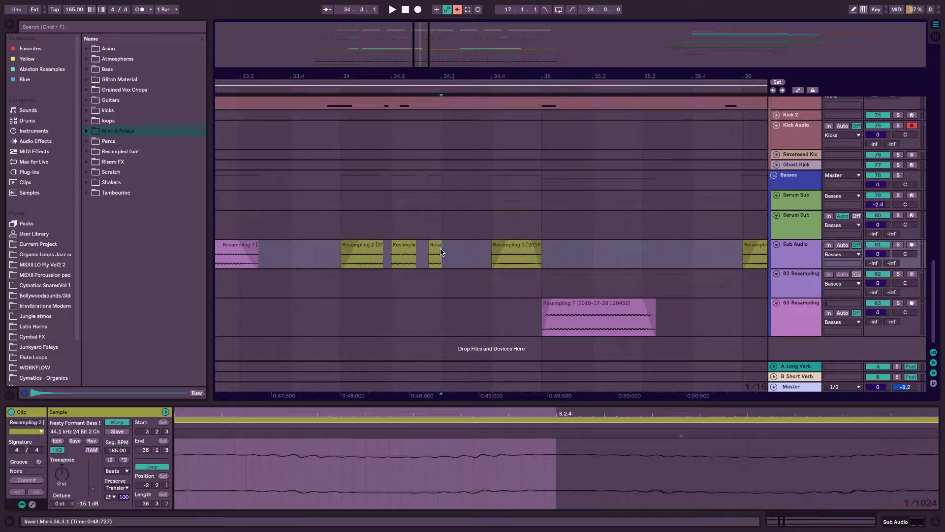
left_click_drag(442, 250, 460, 252)
key("super+e")
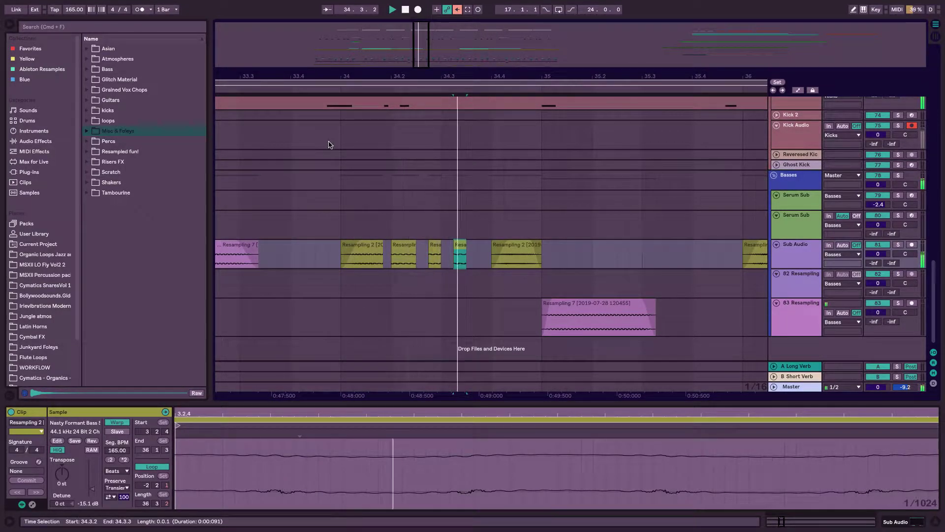
Undo the splits and moves of the Sub Audio slices after 34.2
key("super+z")
key("super+z")
key("super+z")
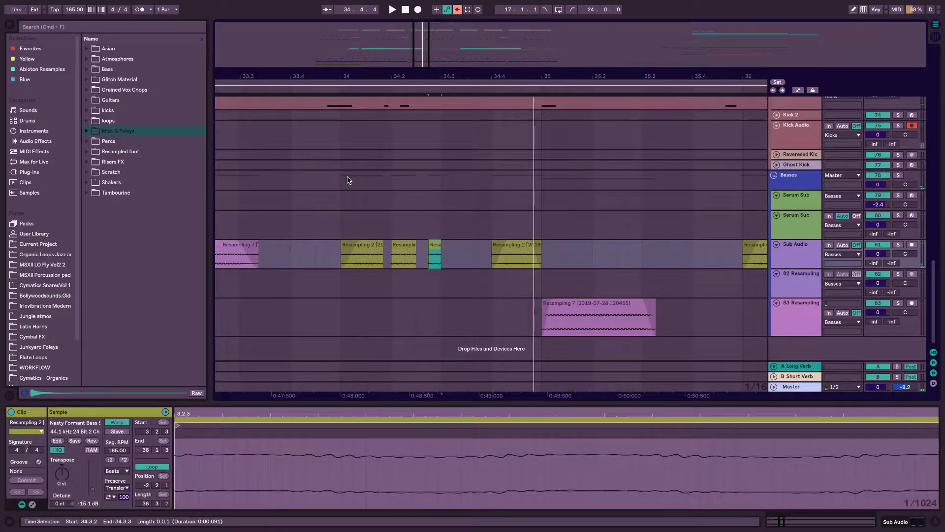
key("super+z")
key("super+z")
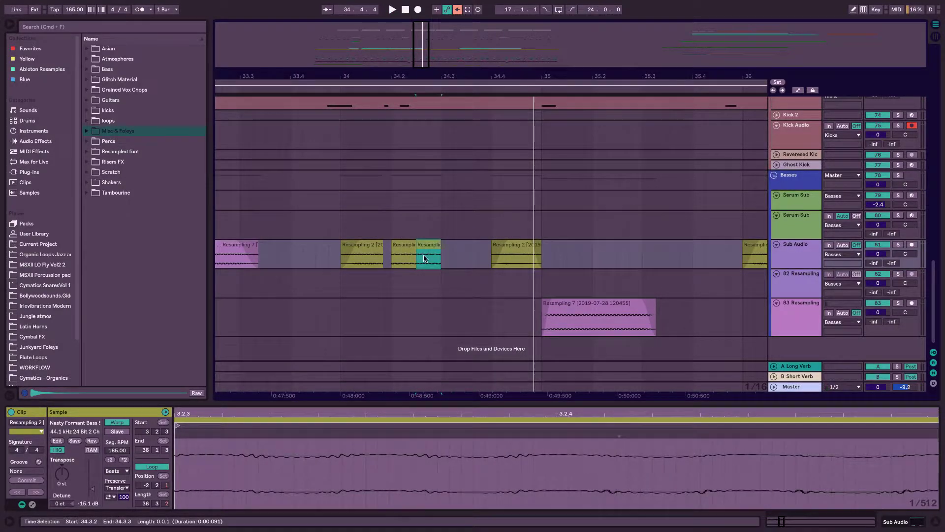
key("super+z")
key("super+z")
key("super+z")
key("super+z")
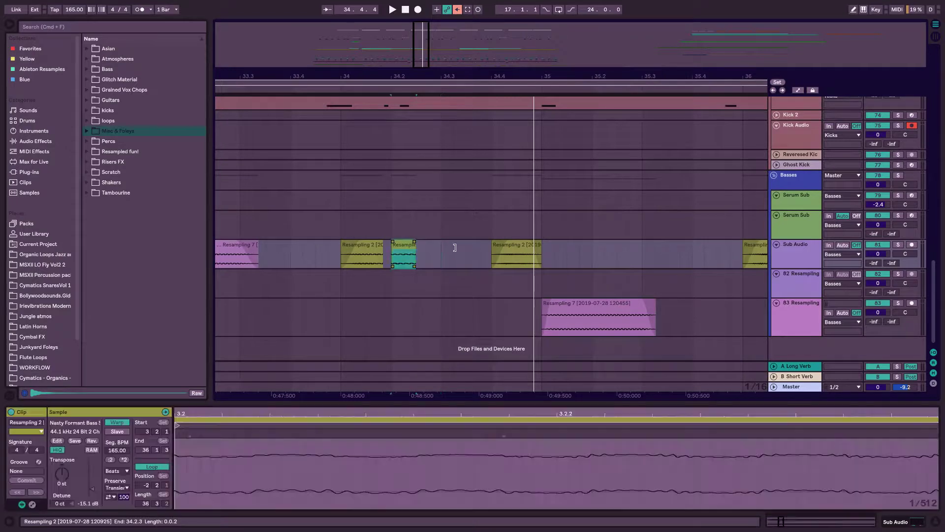
Extend the Sub Audio clip at 34.2 to 34.3.3 and set its Beats warping to preserve 1/16 with transient looping off and envelope 18
key("super+z")
key("super+z")
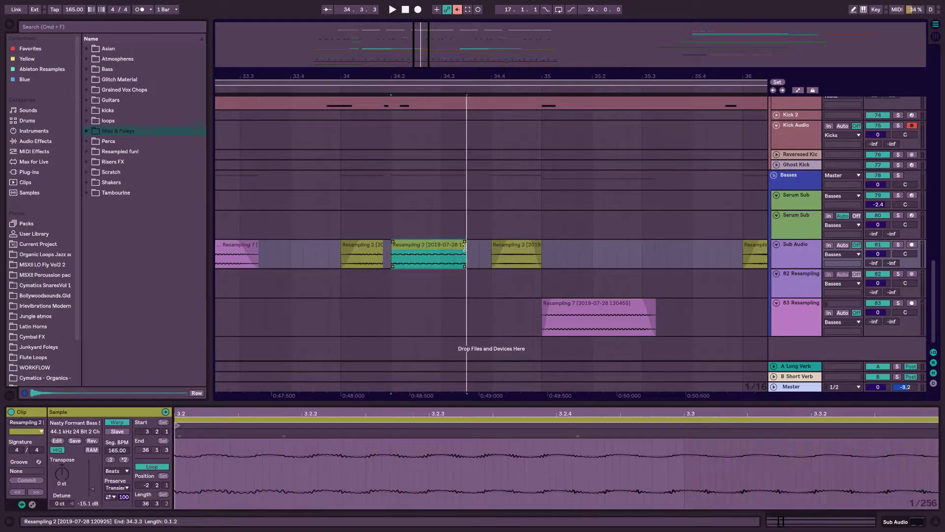
left_click(113, 498)
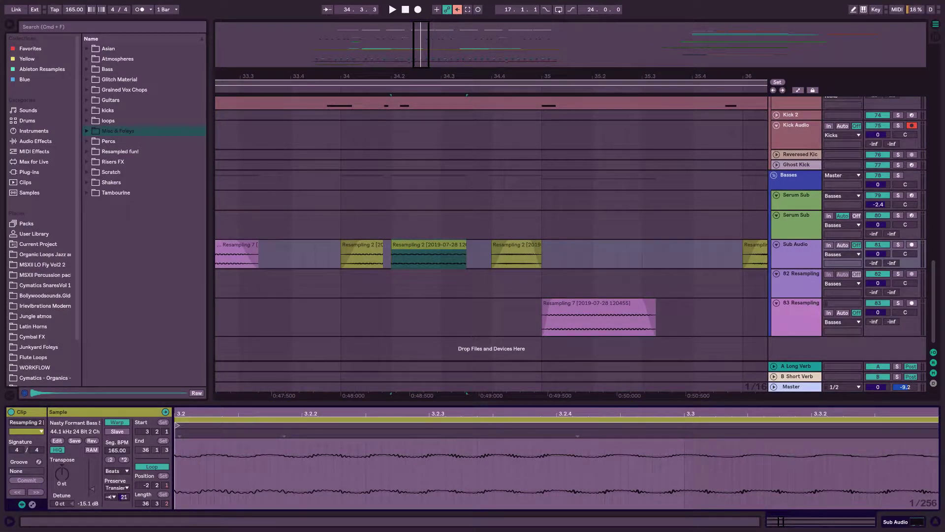
key("space")
left_click(125, 488)
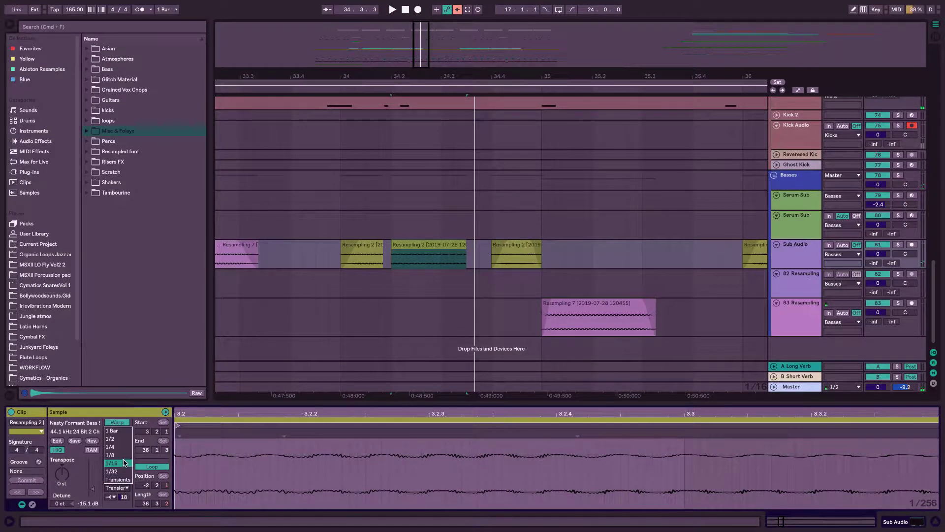
left_click(124, 462)
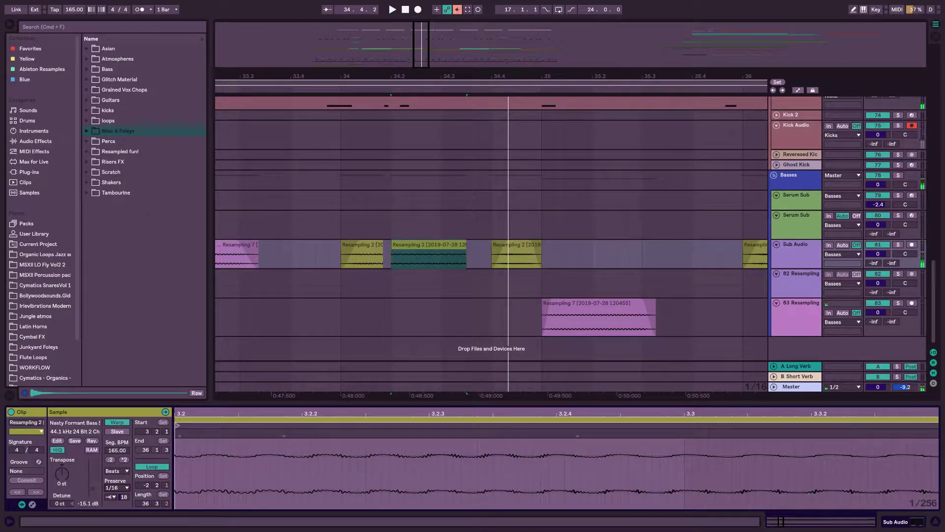
Set the gain of the Sub Audio clip at 34.2 to -5.45 dB and audition the passage around bar 34
left_click_drag(92, 488, 92, 485)
key("space")
key("space")
key("space")
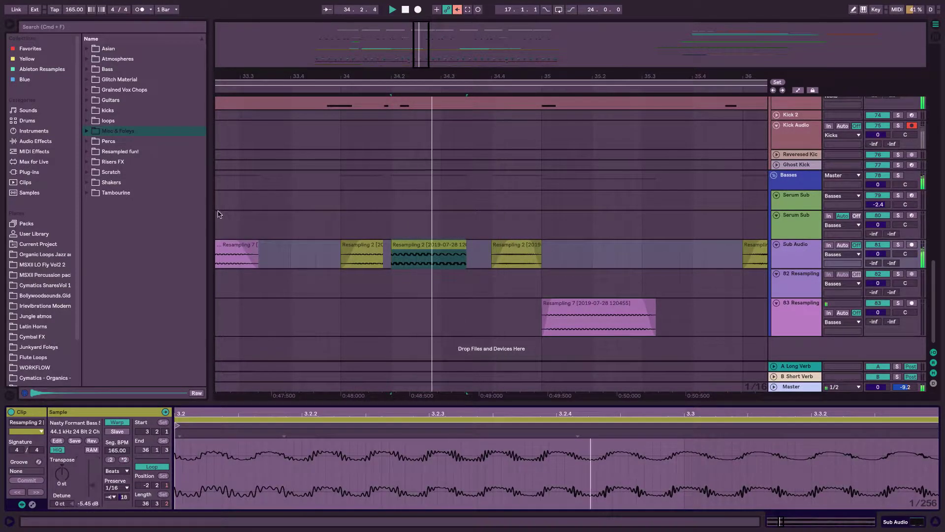
key("space")
left_click(285, 89)
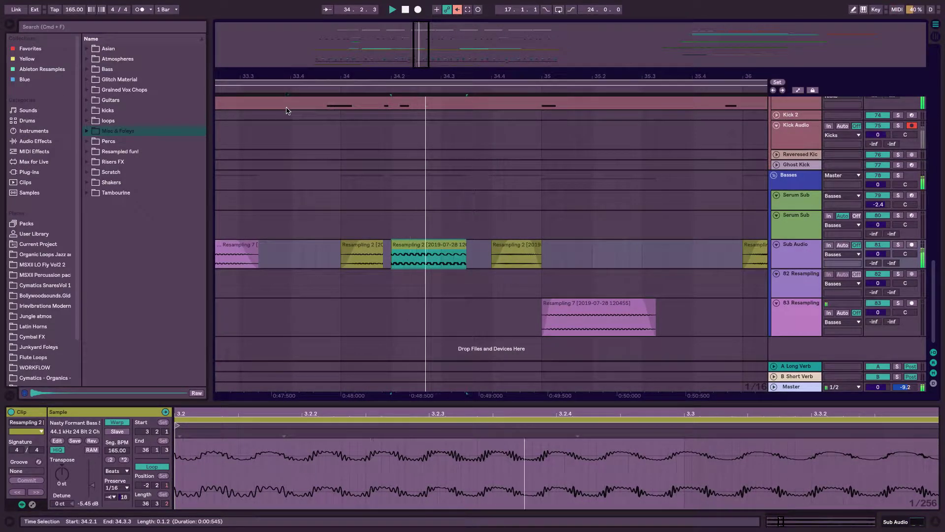
Stop playback and extend the end of the Sub Audio clip at 34.1 to 34.2.1
key("space")
left_click_drag(382, 247, 388, 247)
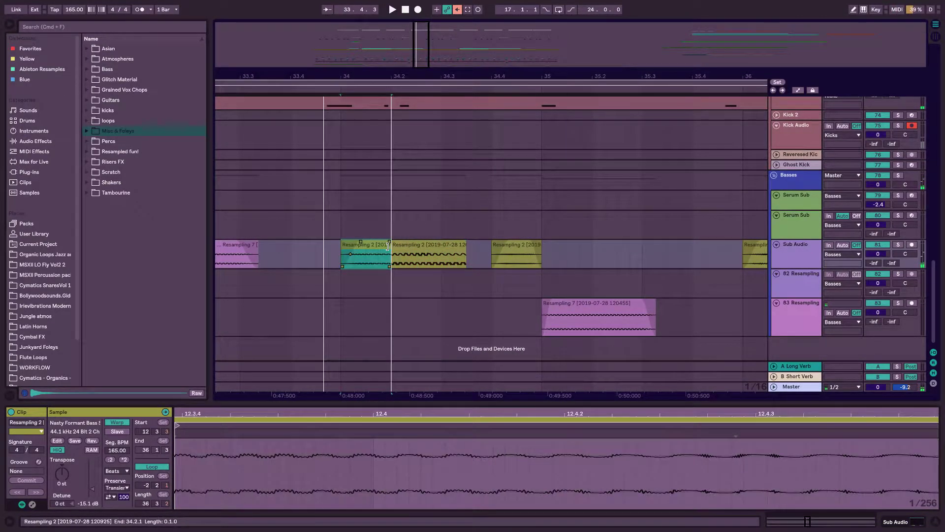
Transpose the Sub Audio clip at 34.2 by 12 st, set its gain to -7.80 dB and audition it
key("space")
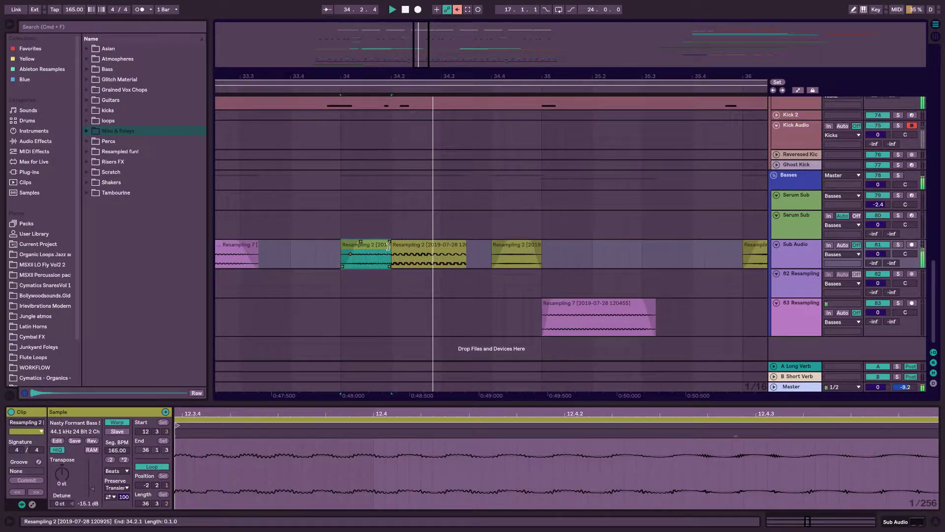
left_click(436, 248)
left_click_drag(62, 473, 61, 449)
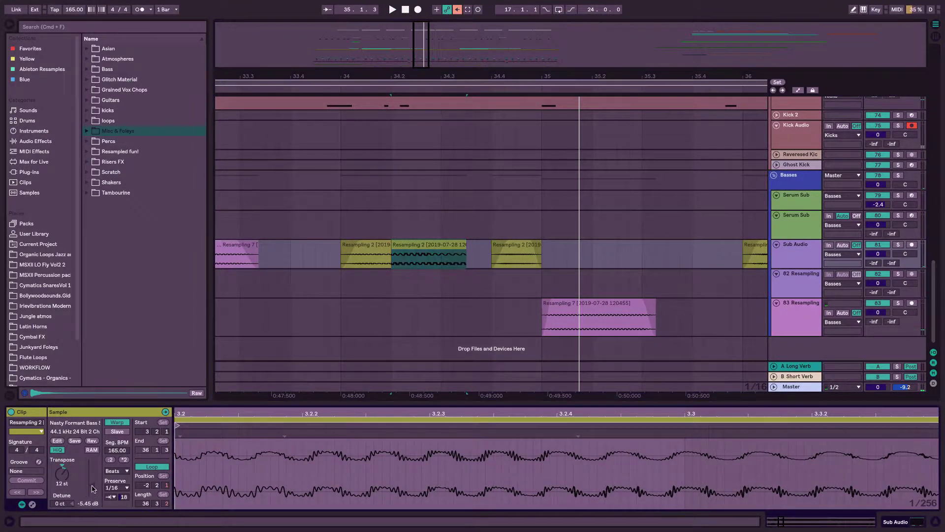
key("space")
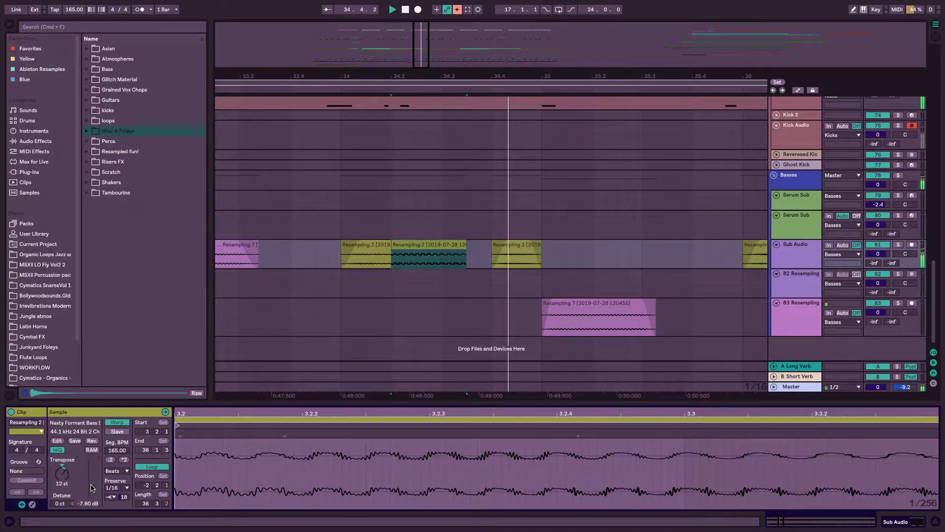
Extend the end of the Sub Audio clip at 34.2 to 34.4.1 and audition the passage from bar 34
left_click(463, 250)
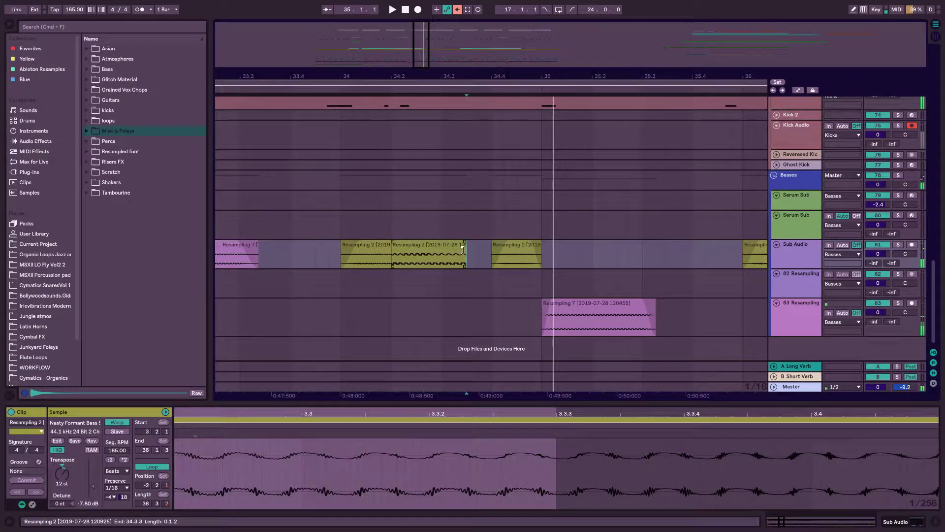
left_click(457, 247)
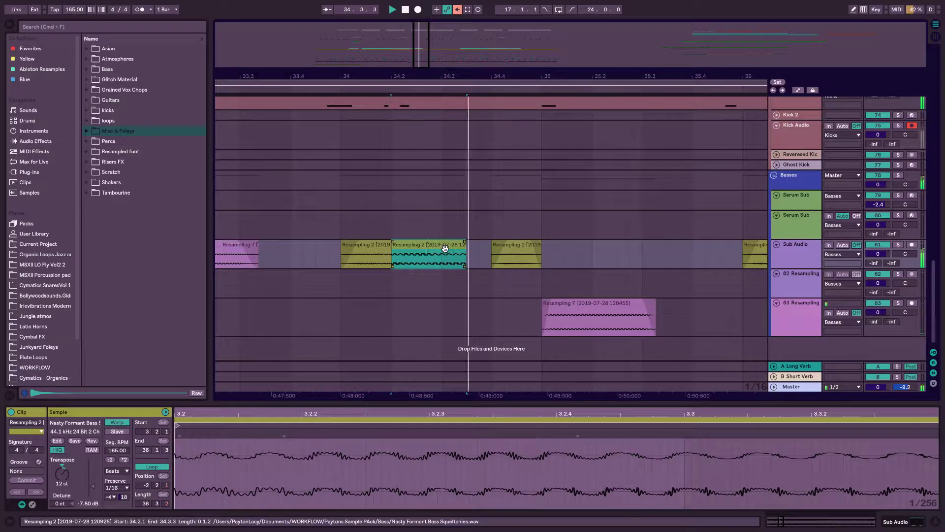
left_click(381, 253)
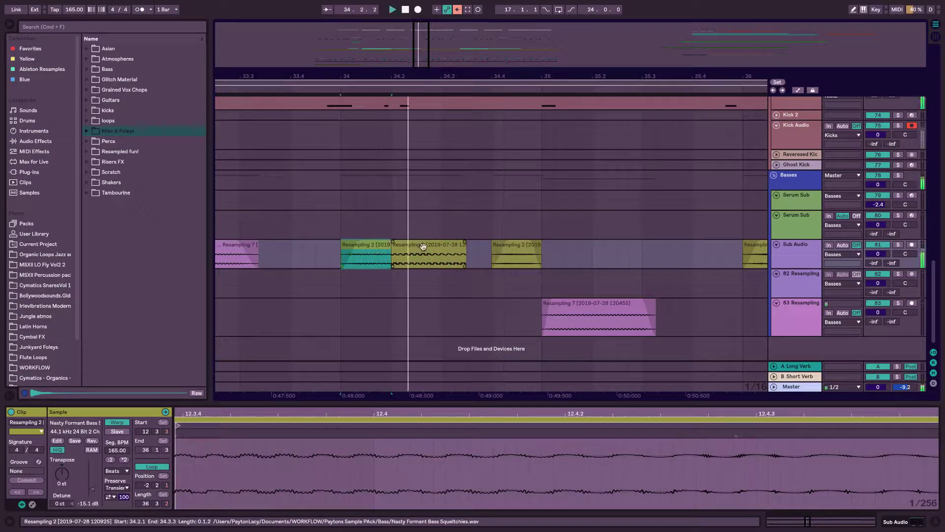
left_click_drag(465, 249, 491, 249)
key("space")
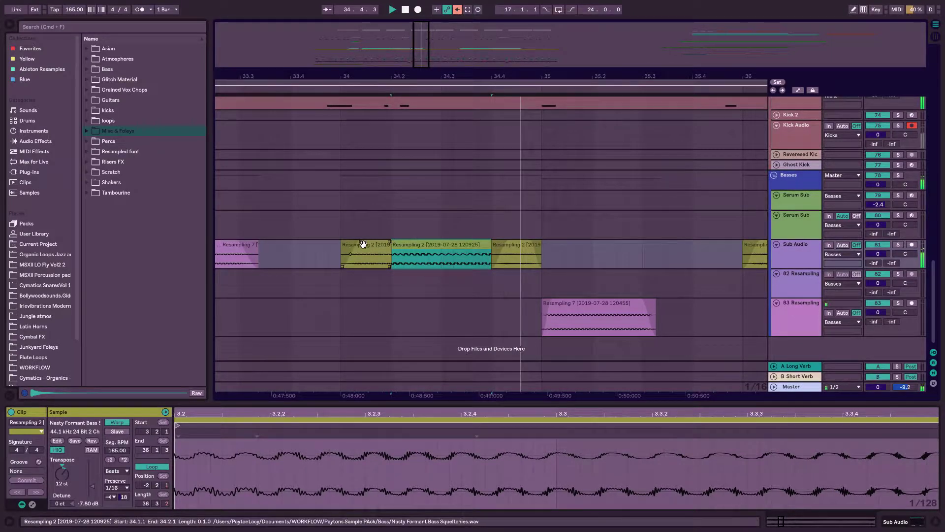
left_click(368, 247)
scroll(443, 187, "up", 3)
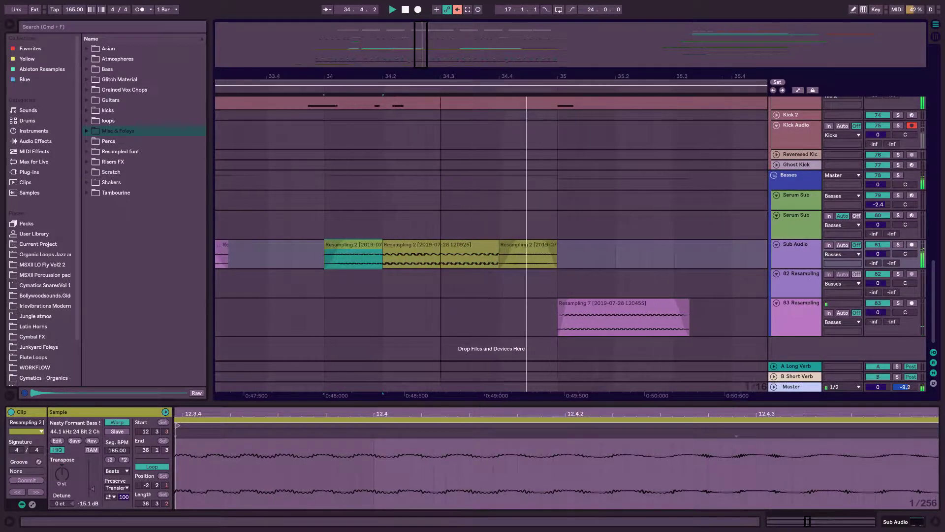
left_click(388, 250)
key("space")
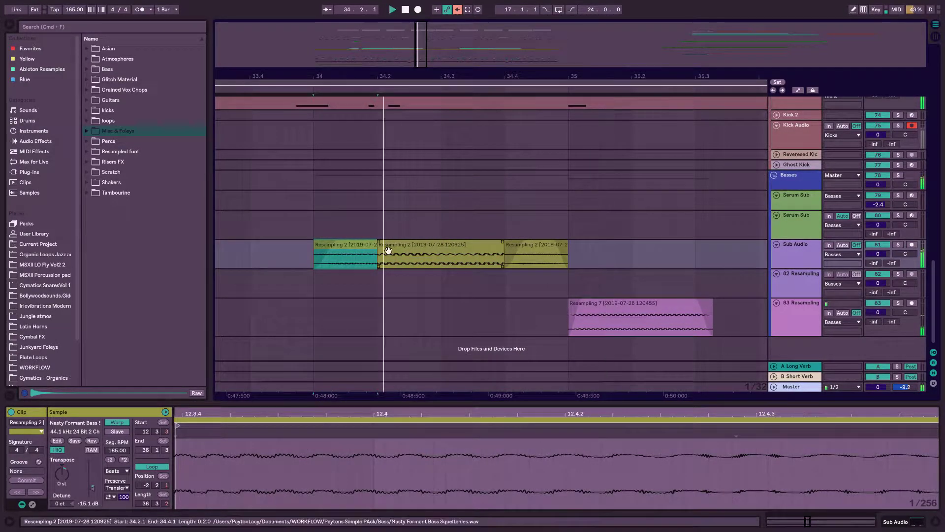
Split the extended Sub Audio clip at 34.3.1, trim the second part's start to 34.3.3 and audition the edit from bar 34
key("space")
left_click(440, 252)
key("super+e")
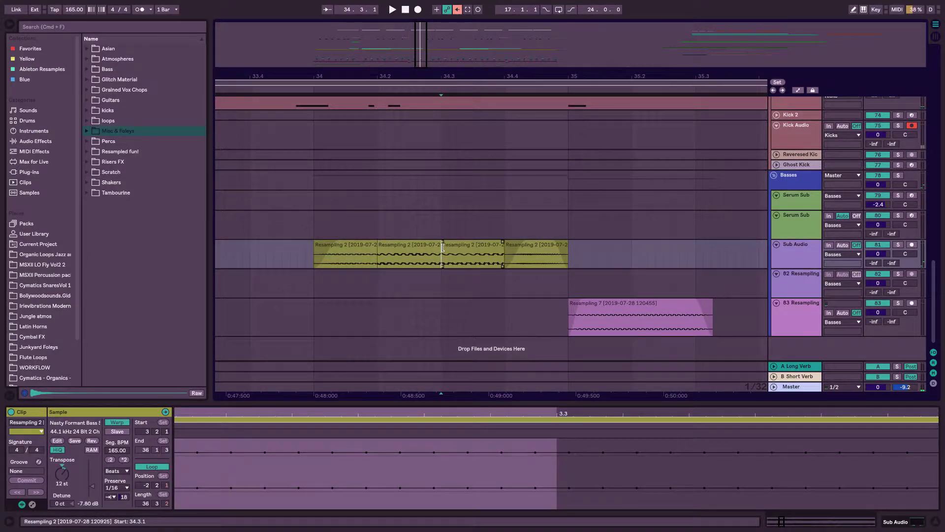
left_click_drag(442, 248, 472, 248)
left_click(402, 248)
key("space")
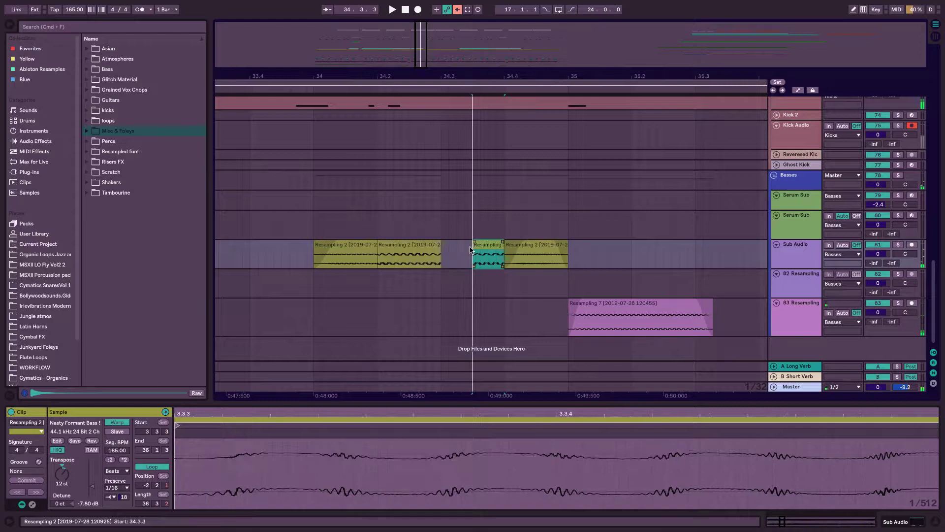
left_click(345, 247)
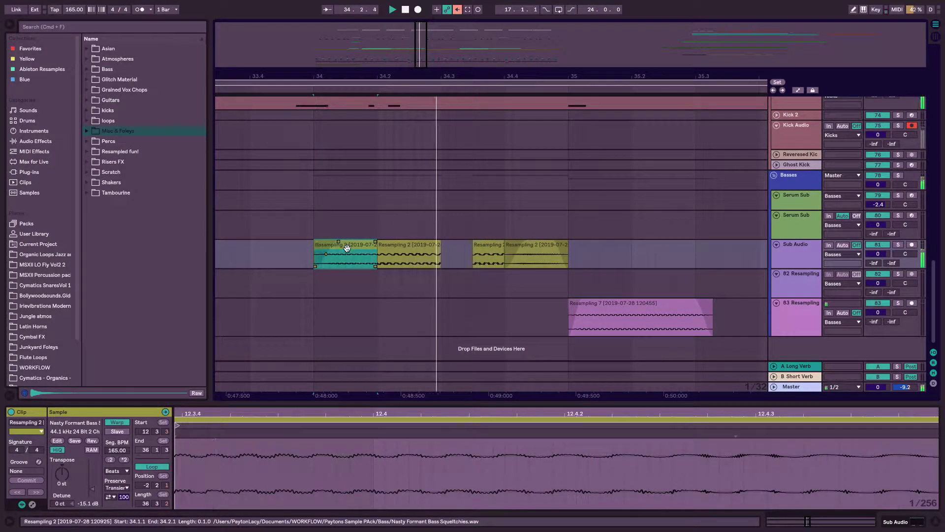
key("space")
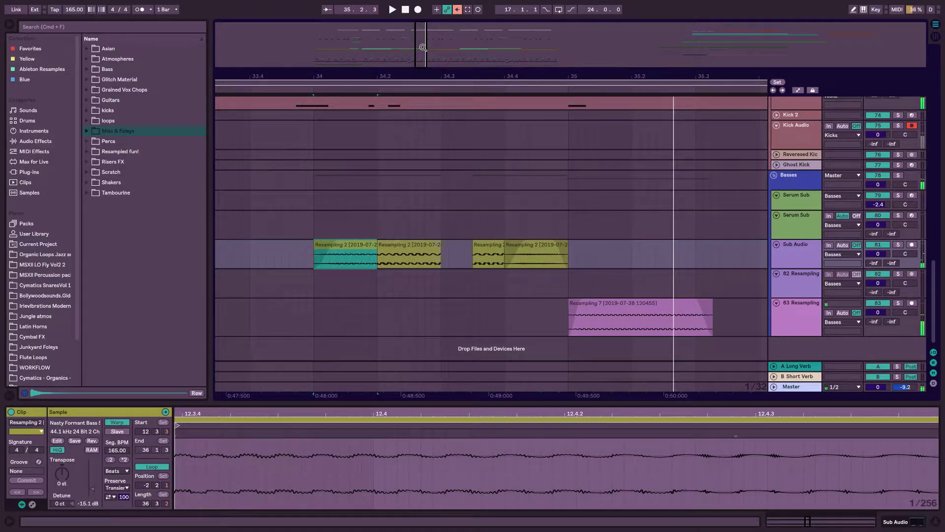
Play the arrangement from around bar 33 and look over the duplicated section across the drum and crash tracks
left_click_drag(422, 46, 423, 31)
left_click(411, 87)
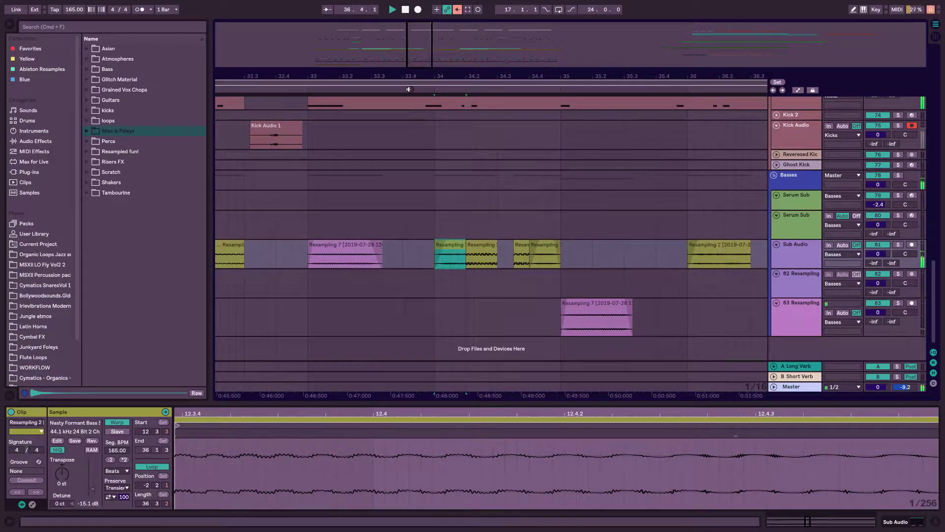
left_click_drag(430, 76, 417, 41)
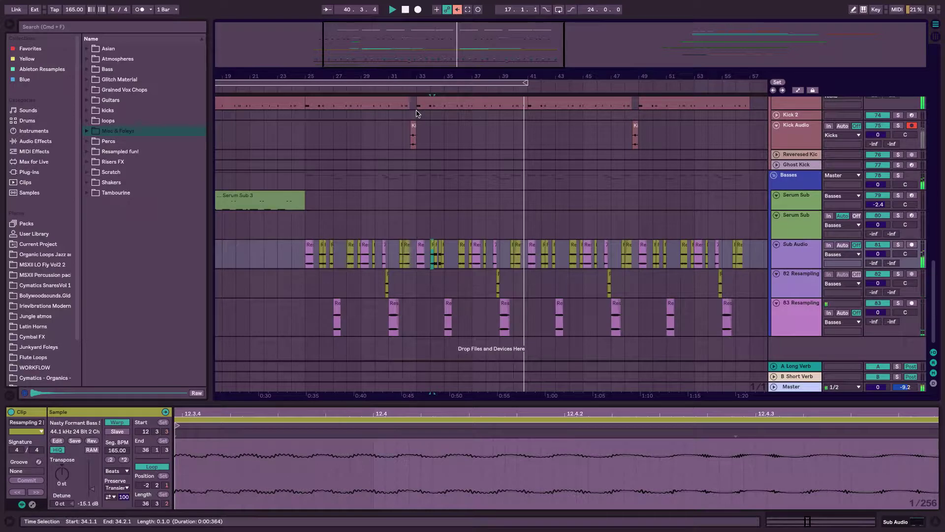
scroll(526, 188, "up", 8)
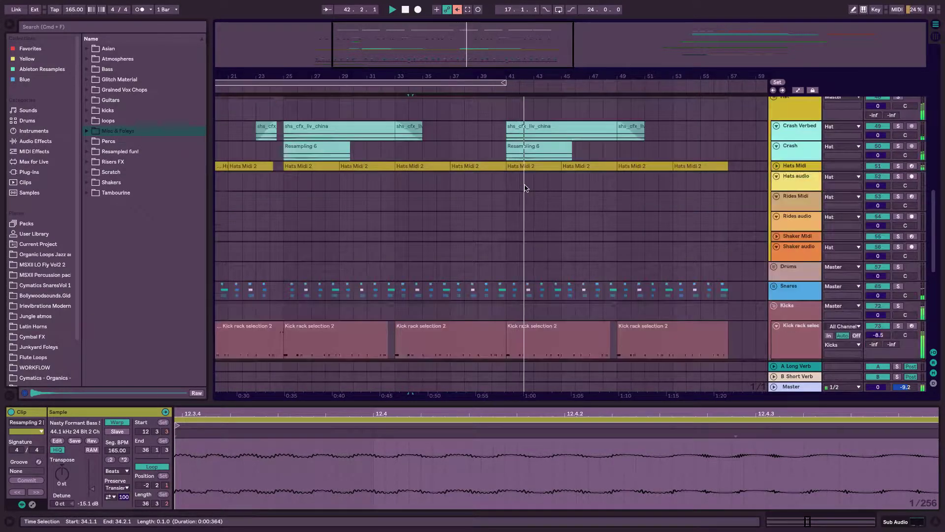
scroll(524, 188, "up", 4)
Delete the Crash Verbed and Crash clips between bars 40 and 52, and replay from around bar 34
left_click(636, 195)
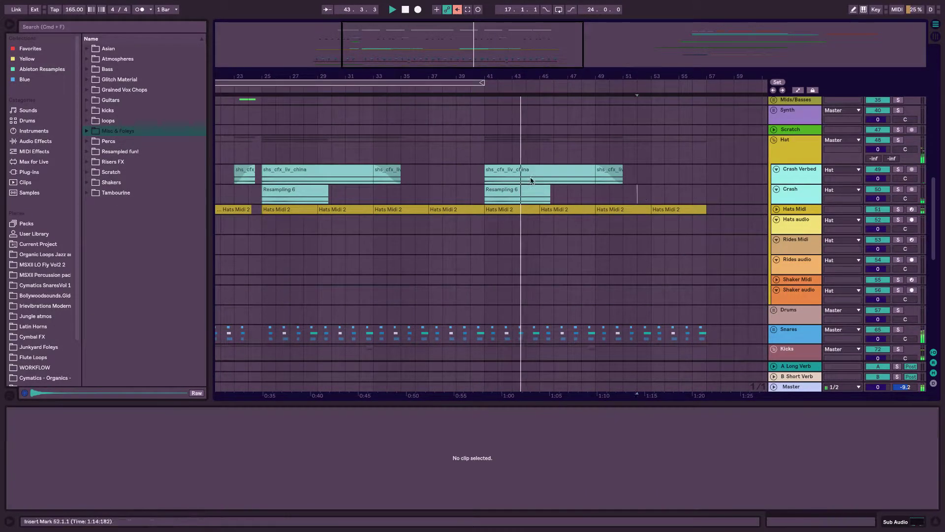
left_click_drag(531, 181, 468, 168)
key("Delete")
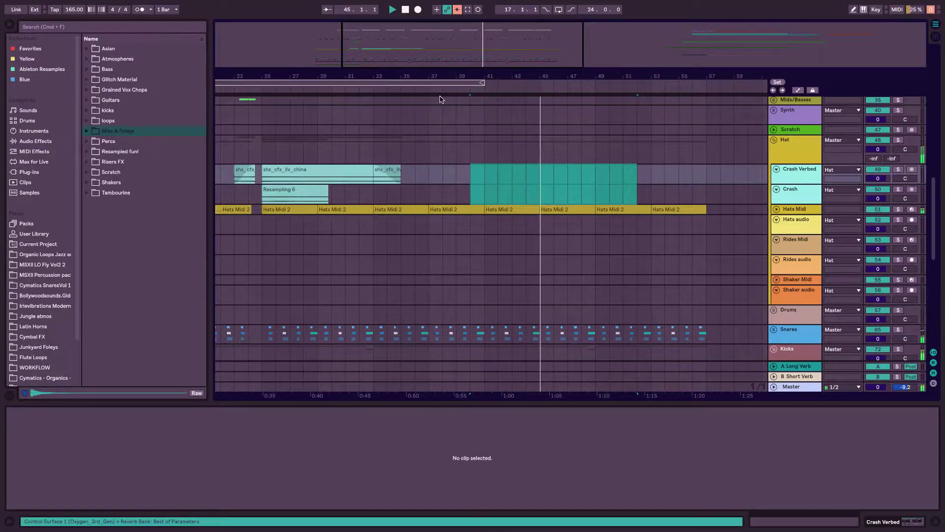
left_click(386, 86)
left_click(389, 89)
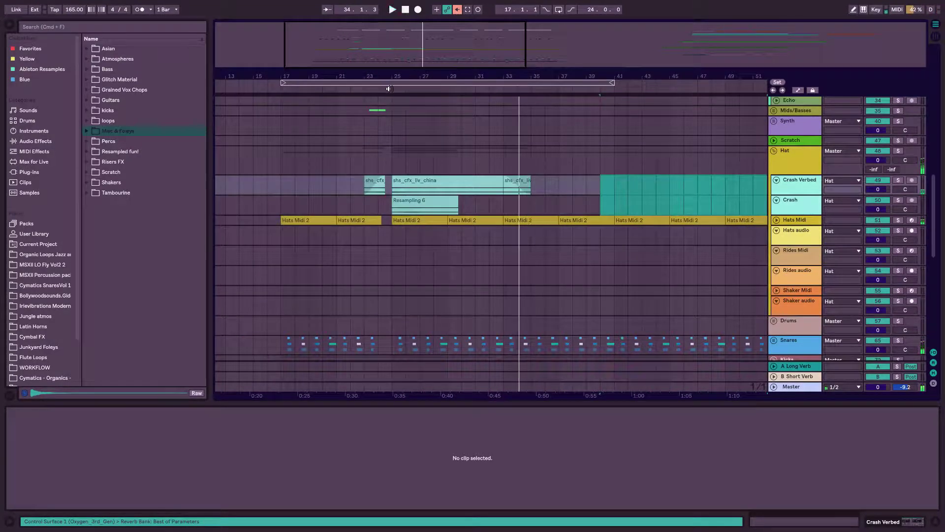
Solo the Irganic insturments track and audition its SAs7F#3 and SAs7G3 Sarangi clips around bar 80
left_click_drag(436, 296, 415, 177)
scroll(414, 178, "up", 8)
left_click_drag(530, 54, 530, 42)
scroll(530, 131, "up", 10)
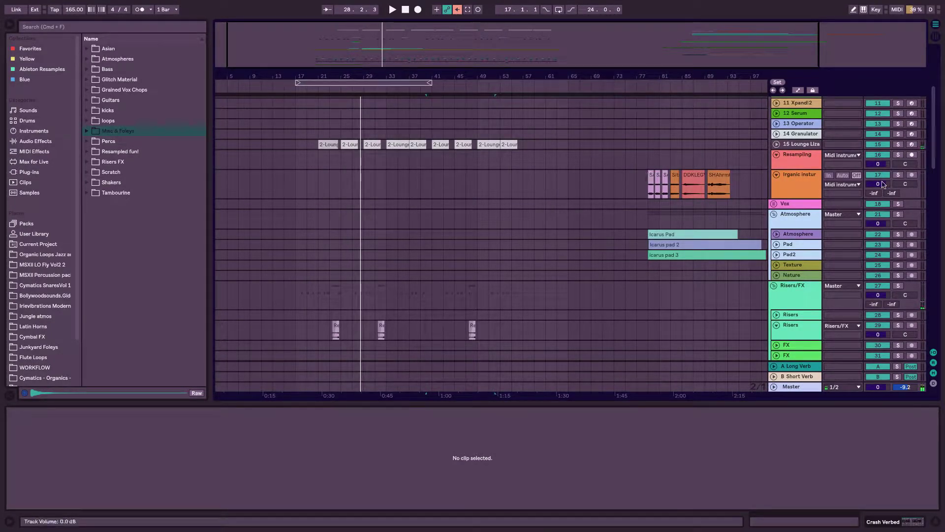
left_click(649, 180)
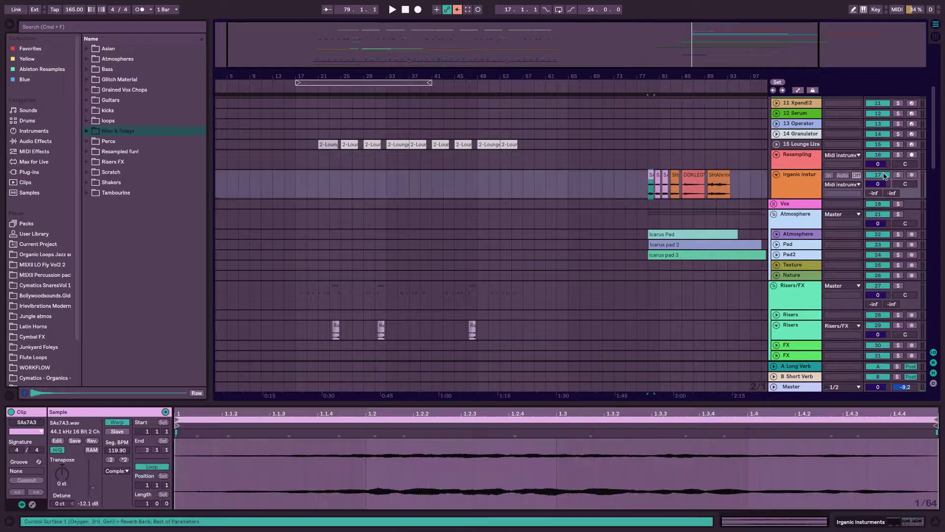
left_click(898, 174)
left_click(657, 177)
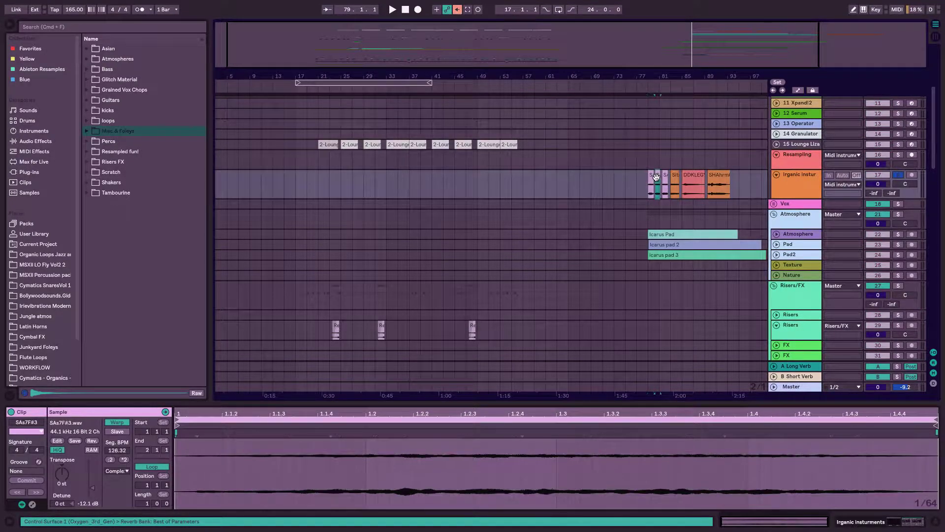
key("space")
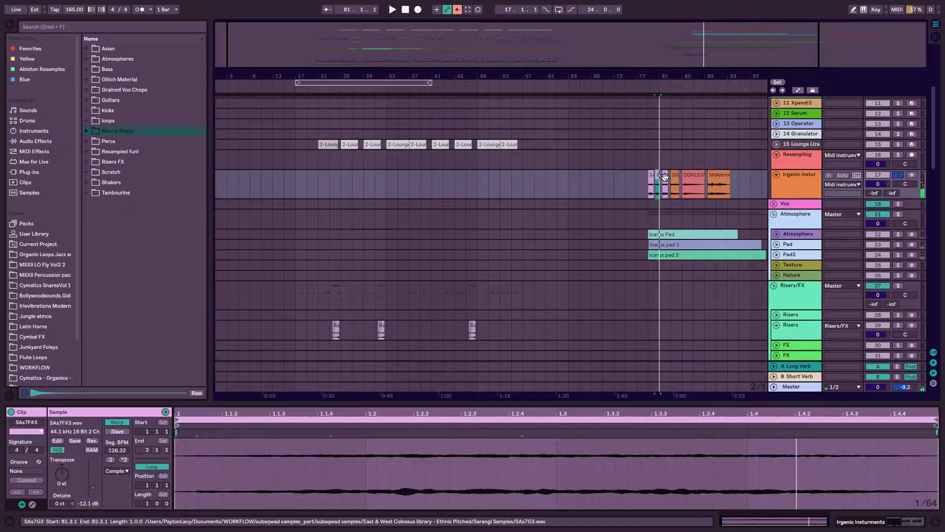
left_click(664, 177)
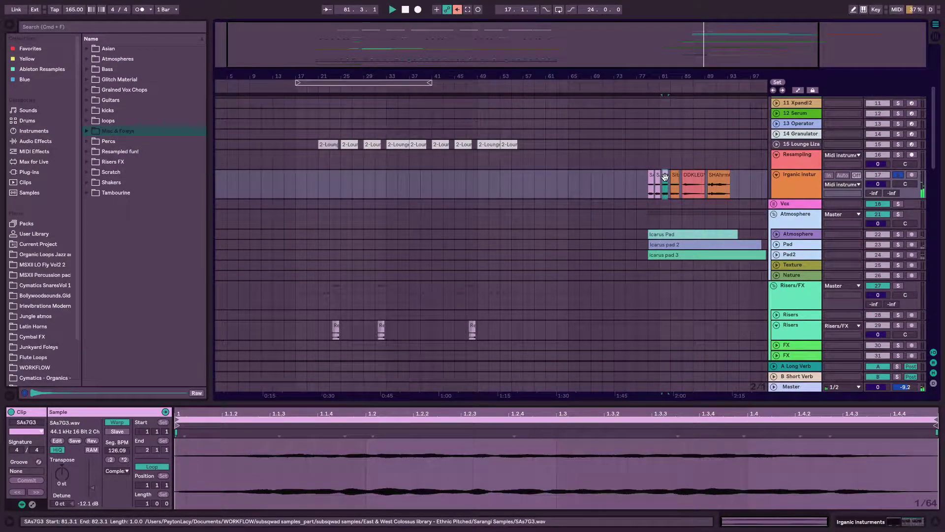
Unsolo the Irganic insturments track and move its SAs7F#3 clip from around bar 80 to 41.1.1
left_click(449, 84)
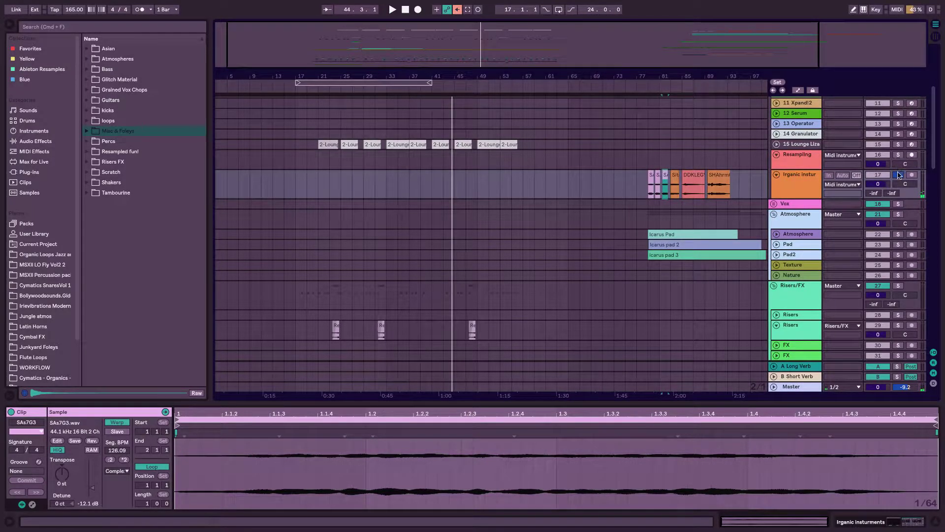
left_click(650, 175)
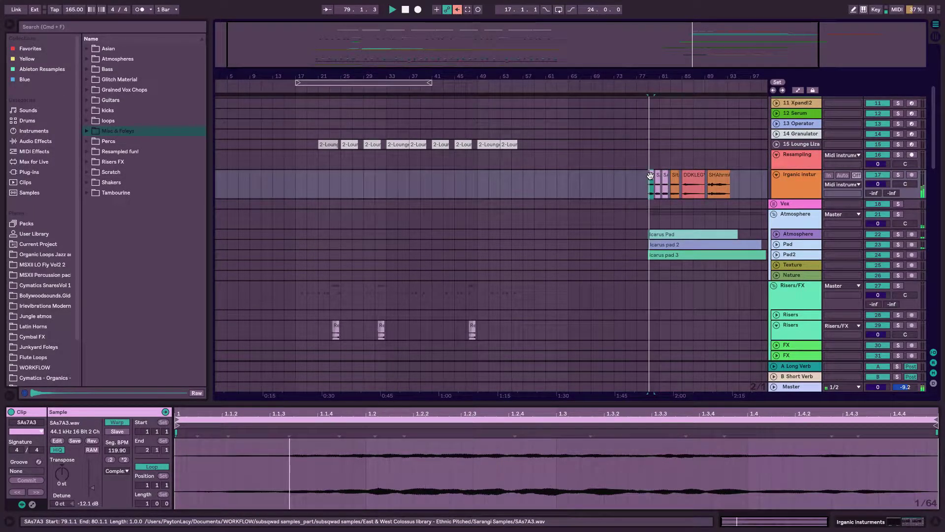
left_click(657, 177)
left_click_drag(657, 177, 438, 181)
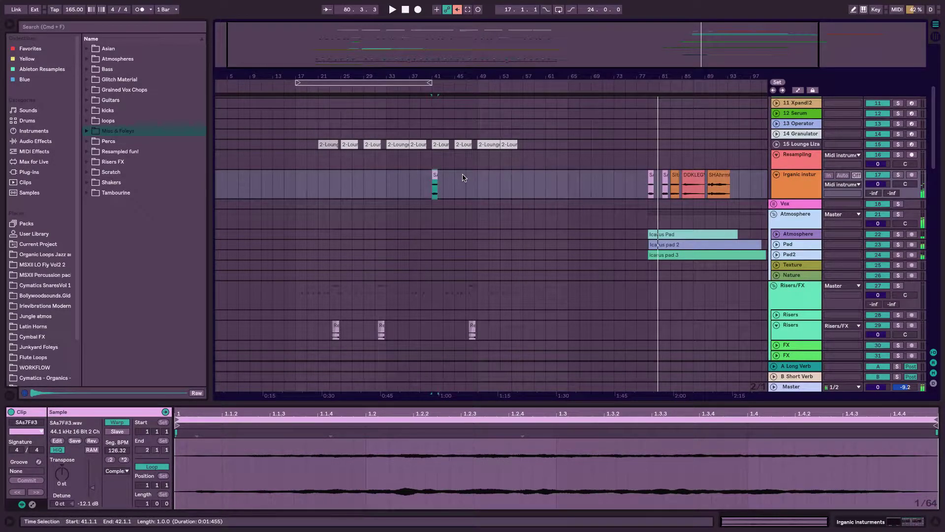
Audition the SAs7F#3 clip at bar 41 in context, playing the lead-in from about bar 36 and checking the other tracks
key("space")
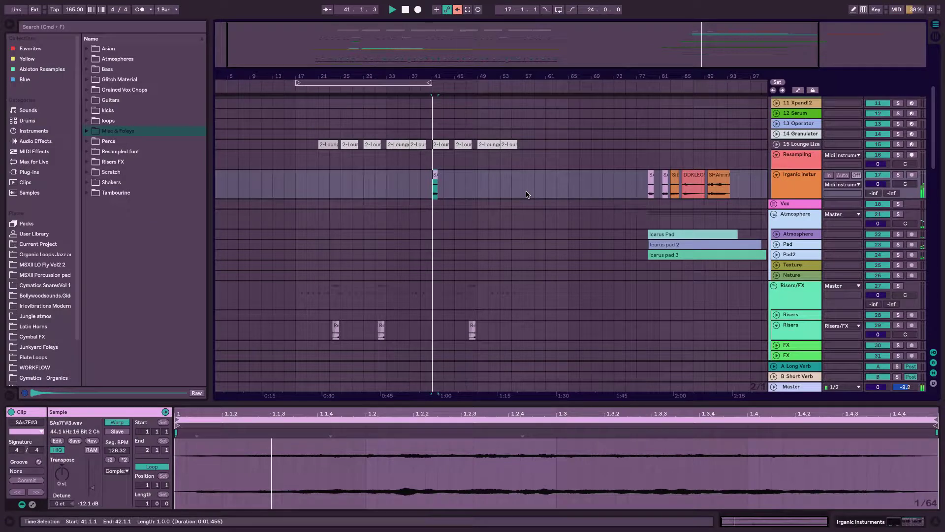
left_click_drag(420, 56, 419, 51)
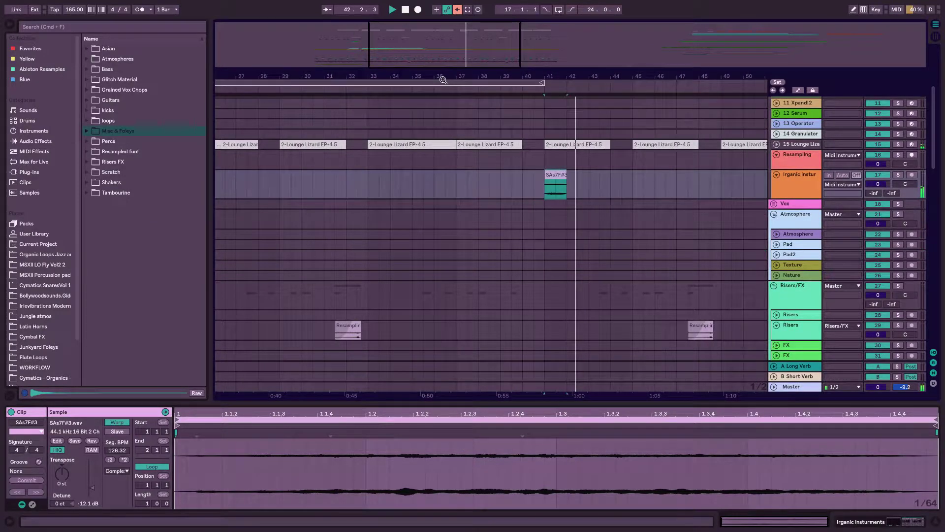
left_click(441, 89)
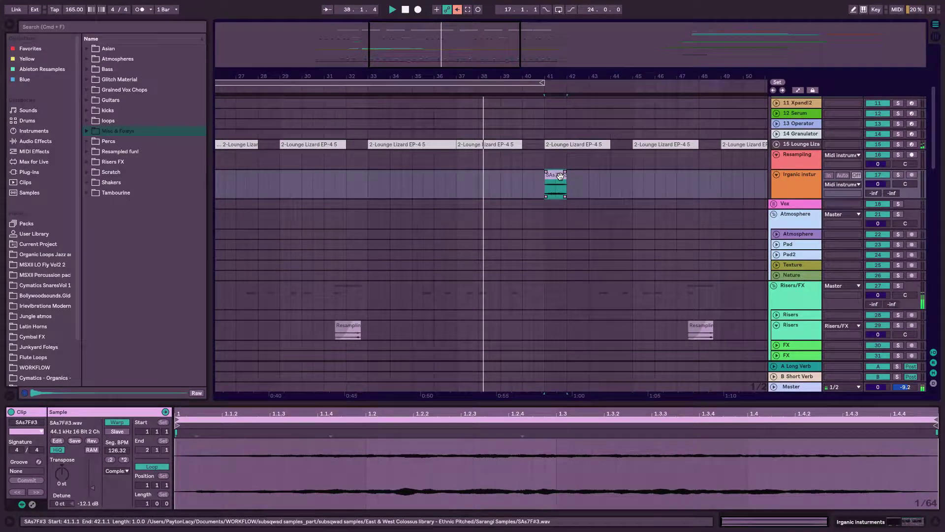
scroll(555, 184, "down", 10)
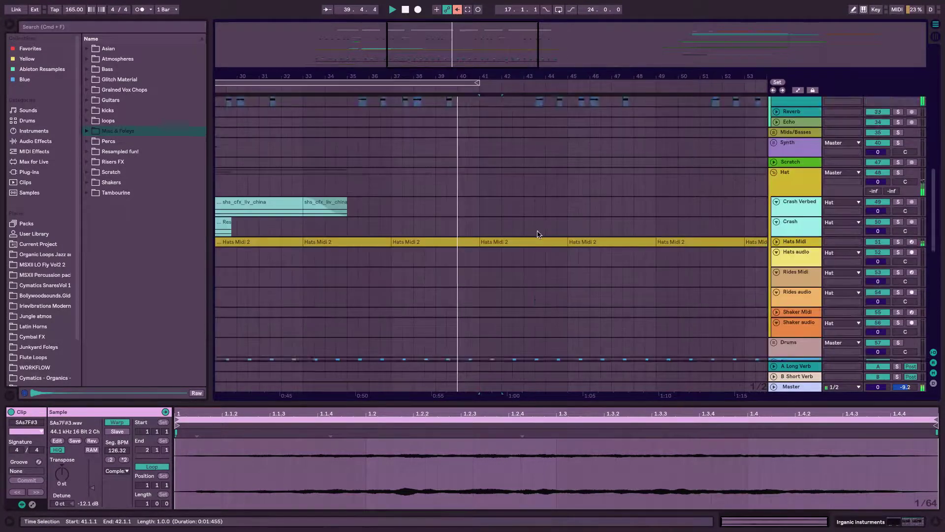
scroll(538, 235, "down", 2)
scroll(536, 233, "up", 10)
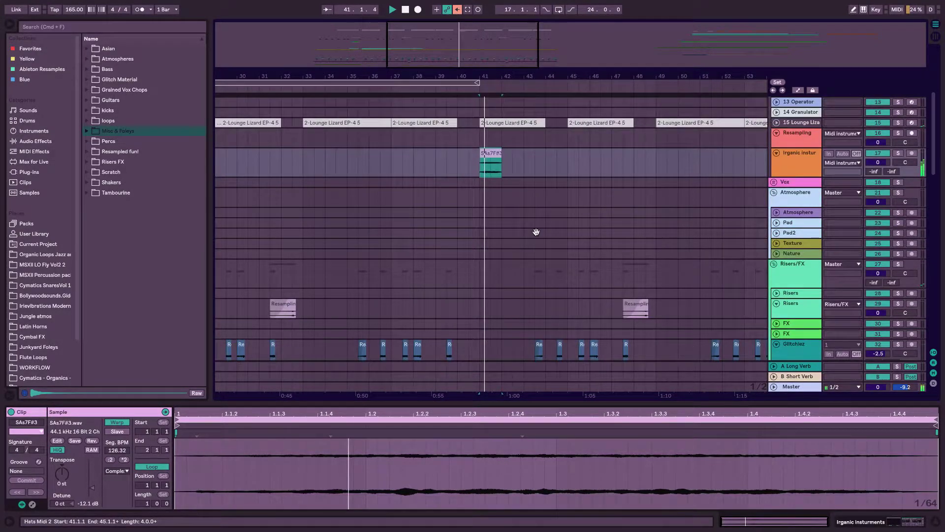
scroll(536, 232, "up", 1)
Lower the gain of the SAs7F#3 clip at bar 41 to -18.3 dB and audition it
left_click(482, 185)
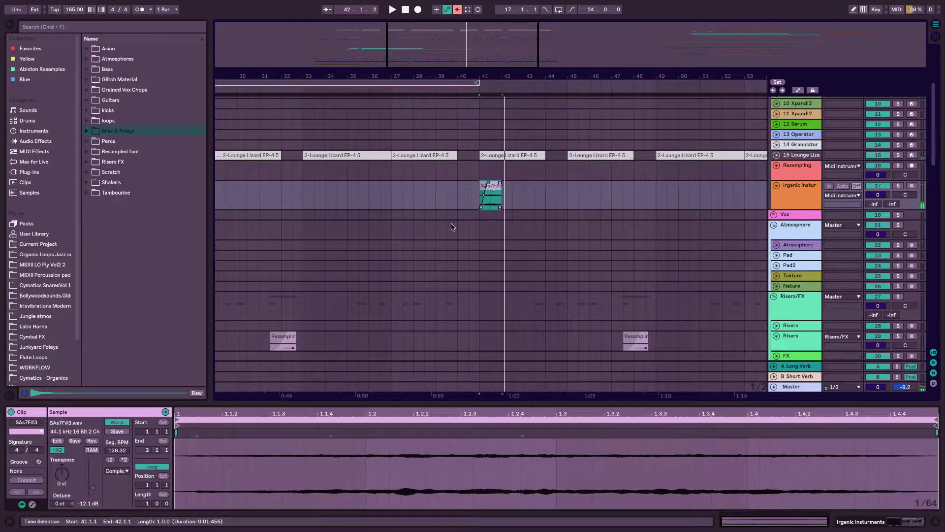
left_click_drag(91, 487, 91, 491)
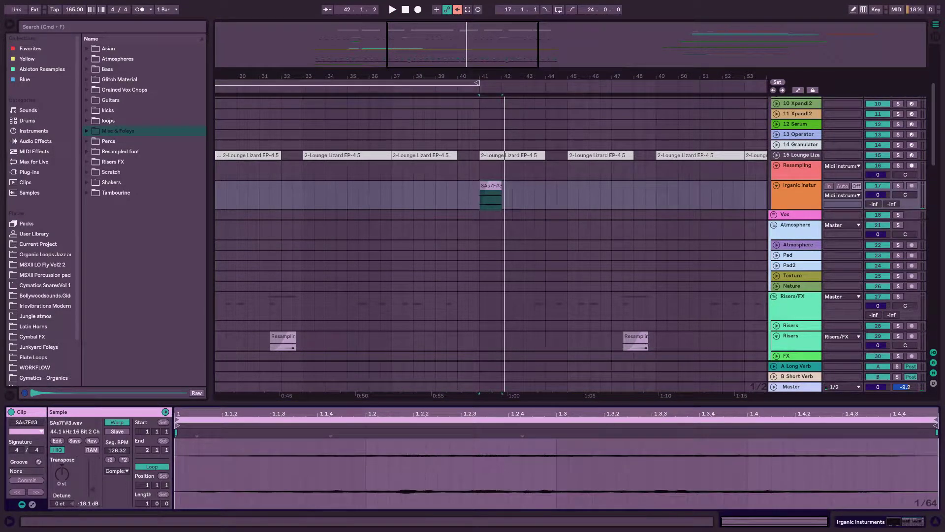
key("space")
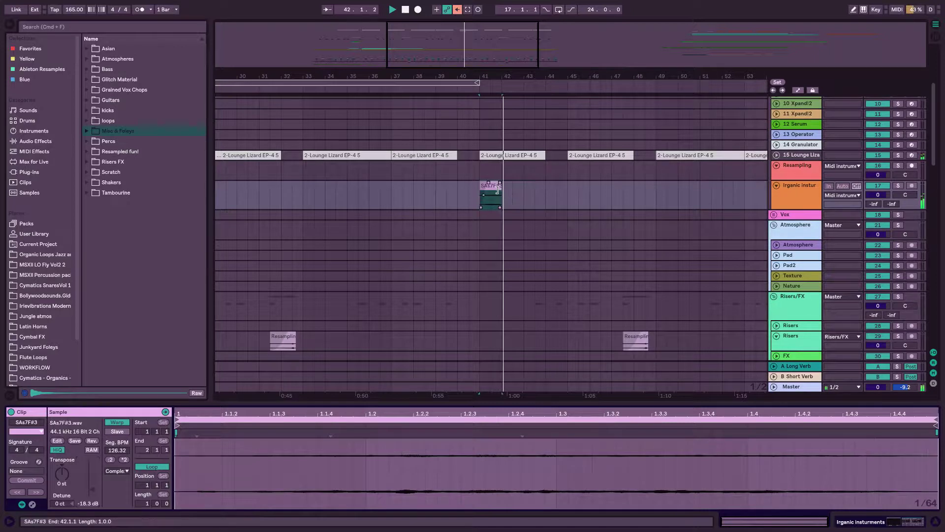
Duplicate the Irganic insturments track and delete the SAs7F#3 clip at bar 41 from the original track
left_click(541, 196)
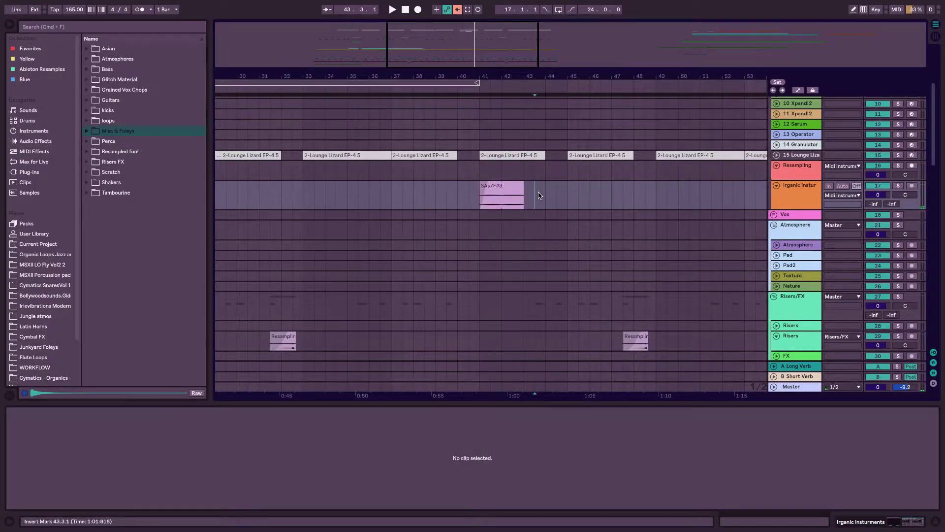
key("super+z")
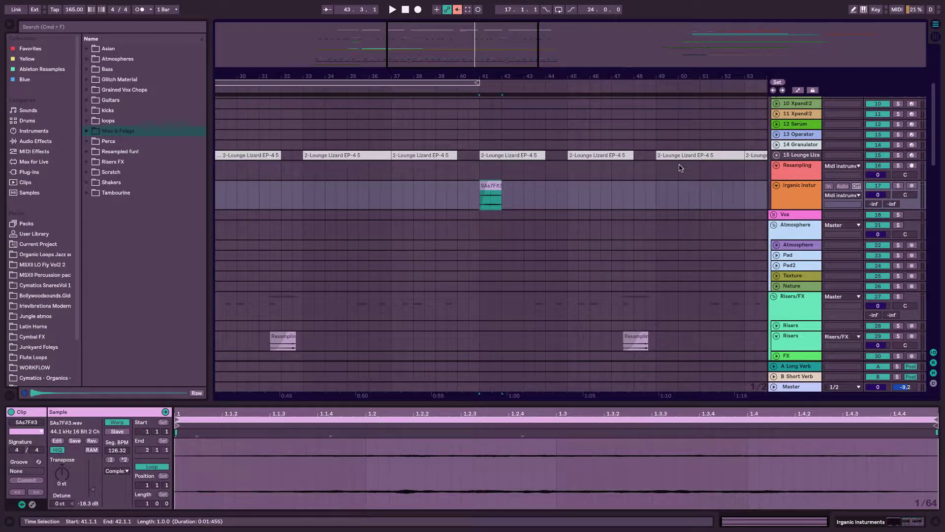
left_click(805, 196)
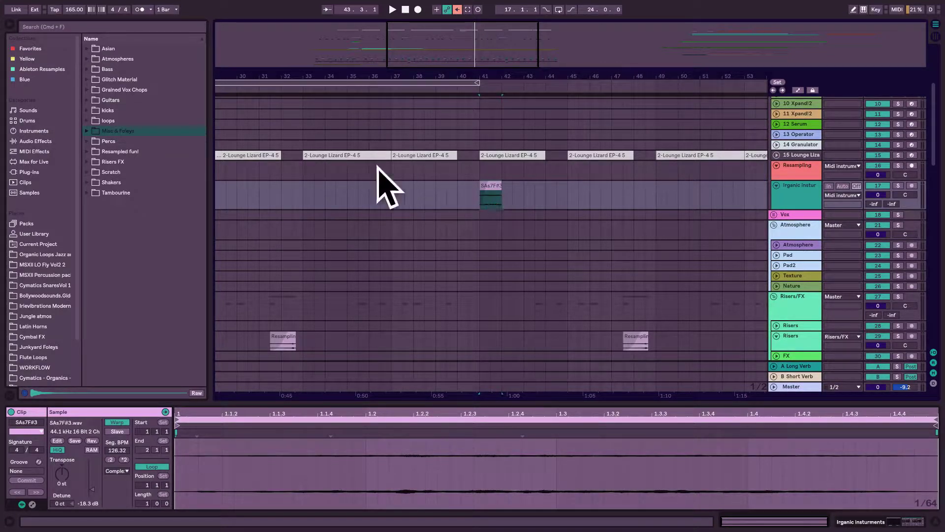
key("super+d")
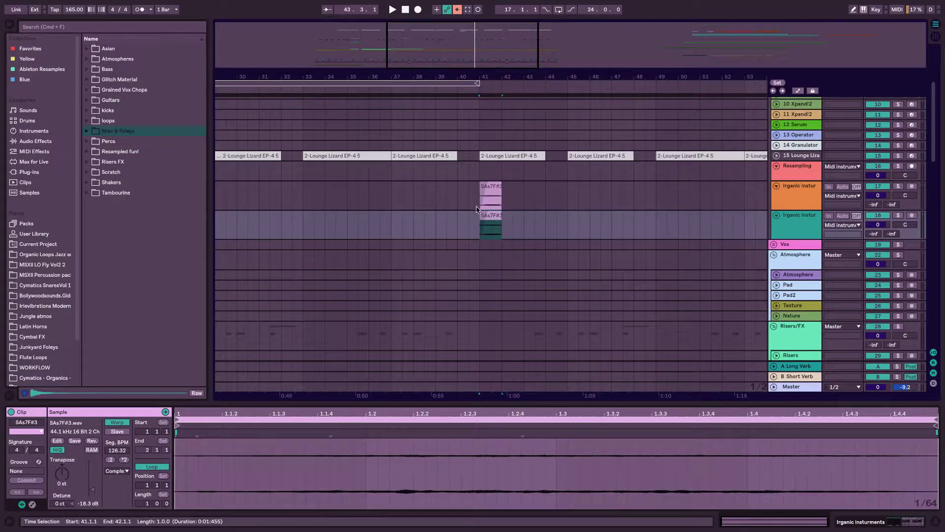
left_click(489, 187)
key("Delete")
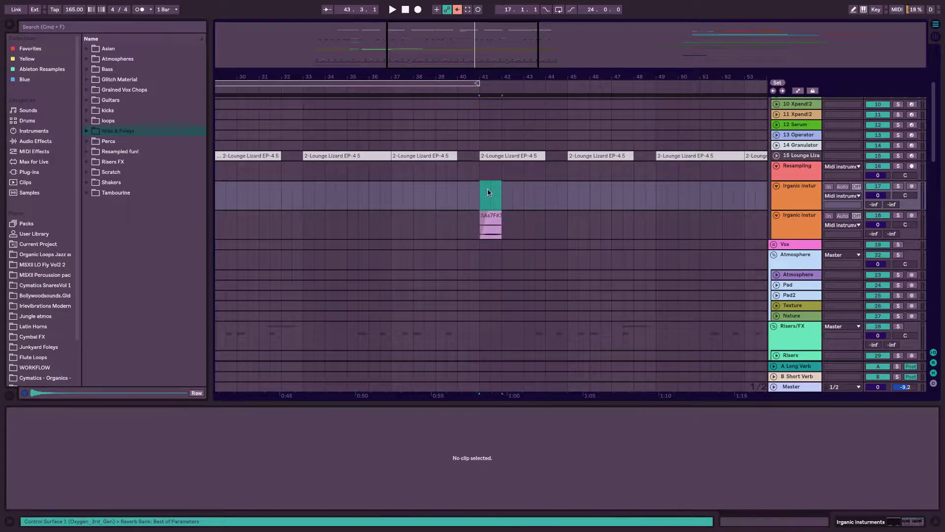
Add an Echo effect after the Reverb on the duplicated Irganic insturments track
left_click(797, 223)
left_click(545, 217)
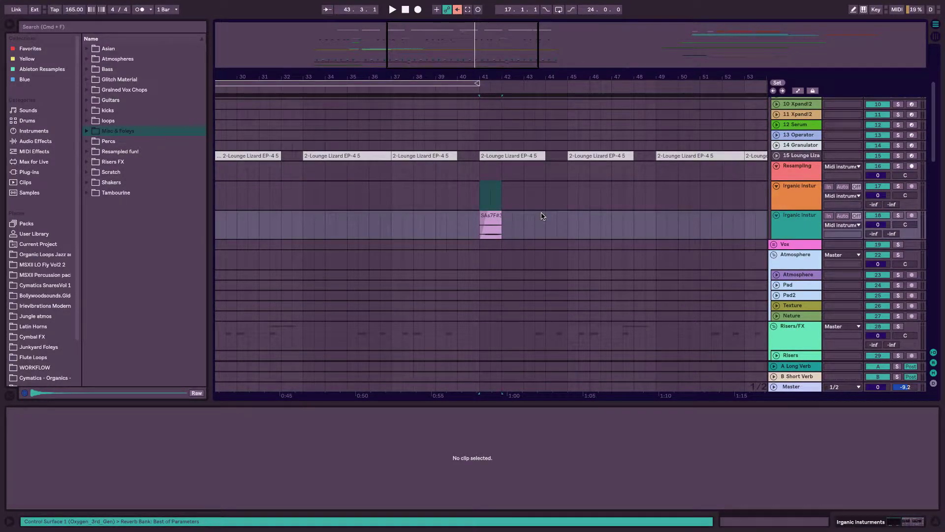
left_click(27, 141)
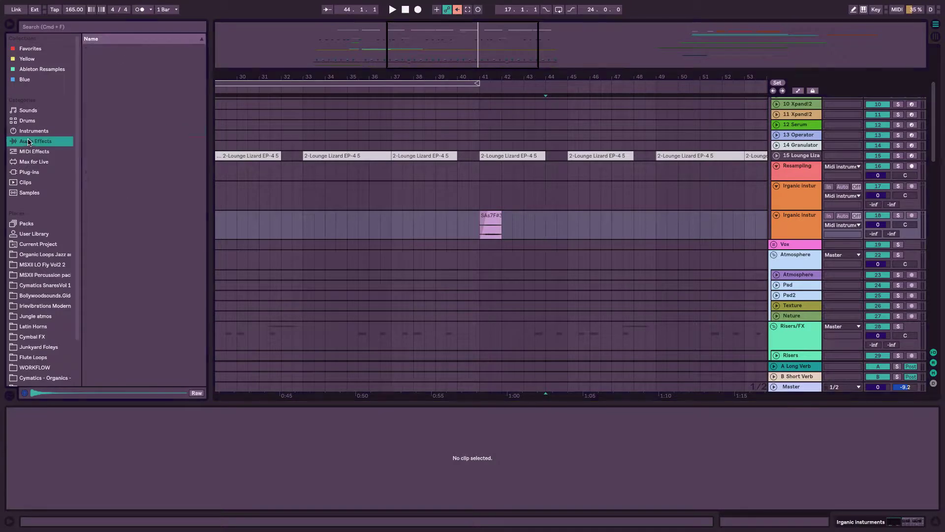
left_click_drag(109, 166, 505, 248)
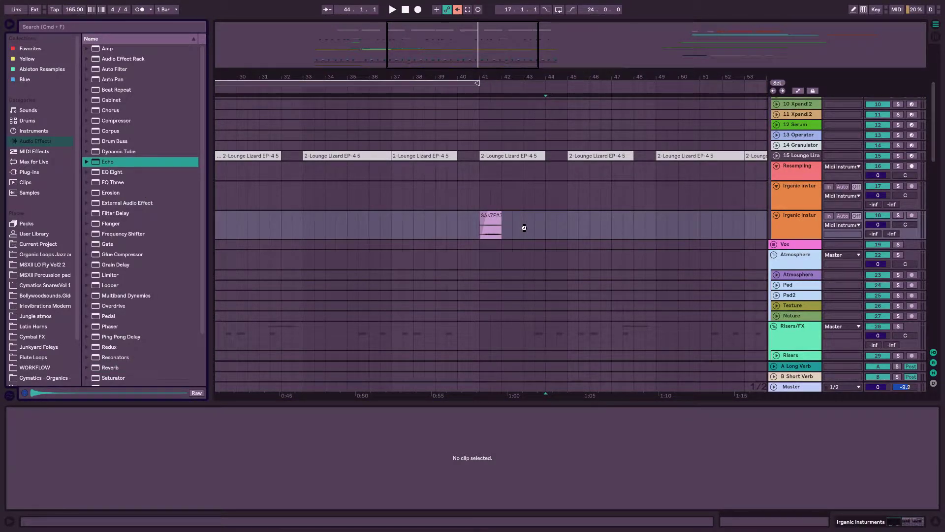
left_click_drag(525, 225, 525, 226)
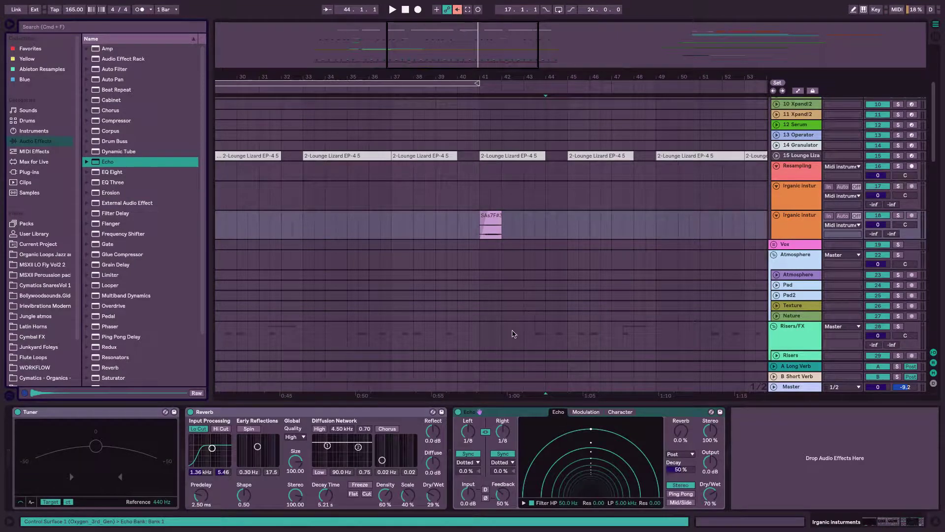
Set Echo's feedback to 87 % and its filter to HP 309 Hz and LP 14.1 kHz while auditioning the SAs7F#3 clip
left_click(491, 228)
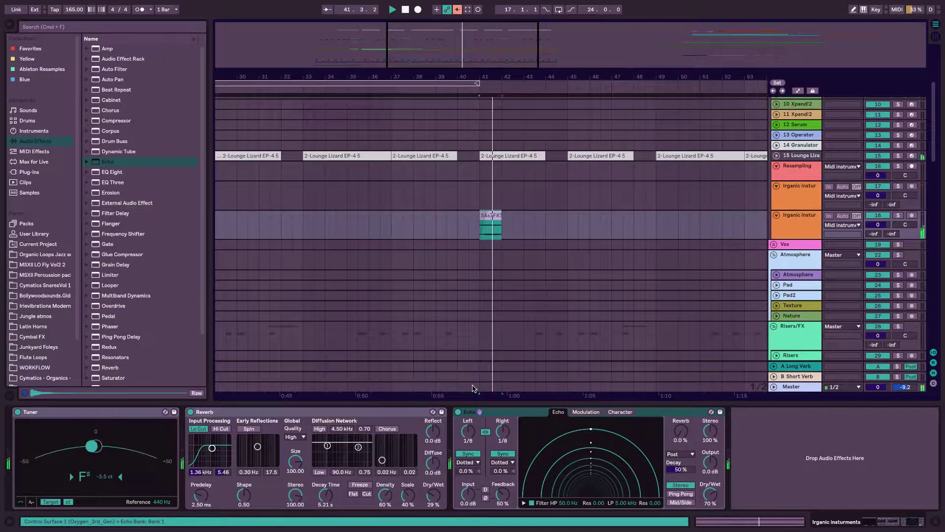
left_click_drag(503, 494, 503, 470)
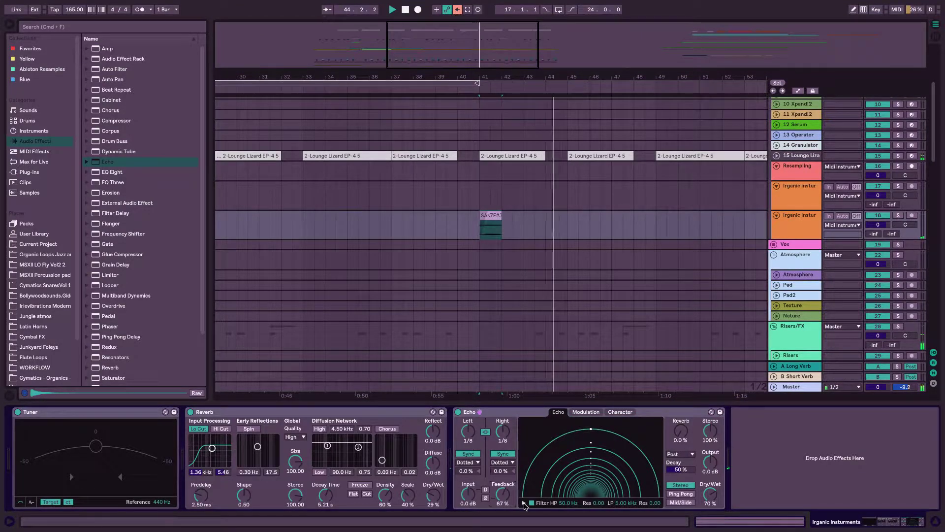
left_click(524, 503)
left_click_drag(540, 493, 654, 485)
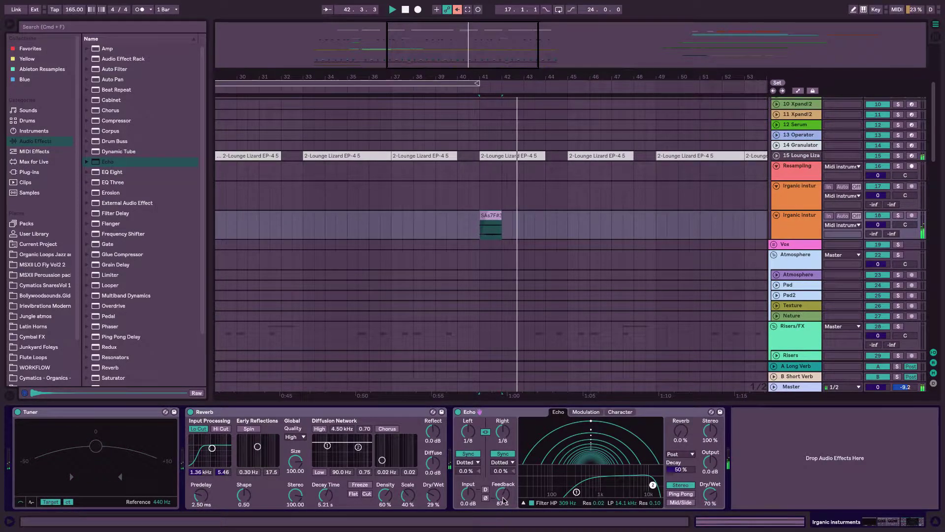
Switch both Echo delays from Sync to Time mode and audition the clip with a 159 ms delay
left_click(503, 453)
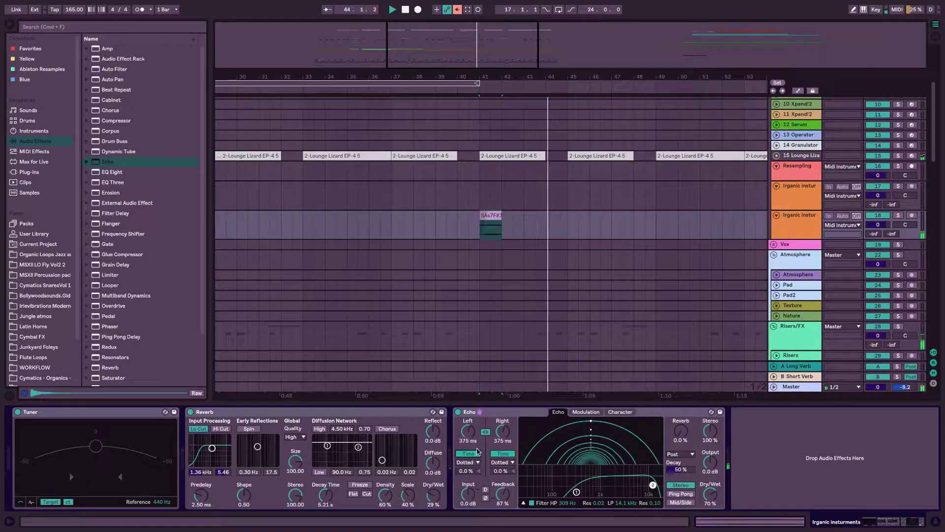
key("space")
key("space")
mouse_move(467, 432)
left_mouse_down()
mouse_move(467, 455)
mouse_move(466, 430)
left_mouse_up()
key("space")
key("space")
key("space")
key("space")
key("space")
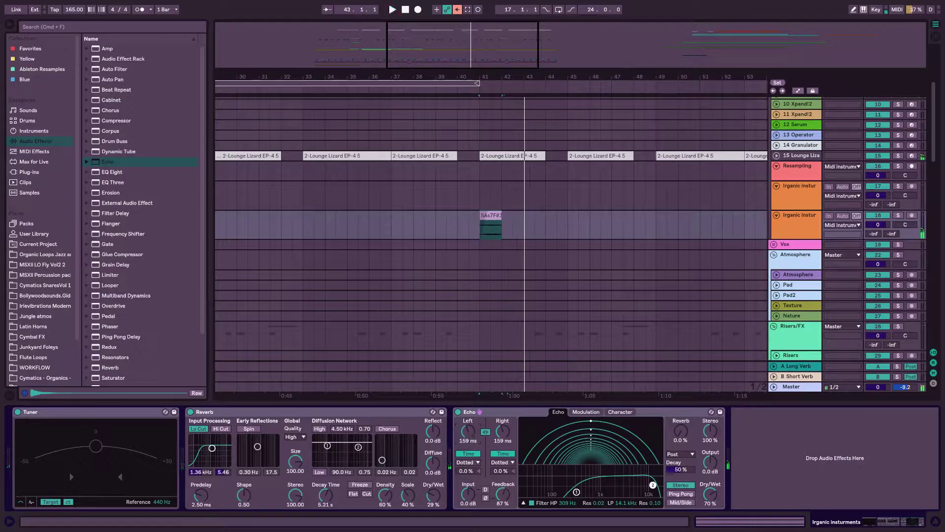
Try a 389 ms Echo delay, settle on 445 ms with feedback at 74 %, and audition the clip
mouse_move(467, 429)
left_mouse_down()
mouse_move(466, 416)
mouse_move(471, 427)
left_mouse_up()
key("space")
key("space")
key("space")
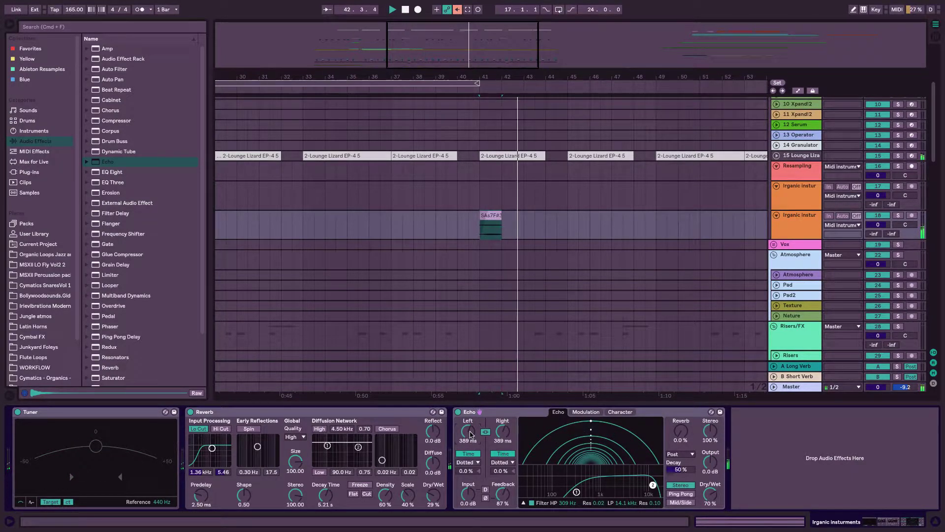
key("space")
left_click_drag(471, 433, 471, 427)
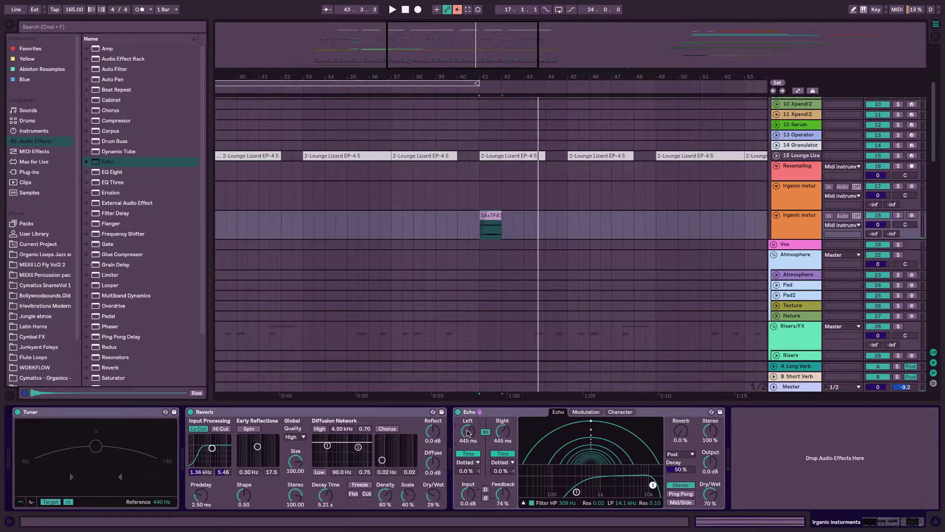
key("space")
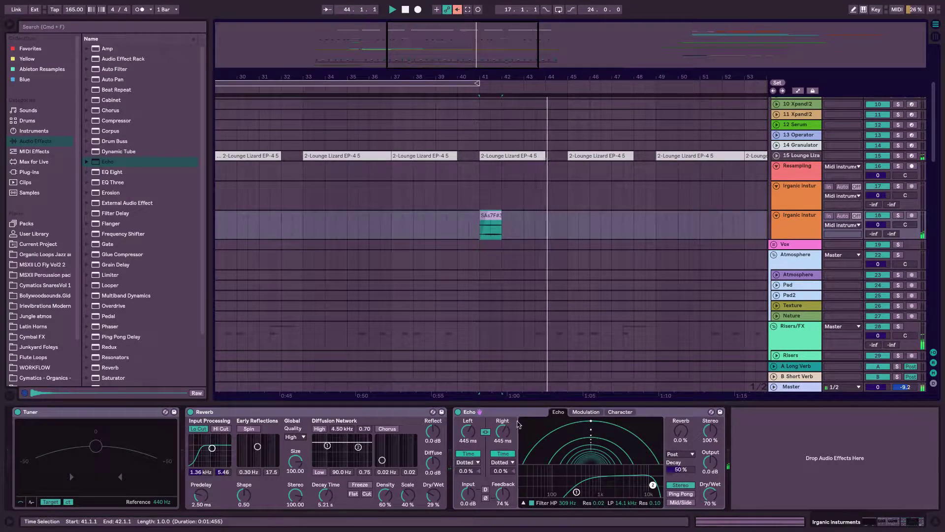
Try Echo modulation of 58 % on the delay and 12 % on the filter, resetting both to 0 %
left_click(585, 411)
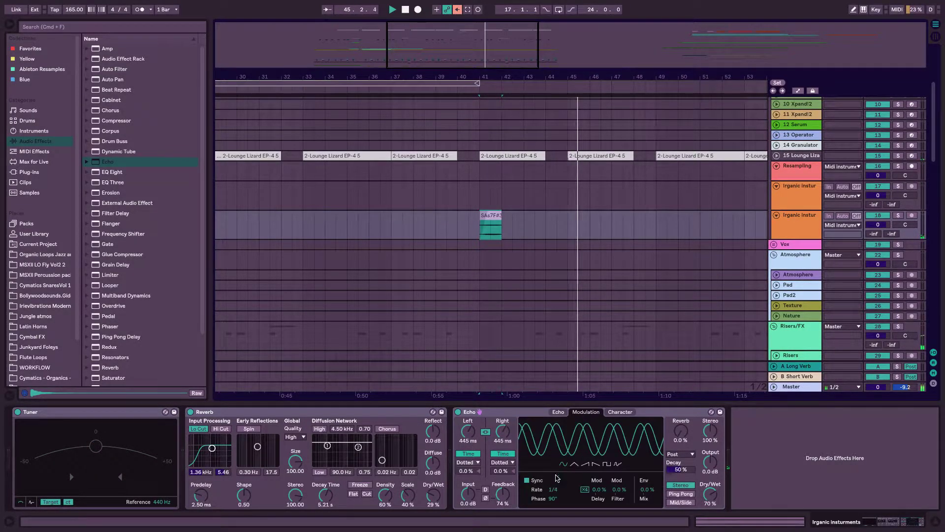
left_click_drag(598, 489, 619, 494)
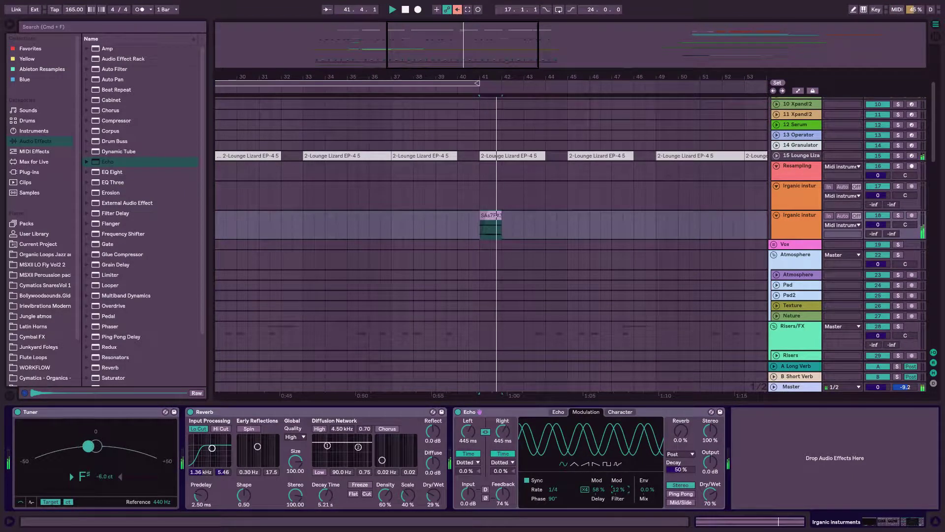
double_click(603, 490)
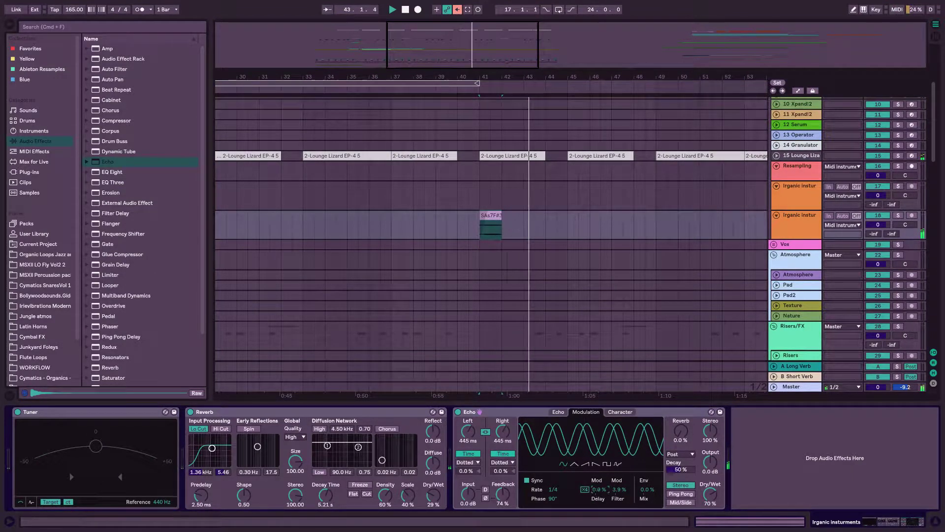
double_click(617, 492)
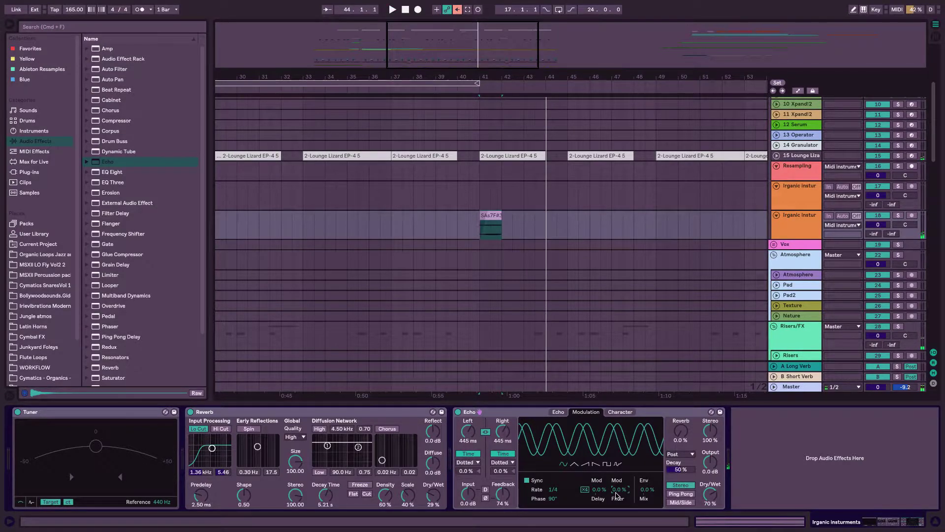
key("space")
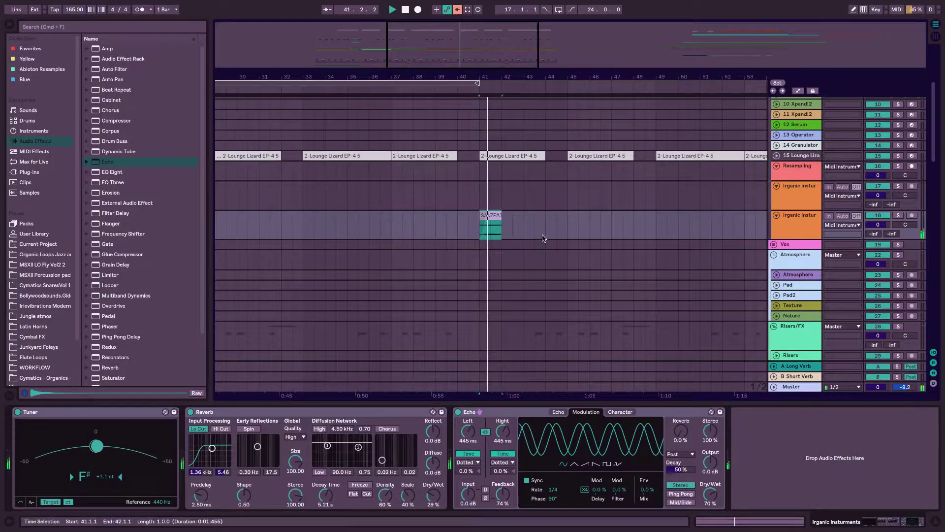
Delete the copied clips between bars 77 and 95 from the duplicated Irganic insturments track
left_click(545, 232)
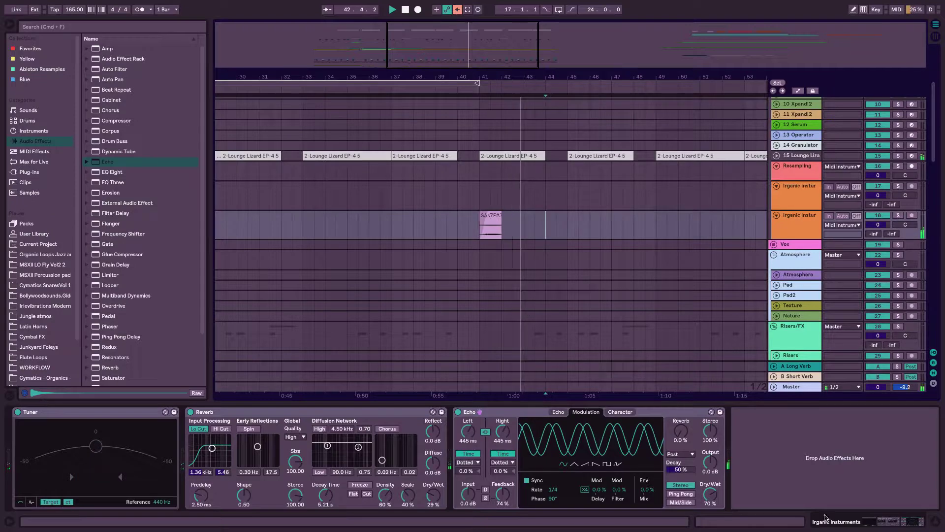
left_click_drag(473, 39, 481, 38)
key("space")
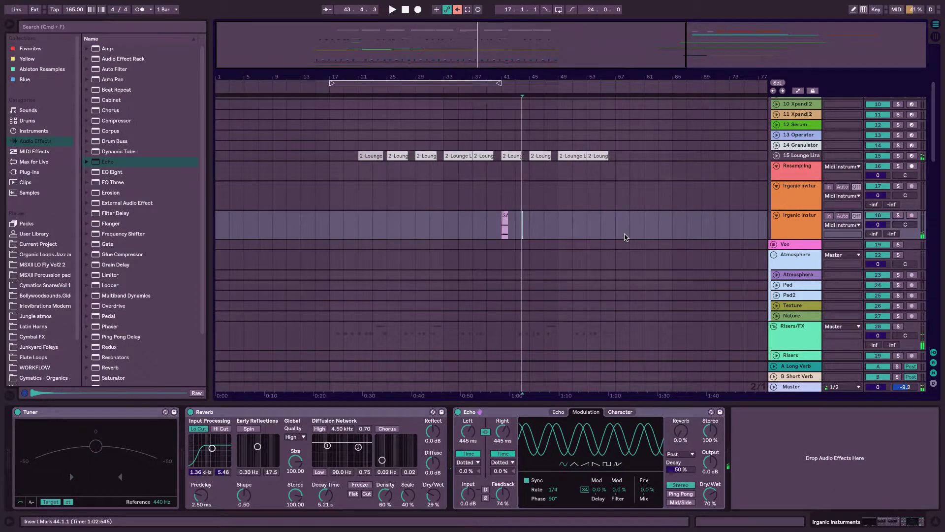
scroll(632, 233, "right", 5)
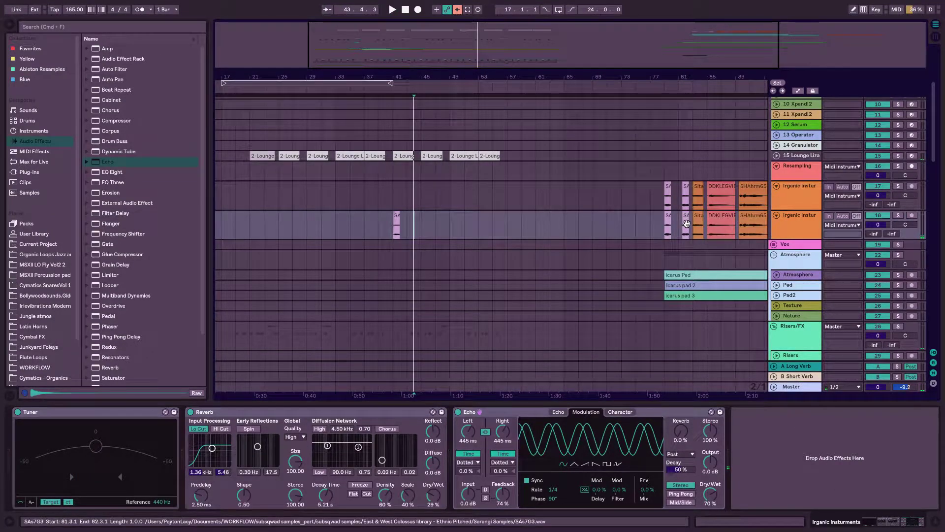
scroll(678, 224, "right", 3)
left_click_drag(735, 225, 608, 224)
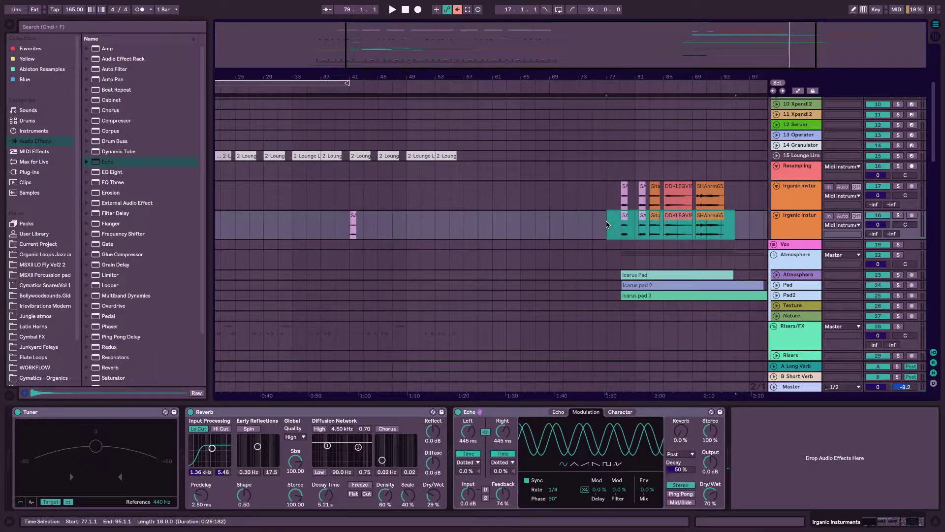
key("Delete")
Try the Sarangi clip from bar 79 at bar 47 and the bar 41 clip at 43.1.1, undoing both moves
left_click_drag(624, 187, 354, 225)
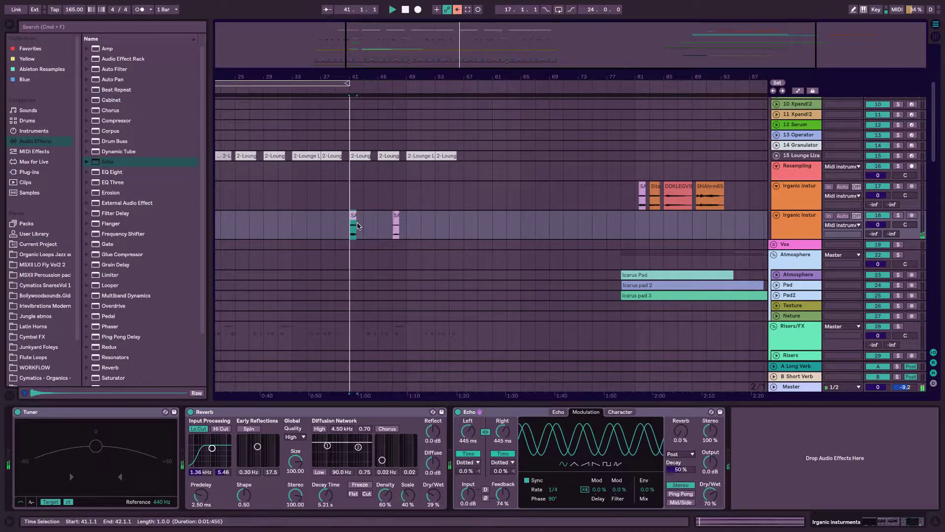
key("space")
scroll(358, 226, "left", 2)
scroll(359, 226, "down", 3)
scroll(358, 226, "left", 5)
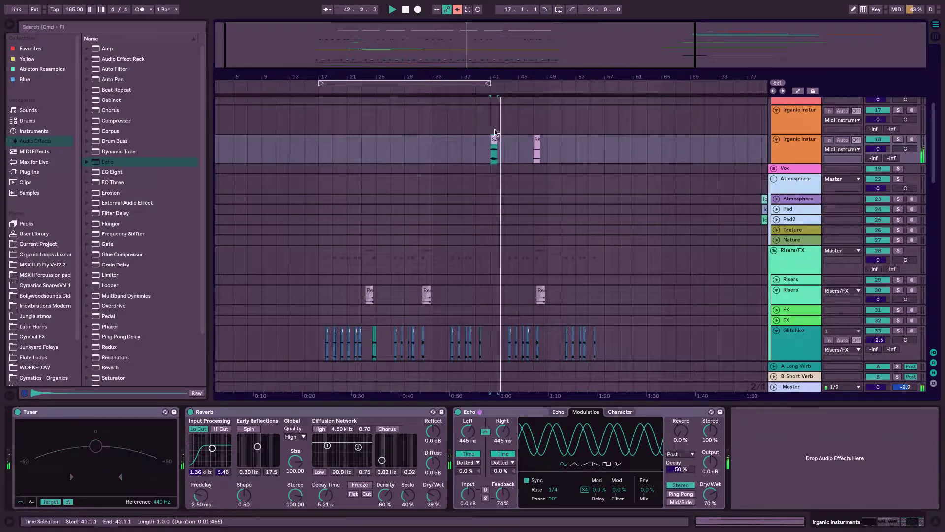
left_click_drag(494, 148, 507, 148)
scroll(513, 143, "right", 4)
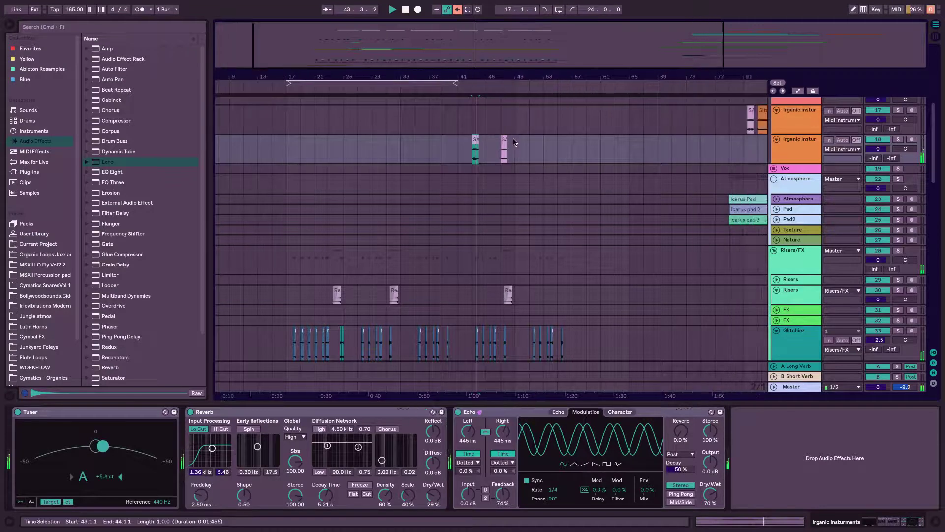
key("super+z")
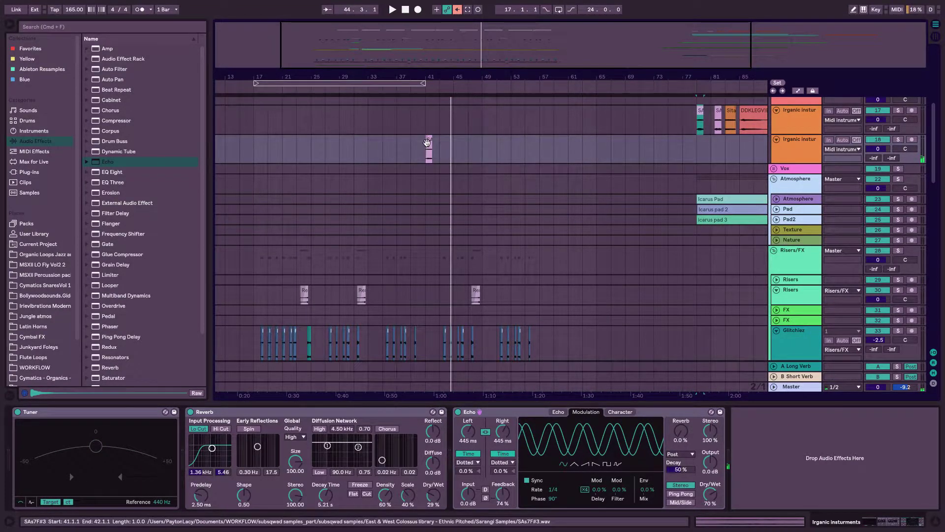
Move the duplicated track's SAs7F#3 clip to 45.1.1 and audition the original track's SAs7G3 clip at 81.3.1
left_click_drag(429, 150, 457, 150)
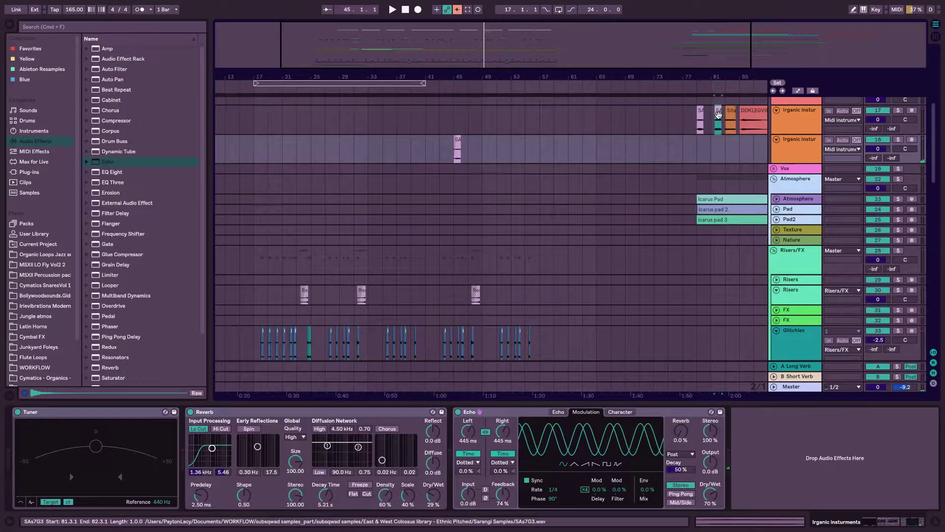
left_click(719, 114)
key("space")
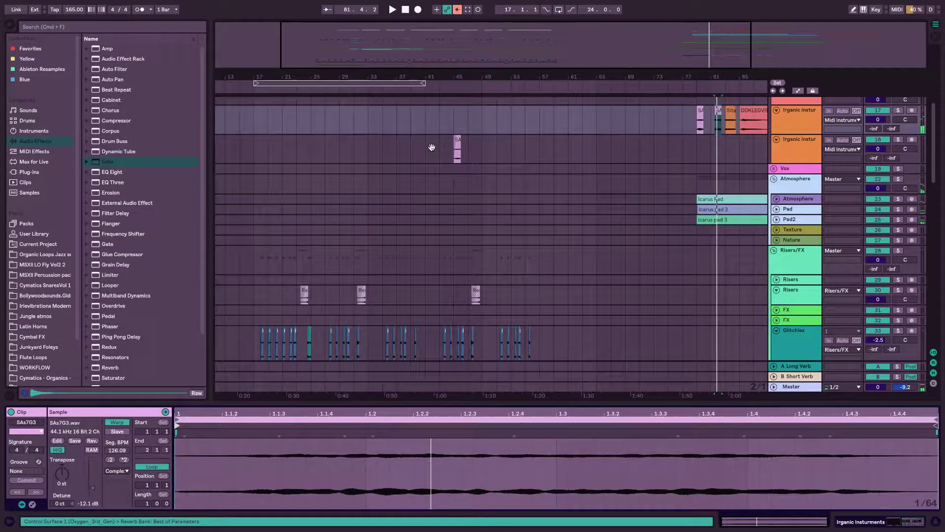
Place a copy of the SAs7G3 clip at 41.1.1 on the duplicated Irganic insturments track and audition it
left_click(468, 150)
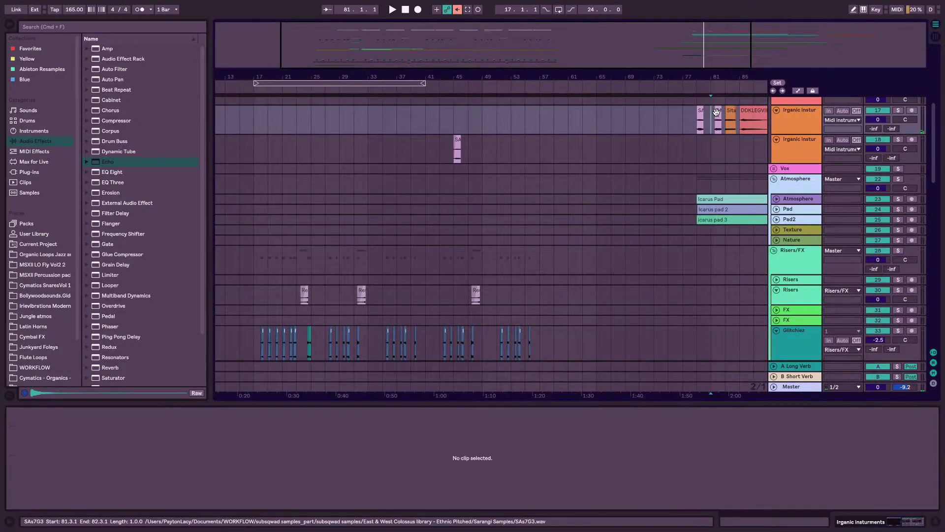
key("super+v")
left_click_drag(469, 158, 428, 154)
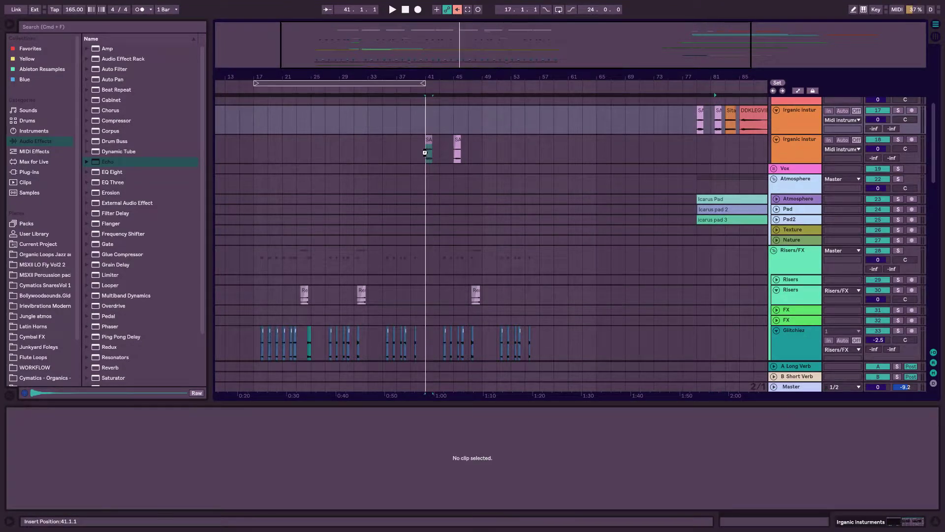
key("space")
left_click_drag(431, 89, 409, 90)
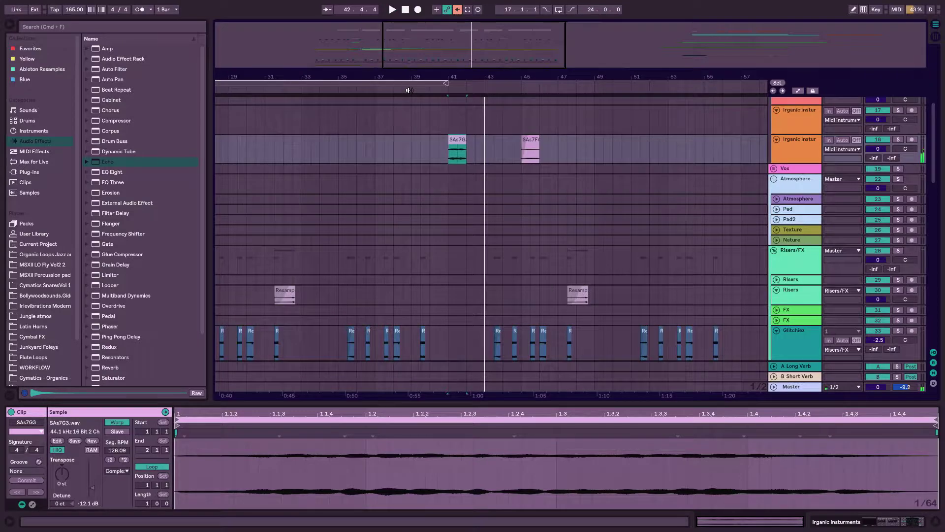
Lower the gain of the SAs7G3 clip at bar 41 to -18.5 dB and audition it in context
left_click(417, 91)
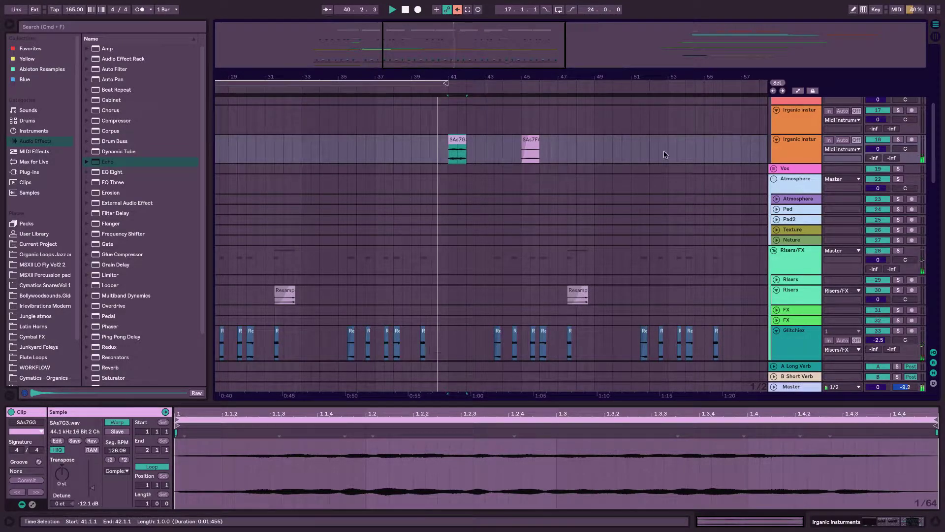
scroll(665, 154, "up", 2)
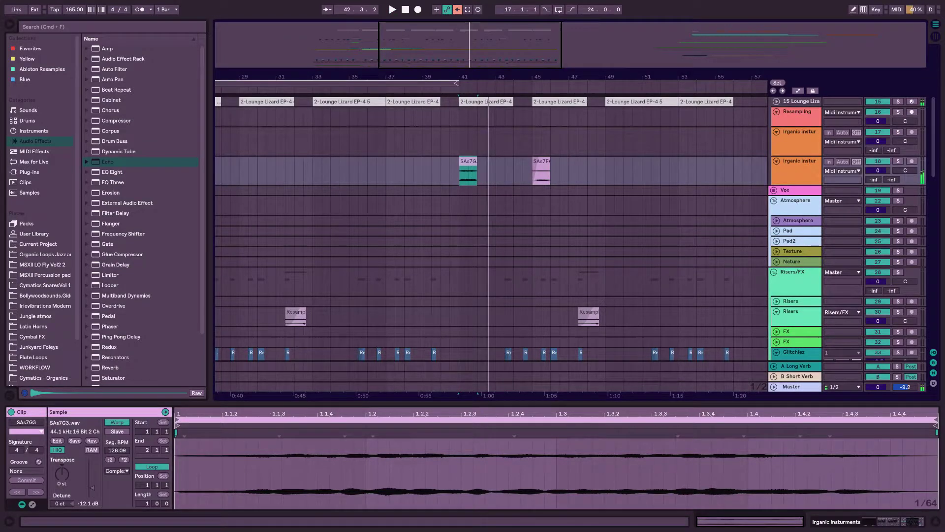
left_click_drag(92, 488, 93, 488)
key("space")
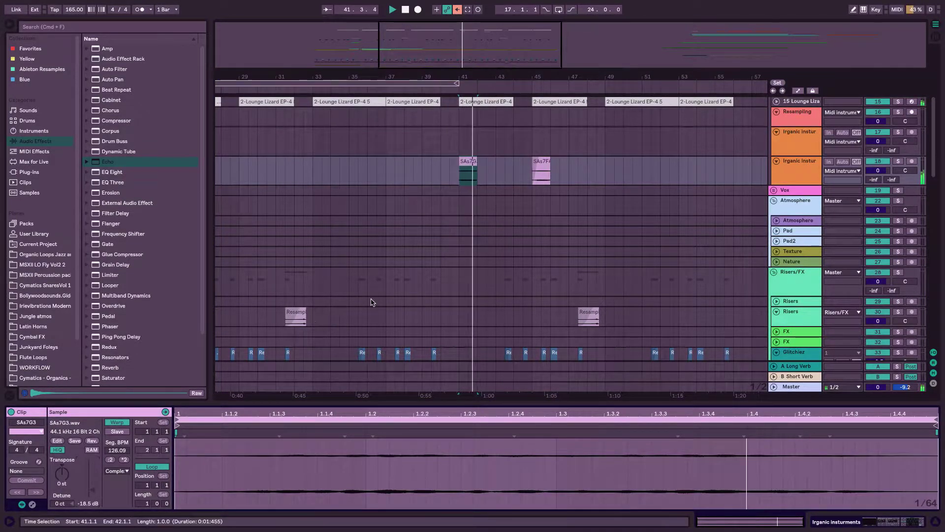
Move the SAs7F#3 clip from bar 45 back to 81.1.1 on the original Irganic insturments track
left_click(523, 171)
left_click_drag(490, 59, 490, 28)
scroll(481, 172, "right", 5)
scroll(480, 172, "up", 2)
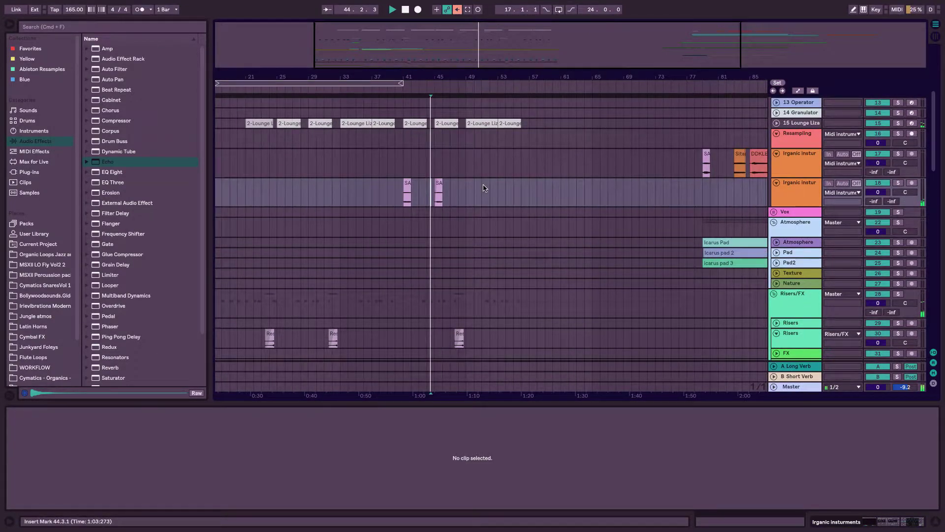
left_click(438, 197)
left_click(719, 162)
key("super+v")
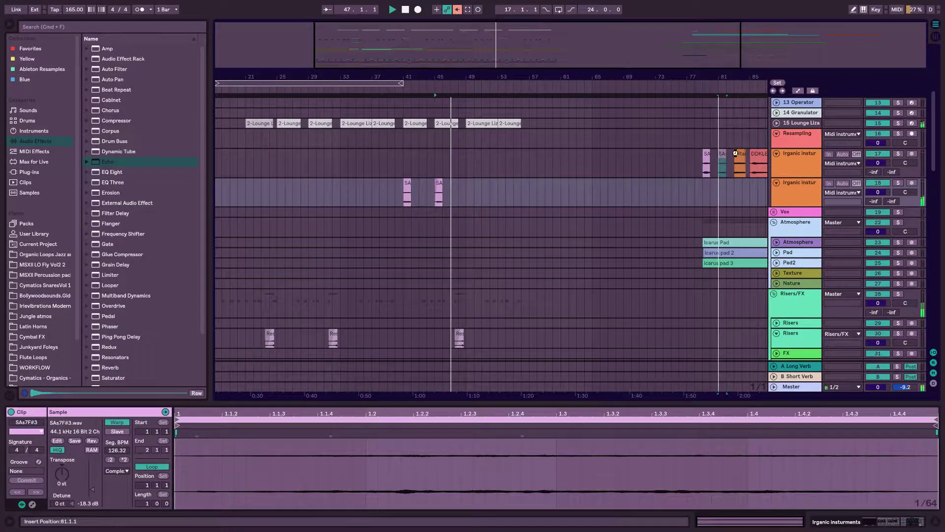
Solo the original Irganic insturments track and audition its Sitar Legend, DDKLEGVIB6101 and SHAhrm65 clips between bars 83 and 93
left_click(736, 154)
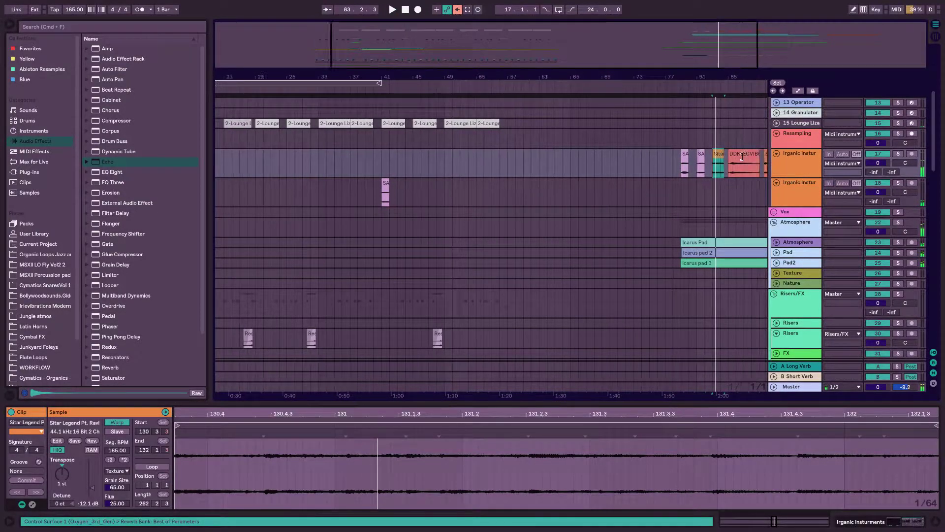
scroll(742, 157, "right", 5)
left_click(898, 154)
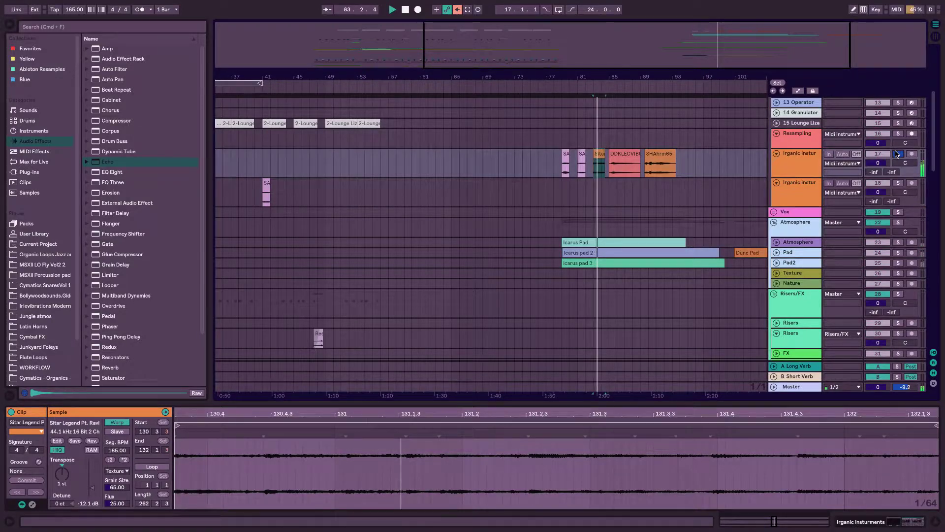
left_click(622, 157)
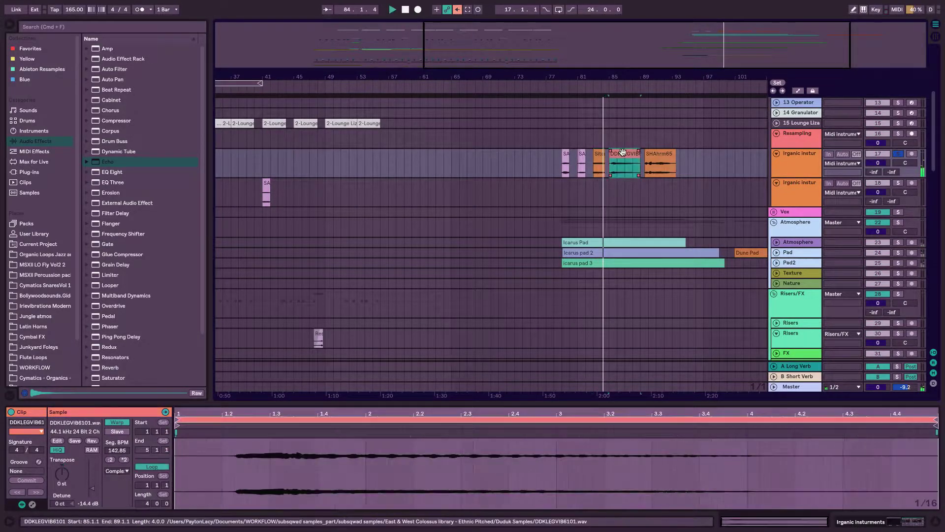
scroll(623, 153, "left", 2)
scroll(622, 152, "left", 2)
scroll(623, 152, "down", 1)
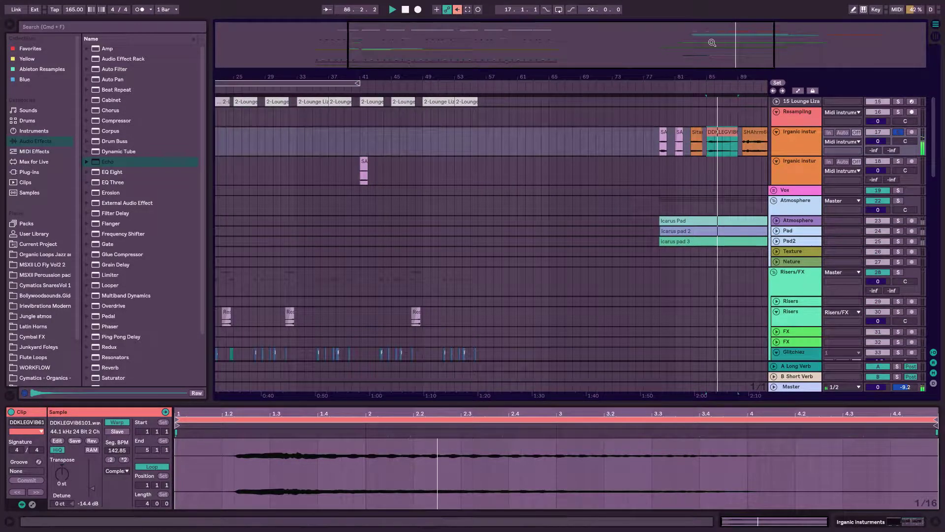
left_click_drag(711, 42, 703, 45)
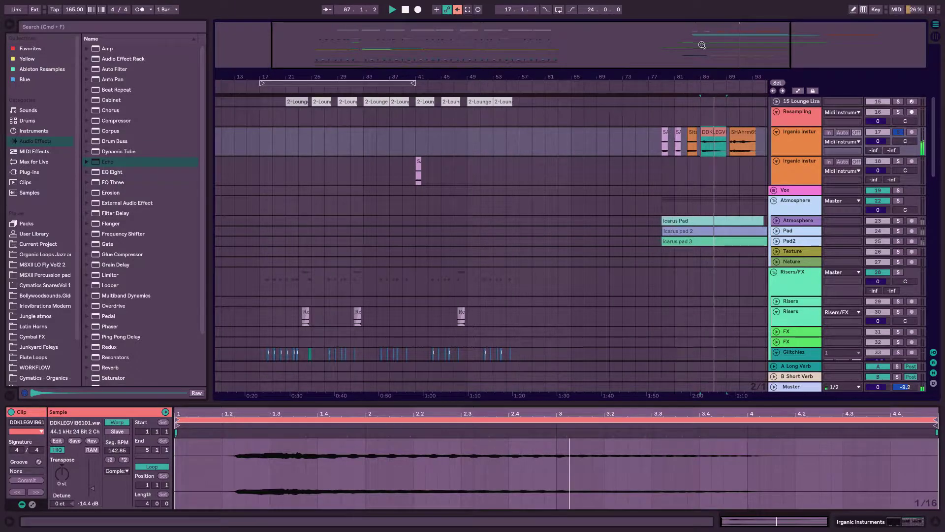
left_click(740, 133)
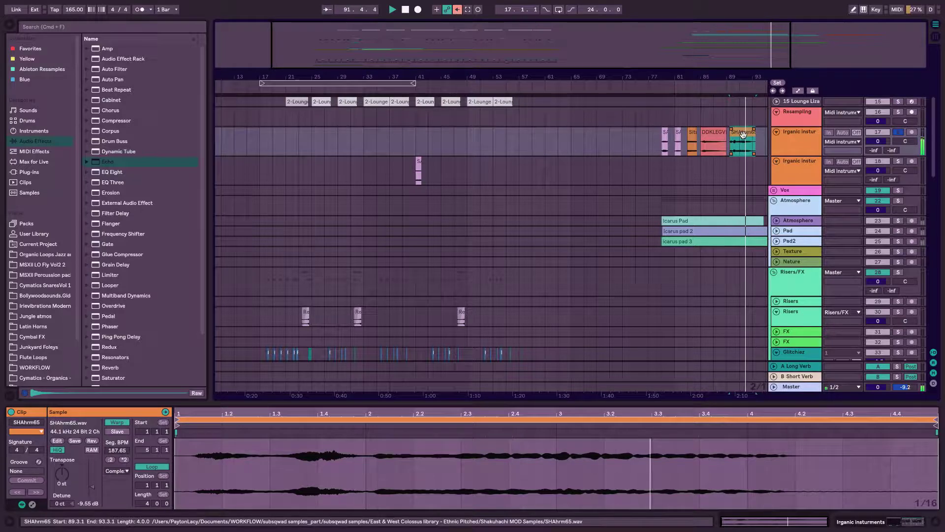
Move the SHAhrm65 clip to 33.1.1 on its track, lower its gain to -16.4 dB and unsolo the track
key("space")
left_click_drag(743, 134, 374, 142)
key("space")
left_click_drag(98, 485, 98, 499)
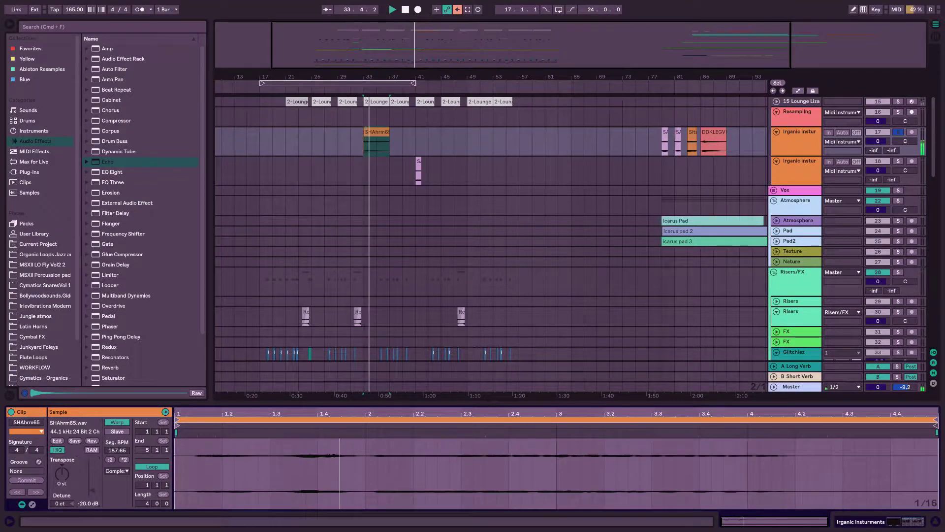
left_click(899, 132)
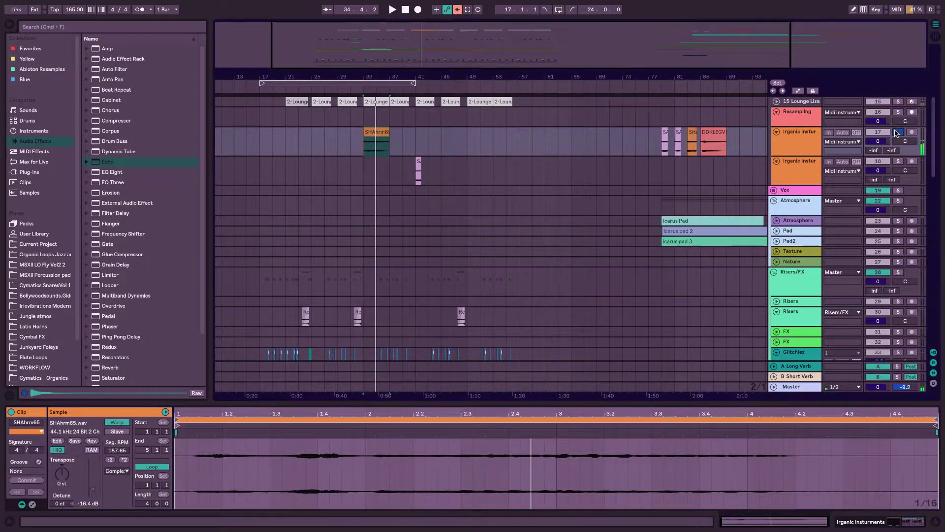
Shorten the SHAhrm65 clip at bar 33 to end at about 34.2.4, with a fade-out over its last part
key("space")
key("space")
left_click_drag(415, 31, 429, 124)
scroll(443, 126, "down", 1)
key("space")
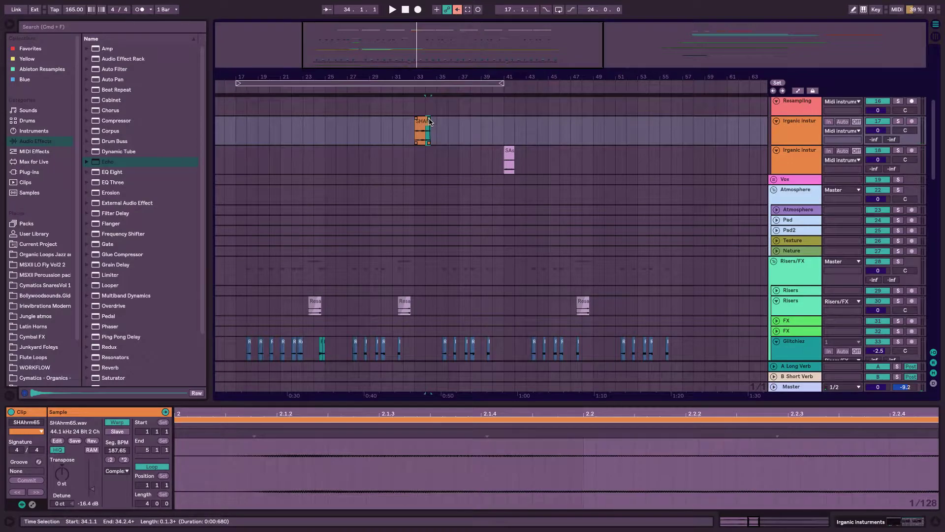
left_click(448, 122)
left_click(426, 122)
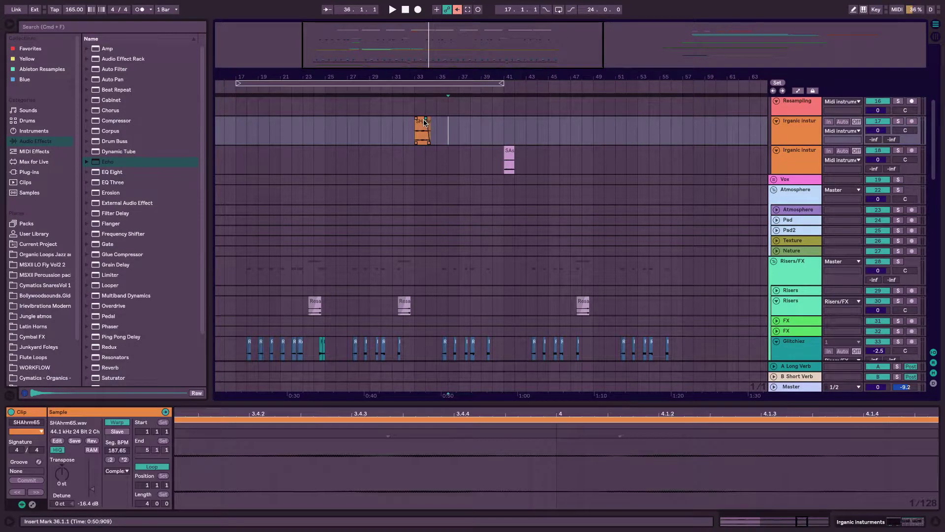
key("space")
left_click(419, 122)
key("space")
left_click_drag(449, 39, 450, 49)
left_click(445, 139)
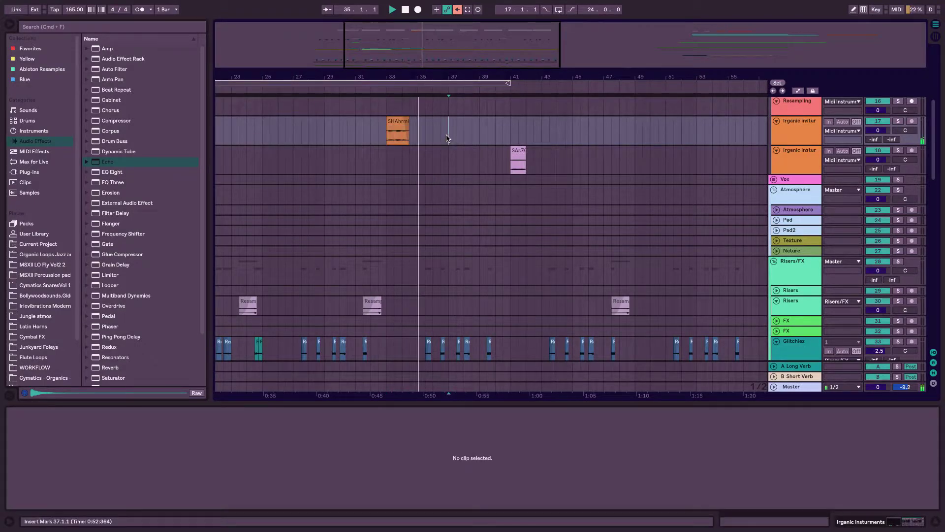
Play the arrangement from bar 31 and examine how the shortened SHAhrm65 clip sits with the chord and drum tracks
scroll(447, 138, "up", 4)
left_click(340, 96)
left_click_drag(397, 56, 397, 45)
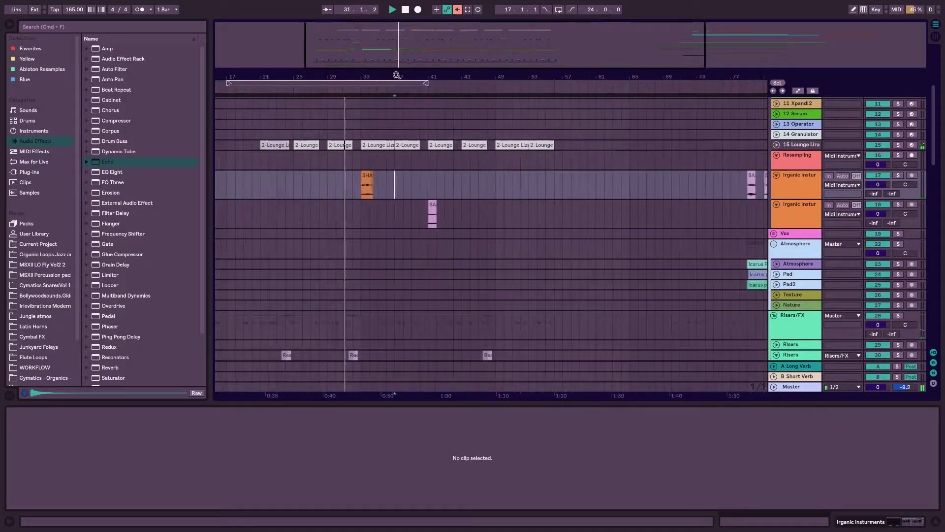
scroll(402, 209, "down", 6)
scroll(401, 209, "down", 5)
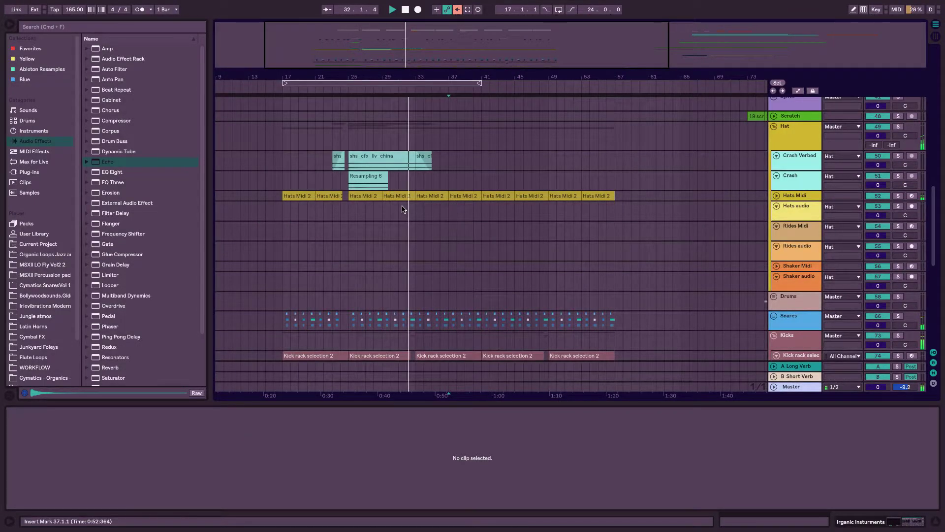
scroll(402, 207, "up", 8)
scroll(400, 148, "up", 10)
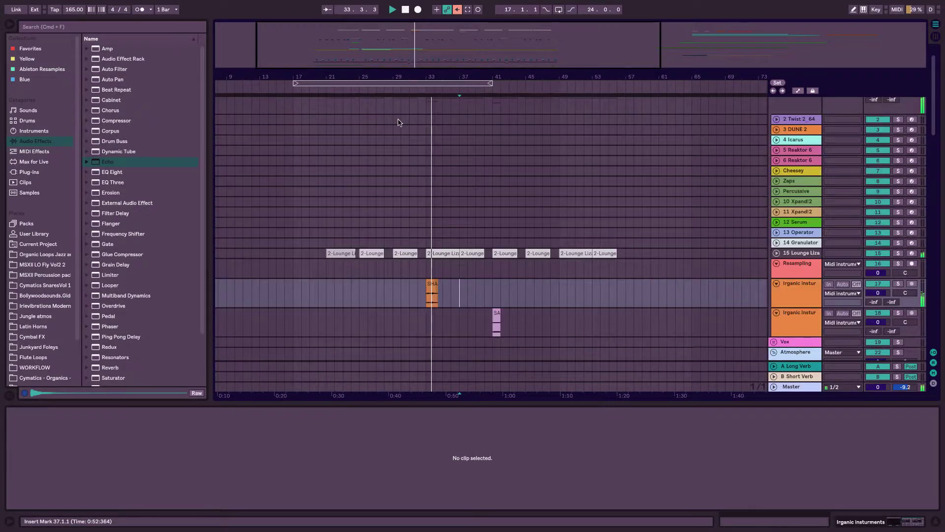
left_click_drag(416, 61, 416, 60)
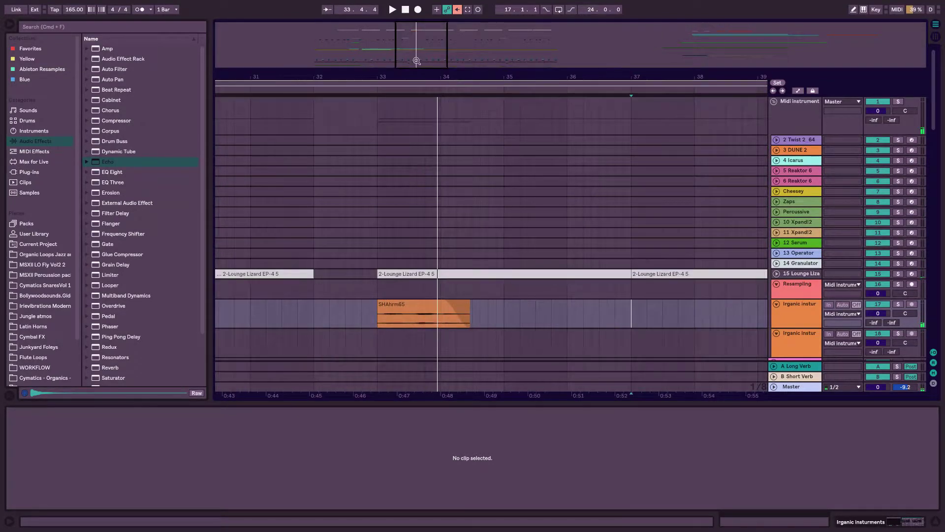
scroll(433, 216, "down", 5)
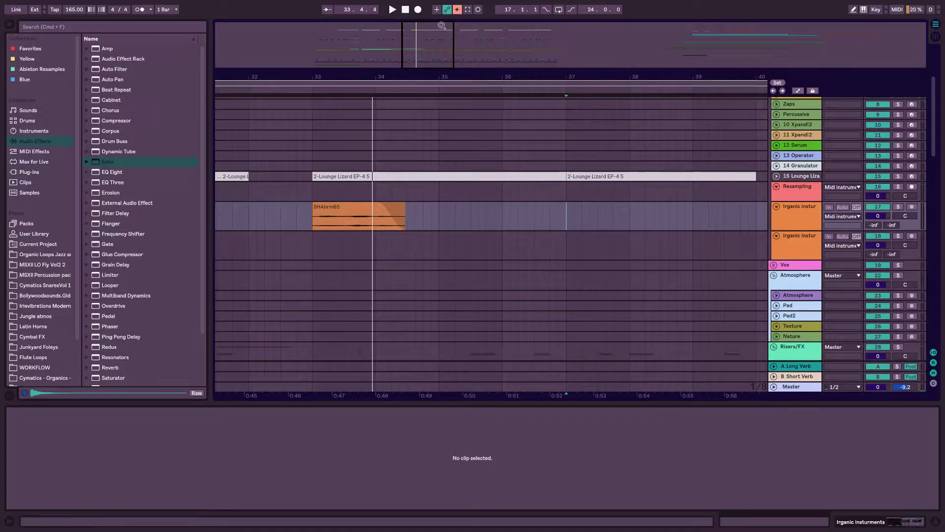
Try the SHAhrm65 clip at about 33.3.2 and audition it in the arrangement
left_click_drag(442, 25, 440, 21)
left_click_drag(387, 209, 427, 215)
left_click(308, 88)
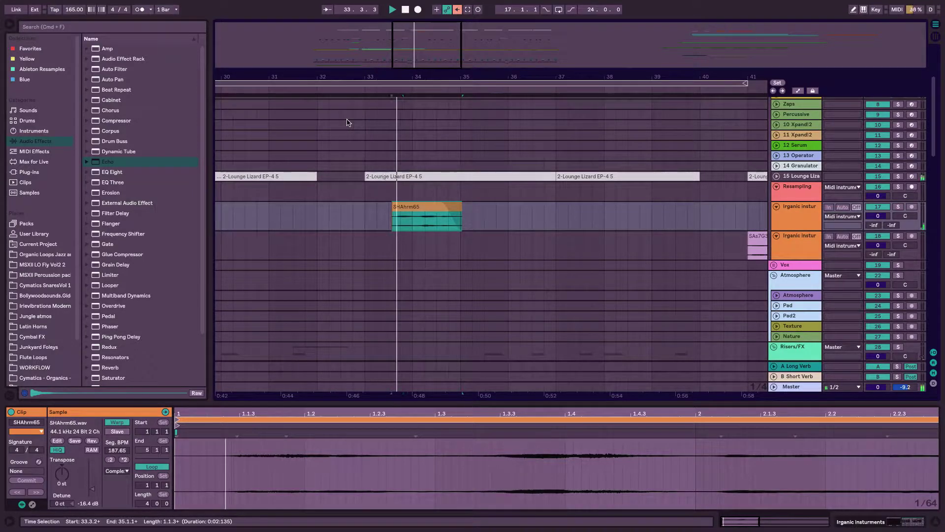
Move the SHAhrm65 clip to about 34.4.3, lower its gain to -18.5 dB and replay the section
left_click_drag(410, 210, 475, 212)
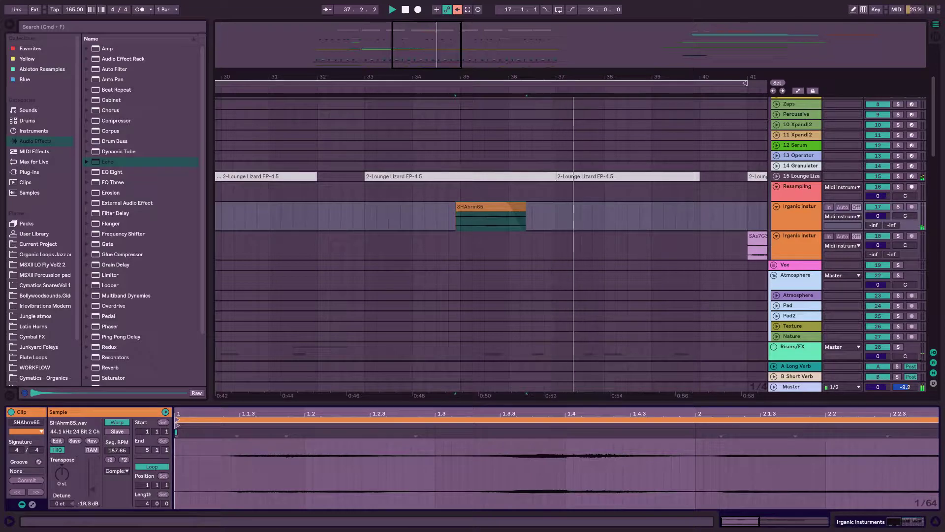
key("space")
key("space")
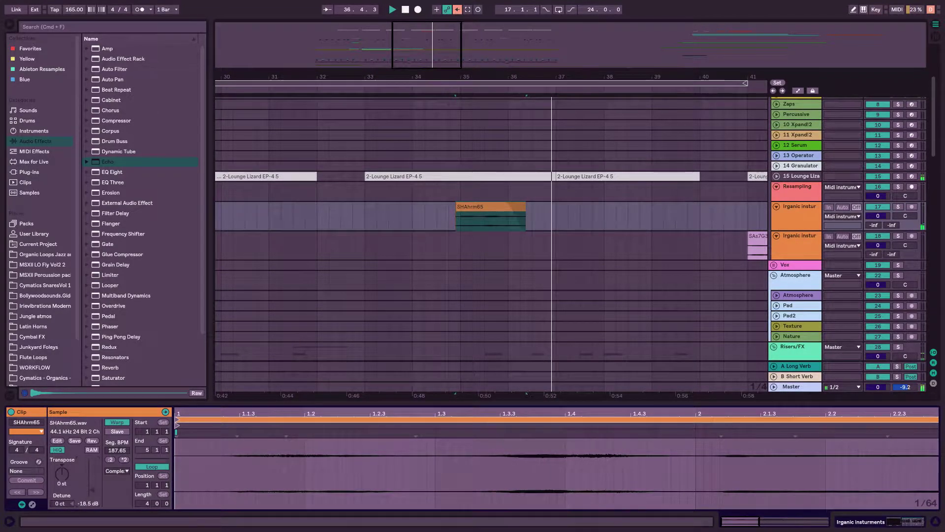
left_click_drag(437, 55, 437, 30)
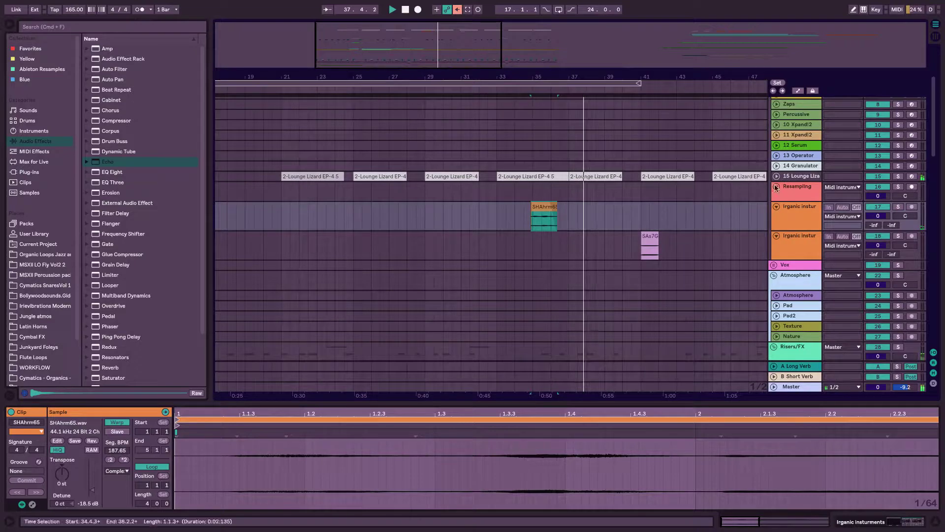
Set the Reverb decay time on the original Irganic insturments track to 7.15 s
left_click(799, 215)
left_click(857, 523)
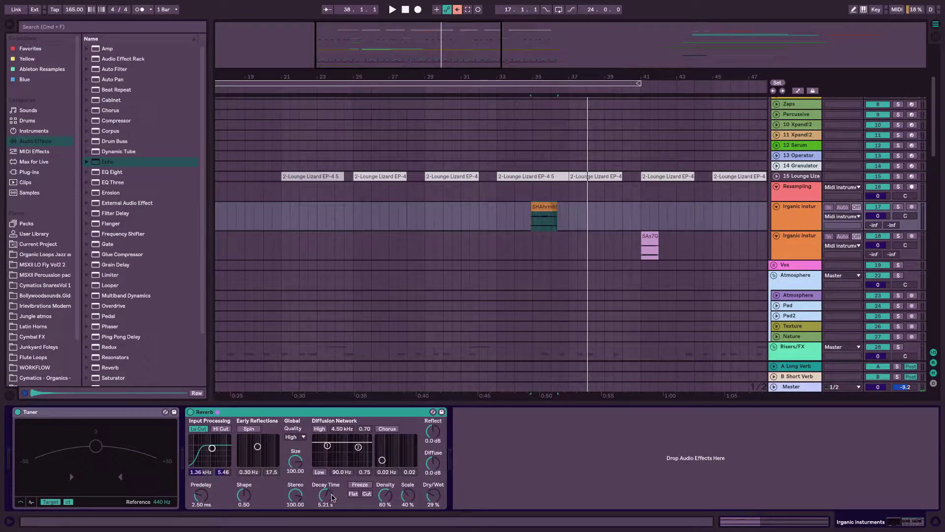
left_click_drag(332, 497, 332, 490)
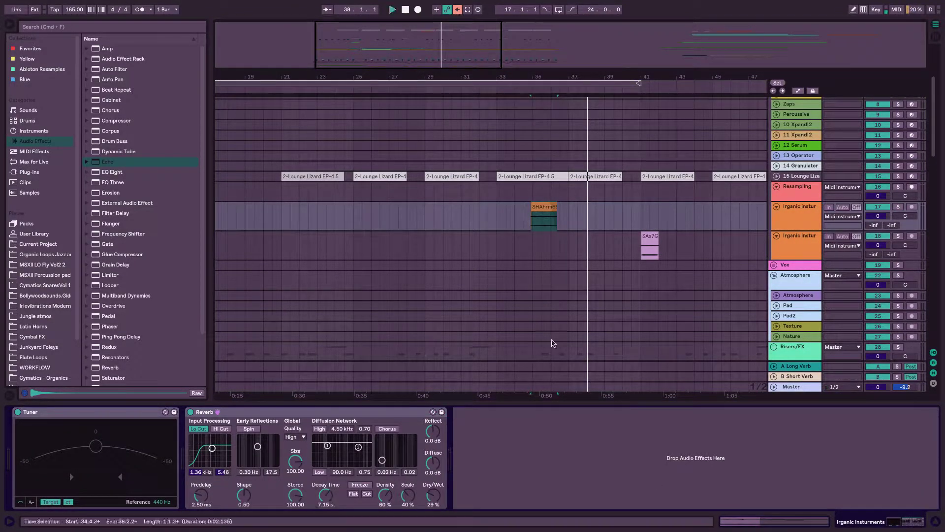
left_click(552, 343)
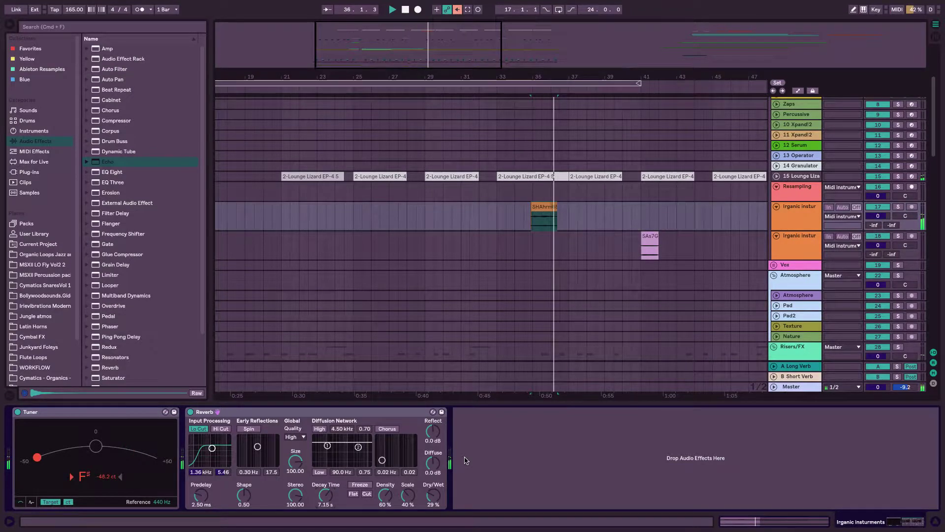
Audition the reverberated SHAhrm65 clip around bar 35, both in the full mix and with its track soloed
left_click(543, 210)
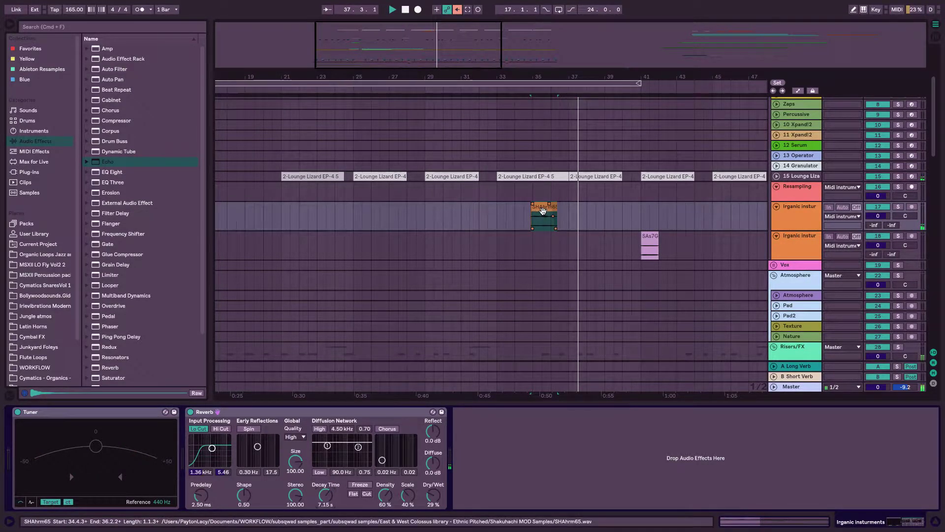
left_click(493, 90)
left_click(543, 213)
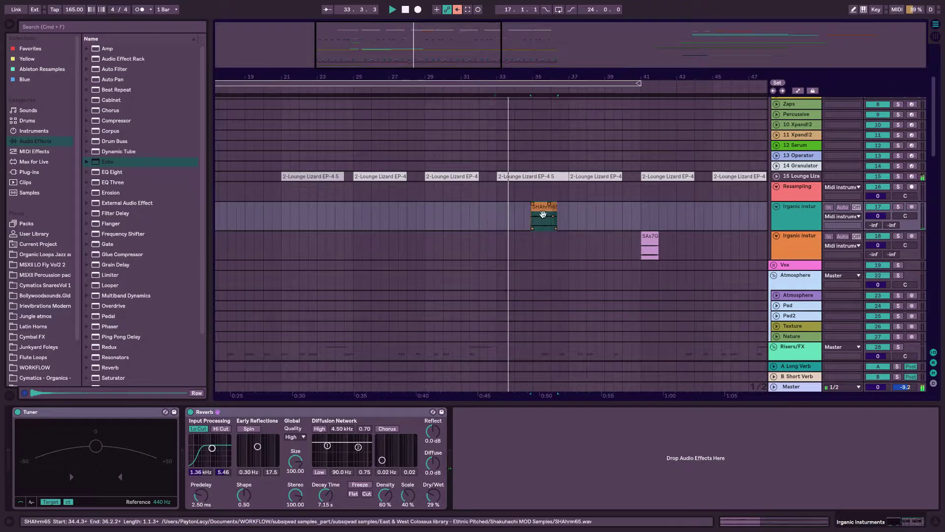
left_click(544, 213)
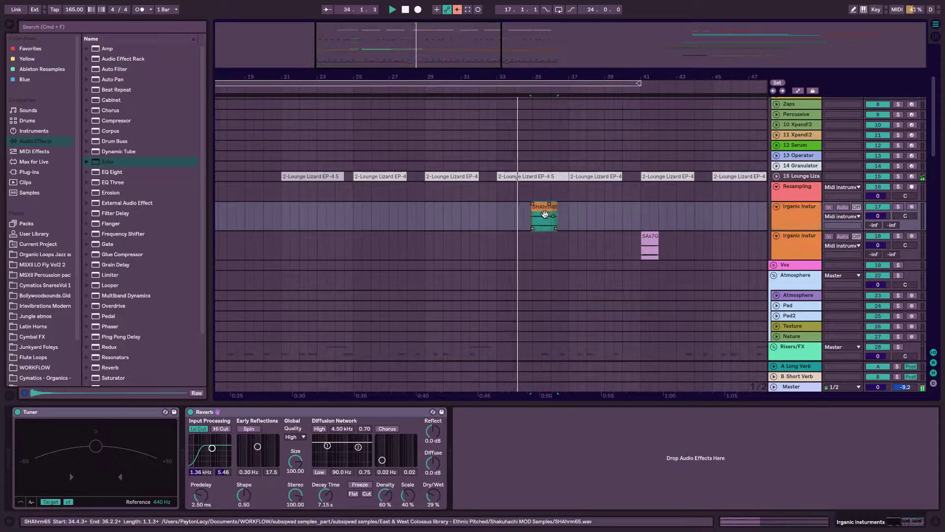
scroll(545, 214, "right", 3)
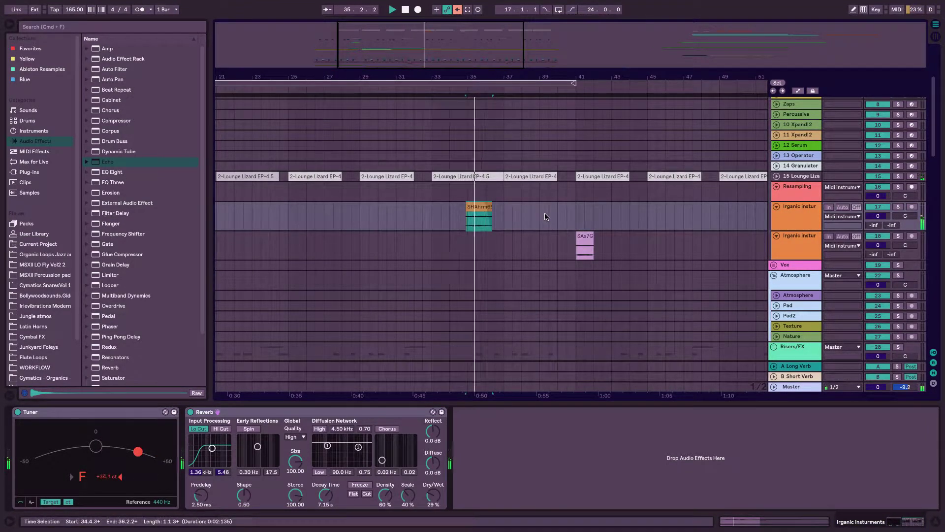
left_click(548, 215)
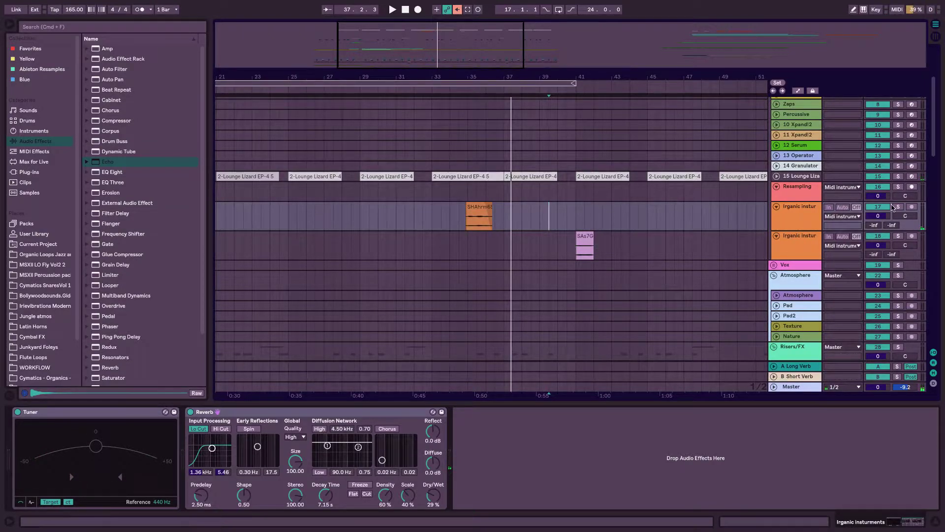
left_click(897, 208)
left_click(475, 209)
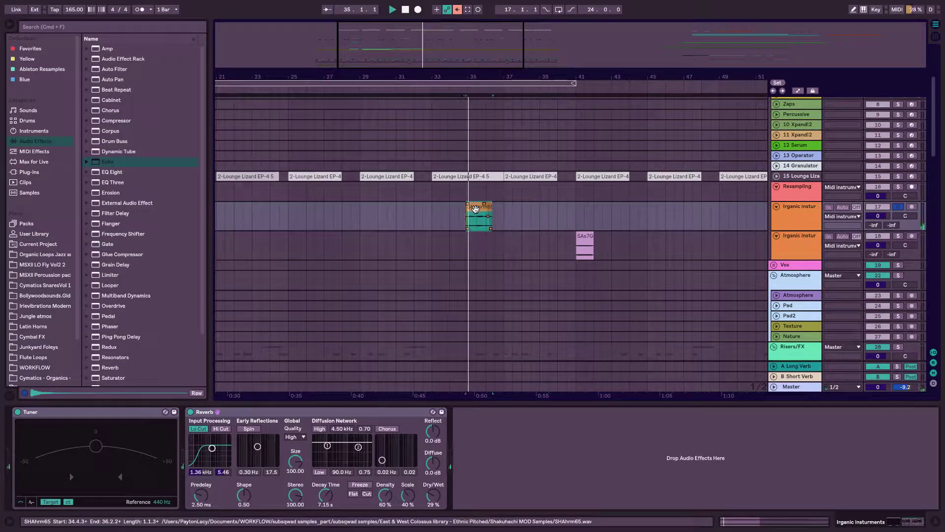
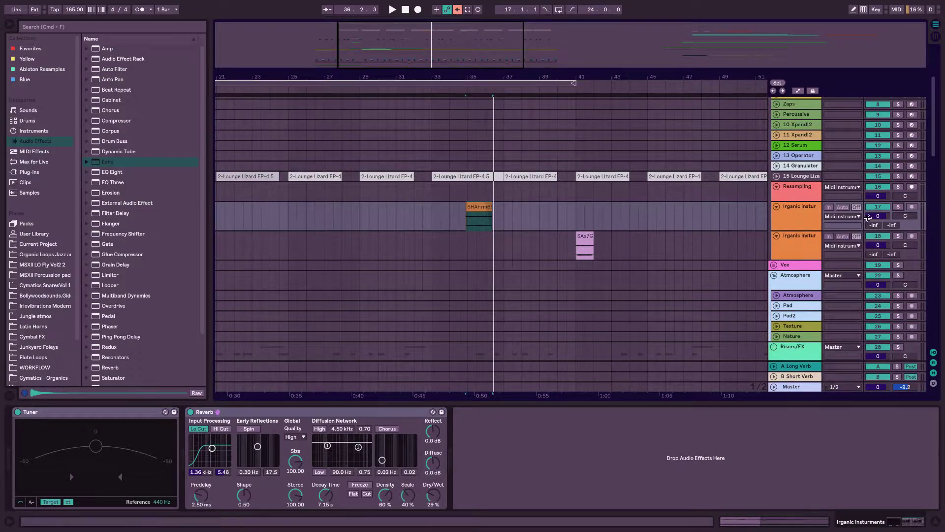
Replay the reverberated SHAhrm65 clip around bar 35 and the bars that follow it
key("space")
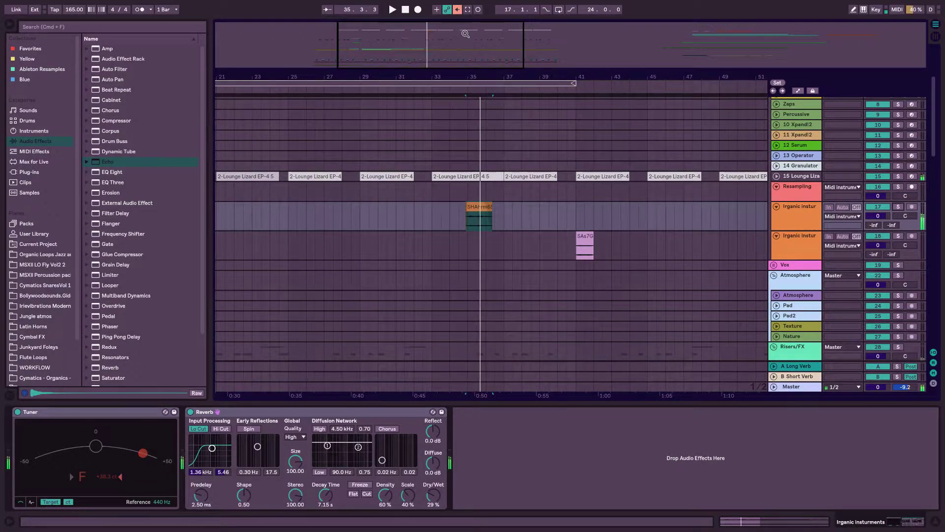
key("space")
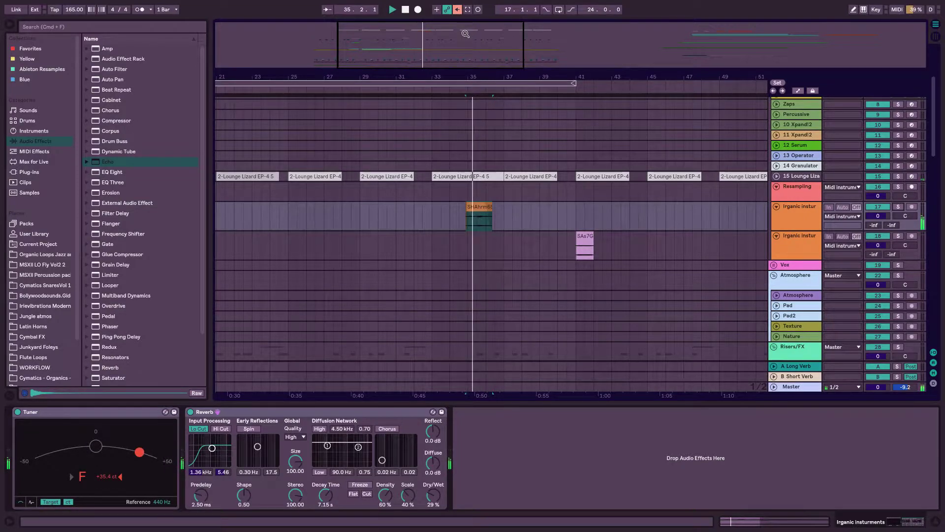
left_click(549, 215)
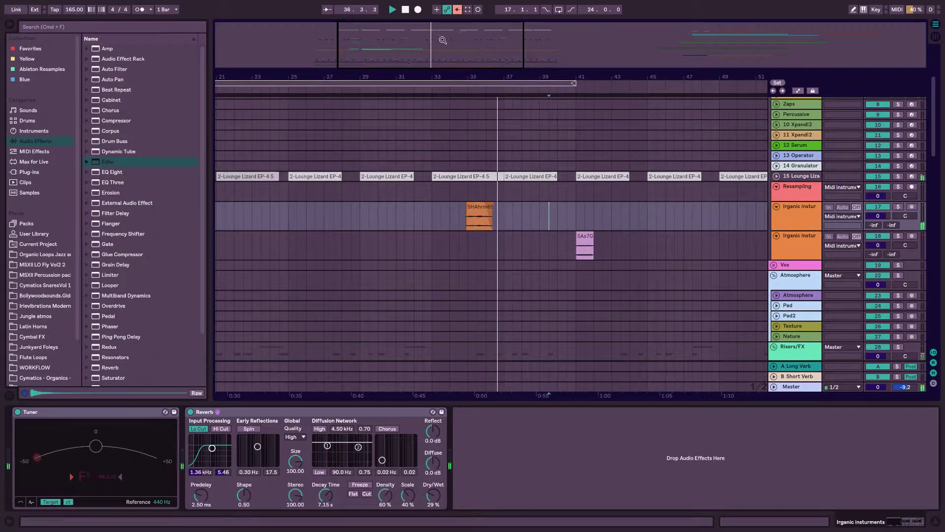
Audition the DDKLEGVIB6101 Duduk clip at bar 85 with its Irganic insturments track soloed
mouse_move(441, 39)
left_mouse_down()
mouse_move(438, 10)
mouse_move(519, 45)
left_mouse_up()
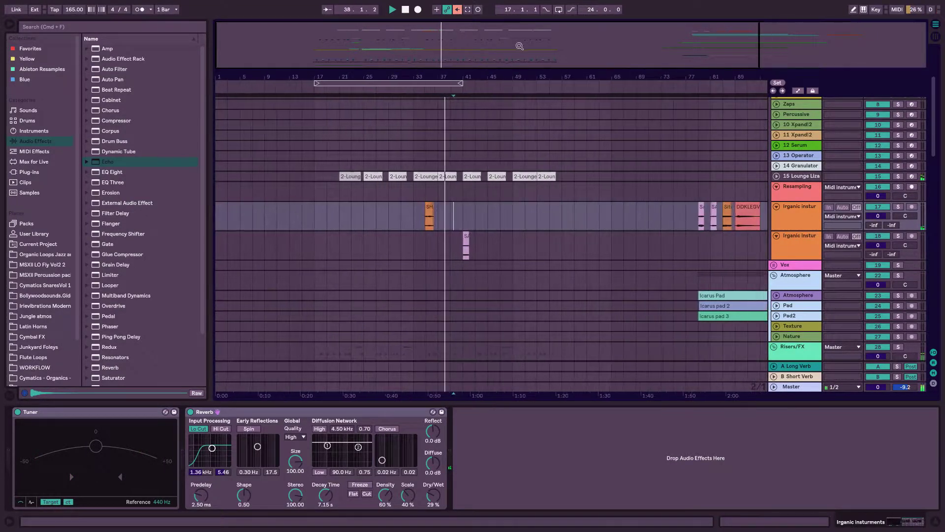
scroll(531, 228, "up", 1)
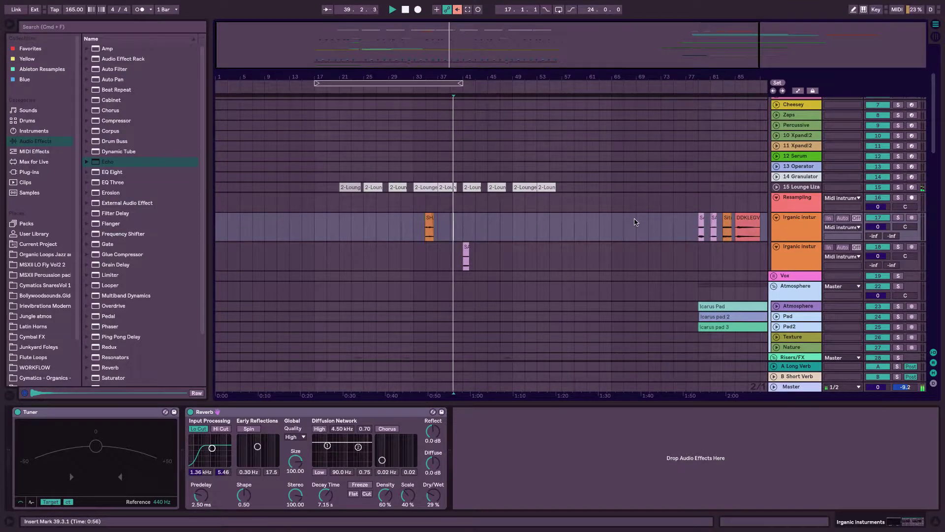
left_click(746, 223)
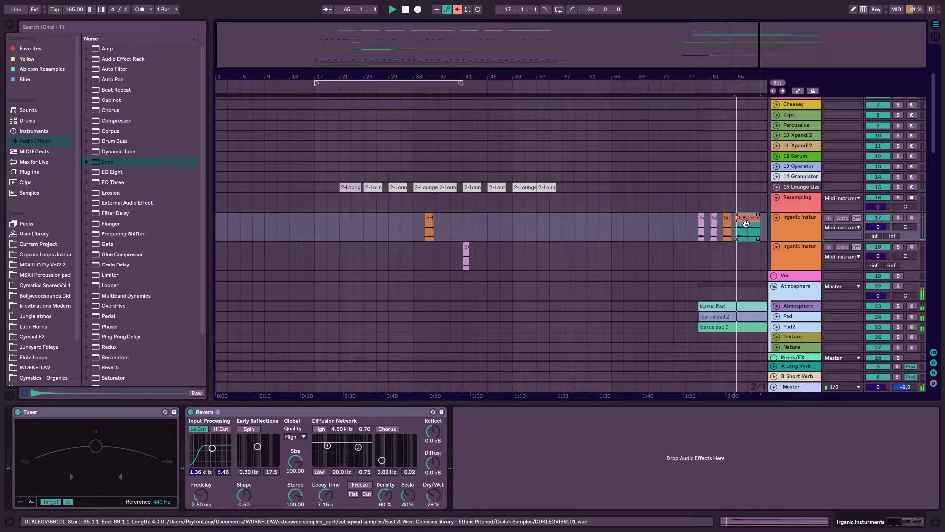
left_click(899, 218)
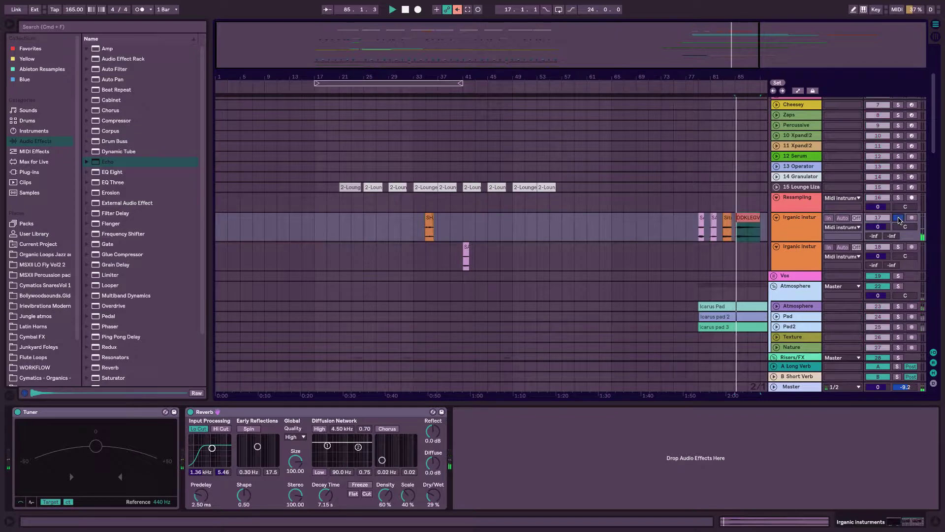
left_click(738, 219)
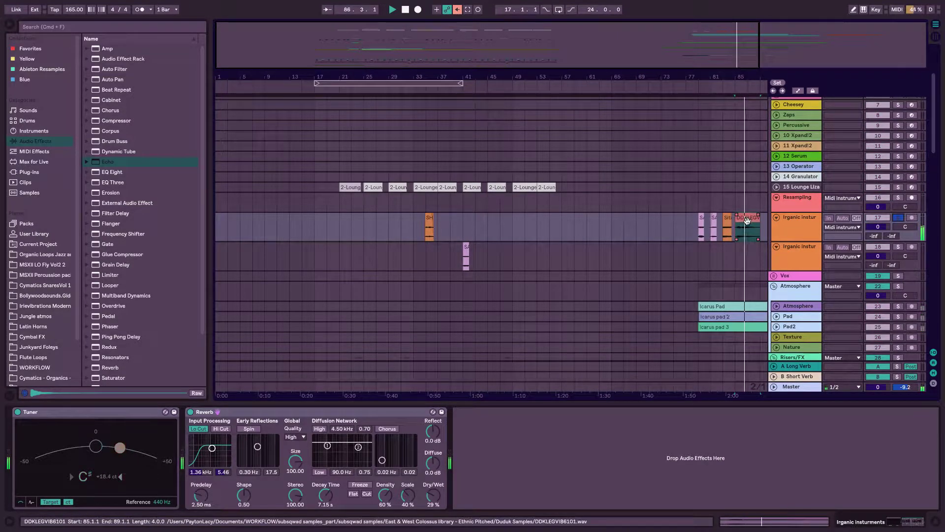
Move the DDKLEGVIB6101 clip from bar 85 to bar 49 and play it there in the full mix
key("space")
left_click_drag(746, 221, 522, 224)
key("space")
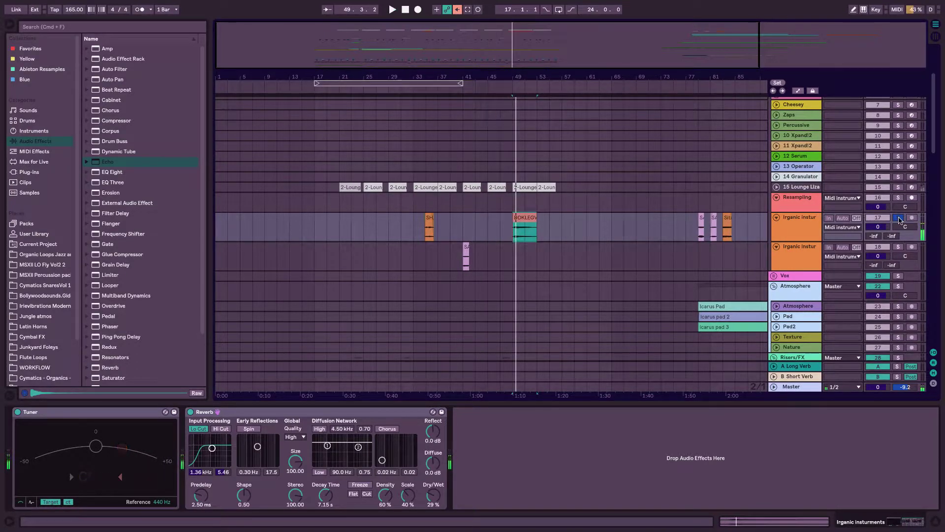
Lower the DDKLEGVIB6101 clip's gain to -21.7 dB, shift its start to about 48.3.4 and replay it
scroll(449, 158, "up", 6)
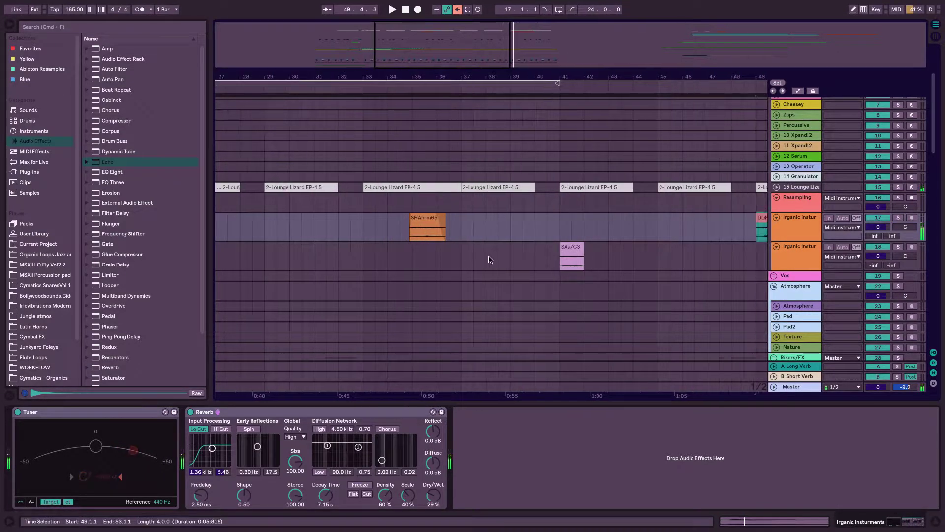
scroll(316, 284, "right", 9)
scroll(316, 284, "down", 1)
left_click(747, 520)
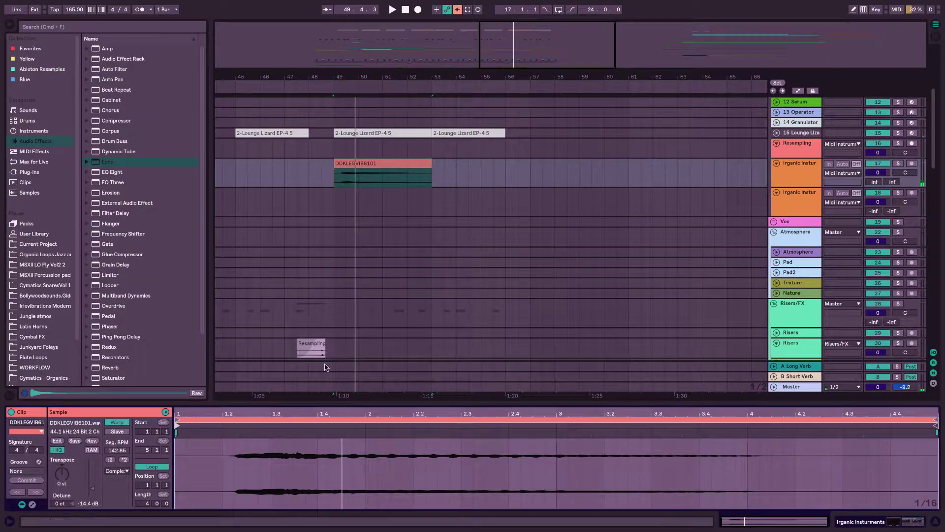
left_click_drag(92, 488, 92, 491)
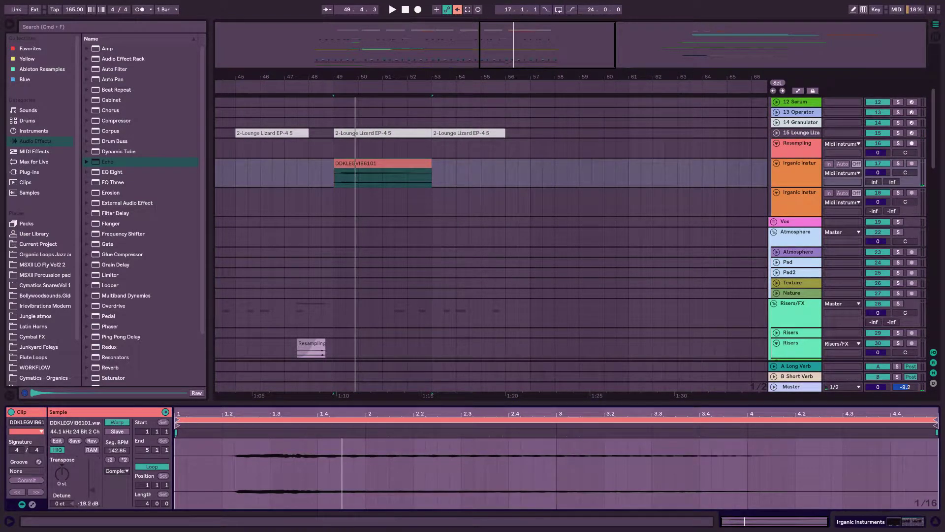
left_click_drag(363, 163, 350, 171)
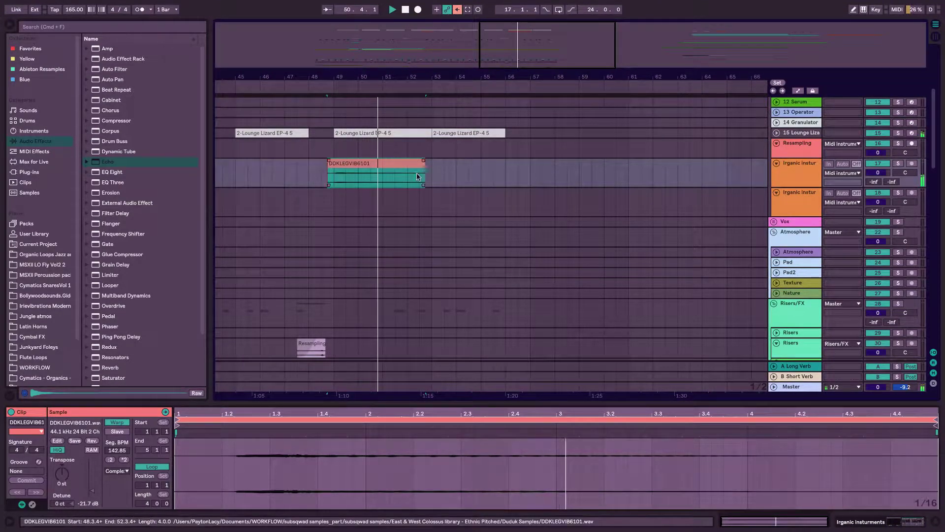
left_click(457, 172)
Stop playback and look over the instrument, atmosphere and riser tracks of the arrangement up to bar 57
left_click_drag(461, 38, 413, 88)
left_click_drag(321, 169, 408, 158)
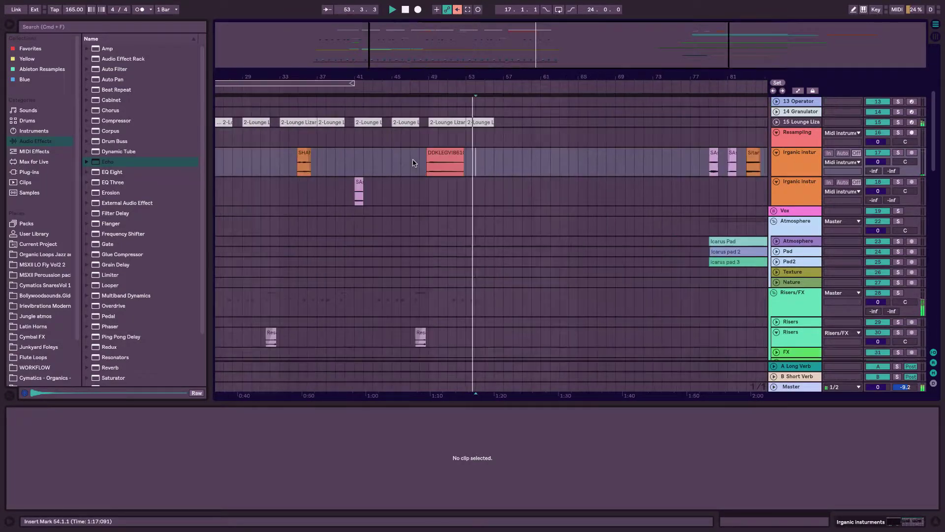
left_click_drag(279, 123, 377, 178)
key("space")
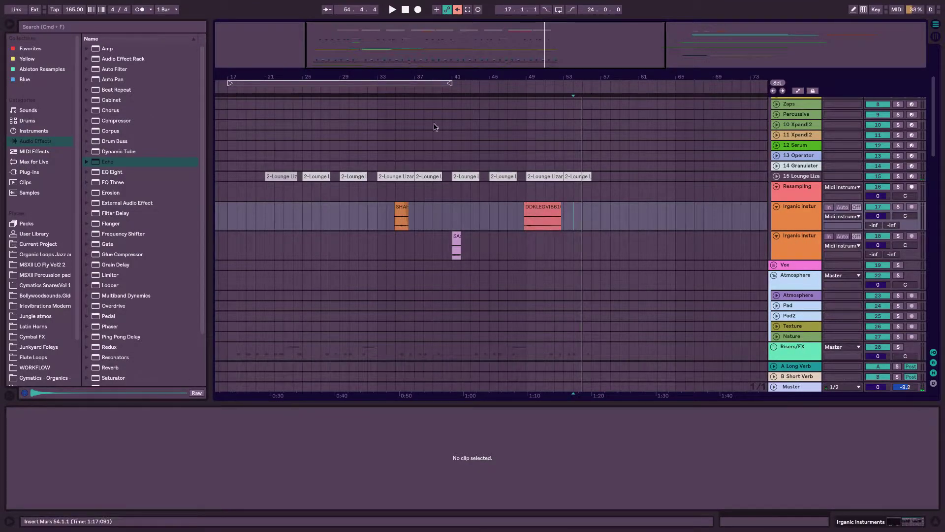
left_click_drag(438, 37, 466, 50)
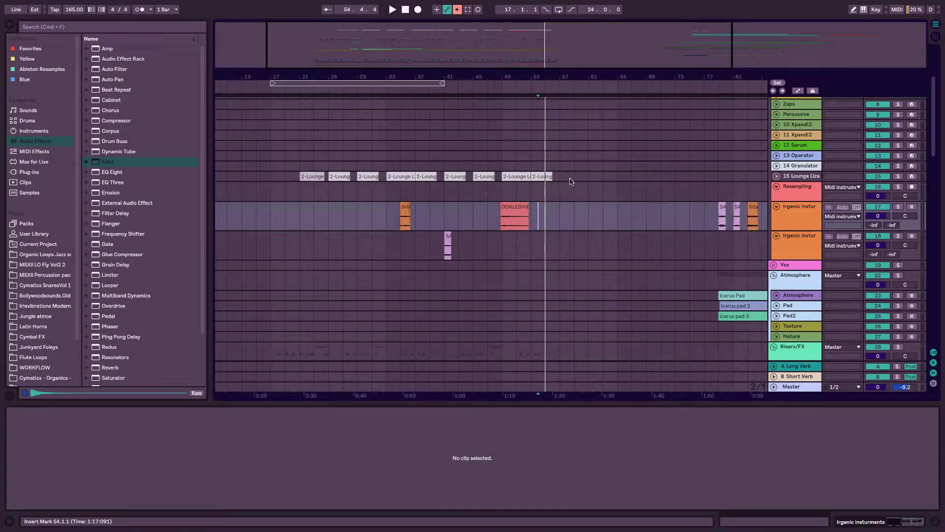
scroll(562, 216, "down", 5)
scroll(563, 216, "left", 3)
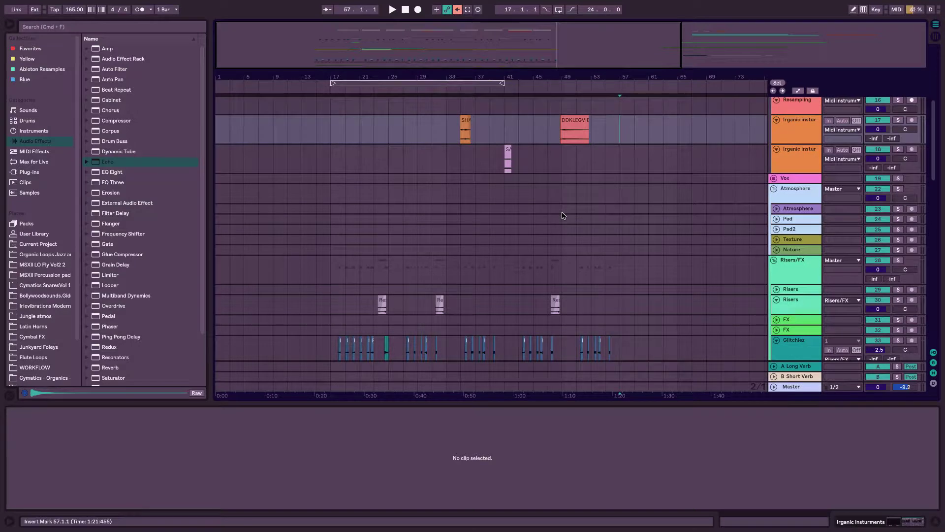
scroll(563, 215, "up", 3)
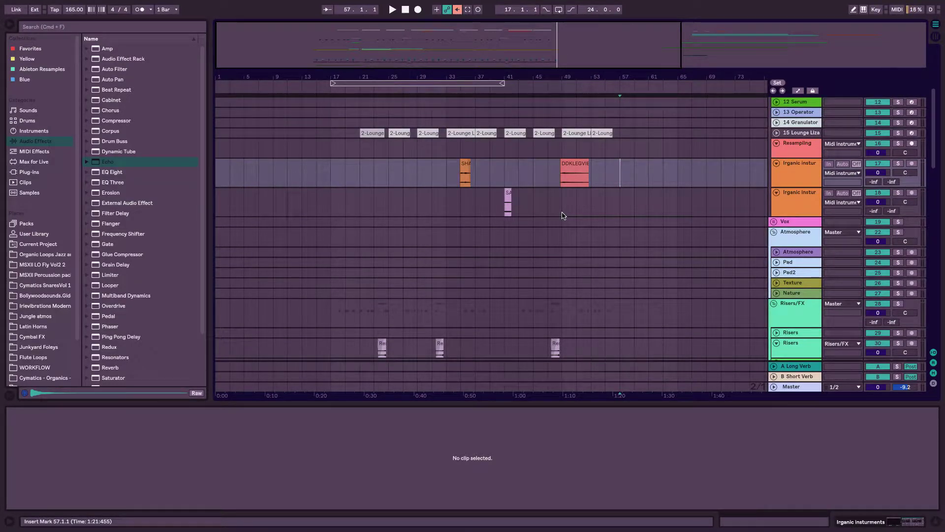
scroll(563, 216, "up", 1)
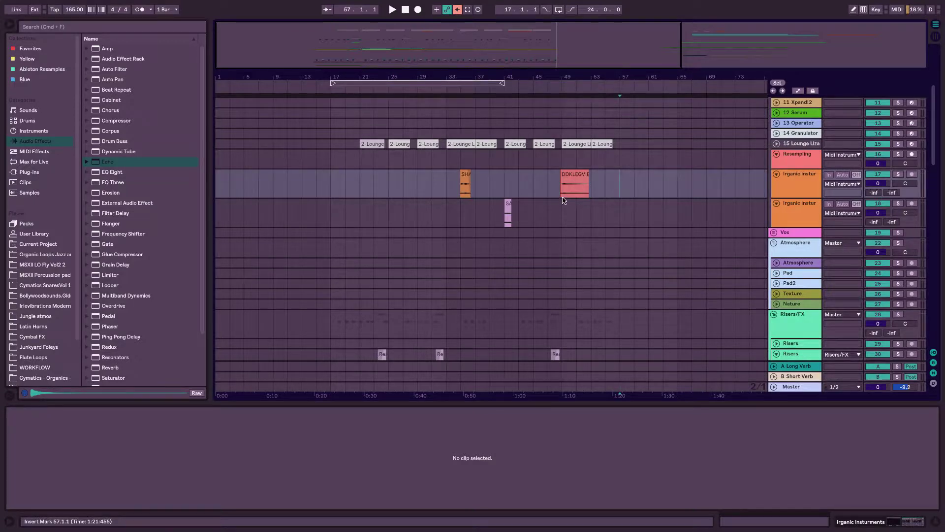
Examine the synth, hat, crash, ride and drum tracks between bars 17 and 57 for parts that need variation
left_click(590, 223)
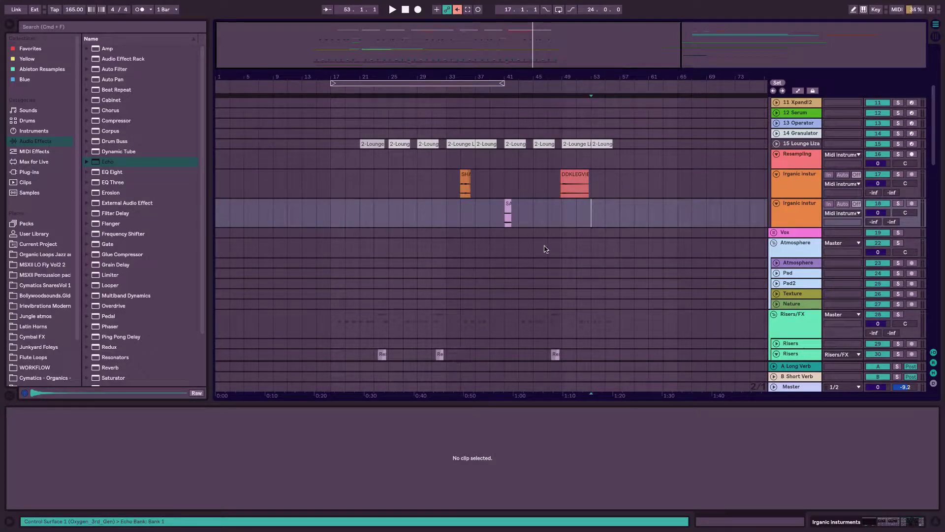
scroll(610, 165, "up", 1)
scroll(621, 166, "up", 10)
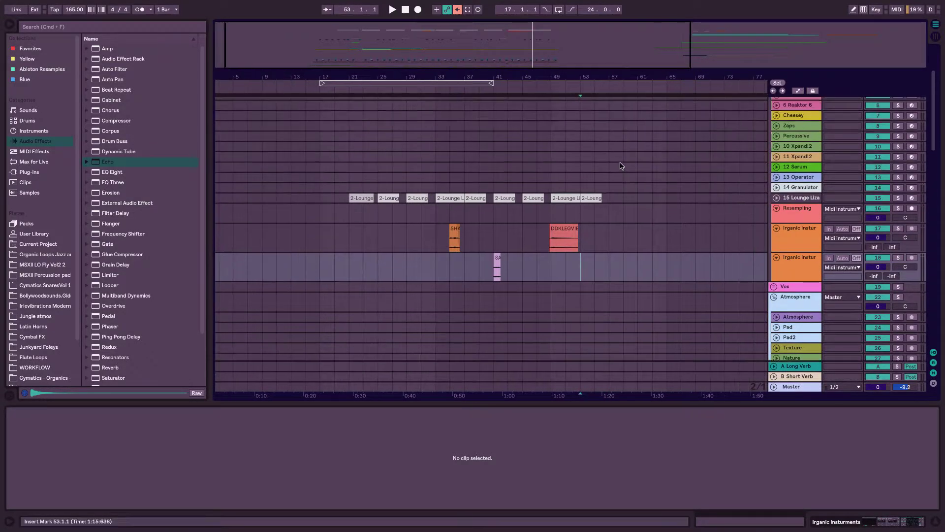
scroll(621, 166, "down", 15)
scroll(621, 166, "right", 3)
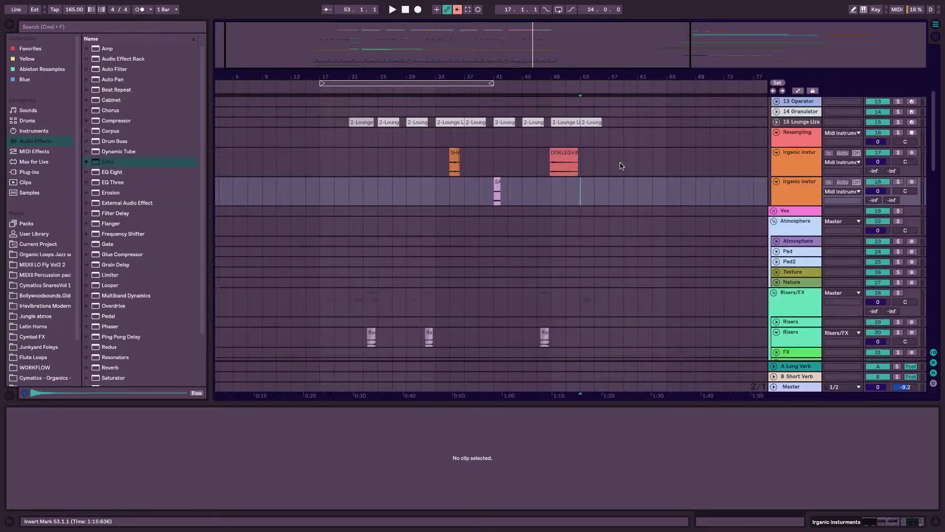
scroll(619, 167, "down", 12)
scroll(619, 168, "left", 3)
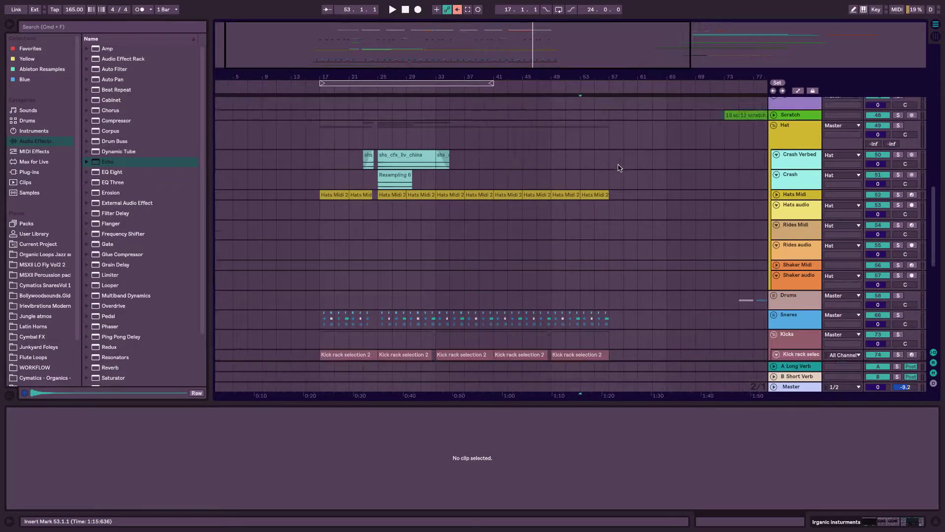
scroll(619, 169, "up", 14)
scroll(618, 168, "left", 1)
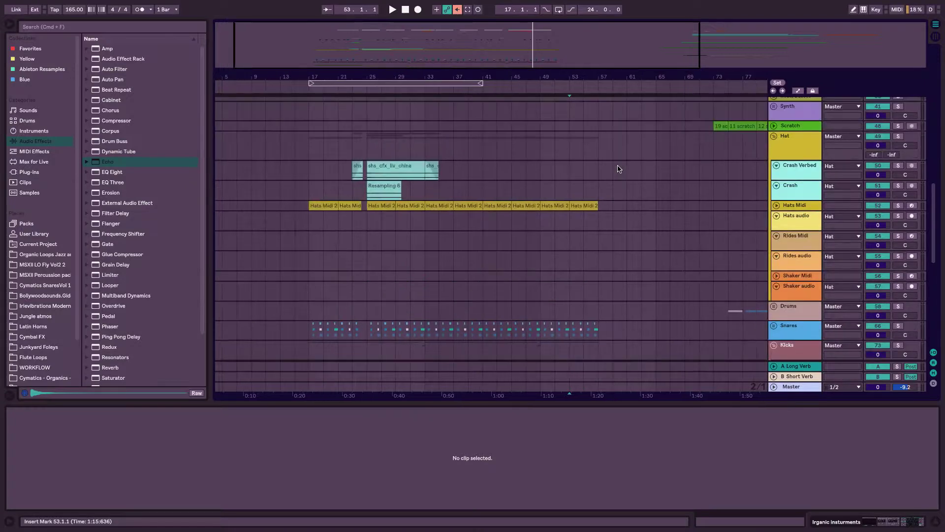
scroll(622, 177, "down", 8)
scroll(621, 178, "right", 1)
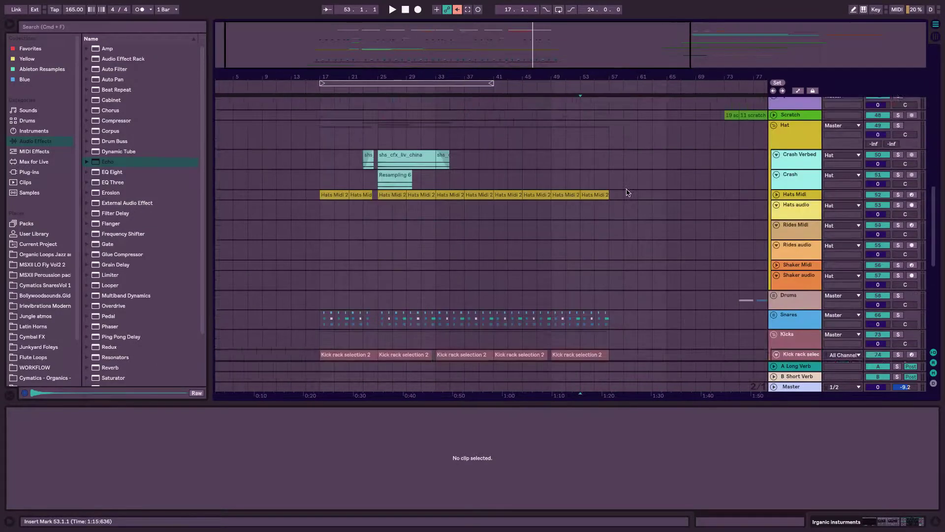
Arm the Rides Midi track, show its Drum Rack and preview the Ride-SessionDry-Stick-Mid-Soft pad
left_click(808, 221)
left_click(912, 215)
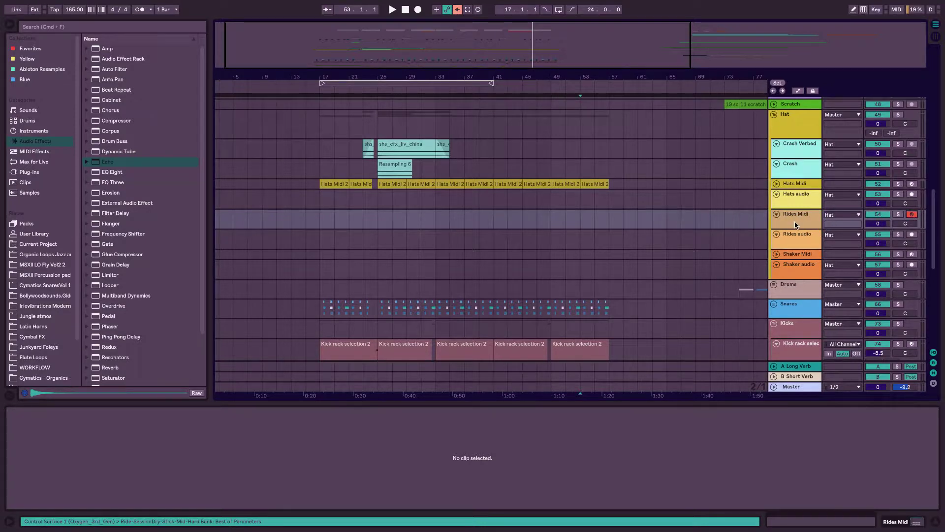
left_click(901, 522)
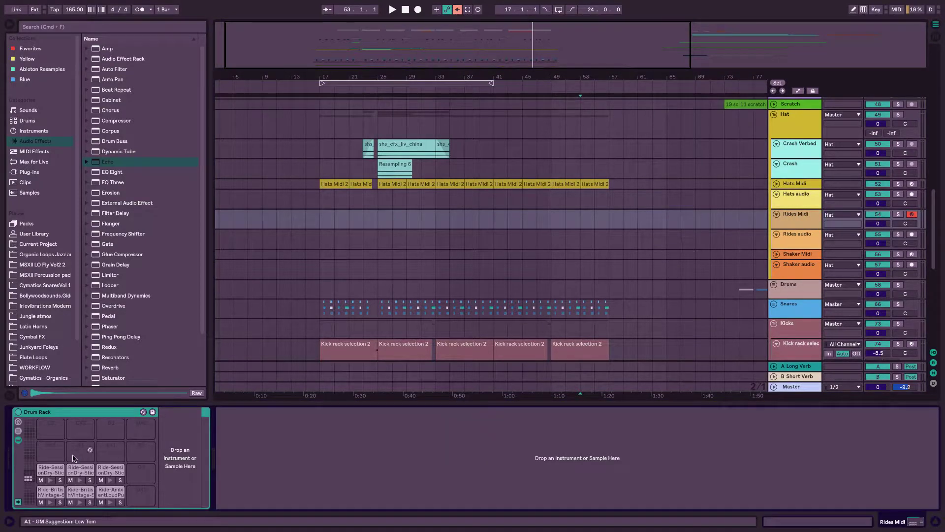
left_click(50, 481)
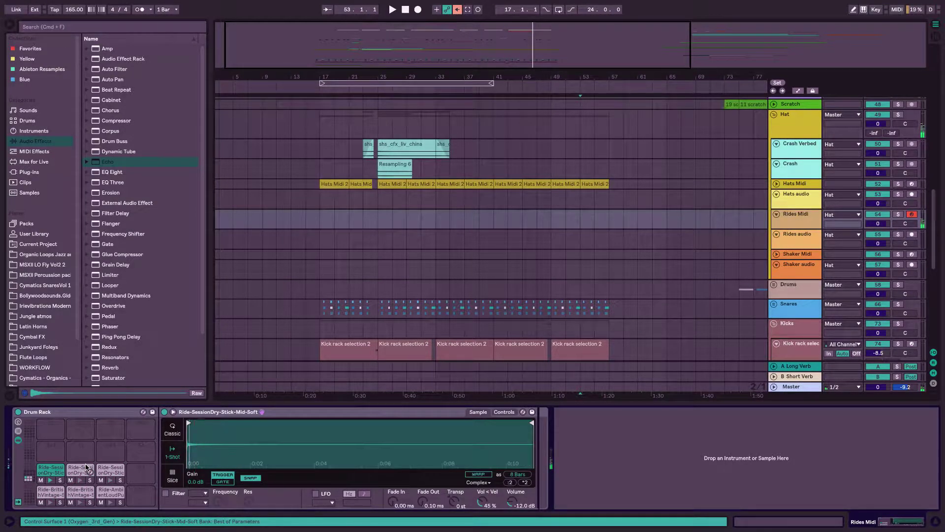
Rehearse the ride over the playing arrangement and record a ride part on Rides Midi from bar 39 to about bar 49
left_click(424, 90)
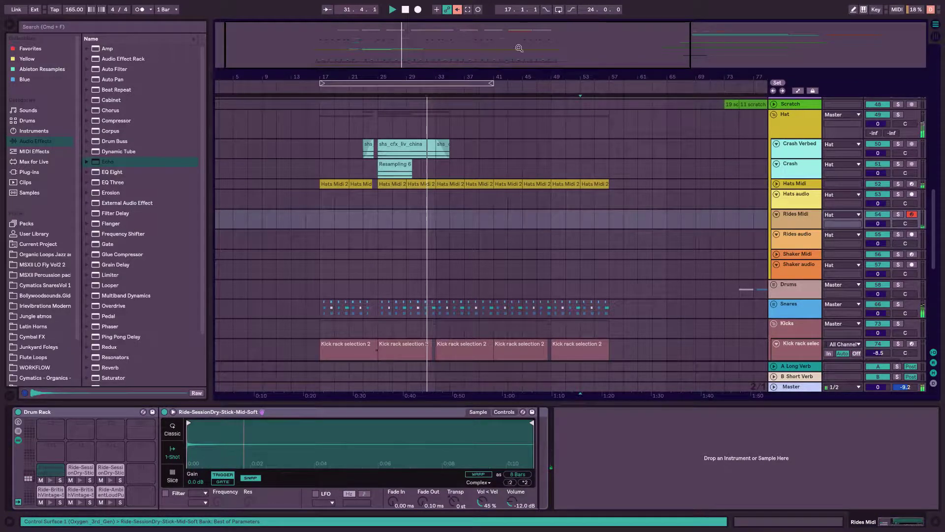
left_click_drag(520, 46, 522, 45)
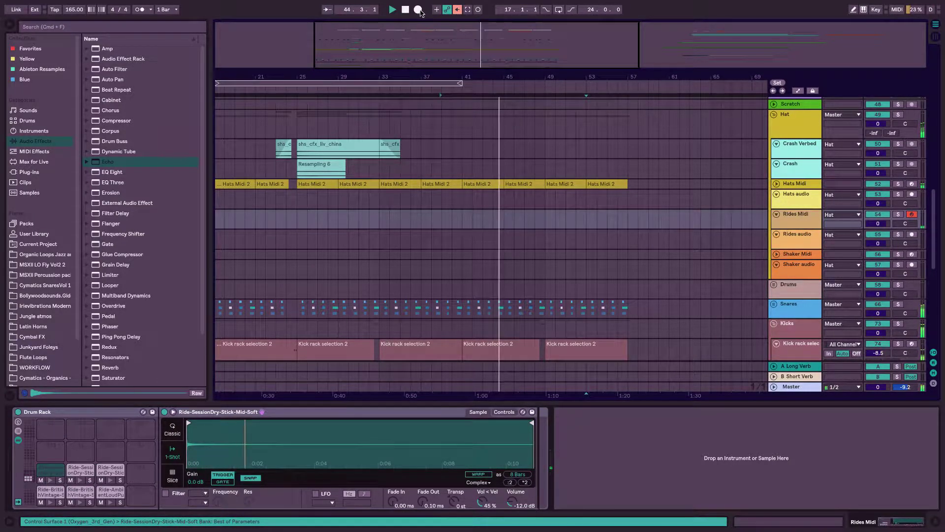
left_click(431, 74)
key("F9")
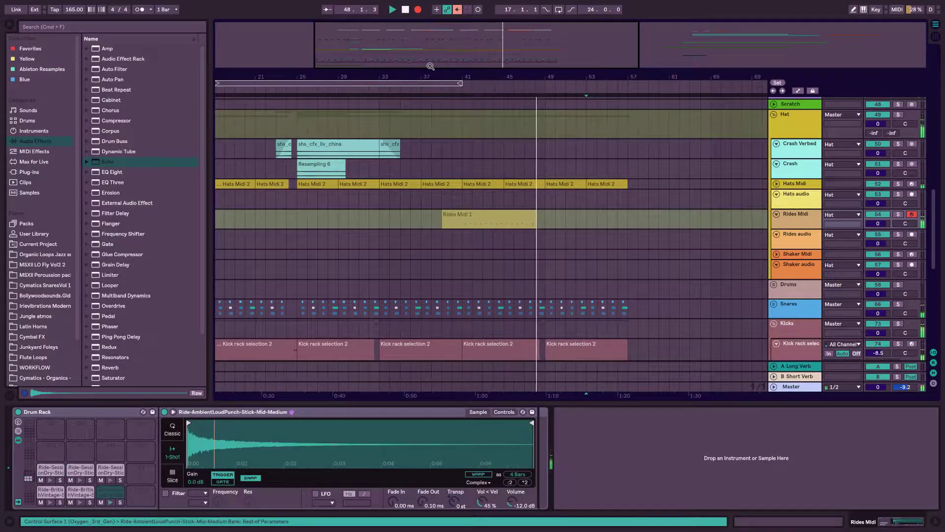
key("space")
Trim the start of the recorded Rides Midi 1 clip to 40.1.1
left_click(508, 214)
left_click(442, 214)
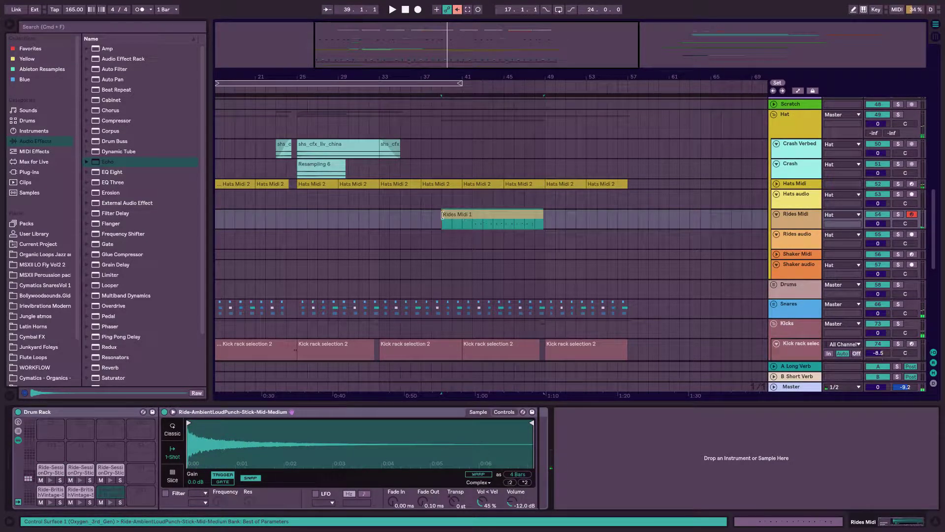
left_click_drag(445, 215, 453, 215)
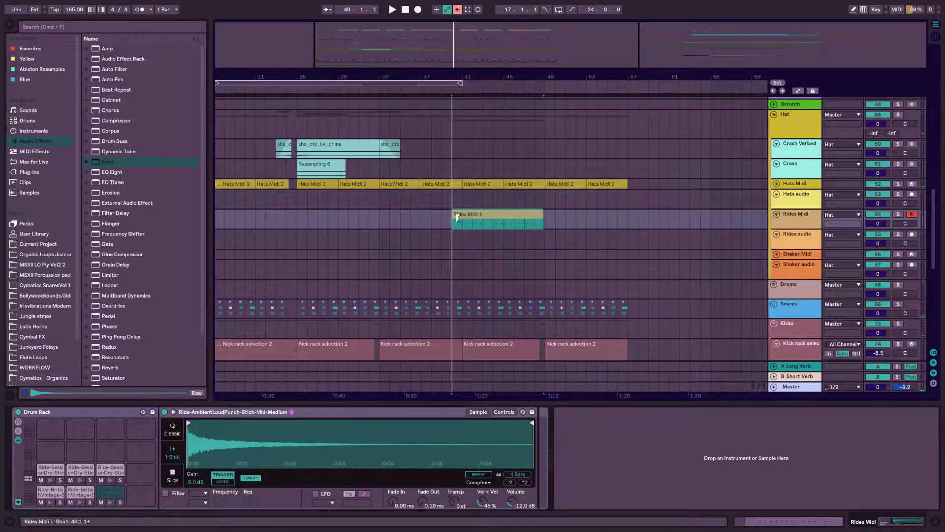
Show the Rides Midi 1 notes in an enlarged editor and delete the stray notes near the clip's end
left_click(754, 522)
left_click_drag(575, 329, 575, 315)
left_click_drag(872, 417, 842, 401)
key("Delete")
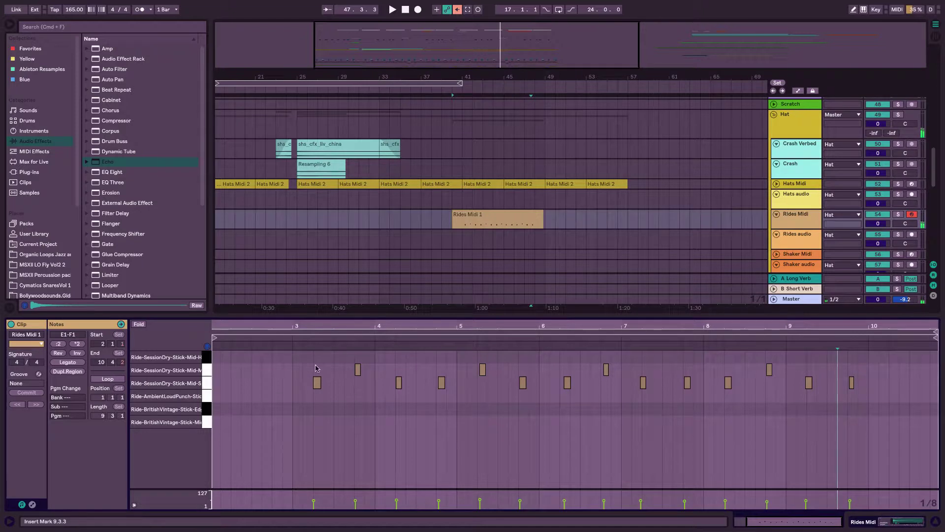
Alternate the ride notes' pitches, raising those at 5.4 and 7.4 to F1 and lowering those at 5.2, 6.4 and 8.4 to E1
left_click(523, 383)
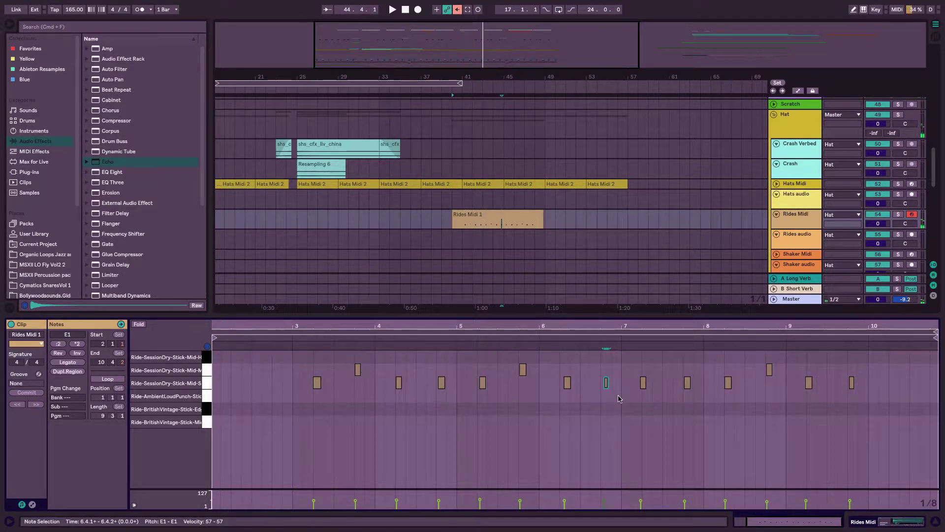
left_click(687, 383)
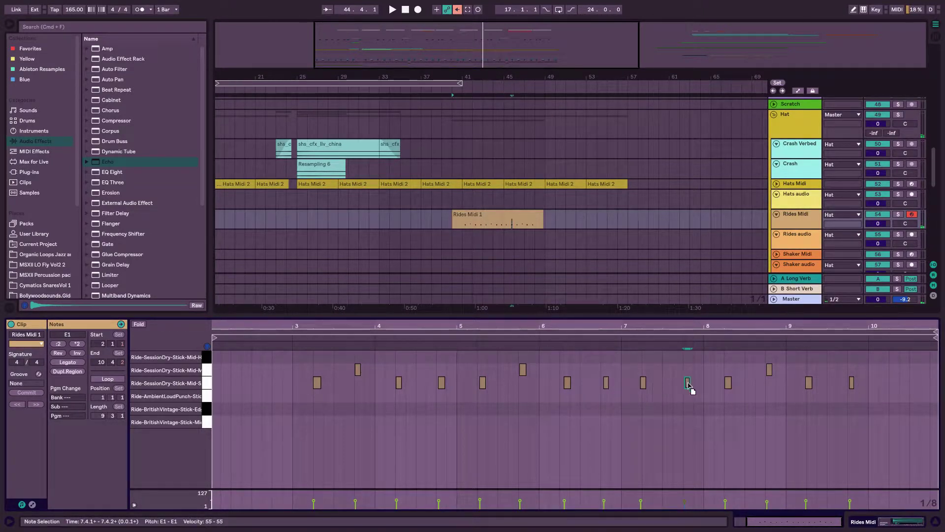
key("Up")
left_click(769, 370)
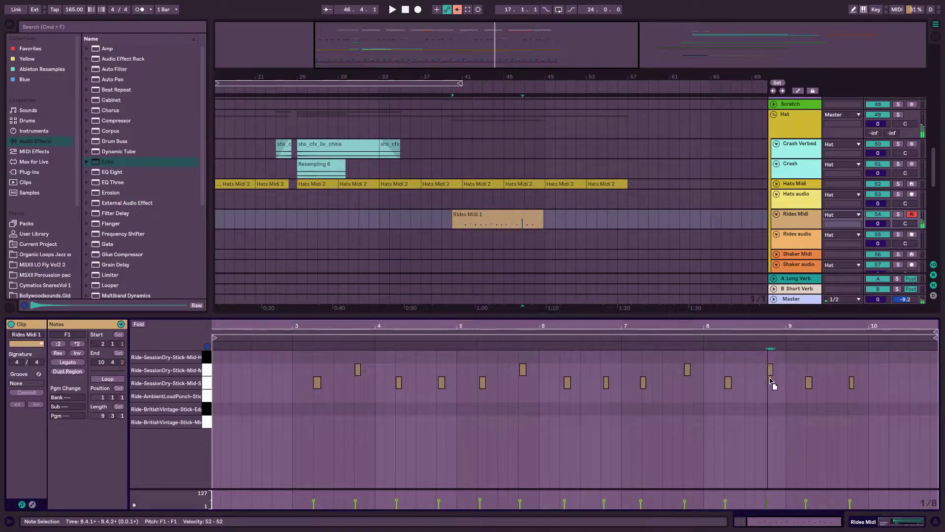
key("Down")
left_click(851, 383)
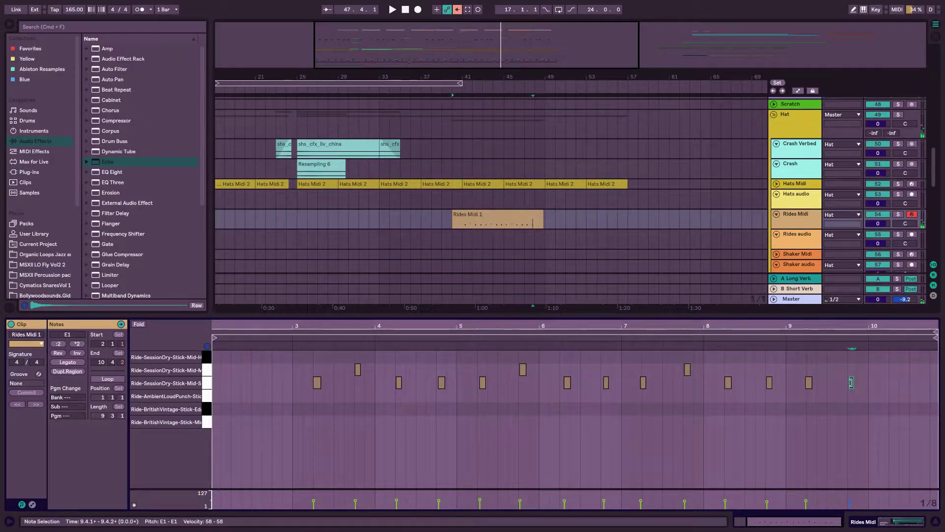
Raise the last ride note to F1, quantize all notes in the Rides Midi 1 clip and play the result
key("Up")
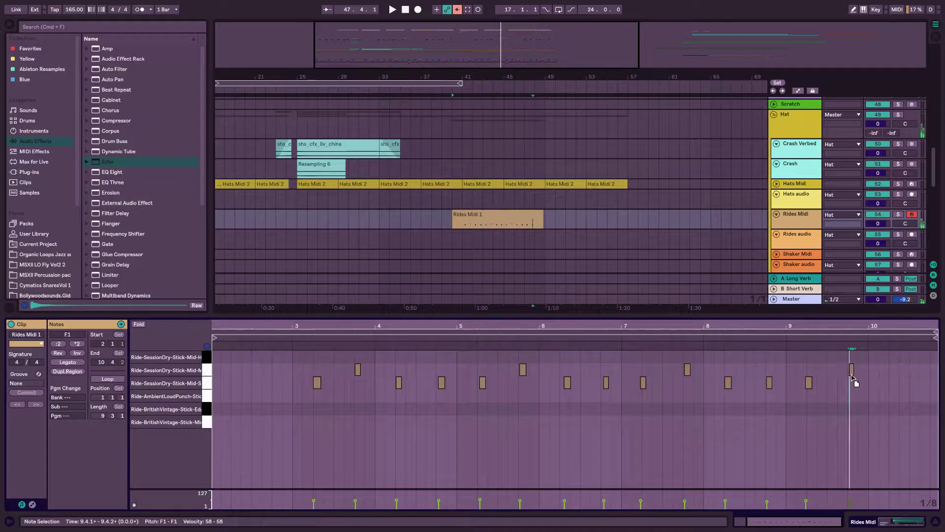
left_click_drag(853, 387, 295, 352)
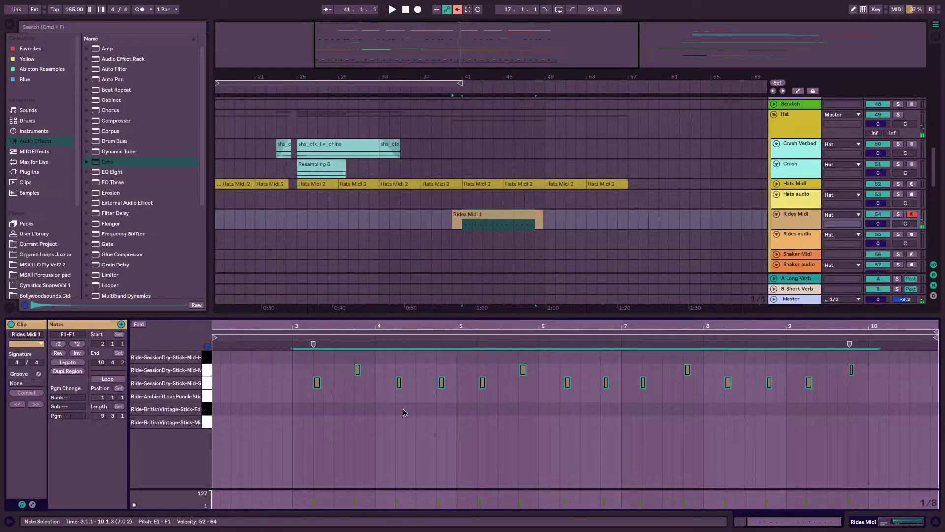
right_click(380, 405)
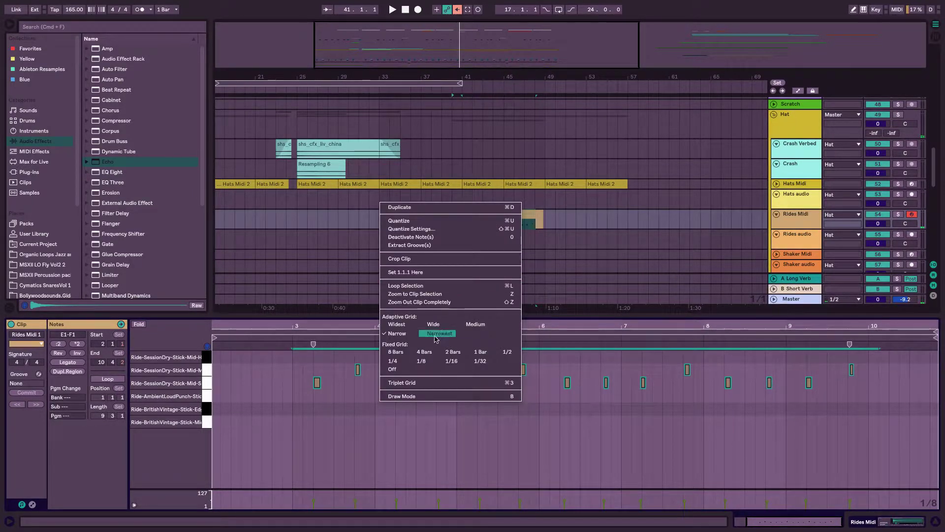
left_click(398, 221)
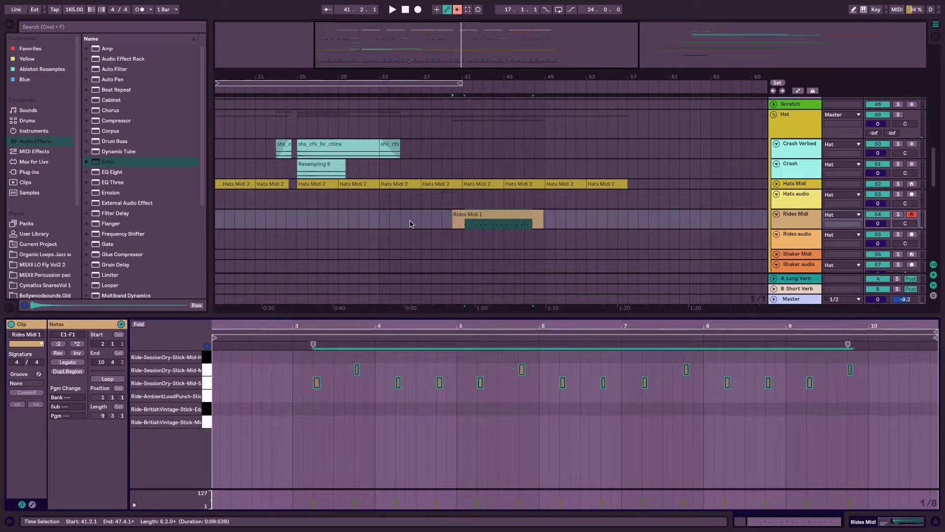
key("space")
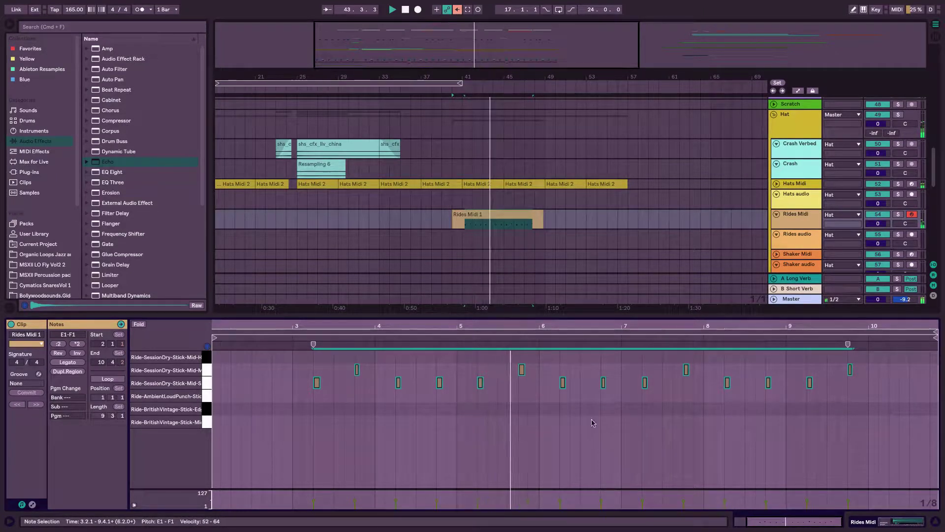
Extend the Rides Midi 1 clip's end to 49.1.1 and copy the last E1 ride note one bar later
left_click(576, 219)
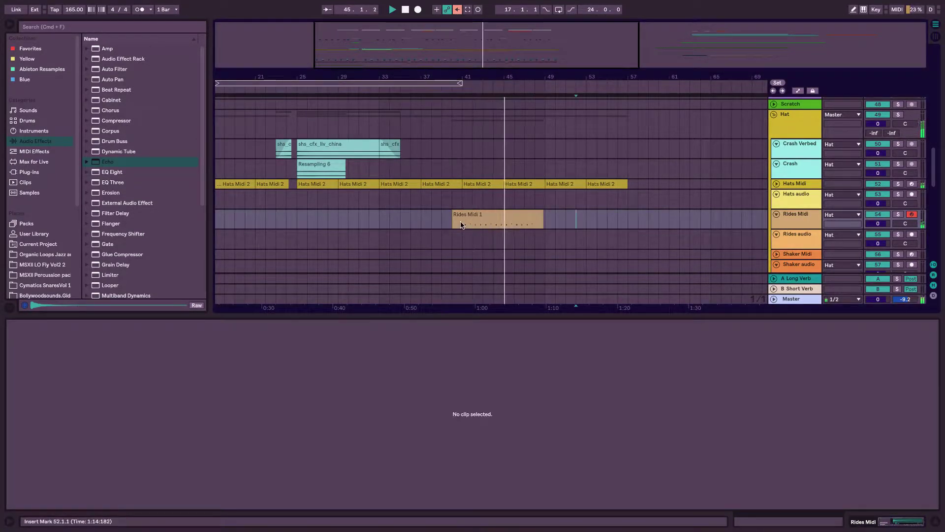
left_click(541, 216)
left_click_drag(540, 216, 542, 216)
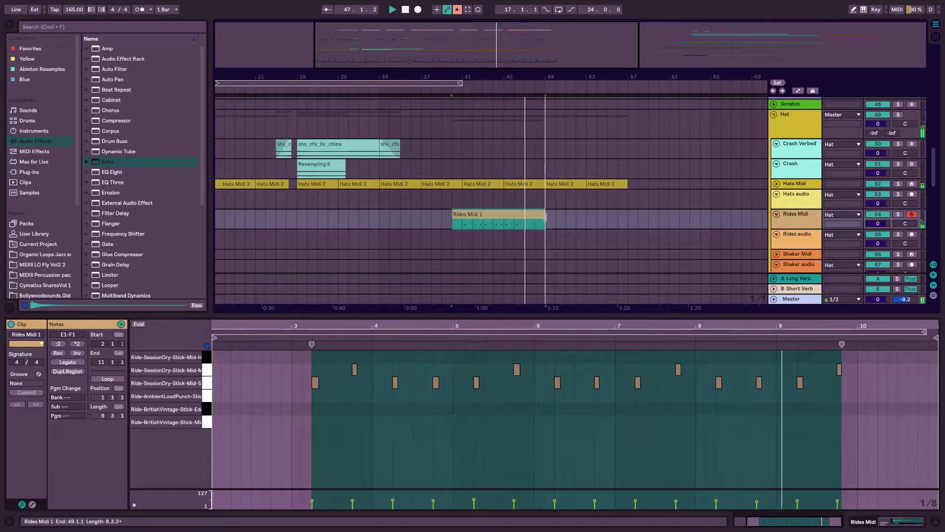
left_click(800, 383)
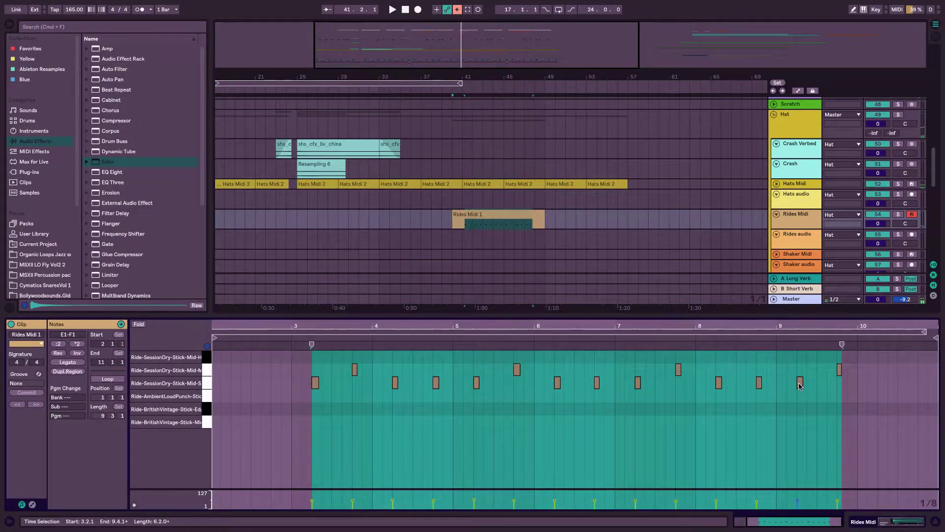
left_click_drag(800, 384, 881, 382)
key("space")
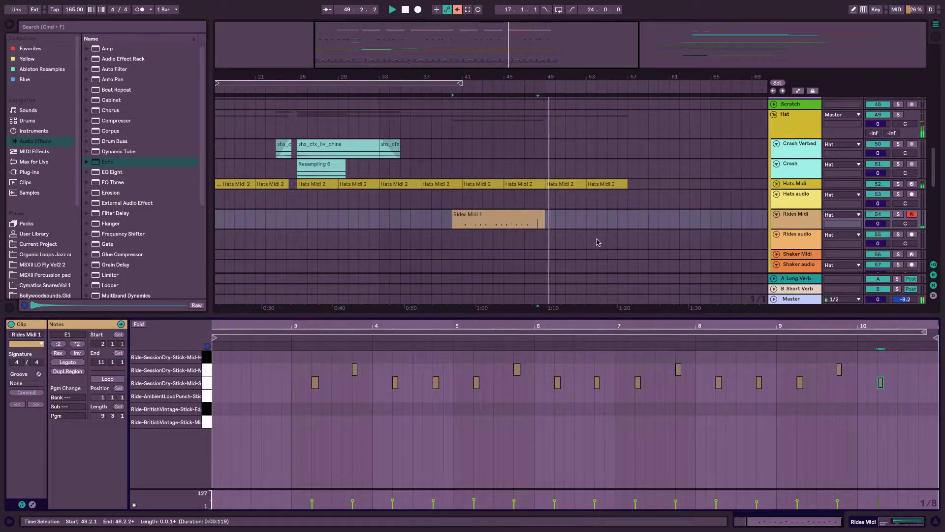
Stop playback and examine the arrangement from the MIDI instruments down to the basses, with the clip detail view hidden
left_click(586, 220)
scroll(586, 220, "up", 10)
scroll(527, 105, "up", 3)
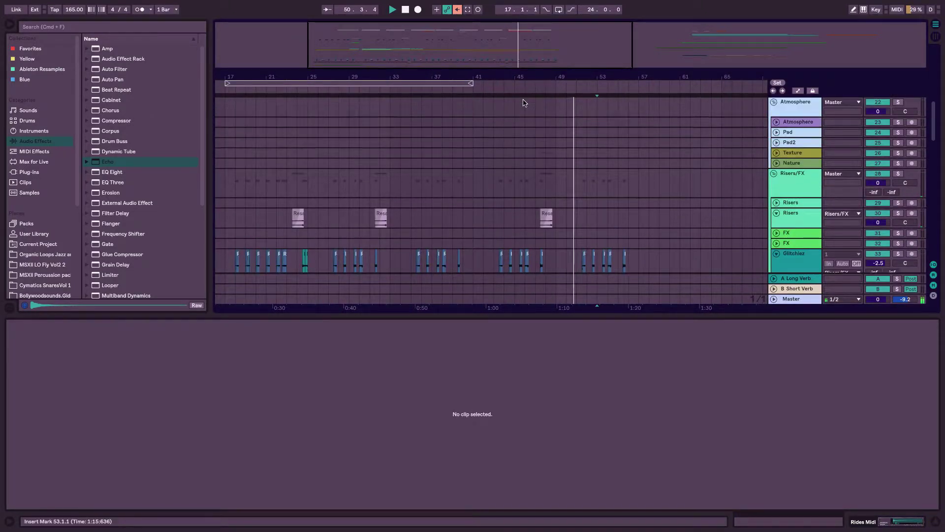
left_click_drag(523, 43, 488, 37)
scroll(557, 153, "up", 3)
key("space")
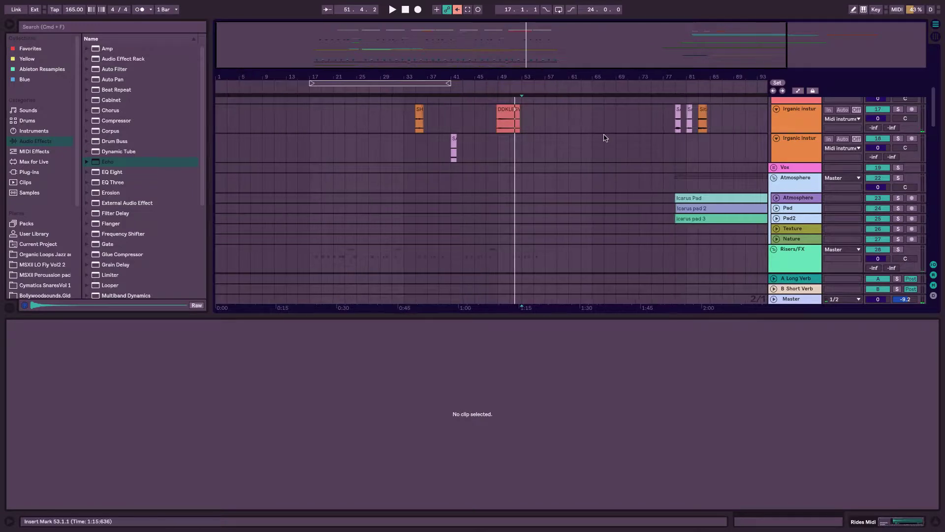
scroll(604, 138, "up", 4)
scroll(485, 222, "up", 2)
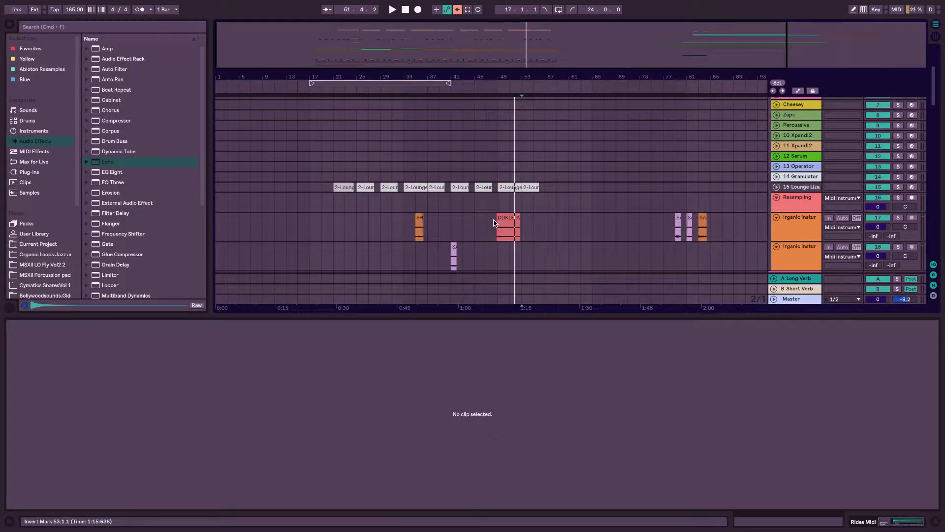
scroll(495, 222, "down", 15)
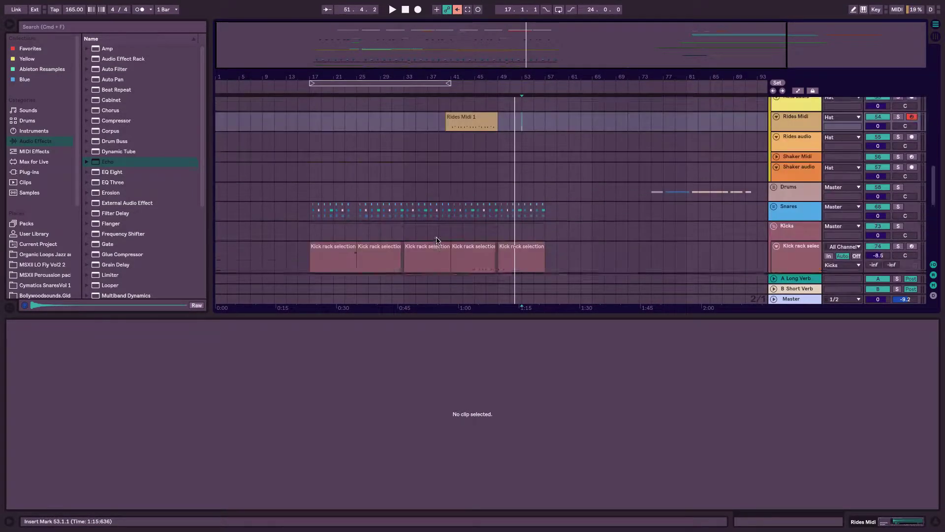
scroll(436, 240, "down", 2)
scroll(435, 210, "down", 1)
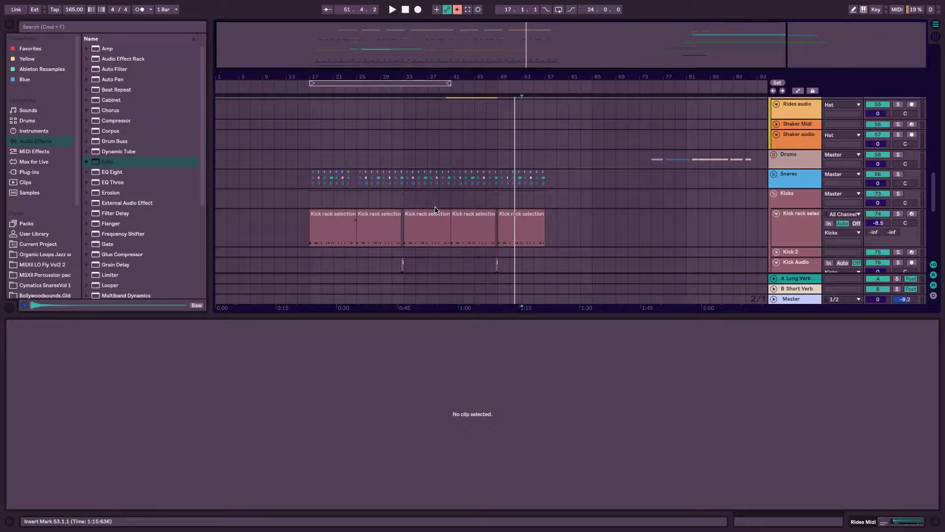
left_click_drag(524, 319, 523, 530)
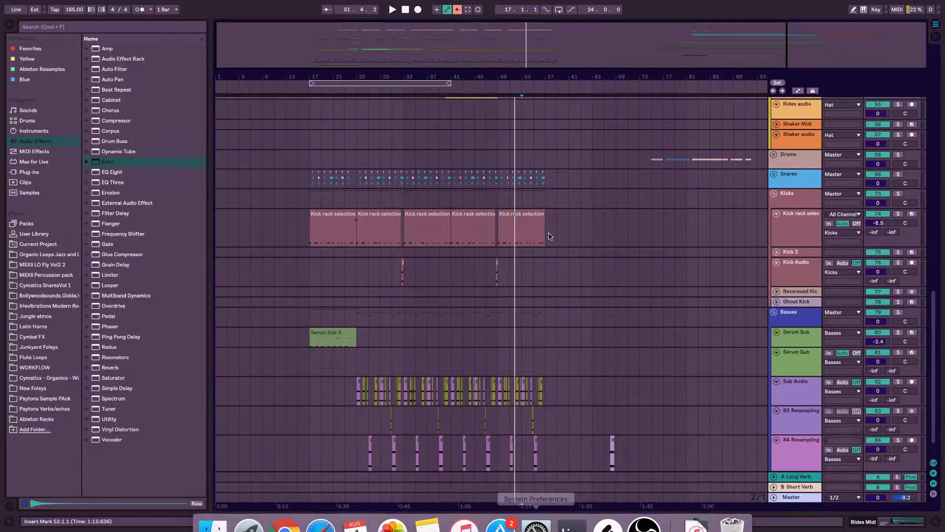
scroll(550, 236, "up", 15)
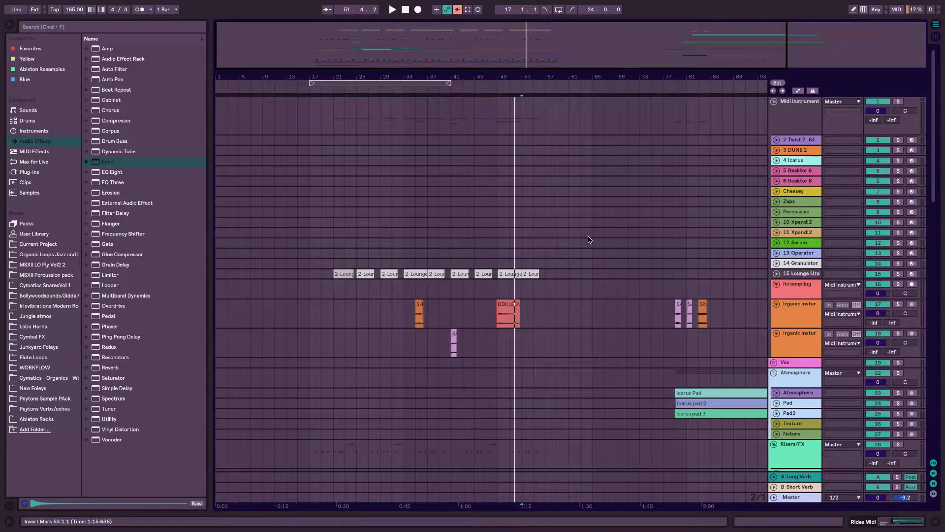
scroll(816, 222, "down", 3)
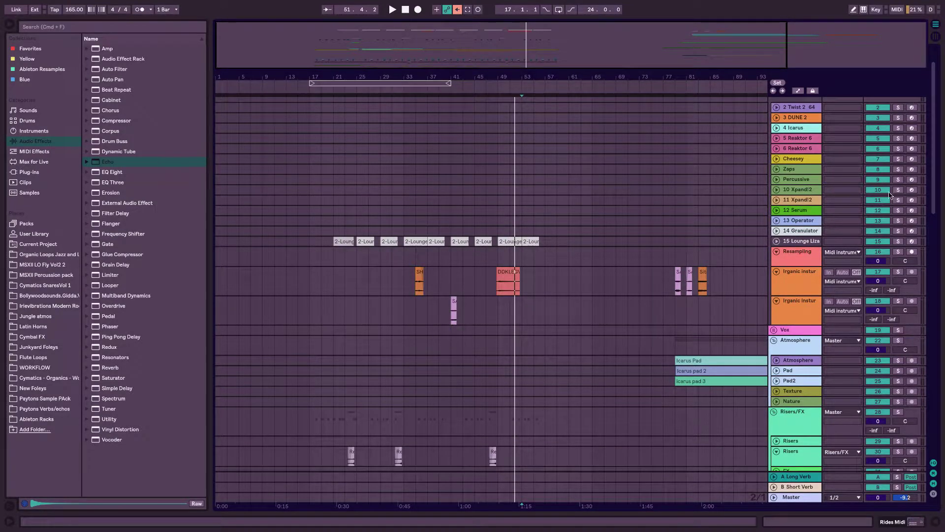
Arm the Zaps, 10 Xpand!2 and Percussive tracks in turn to audition their sounds and show the device chain
left_click(911, 170)
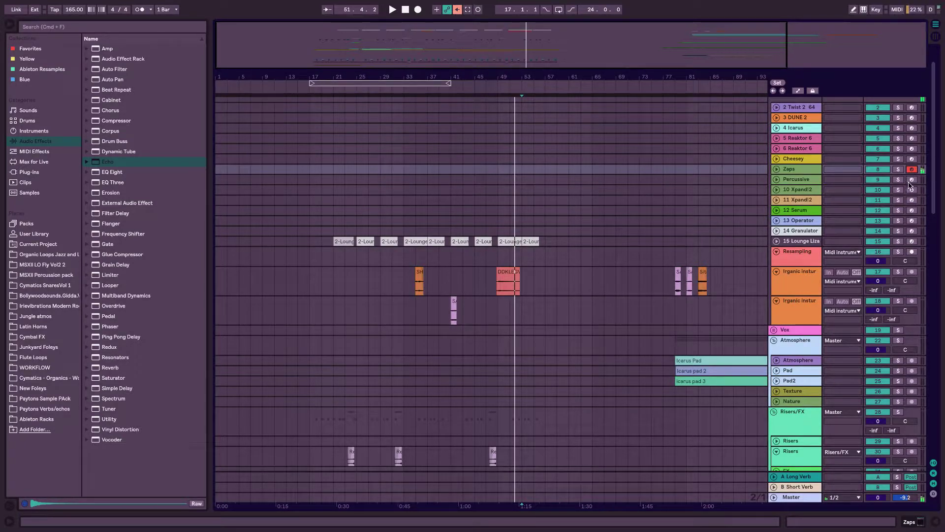
left_click(912, 190)
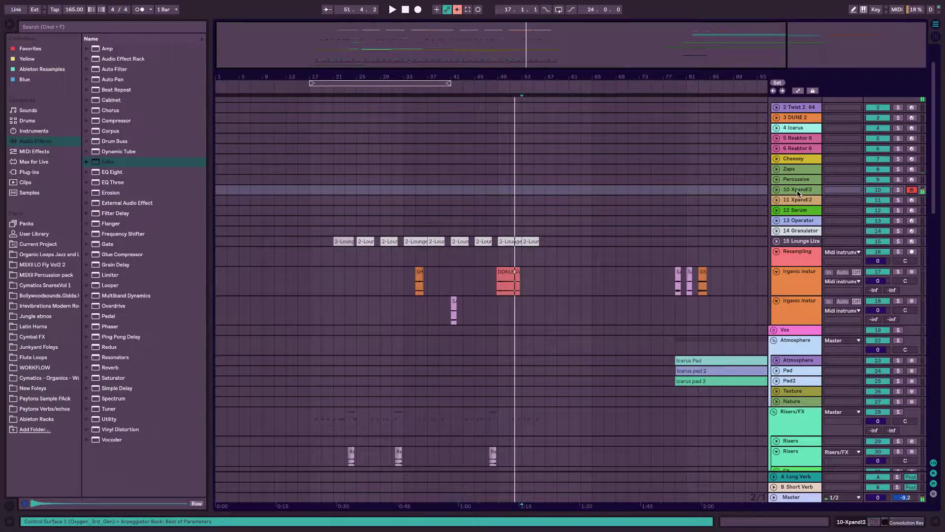
left_click(857, 523)
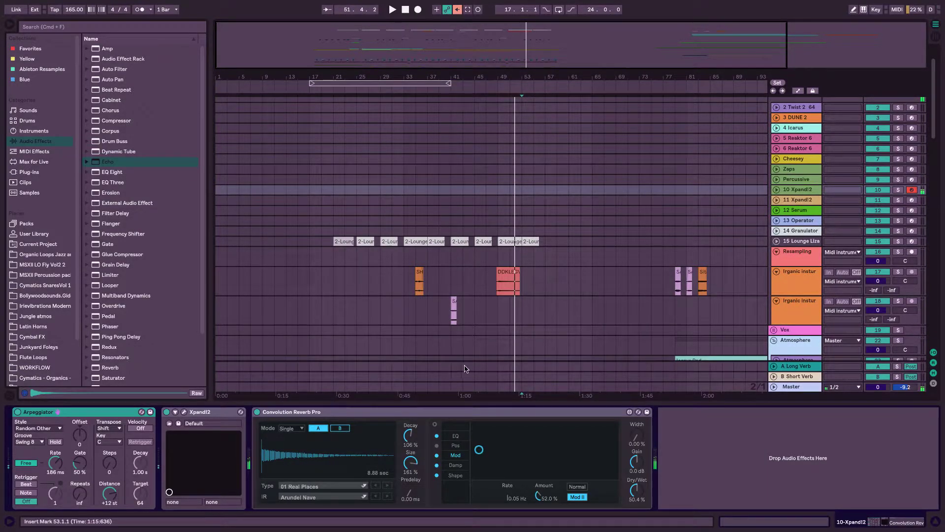
left_click(911, 179)
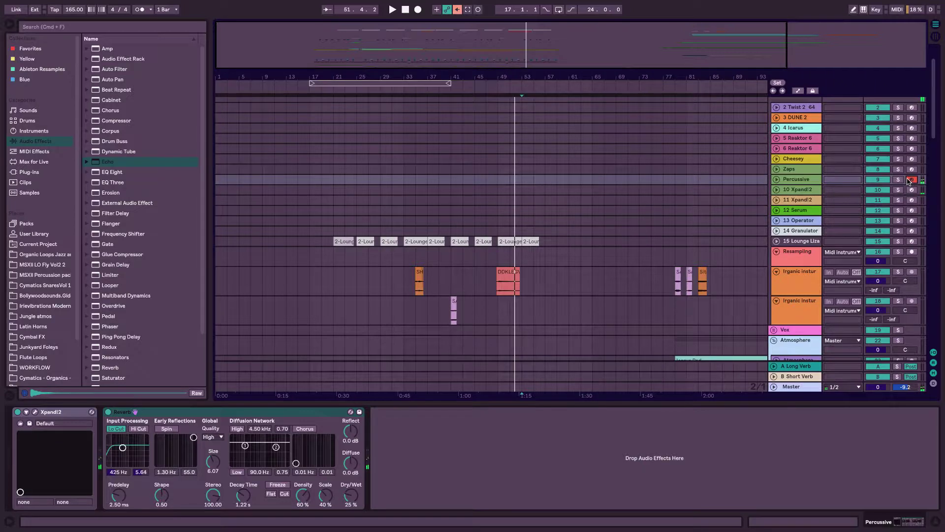
Load the Shamisen+ sound from 020 Ethnic into part A of the 10 Xpand!2 instrument and arm its track
left_click(798, 191)
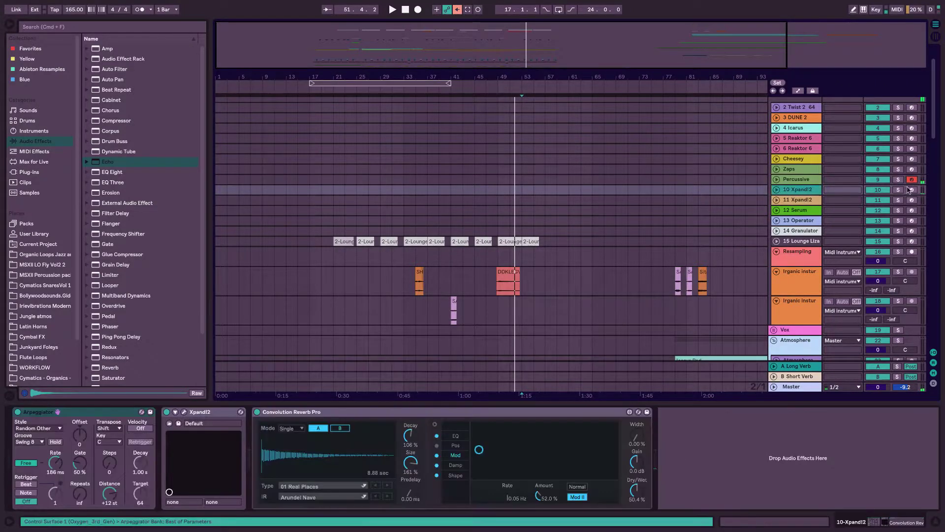
left_click(184, 412)
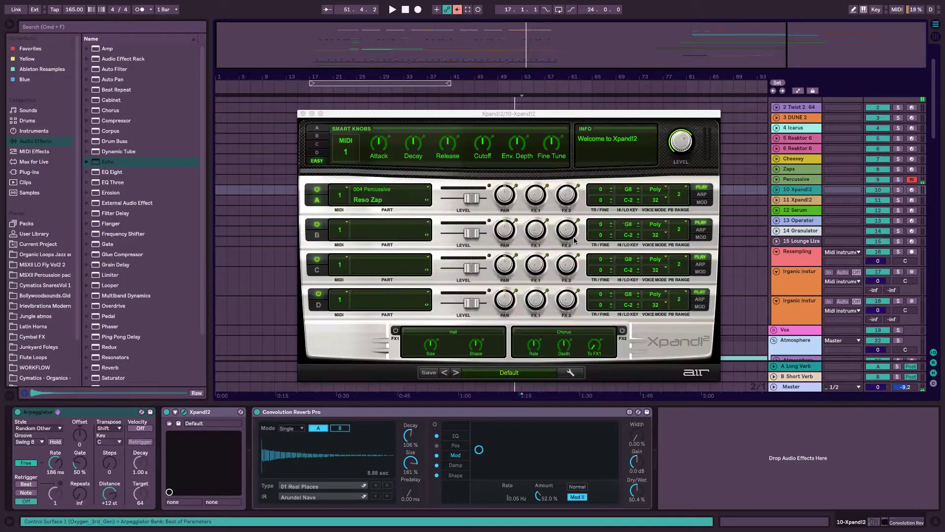
left_click(419, 194)
mouse_move(395, 318)
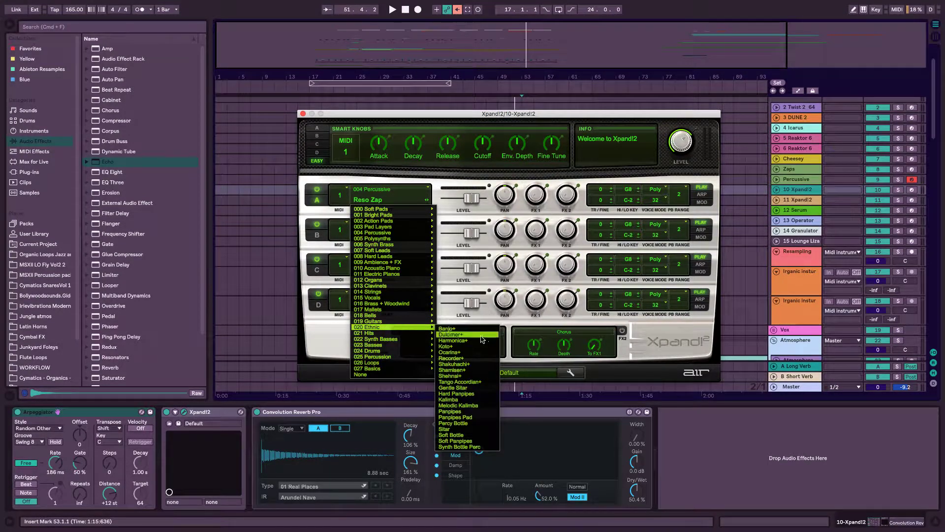
left_click(472, 369)
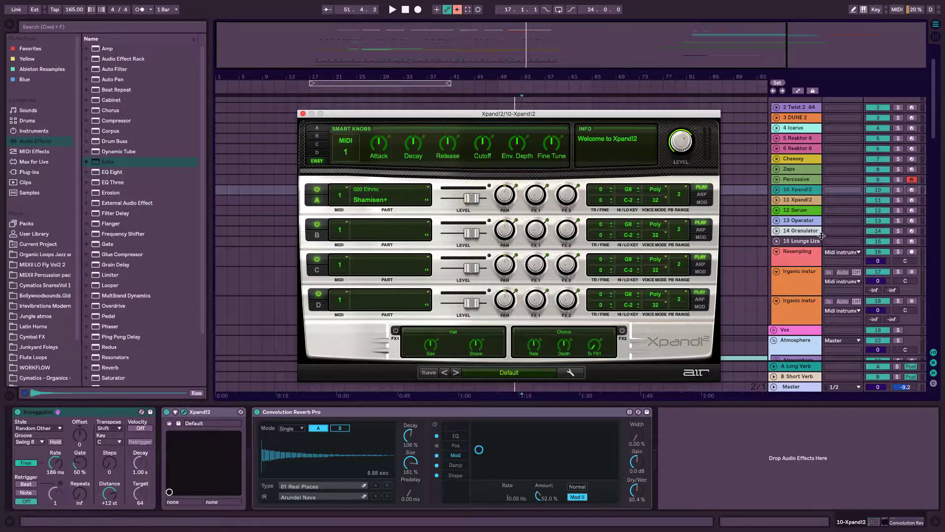
left_click(912, 190)
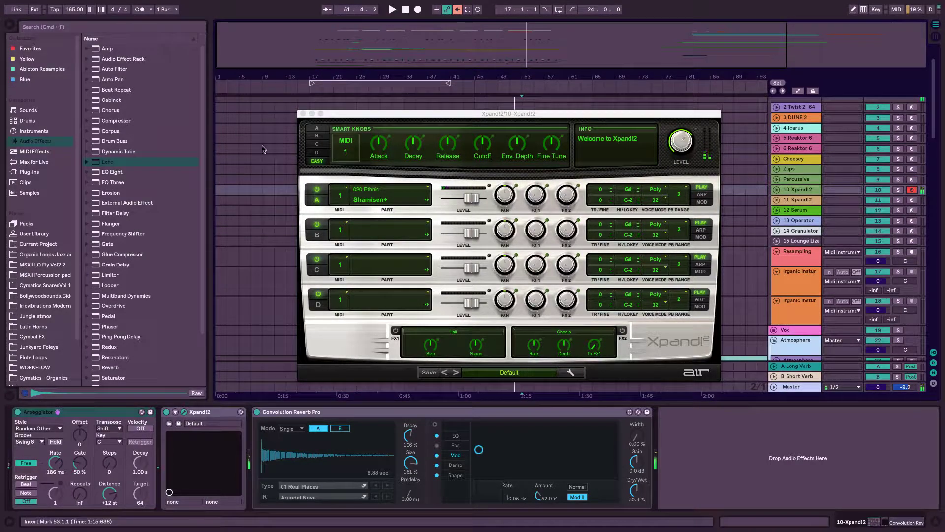
left_click(303, 114)
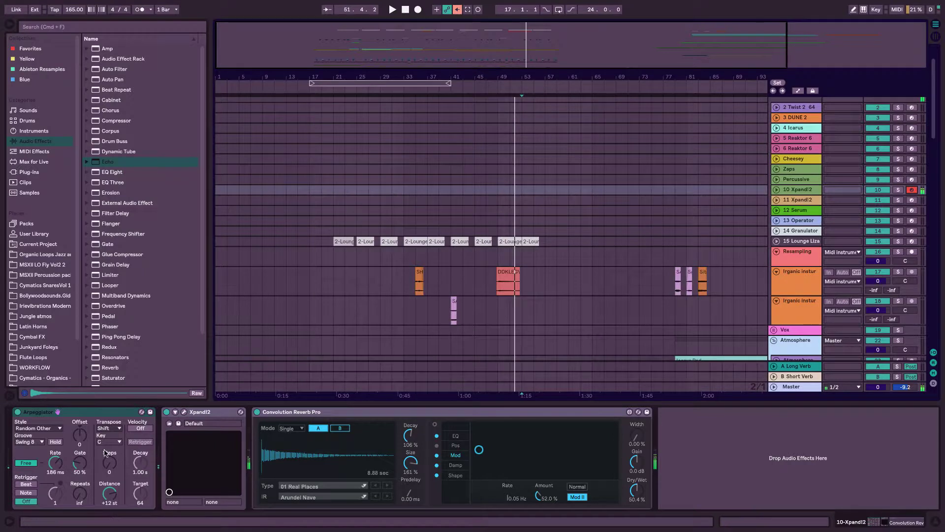
Set the Arpeggiator's free rate to 746 ms and the Convolution Reverb Pro's type to 09 Springs
left_click_drag(52, 469, 51, 463)
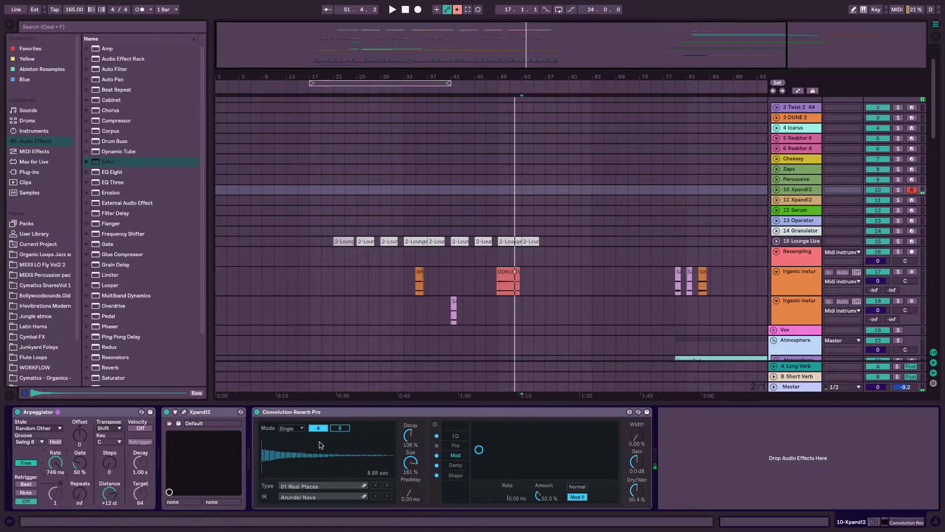
left_click(348, 487)
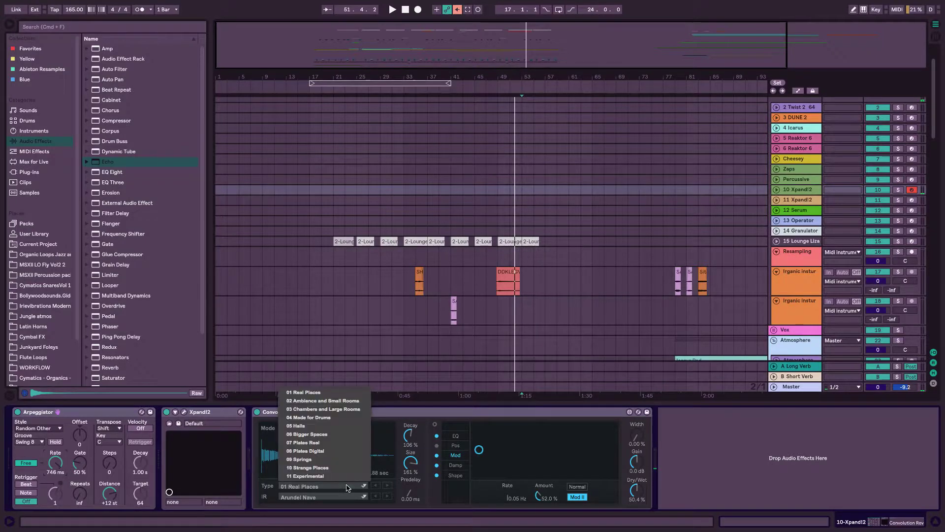
left_click(320, 460)
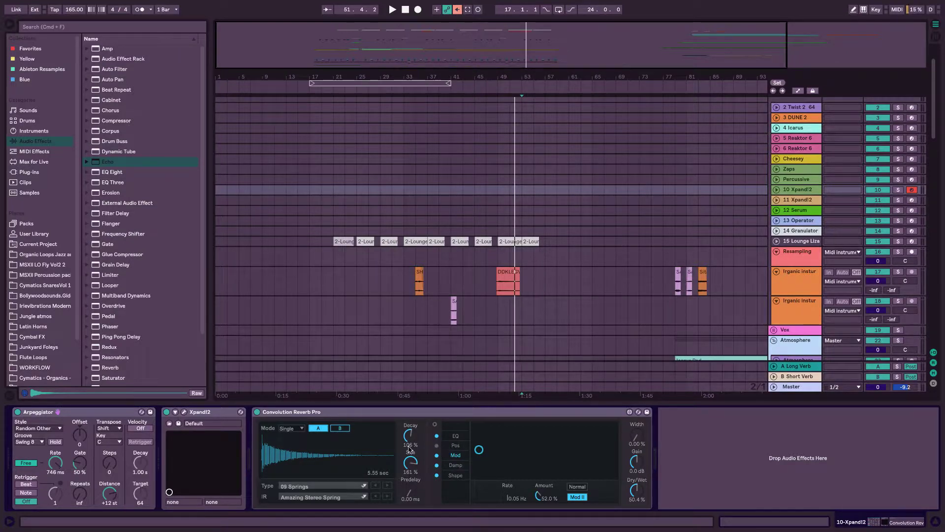
Enable the Convolution Reverb Pro's EQ, set band 1 to about 211 Hz and -17 dB, boost band 2 and lower band 3
left_click(456, 436)
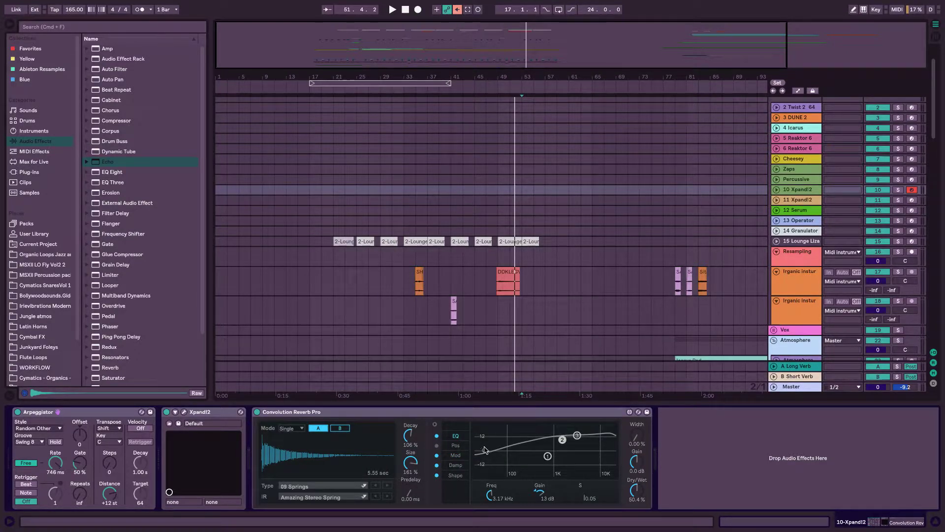
left_click_drag(548, 456, 555, 466)
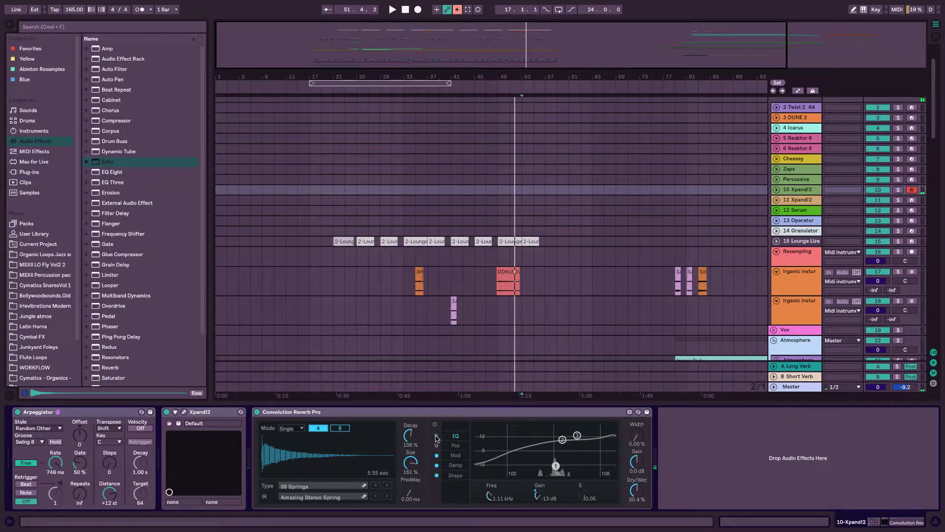
left_click(436, 436)
left_click_drag(562, 439, 570, 432)
left_click_drag(518, 456, 558, 449)
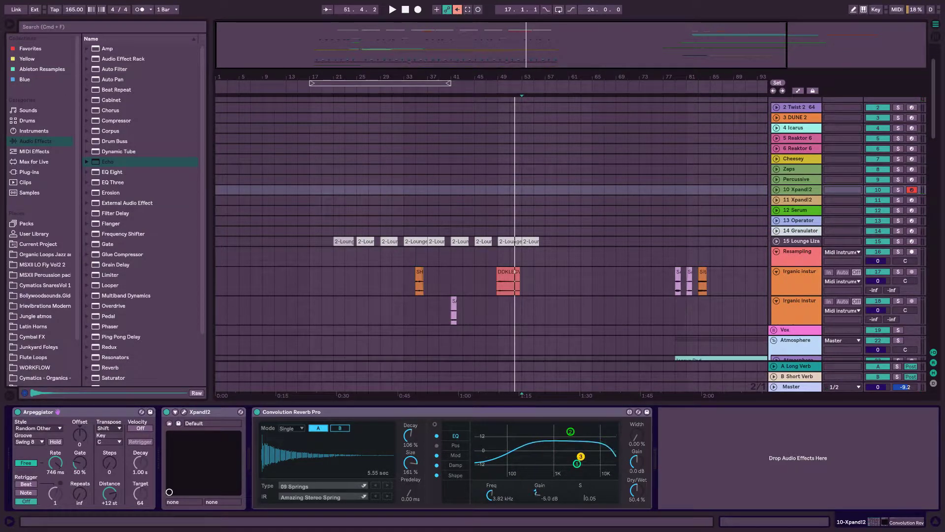
left_click(324, 411)
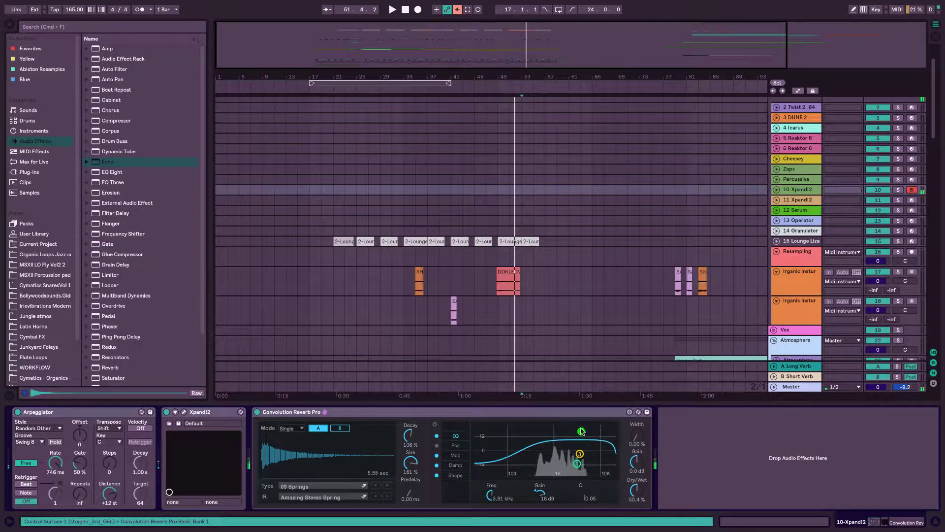
left_click_drag(577, 464, 526, 472)
left_click_drag(540, 531, 490, 530)
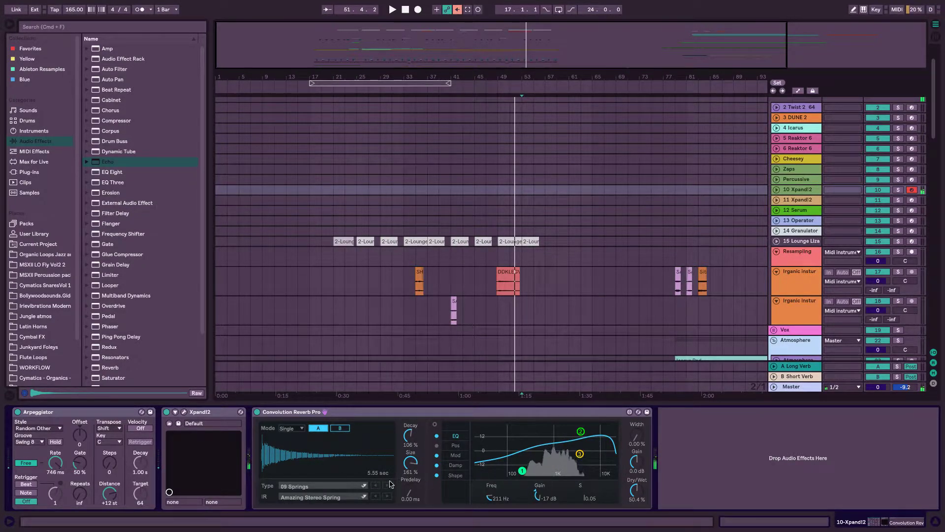
Set the Convolution Reverb Pro's modulation rate to 1.61 Hz and amount to 83.0 %, and the Arpeggiator rate to 134 ms during playback
left_click(455, 455)
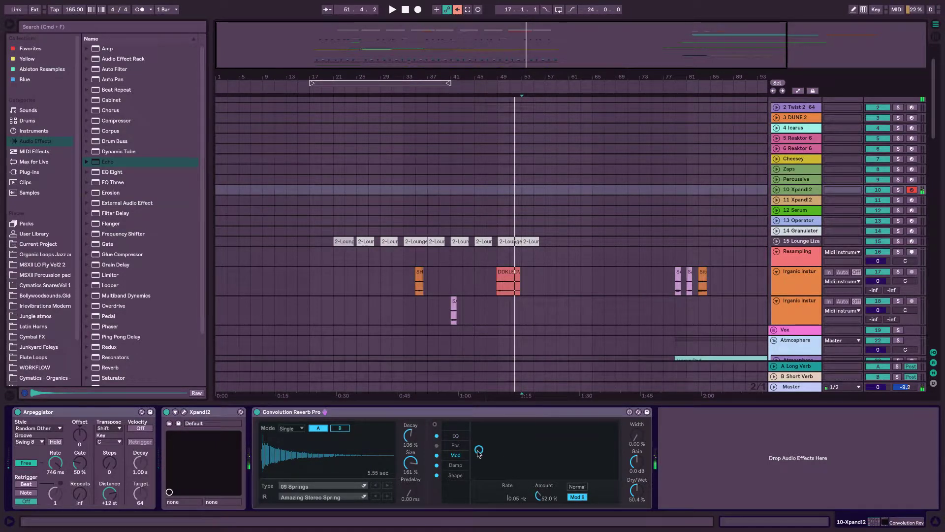
left_click_drag(478, 450, 586, 436)
left_click(400, 90)
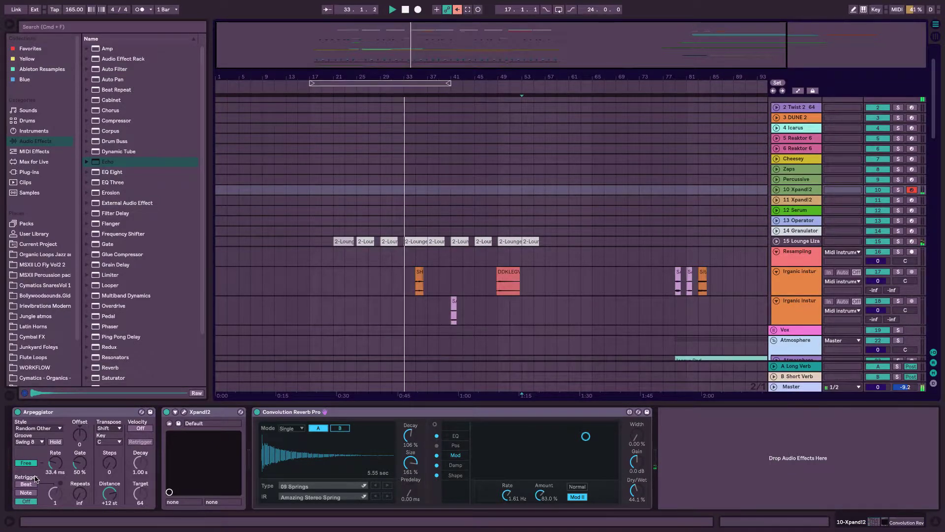
left_click_drag(56, 463, 55, 441)
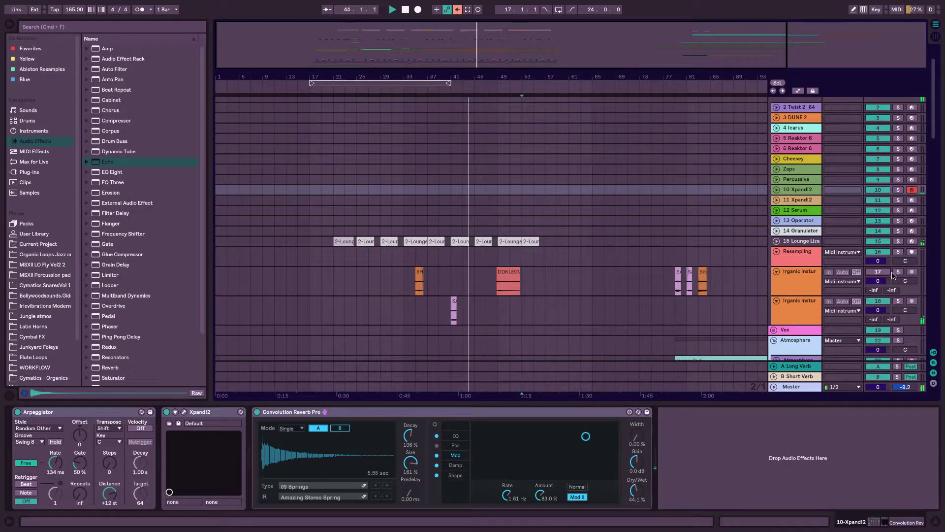
Audition the SHAhrm65 clip on the first organic instruments track, move it to around bar 13, and play from bar 41
left_click(420, 274)
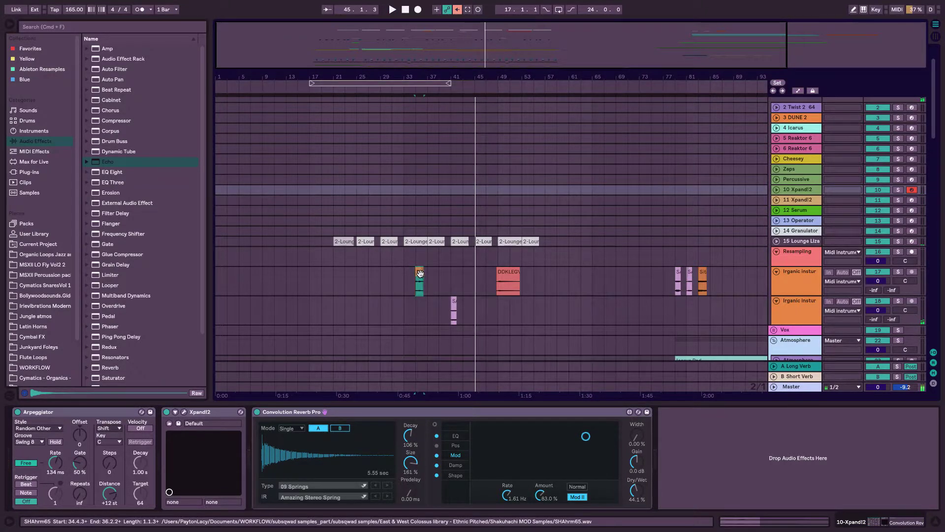
key("space")
key("space")
left_click(749, 523)
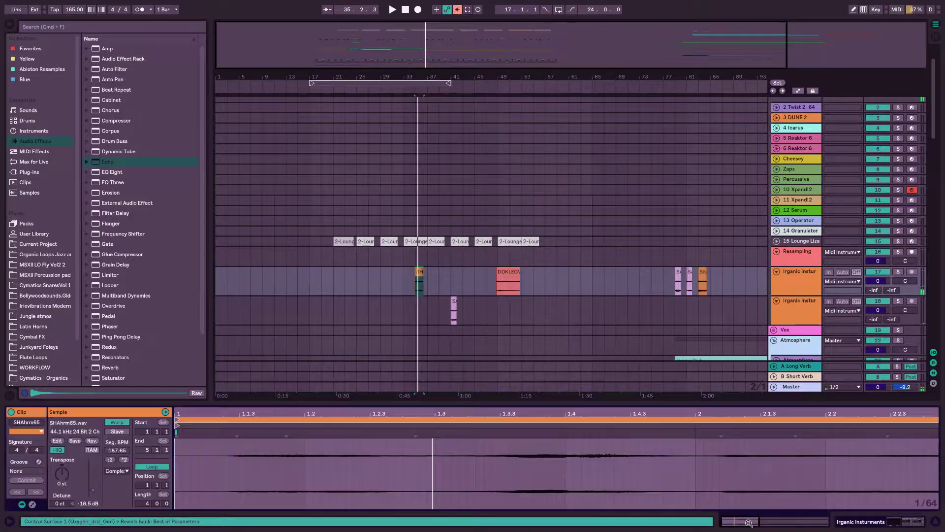
left_click(453, 285)
key("space")
left_click_drag(418, 274, 283, 281)
left_click(446, 286)
key("space")
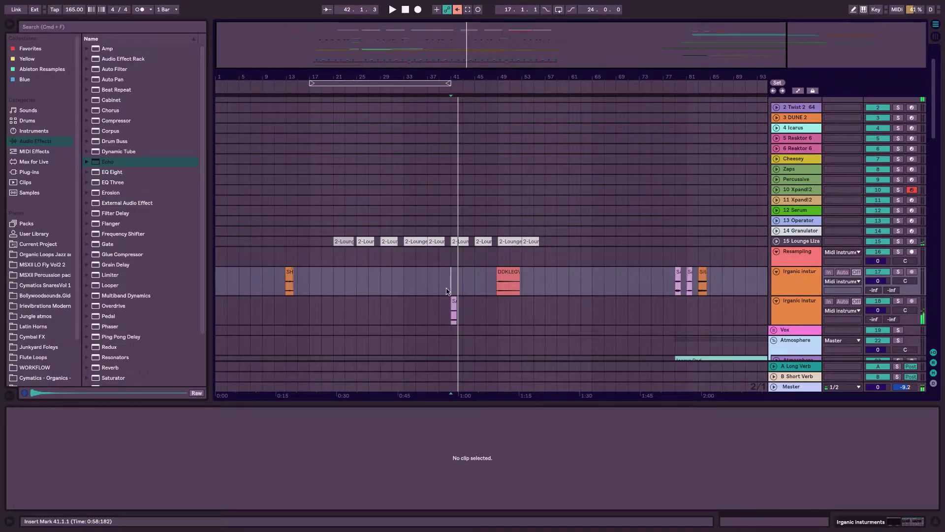
Play from about bar 32 and set the 10 Xpand!2 Arpeggiator's free rate to 66.9 ms
left_click(392, 93)
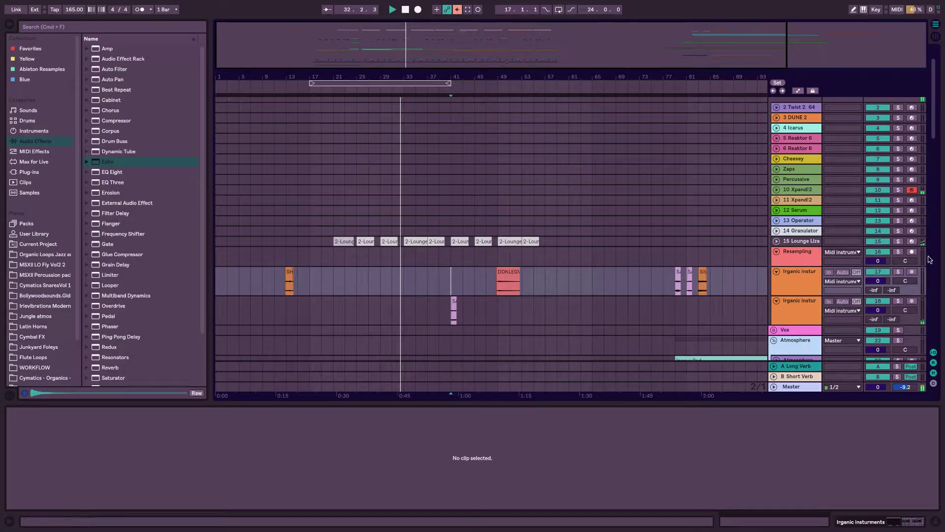
left_click(807, 191)
left_click(853, 522)
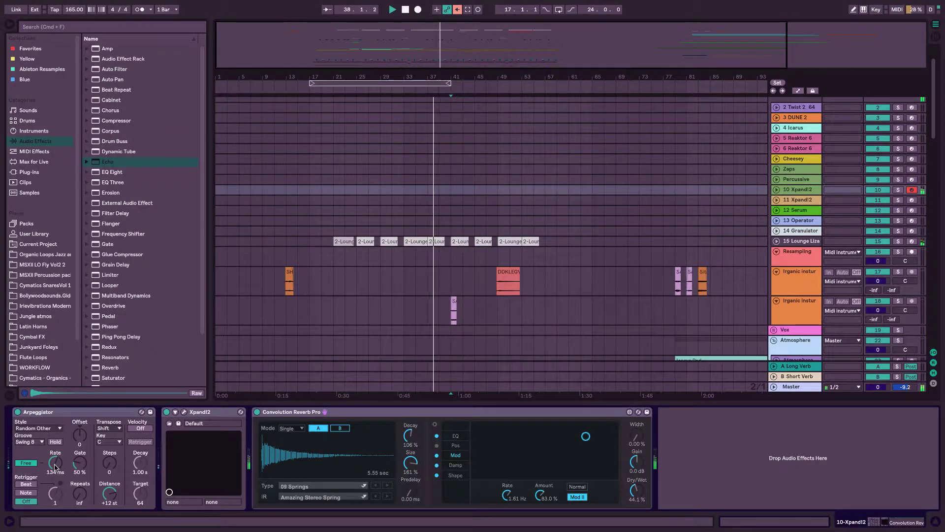
mouse_move(55, 466)
left_mouse_down()
mouse_move(55, 452)
mouse_move(55, 470)
left_mouse_up()
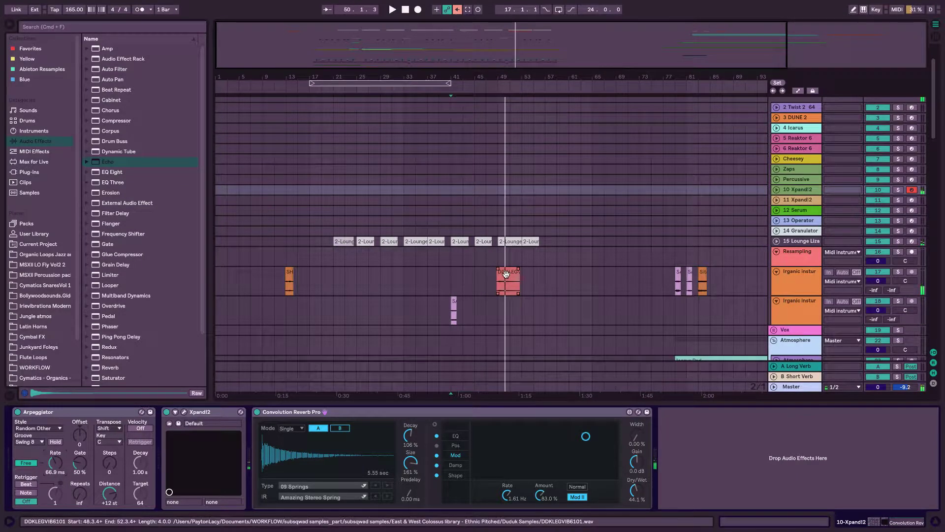
Stop playback and move the DDKLEGVIB6101 clip behind the other sample clips, starting at 84.3.4
key("space")
left_click_drag(505, 274, 720, 274)
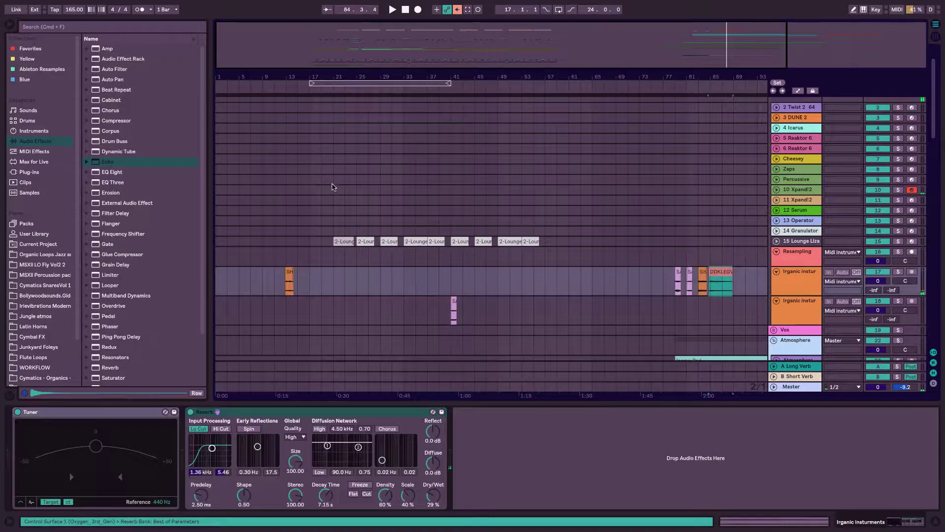
Record a melody on the 10 Xpand!2 track from bar 21 while raising the Arpeggiator's free rate to 645 ms
left_click(333, 91)
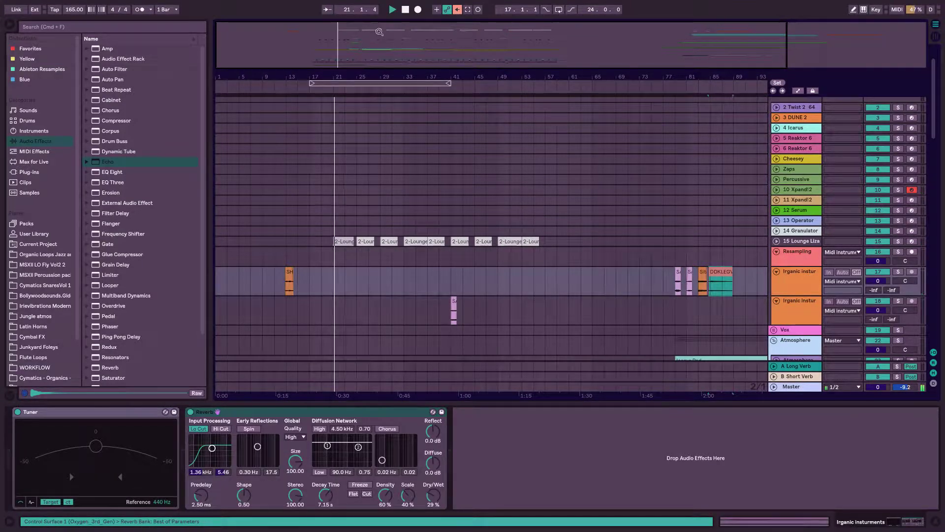
left_click(418, 9)
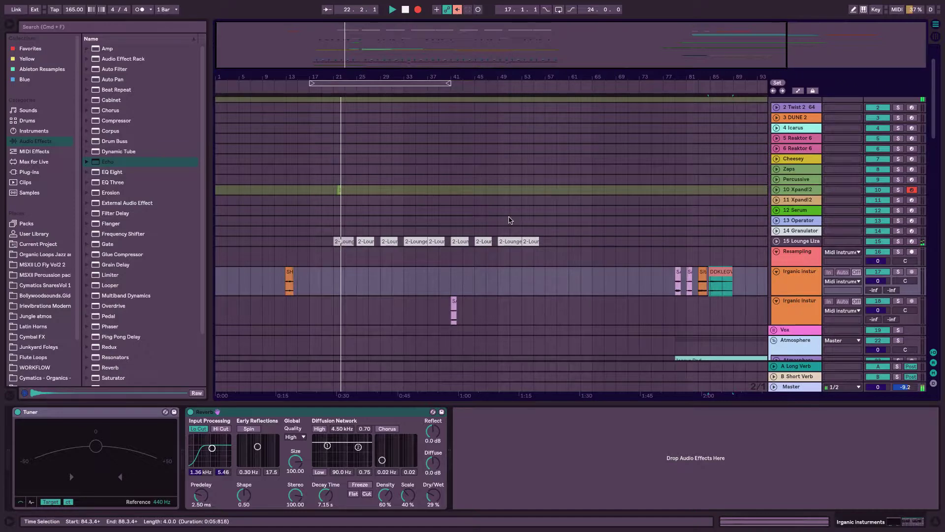
left_click(798, 189)
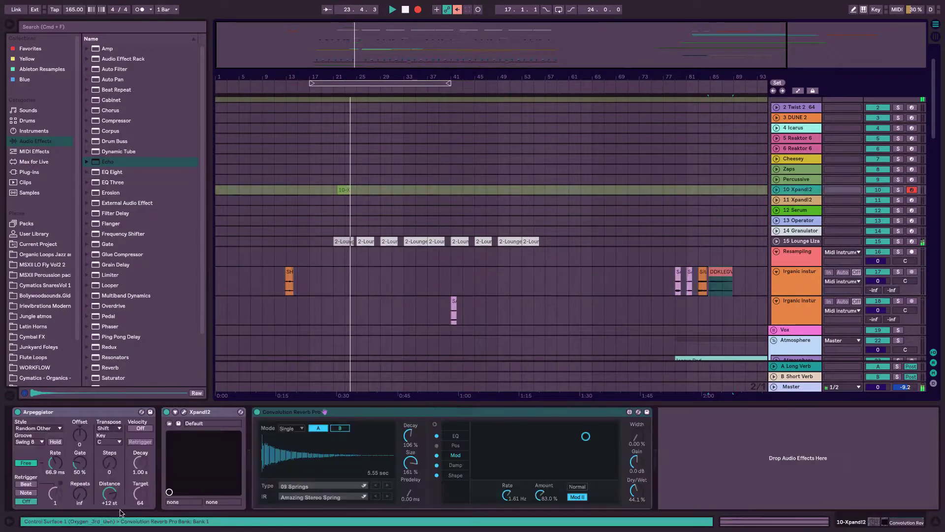
left_click_drag(55, 462, 55, 446)
left_click(558, 261)
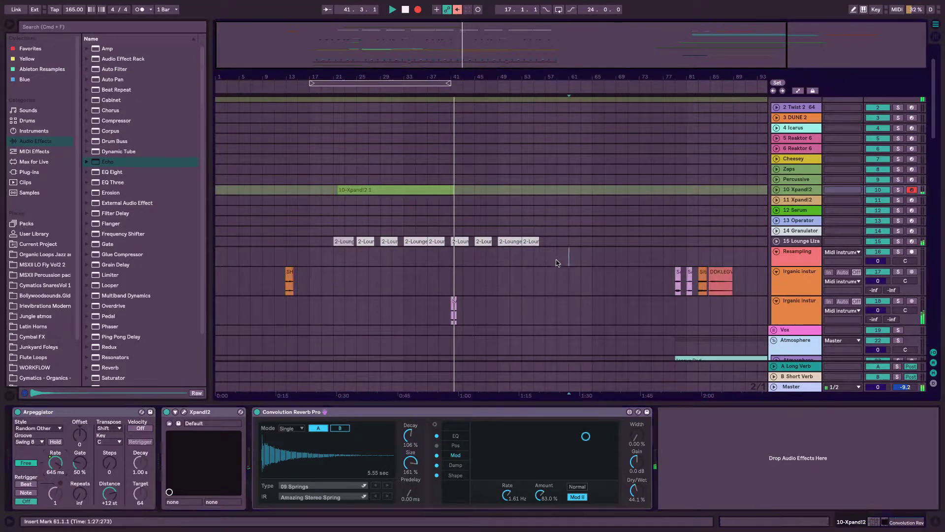
Enlarge the 10 Xpand!2 track, trim the start of its recorded clip to bar 25 and play it back
left_click(796, 192)
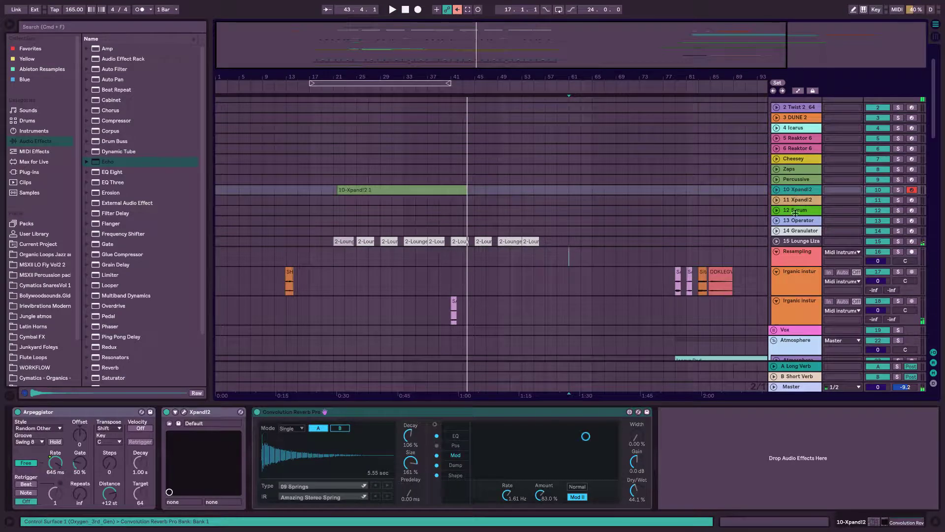
left_click_drag(796, 213, 794, 244)
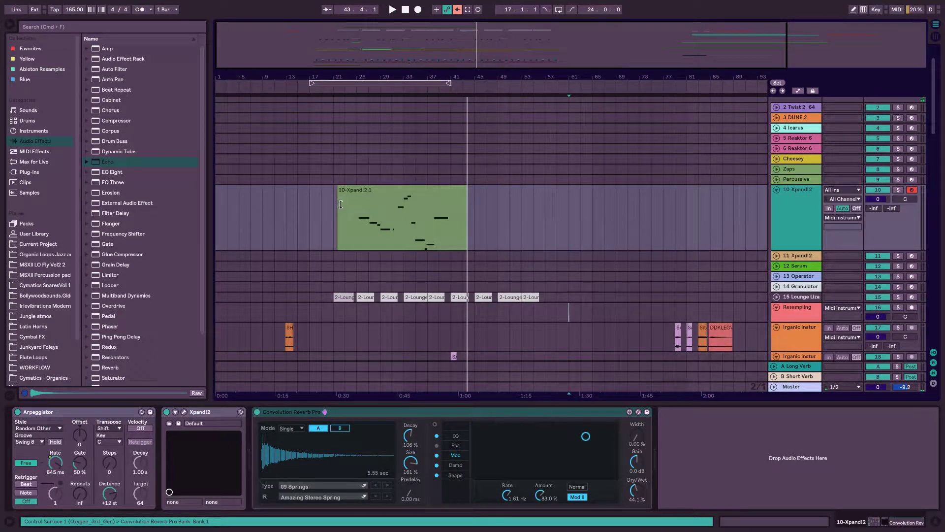
left_click_drag(341, 204, 357, 203)
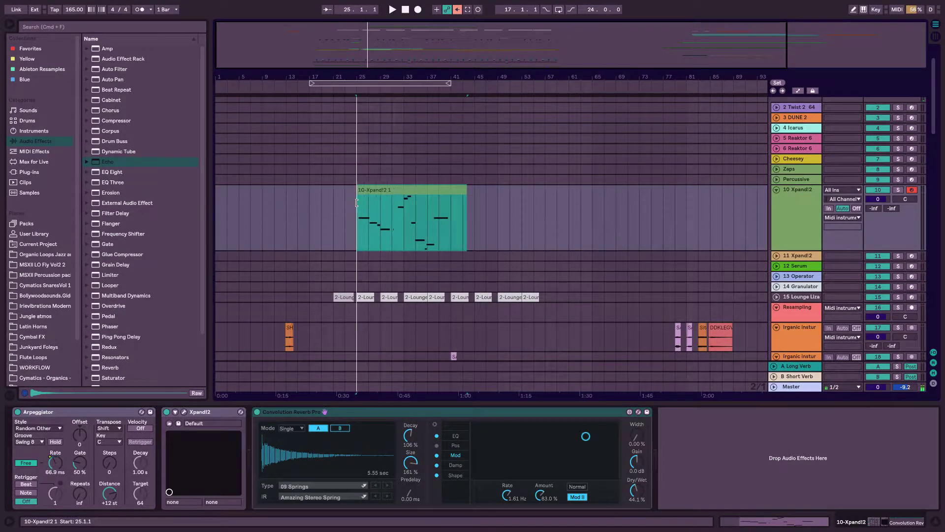
key("space")
left_click(475, 217)
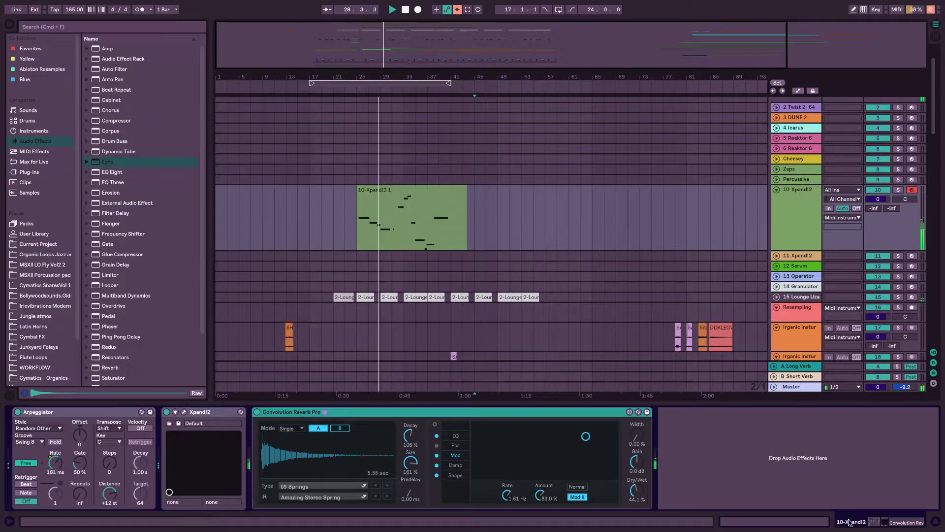
Open the recorded clip's notes and lower the velocity of the long E3 note to 33 and the first D4 note to 31
key("shift+Tab")
left_click(404, 191)
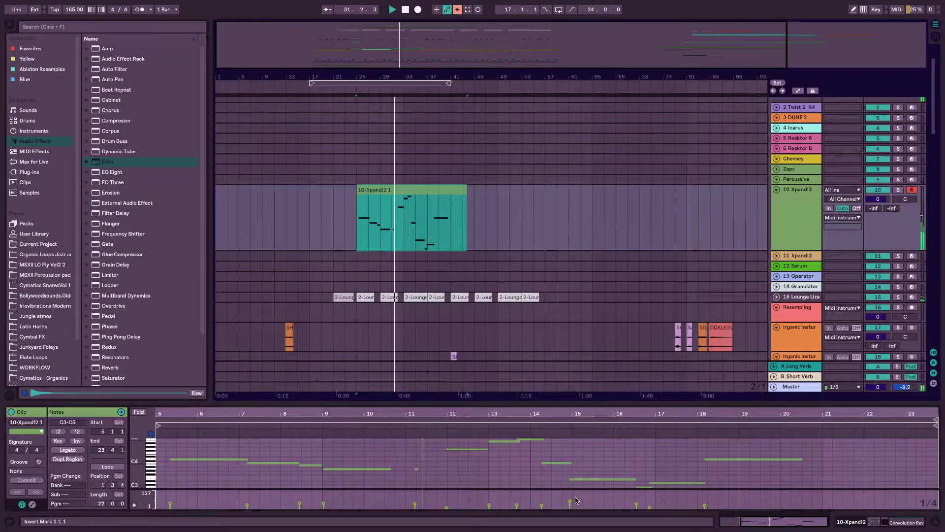
left_click(603, 479)
left_click_drag(570, 502, 570, 508)
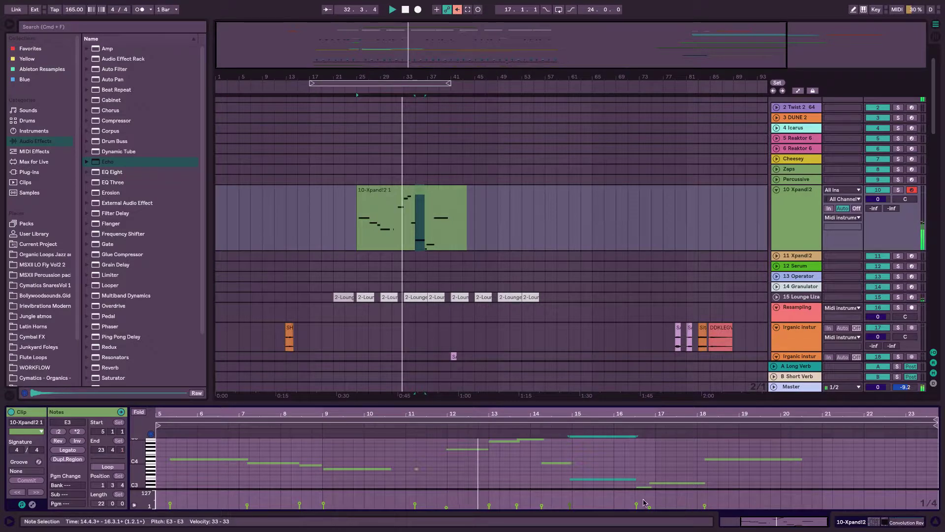
left_click(169, 506)
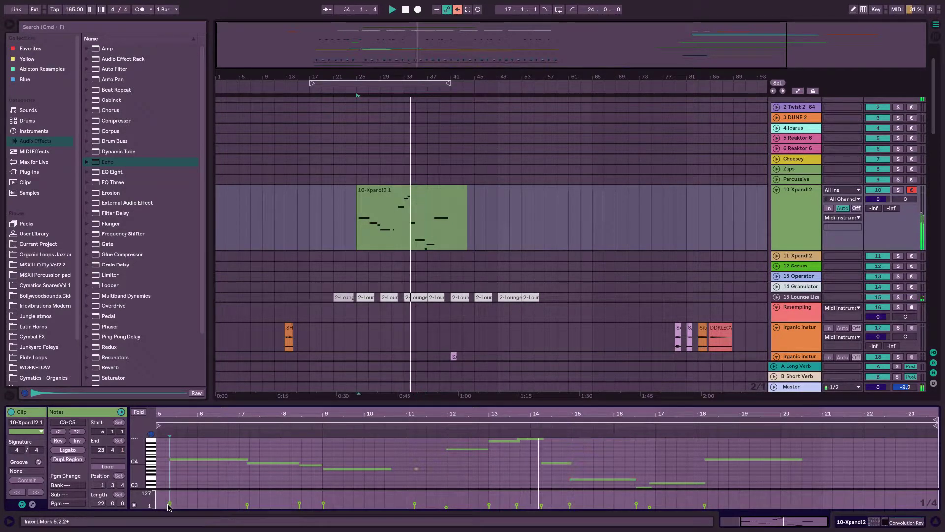
left_click_drag(170, 503, 170, 507)
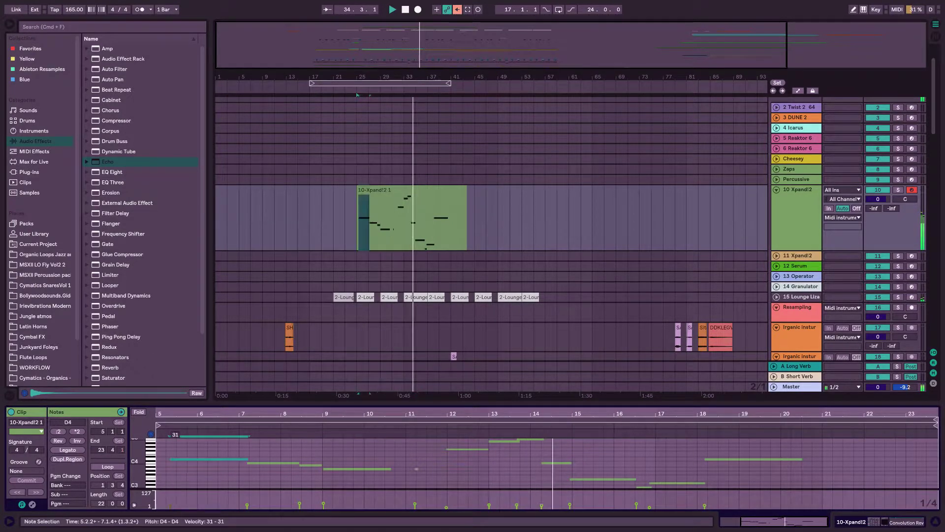
Lower the velocities of more notes in the clip, including A3 at bar 9 to 33, C3 at bar 16 to 29 and the last D4 to 24
left_click(299, 504)
left_click_drag(299, 504, 299, 506)
key("space")
left_click(322, 504)
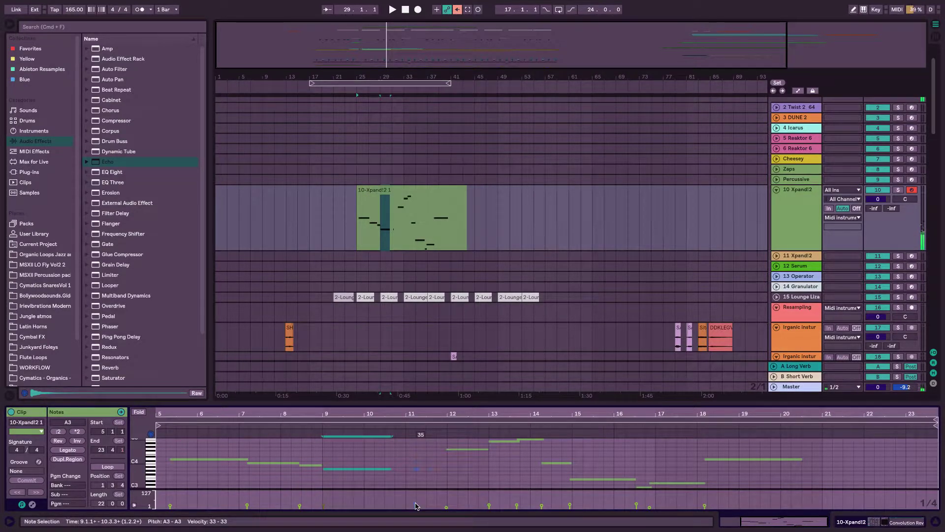
left_click(415, 505)
left_click(638, 504)
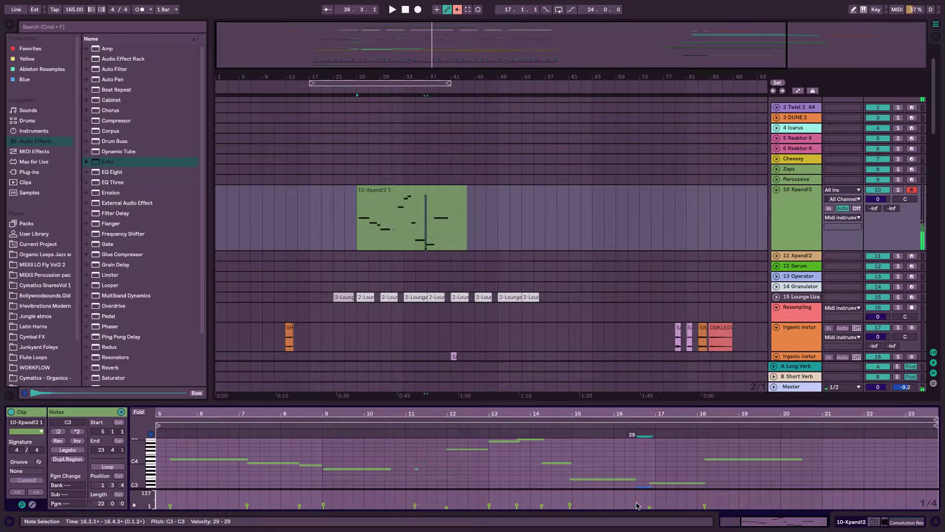
left_click(704, 505)
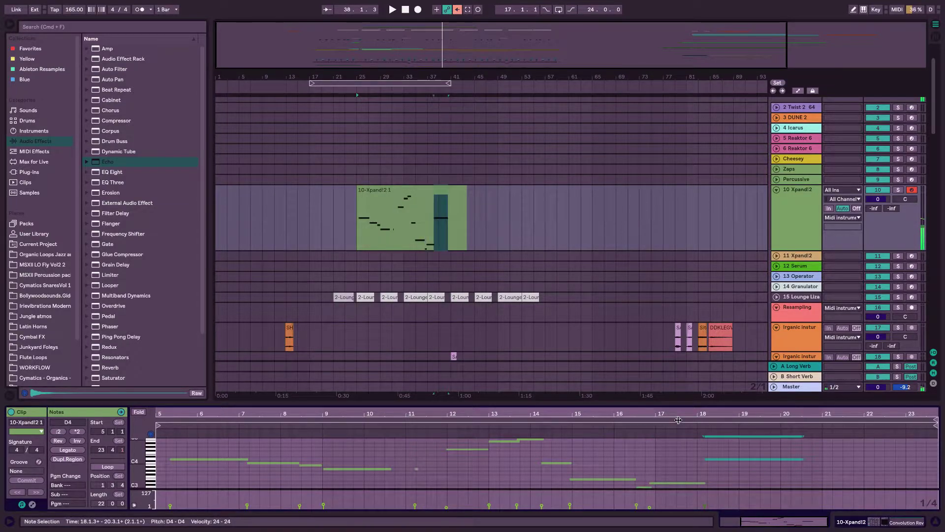
Play the 10 Xpand!2 clip, arm the Resampling track and solo the 10 Xpand!2 track
left_click(509, 235)
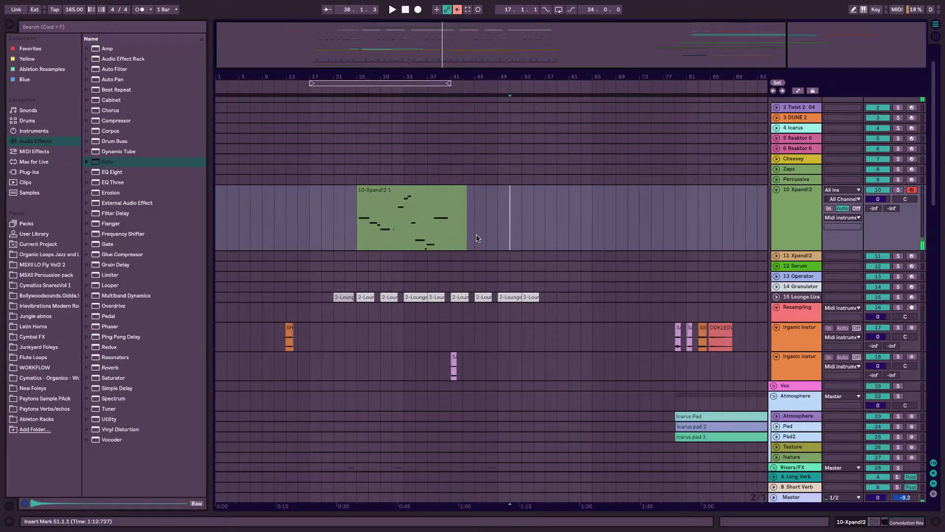
left_click(399, 191)
key("space")
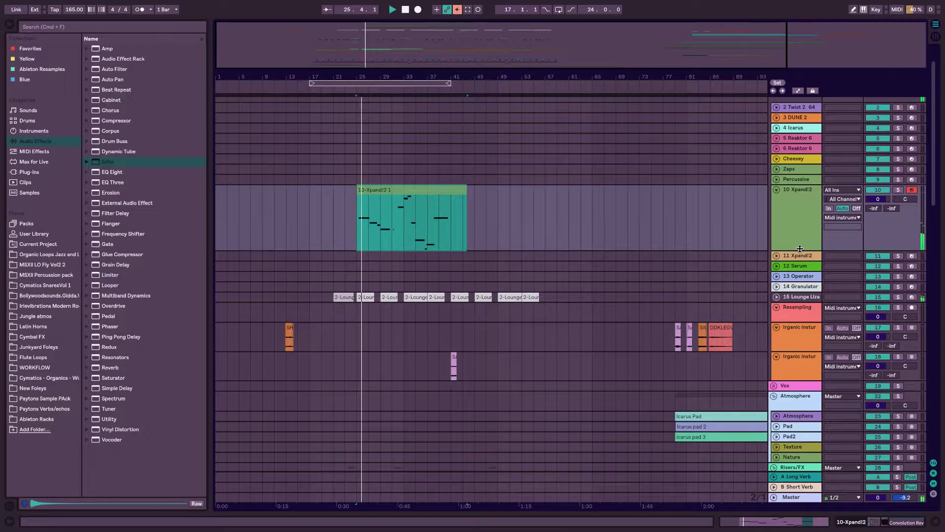
left_click(912, 306)
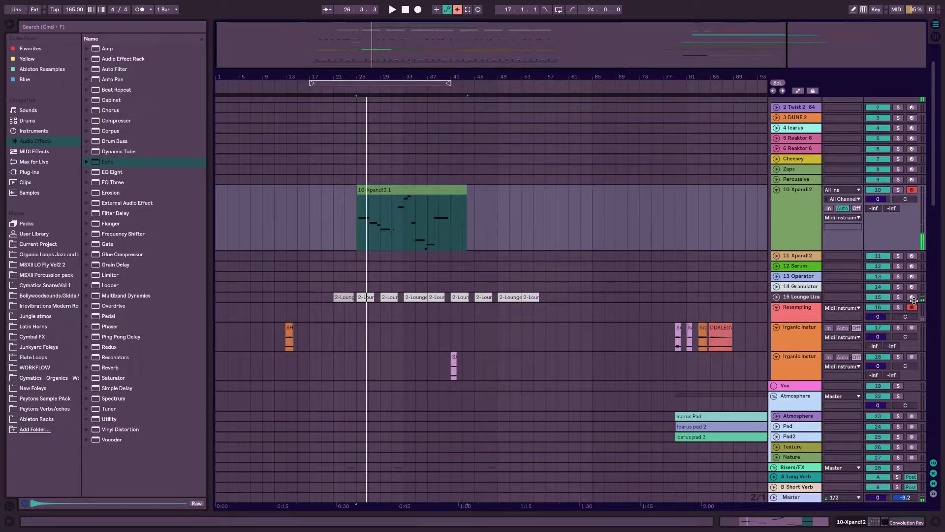
left_click(899, 190)
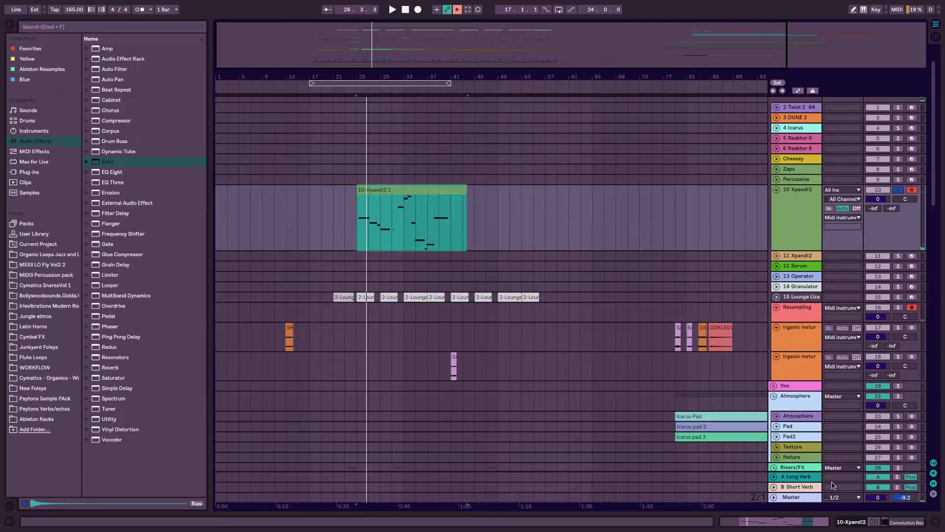
Set the Convolution Reverb Pro's decay to 81.2 % and size to 128 % on the 10 Xpand!2 track
left_click(859, 522)
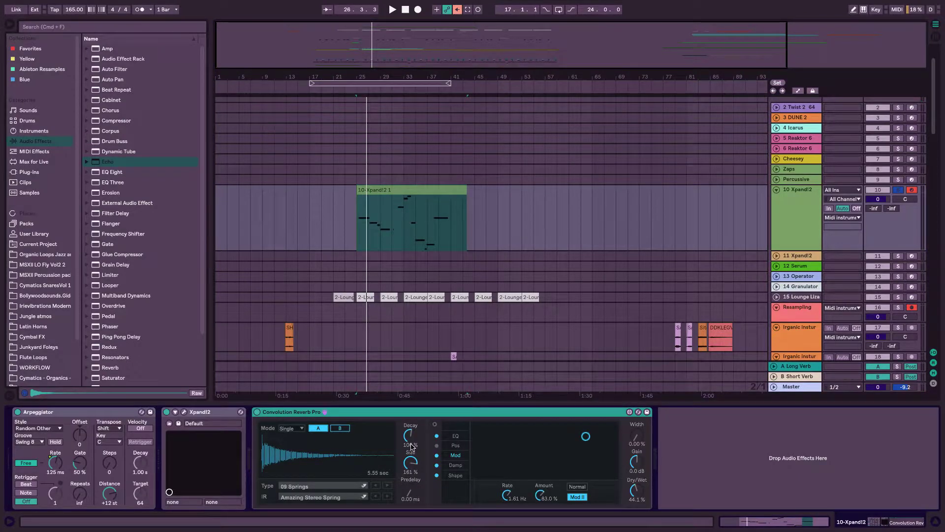
left_click_drag(411, 446, 411, 456)
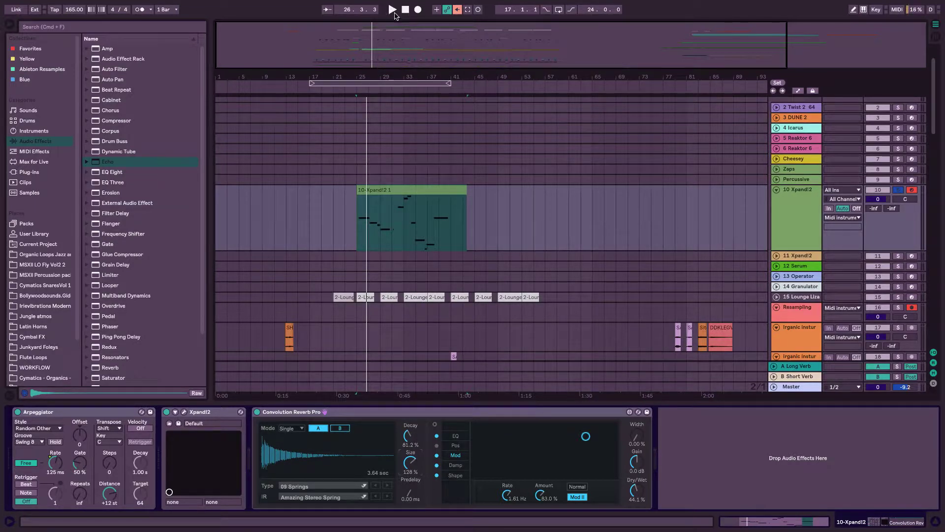
Record the soloed 10 Xpand!2 part as audio onto the Resampling track from bar 25 to about bar 44
left_click(405, 10)
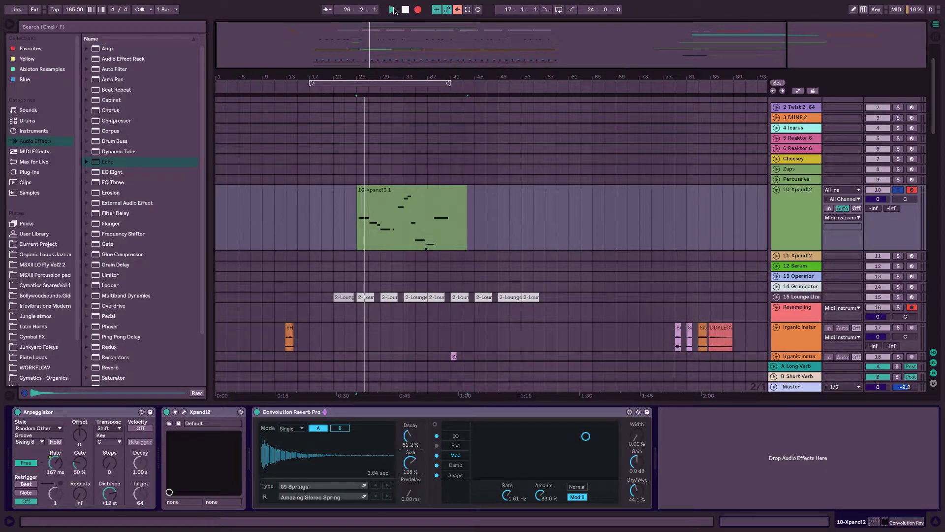
left_click(394, 10)
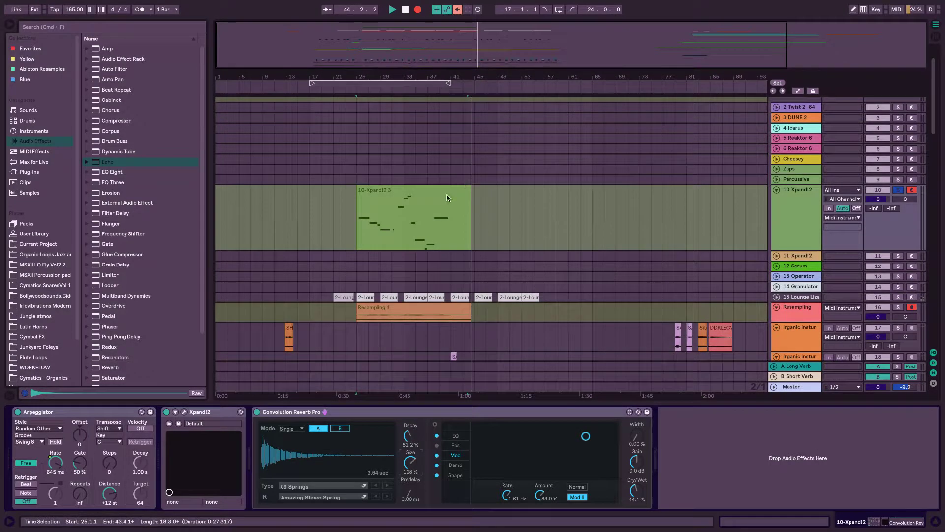
key("space")
Delete the MIDI clip from the 10 Xpand!2 track and recolour the recorded Resampling clip green
left_click(415, 248)
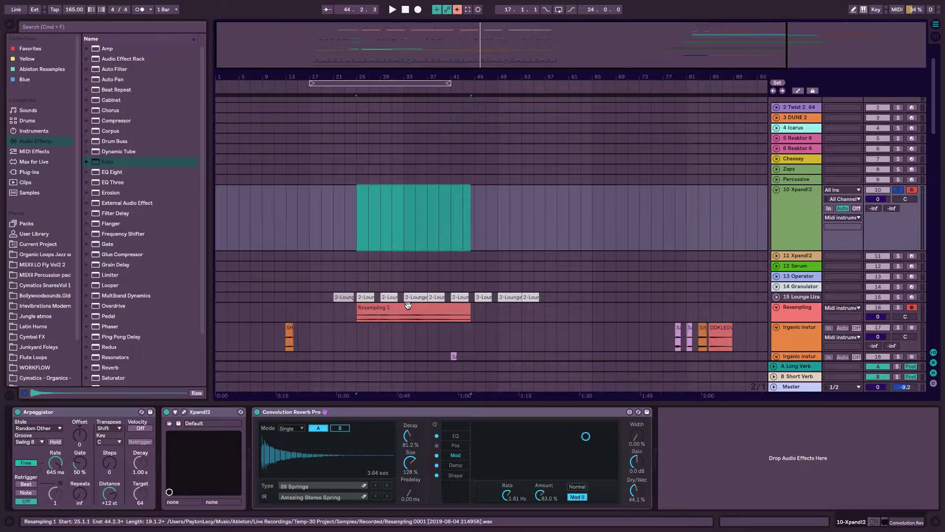
left_click(411, 314)
right_click(411, 314)
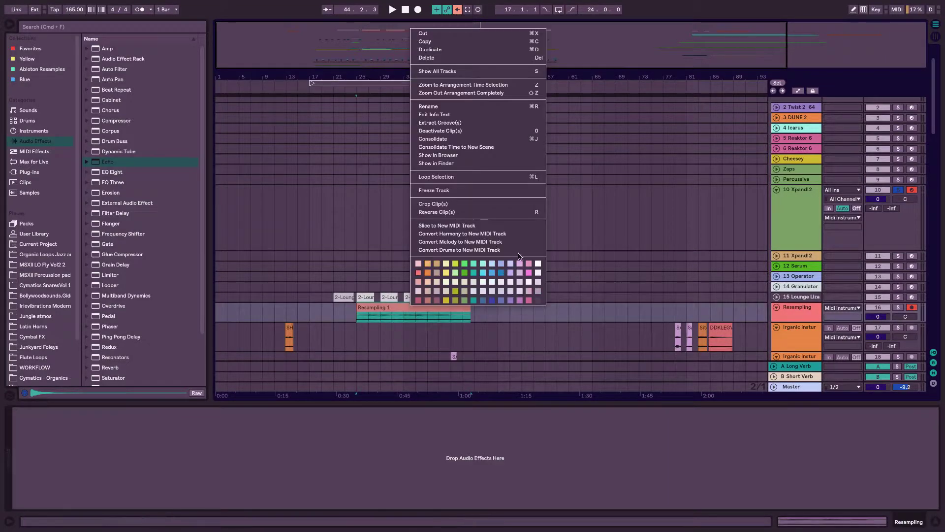
left_click(466, 264)
Rename the recorded clip on the Resampling track as Arped Shamen
left_click(394, 315)
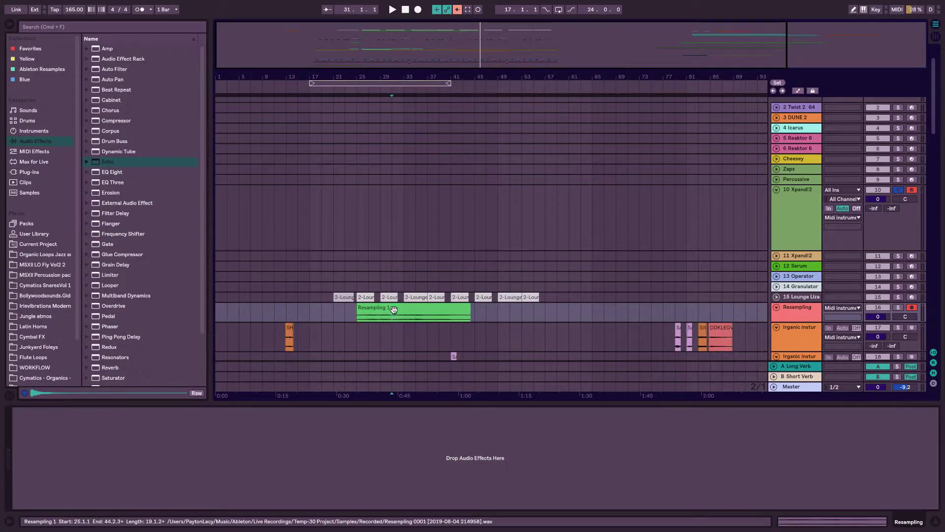
key("super+r")
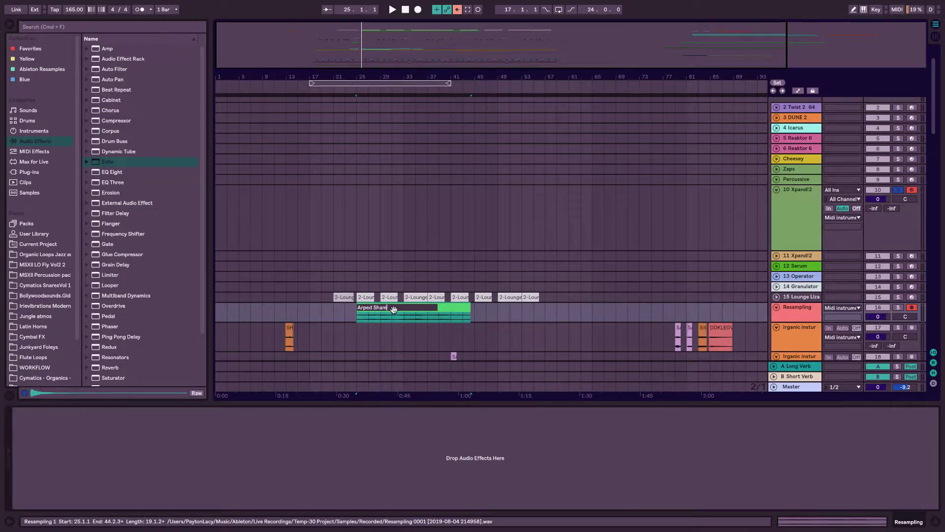
key("Return")
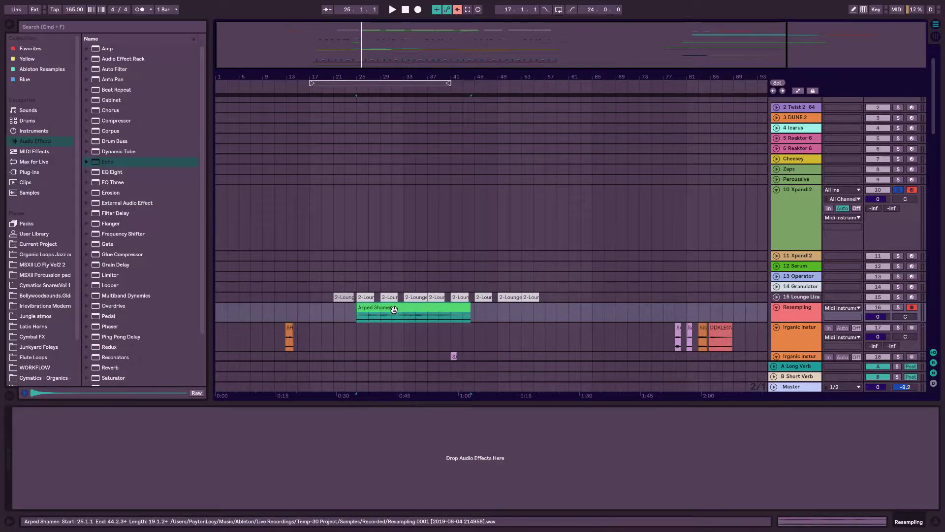
Check the patch name in the Xpand!2 instrument and rename the recorded clip as Arped Shamsen
scroll(393, 309, "down", 2)
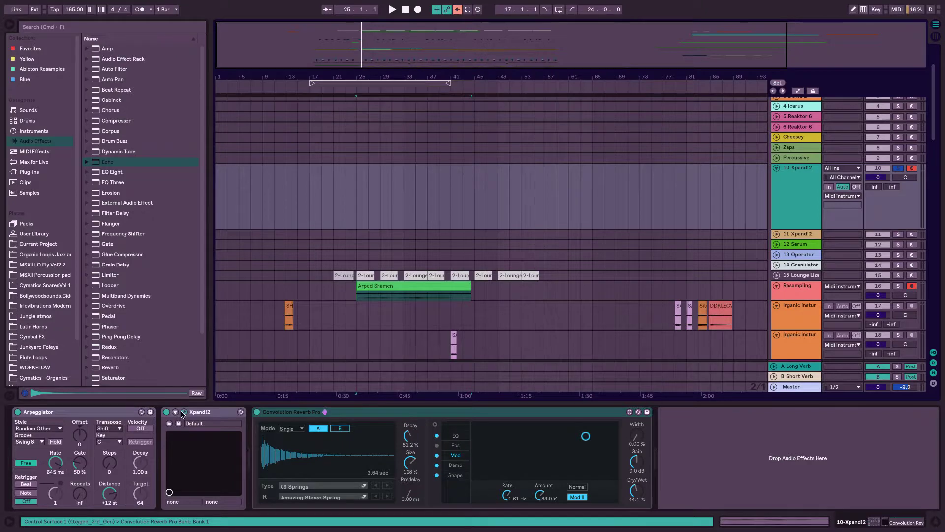
left_click(184, 413)
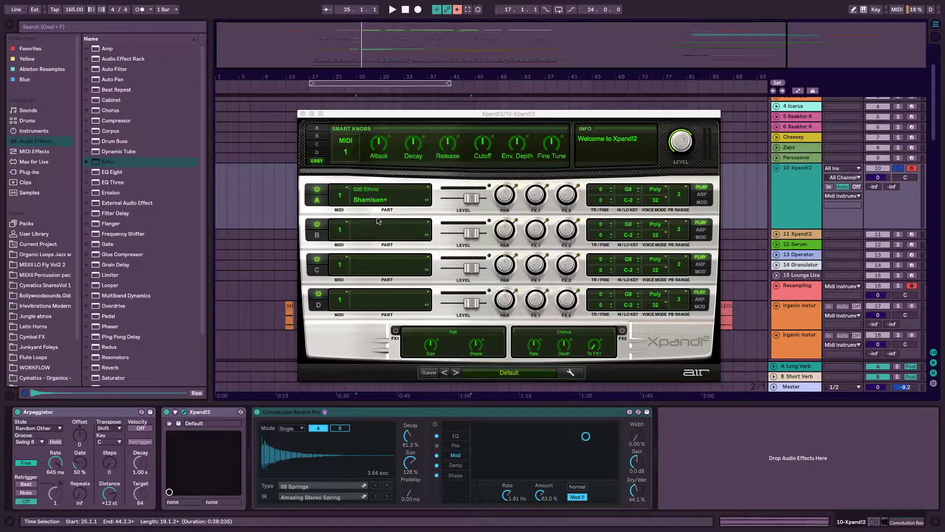
left_click(302, 113)
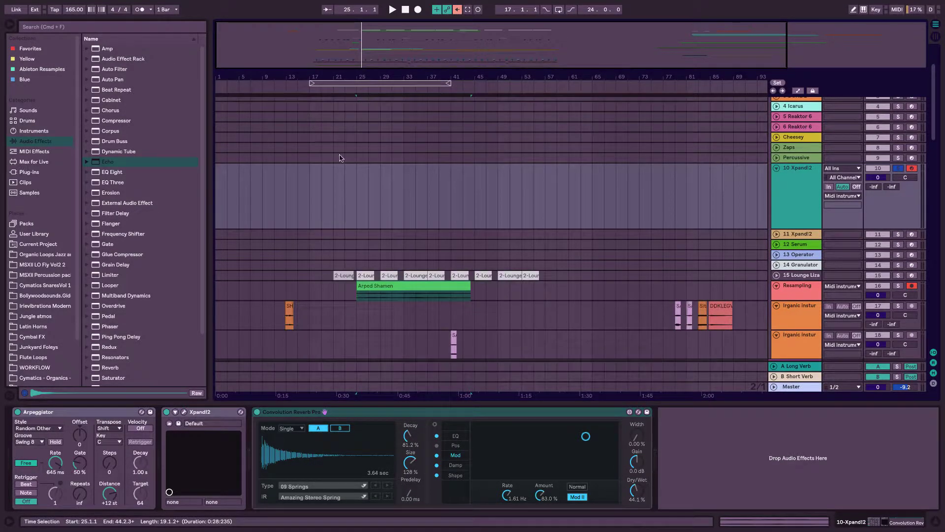
left_click(445, 288)
right_click(412, 288)
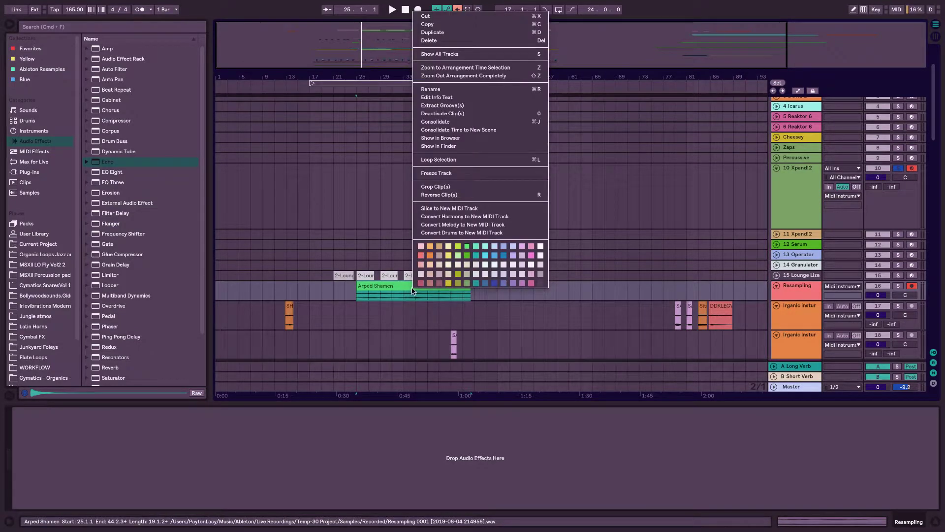
key("Escape")
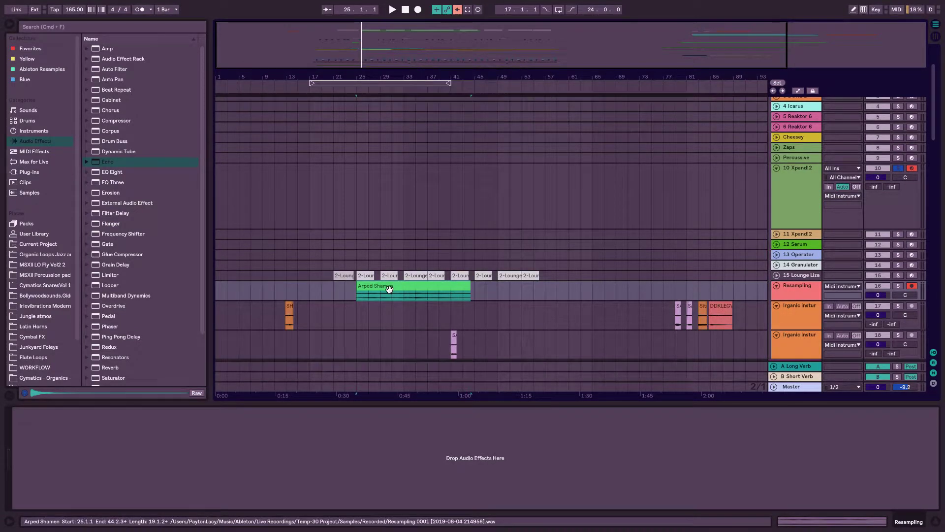
key("super+r")
key("Return")
Fold the Risers/FX group and unfold the Synth group to reach its audio tracks
left_click(499, 286)
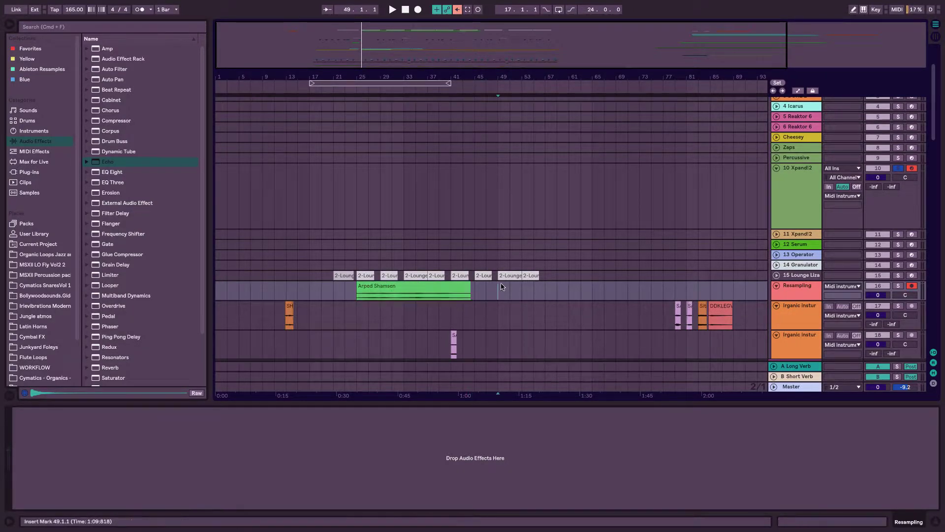
scroll(615, 340, "down", 3)
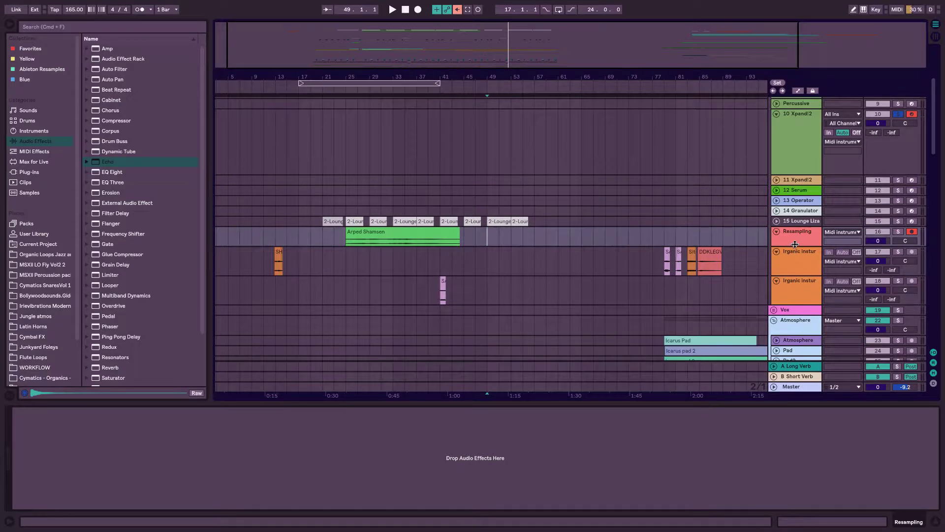
scroll(792, 253, "down", 10)
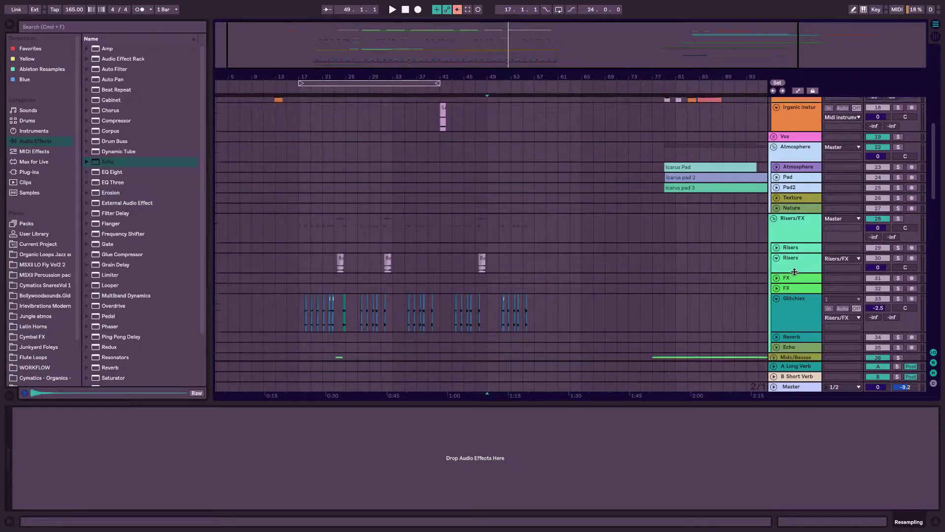
left_click(773, 196)
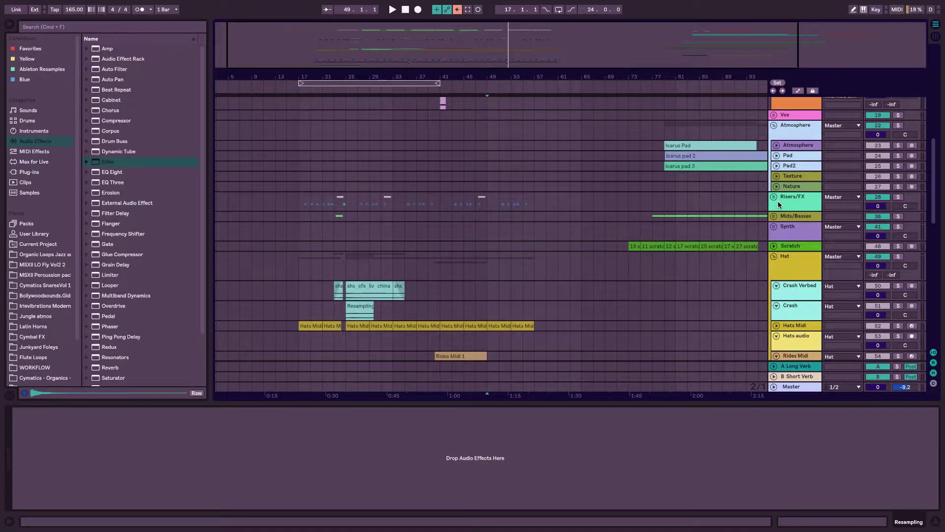
left_click(774, 228)
Move the Arped Shamsen clip from the Resampling track to the first Synth track, starting at bar 23
scroll(640, 222, "up", 5)
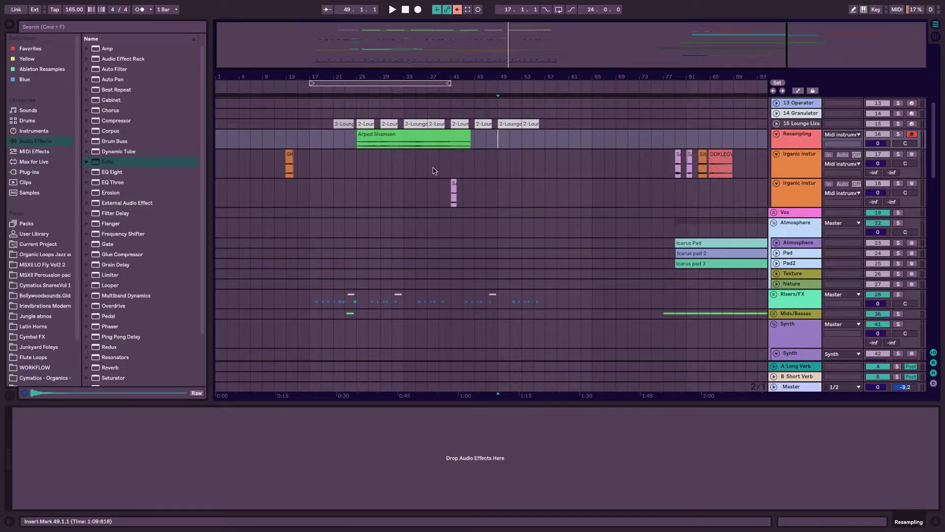
scroll(434, 170, "down", 1)
left_click_drag(398, 124, 388, 343)
scroll(544, 321, "down", 5)
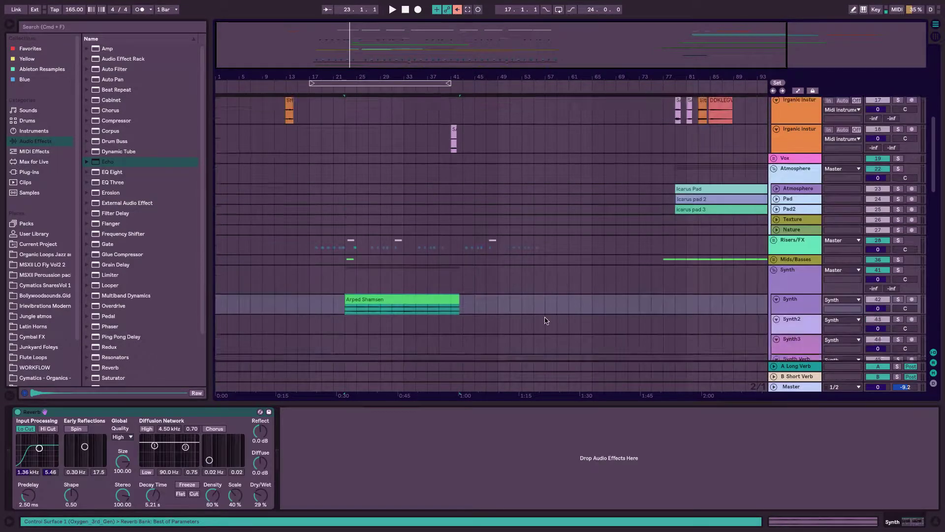
Play briefly from bar 23 and take the 10 Xpand!2 track out of solo
key("space")
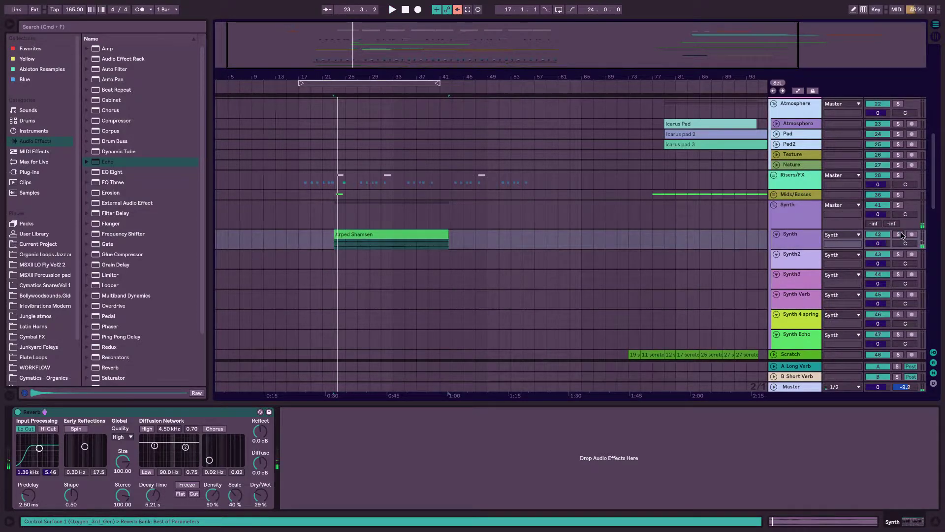
scroll(450, 209, "up", 10)
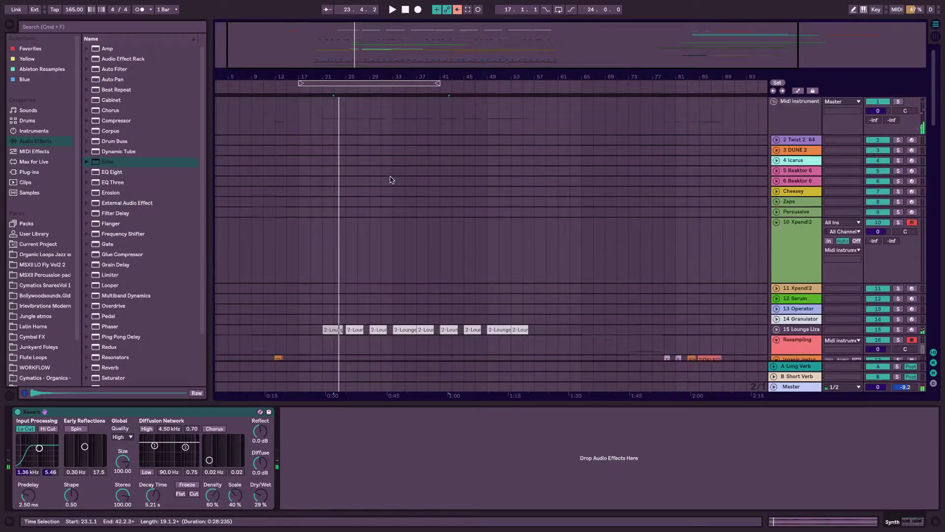
scroll(389, 177, "left", 2)
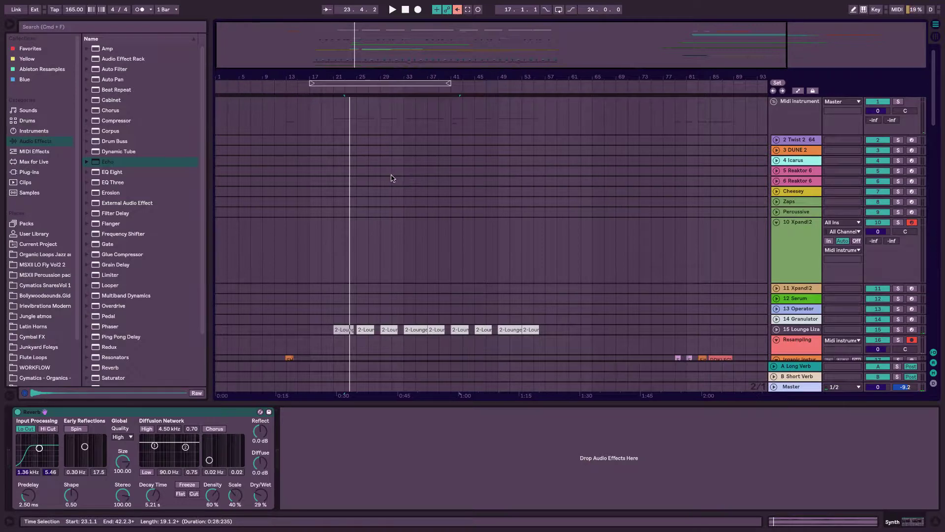
scroll(394, 212, "down", 15)
scroll(384, 157, "right", 4)
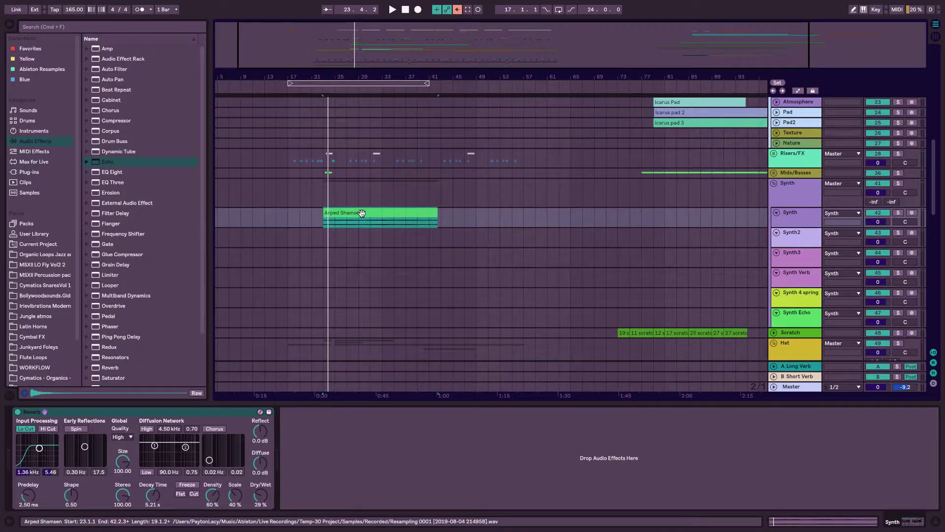
scroll(401, 183, "up", 15)
scroll(401, 183, "right", 4)
left_click(437, 241)
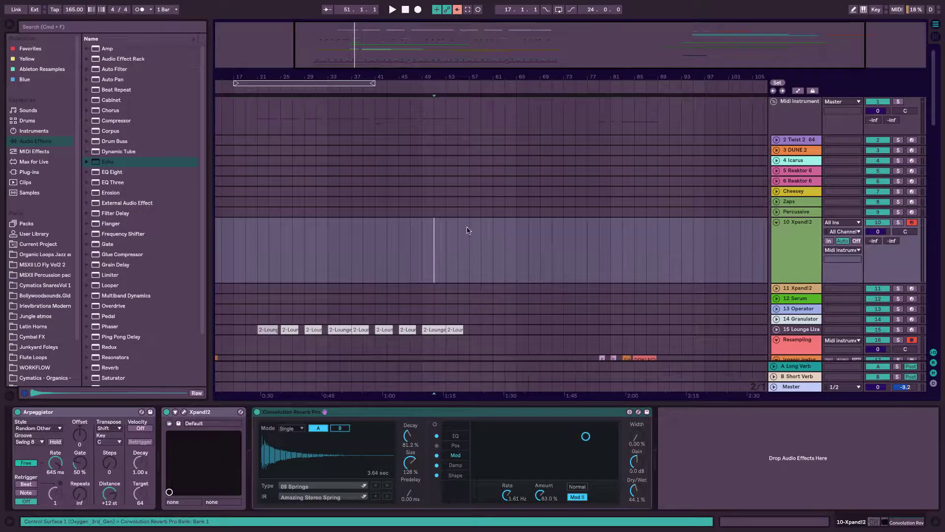
left_click(438, 256)
Play the full arrangement from bar 23 and set the first Synth track's volume to -0.7 dB
scroll(423, 259, "down", 10)
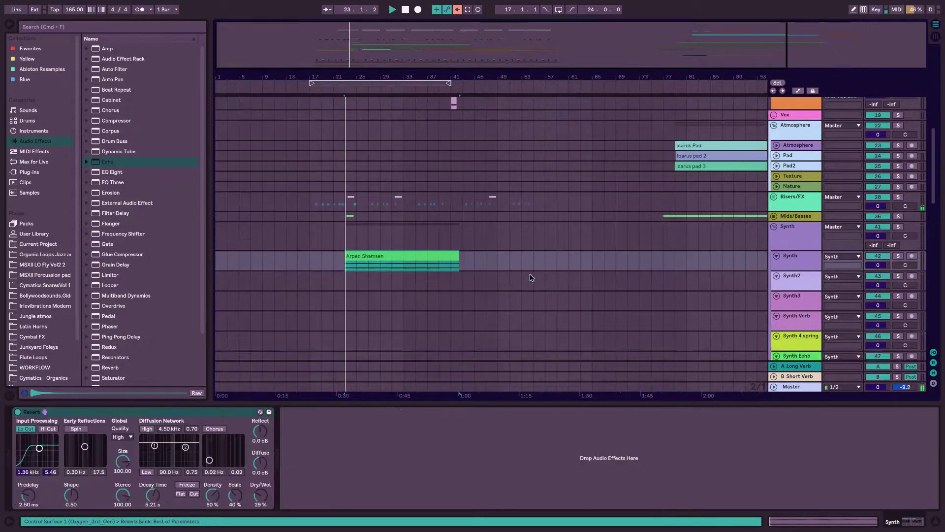
scroll(530, 277, "down", 4)
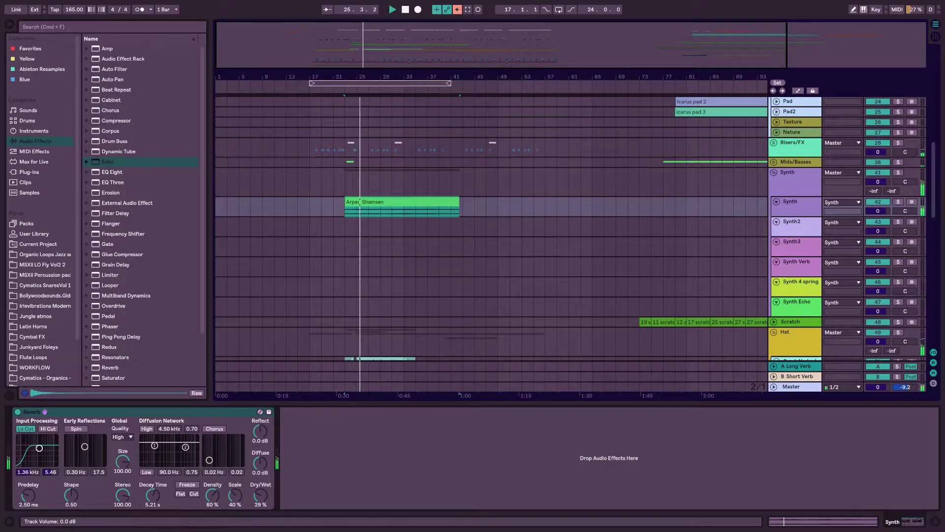
mouse_move(878, 211)
left_mouse_down()
mouse_move(878, 229)
mouse_move(878, 214)
left_mouse_up()
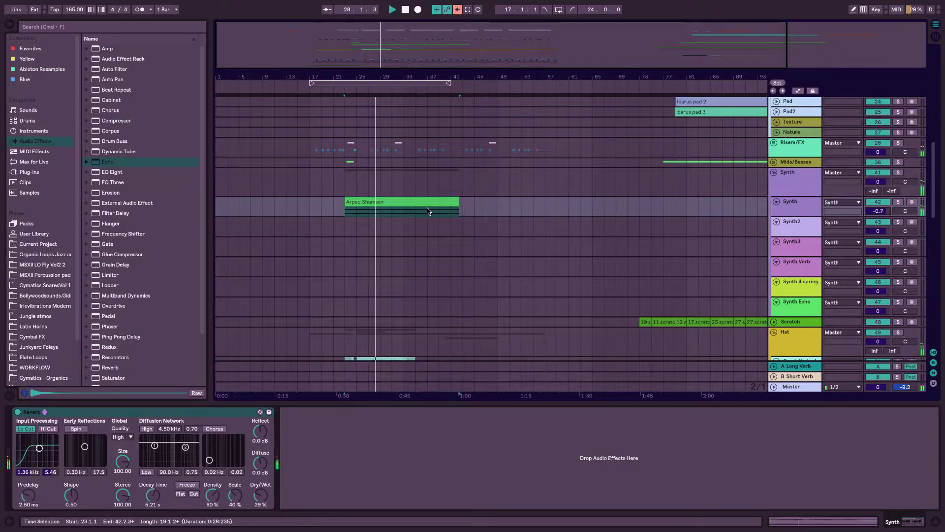
Show the Arped Shamsen clip's sample view and enlarge the Synth track to expose its waveform around bar 29
left_click(427, 204)
key("shift+Tab")
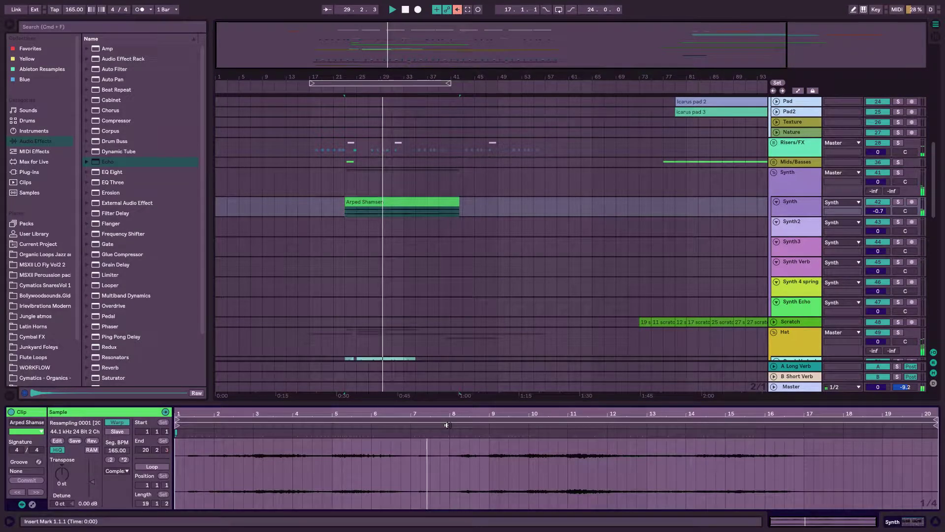
left_click(416, 480)
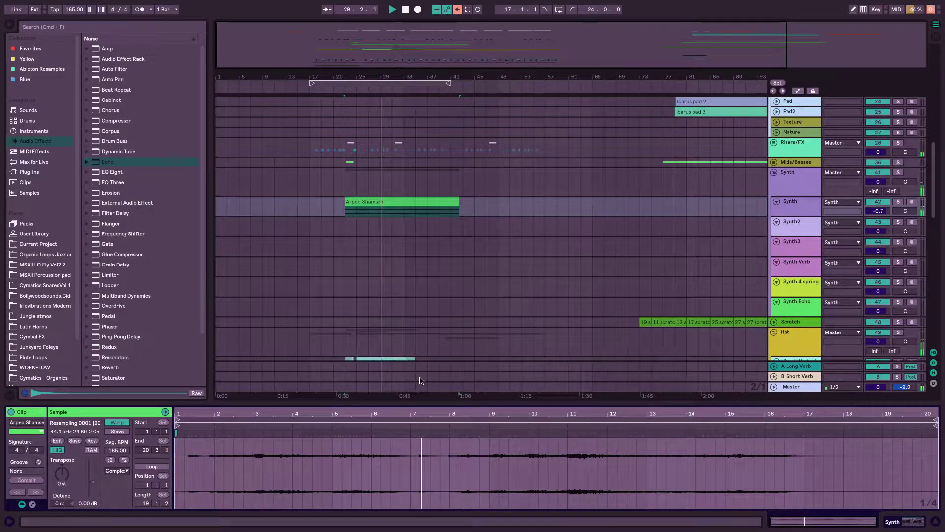
left_click_drag(418, 480, 419, 500)
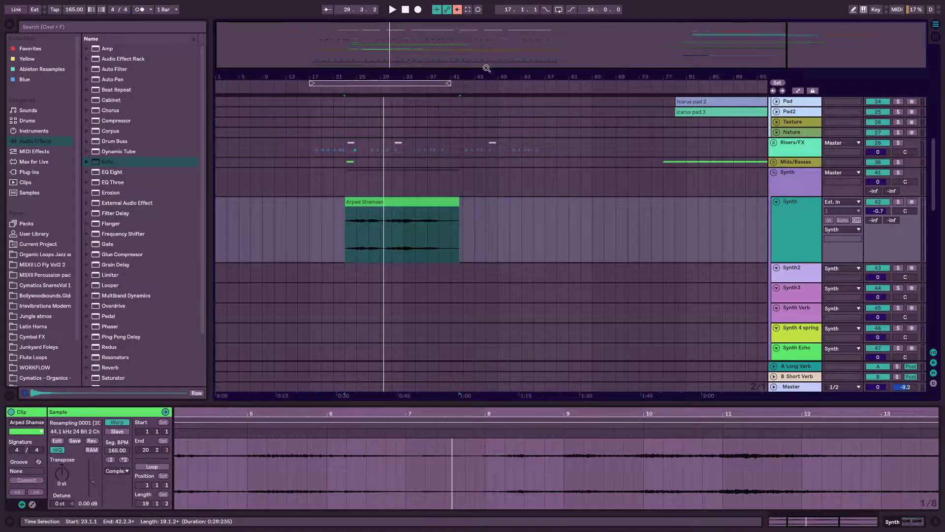
left_click_drag(486, 68, 591, 272)
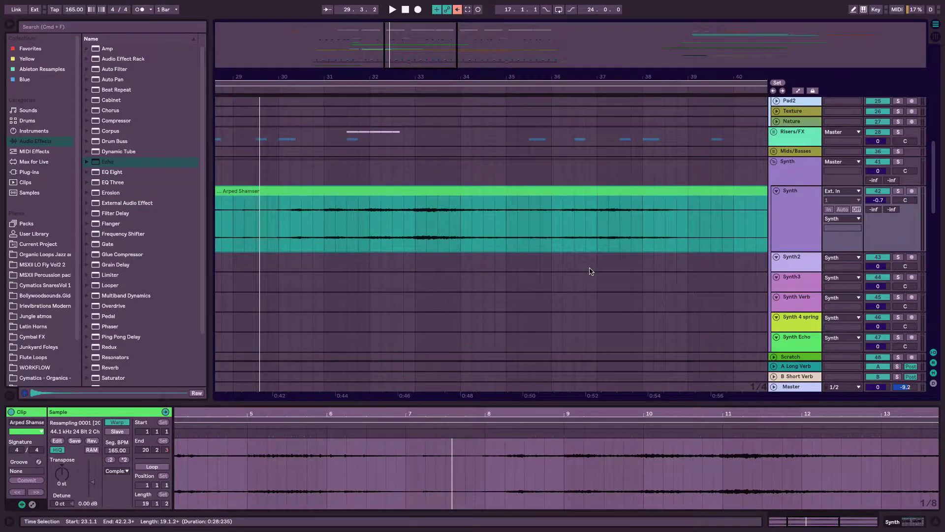
scroll(798, 248, "down", 1)
left_click_drag(793, 253, 793, 306)
scroll(605, 308, "left", 5)
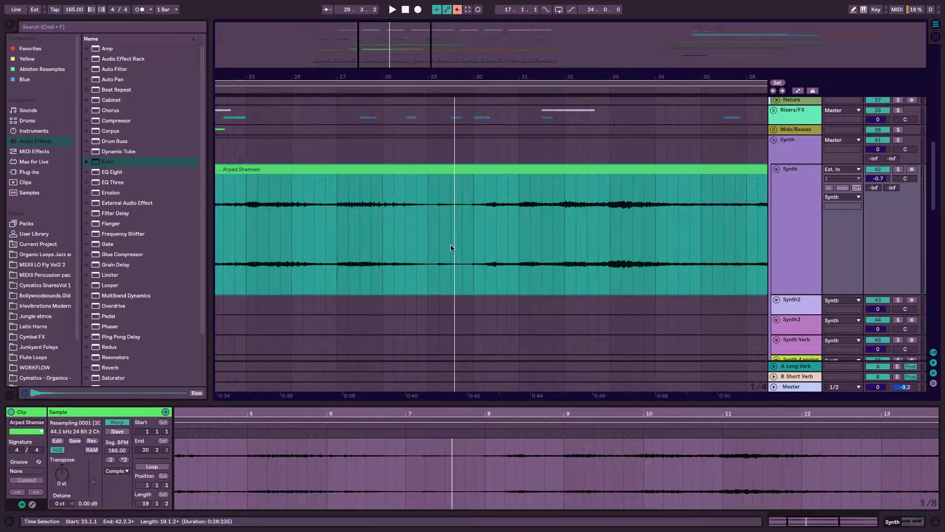
Split the Arped Shamsen clip at 29.2.1 and shift the cut back to about 29.1.4
left_click(432, 282)
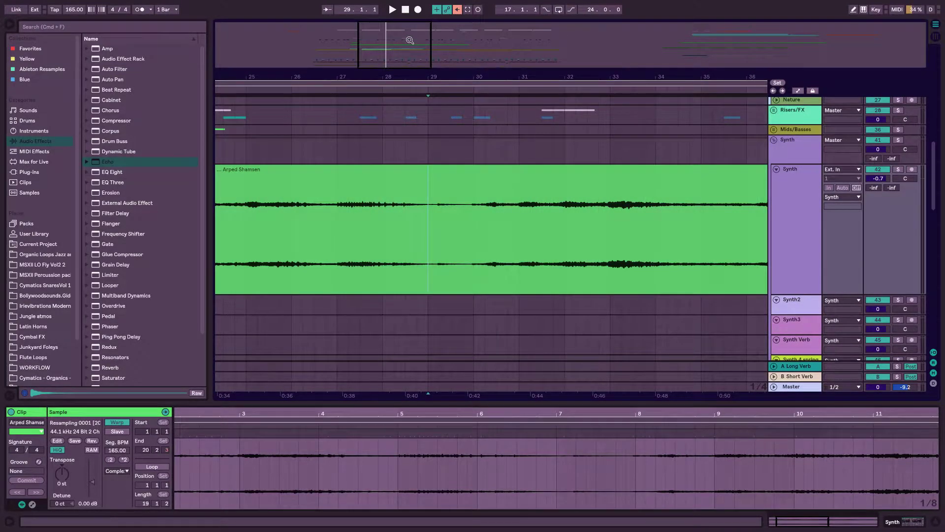
left_click_drag(410, 41, 400, 61)
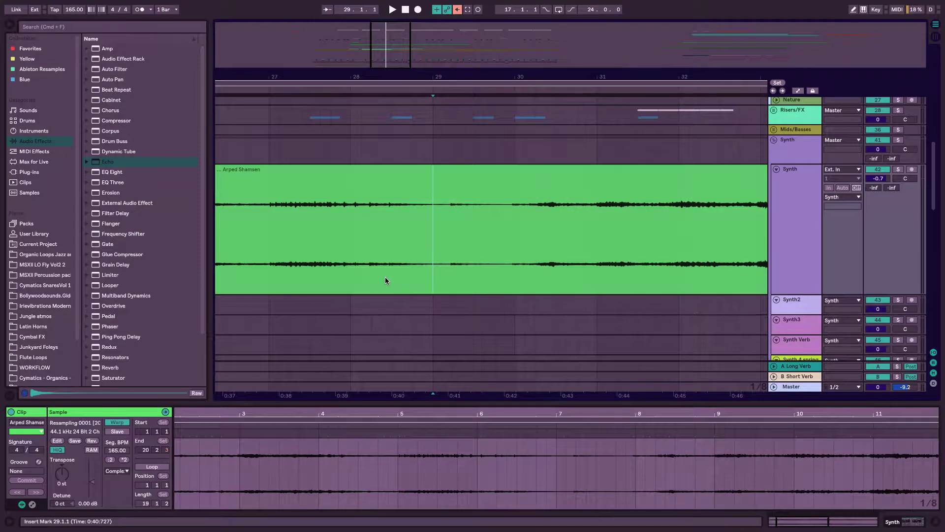
left_click(448, 282)
key("super+e")
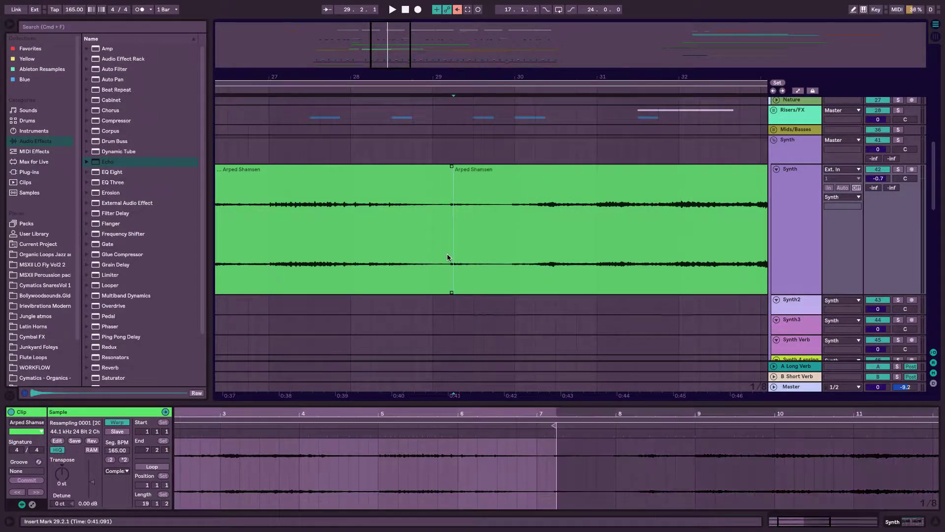
left_click_drag(452, 204, 449, 204)
Split the Arped Shamsen clip again at 29.3.3 and reverse the short slice between the two cuts
left_click(482, 274)
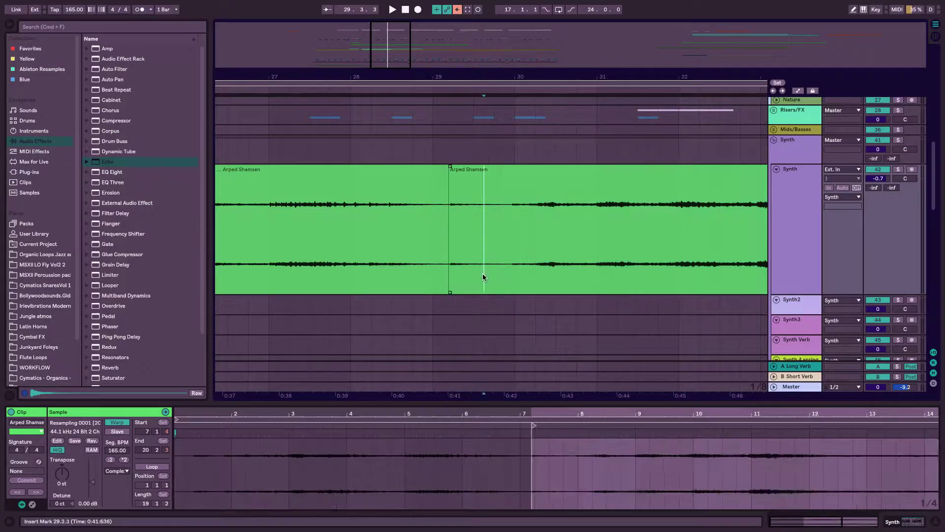
key("super+e")
left_click(458, 212)
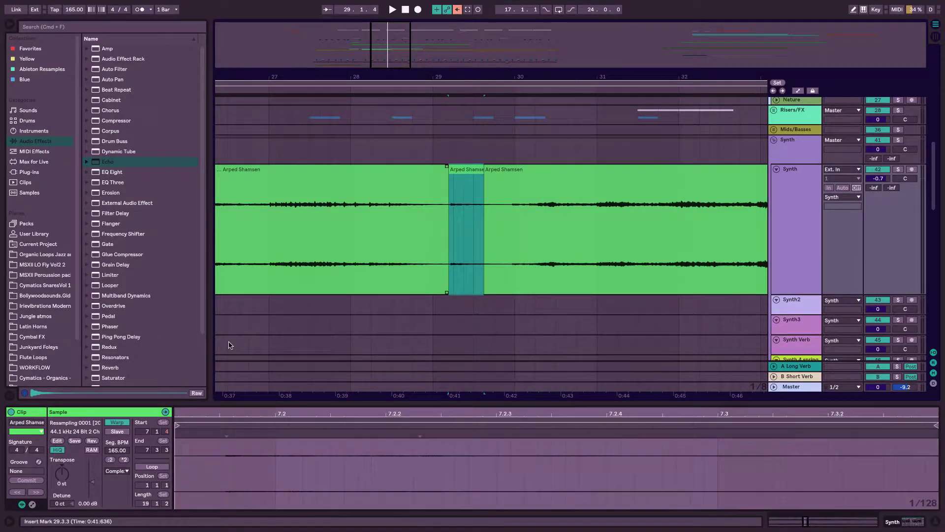
left_click(92, 441)
left_click(460, 213)
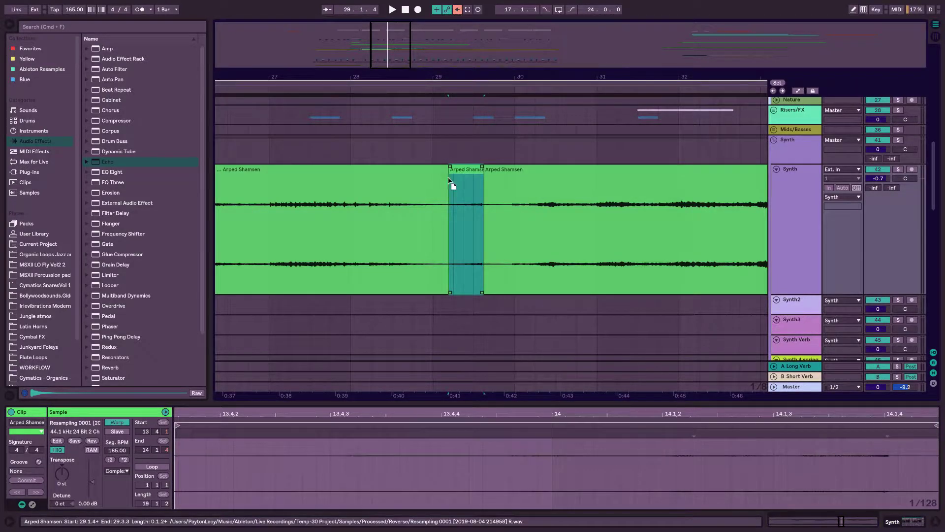
Move the reversed slice back to about 29.1.2, extend the following clip to meet it, and fade the clip edges around the slice
left_click_drag(453, 185, 449, 187)
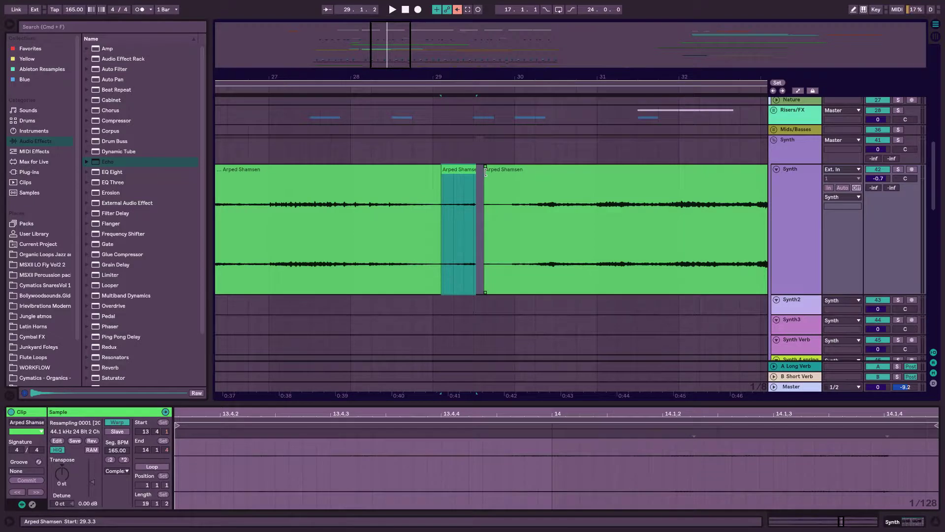
left_click_drag(486, 171, 433, 166)
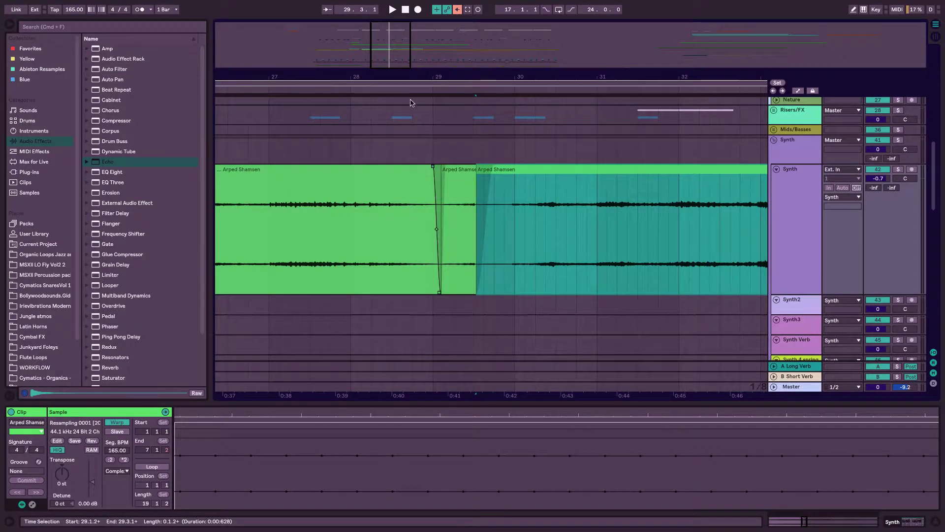
left_click(411, 93)
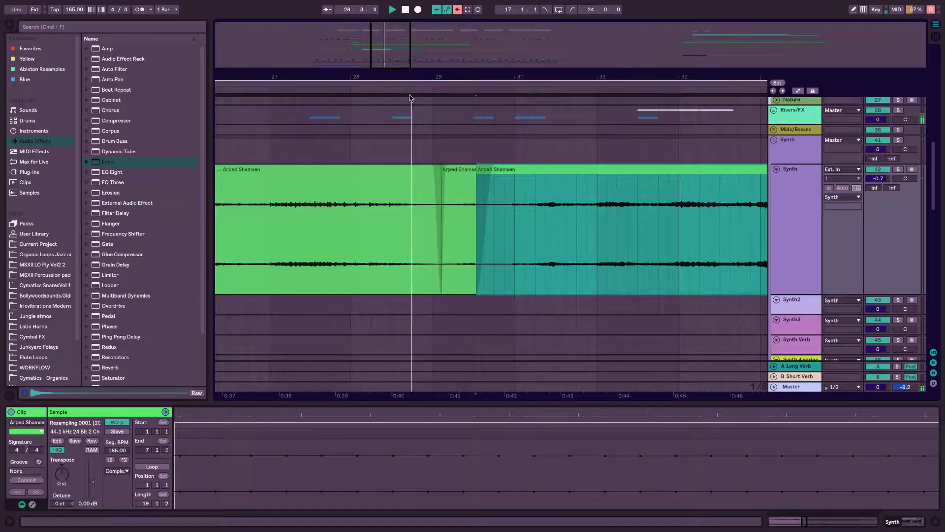
left_click(477, 150)
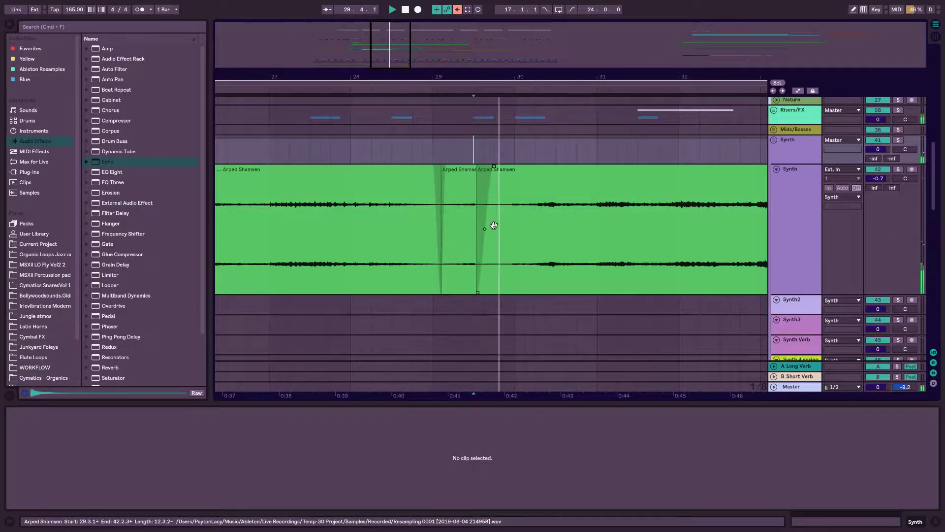
left_click(483, 91)
scroll(513, 240, "right", 3)
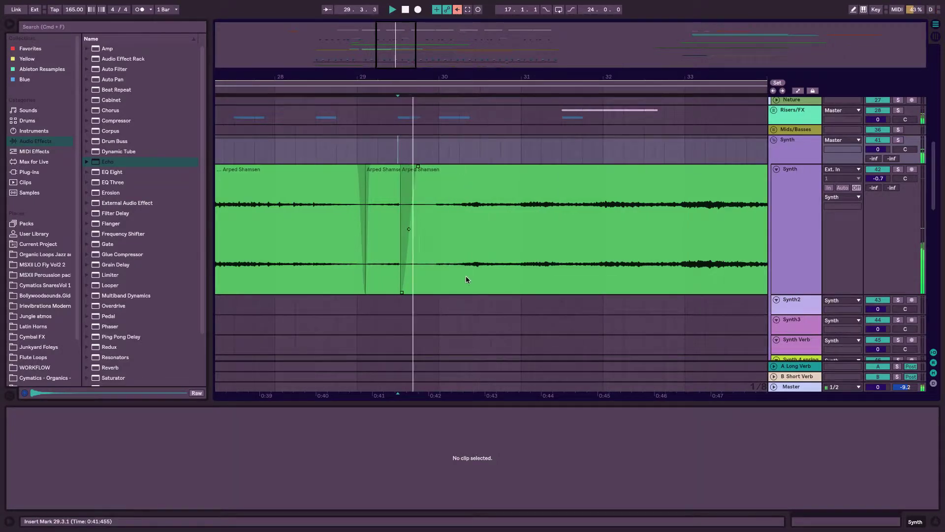
Split the Arped Shamsen clip at 30.3.1 and again at 30.4.1
left_click(480, 280)
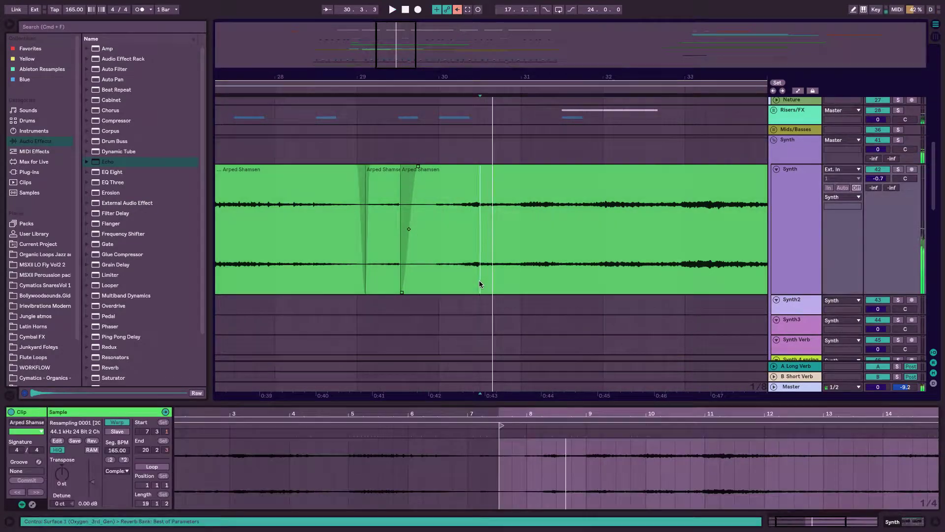
key("super+e")
left_click_drag(481, 203, 491, 205)
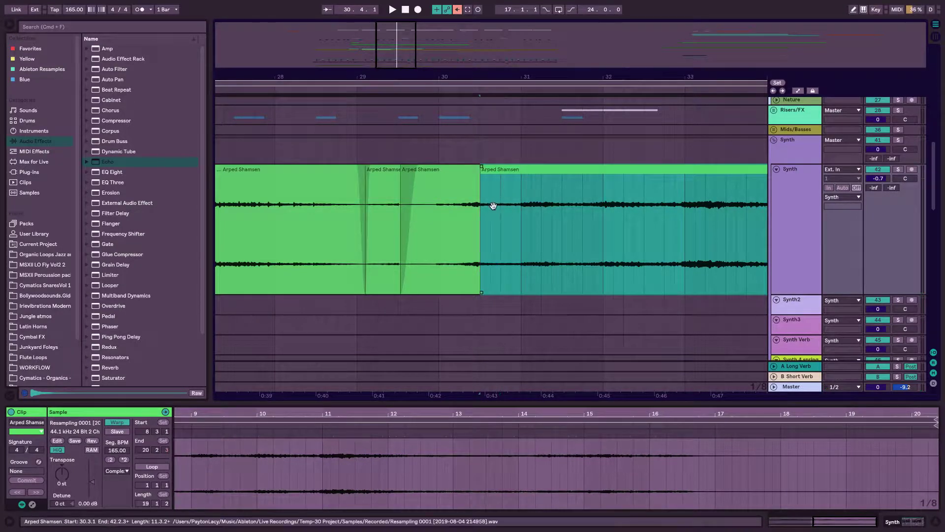
left_click(495, 268)
key("super+e")
Set the slice between 30.3.1 and 30.4.1 to Beats warp mode, preserving 1/32, with transient looping off and the envelope at 0
left_click(493, 170)
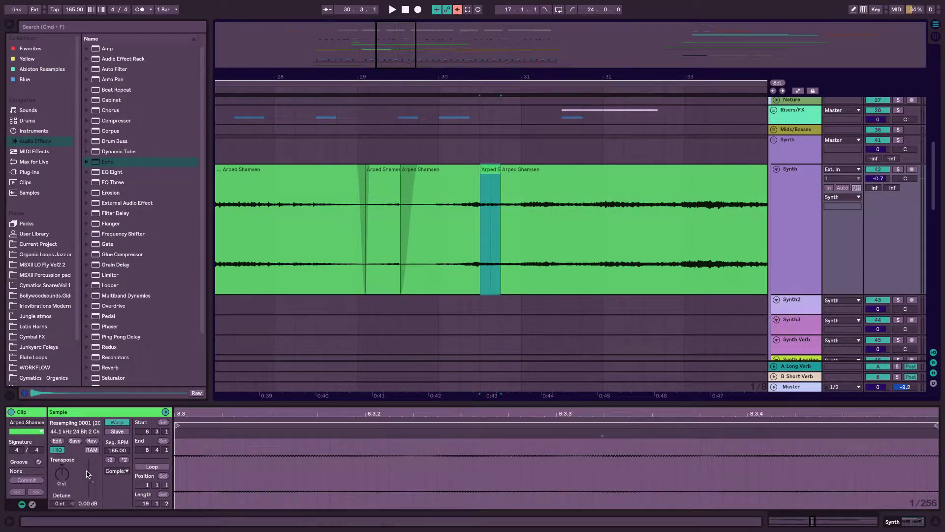
left_click(117, 470)
left_click(113, 479)
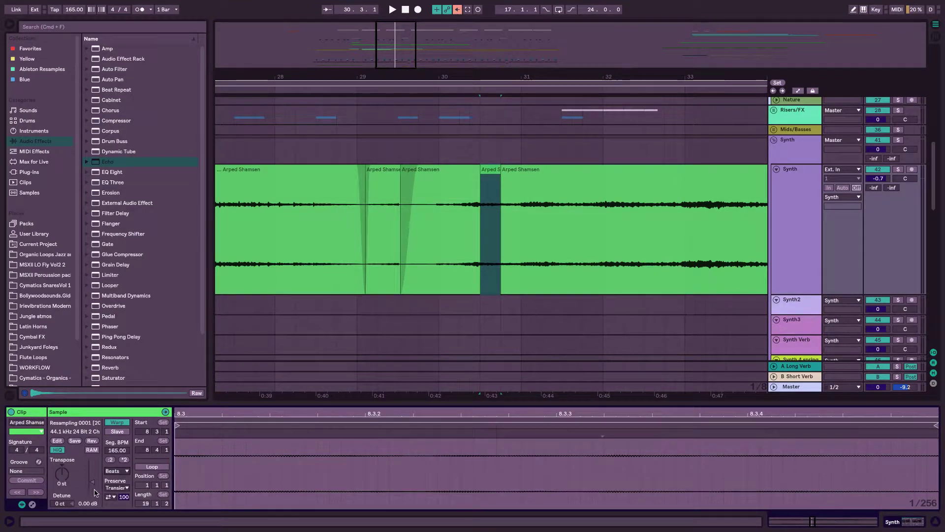
left_click(115, 487)
left_click(115, 481)
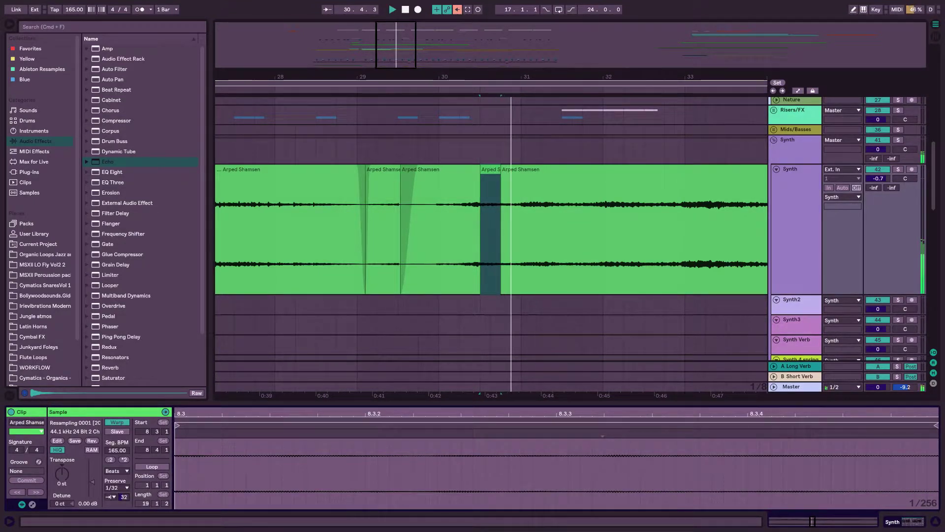
left_click_drag(127, 500, 127, 521)
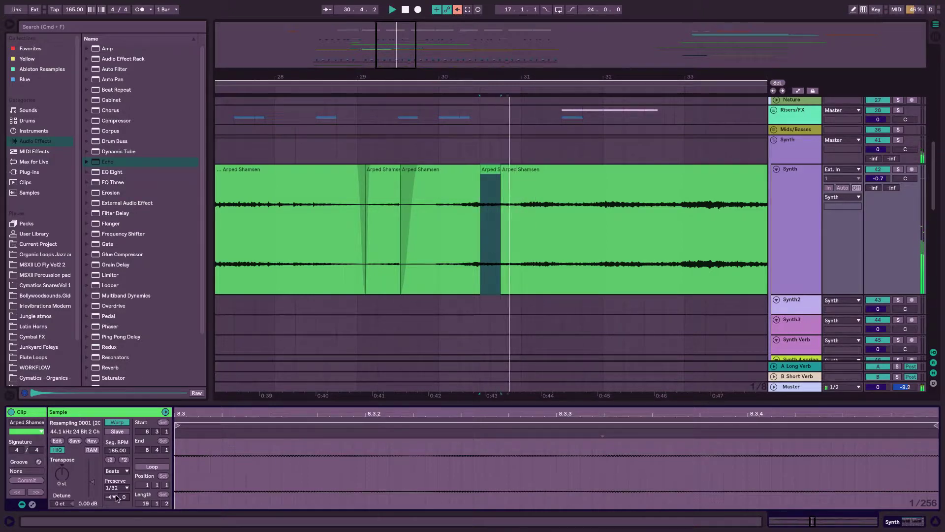
Transpose the slice at 30.3.1 up 12 st and audition it
key("space")
left_click_drag(61, 473, 61, 471)
key("space")
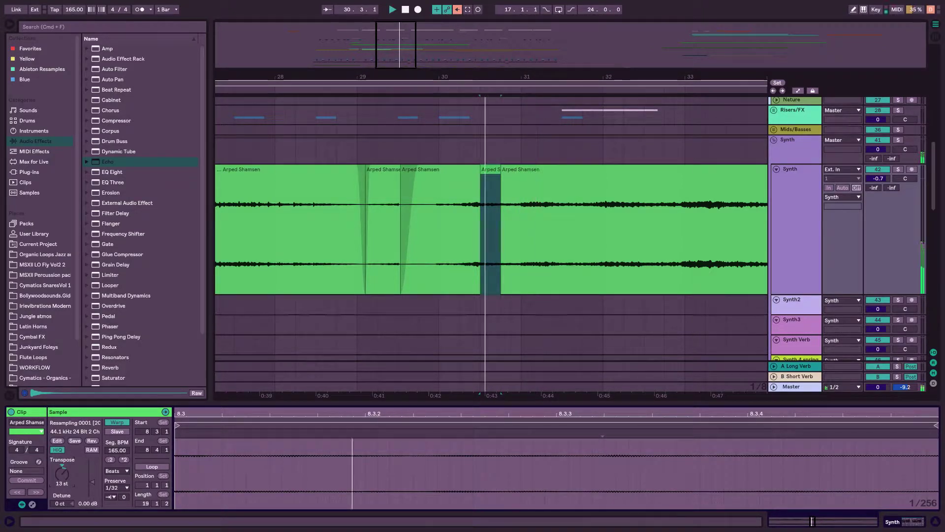
key("space")
key("space")
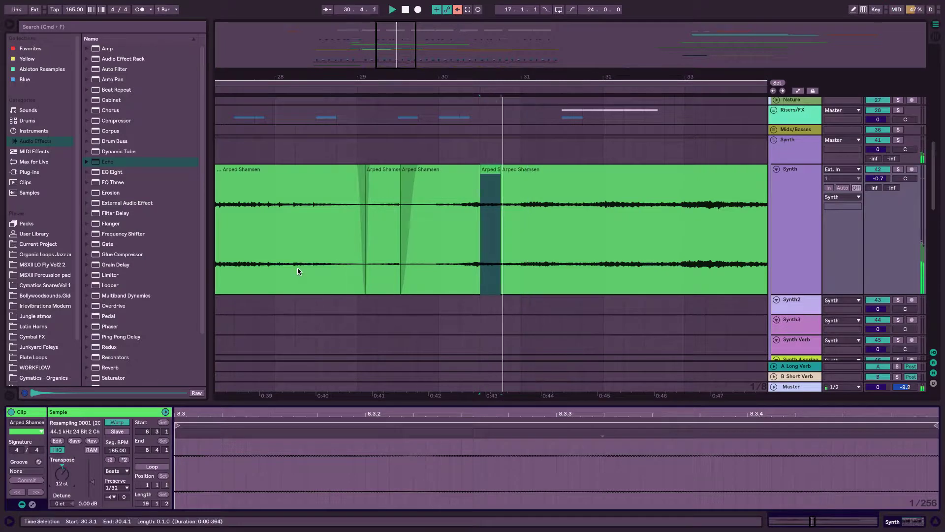
key("space")
Play the edited melody from about 29.3 and again from about 31.2 to choose the next edit point
left_click(409, 88)
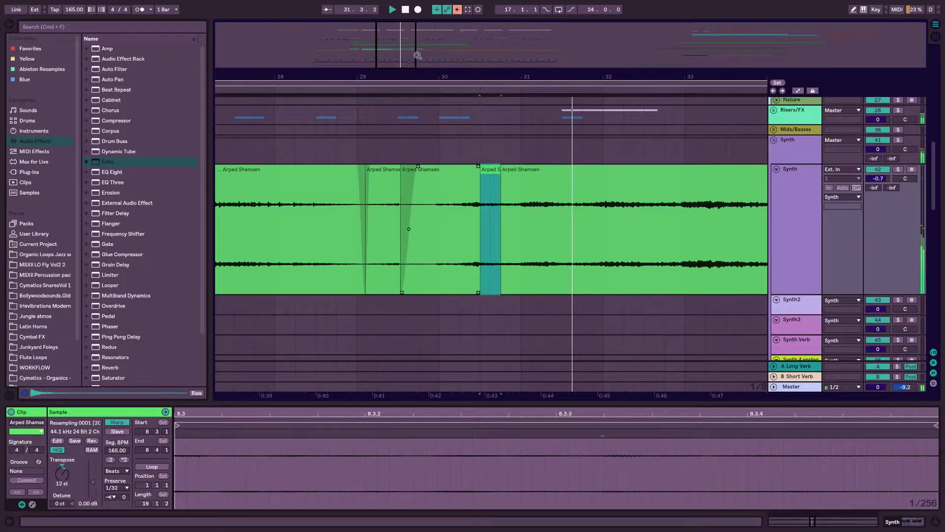
scroll(458, 170, "down", 5)
scroll(449, 169, "right", 1)
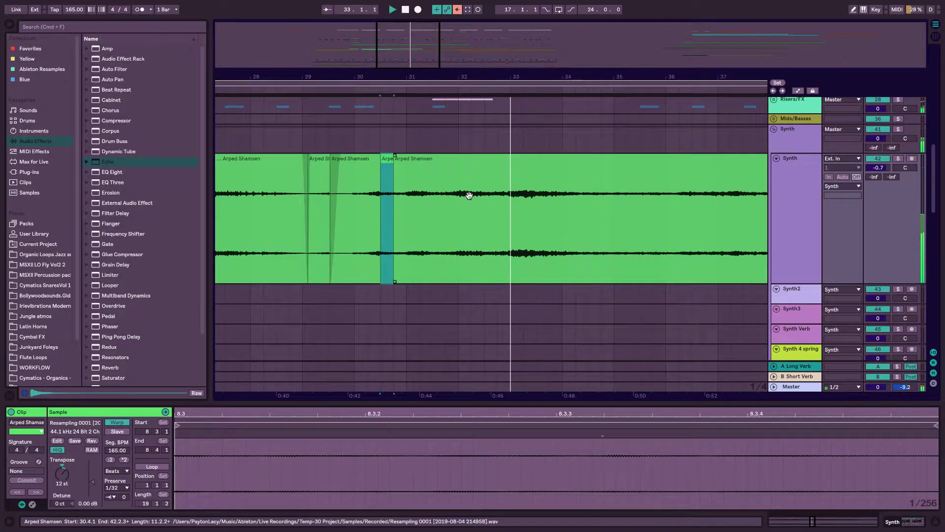
scroll(536, 248, "right", 5)
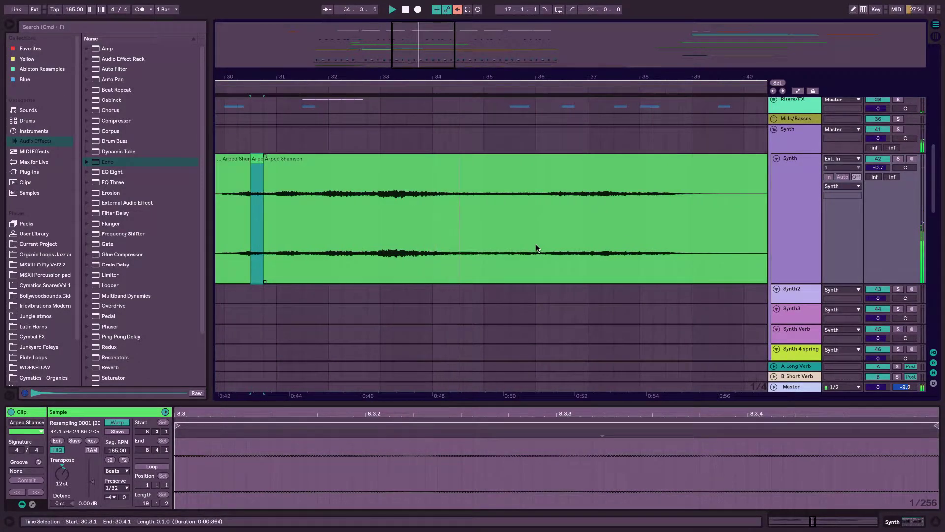
left_click(294, 91)
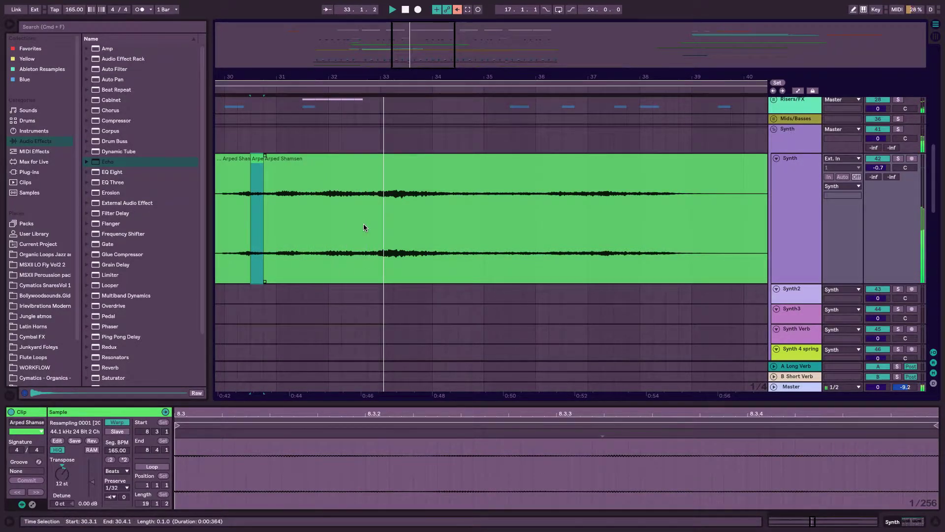
key("space")
Split the Arped Shamsen clip at 32.3.1
left_click(355, 244)
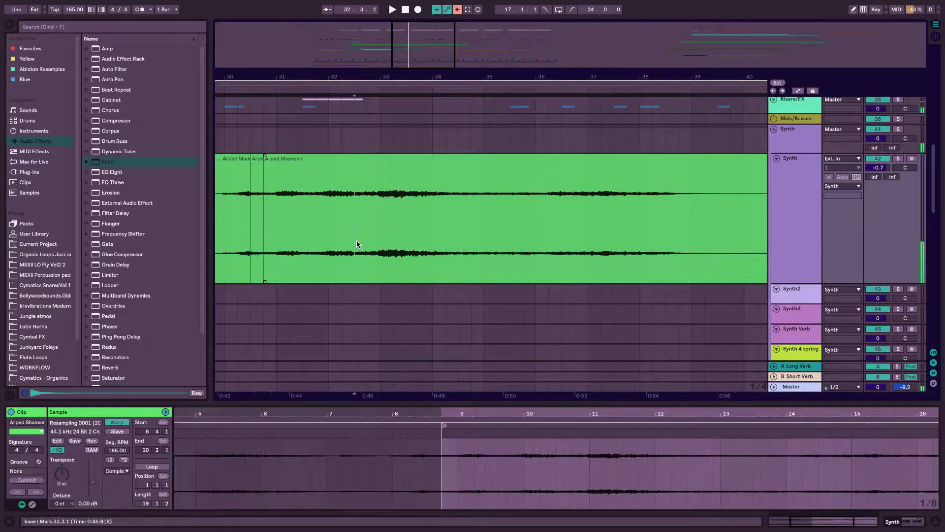
key("super+e")
left_click(358, 156)
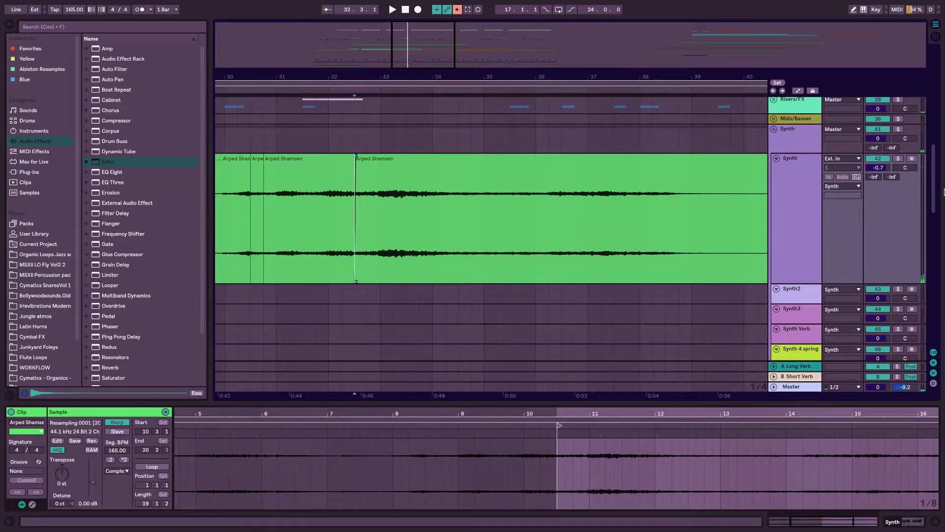
Turn off the Reverb on the Synth track and play the arrangement from just before bar 29
left_click(803, 221)
left_click(896, 524)
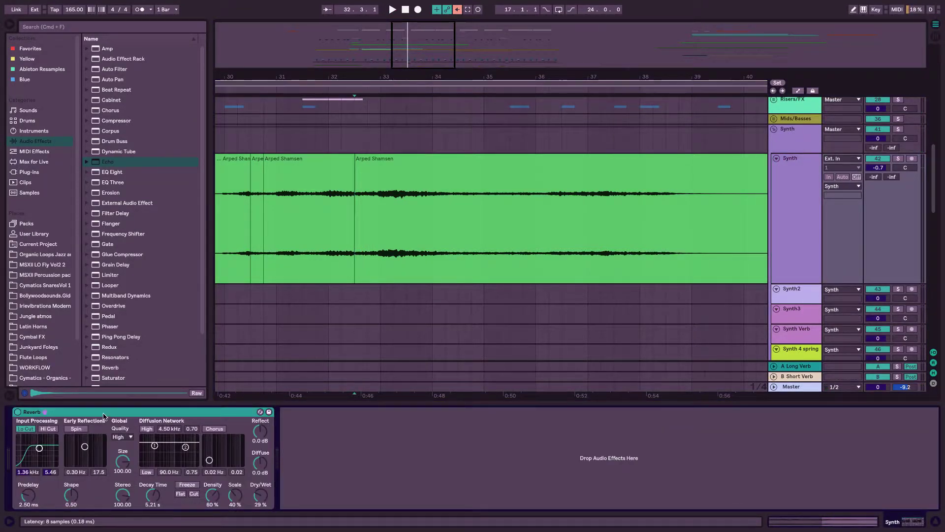
left_click(18, 412)
scroll(292, 149, "left", 5)
scroll(292, 150, "up", 3)
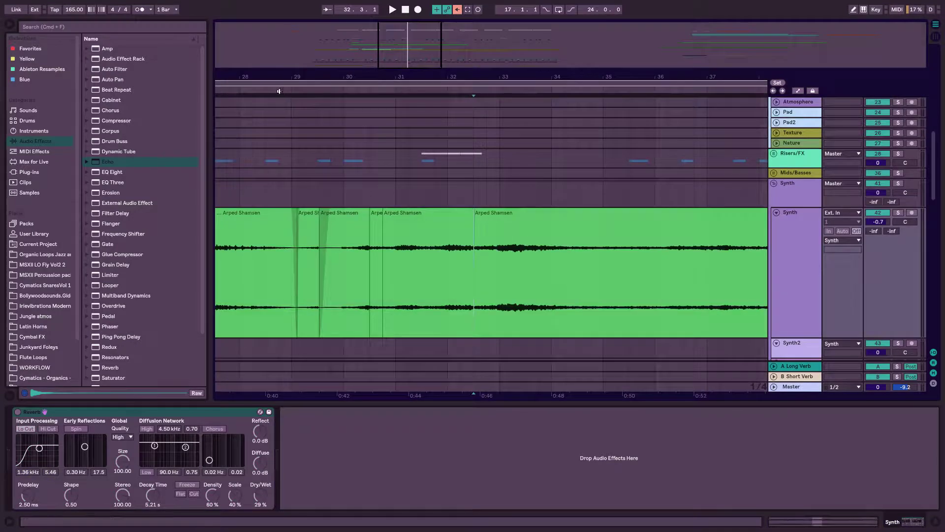
left_click(285, 90)
scroll(405, 271, "down", 3)
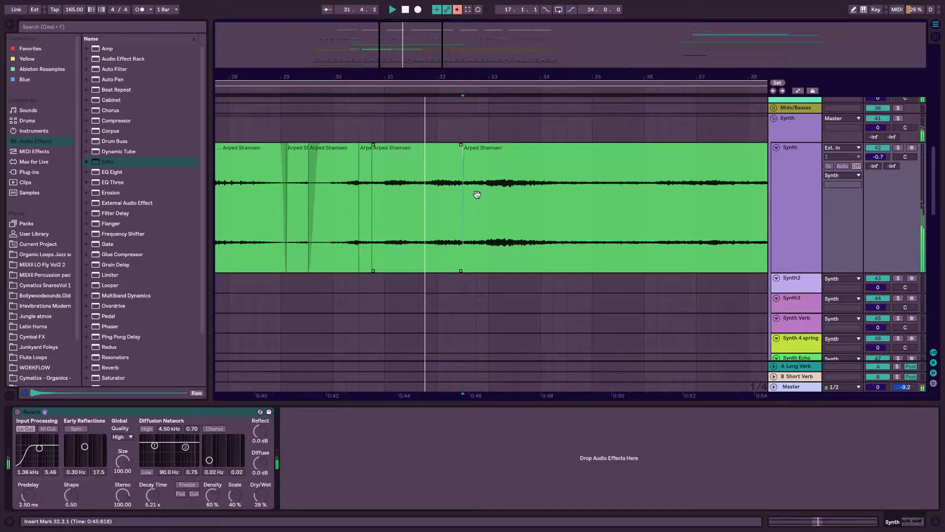
Add a fade-in to the clip starting at 32.3.1, reaching full level at about bar 33
left_click(464, 146)
left_click_drag(465, 146, 489, 144)
left_click(419, 89)
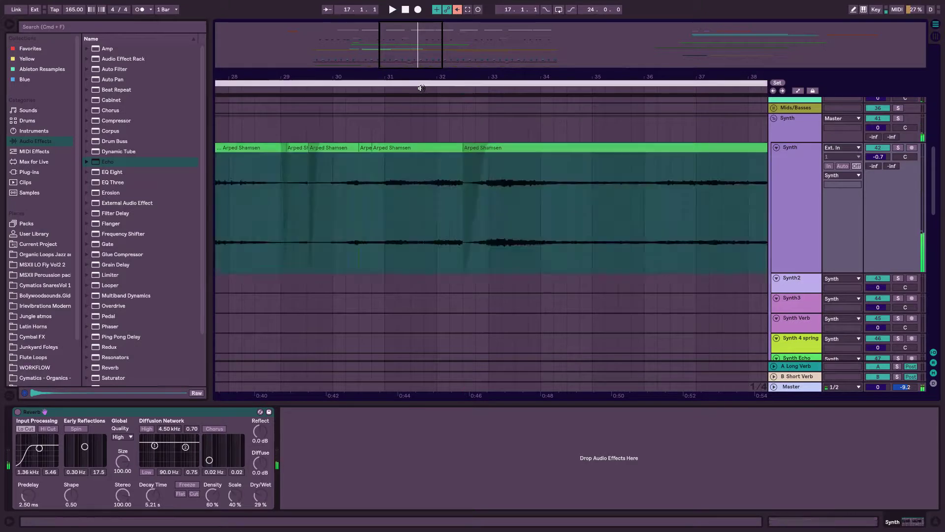
left_click(425, 181)
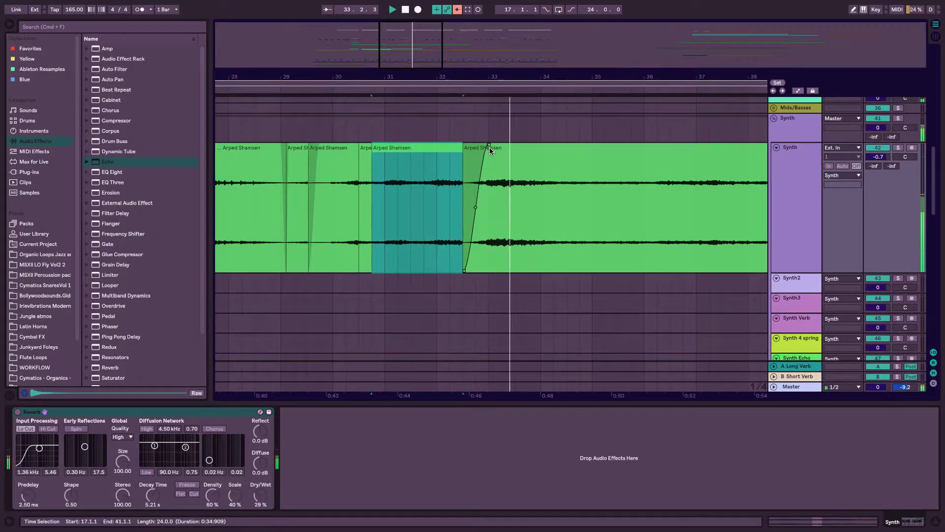
Lower the gain of the Arped Shamsen clip starting at 32.3.1 to -4.16 dB and play it back
scroll(474, 196, "down", 4)
scroll(474, 193, "right", 2)
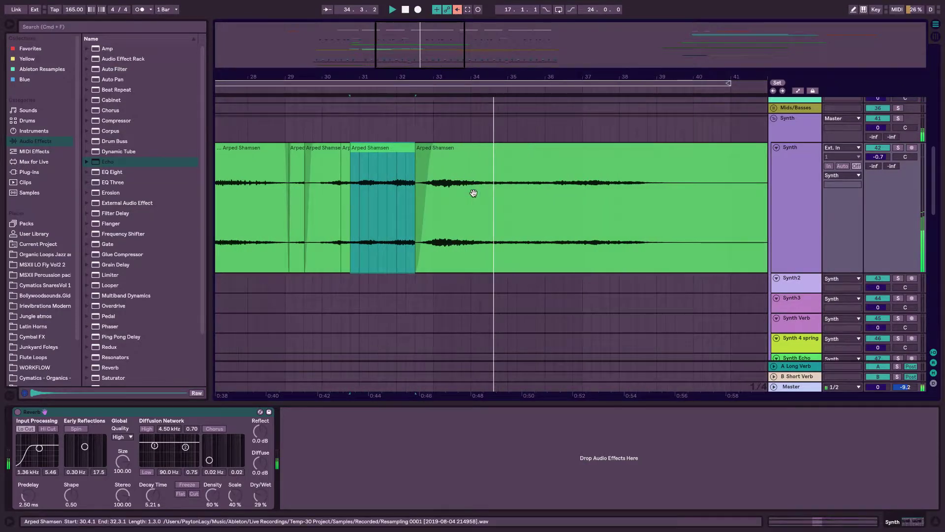
scroll(491, 167, "down", 2)
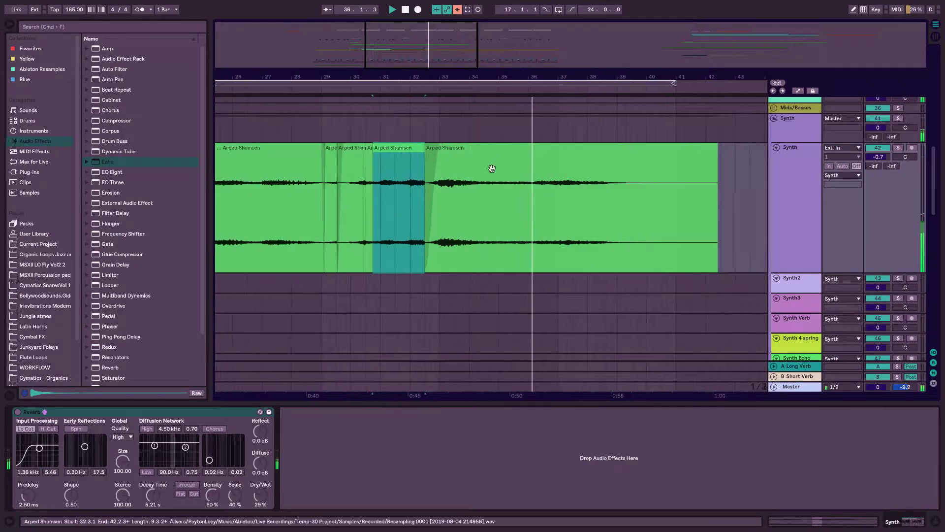
left_click(491, 166)
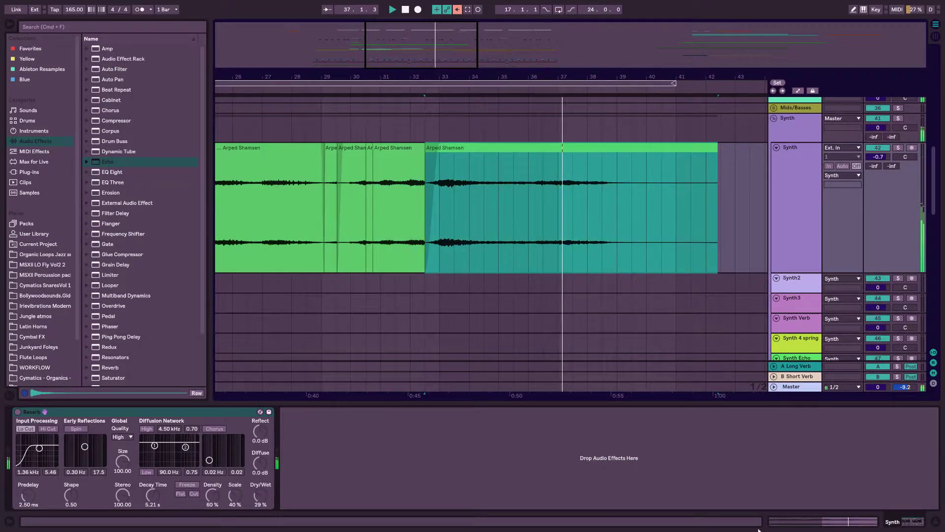
left_click(835, 522)
left_click_drag(92, 482, 92, 484)
key("space")
key("space")
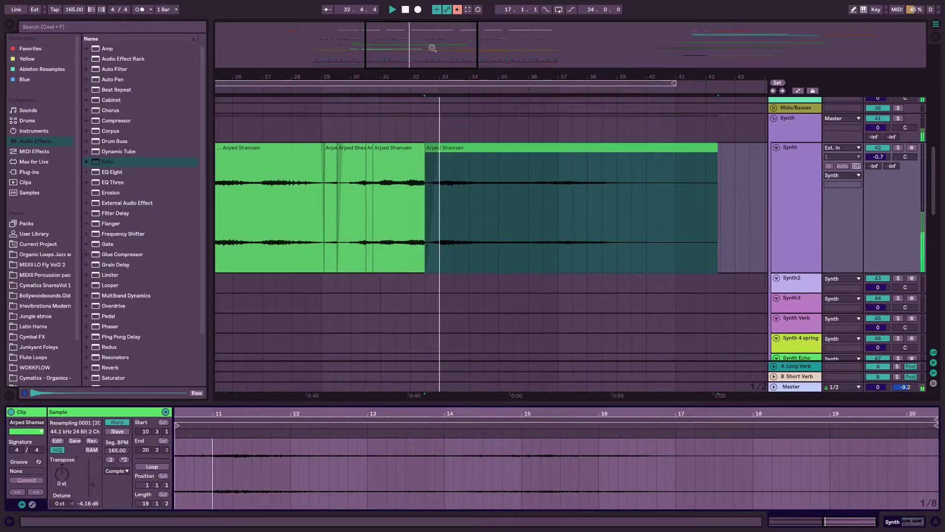
Split the lowered Arped Shamsen clip at 33.3.1, give the new part a short fade-in and play it back
left_click(436, 209)
scroll(436, 210, "up", 2)
left_click(436, 241)
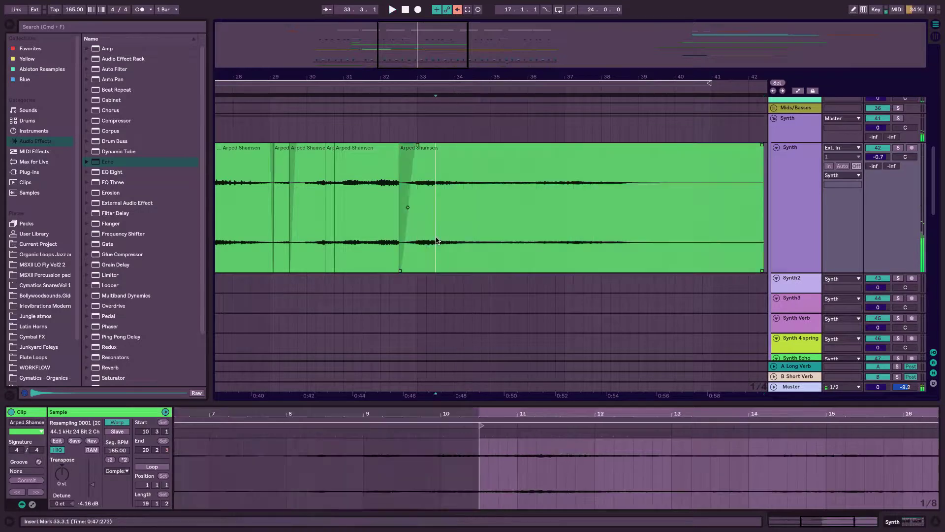
key("super+e")
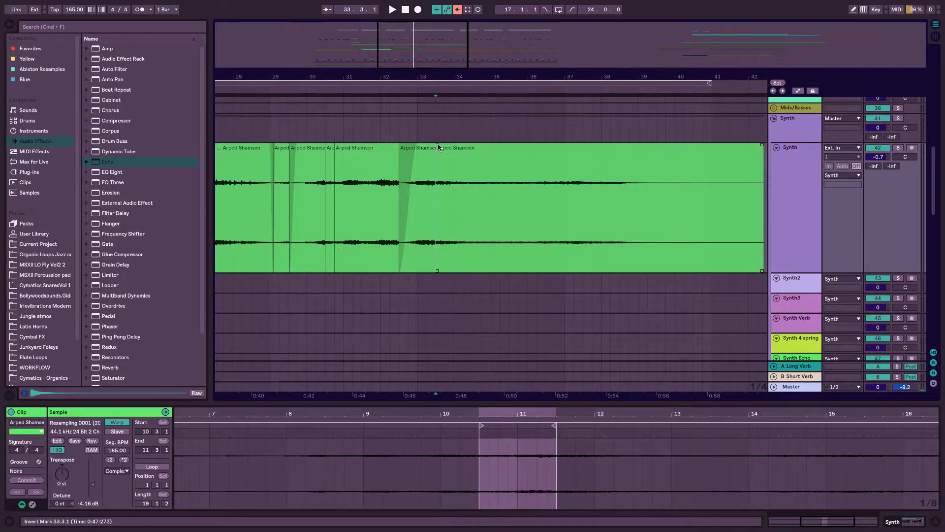
left_click(405, 154)
key("space")
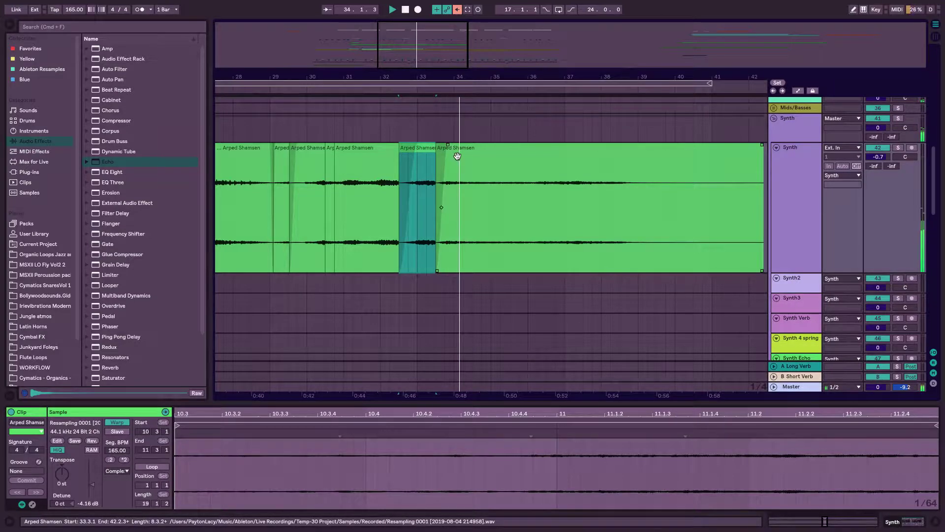
Split the Arped Shamsen clip at 34.3.1, add a short fade-in to the new part and audition from about bar 32
left_click(471, 260)
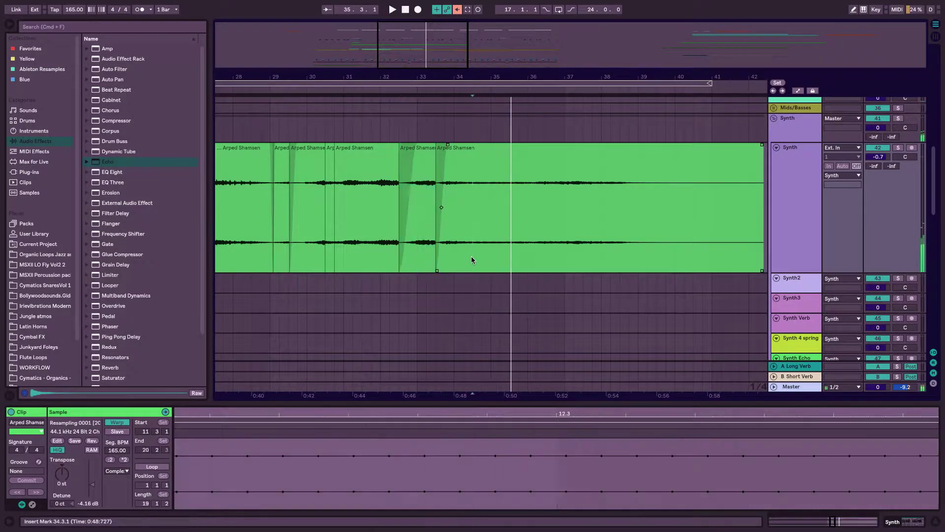
key("ctrl+e")
left_click_drag(475, 146, 489, 148)
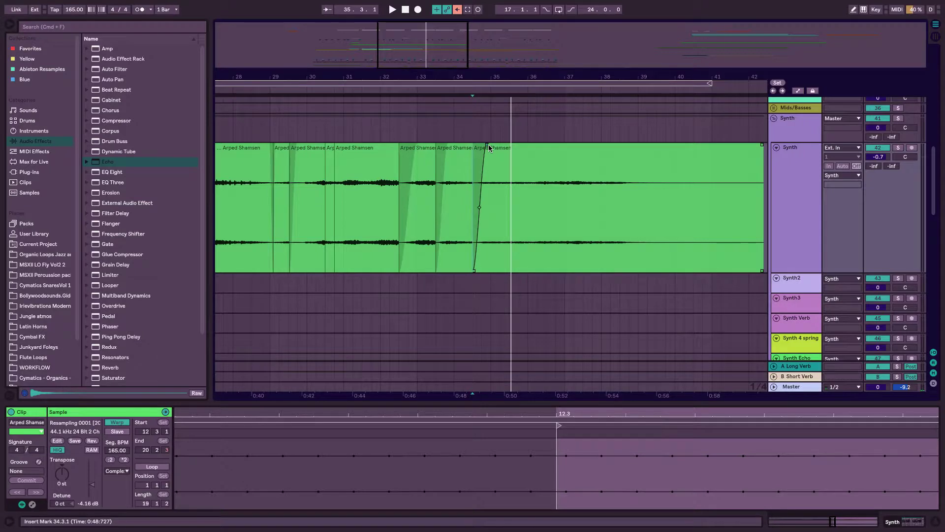
left_click(382, 89)
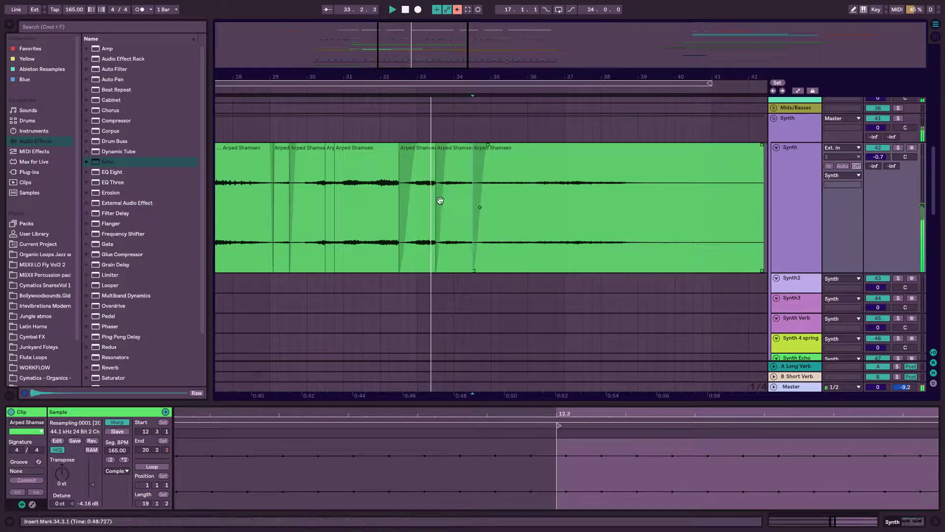
key("space")
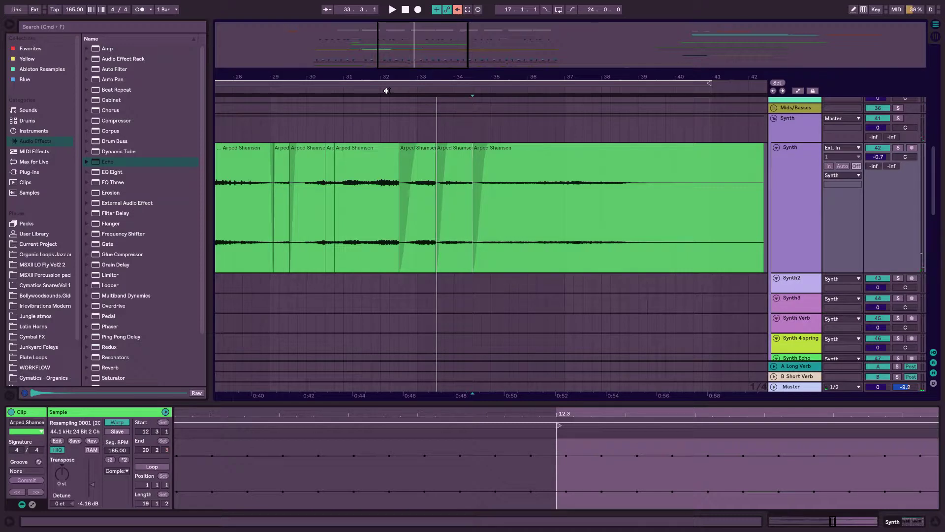
Split the last Arped Shamsen clip at 36.3.1 and add a fade-in to the new part, reaching full level at about bar 37
left_click(377, 89)
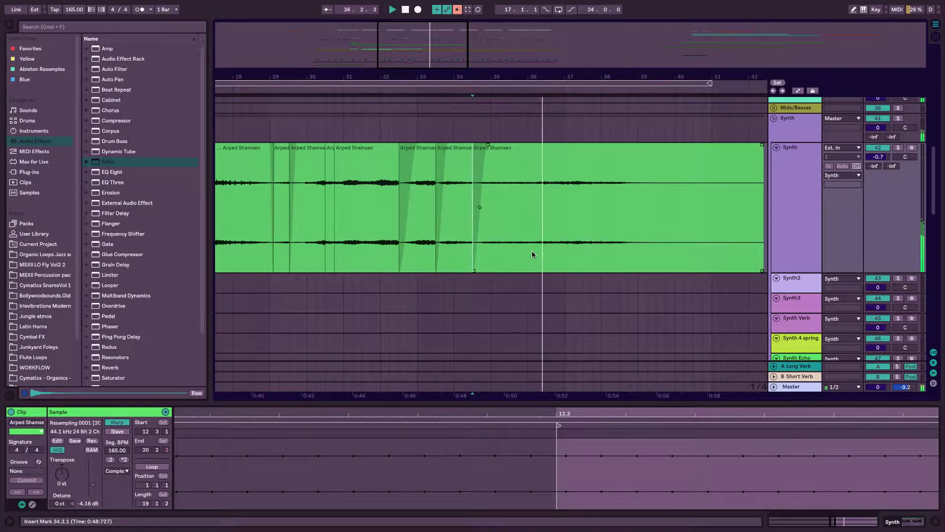
left_click(546, 261)
key("super+e")
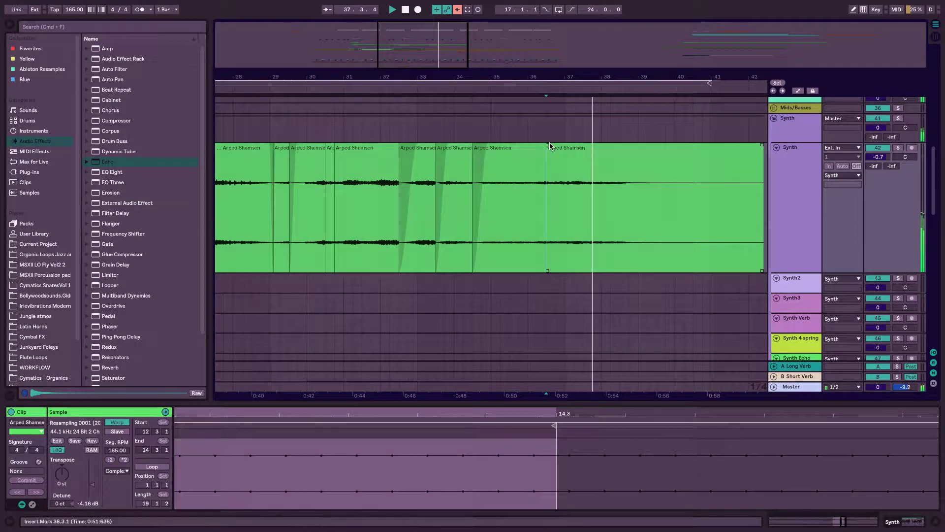
left_click_drag(550, 145, 567, 151)
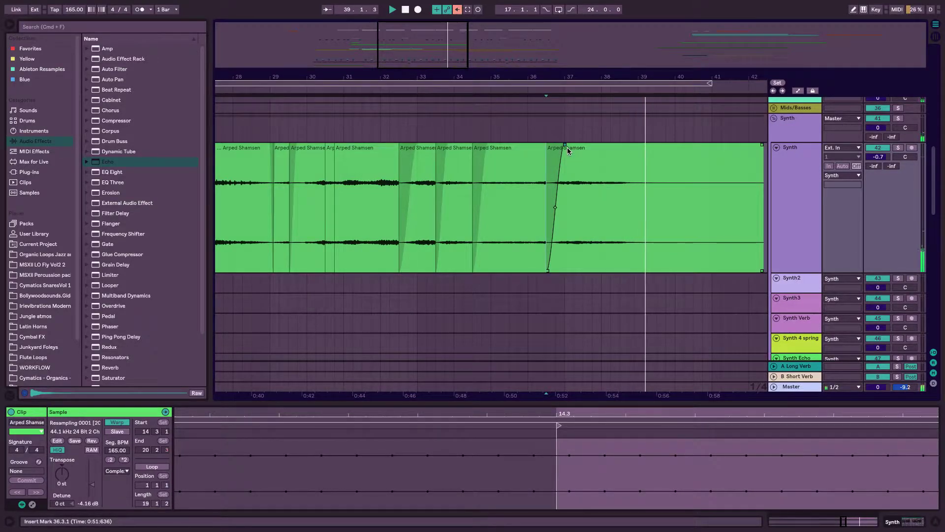
Reduce the height of the Synth track that holds the chopped Arped Shamsen clips and stop playback
left_click_drag(571, 77, 571, 49)
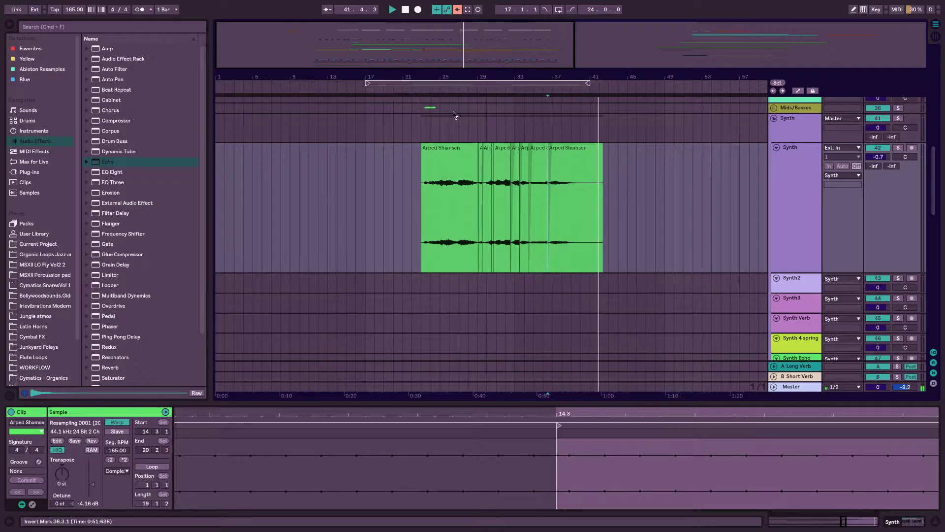
left_click_drag(570, 77, 571, 87)
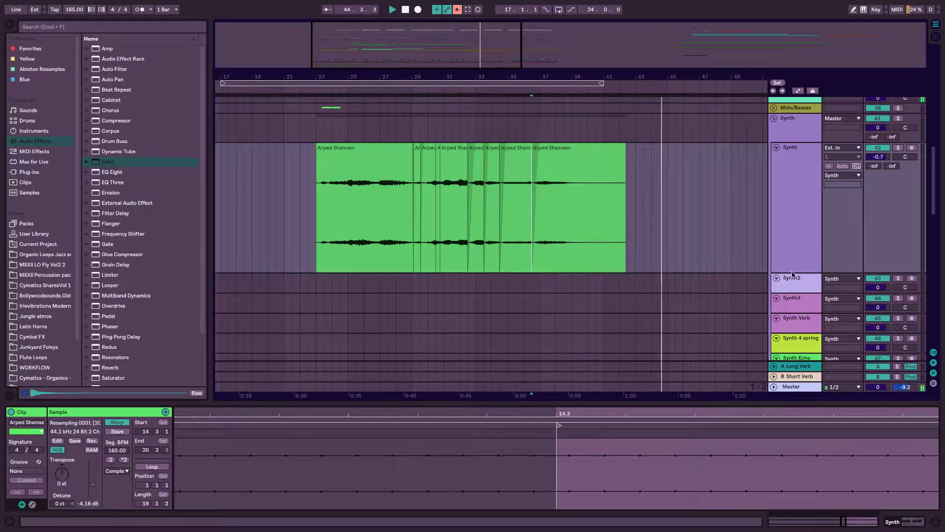
left_click_drag(792, 271, 793, 197)
key("space")
Audition the SAs7G3 clip at 41.1.1 on the second Irganic instruments track and copy it to 44.1.1
scroll(581, 217, "up", 10)
scroll(581, 217, "right", 2)
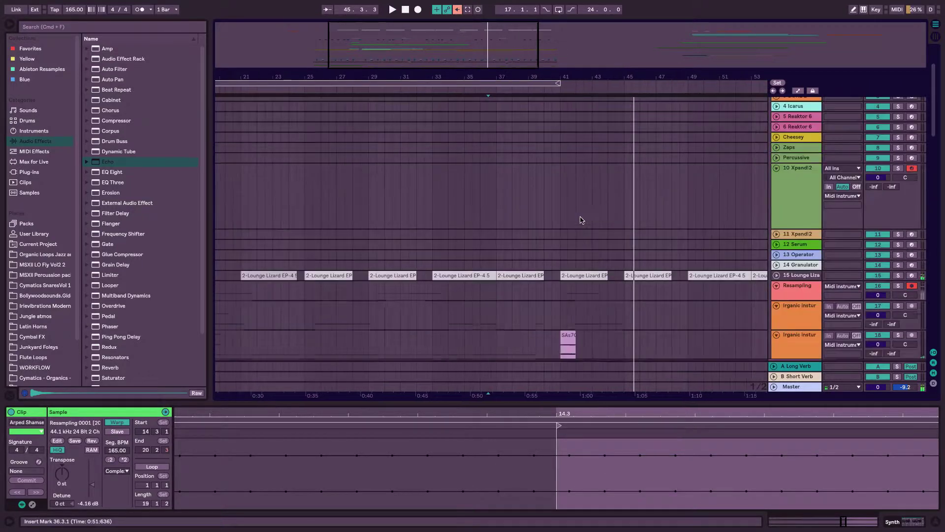
scroll(578, 254, "down", 5)
scroll(571, 275, "right", 1)
left_click(535, 234)
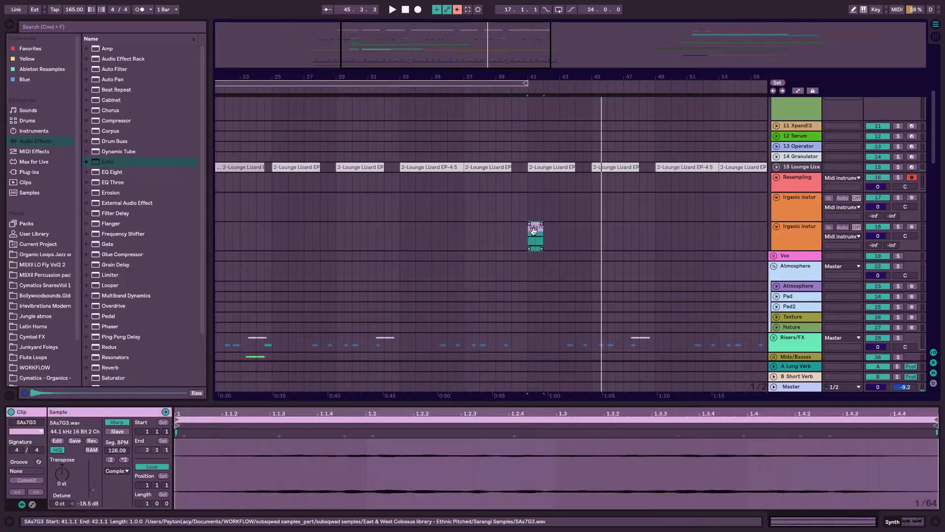
key("space")
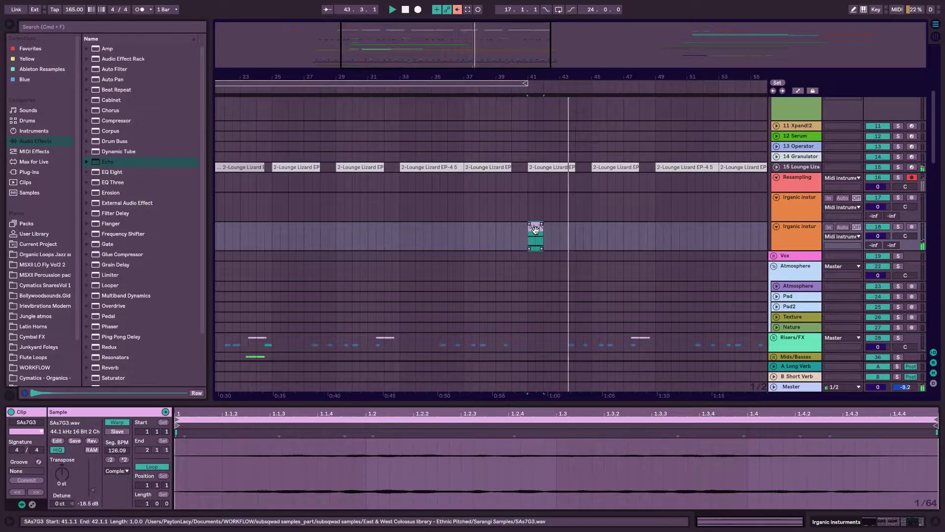
left_click_drag(536, 229, 579, 232)
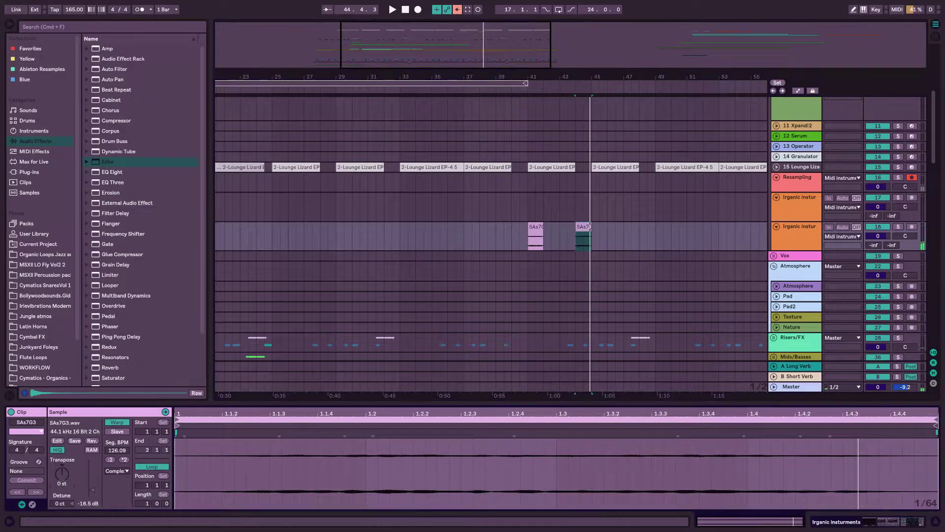
Try transposing the SAs7G3 copy at 44.1.1 to -5 st and compare it by ear with the original at 41.1.1
left_click_drag(61, 481, 61, 488)
key("space")
key("space")
key("Down")
key("space")
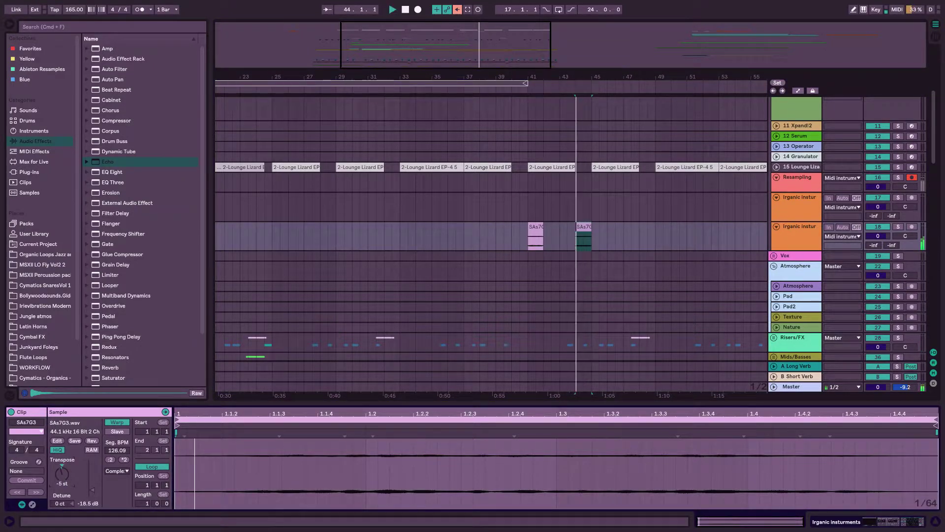
key("space")
key("Left")
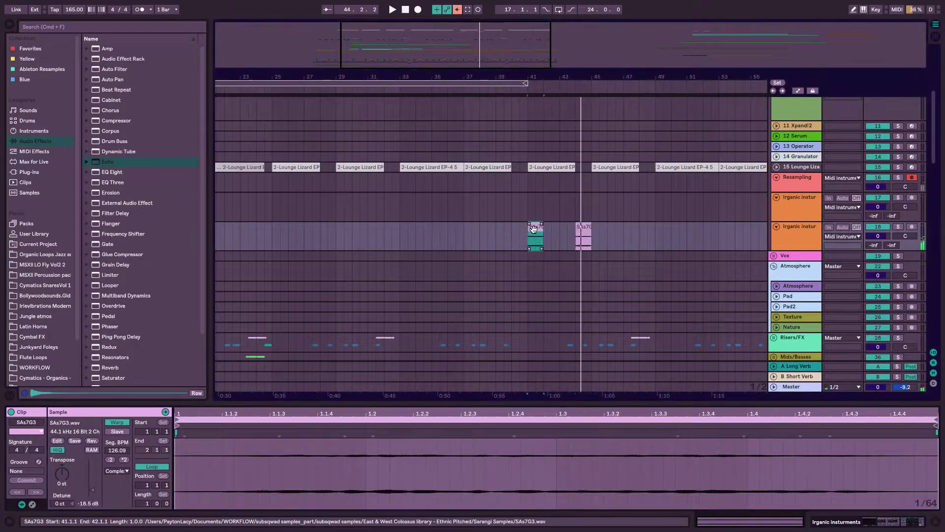
key("space")
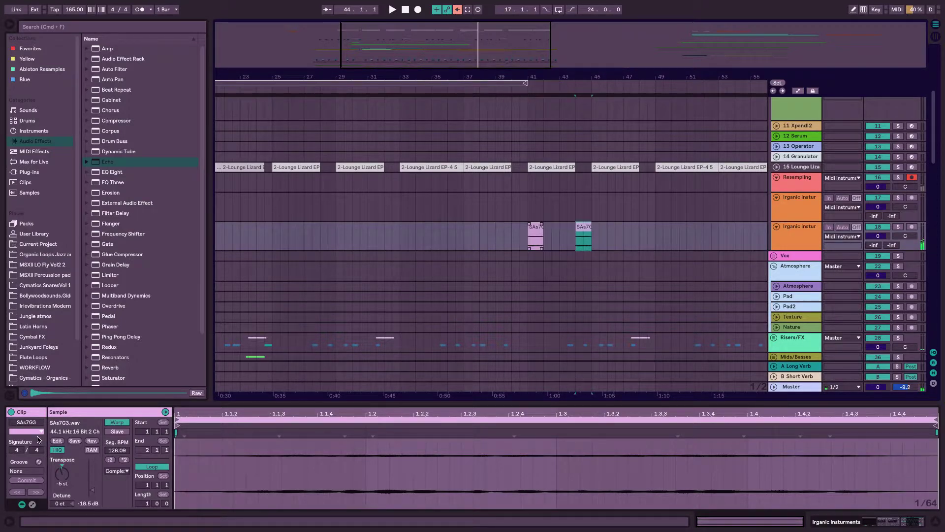
Try transposing the SAs7G3 copy at 44.1.1 to -6 st and compare it with the original clip
left_click_drag(62, 474, 61, 476)
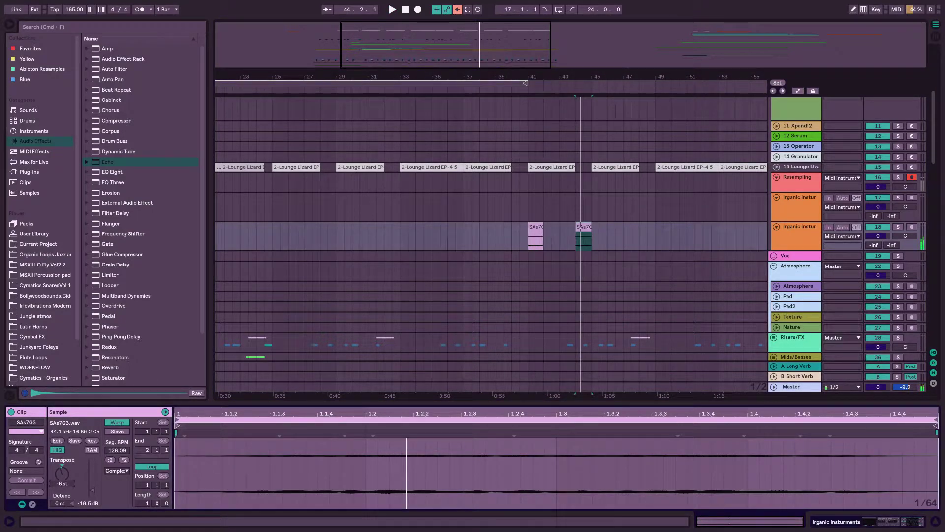
left_click(529, 229)
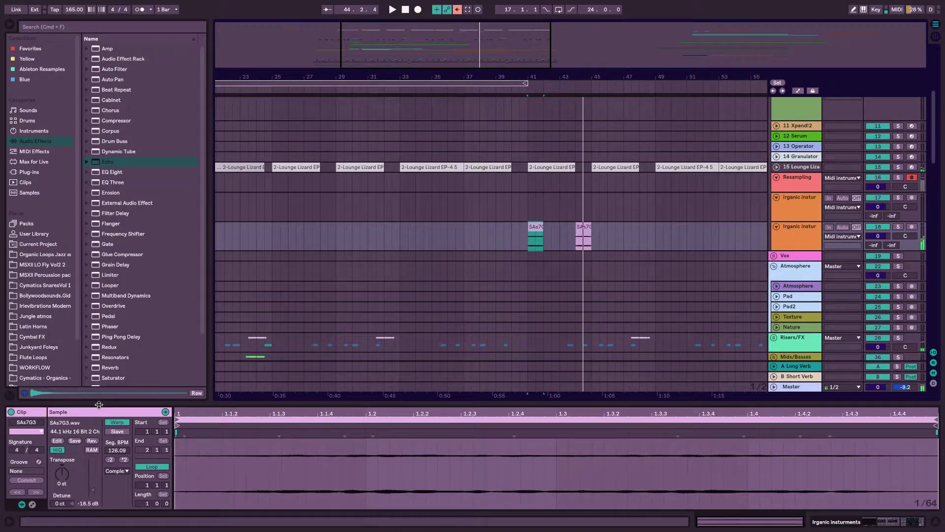
left_click(583, 227)
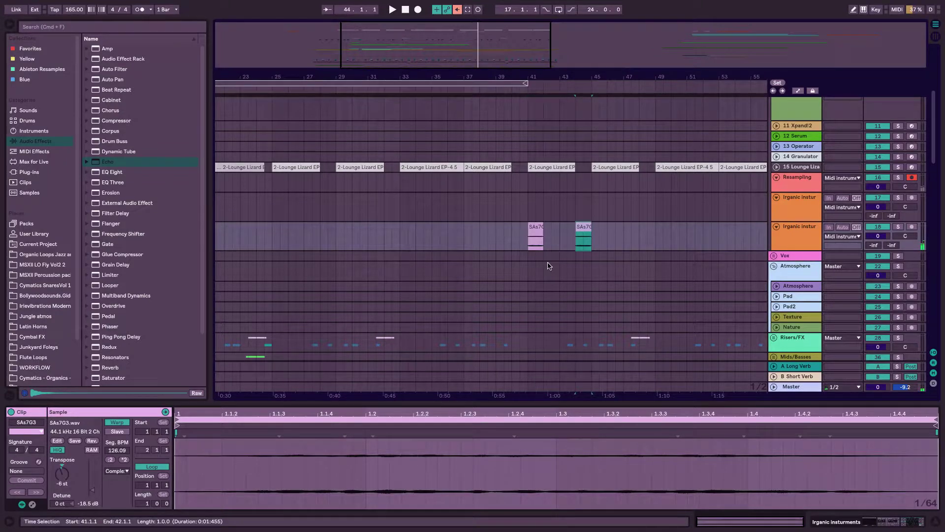
Play back the Arped Shamsen melody on the Synth track from about bar 34 as a pitch reference
scroll(529, 313, "down", 5)
scroll(528, 314, "down", 4)
scroll(468, 266, "right", 2)
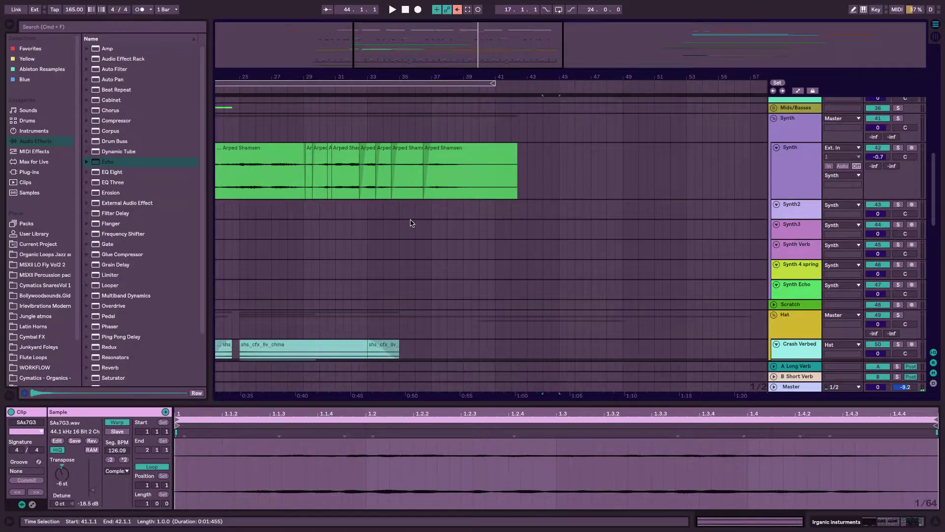
left_click(377, 180)
key("space")
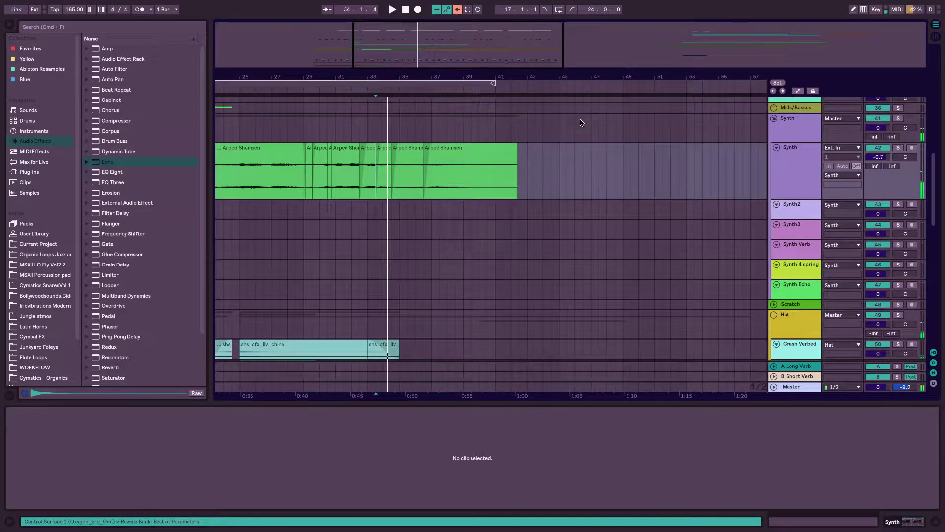
Set the transposition of the SAs7G3 copy at 44.1.1 to -3 st and play back the phrase from before bar 41
scroll(581, 122, "up", 4)
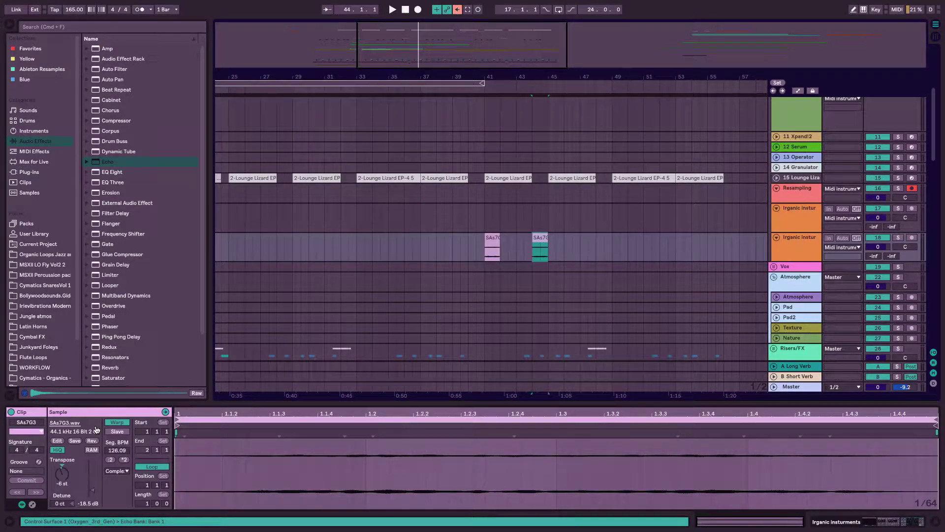
key("space")
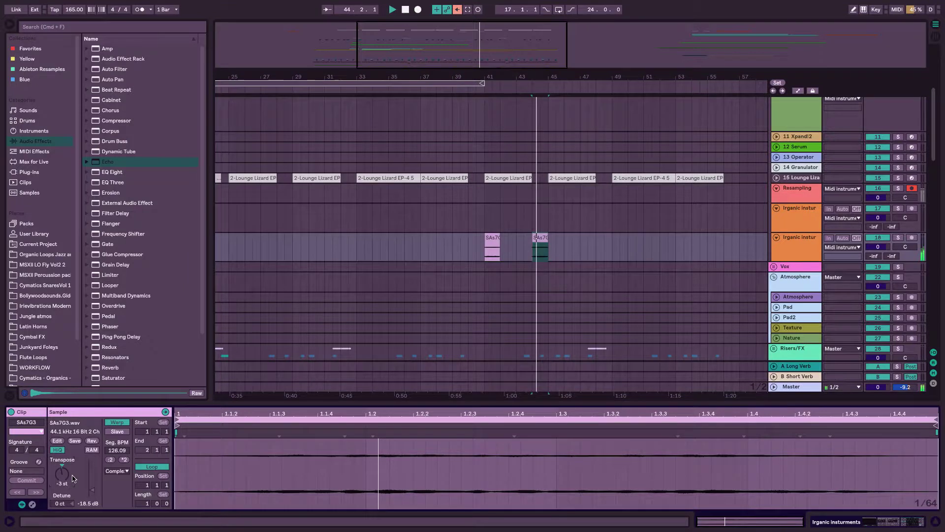
left_click(473, 91)
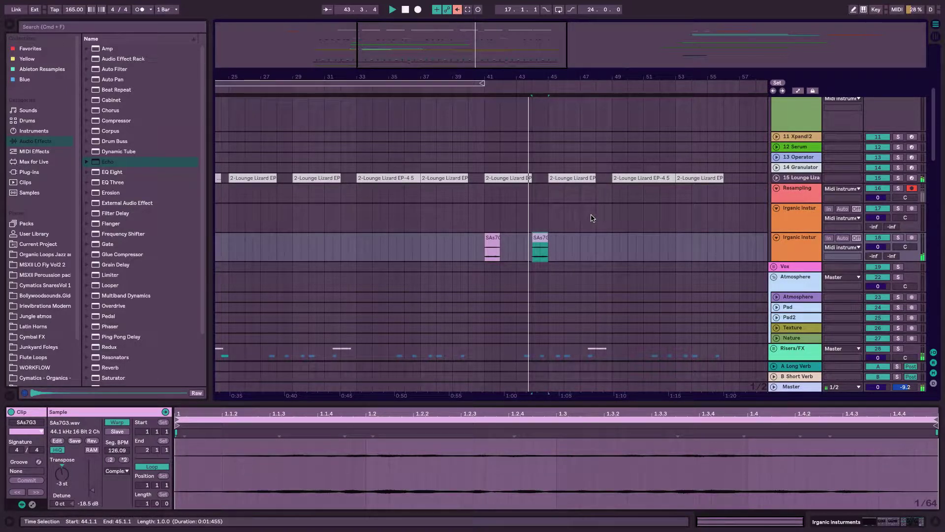
Duplicate the SAs7G3 clip to 45.1.1, transpose the duplicate to -5 st and play back from about bar 40
key("space")
key("ctrl+d")
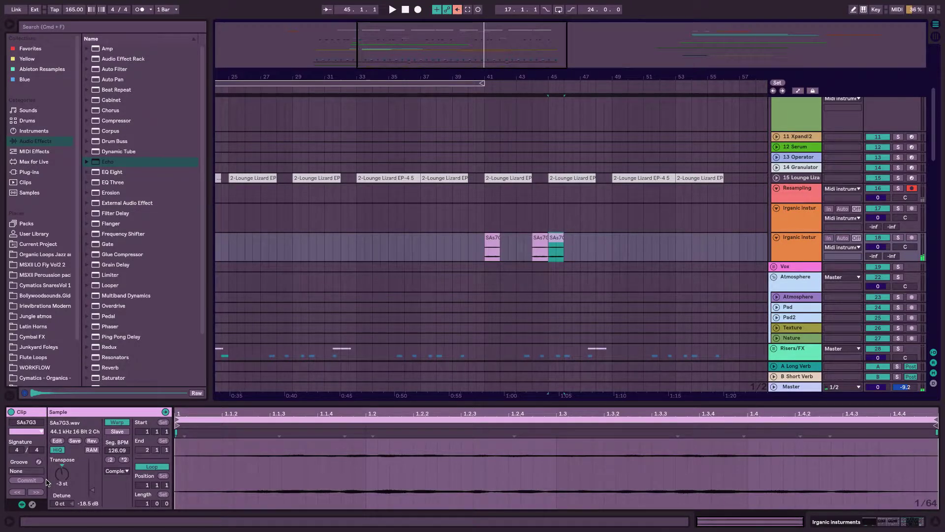
key("space")
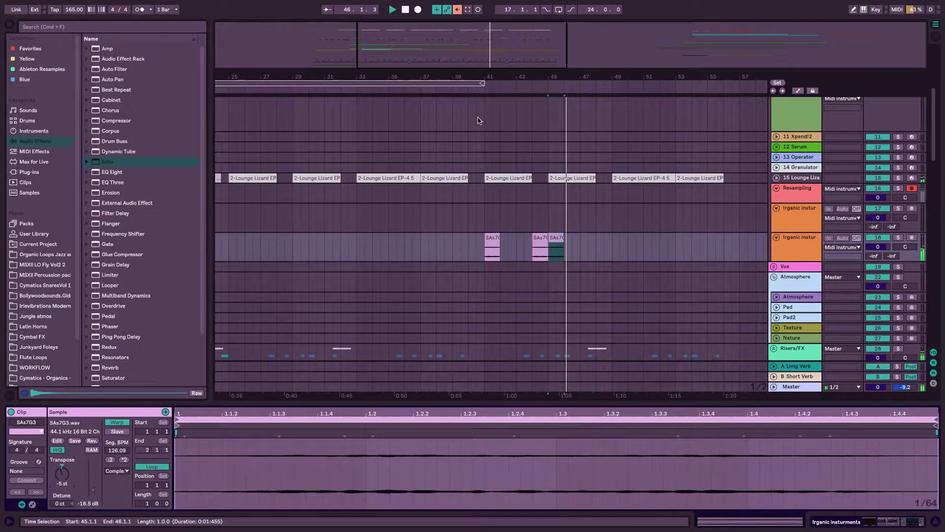
left_click(477, 120)
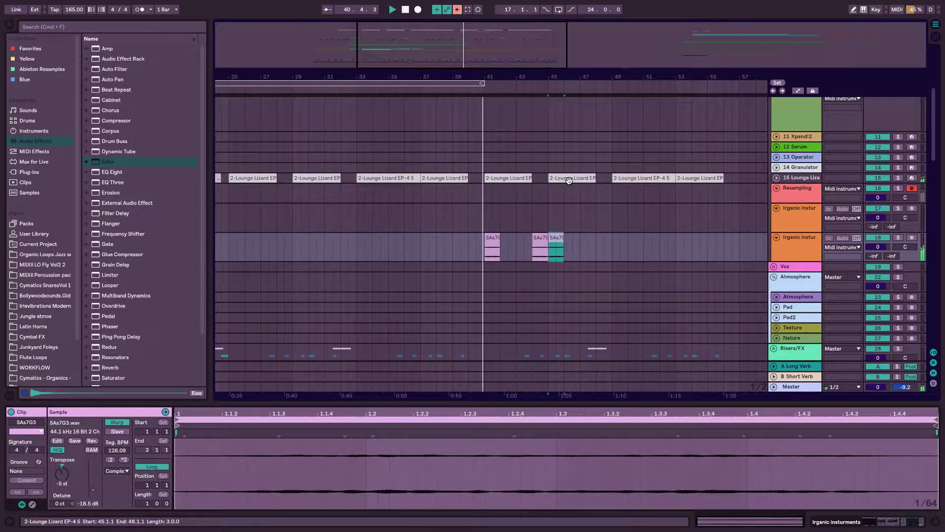
Browse the sample folders and open the Misc & Foleys folder of the producer's own sample pack
left_click(85, 213)
scroll(85, 213, "down", 1)
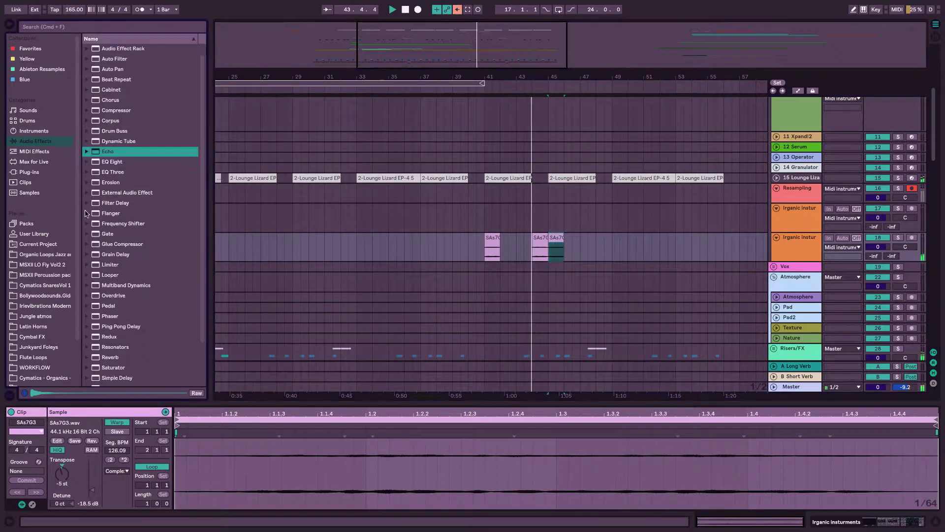
scroll(85, 213, "down", 5)
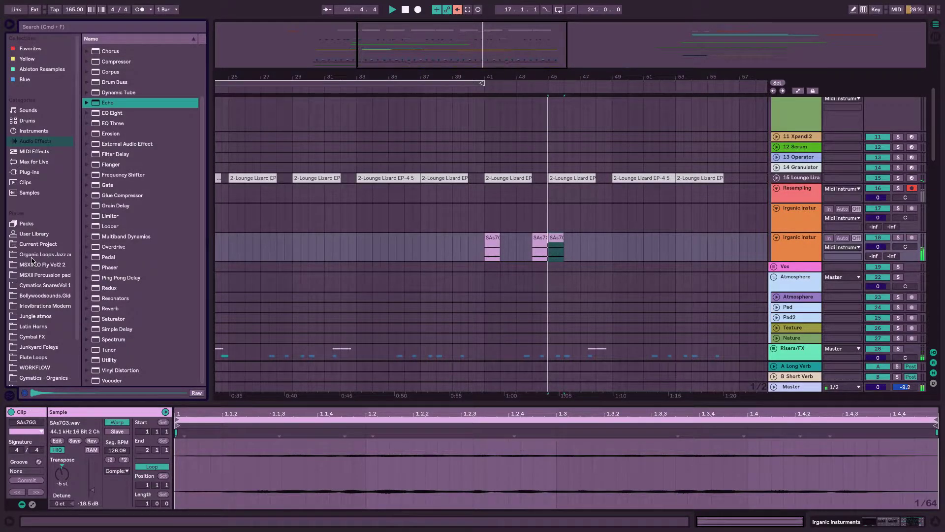
scroll(32, 260, "down", 4)
left_click(554, 238)
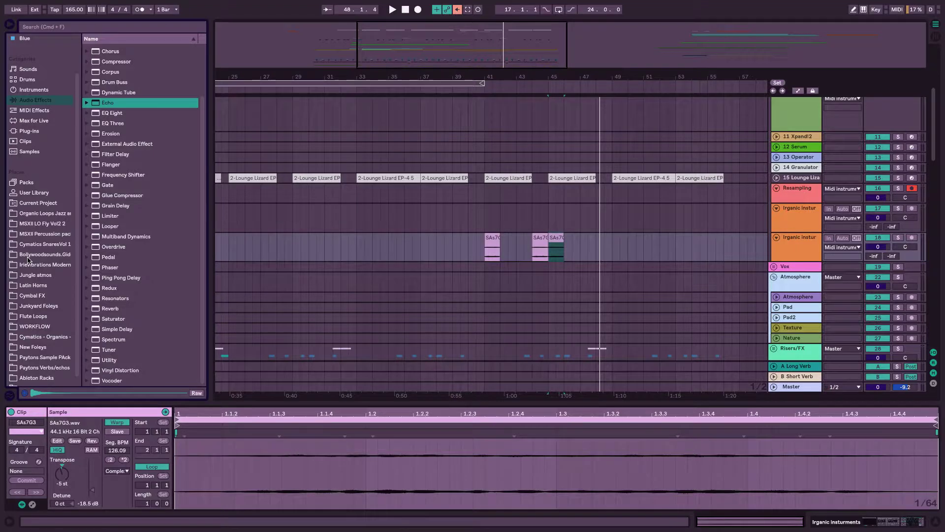
scroll(34, 321, "down", 1)
left_click(41, 350)
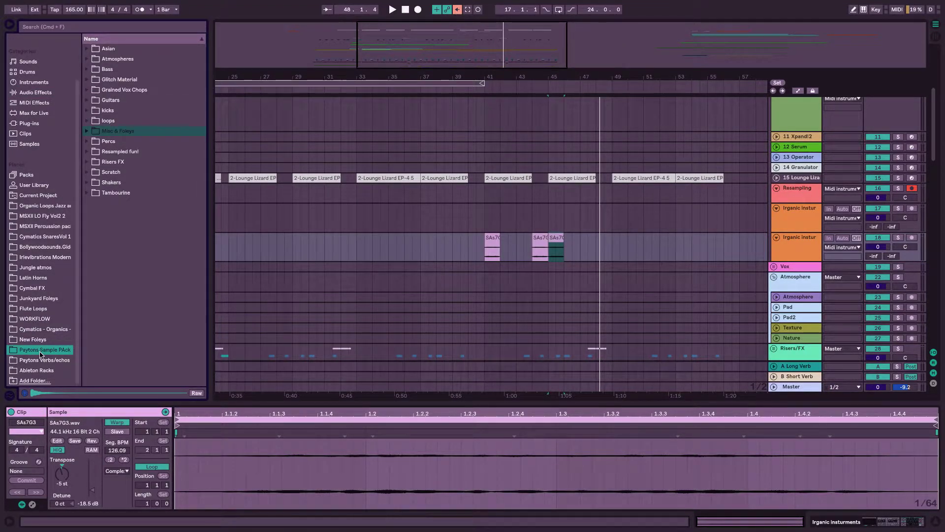
left_click(132, 131)
Preview the flexitone samples in Misc & Foleys, from 03 flexitone 03.wav through 48 flexitone 02.wav and back to 48 flexitone 01.wav
left_click(131, 162)
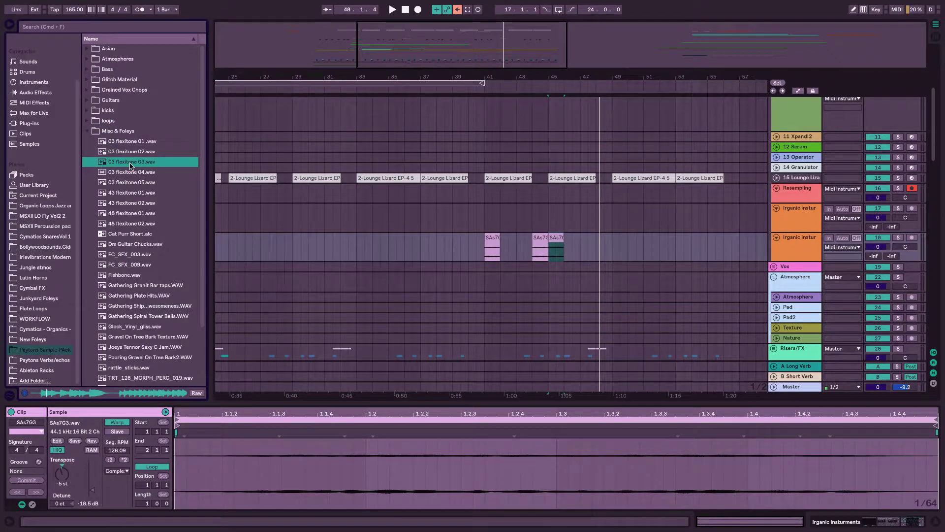
left_click(121, 172)
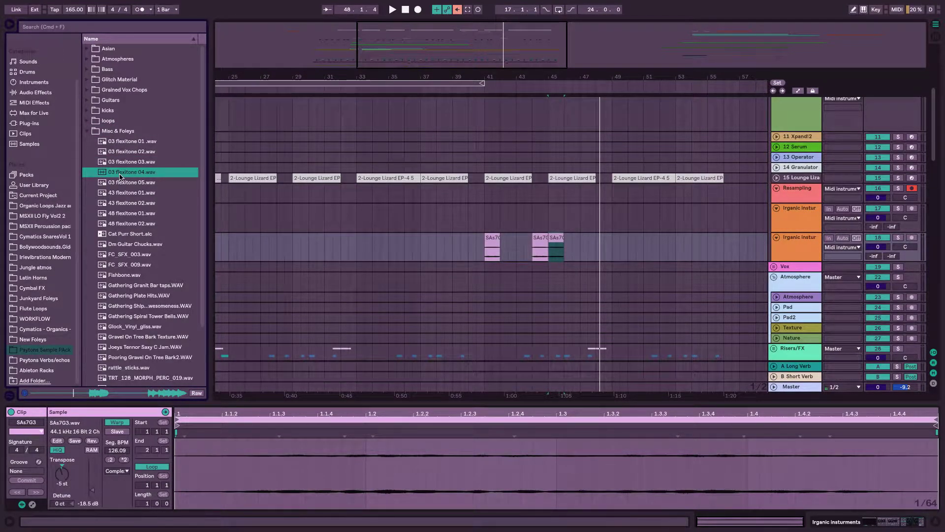
left_click(123, 182)
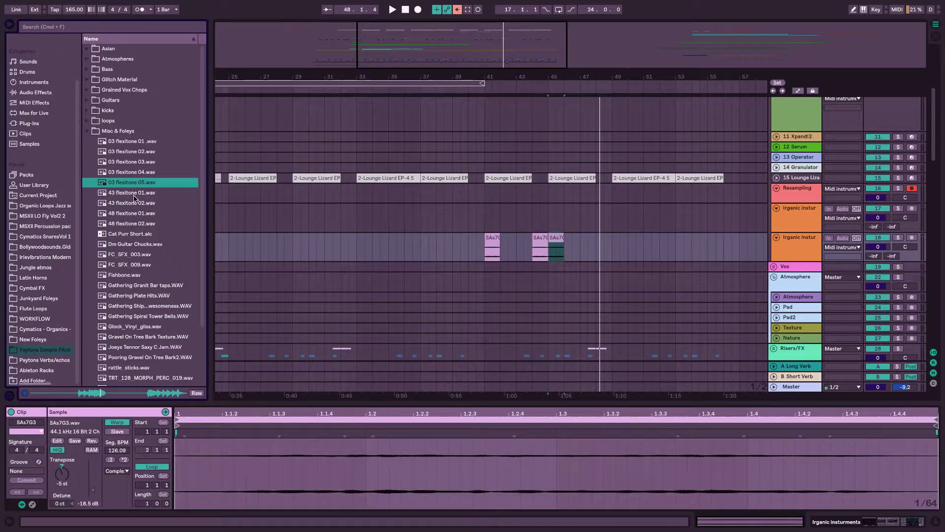
key("Down")
key("Down")
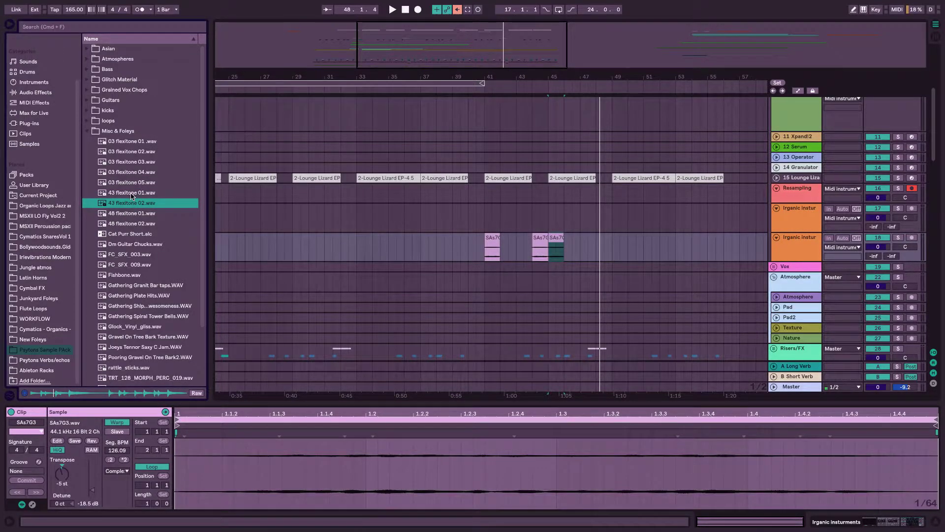
left_click(125, 224)
left_click(127, 214)
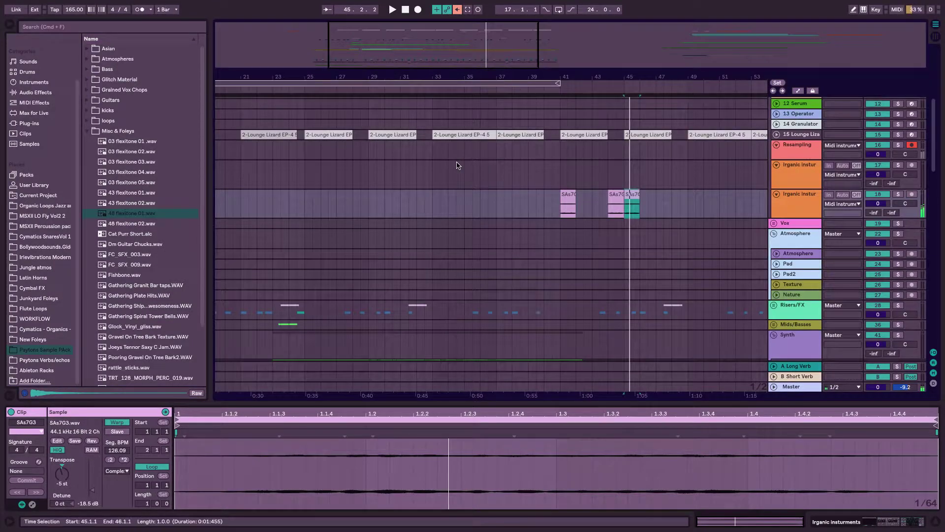
Play the arrangement from about bar 22 to review the Arped Shamsen clips on the Synth track
scroll(459, 164, "down", 1)
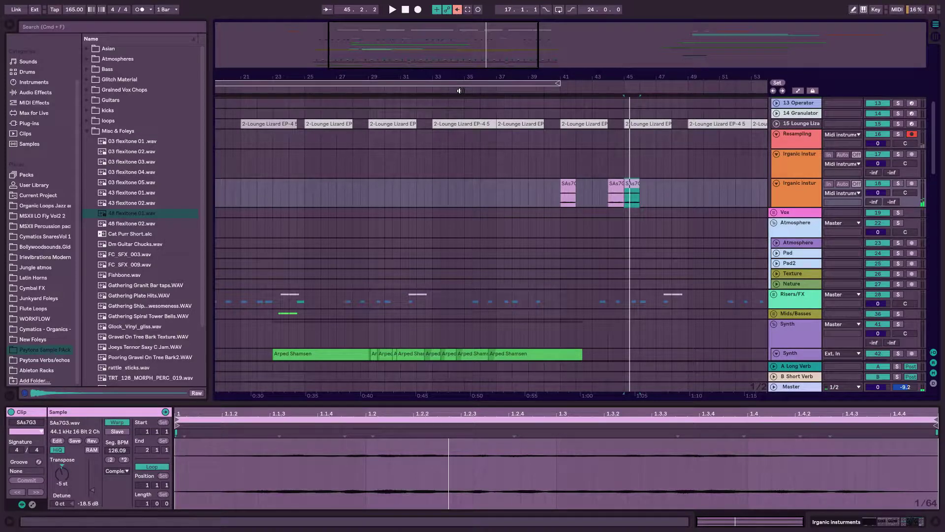
scroll(333, 162, "left", 2)
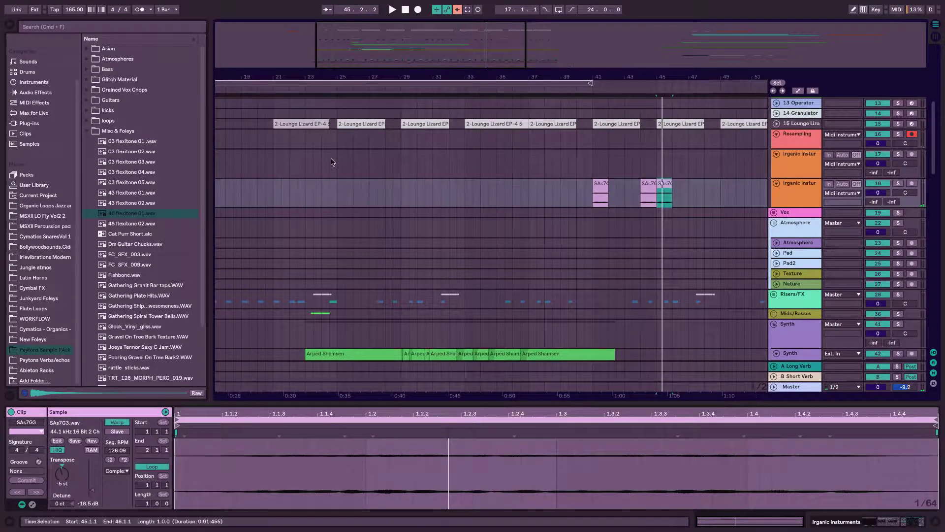
scroll(331, 162, "down", 5)
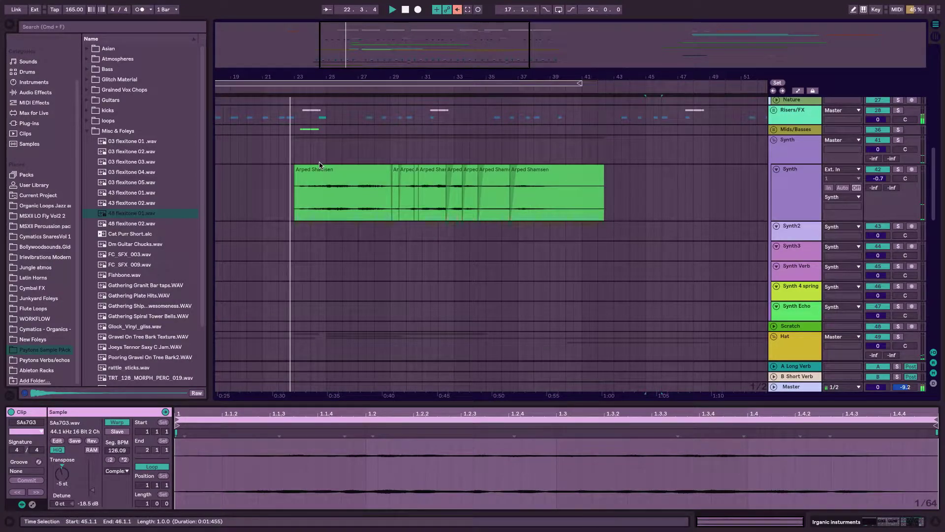
Stop playback and move all the Arped Shamsen clips on the Synth track so they start at 25.1.1
scroll(325, 170, "left", 2)
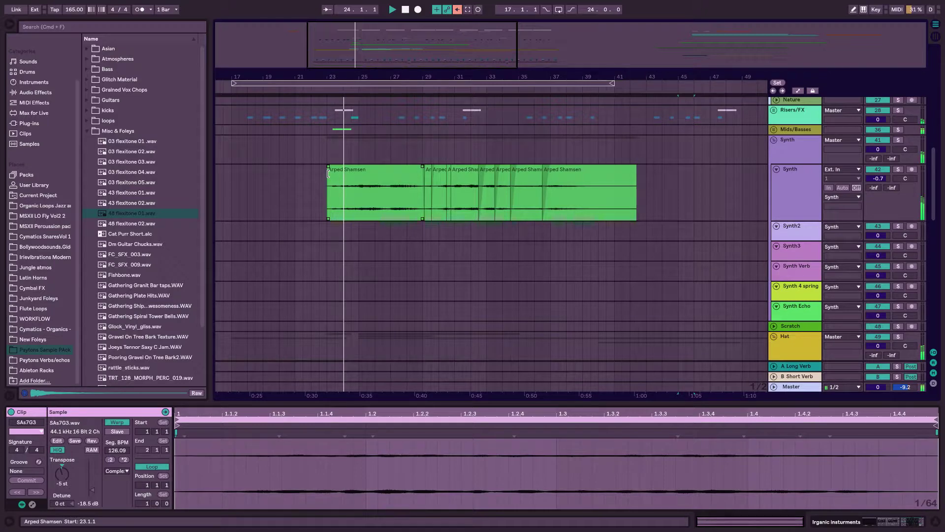
key("space")
left_click_drag(653, 197, 345, 212)
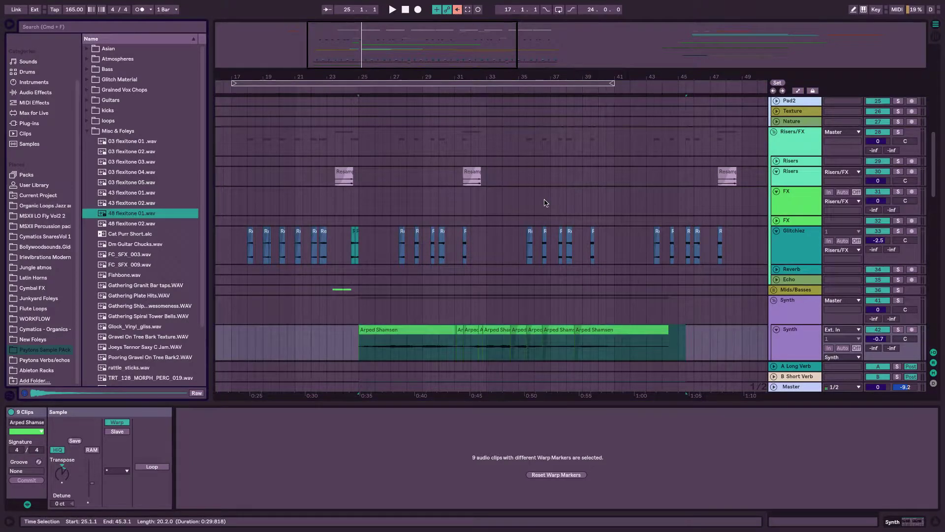
Place 48 flexitone 01.wav on the FX track at 23.3.1, lower its clip gain to -17.0 dB and play it
left_click(153, 215)
left_click_drag(153, 219, 337, 202)
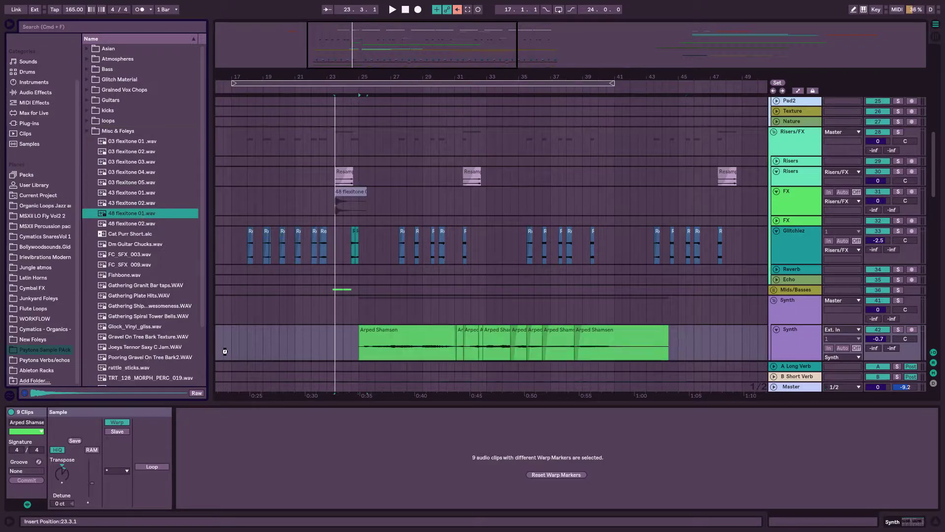
mouse_move(94, 485)
left_mouse_down()
mouse_move(83, 485)
mouse_move(83, 497)
mouse_move(92, 490)
left_mouse_up()
key("space")
key("space")
Move the 48 flexitone 01 clip to 24.3.1, nudge it slightly earlier and play the section
scroll(333, 155, "up", 5)
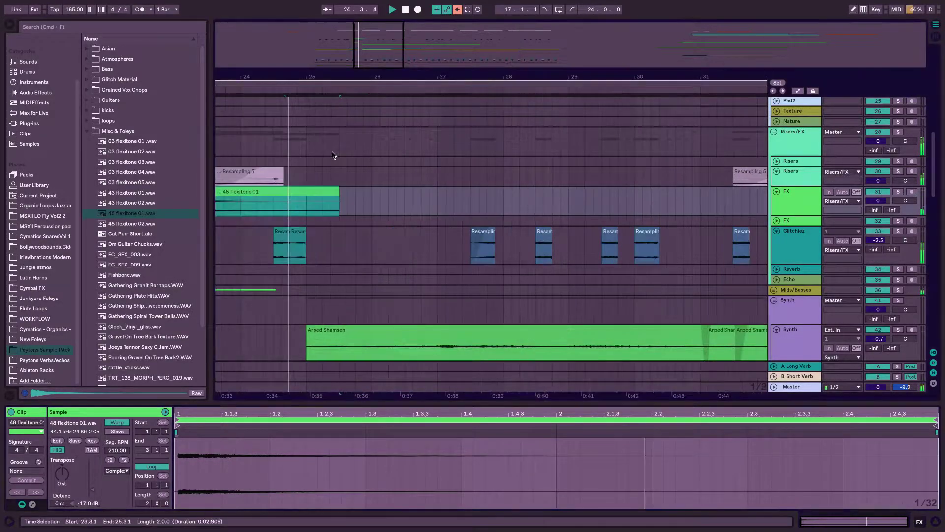
scroll(331, 163, "down", 2)
scroll(331, 163, "left", 3)
left_click_drag(329, 175, 387, 176)
left_click(296, 91)
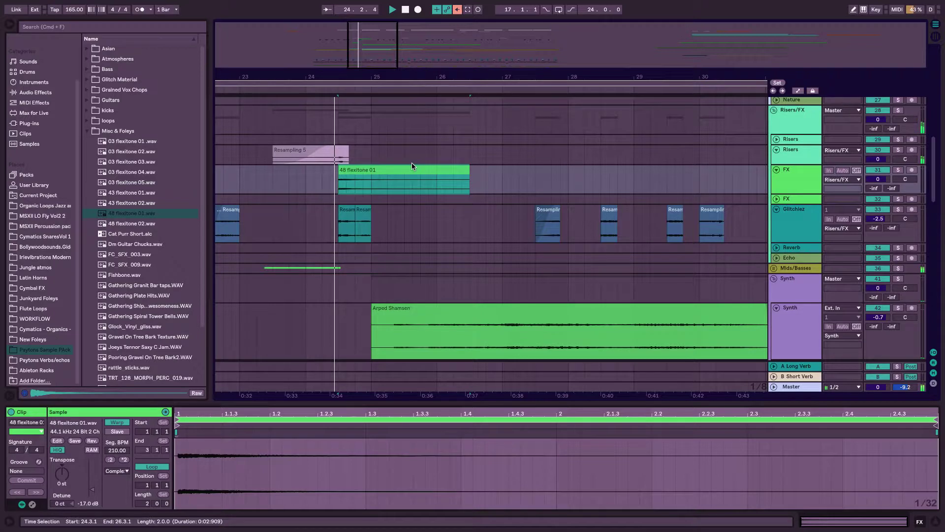
left_click(390, 192)
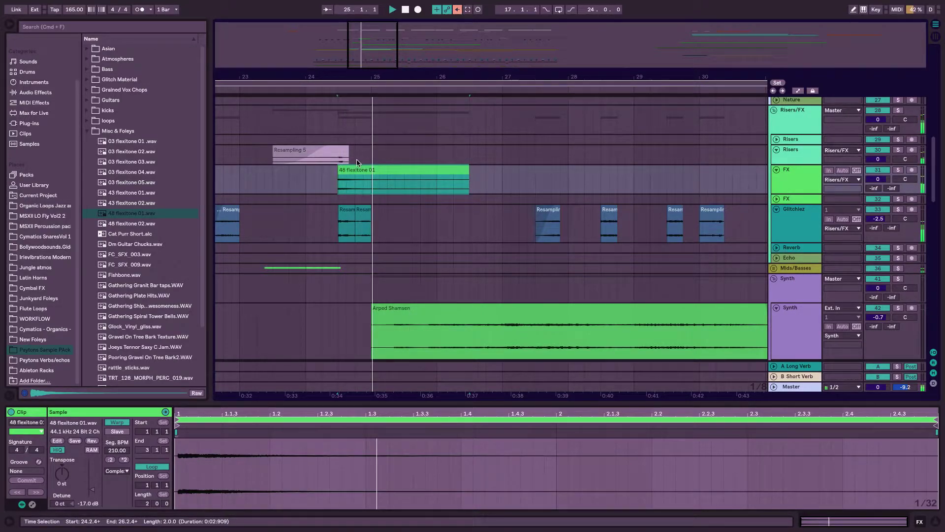
key("space")
Turn off warping for the 48 flexitone 01 clip, play the section and reduce the FX track's height
left_click(115, 424)
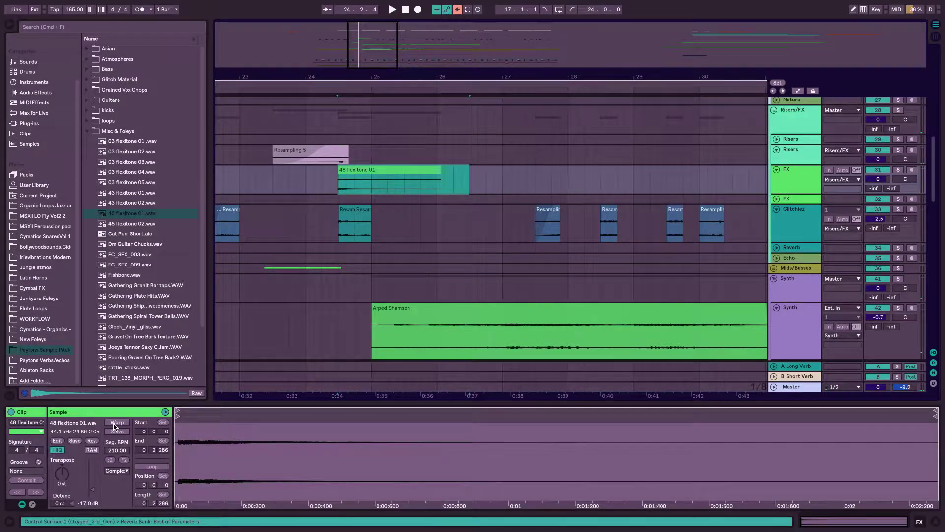
key("space")
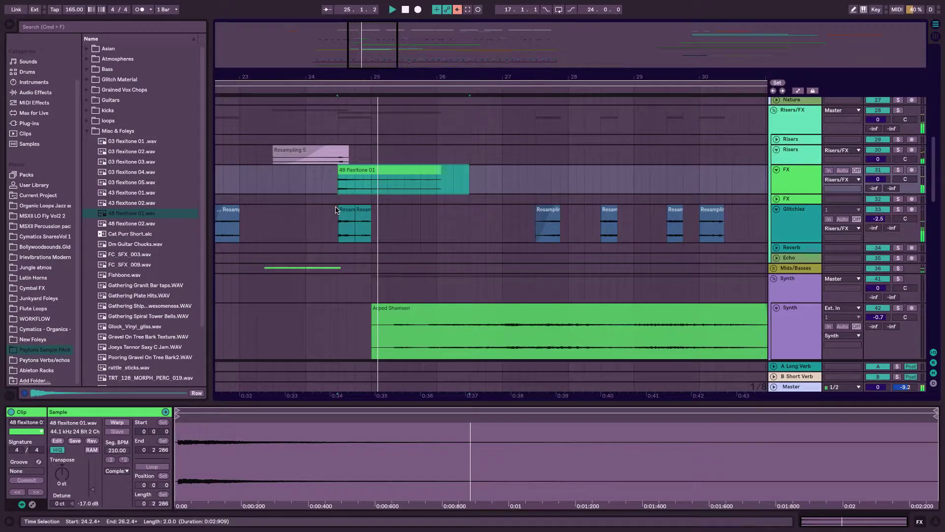
left_click(324, 179)
key("minus")
key("minus")
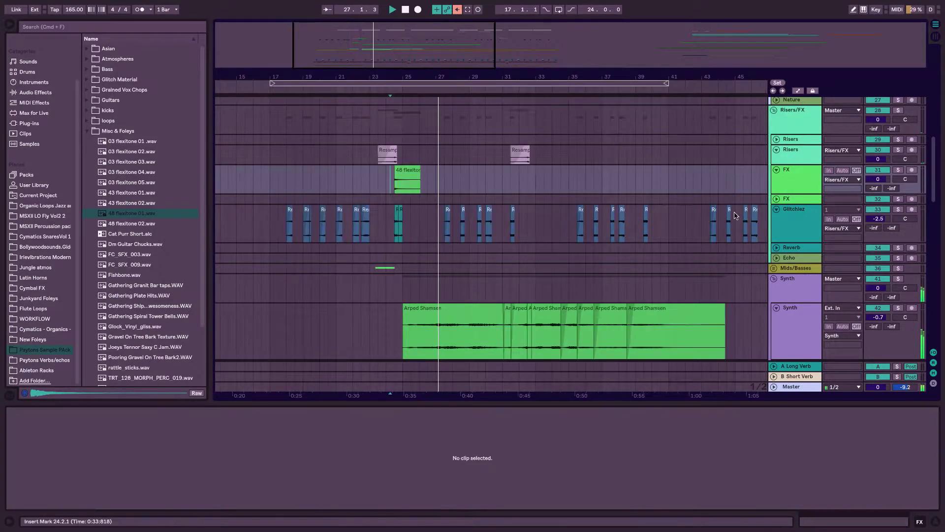
scroll(325, 181, "right", 1)
scroll(325, 180, "up", 1)
left_click_drag(789, 192, 788, 188)
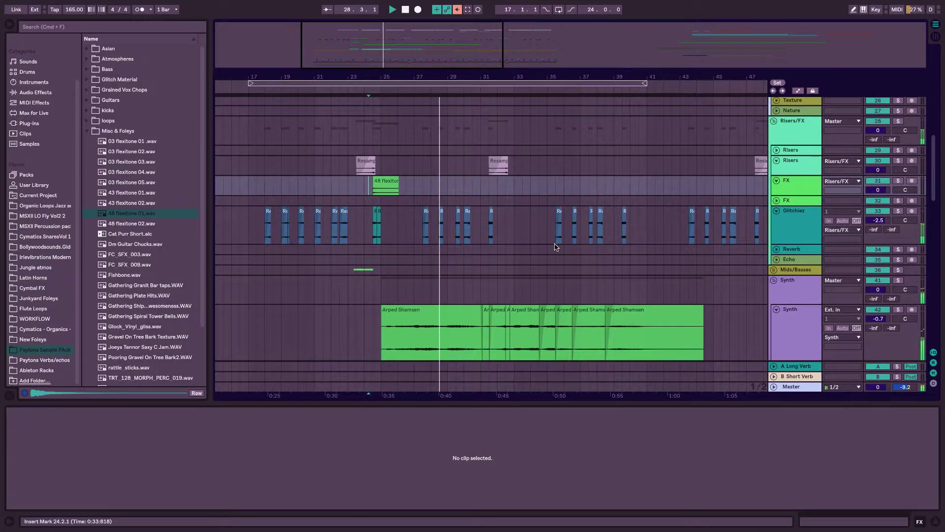
Add a Compressor audio effect to the Synth track holding the Arped Shamsen clips
scroll(501, 208, "down", 3)
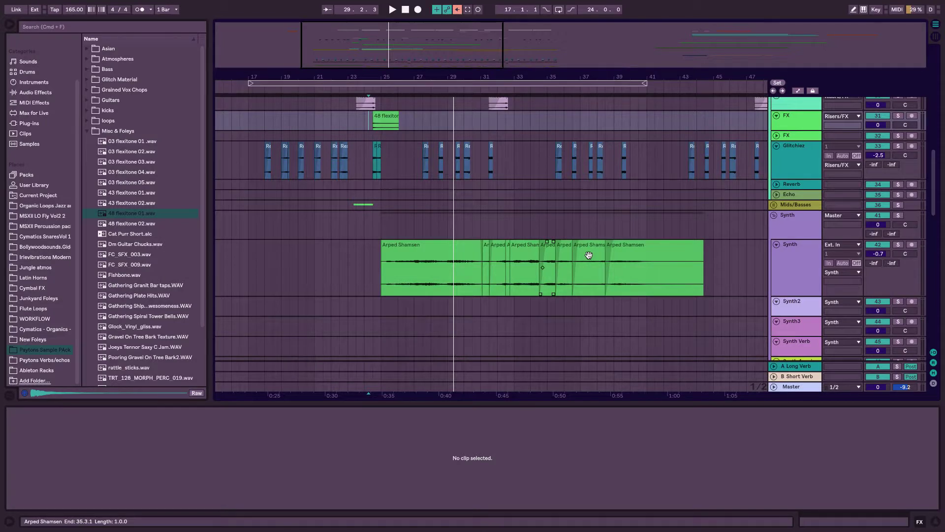
scroll(586, 246, "down", 1)
scroll(586, 246, "right", 1)
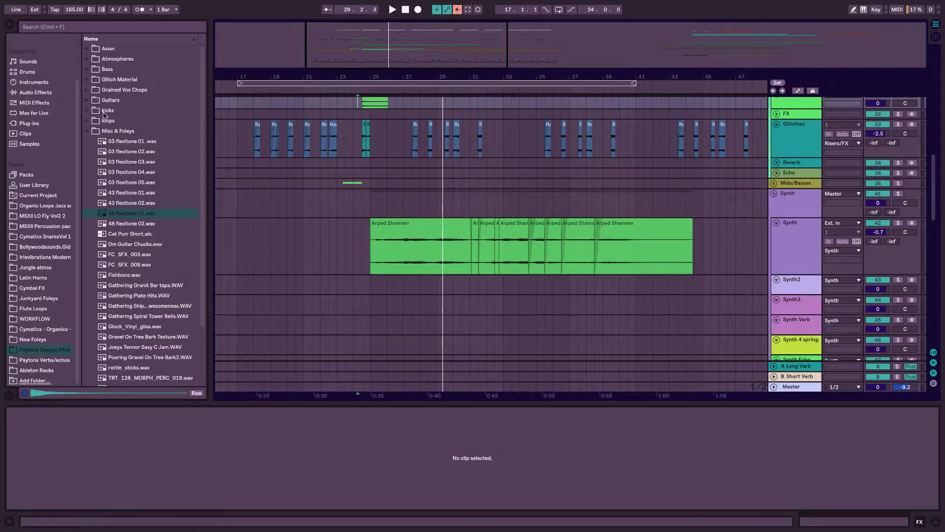
left_click(44, 92)
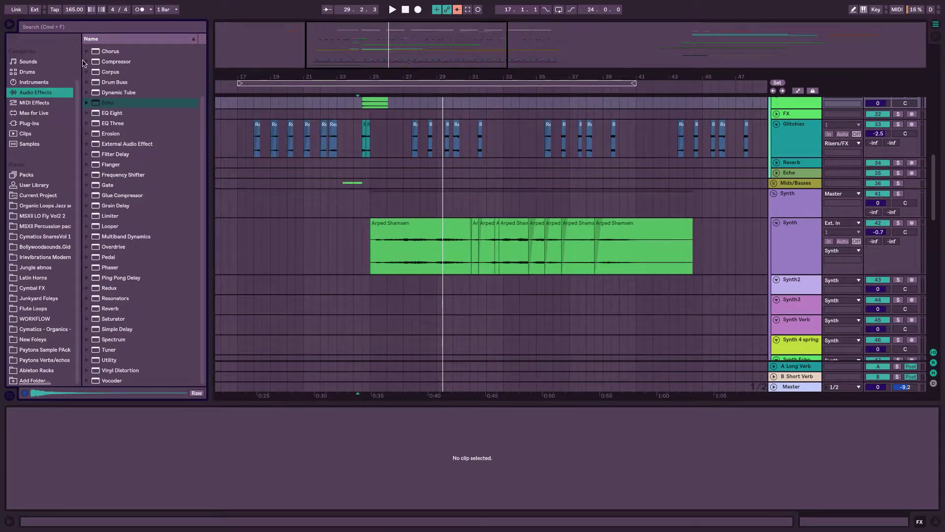
left_click(99, 62)
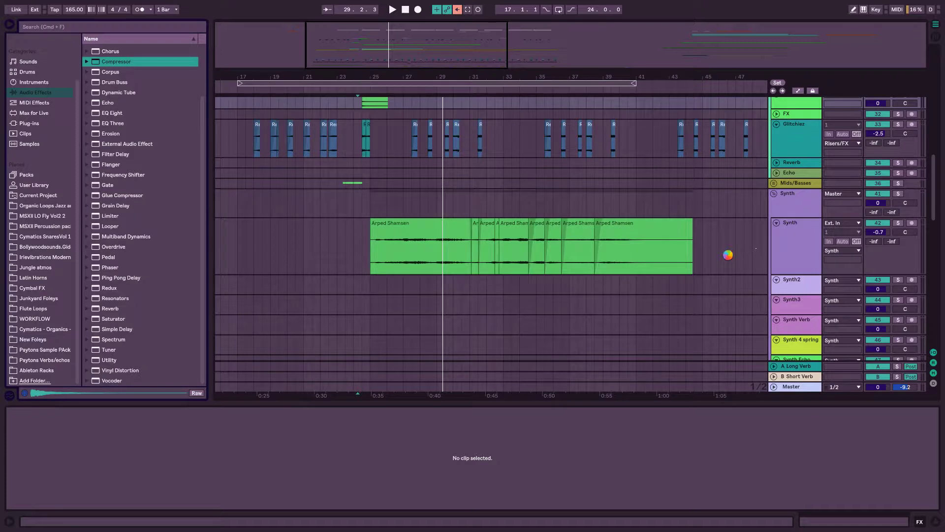
left_click(728, 256)
Copy the Kick rack selection 2 clips spanning bars 17 to 57 onto the Ghost Kick track
scroll(689, 251, "down", 15)
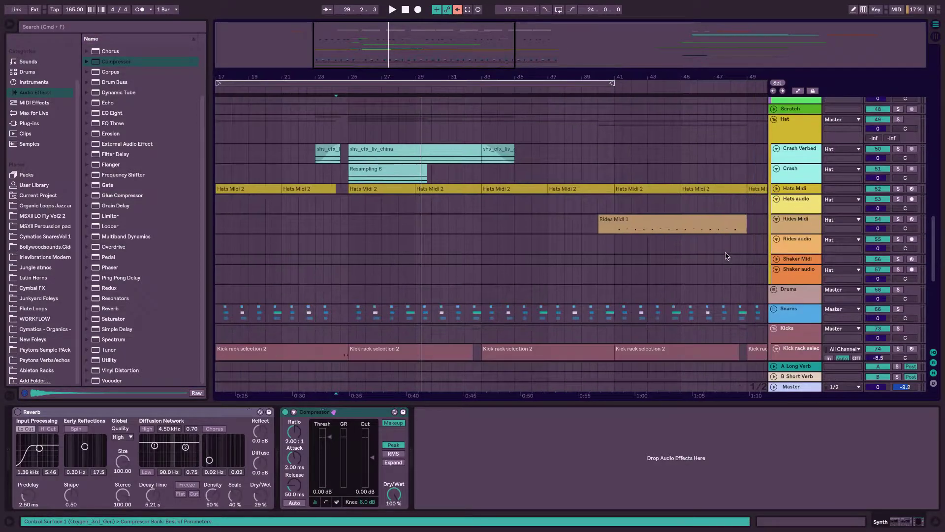
left_click_drag(450, 63, 458, 40)
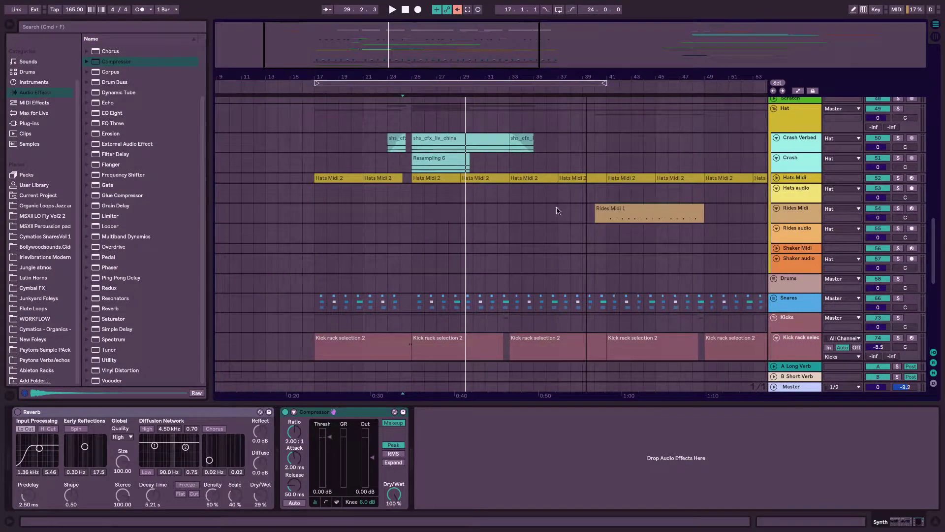
scroll(682, 292, "down", 5)
left_click_drag(675, 221, 654, 221)
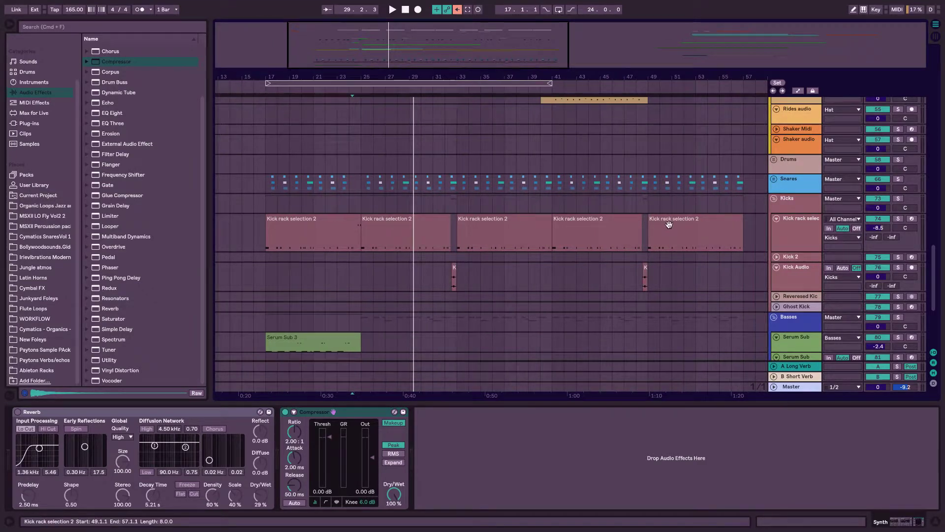
left_click_drag(742, 233, 285, 305)
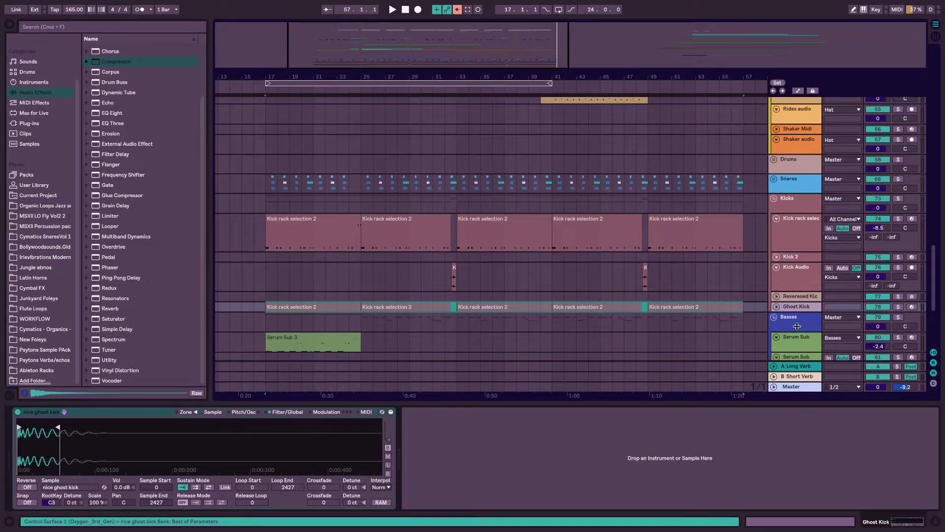
Enlarge the Ghost Kick track and recolour its copied clips light grey
left_click_drag(797, 311, 793, 359)
scroll(775, 345, "down", 3)
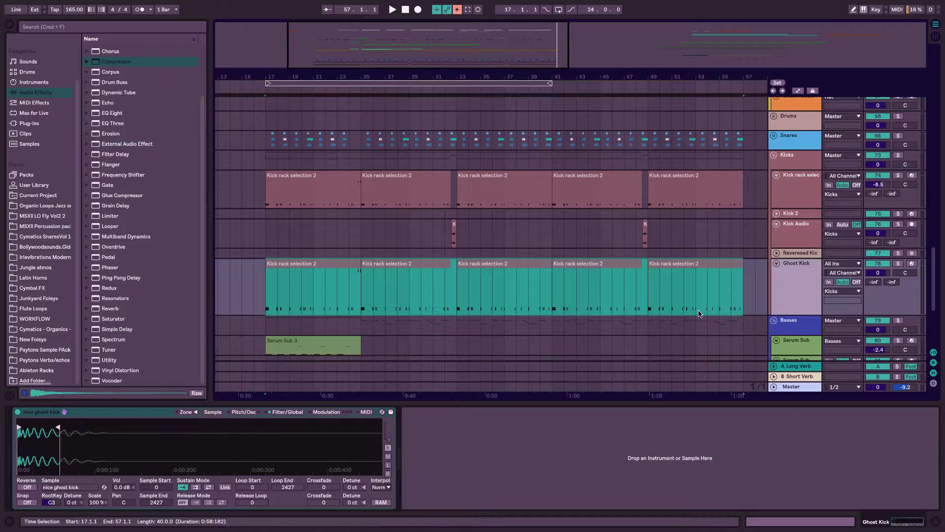
right_click(474, 276)
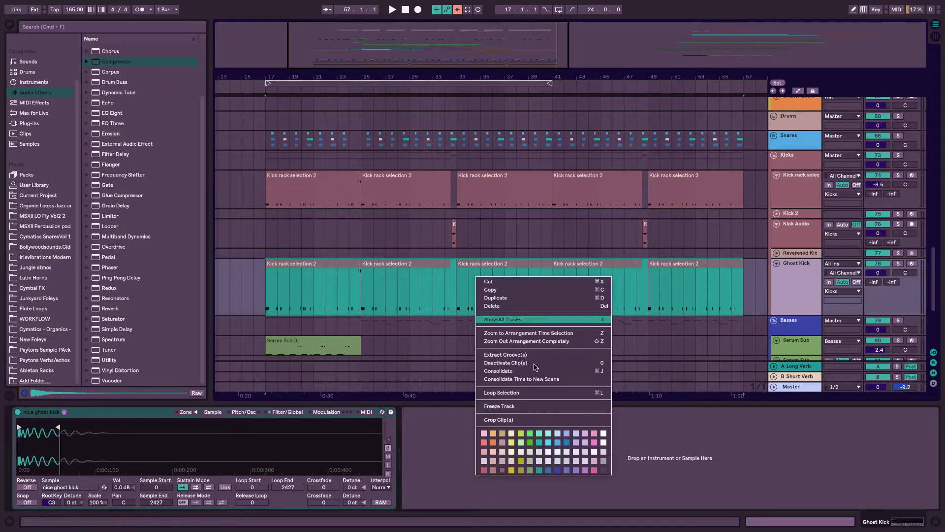
left_click(604, 462)
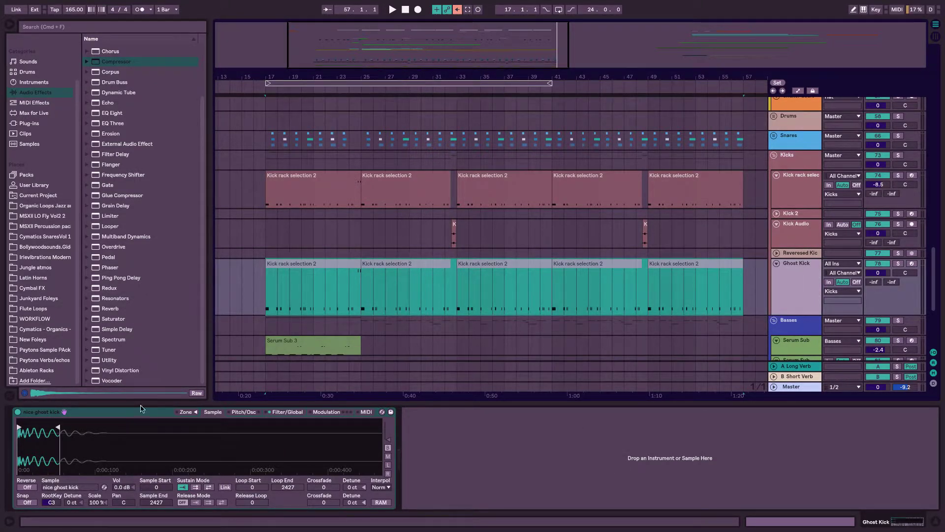
Solo the Ghost Kick track during playback, raise its sample volume to 9.6 dB and unsolo the track
left_click(897, 264)
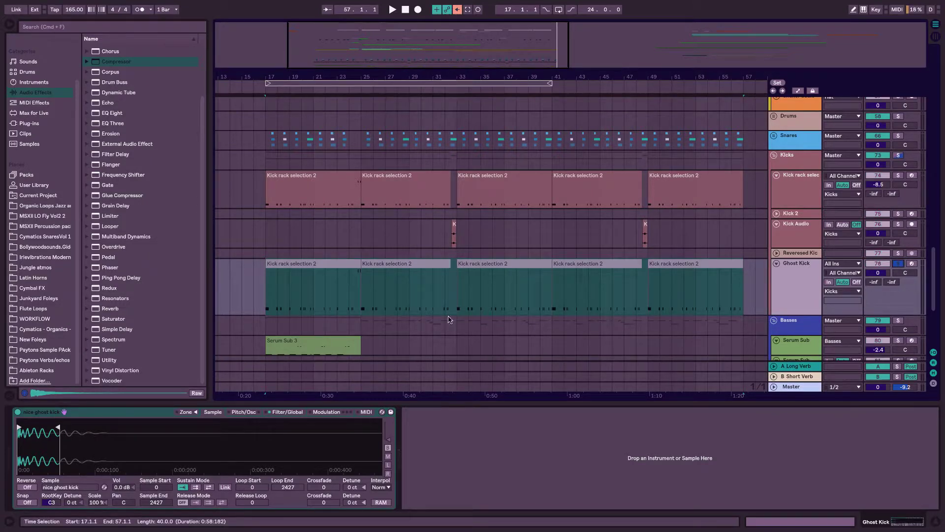
key("space")
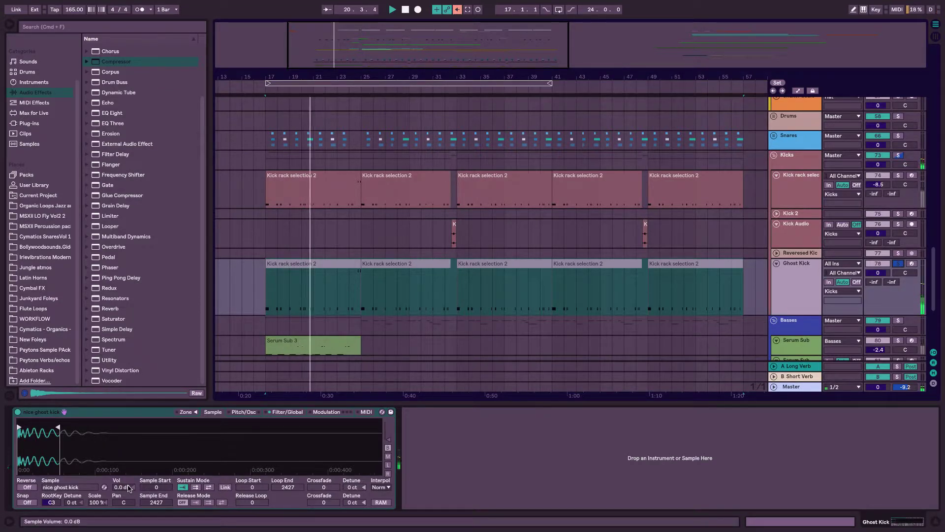
left_click_drag(123, 487, 122, 472)
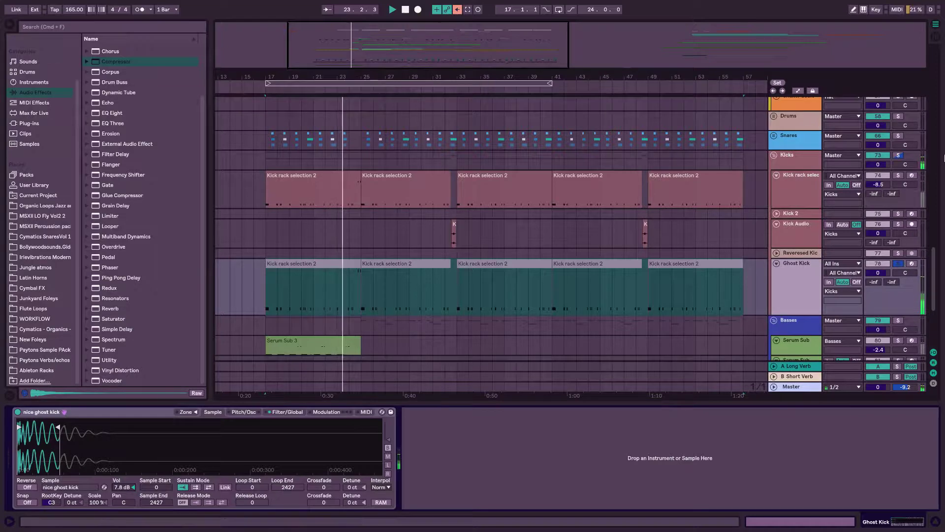
left_click(935, 37)
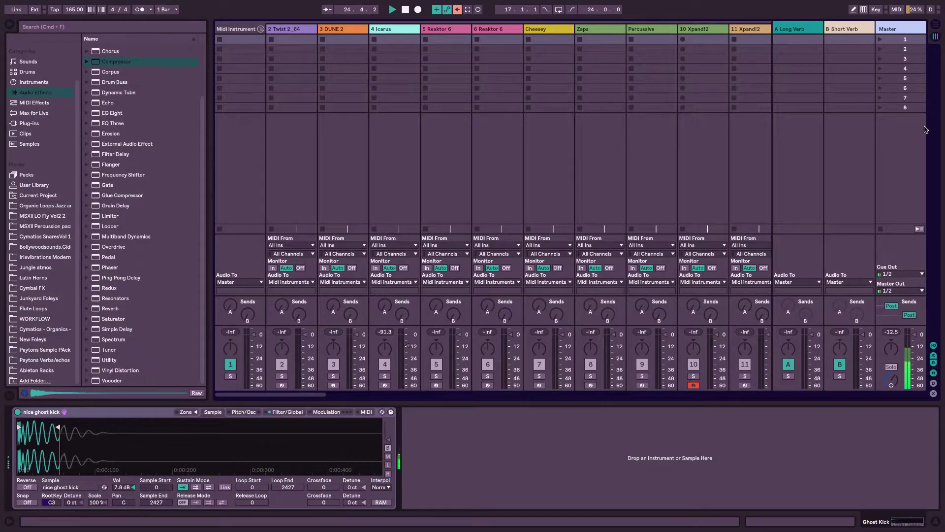
left_click(935, 24)
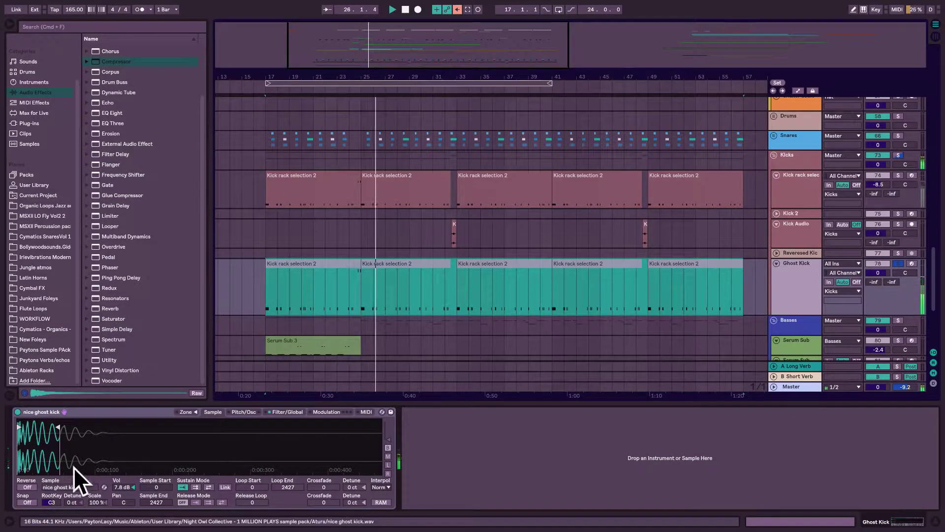
left_click_drag(125, 492, 123, 489)
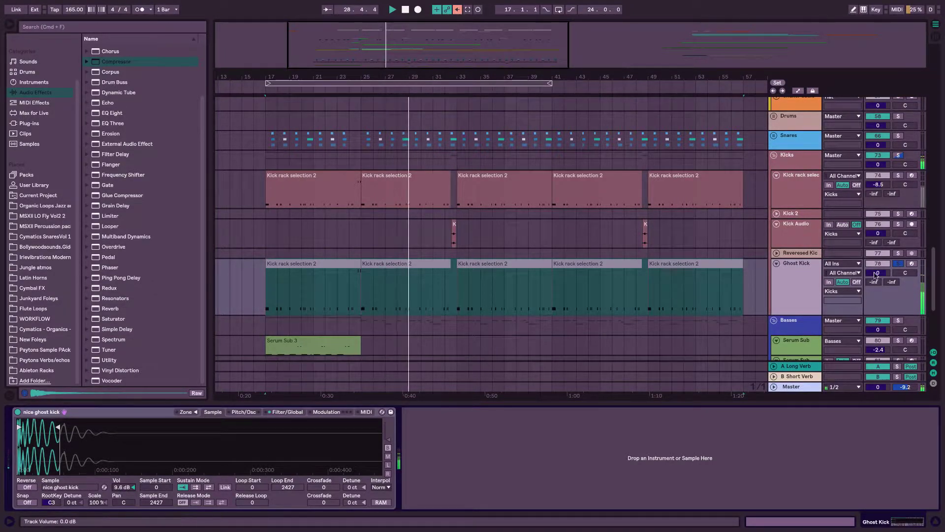
left_click(898, 264)
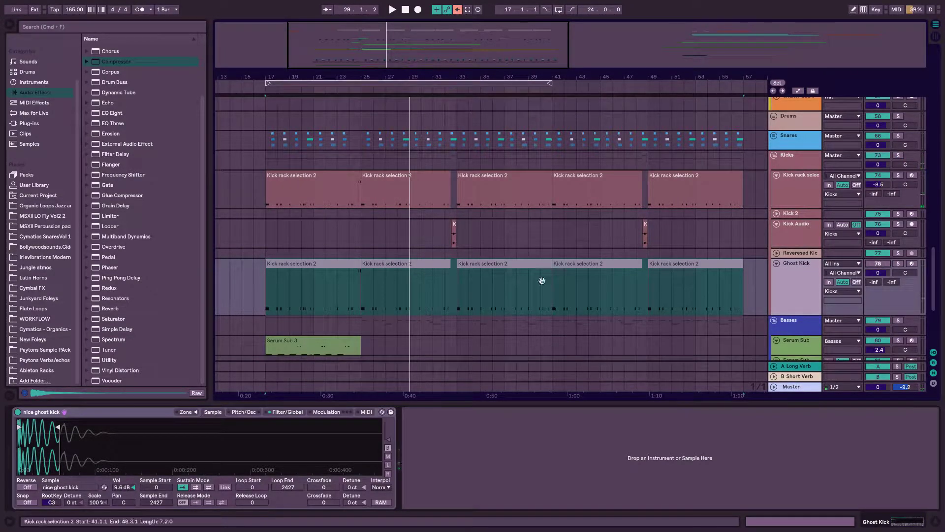
Enable sidechain on the Synth track's Compressor and choose Ghost Kick as its audio source
scroll(509, 205, "up", 5)
scroll(508, 204, "up", 8)
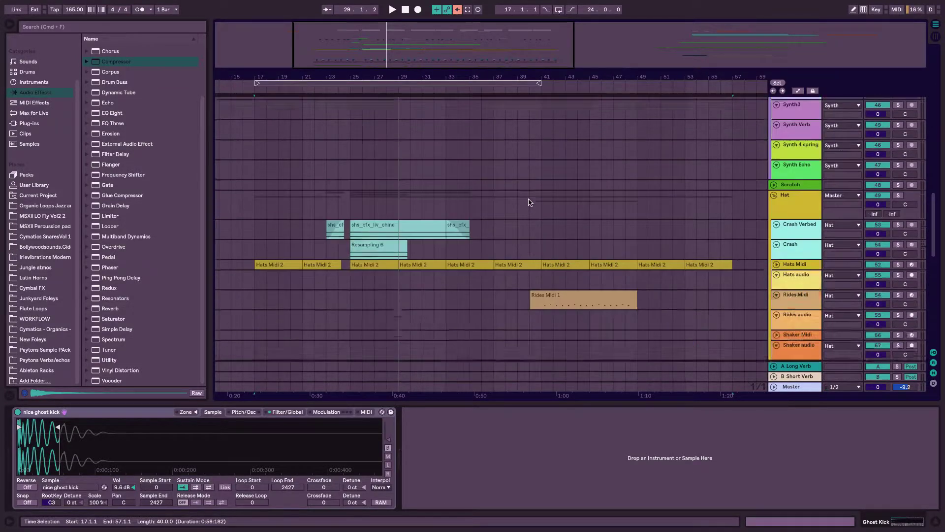
left_click(560, 109)
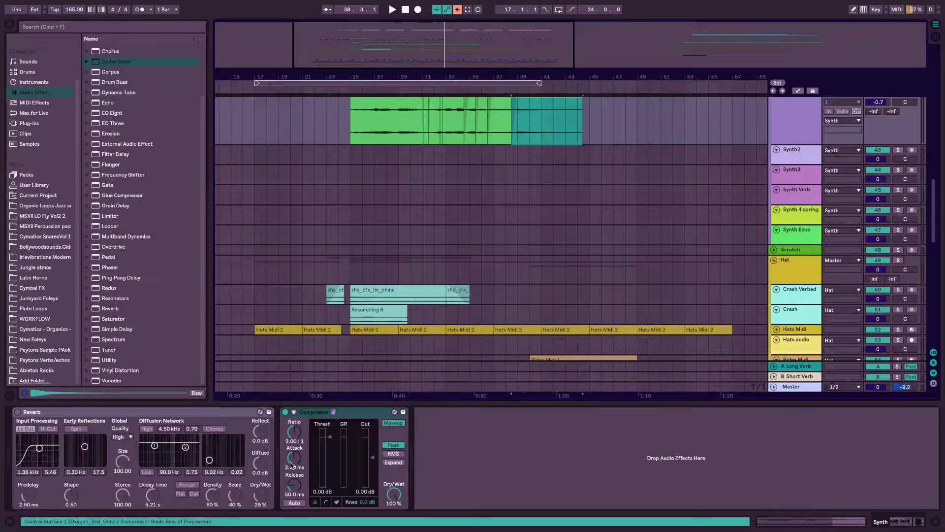
left_click(291, 413)
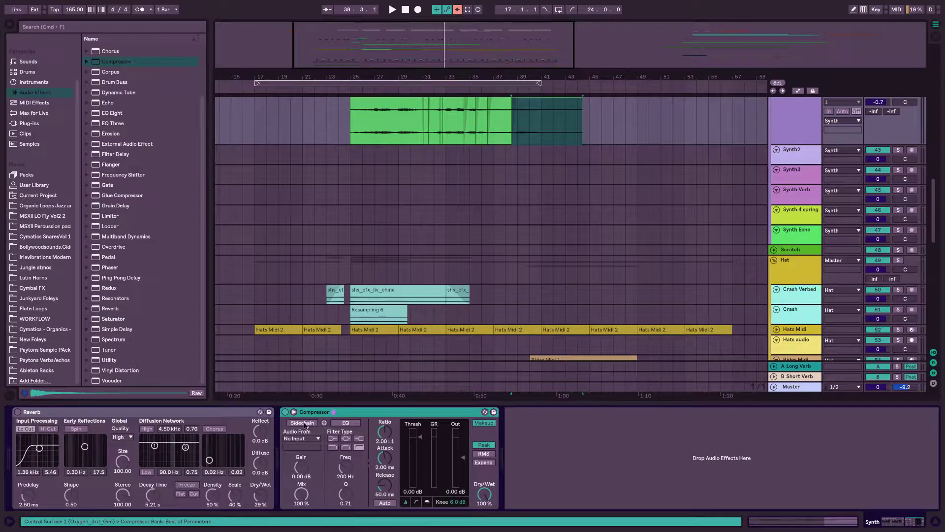
left_click(305, 439)
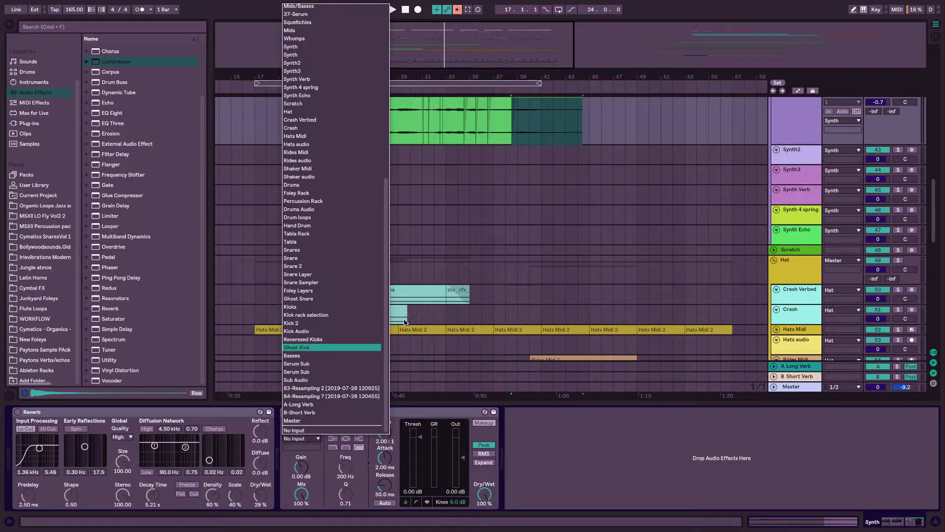
left_click(306, 348)
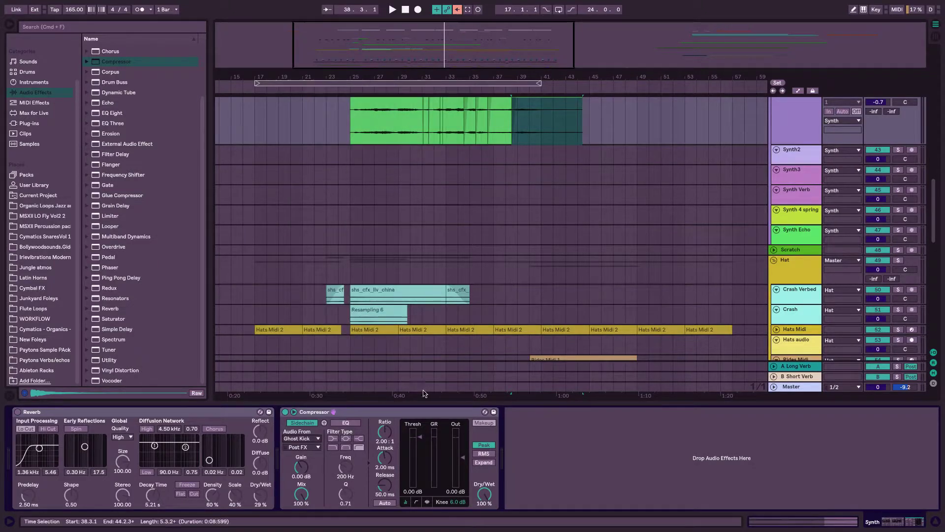
Play the arrangement from about bar 25 to hear the Arped Shamsen clips through the sidechained Compressor
left_click(383, 129)
key("space")
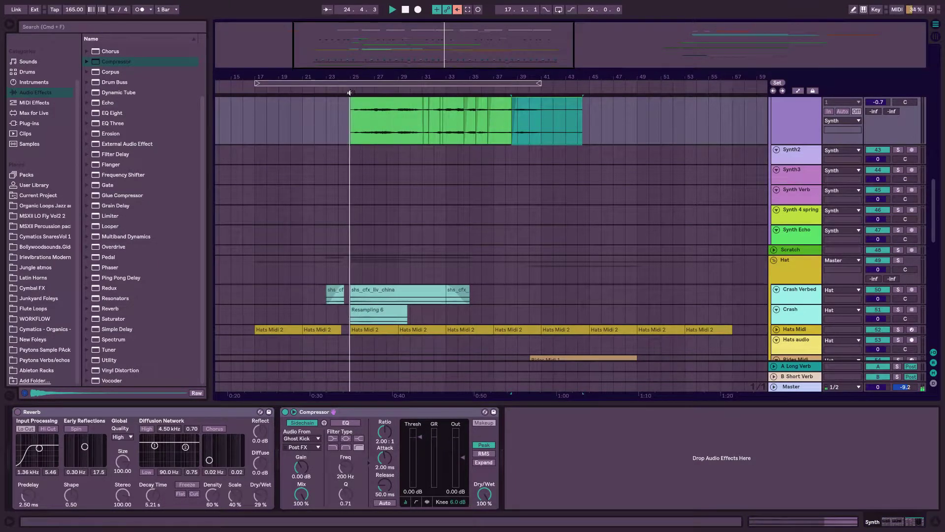
scroll(383, 129, "up", 4)
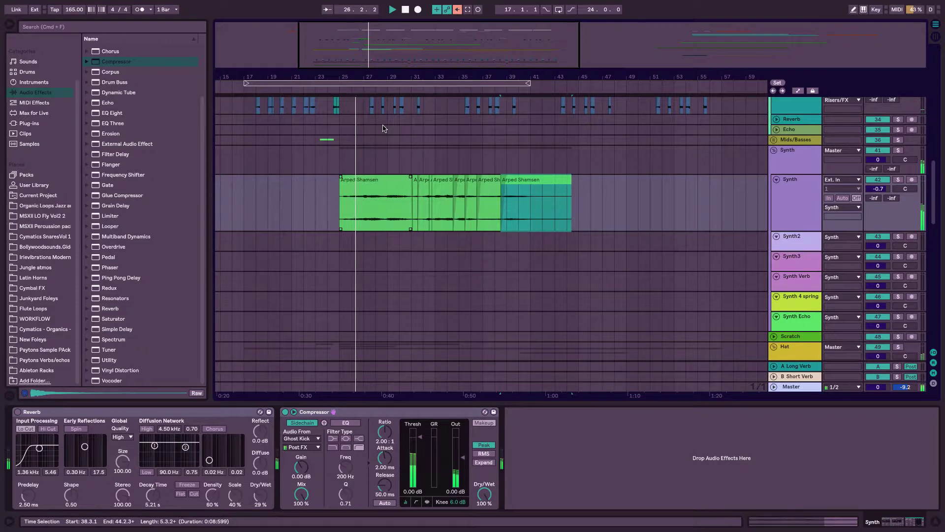
Lower the Synth track's sidechained Compressor threshold to -38.9 dB while the arrangement plays
left_click_drag(419, 437, 420, 477)
scroll(508, 273, "up", 5)
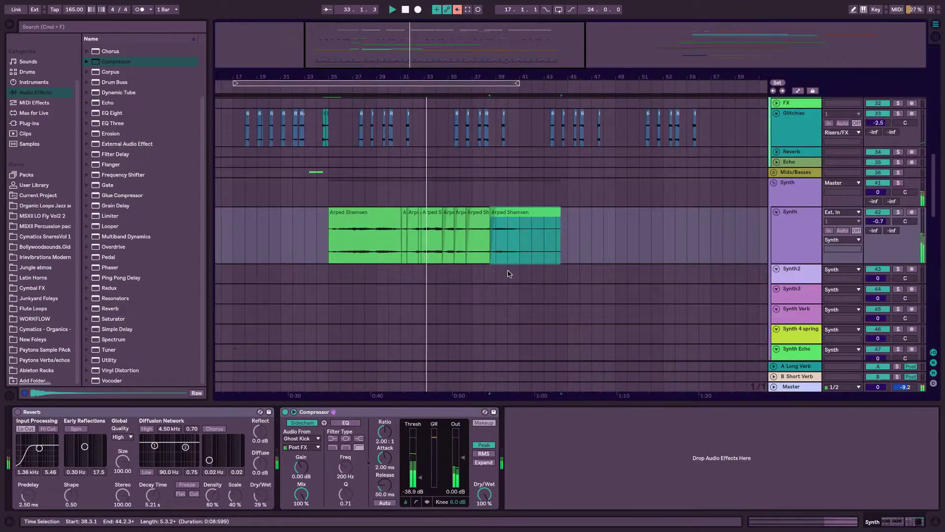
scroll(508, 273, "up", 4)
scroll(509, 273, "down", 13)
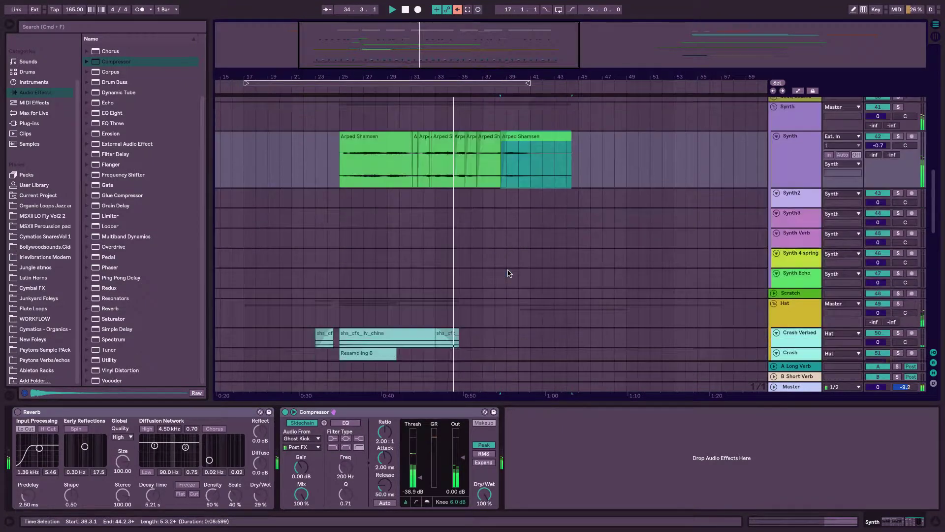
scroll(509, 273, "down", 8)
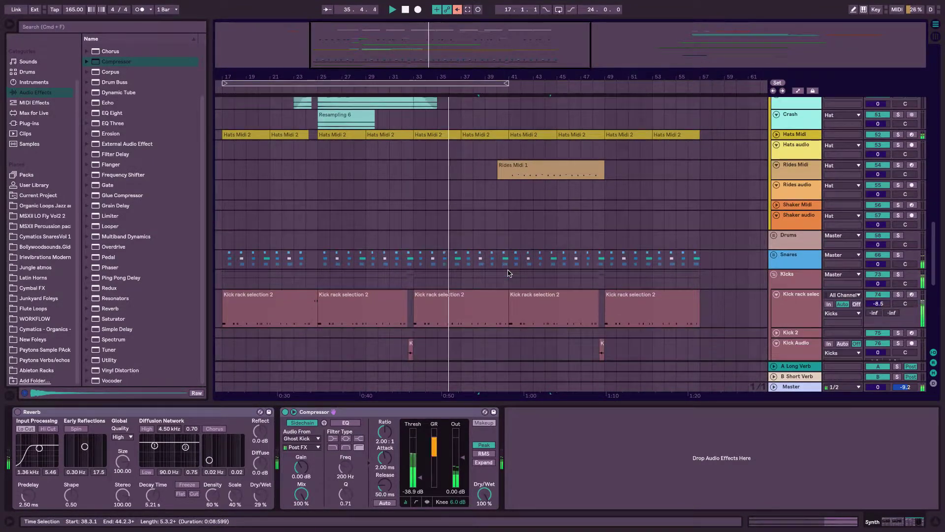
scroll(670, 241, "up", 11)
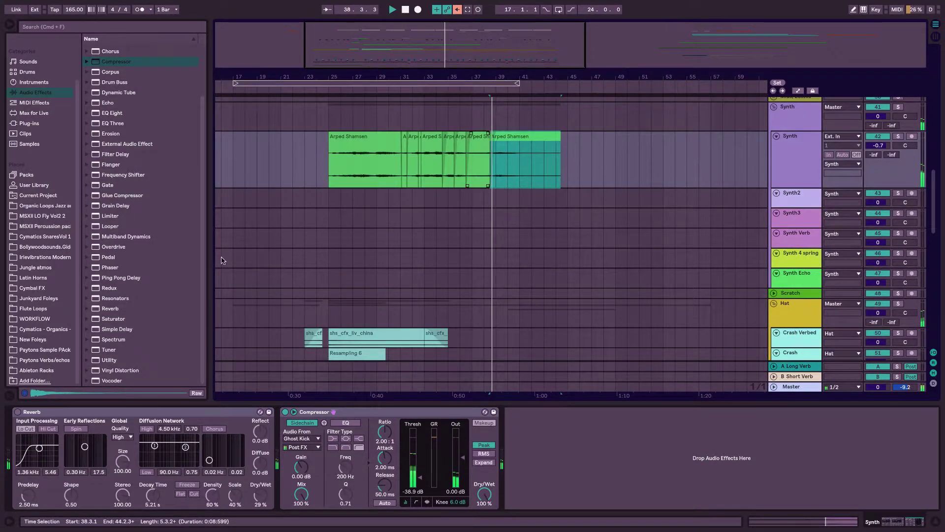
scroll(548, 251, "down", 10)
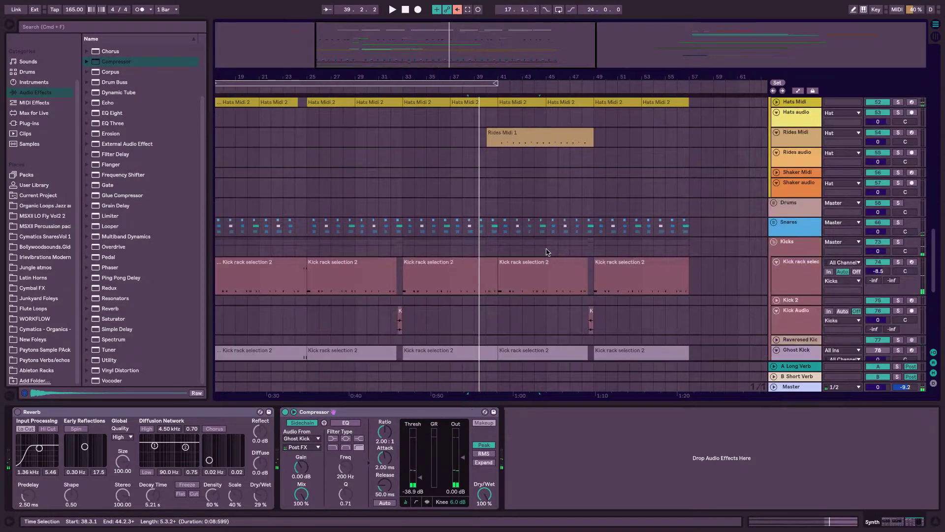
Unfold the Snares group and examine the Snare track's clips across the arrangement
left_click(774, 224)
scroll(682, 215, "down", 3)
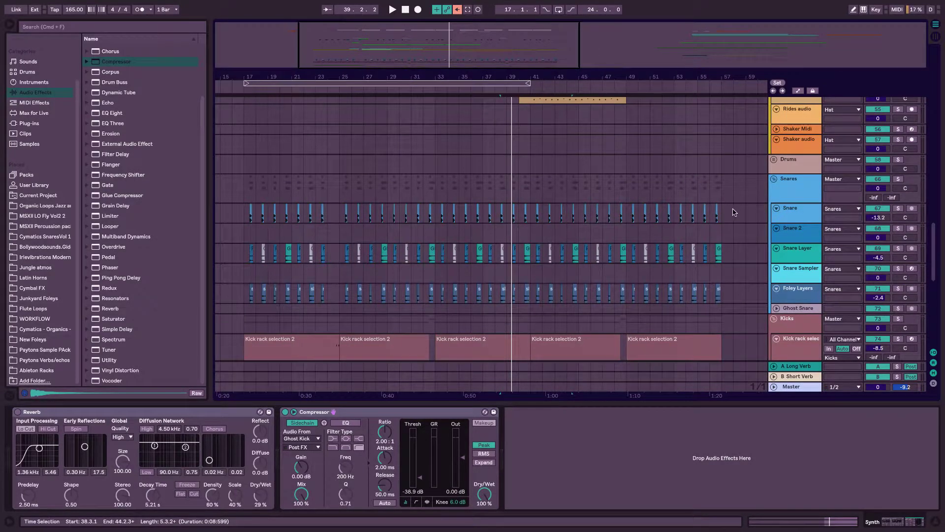
left_click(700, 210)
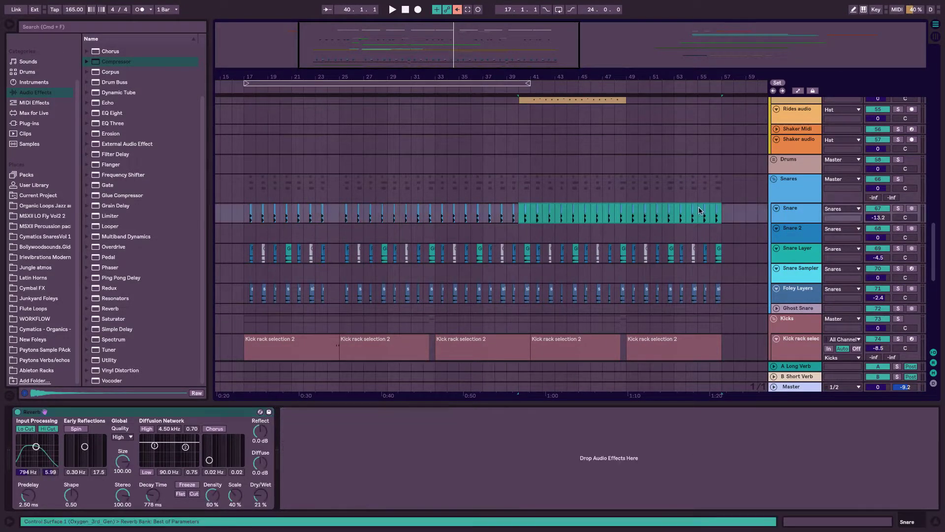
left_click(719, 211)
scroll(354, 220, "up", 10)
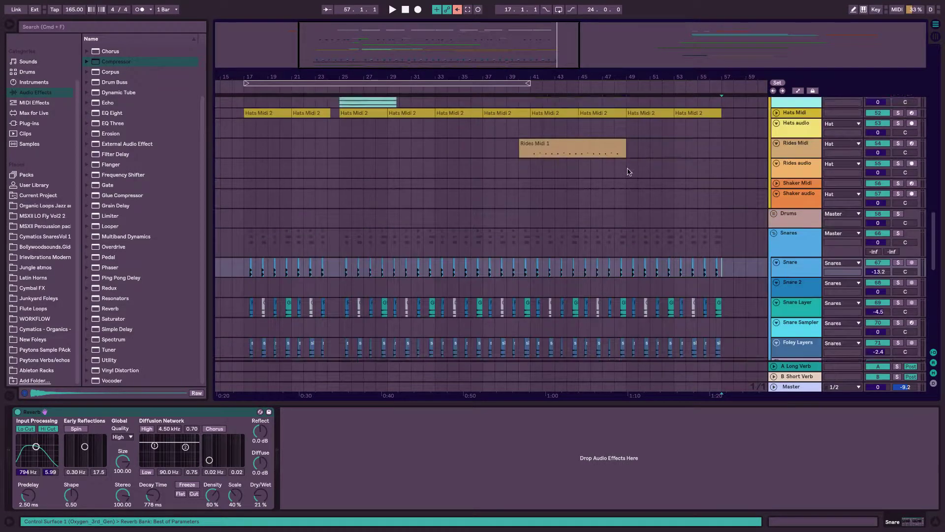
scroll(458, 218, "up", 3)
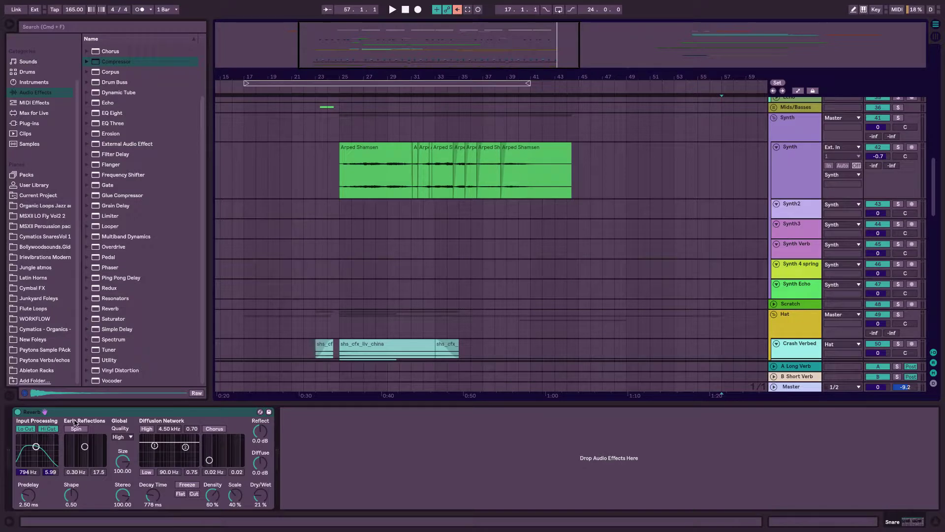
Duplicate the Synth track's Compressor and choose Snares as the copy's sidechain audio source
left_click(804, 167)
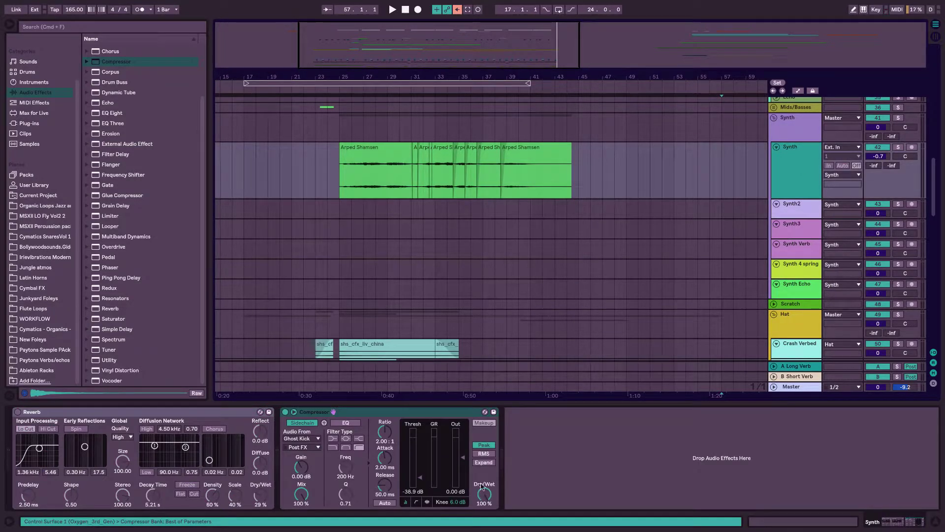
left_click(389, 414)
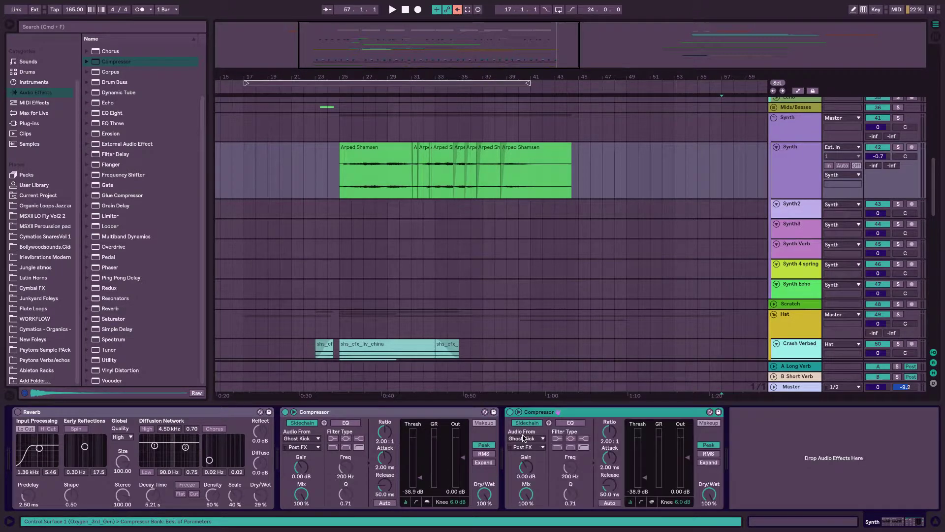
left_click(527, 438)
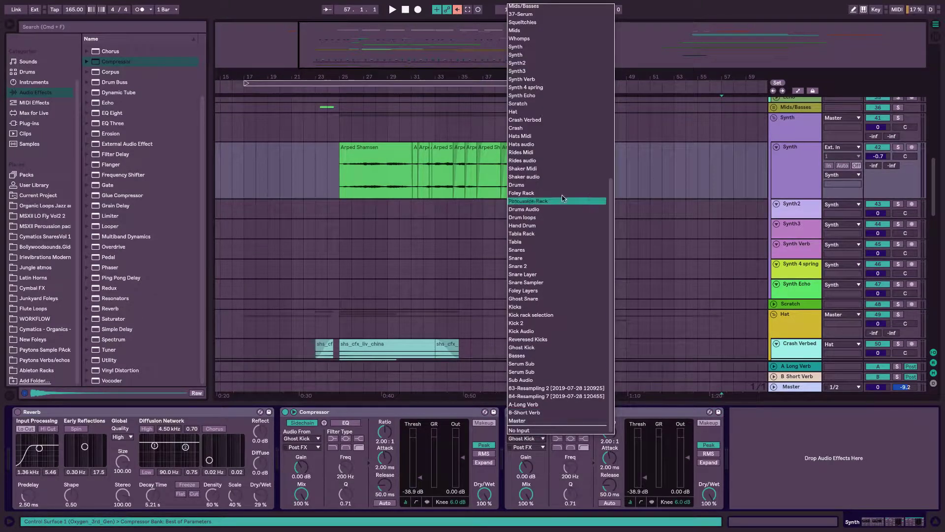
left_click(533, 250)
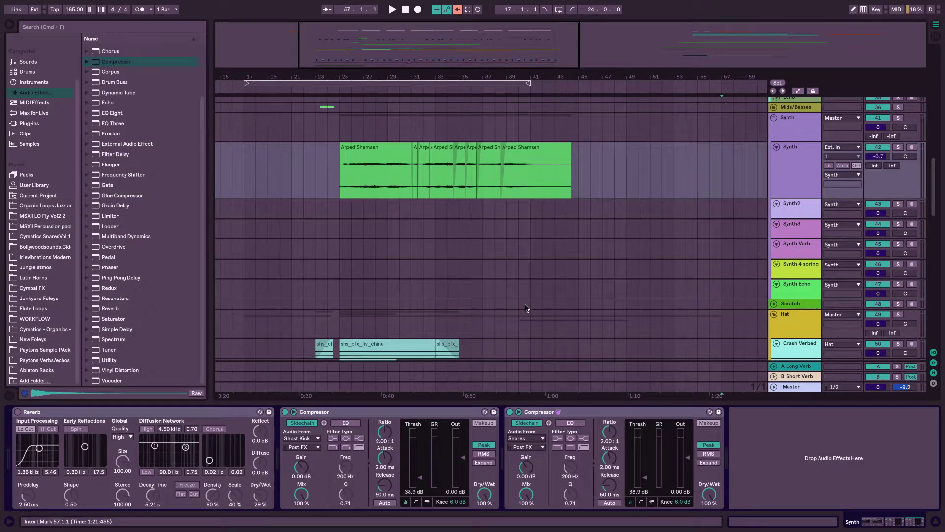
Play the arrangement from bar 25 and examine the Arped Shamsen clips through both sidechained Compressors
left_click(369, 152)
key("space")
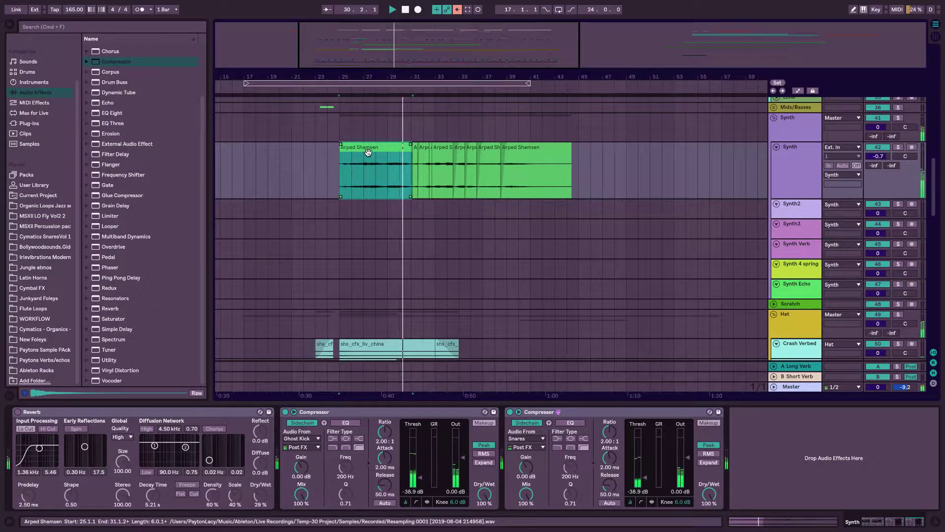
left_click(600, 177)
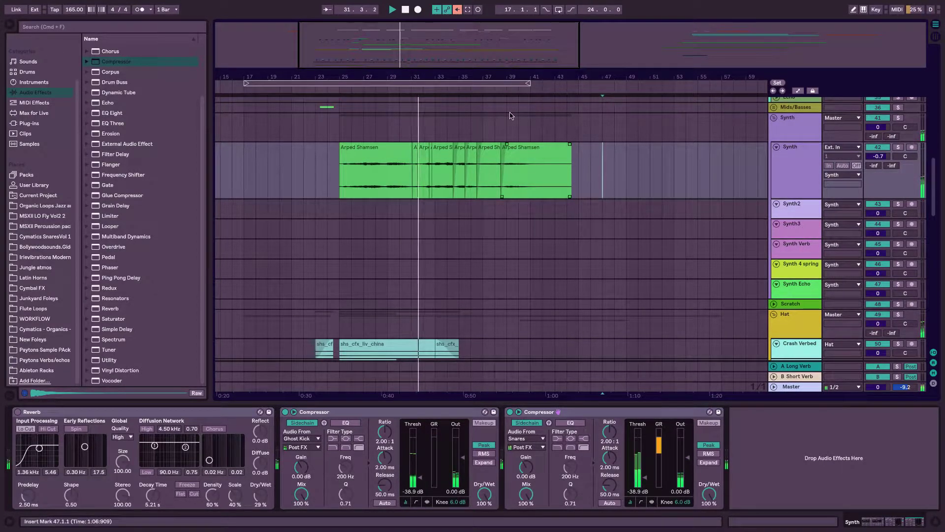
left_click_drag(482, 44, 482, 98)
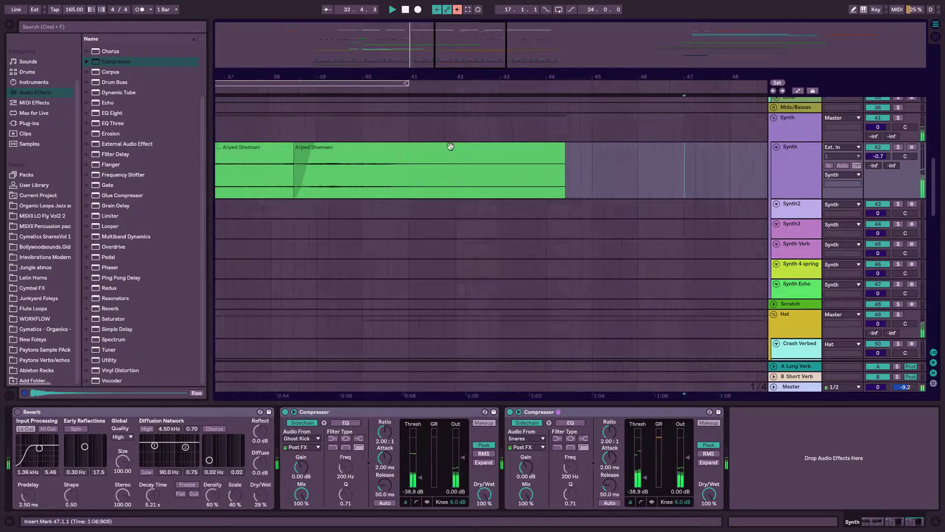
scroll(450, 147, "left", 5)
scroll(450, 146, "left", 2)
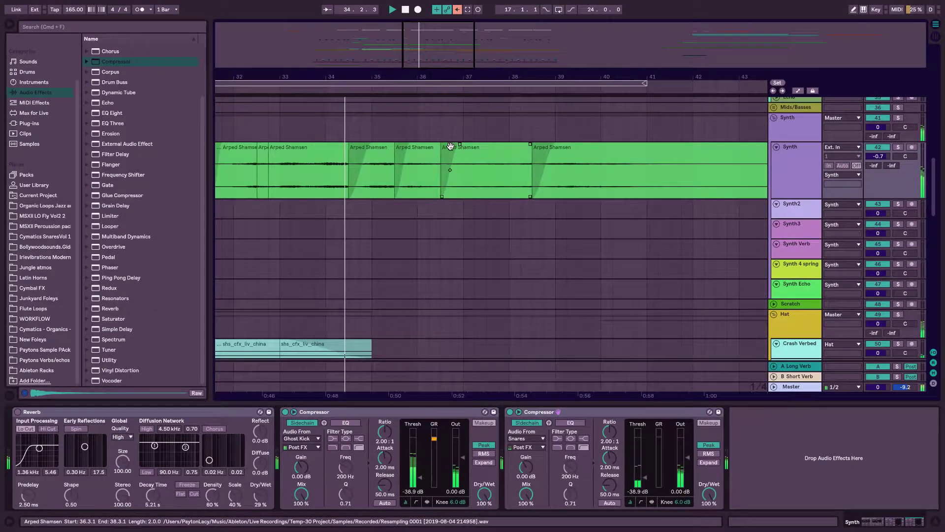
left_click_drag(439, 50, 440, 34)
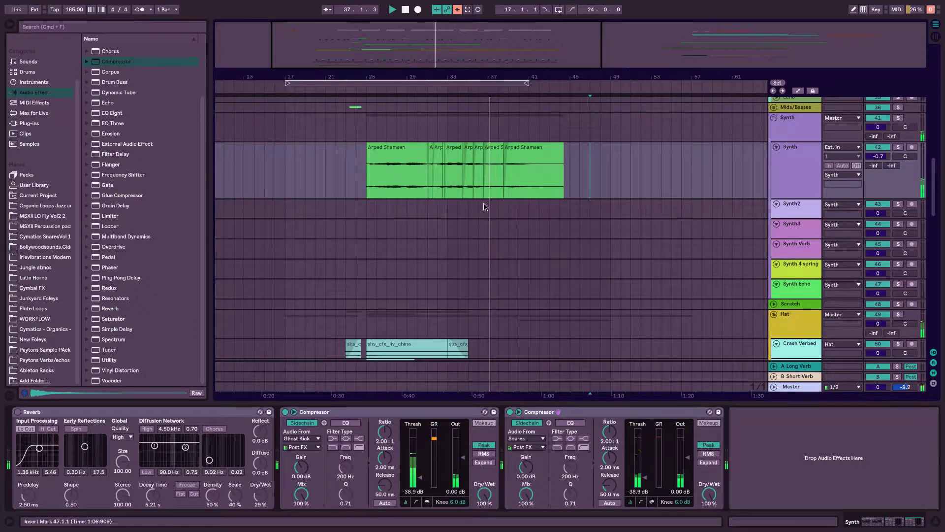
scroll(502, 202, "up", 5)
scroll(502, 202, "up", 3)
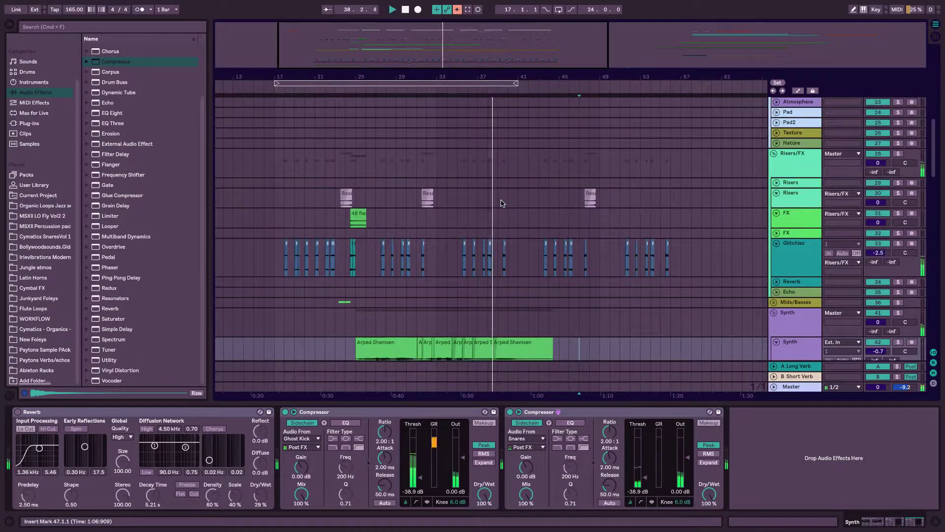
scroll(501, 202, "right", 2)
scroll(501, 202, "up", 1)
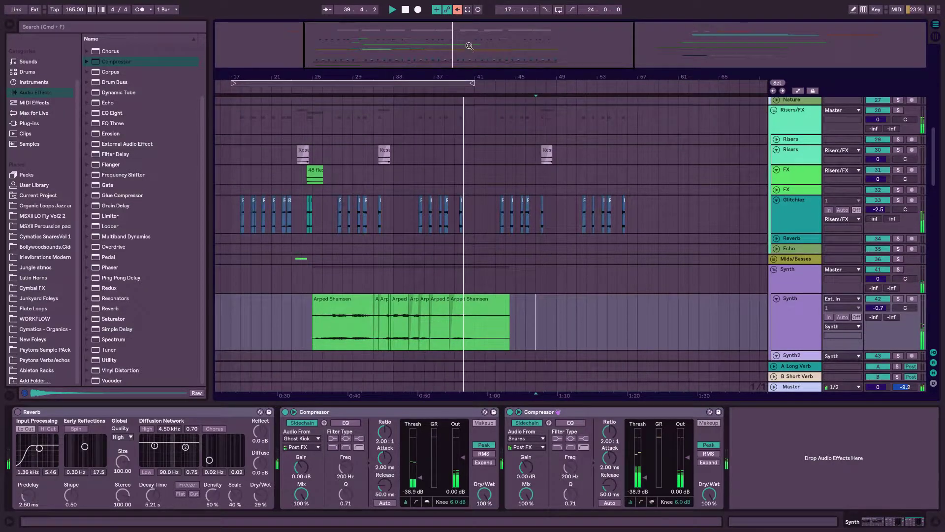
left_click_drag(469, 45, 469, 39)
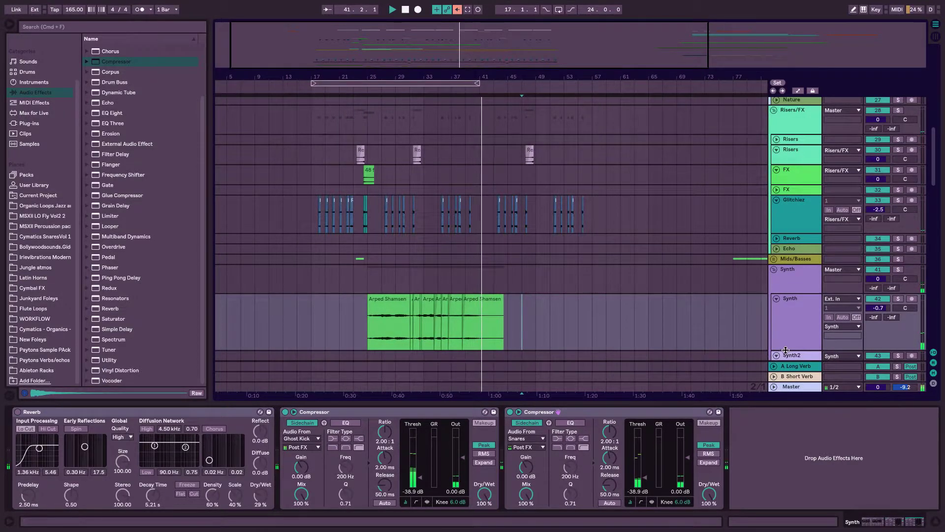
Delete the SAs7 clip at bar 45 on the second Irganic instruments track and replay from about bar 41
left_click_drag(785, 350, 785, 318)
scroll(745, 327, "up", 2)
scroll(696, 317, "up", 6)
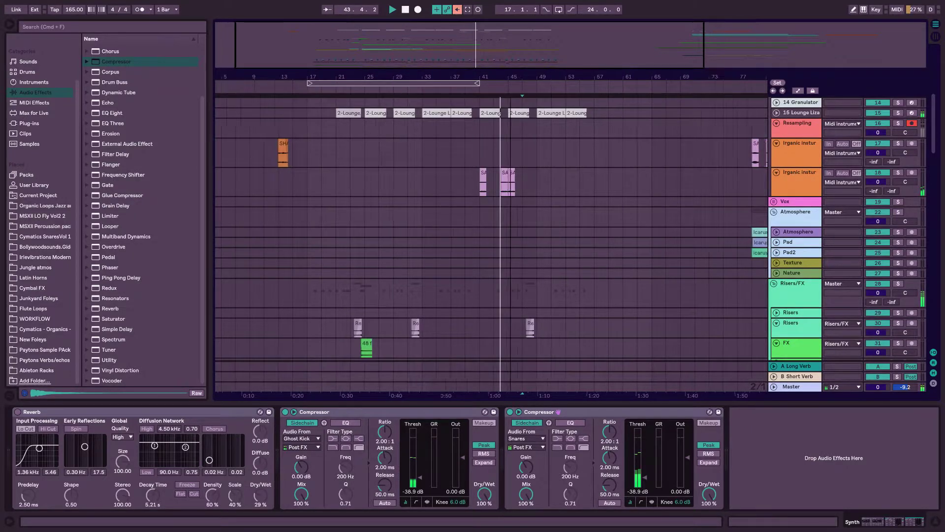
left_click_drag(487, 73, 487, 92)
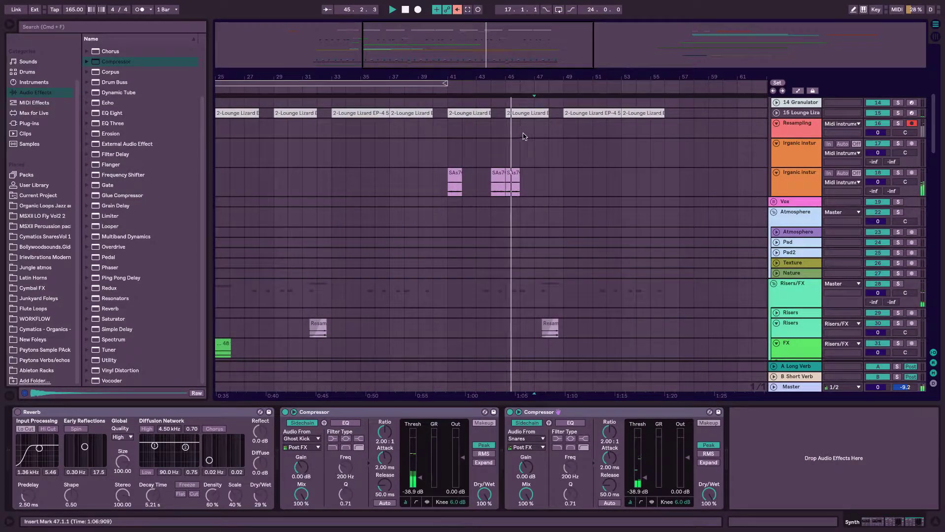
left_click(509, 180)
key("space")
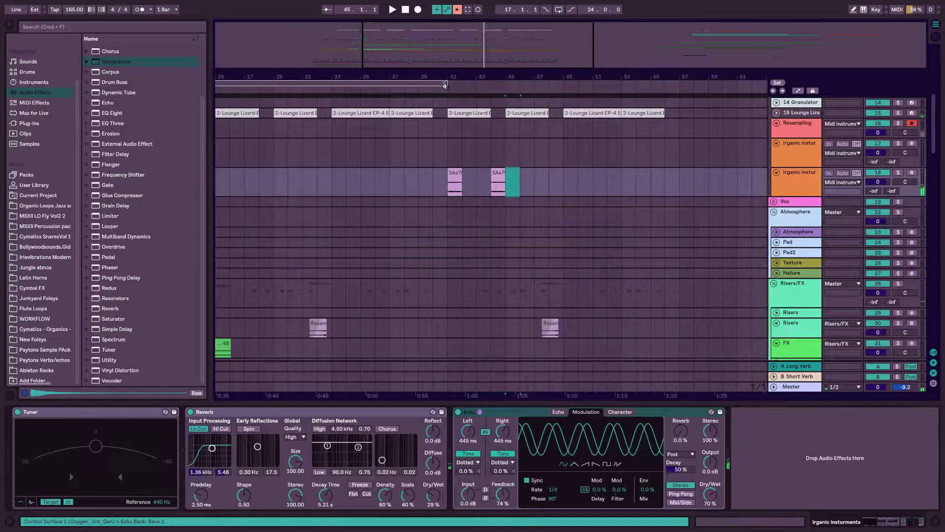
left_click(445, 86)
left_click_drag(508, 78, 508, 70)
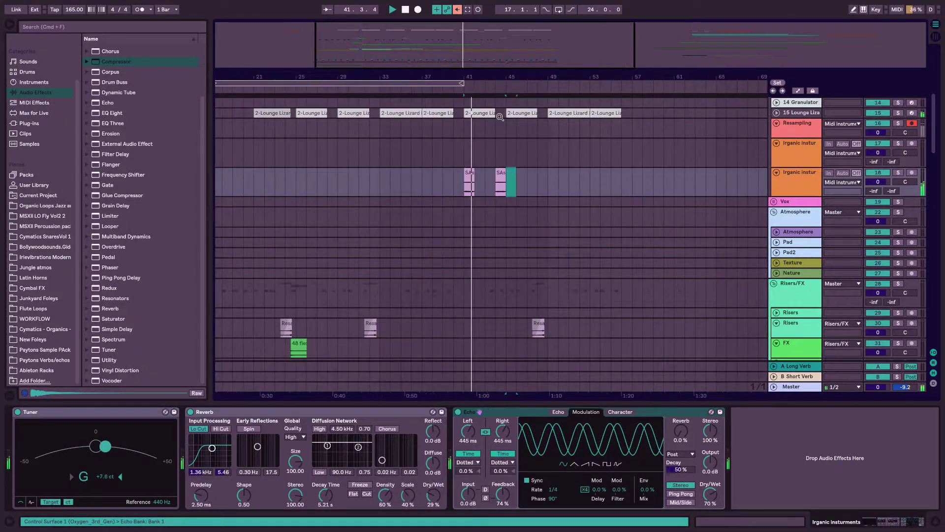
left_click(530, 190)
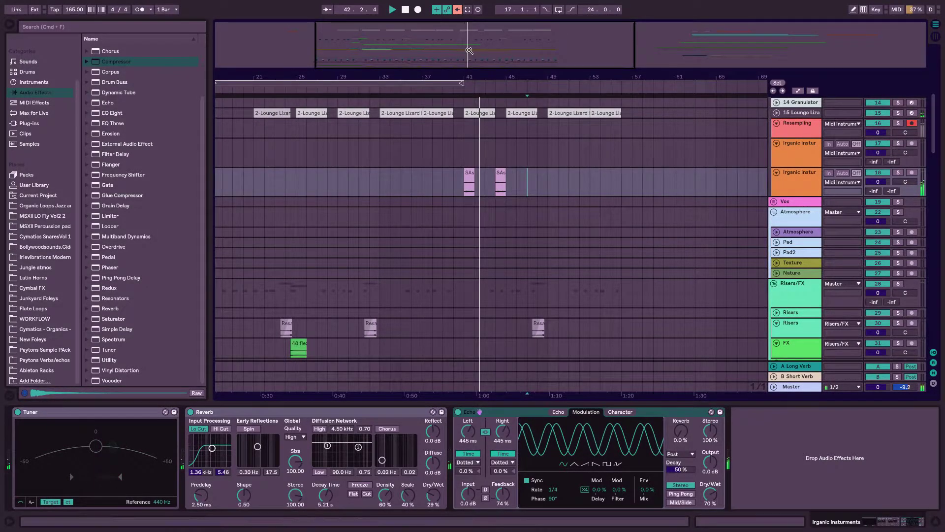
Lower the second Irganic instruments track's volume to -2.1 dB during playback
left_click_drag(470, 50, 624, 52)
left_click(506, 175)
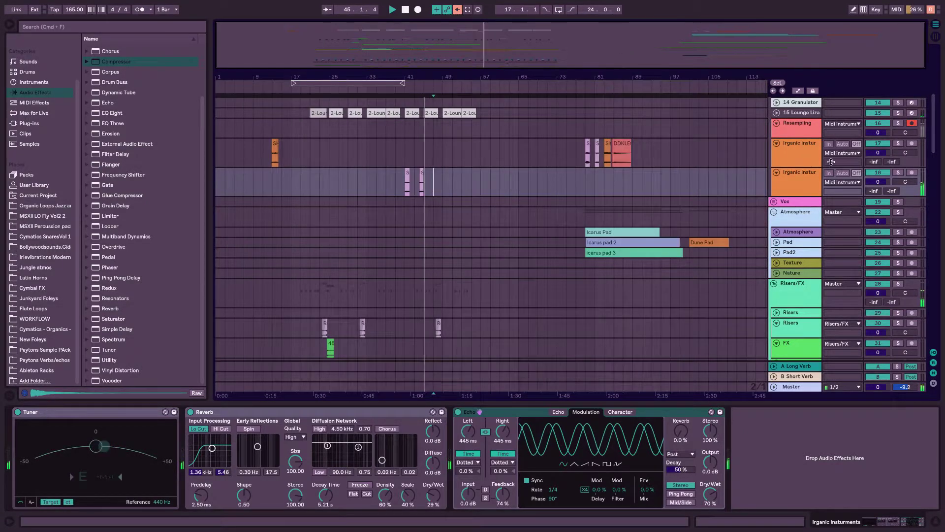
left_click_drag(878, 182, 878, 186)
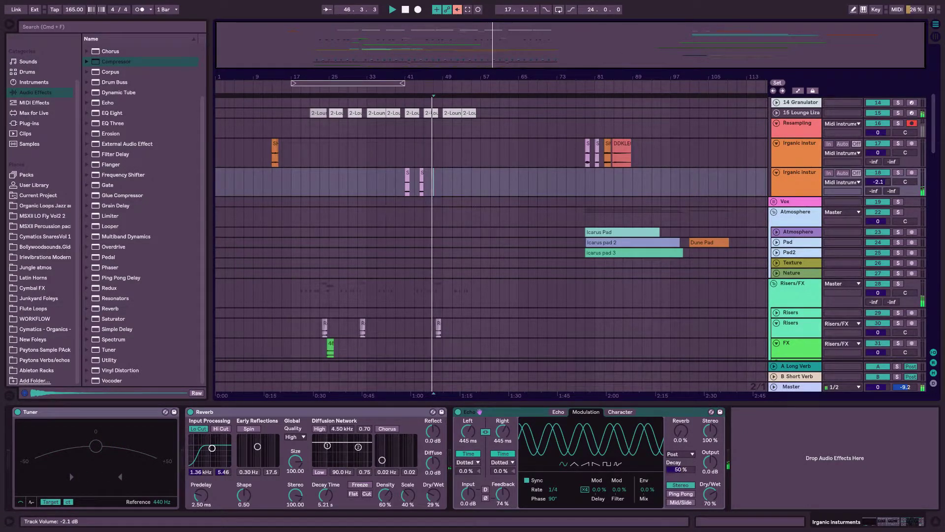
Arm the Percussive track and set its Reverb decay time to 1.12 s
scroll(574, 179, "up", 10)
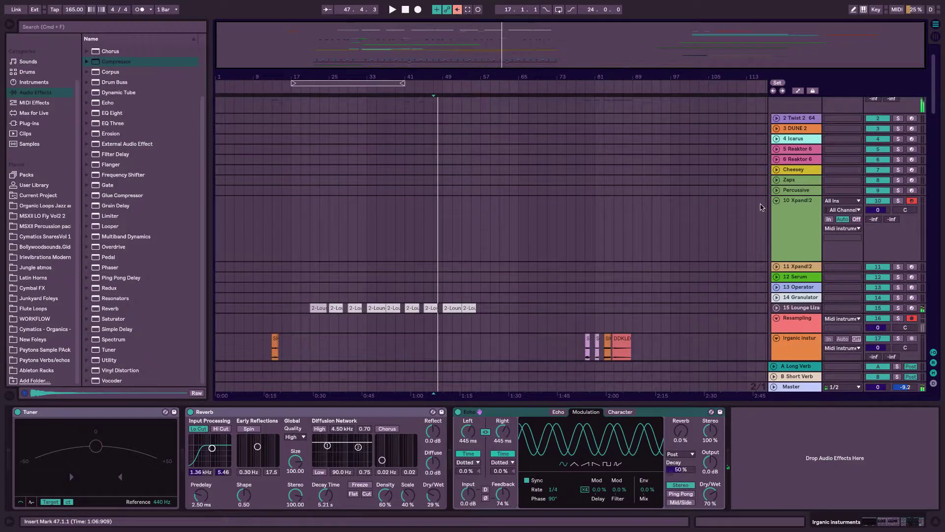
left_click(912, 191)
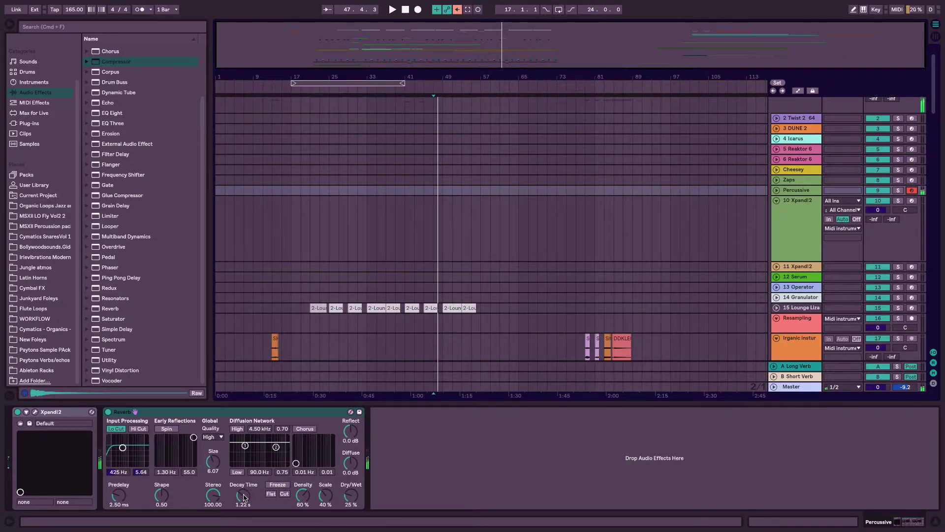
left_click_drag(244, 497, 244, 503)
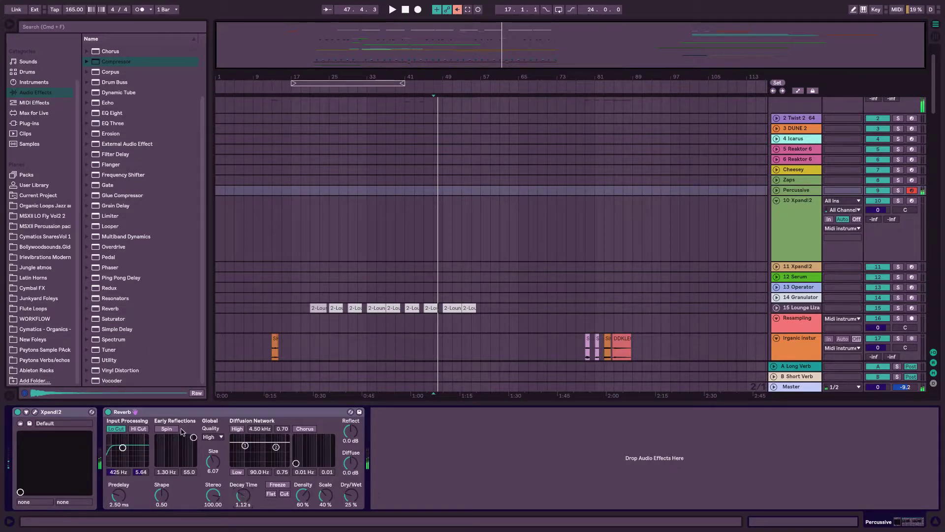
Play the arrangement from about bar 27 to audition it with the armed Percussive instrument
left_click(341, 91)
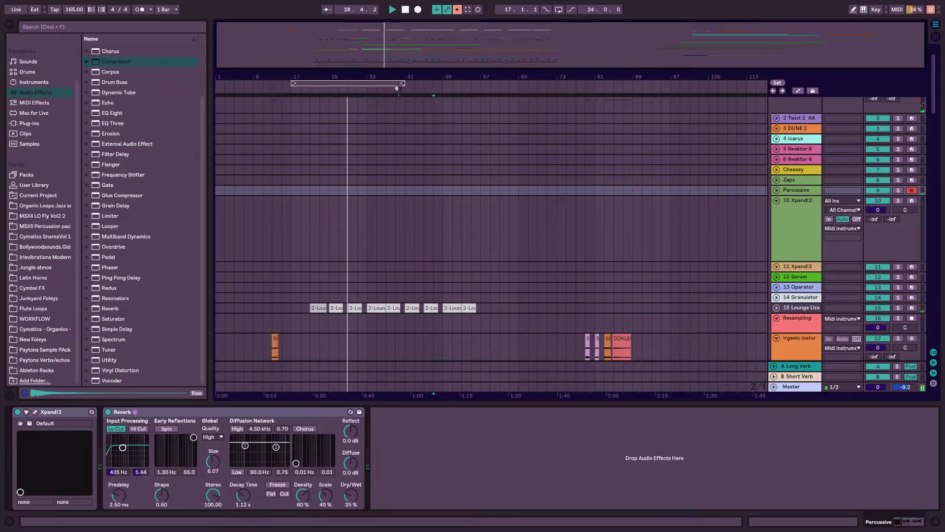
left_click(401, 132)
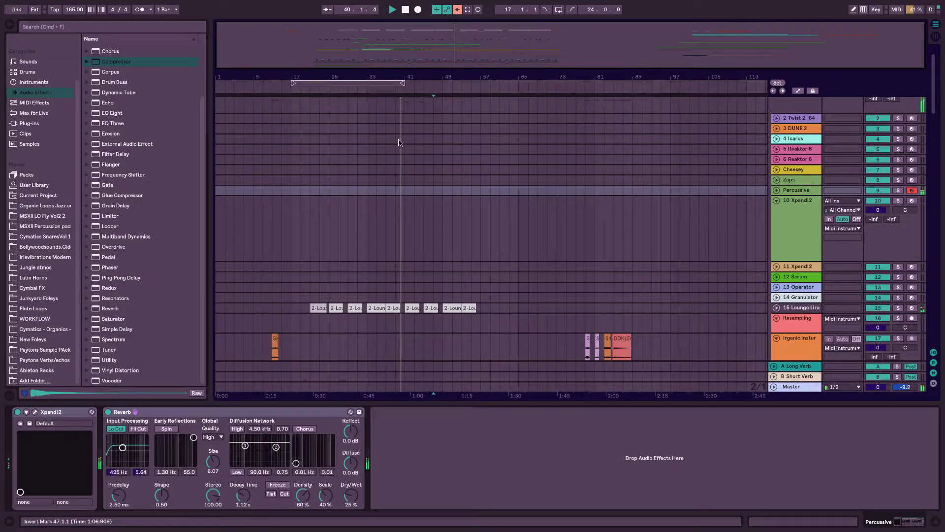
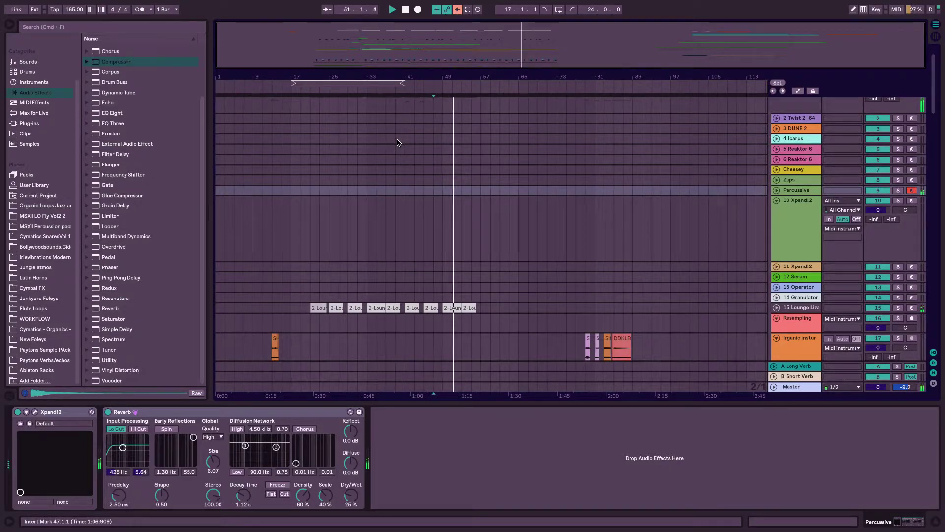
left_click(417, 89)
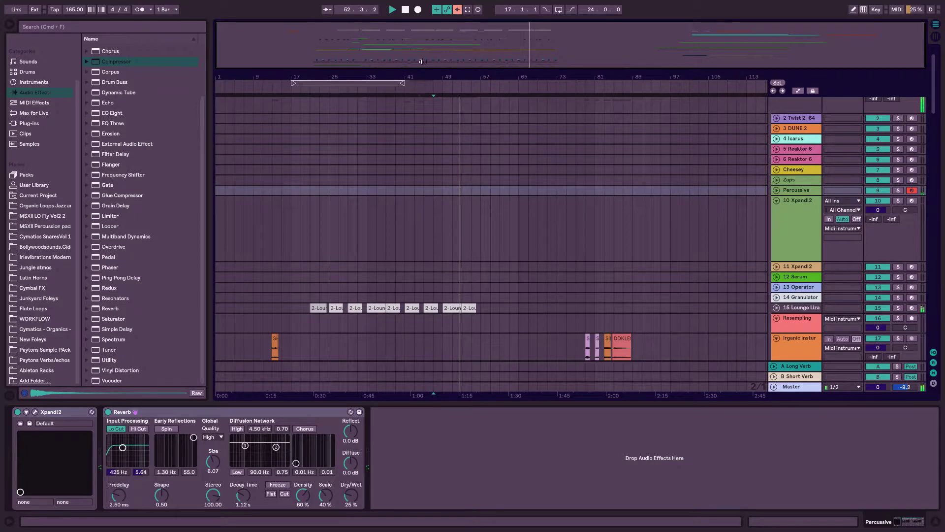
Record a MIDI part on the Percussive track from bar 44 to about bar 56 and open its notes in an enlarged editor
left_click(418, 10)
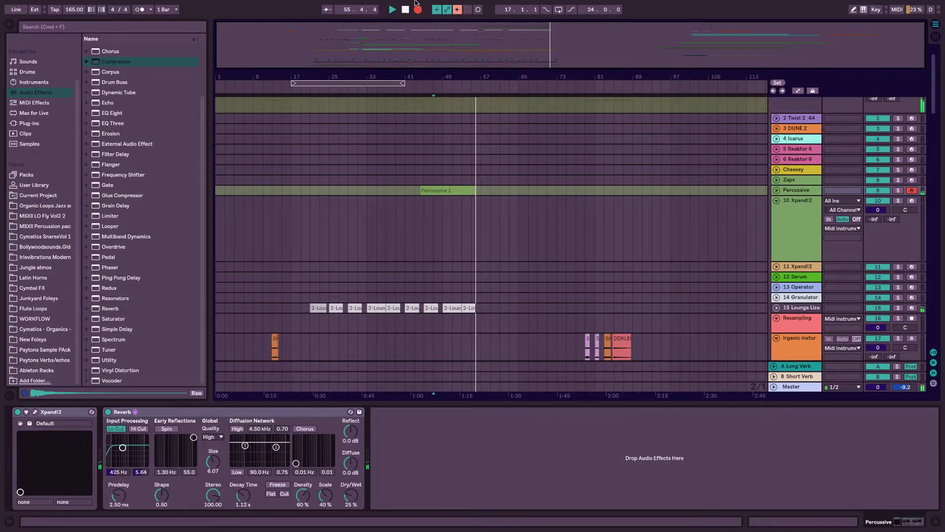
key("space")
left_click(443, 190)
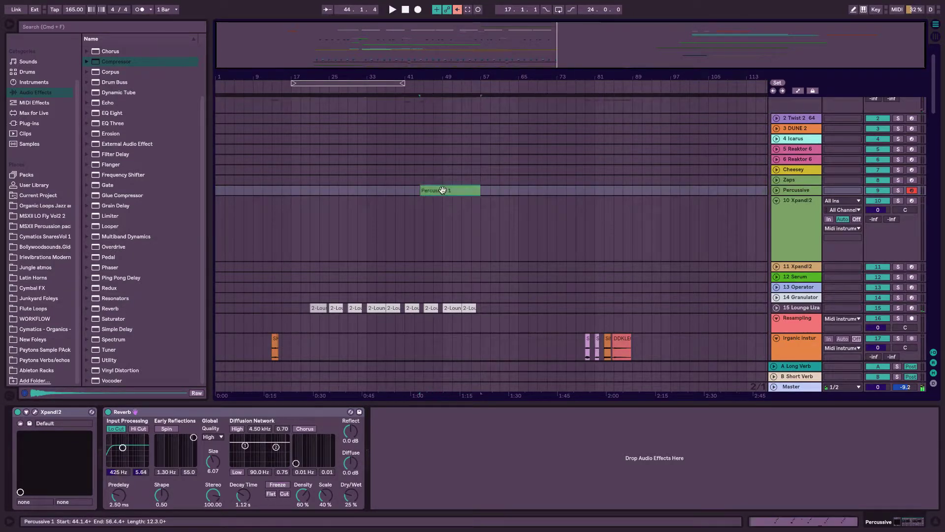
left_click(787, 526)
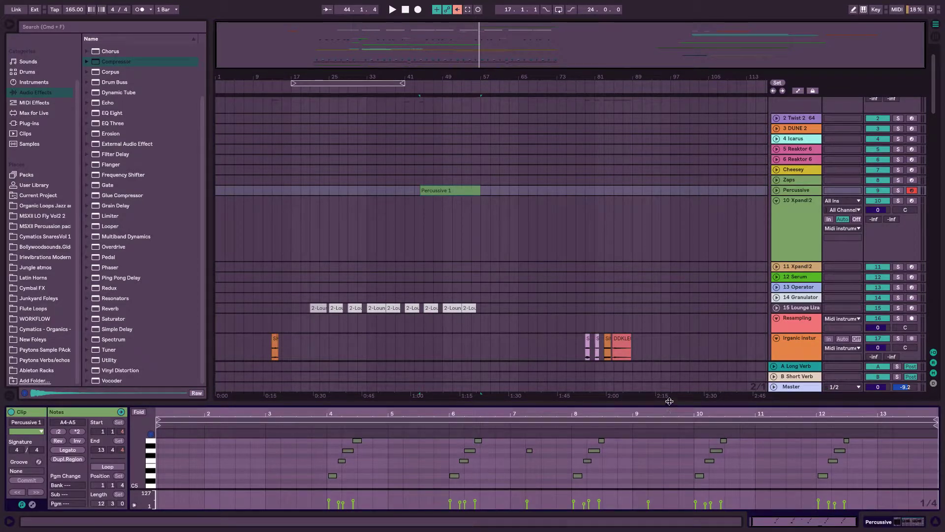
left_click_drag(669, 401, 443, 258)
scroll(365, 333, "up", 2)
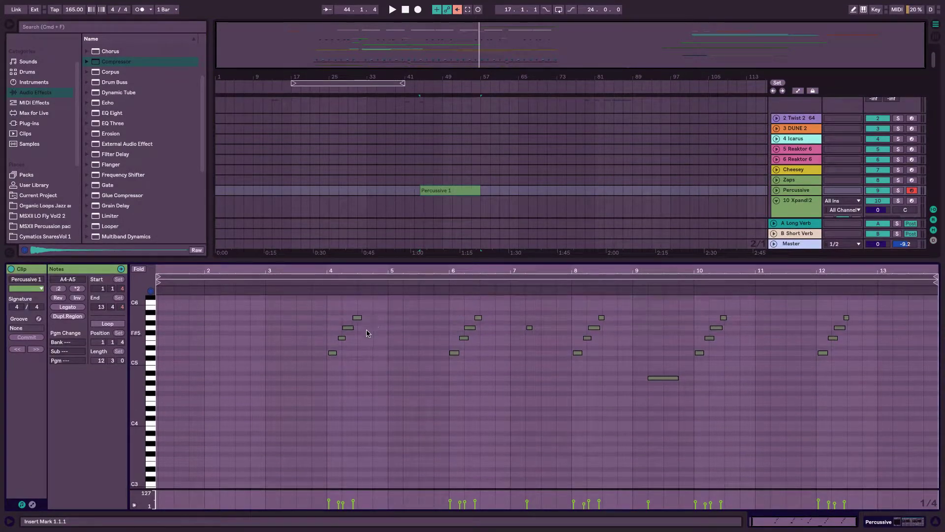
Tighten the timing of the four-note run at the clip's bar 4, placing D5 at 4.1.1 and nudging F5, G5 and A5 into place
left_click_drag(393, 277, 392, 315)
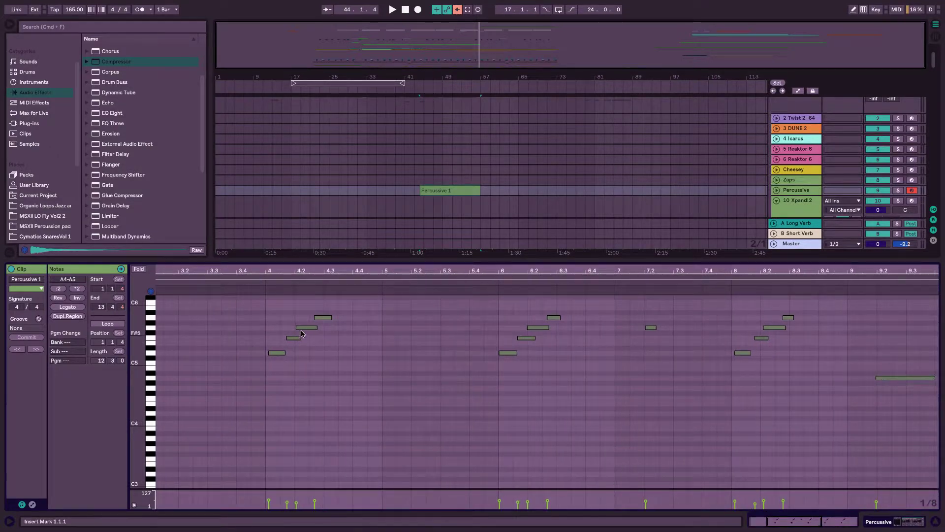
left_click_drag(316, 271, 316, 301)
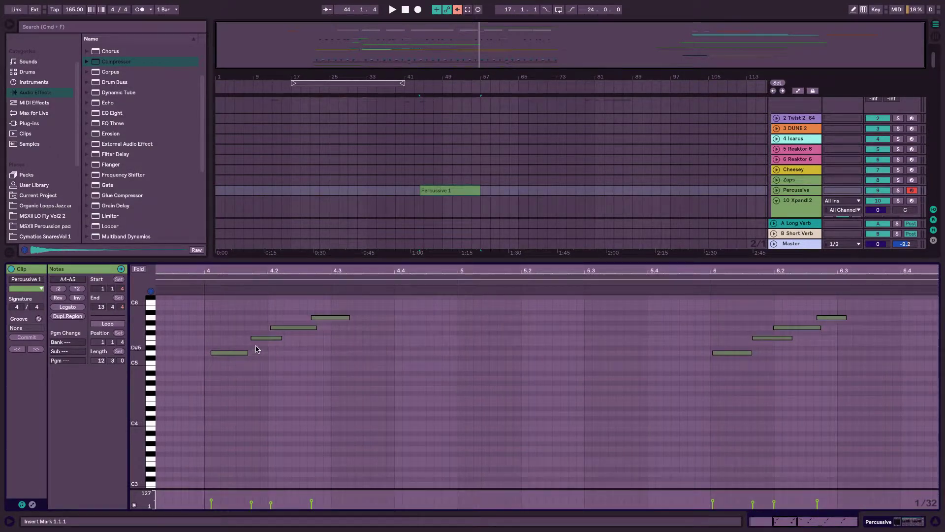
left_click(259, 342)
left_click_drag(220, 353, 213, 354)
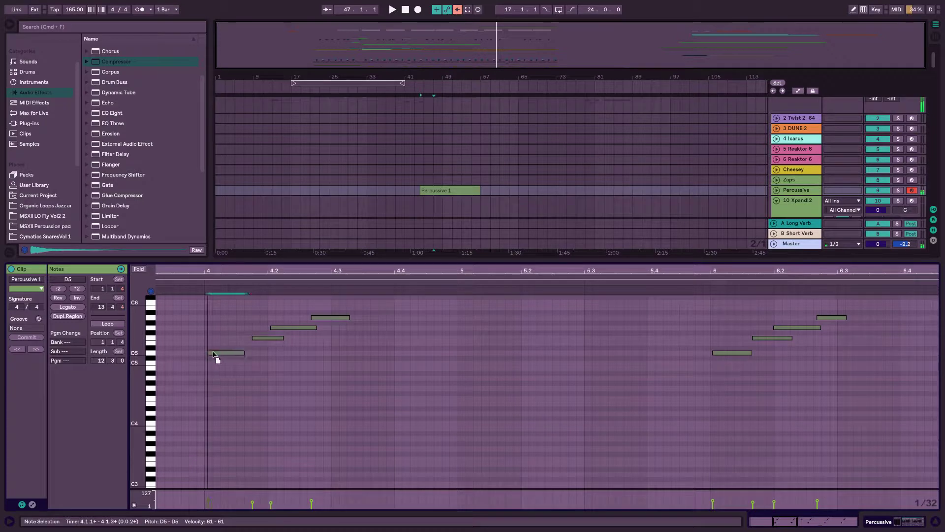
left_click(286, 328)
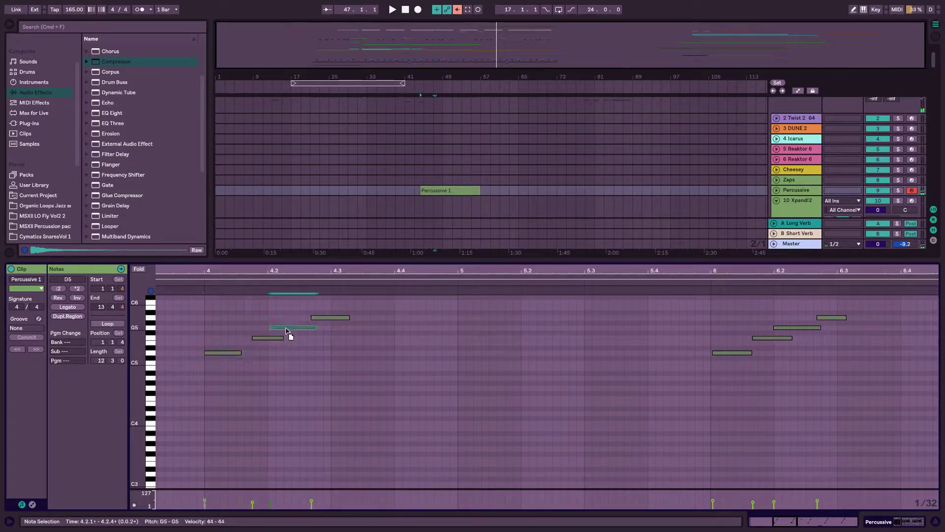
left_click_drag(323, 318, 317, 319)
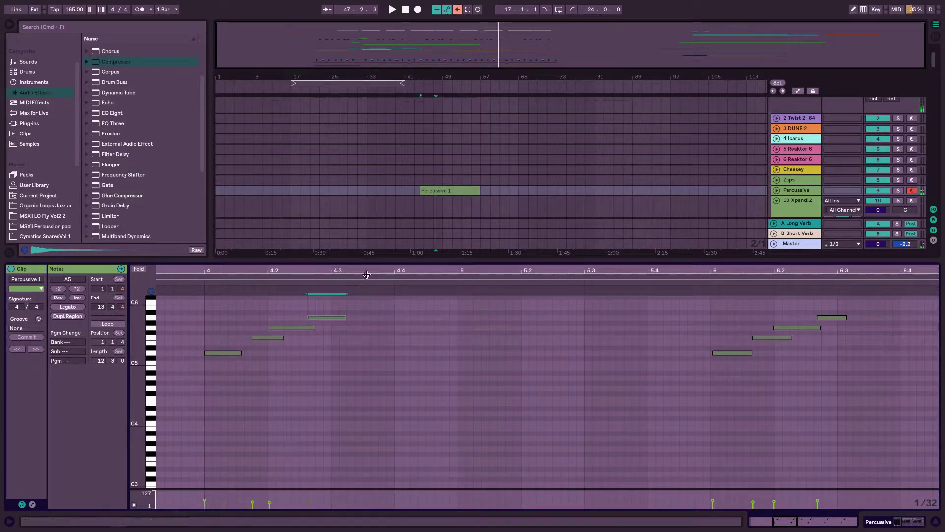
Replace the four-note run at the clip's bar 6 with a copy of the corrected bar 4 run
left_click_drag(369, 274, 369, 264)
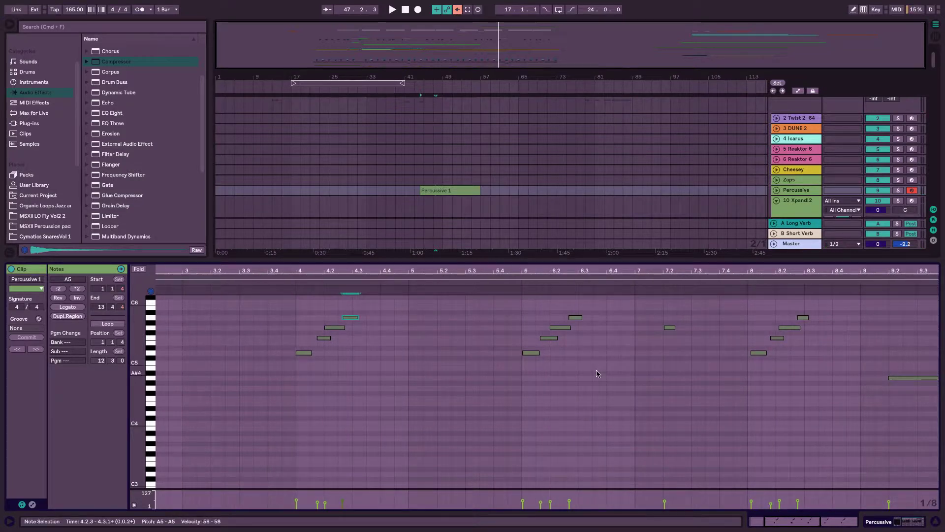
left_click_drag(597, 374, 509, 306)
left_click_drag(392, 394, 301, 315)
left_click_drag(303, 354, 527, 354)
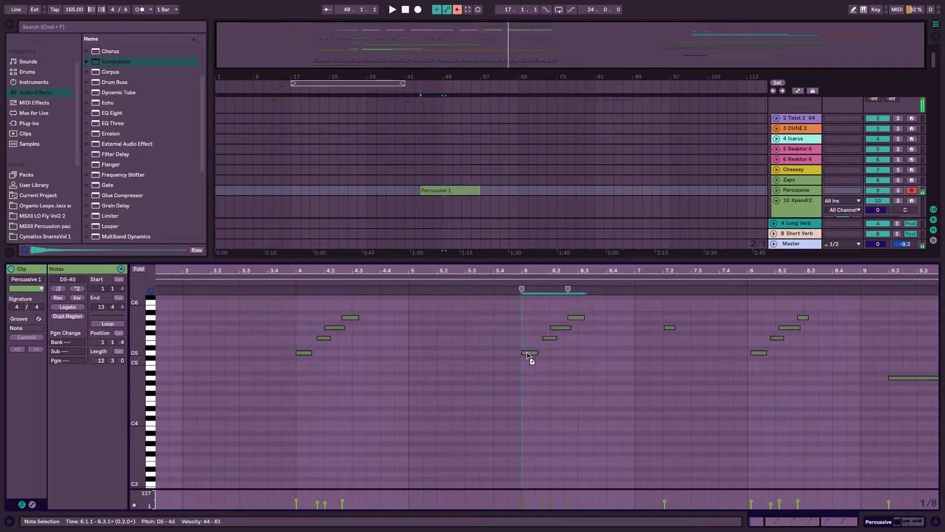
left_click(668, 328)
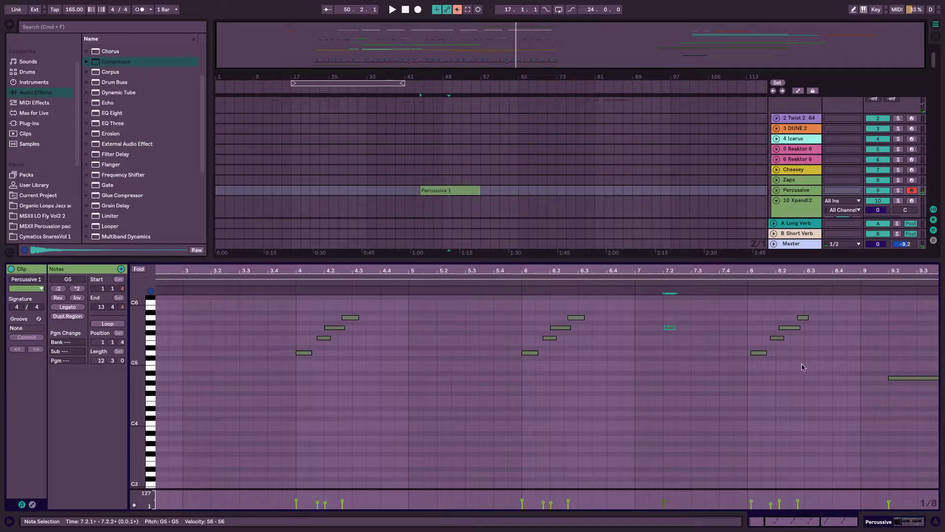
Try to quantize the four-note run at the clip's bar 8
left_click_drag(821, 369, 752, 311)
right_click(778, 336)
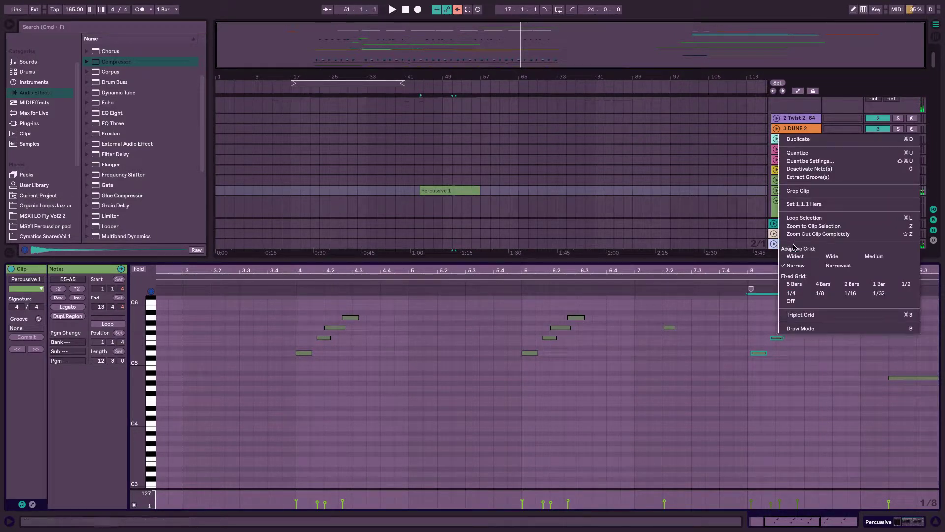
left_click(802, 152)
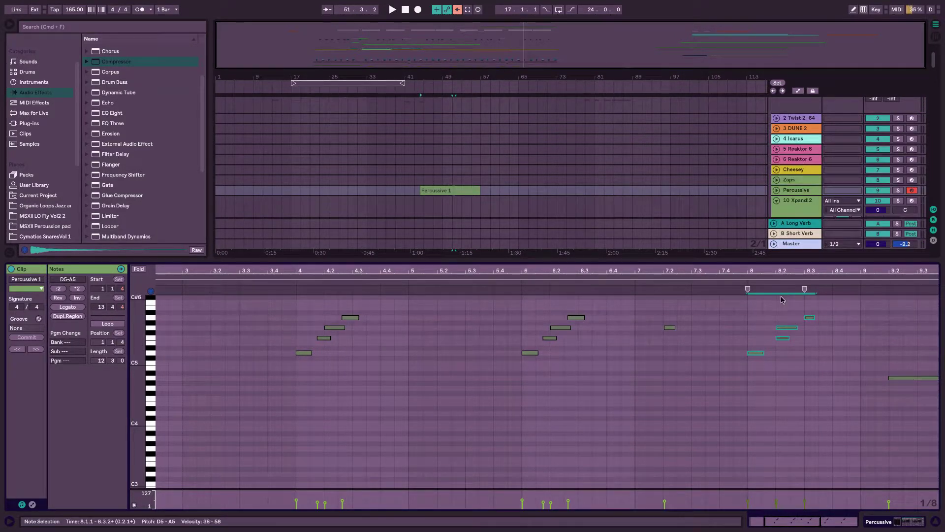
key("super+z")
Align the clip's bar 8 run by hand, moving D5 to the bar line and nudging F5 and A5, and play it back
left_click_drag(778, 270, 758, 285)
scroll(691, 416, "right", 2)
left_click_drag(680, 353, 675, 354)
left_click(702, 358)
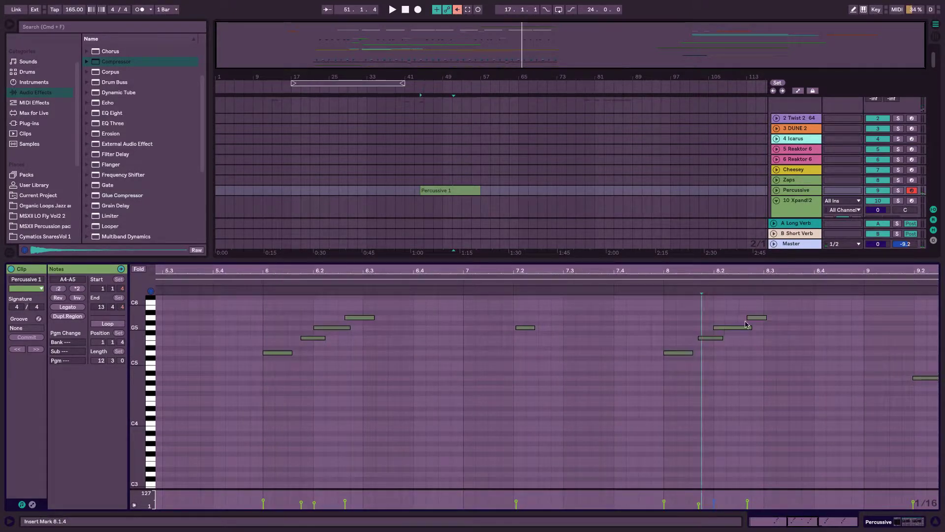
left_click_drag(758, 319, 761, 320)
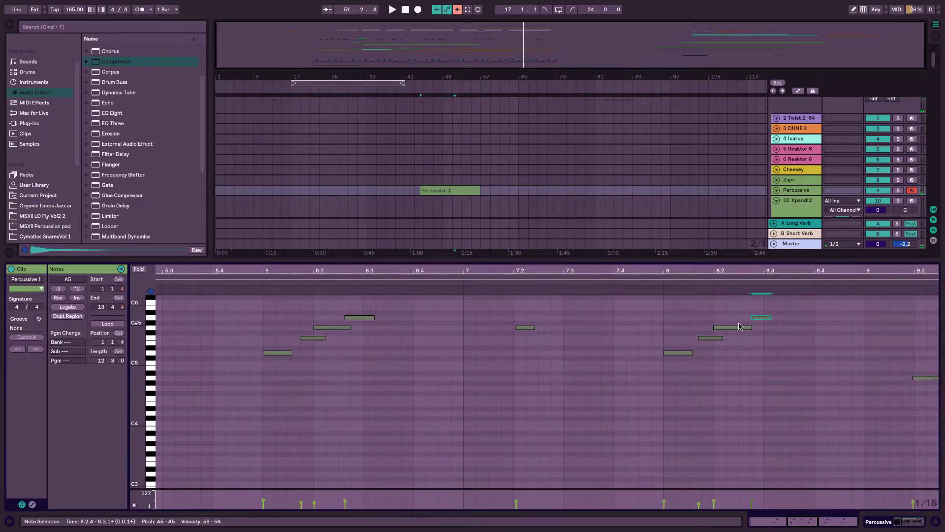
left_click_drag(750, 277, 750, 282)
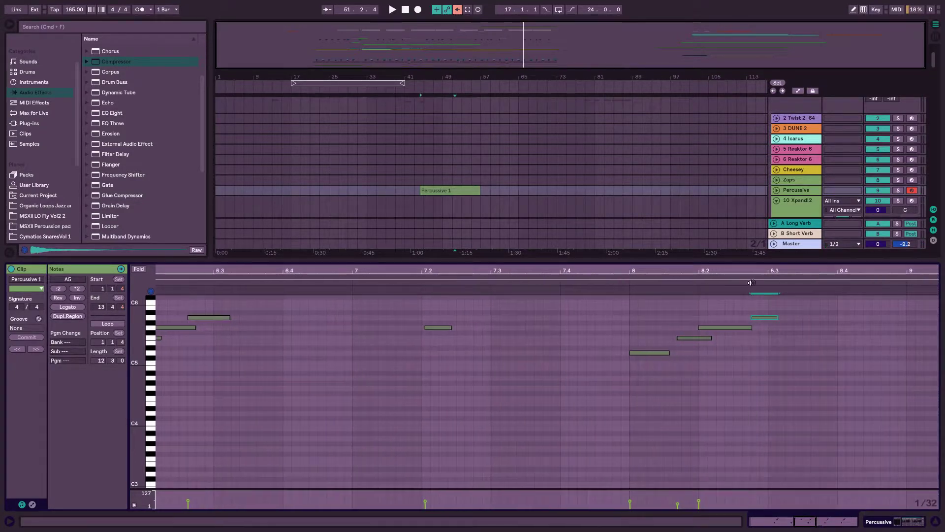
left_click_drag(760, 316, 742, 320)
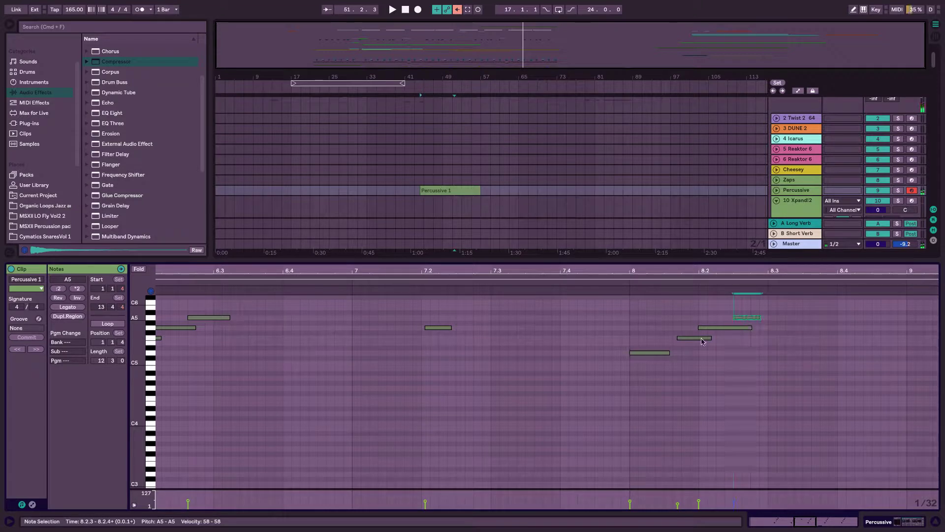
left_click_drag(691, 340, 683, 341)
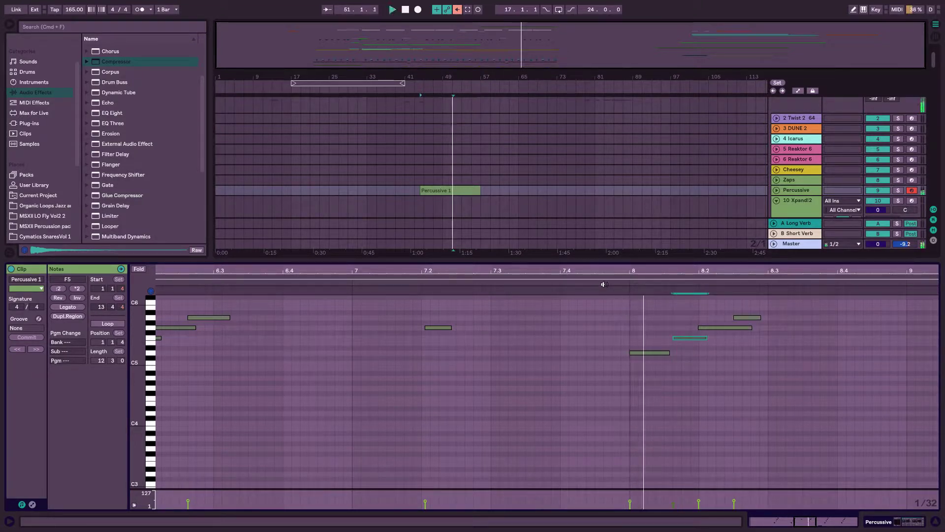
left_click(748, 317)
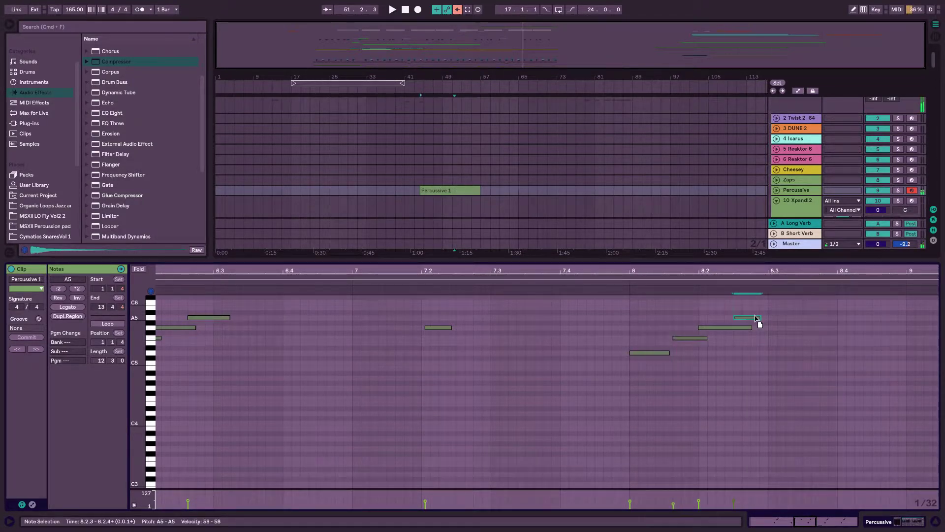
left_click(623, 282)
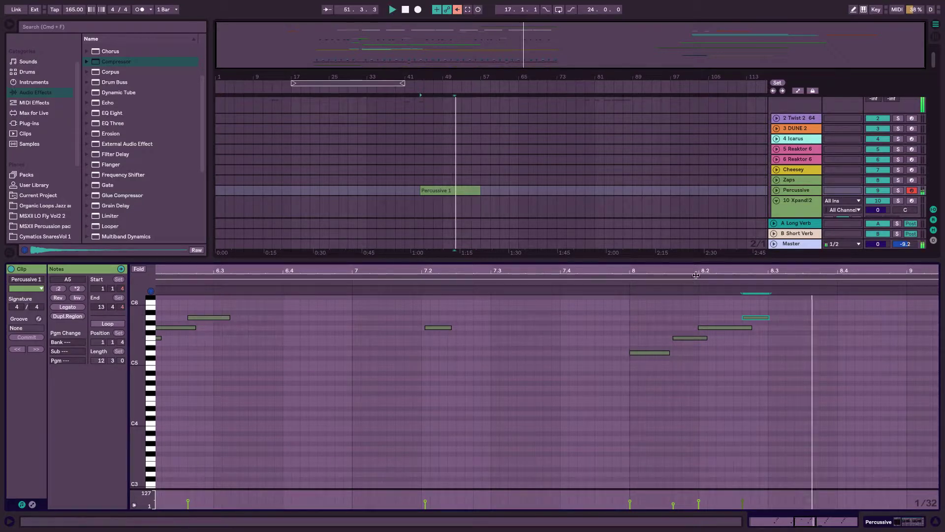
Try the long A4 note in the clip's bar 9 at D4 and play it back
left_click_drag(696, 271, 698, 236)
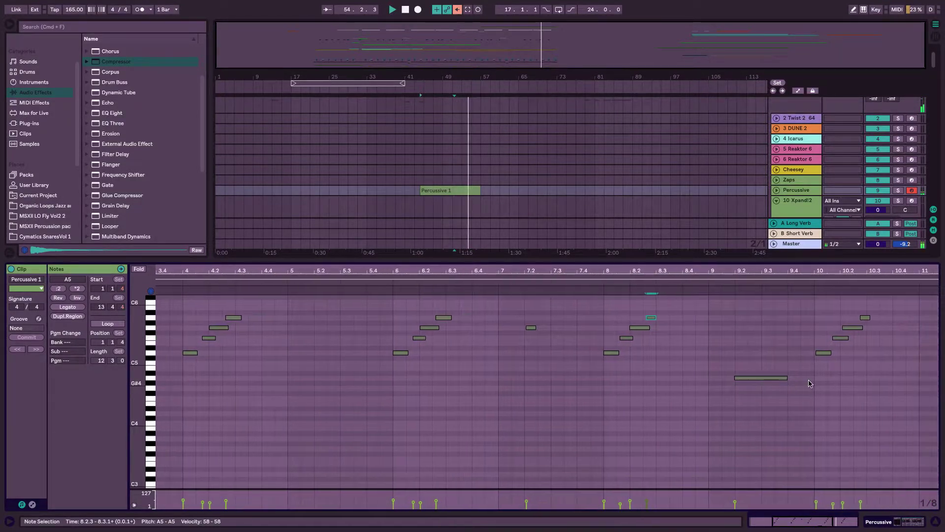
left_click_drag(757, 381, 757, 414)
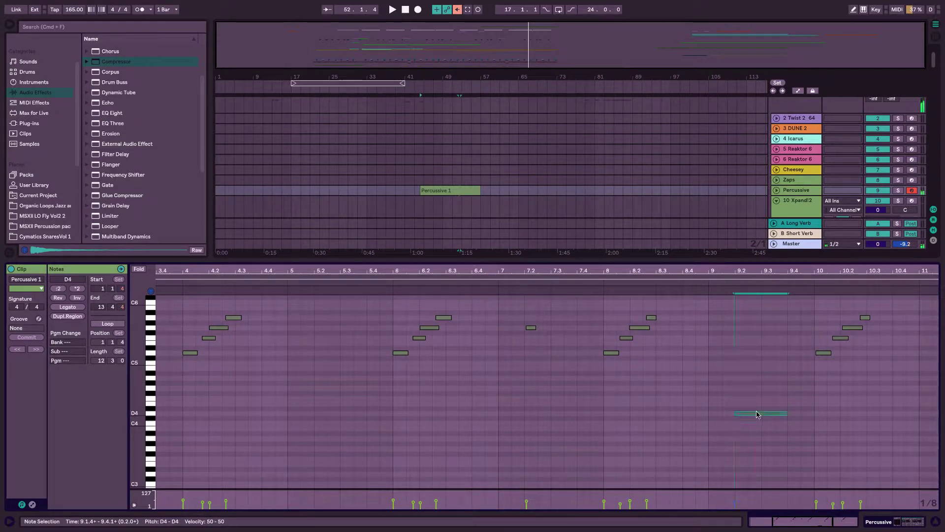
key("space")
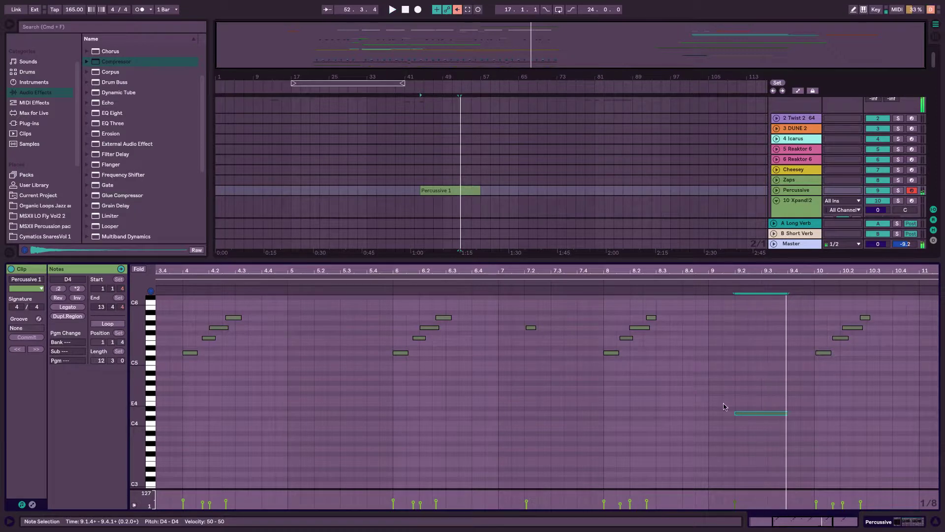
key("super+z")
Lower the long bar 9 note to G4 and audition the clip from just before its bar 8
key("super+a")
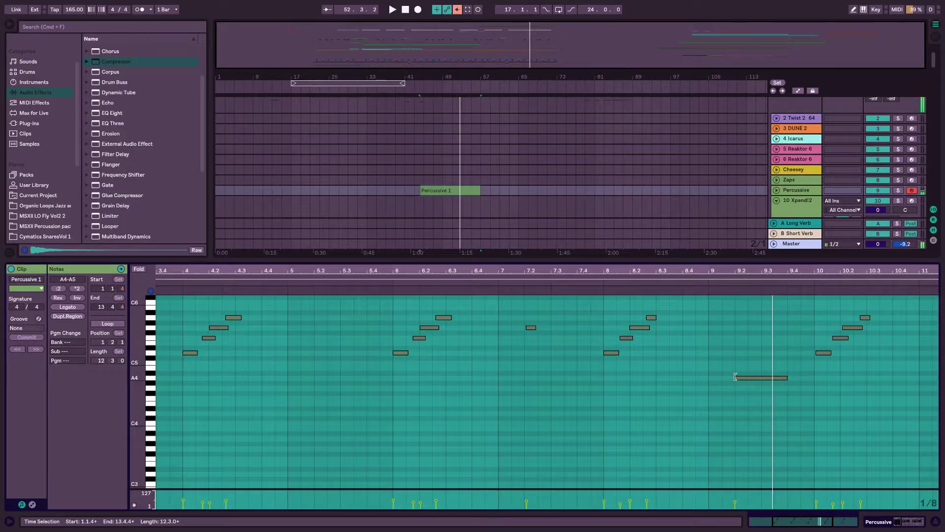
left_click_drag(735, 377, 744, 394)
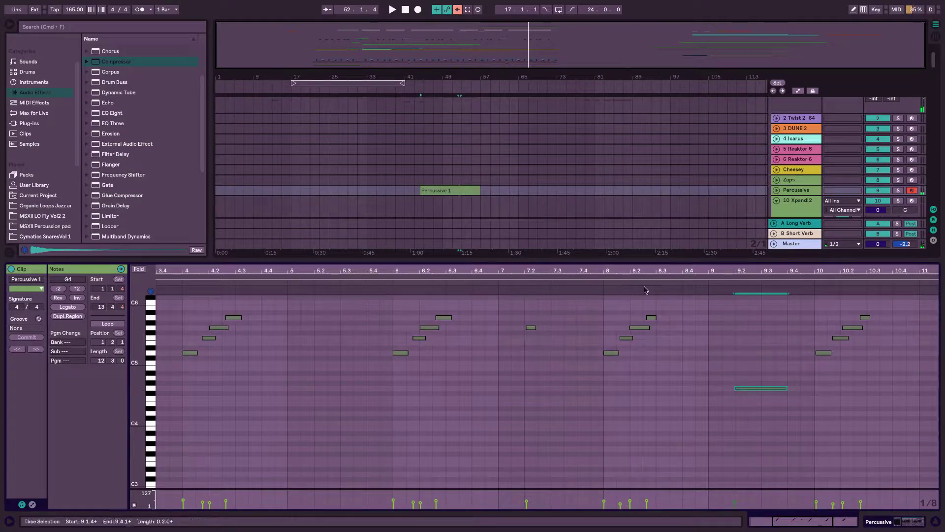
left_click(595, 283)
left_click(665, 416)
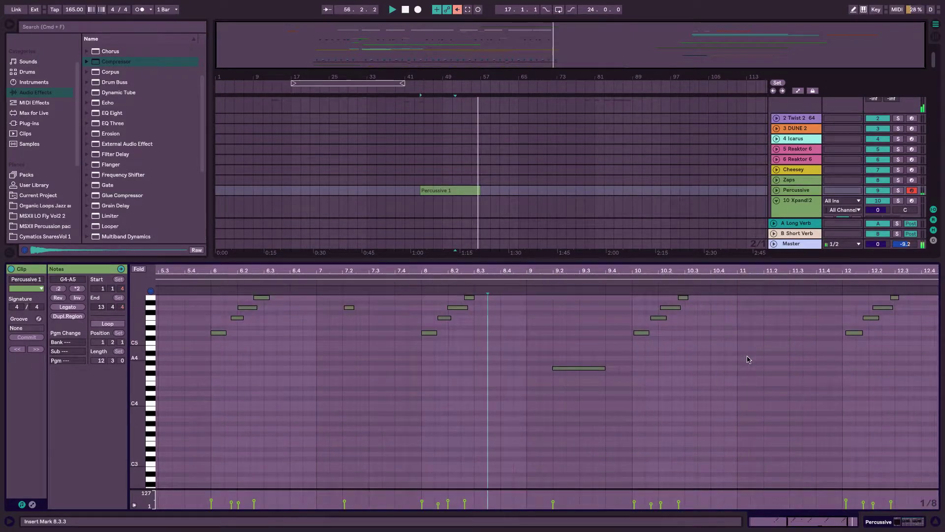
Replace the runs at the clip's bars 10 and 12 with copies of the corrected bar 8 run
left_click_drag(690, 312, 611, 306)
key("Delete")
left_click_drag(522, 357, 412, 316)
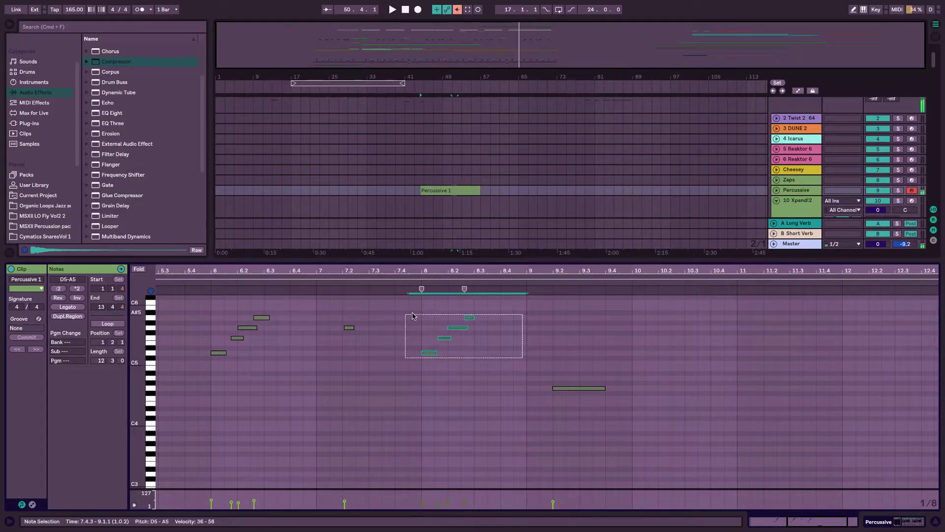
left_click_drag(498, 357, 851, 354)
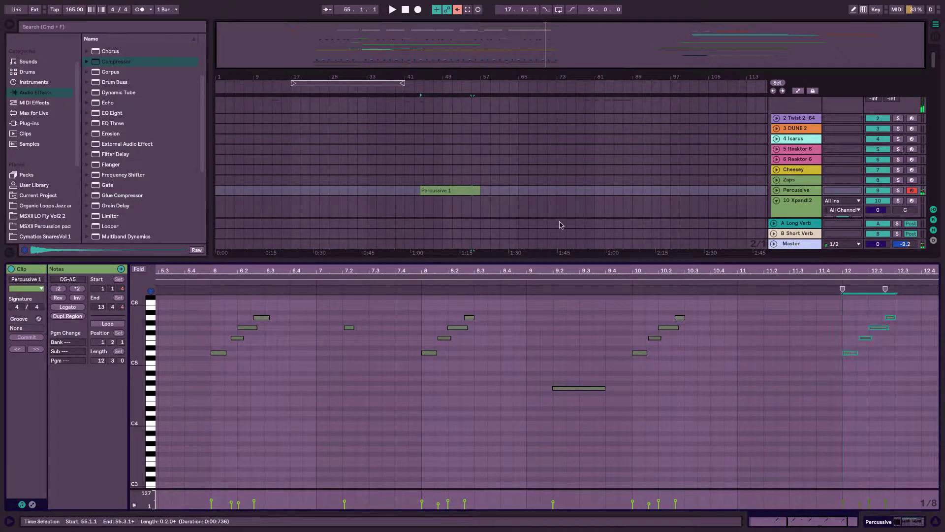
Trim the start of the recorded Percussive clip to bar 45 of the arrangement
left_click(508, 204)
left_click(446, 190)
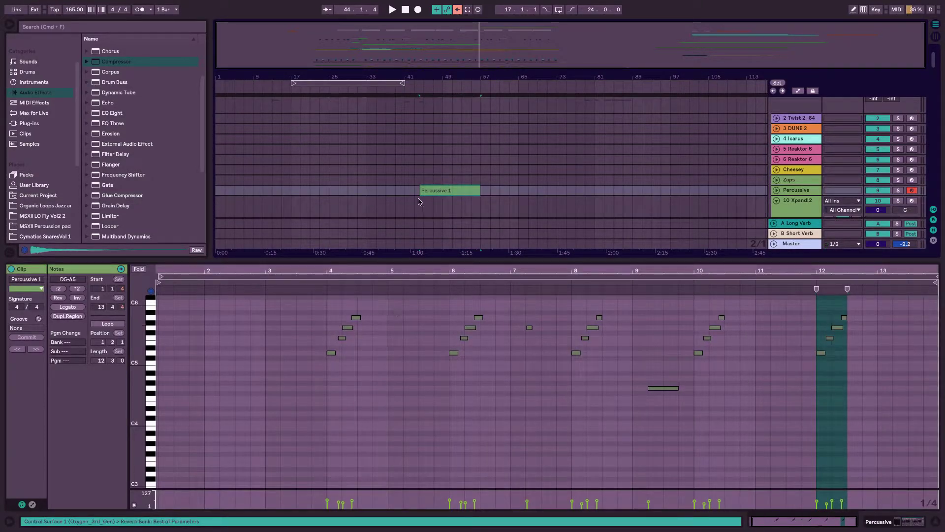
left_click_drag(422, 188, 424, 189)
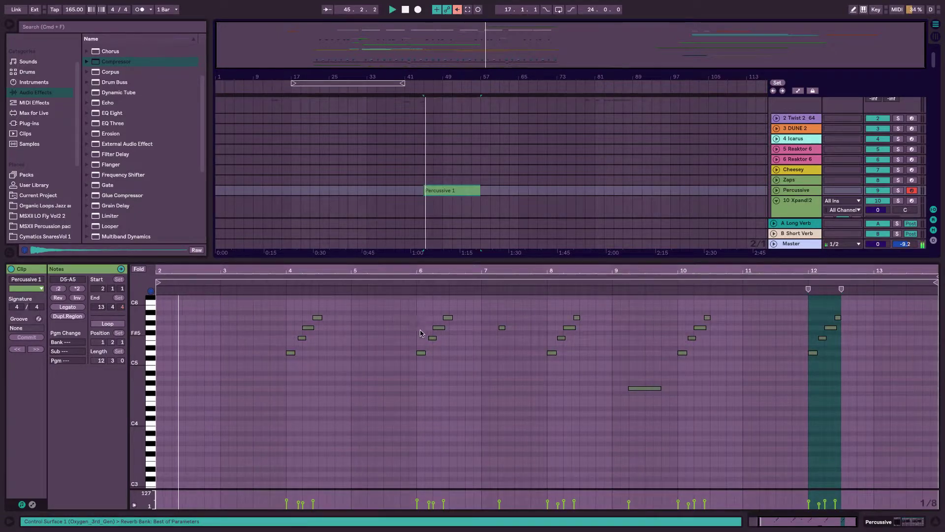
Copy the four-note run from the clip's bar 4 to bar 2 and play the result from bar 45
left_click(389, 348)
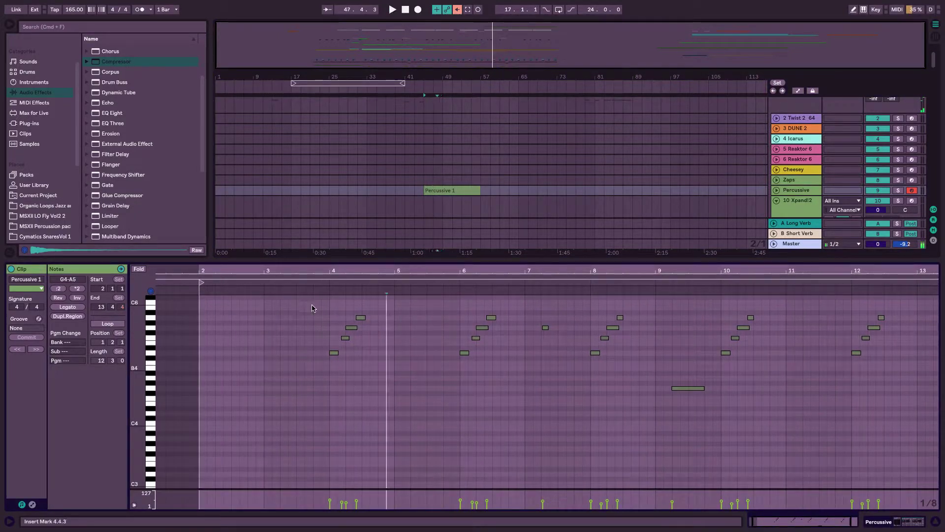
left_click_drag(313, 304, 386, 369)
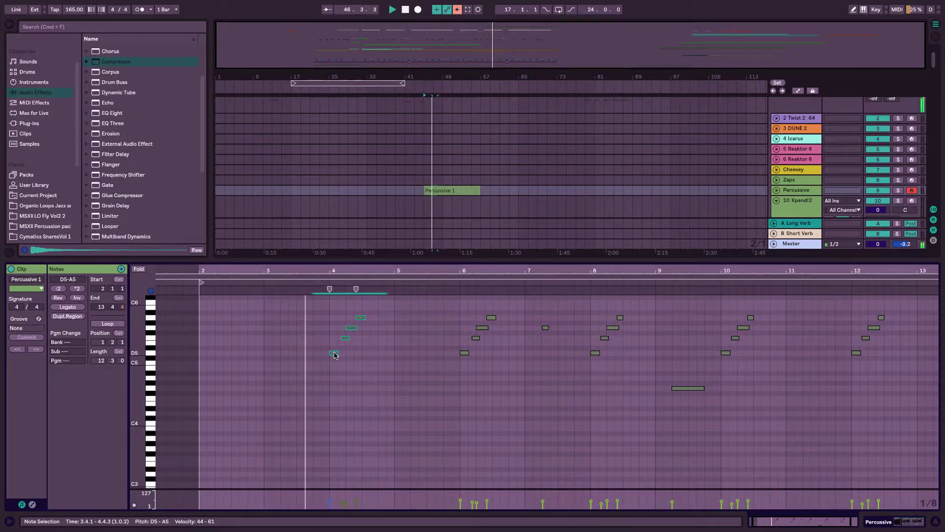
left_click_drag(333, 355, 212, 355)
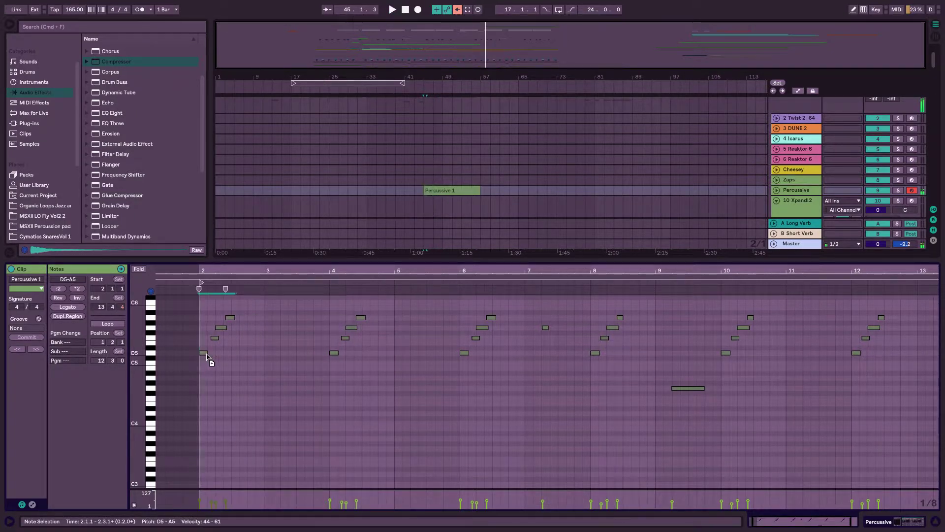
key("space")
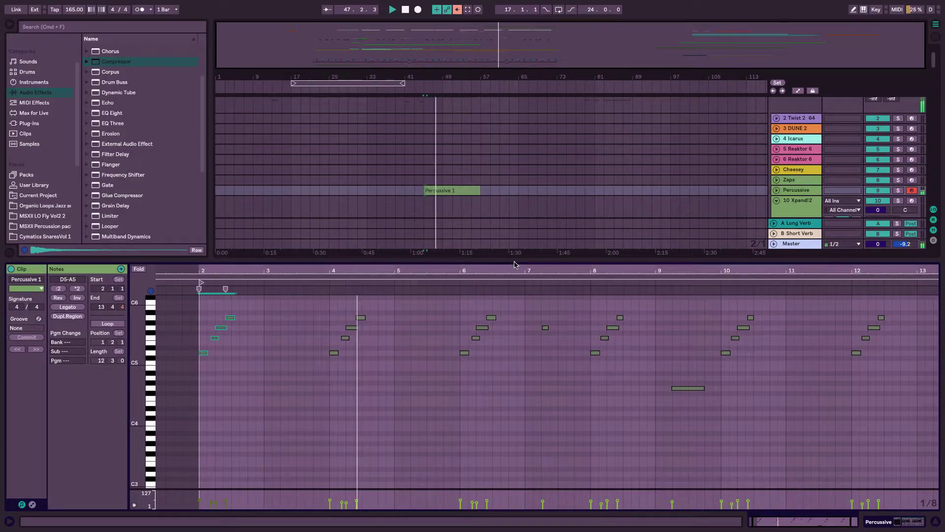
Hide the note editor and arm the Zaps track, with the arrangement playing from about bar 18
left_click_drag(511, 261, 511, 472)
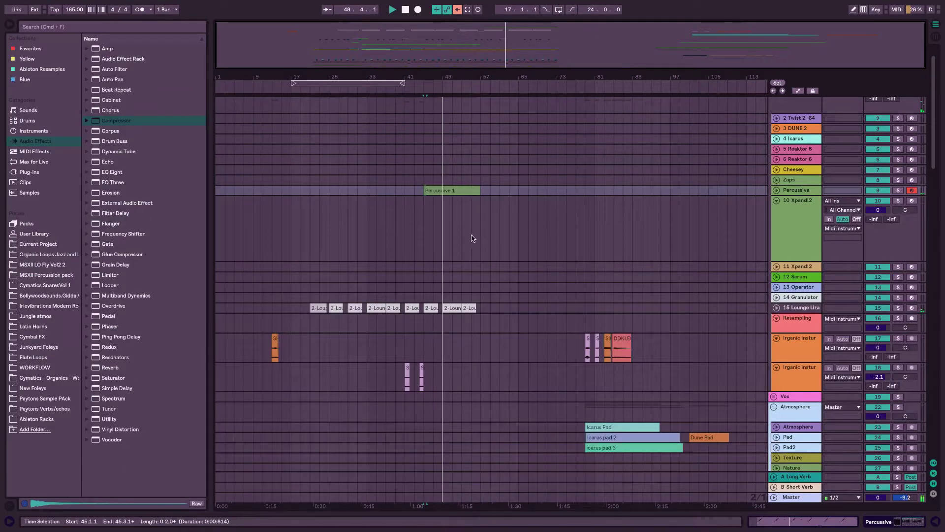
left_click(473, 237)
left_click_drag(428, 34, 428, 43)
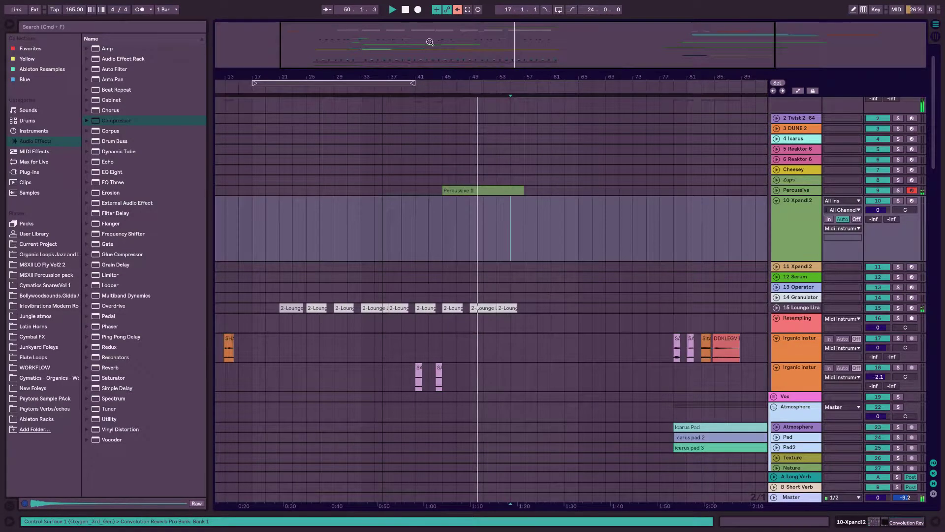
scroll(457, 210, "left", 2)
left_click(452, 216)
scroll(453, 213, "left", 1)
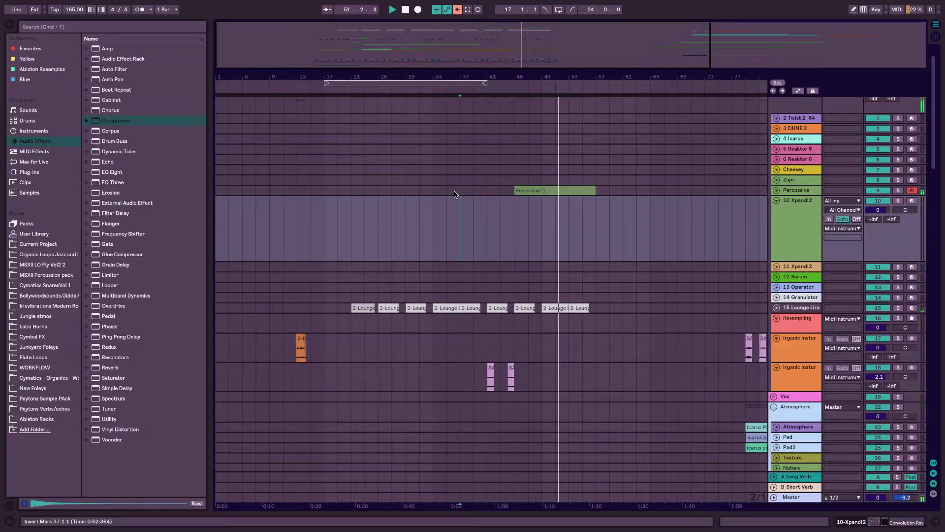
left_click(487, 207)
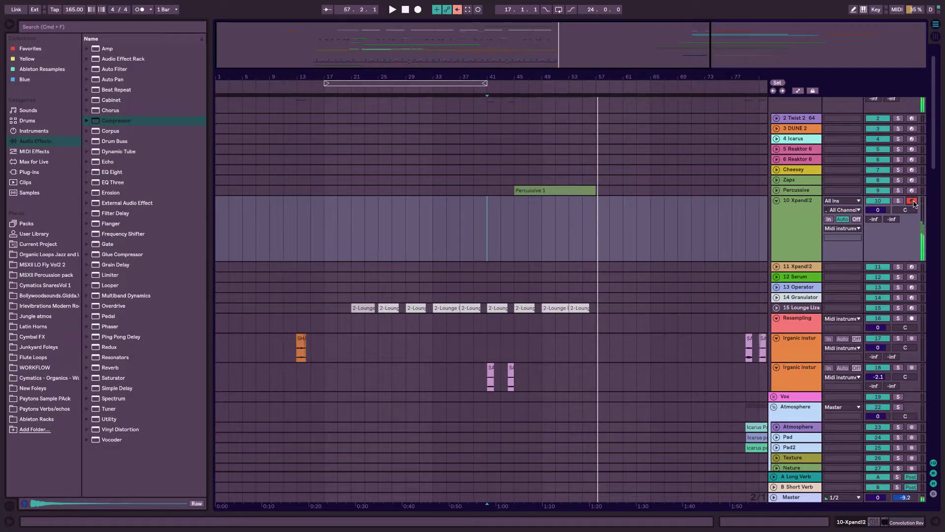
left_click(912, 181)
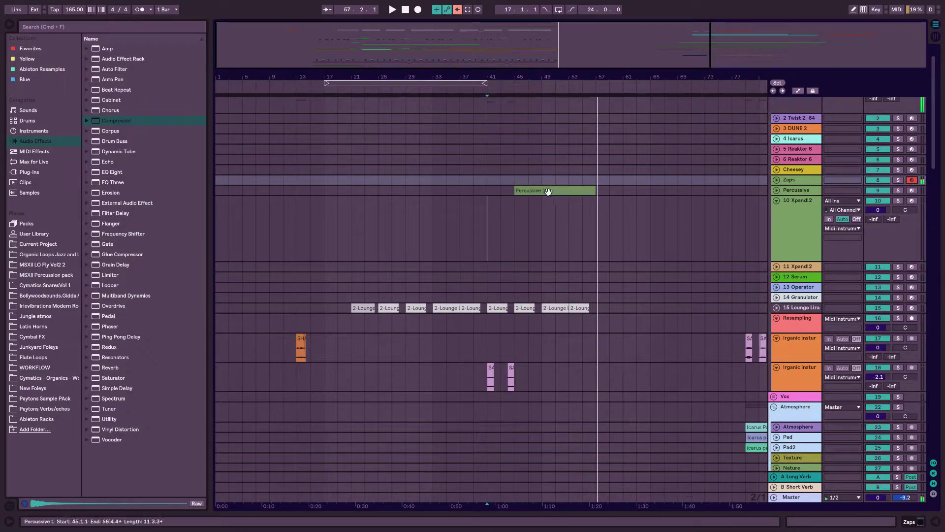
left_click(334, 92)
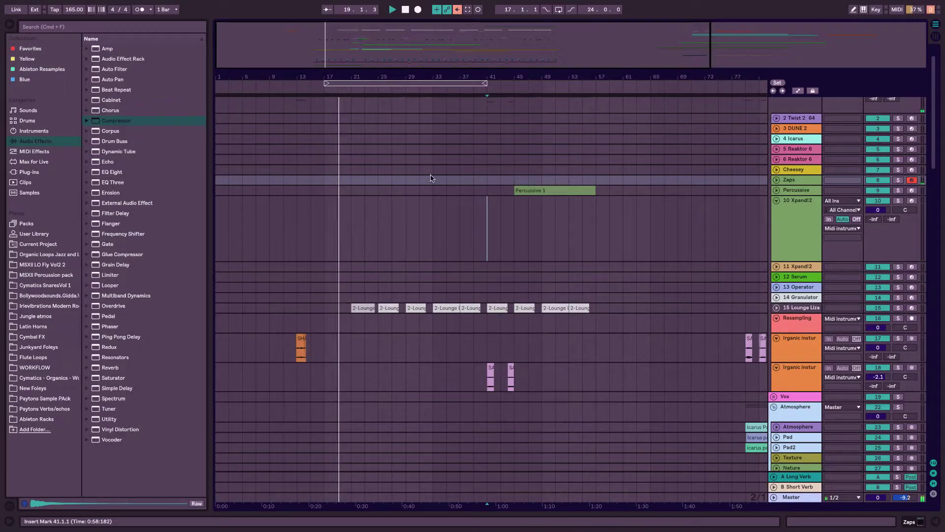
Rename the armed Zaps track to Cheesey
left_click(799, 182)
key("super+r")
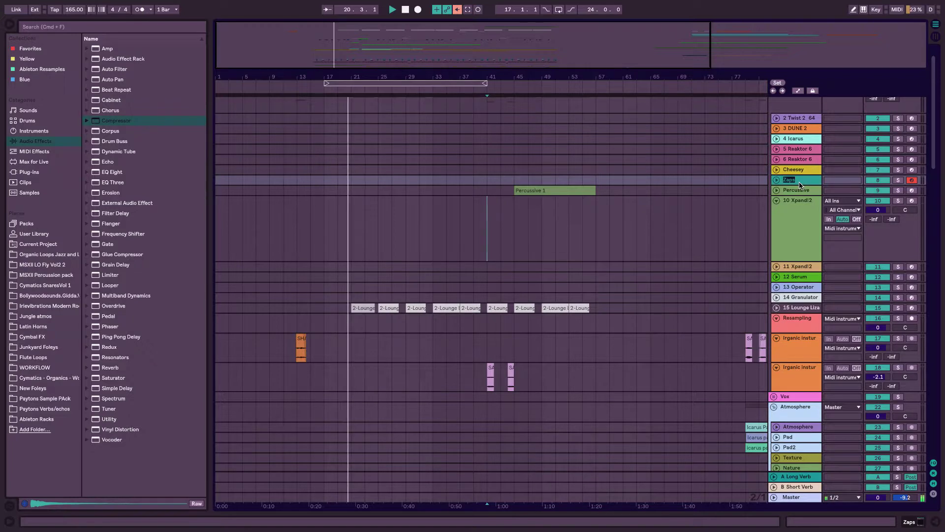
type("Cheesey")
key("Return")
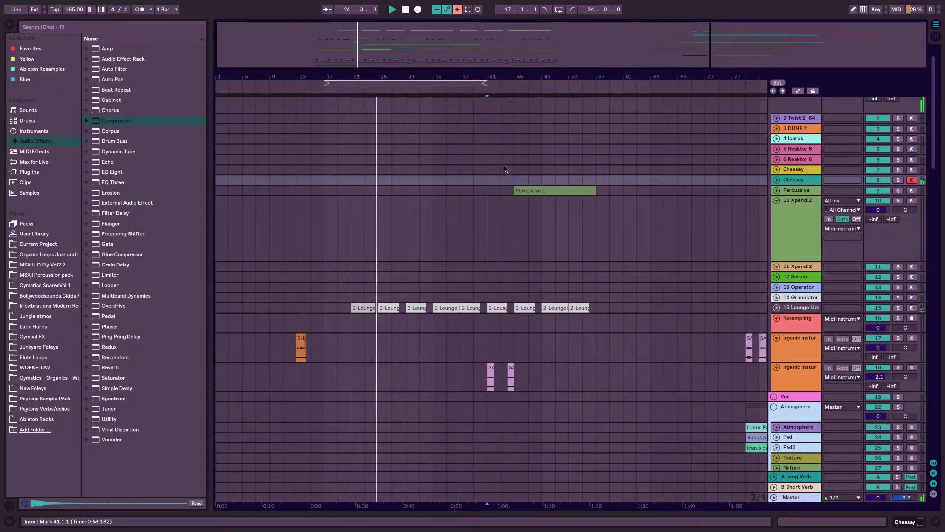
Rename armed track 8 to Somthing
double_click(434, 30)
left_click(529, 210)
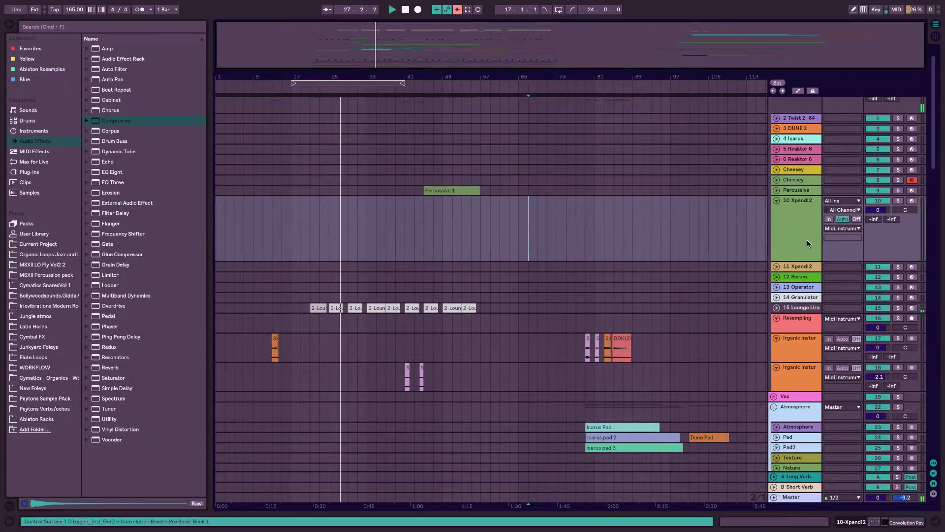
left_click(790, 181)
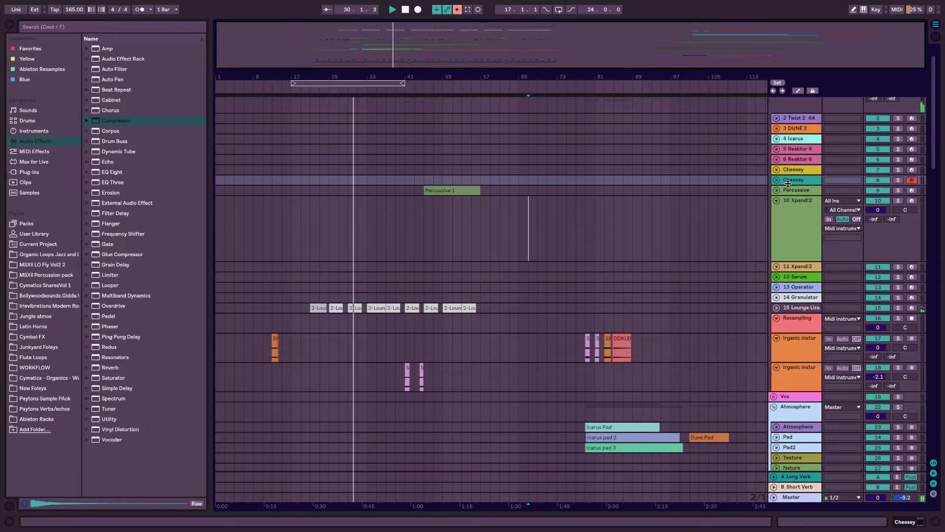
key("super+r")
type("Scoething")
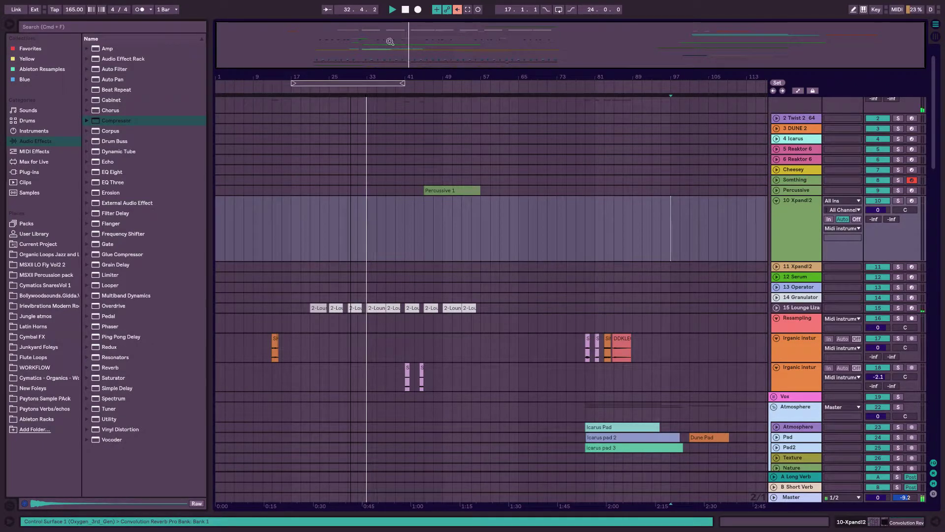
Play the Sub Audio clip at bar 34 and open the sample settings of the adjacent clip at 34.2
scroll(474, 173, "down", 10)
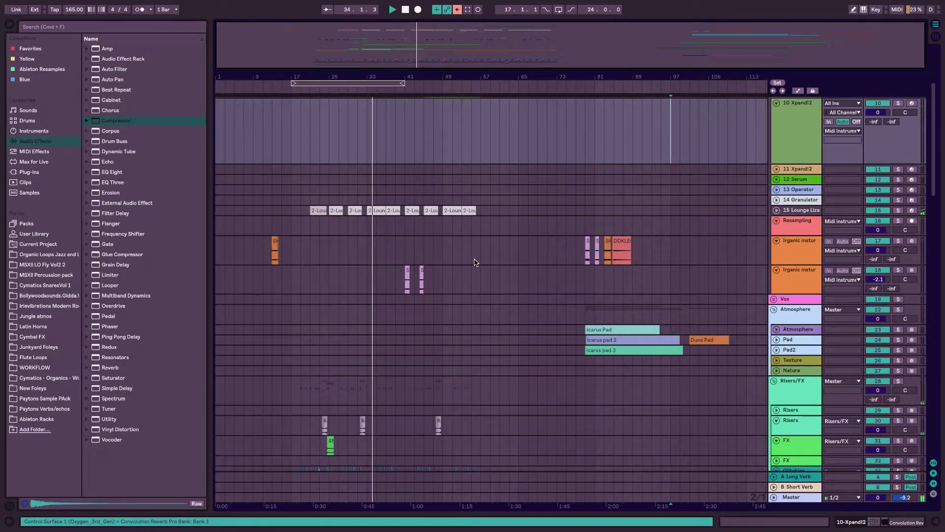
scroll(475, 262, "down", 4)
left_click_drag(371, 76, 371, 172)
scroll(407, 256, "down", 15)
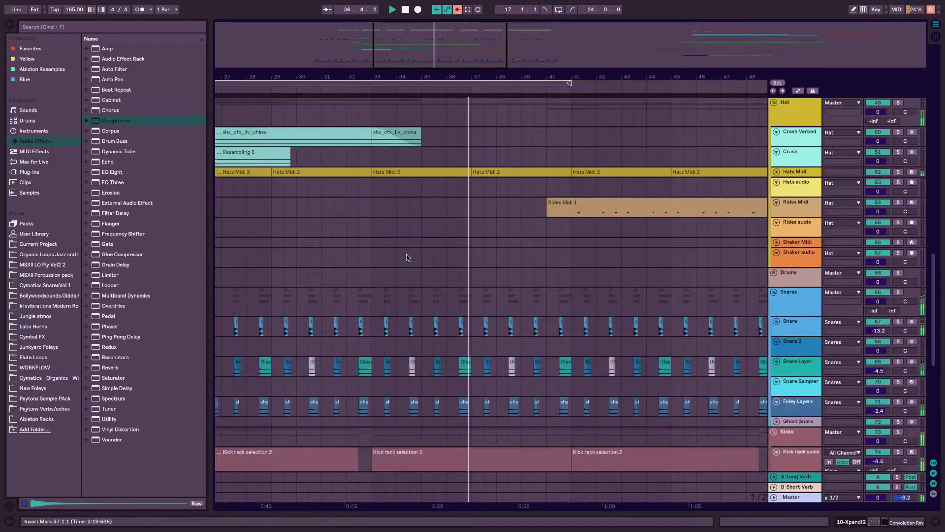
scroll(407, 283, "down", 10)
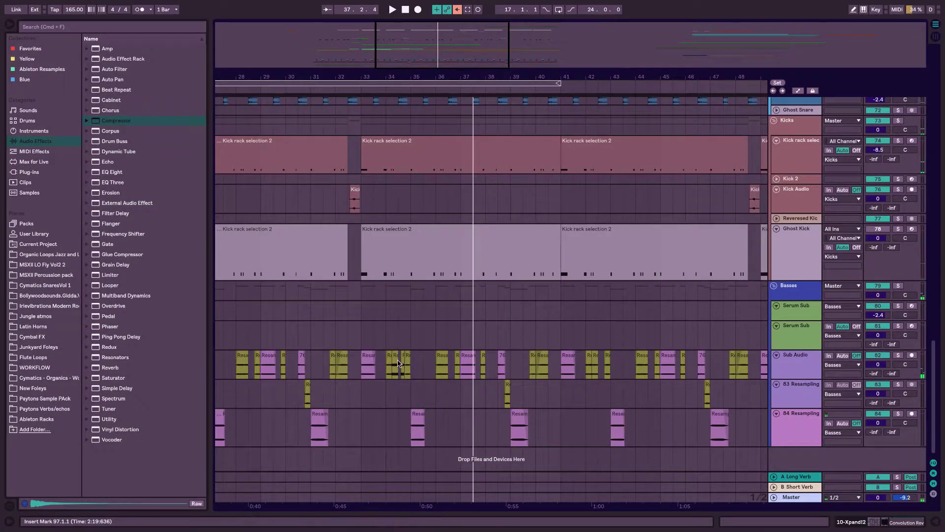
left_click(390, 365)
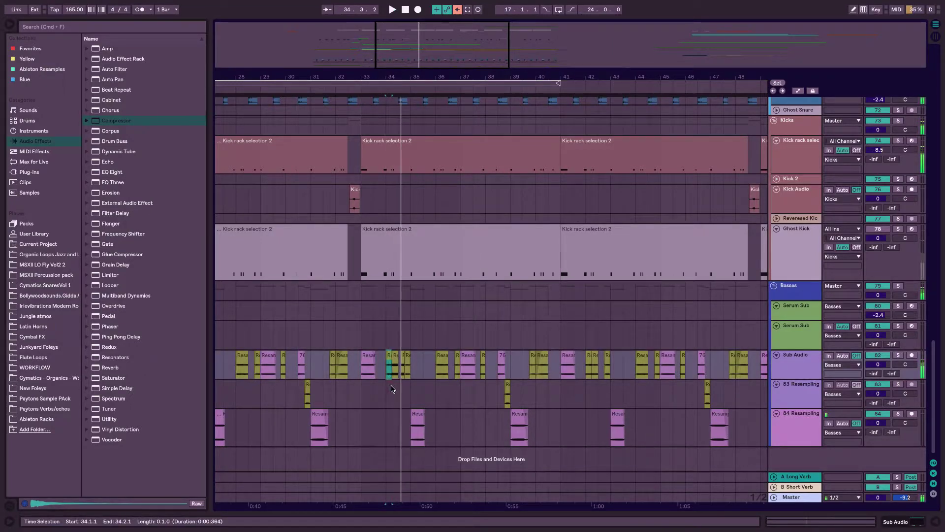
left_click_drag(399, 41, 455, 227)
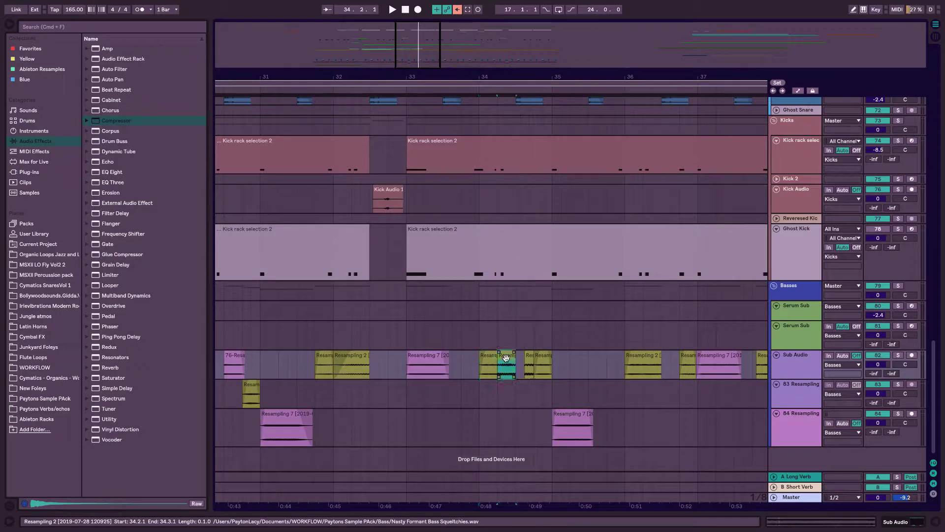
double_click(506, 358)
Split the Arped Shamsen clip on the Synth track at 34.2.1
scroll(509, 248, "up", 10)
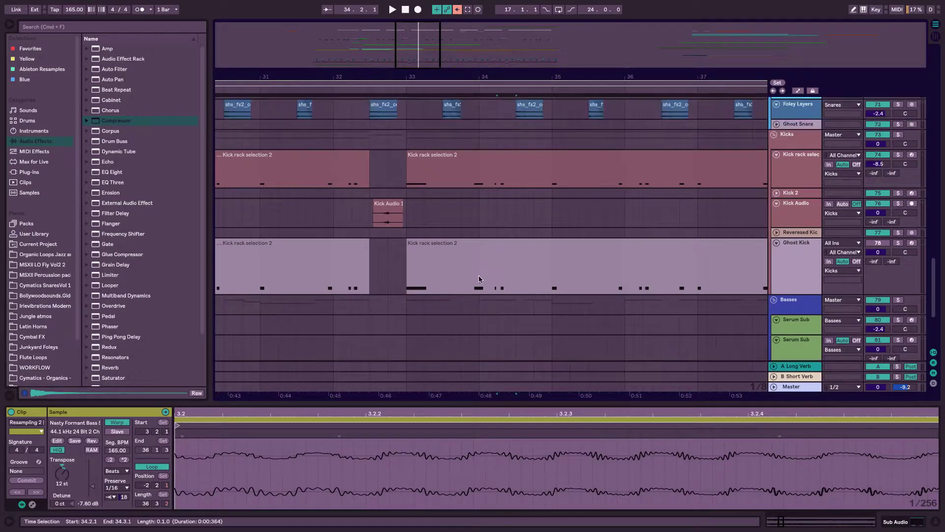
scroll(509, 248, "up", 8)
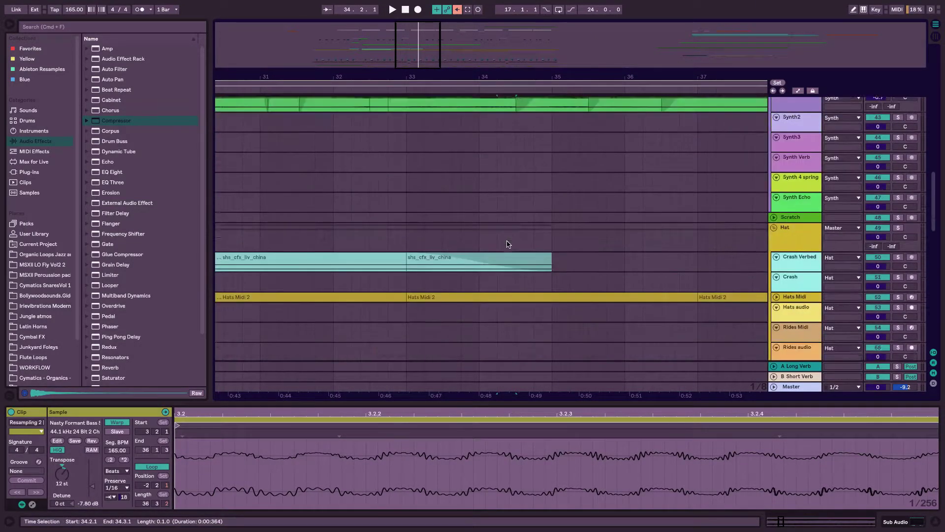
left_click(498, 209)
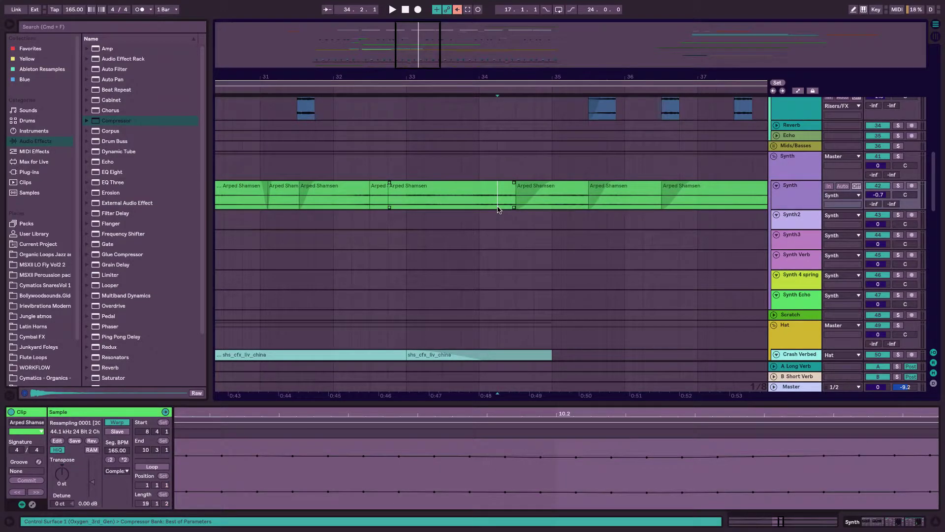
key("super+e")
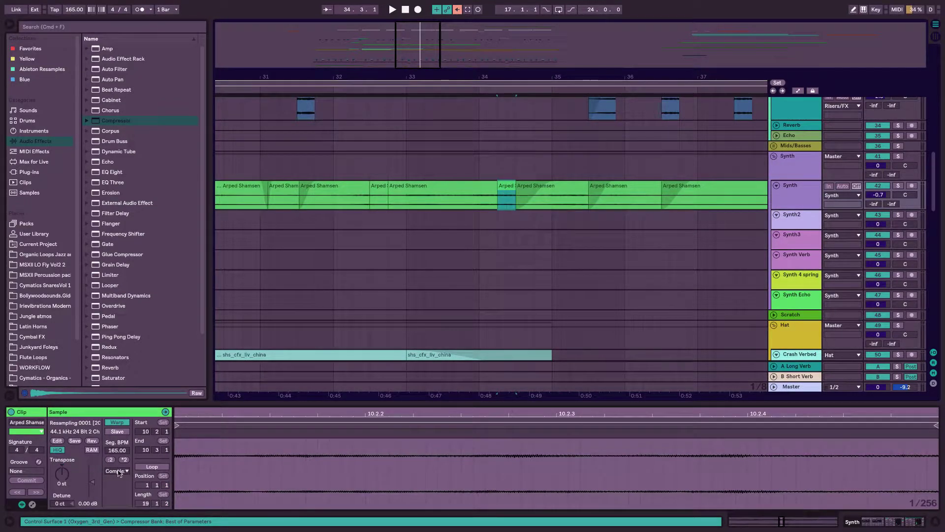
Warp the short Arped Shamsen slice in Beats mode, preserving 1/16 with a transient envelope of 17, and play it
left_click(118, 472)
left_click(118, 474)
left_click(120, 488)
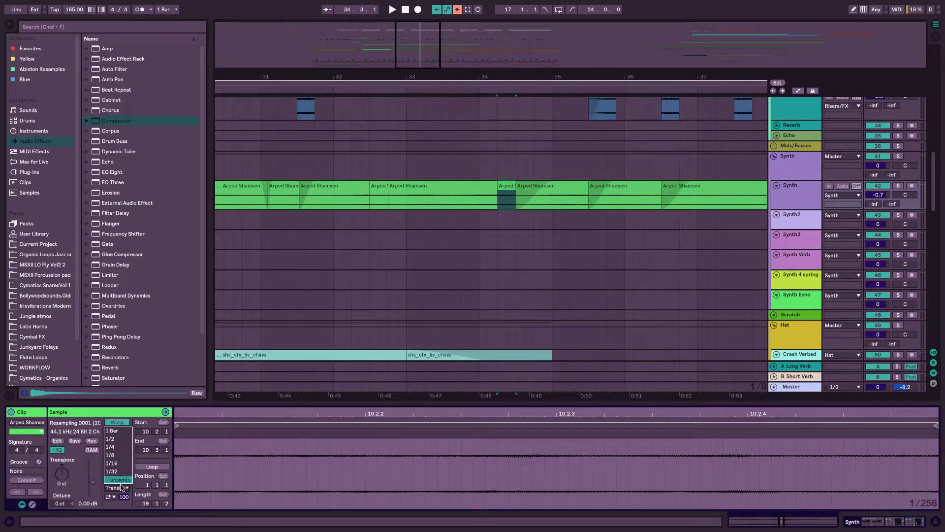
left_click(120, 466)
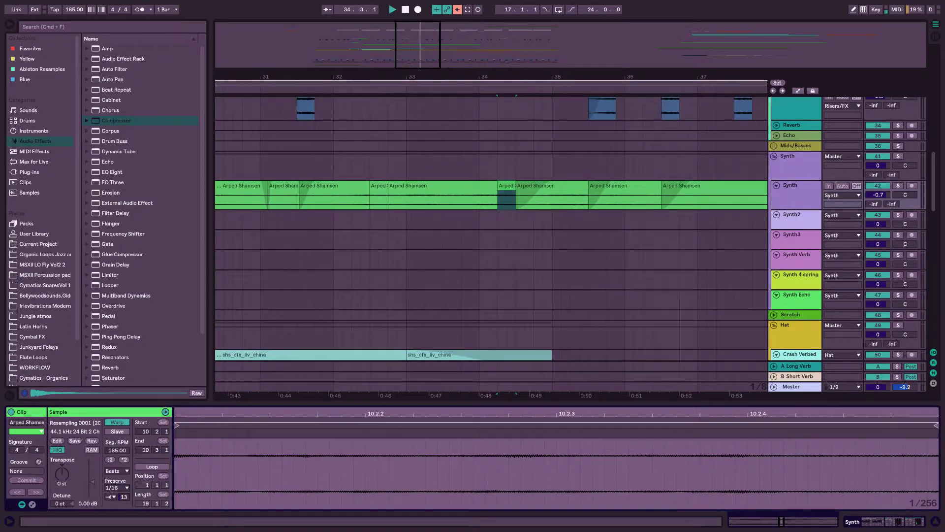
left_click_drag(123, 497, 123, 499)
key("space")
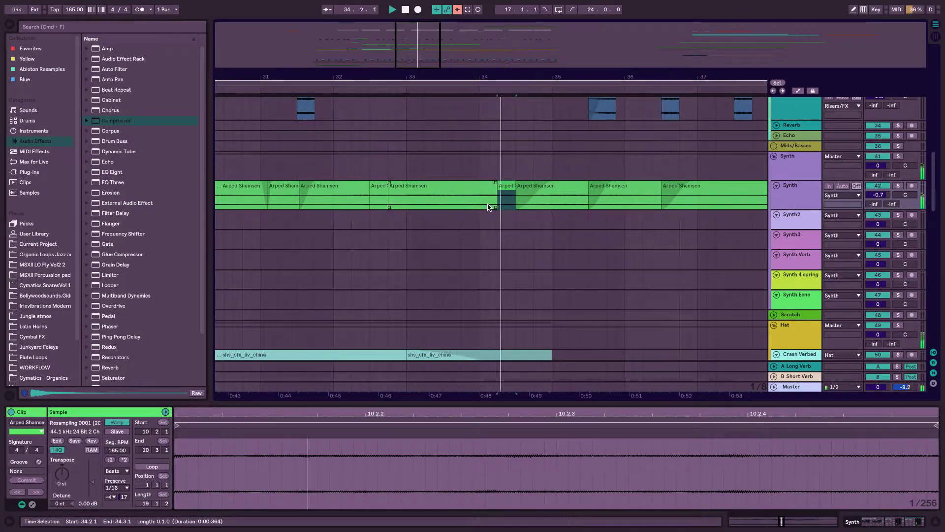
Adjust the fade where the longer Arped Shamsen clip meets the 34.2 slice and audition from bar 34
left_click(524, 211)
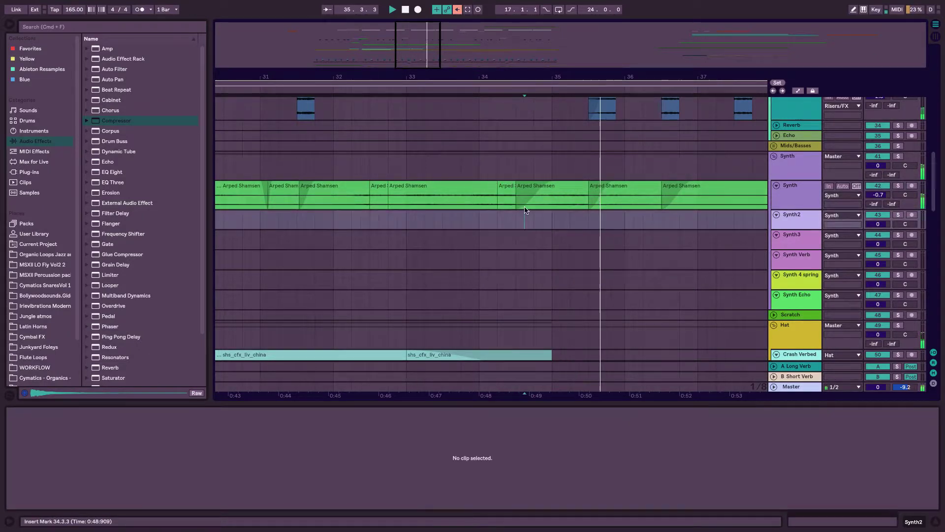
left_click(500, 186)
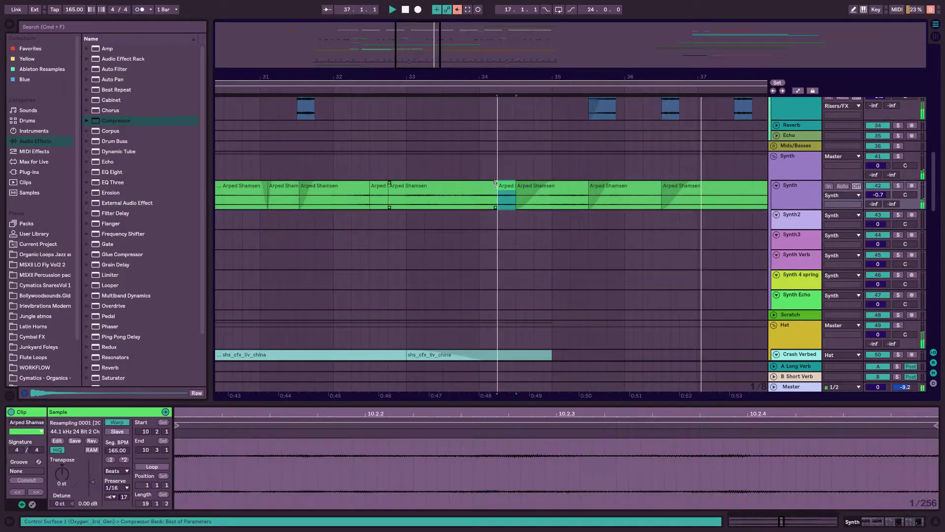
left_click_drag(491, 182, 483, 181)
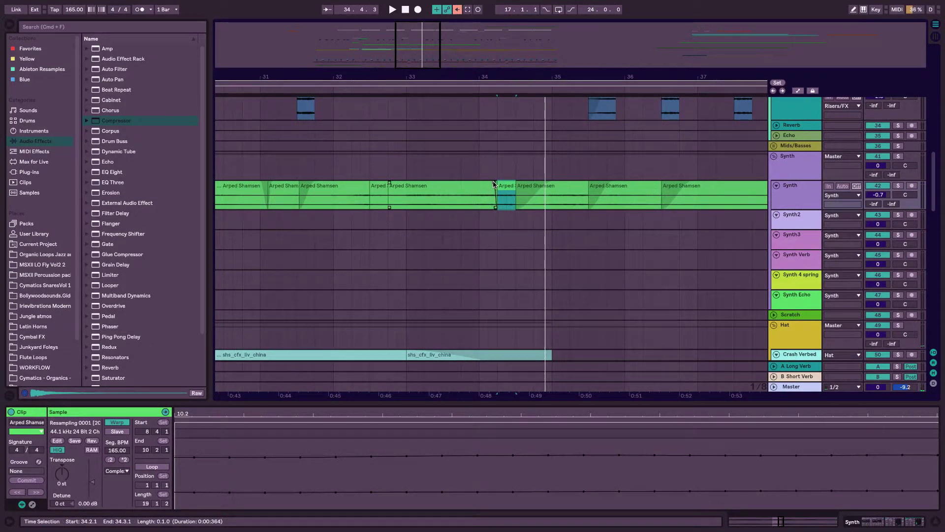
left_click(477, 207)
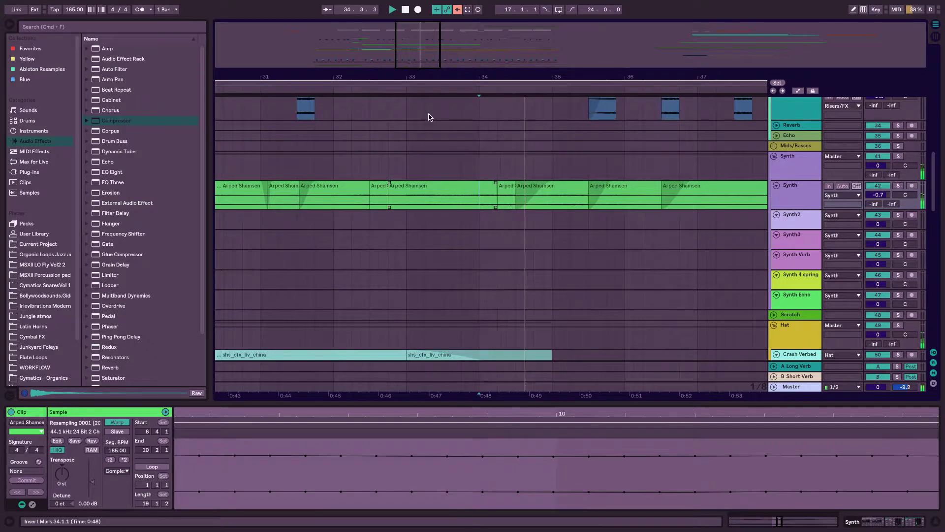
Examine the arrangement of the effects, synth and hat tracks up to bar 57 during playback
left_click_drag(432, 80, 439, 42)
scroll(511, 196, "right", 5)
scroll(510, 197, "up", 1)
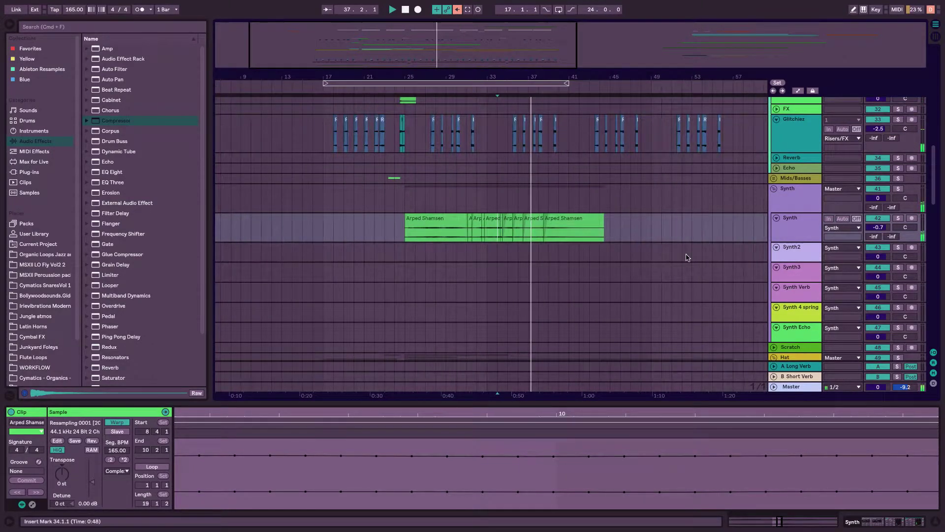
scroll(687, 257, "down", 3)
scroll(688, 257, "right", 2)
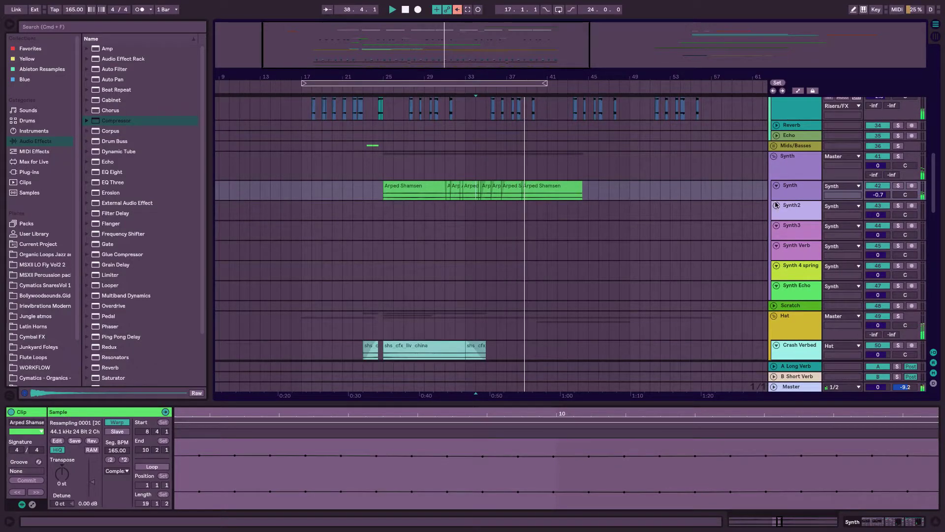
left_click(712, 194)
scroll(729, 196, "right", 1)
scroll(744, 200, "up", 2)
scroll(744, 200, "up", 3)
scroll(744, 199, "left", 1)
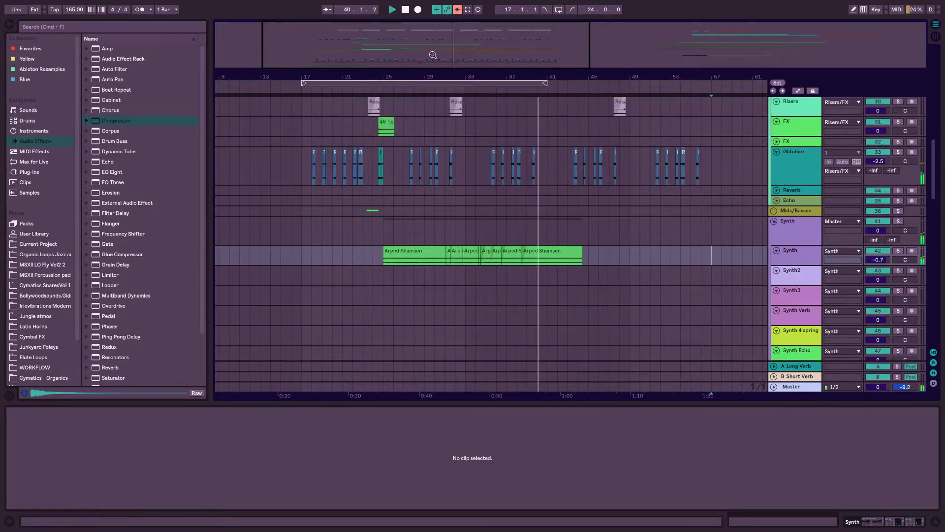
left_click_drag(432, 54, 506, 67)
scroll(562, 211, "down", 9)
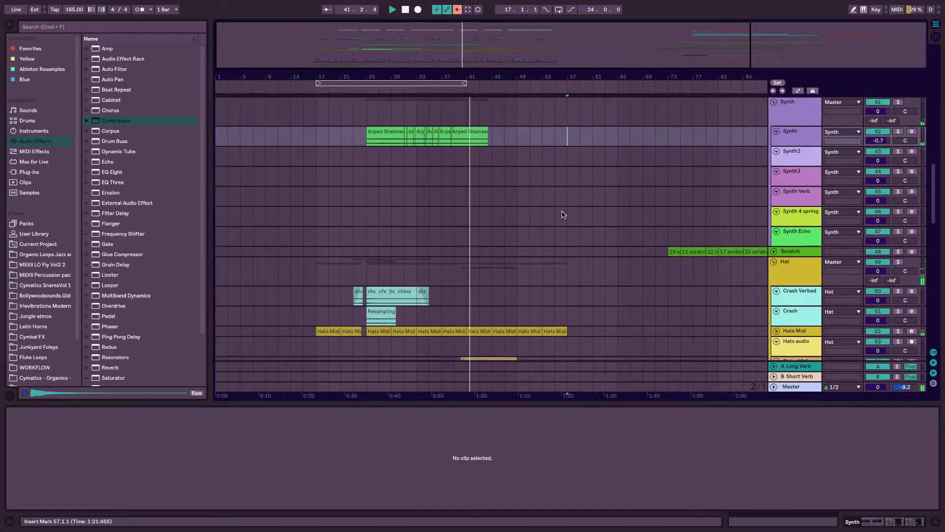
Enlarge the Scratch track to show its clip waveforms and solo the track
left_click_drag(448, 42, 448, 29)
scroll(512, 165, "up", 6)
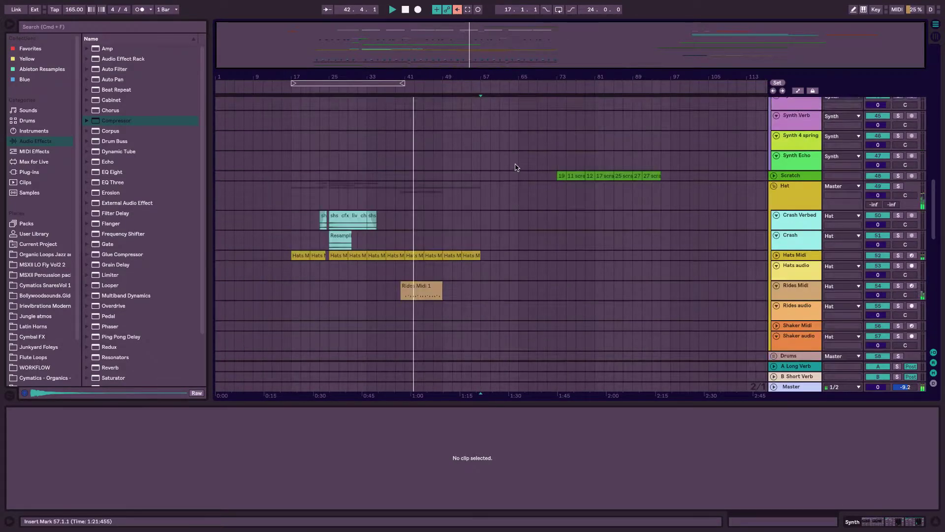
scroll(843, 125, "down", 6)
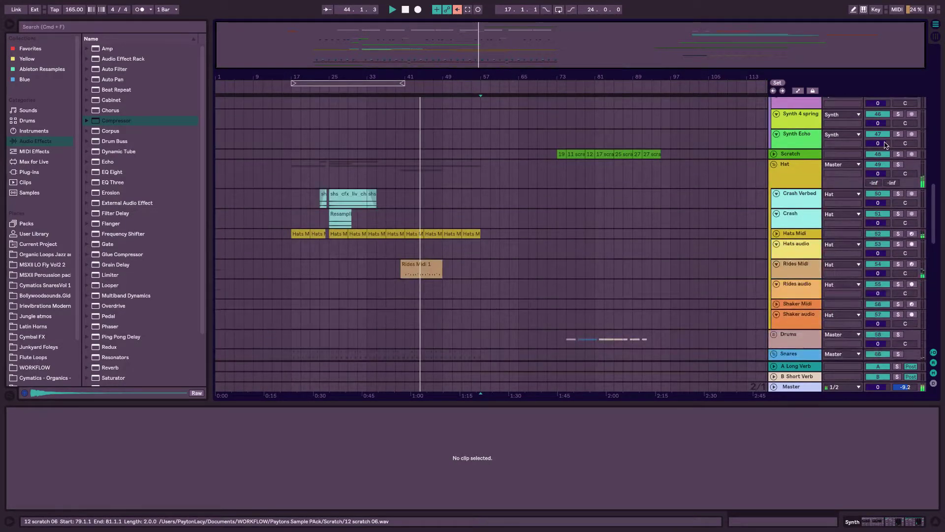
left_click_drag(801, 146, 798, 211)
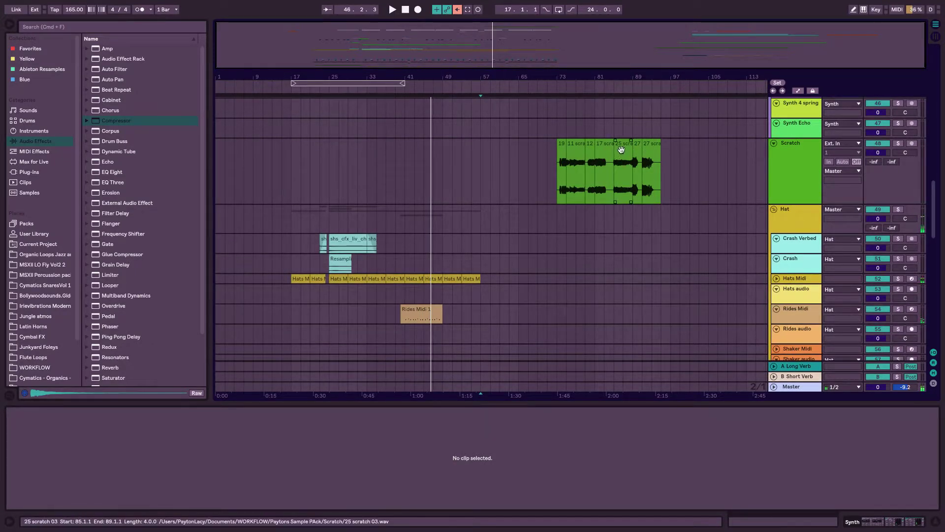
left_click(898, 143)
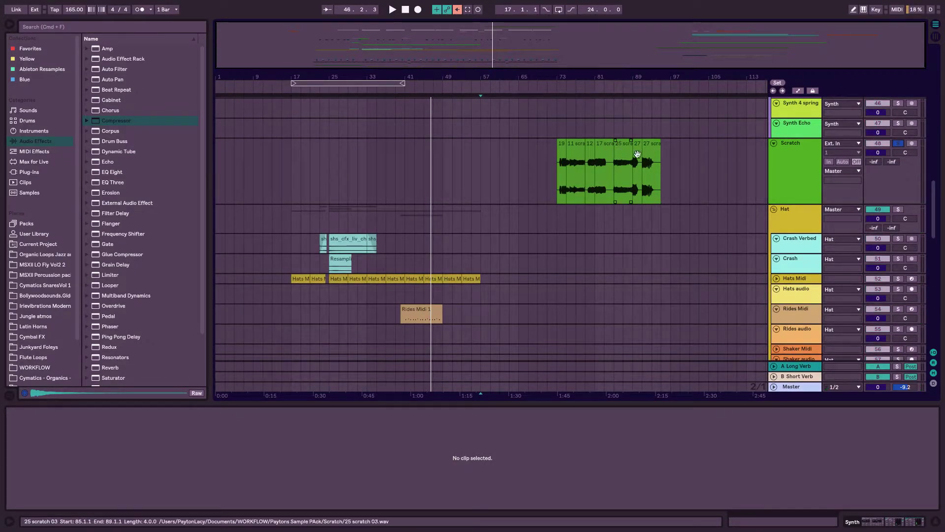
Audition the 25 scratch 03, 27 scratch 05, 27 scratch 07, 17 scratch 11 and 12 scratch 06 clips on the Scratch track
left_click(623, 157)
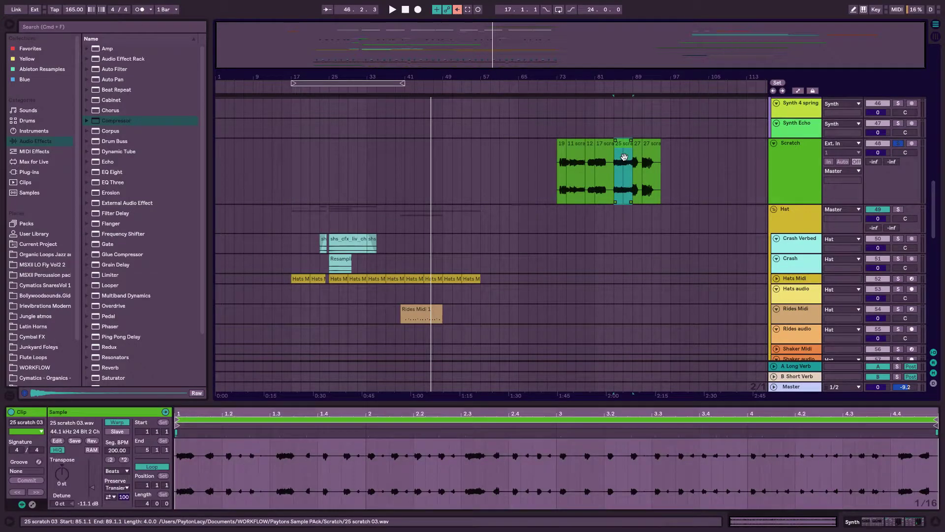
key("space")
left_click(638, 156)
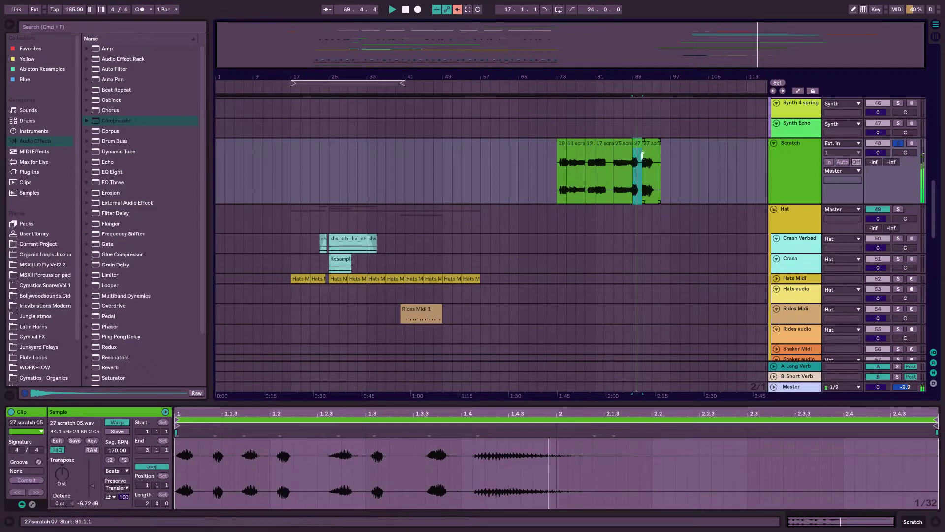
left_click(646, 156)
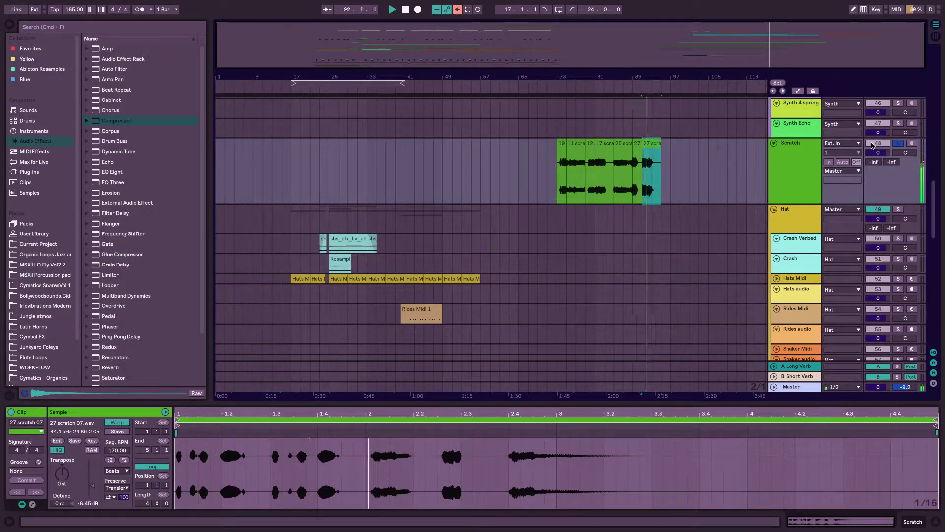
left_click(604, 161)
left_click(591, 161)
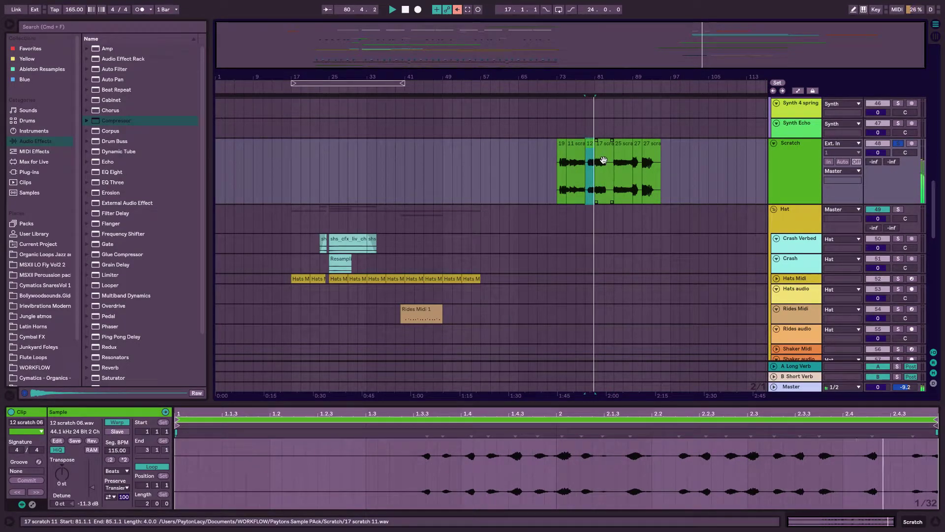
Move the 27 scratch 05 and 27 scratch 07 clips together to about bar 62, ahead of the other scratches, and audition 19 scratch 01
left_click(645, 157)
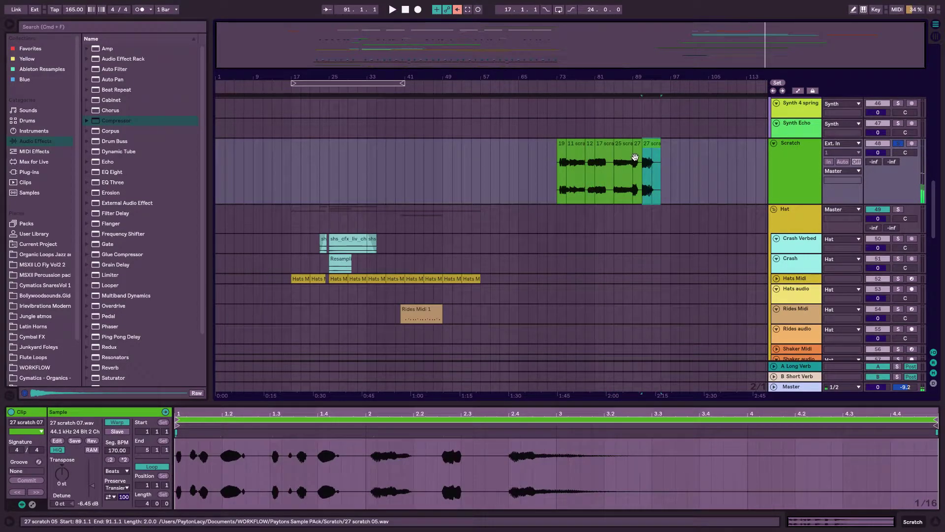
left_click(637, 156, "shift")
left_click_drag(605, 158, 515, 163)
left_click(563, 154)
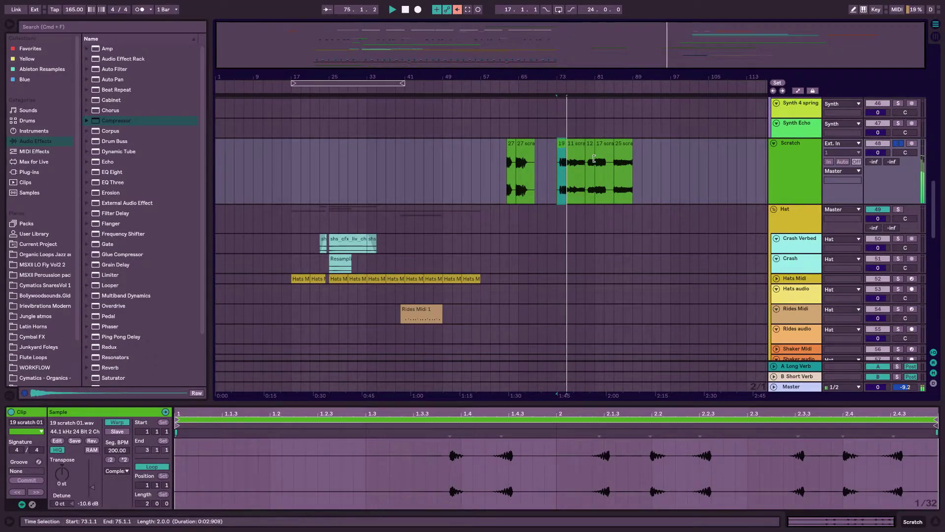
Turn off solo on the Scratch track and move its 27 scratch 05 clip to bar 49
left_click(898, 145)
key("space")
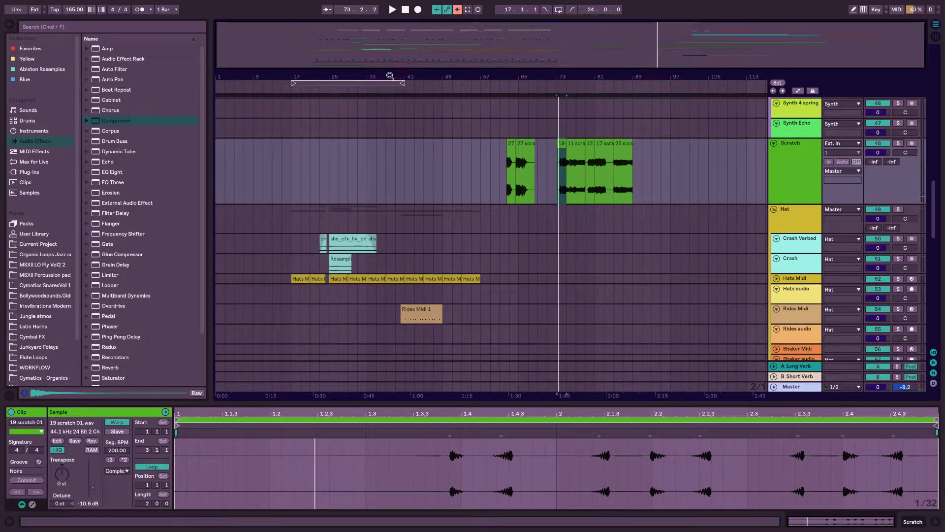
left_click(443, 90)
left_click(509, 151)
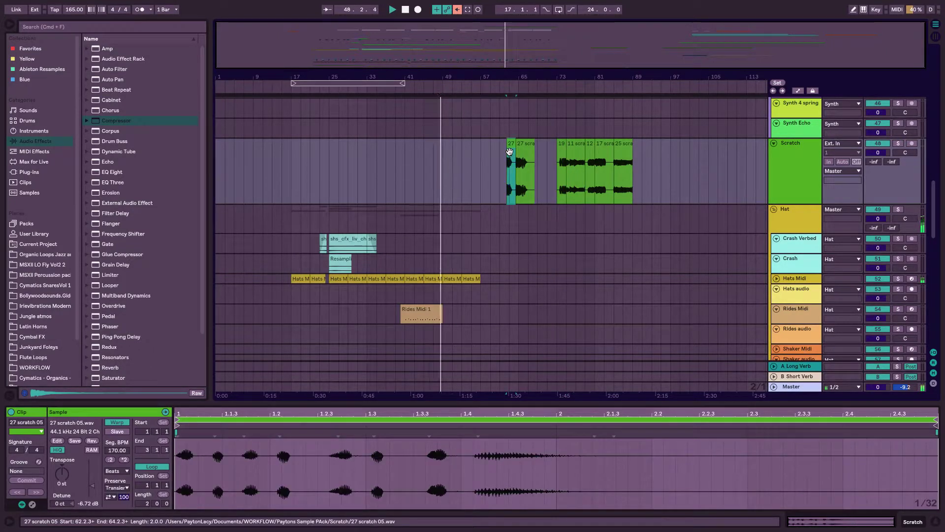
left_click_drag(453, 156, 446, 155)
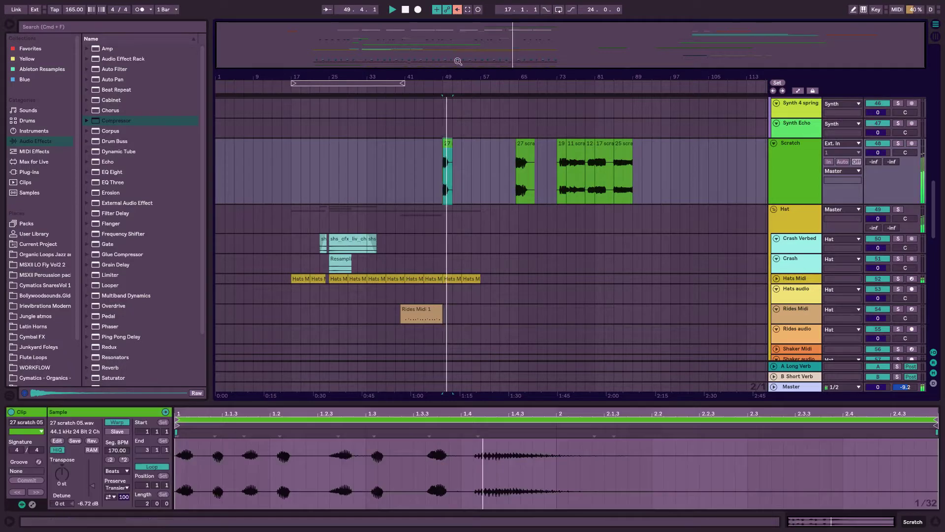
Play the 27 scratch 05 clip from bar 49 together with the rest of the track
key("plus")
key("plus")
key("space")
key("space")
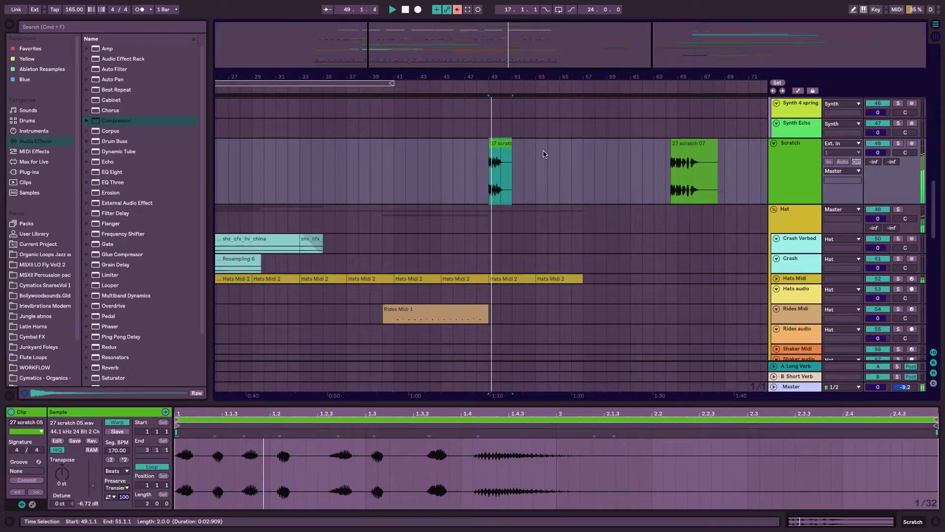
scroll(510, 187, "down", 3)
scroll(510, 186, "right", 1)
scroll(509, 186, "up", 2)
scroll(510, 187, "right", 1)
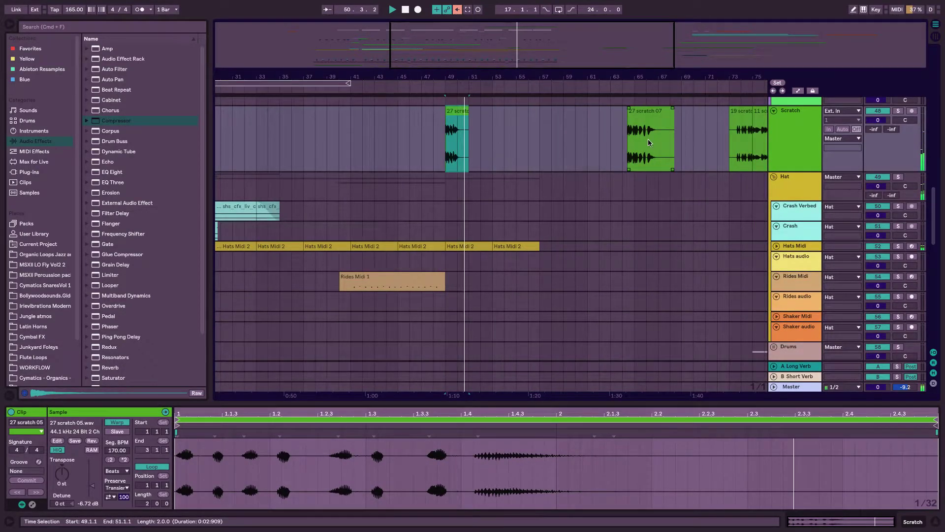
Move the 27 scratch 07 clip to bar 52 on the Scratch track, leaving 27 scratch 05 intact
key("space")
left_click_drag(644, 112, 462, 126)
key("super+z")
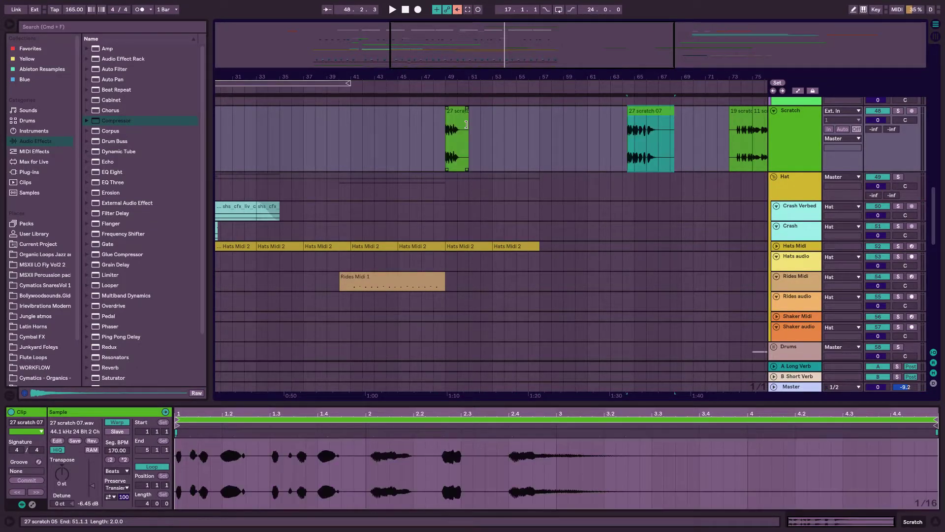
left_click_drag(652, 120, 515, 119)
Play from bar 49 and shift the 27 scratch 07 clip to bar 51, directly after 27 scratch 05
left_click(457, 129)
key("space")
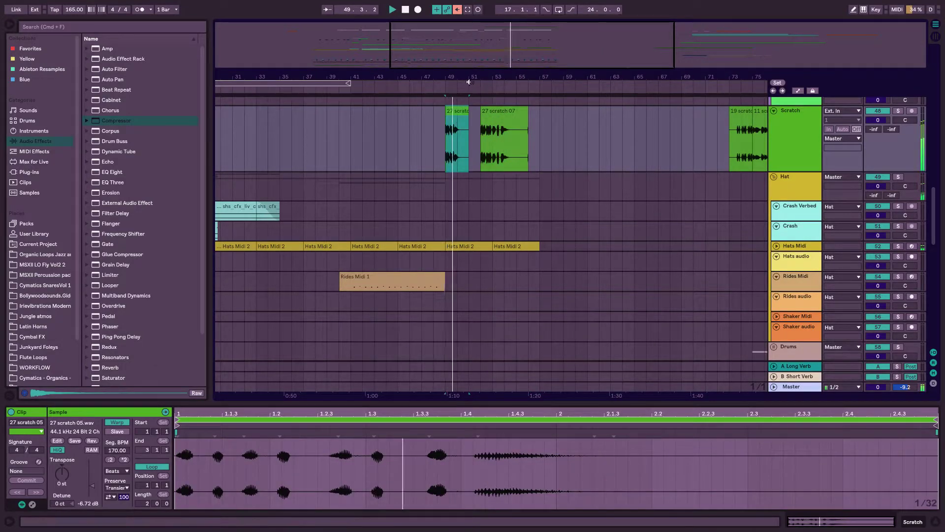
left_click_drag(371, 77, 370, 97)
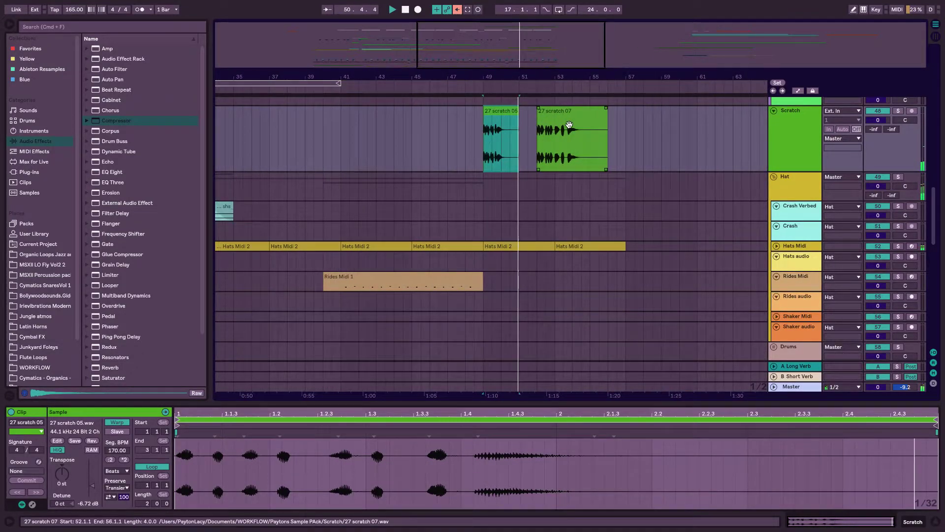
left_click_drag(555, 124, 537, 124)
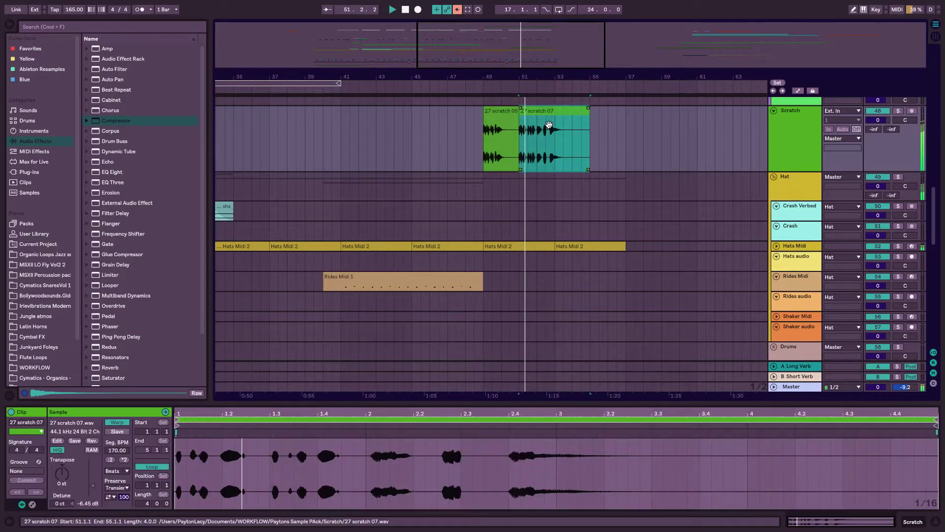
Stop playback and turn Warp off and back on for the 27 scratch 07 clip
key("space")
left_click(387, 409)
left_click(622, 136)
left_click(556, 111)
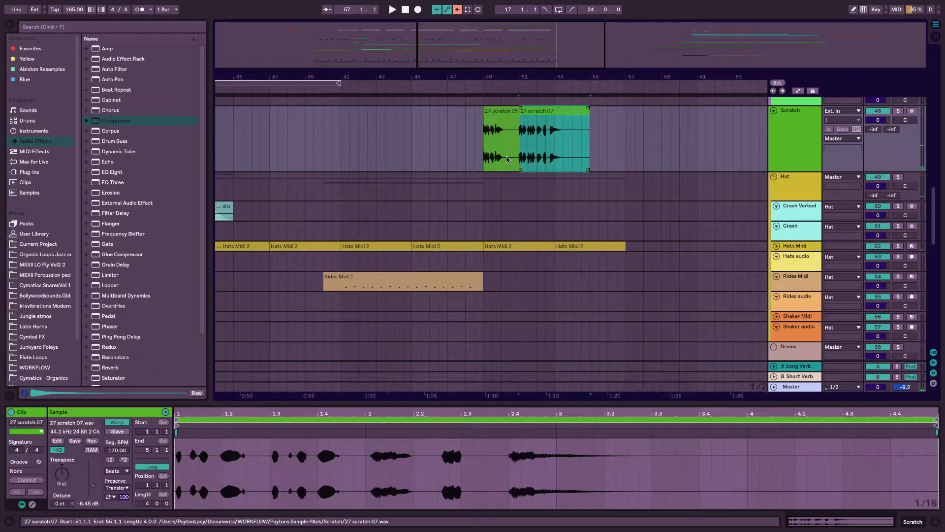
left_click(127, 423)
left_click(127, 424)
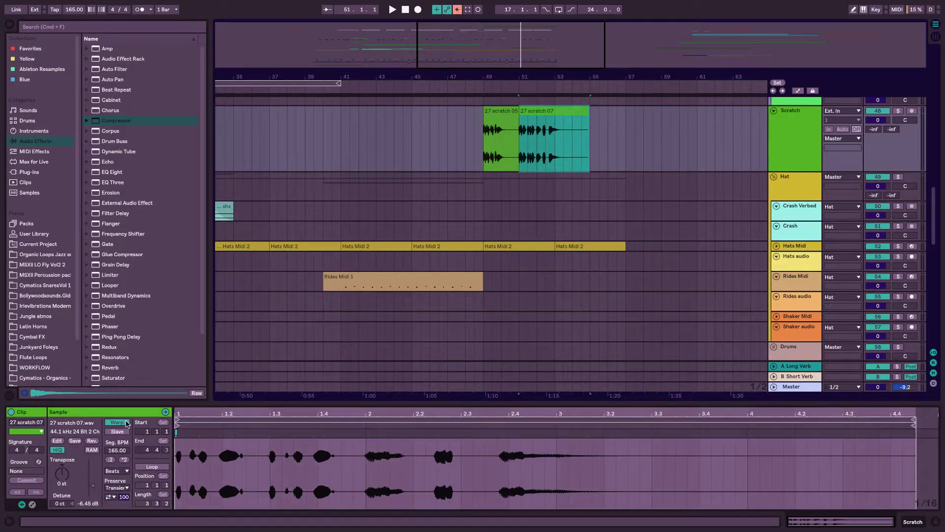
Play the rewarped 27 scratch 07 clip from bar 51 to check its timing against the track
key("space")
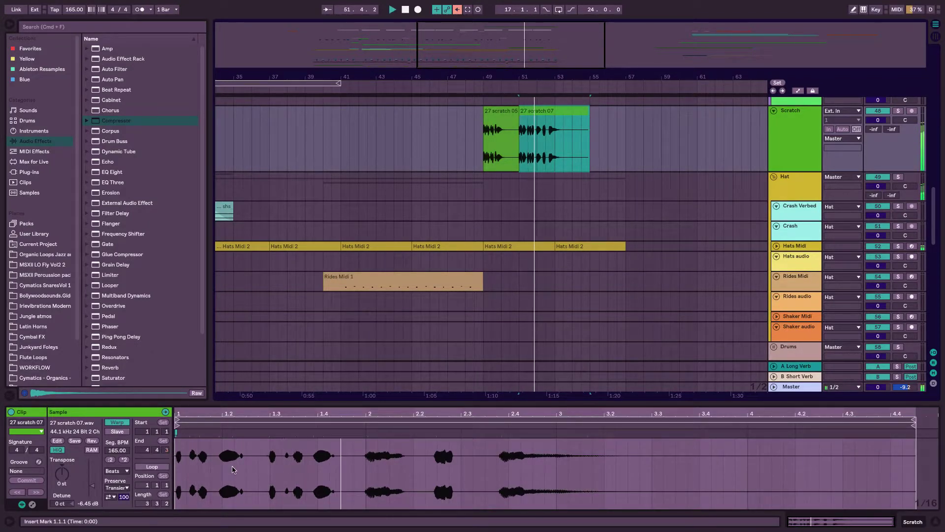
key("space")
key("space")
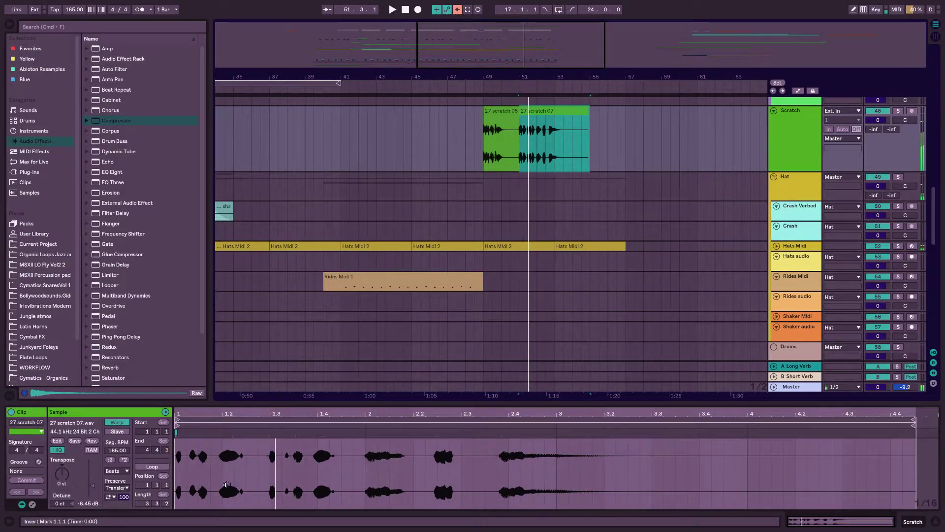
left_click_drag(483, 44, 482, 88)
scroll(517, 129, "right", 14)
key("space")
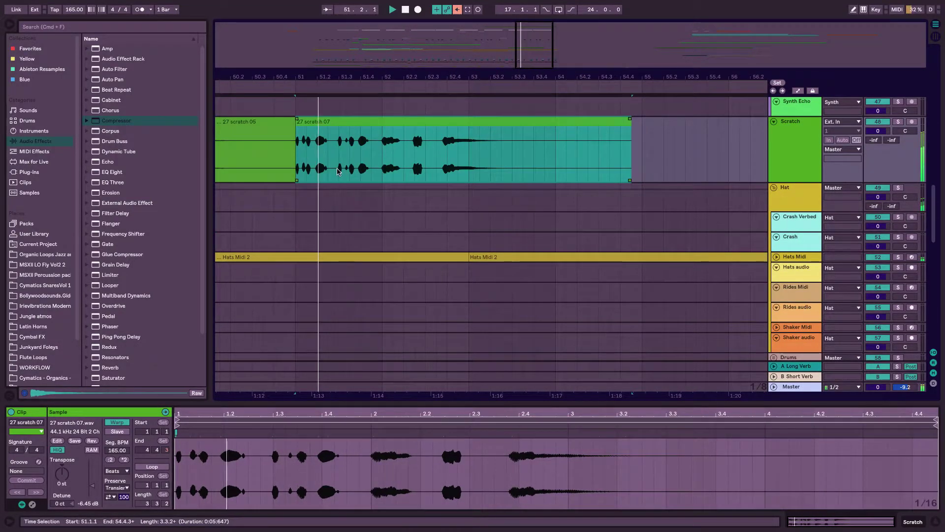
Split 27 scratch 07 at 51.2.1 and trim both pieces, leaving a gap from about 51.1.3 to 51.2.3
left_click(314, 174)
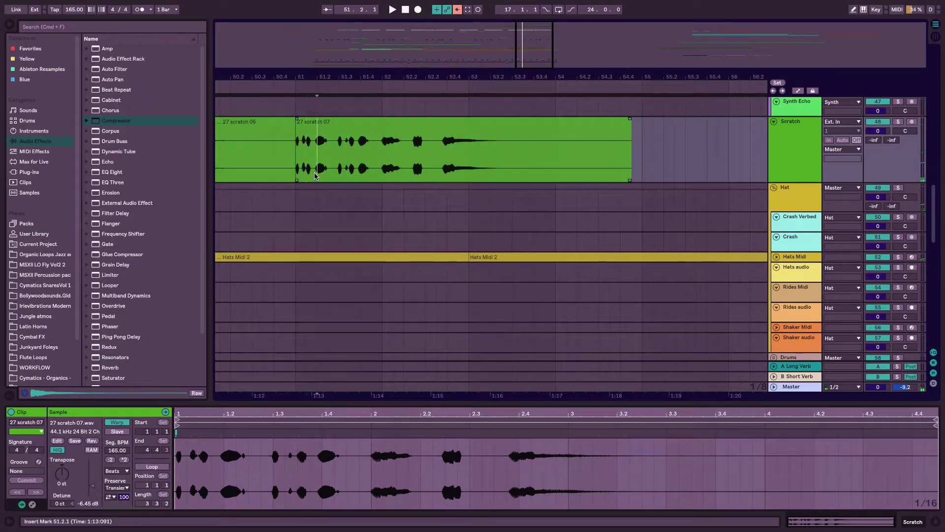
key("super+e")
mouse_move(319, 123)
left_mouse_down()
mouse_move(328, 124)
mouse_move(307, 127)
left_mouse_up()
key("space")
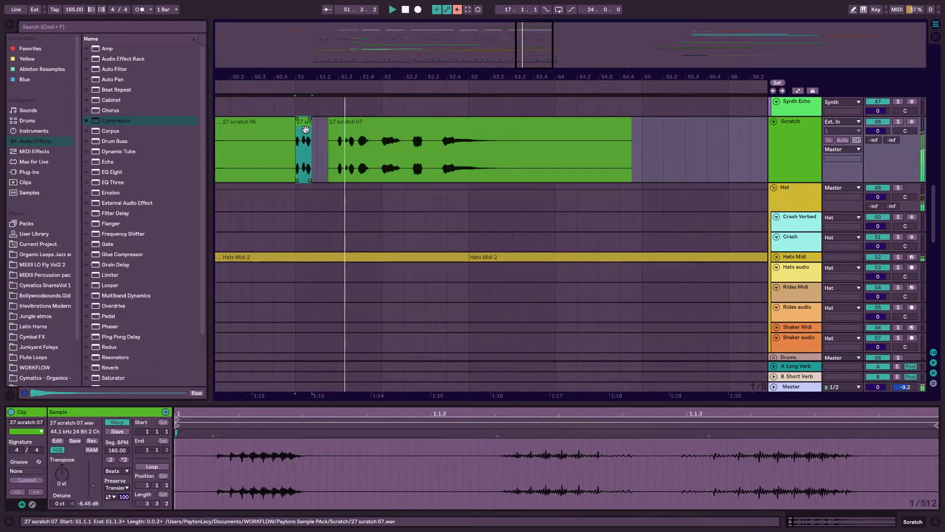
Play the cut phrase, undo the split and trims to hear the original, and redo them
key("space")
key("space")
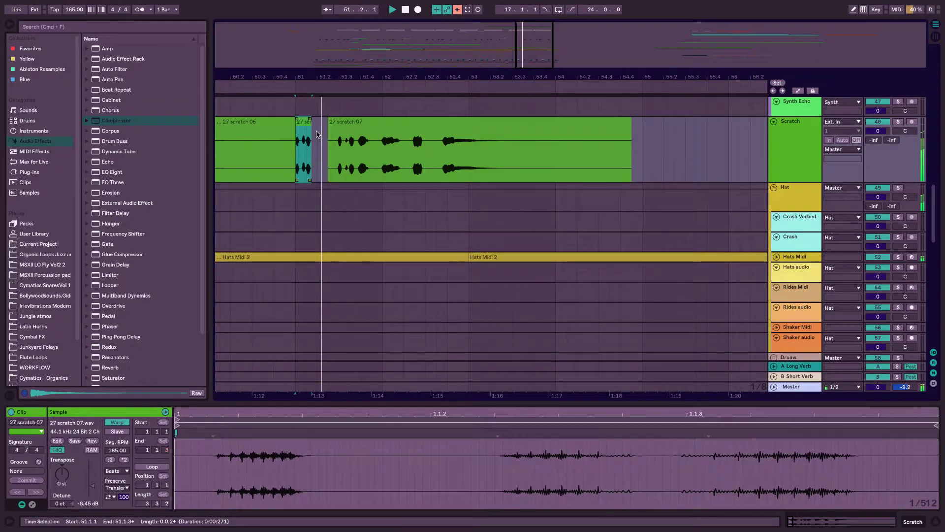
key("space")
key("super+z")
key("super+z")
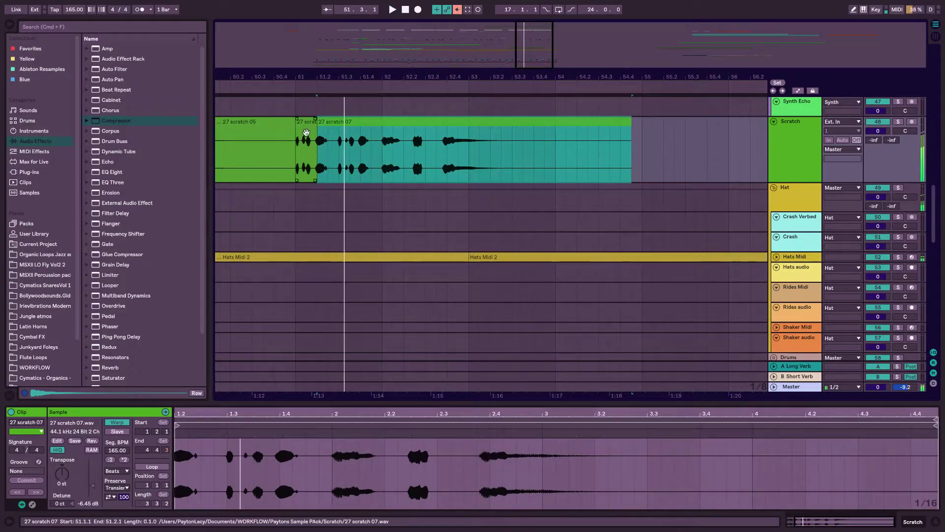
left_click(311, 143)
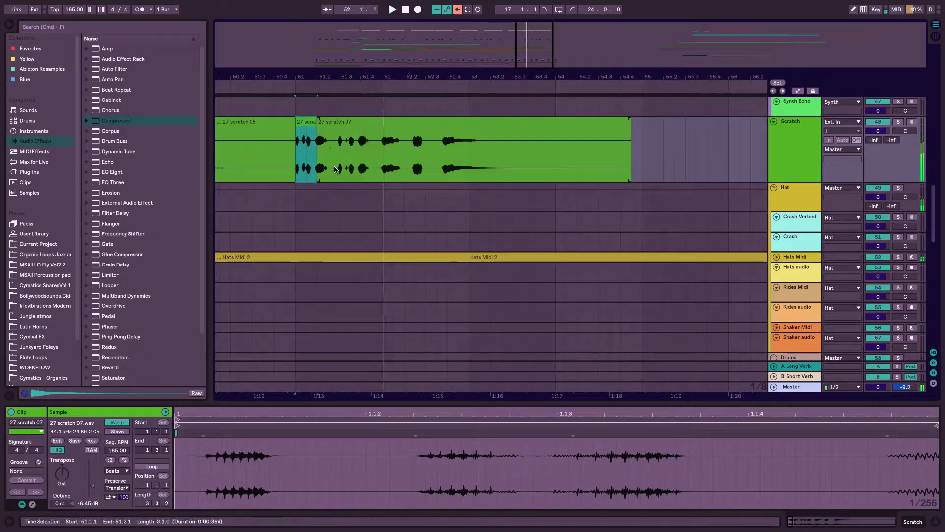
key("super+z")
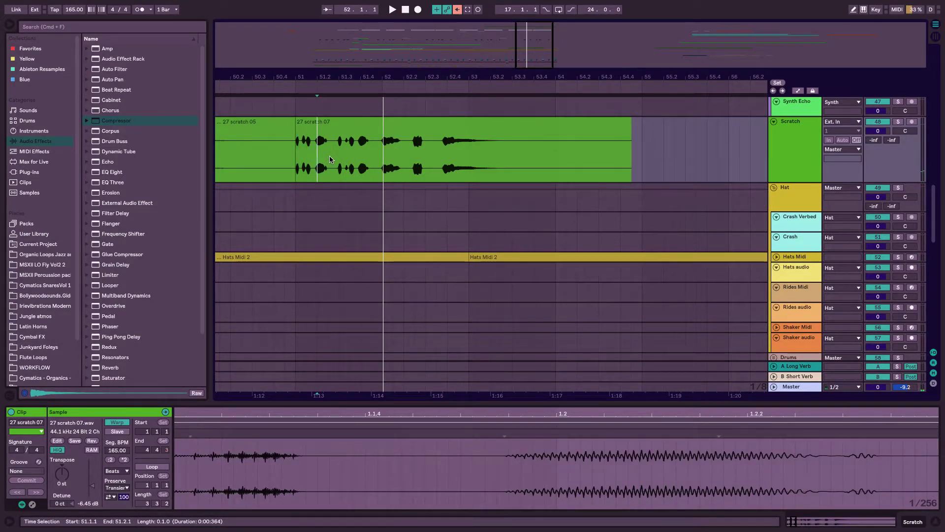
key("super+shift+z")
key("super+shift+z")
key("super+shift+z")
key("super+shift+z")
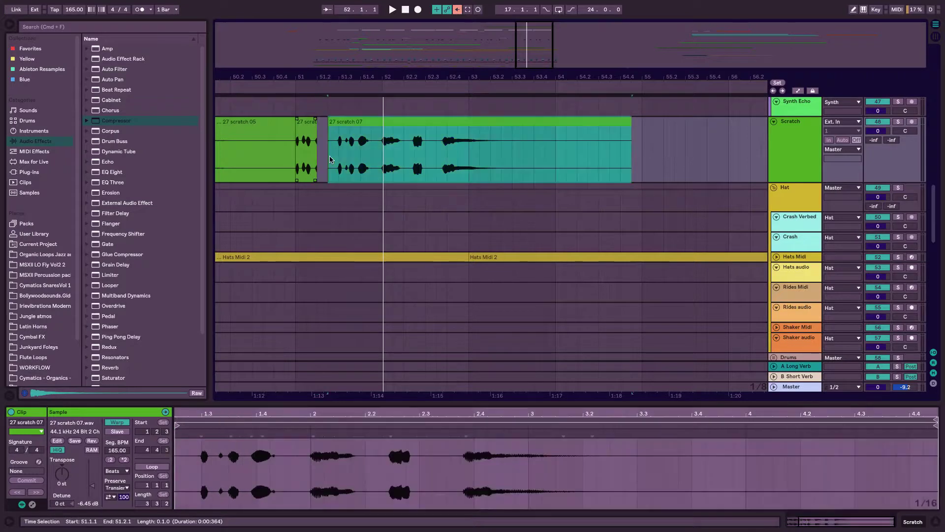
Split the second 27 scratch 07 piece at 51.4.1 and trim around the cut, leaving a gap from about 51.3.4 to 51.4.2
key("space")
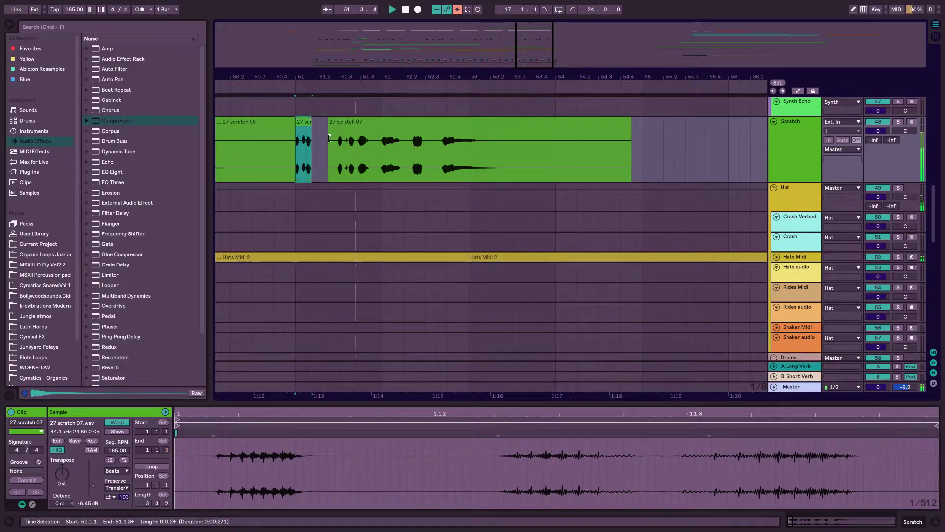
left_click(358, 173)
key("super+e")
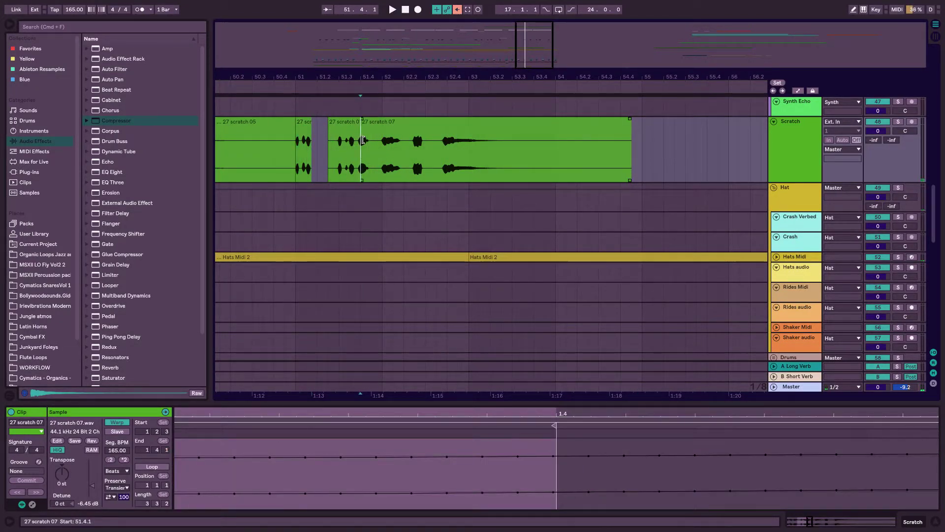
left_click_drag(363, 140, 356, 134)
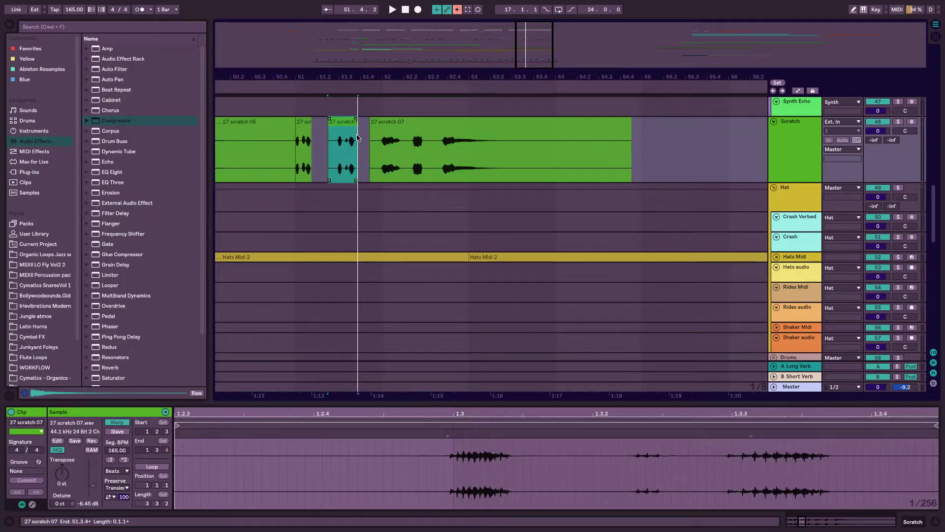
Play the phrase from bar 51, split its last piece around 52.3.3 before the final scratch, and nudge that part slightly
left_click(302, 136)
key("space")
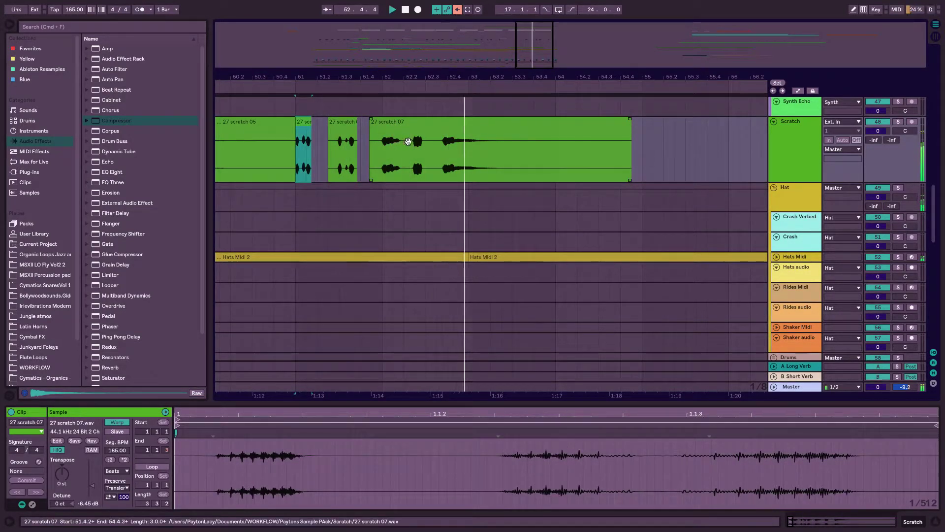
left_click(437, 169)
key("super+e")
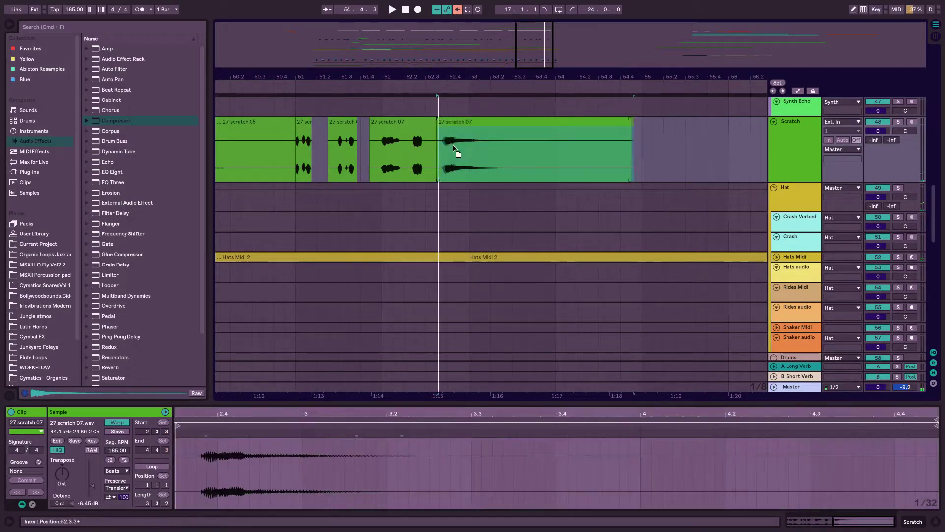
Play the chopped 27 scratch 07 phrase from bar 51 with the full track
left_click(303, 148)
key("space")
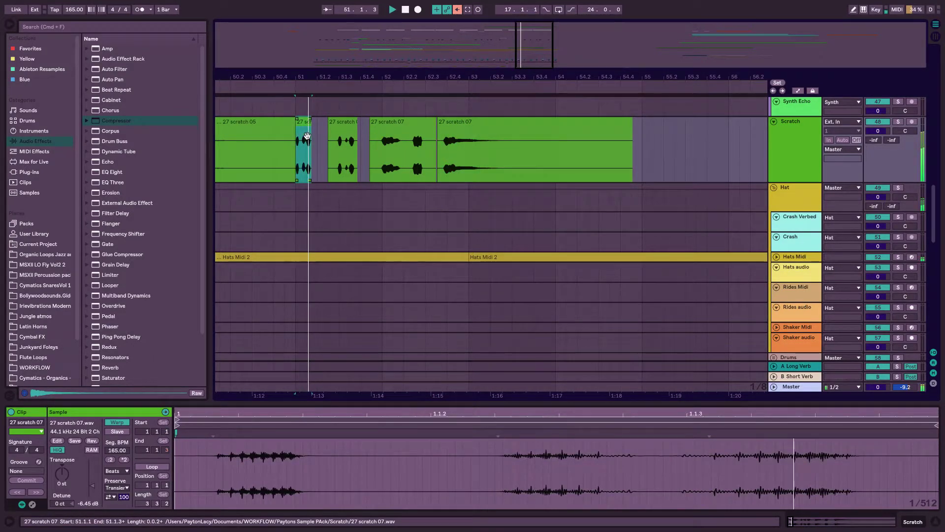
left_click_drag(530, 52, 531, 20)
scroll(567, 172, "right", 7)
key("space")
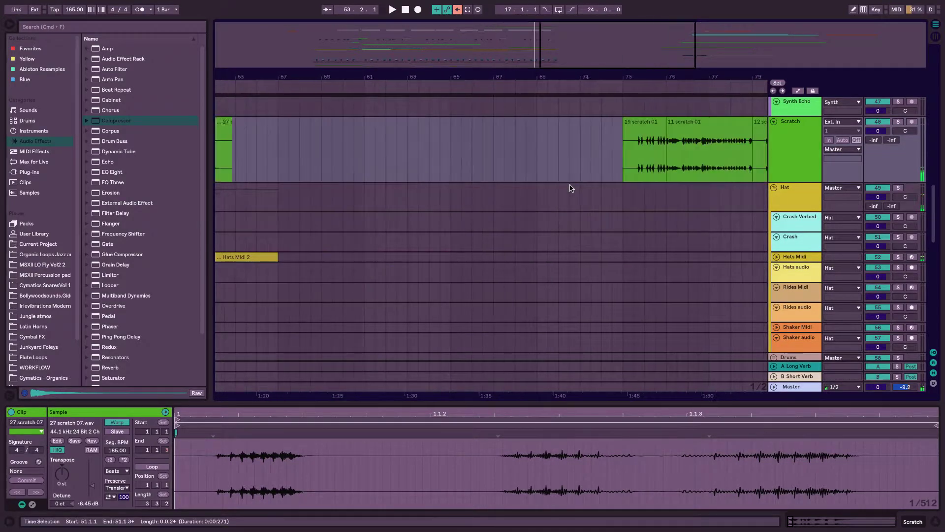
Audition the 19 scratch 01 and 11 scratch 01 clips from bars 73 and 75
left_click(555, 125)
key("space")
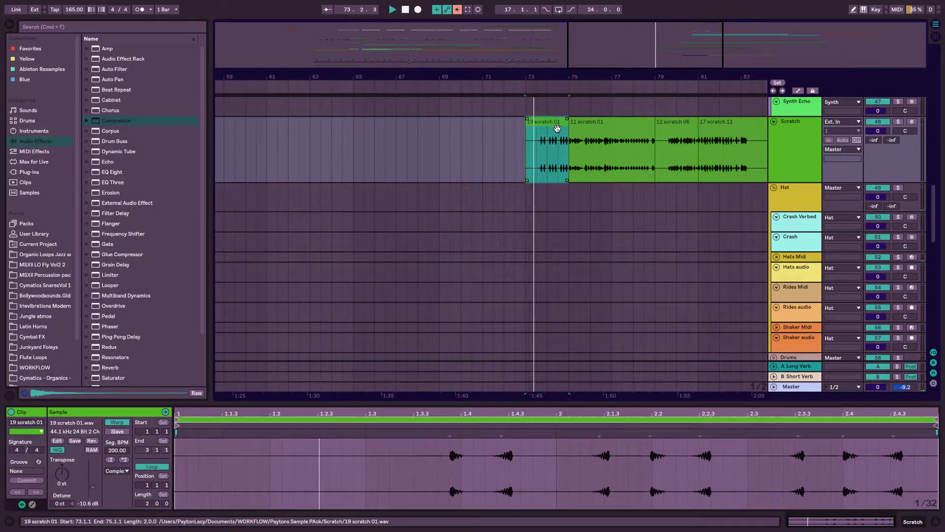
left_click(606, 138)
scroll(607, 138, "right", 5)
scroll(606, 138, "right", 2)
scroll(607, 138, "up", 1)
Solo the Scratch track to audition the 12 scratch 06 and 17 scratch 11 clips, and turn solo off again
left_click(493, 143)
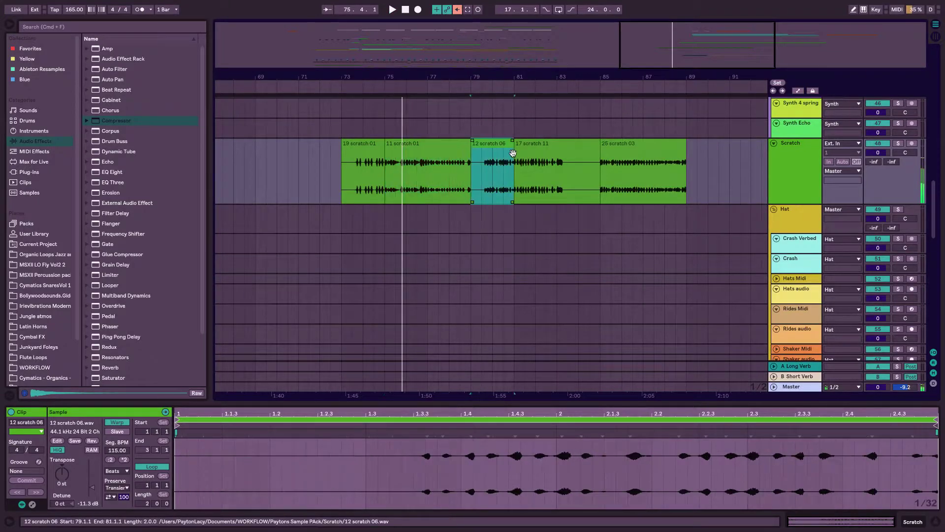
left_click(898, 144)
key("space")
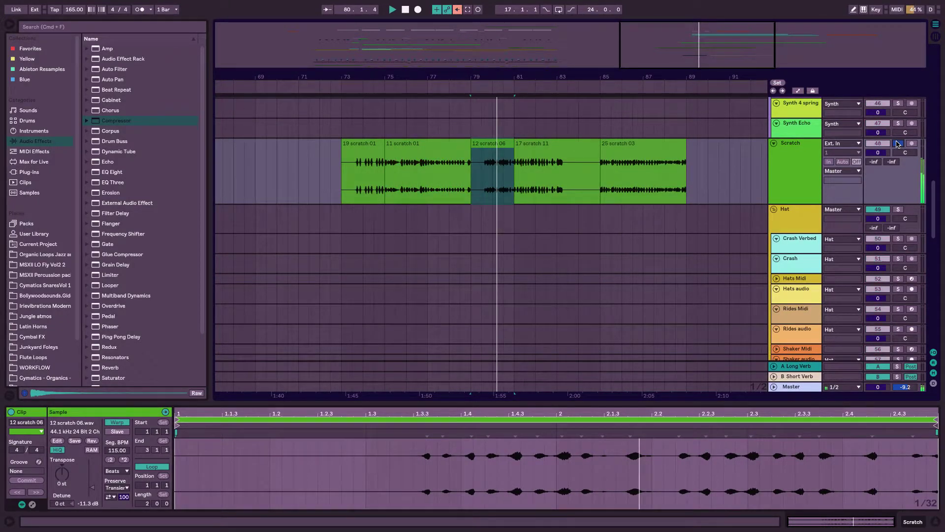
left_click(569, 148)
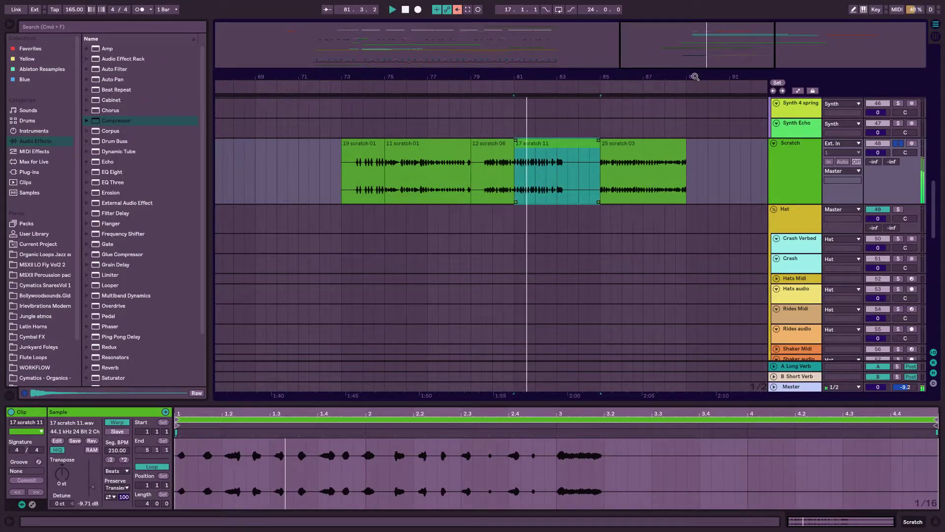
left_click_drag(695, 77, 690, 53)
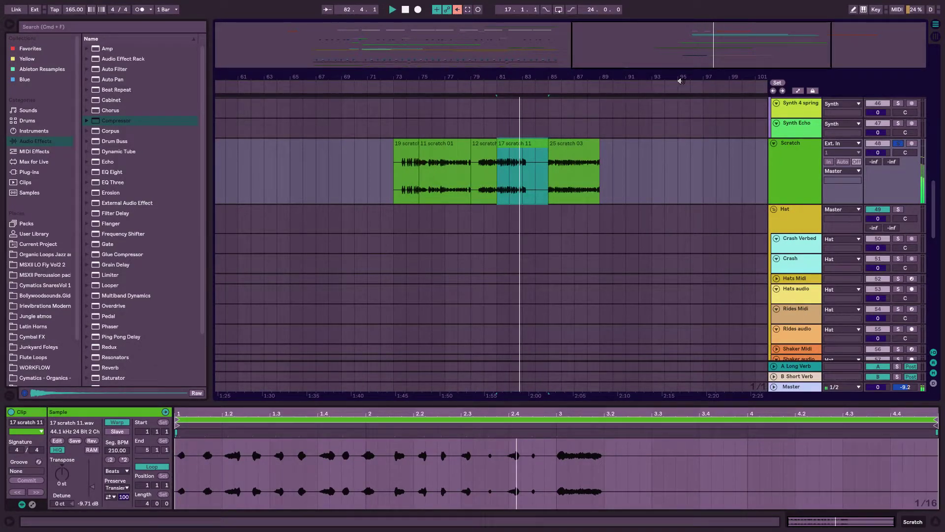
left_click(898, 143)
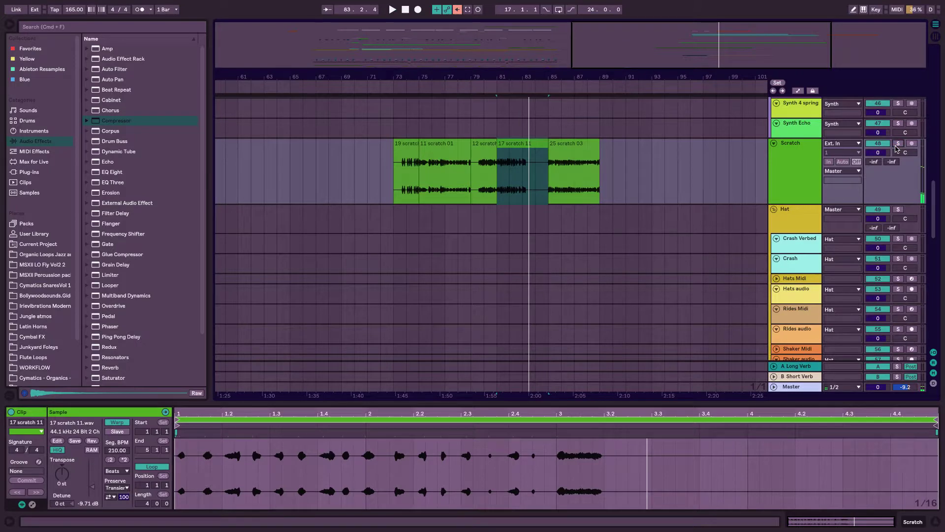
Replay the arranged scratches starting with the 27 scratch 05 clip at bar 49
scroll(430, 130, "left", 10)
scroll(430, 130, "down", 2)
left_click(430, 128)
scroll(465, 82, "up", 1)
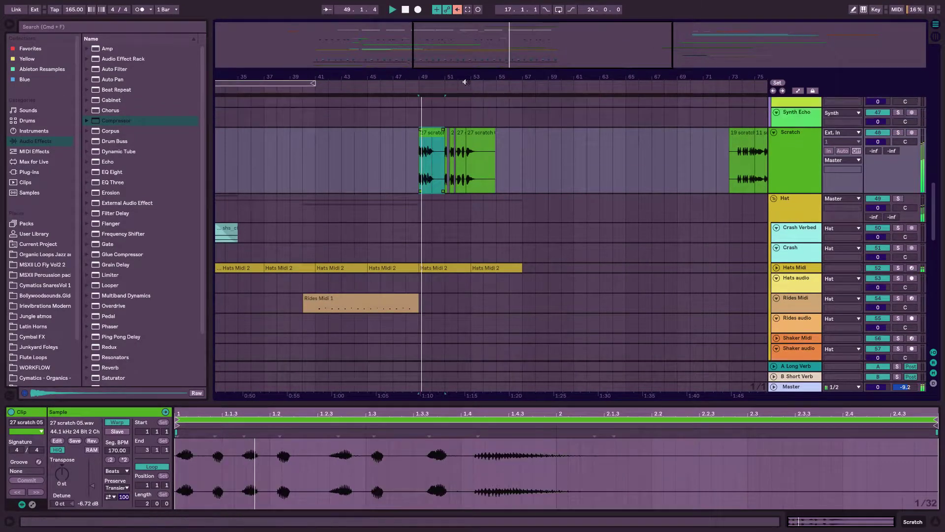
Play the arranged scratches from bar 49 through the 27 scratch 07 chops at bar 51
left_click_drag(465, 82, 466, 114)
scroll(475, 136, "right", 3)
scroll(475, 136, "up", 1)
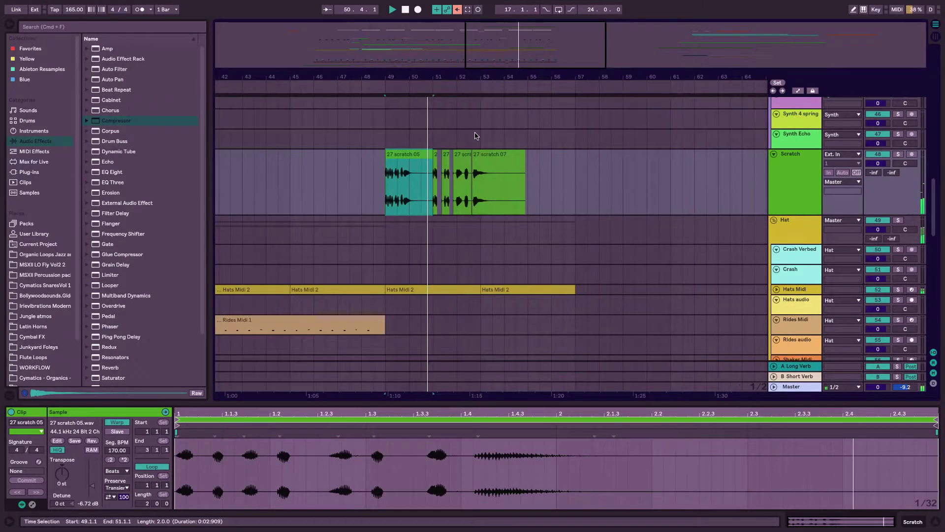
key("space")
left_click_drag(348, 80, 197, 128)
scroll(502, 137, "right", 1)
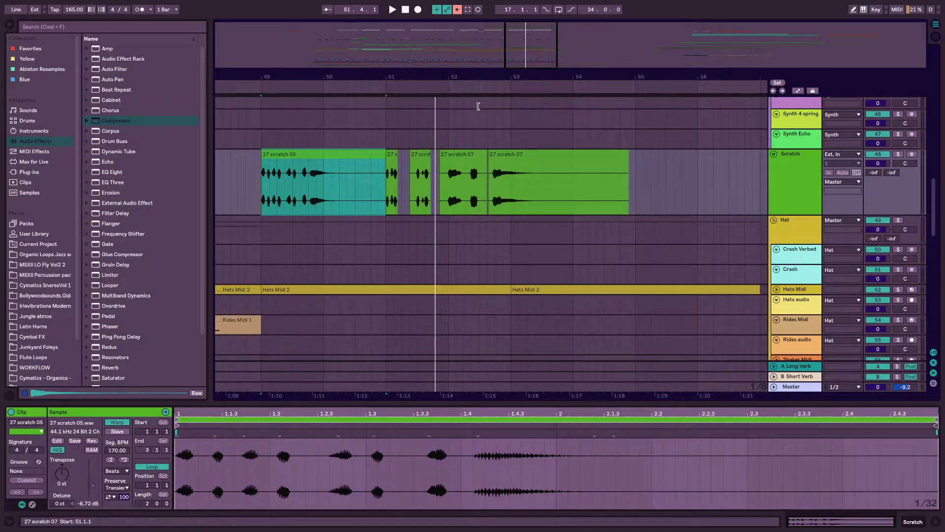
Audition the chopped 27 scratch 07 phrase again from its first clip at bar 51
left_click(392, 154)
left_click_drag(534, 78, 534, 105)
key("space")
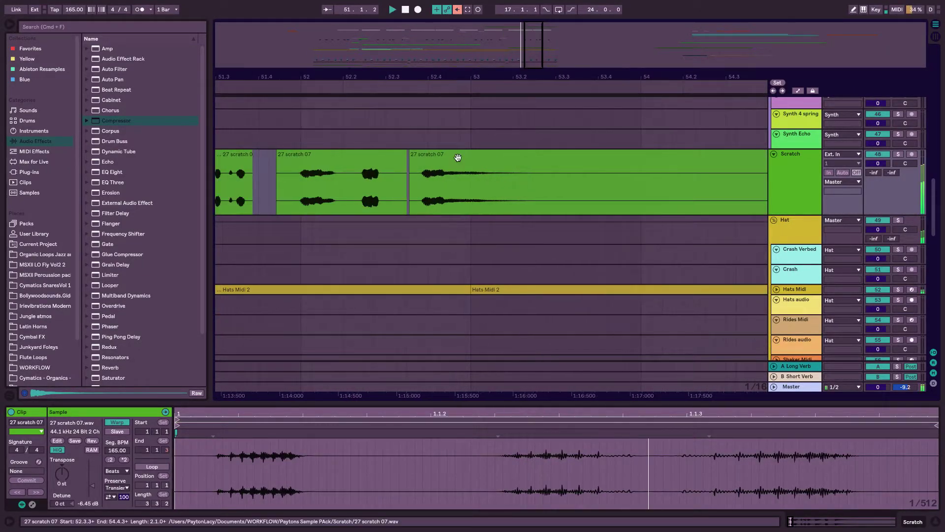
scroll(458, 157, "left", 6)
key("space")
key("space")
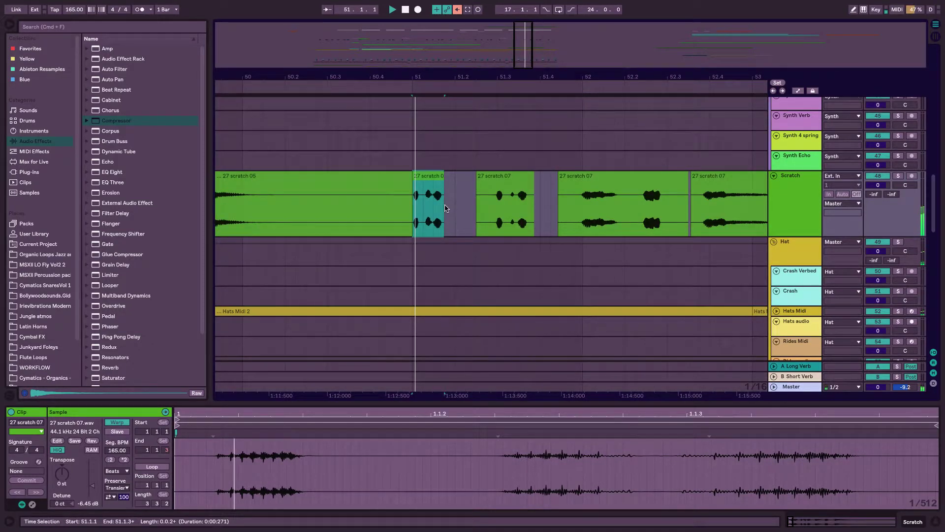
Split the first 27 scratch 07 clip at 51.1.2, copy its opening slice to 51.2.1 and replay from bar 51
left_click(422, 220)
key("space")
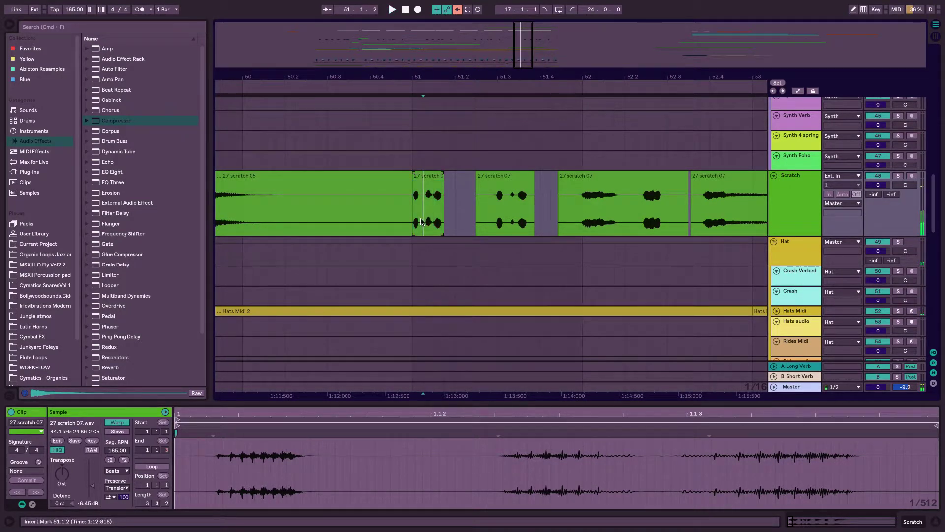
key("super+e")
left_click_drag(418, 178, 459, 181)
left_click(419, 189)
key("space")
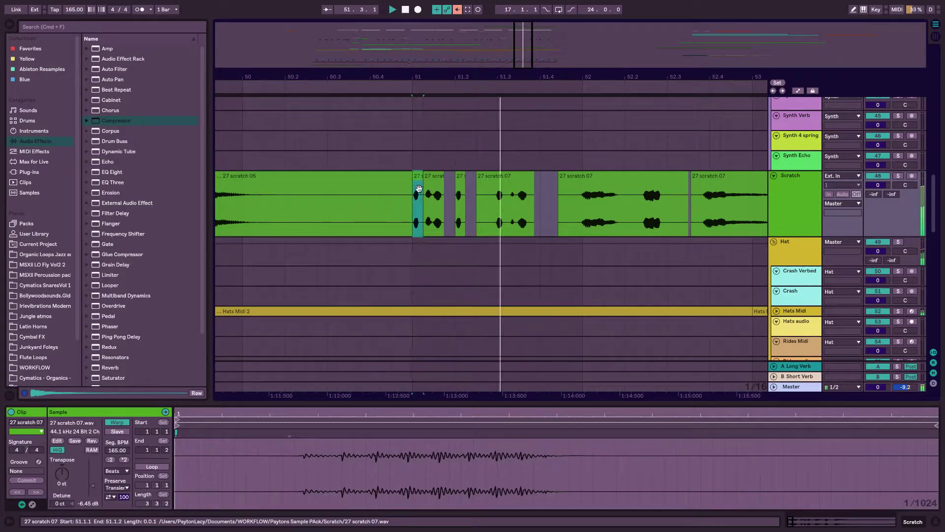
key("space")
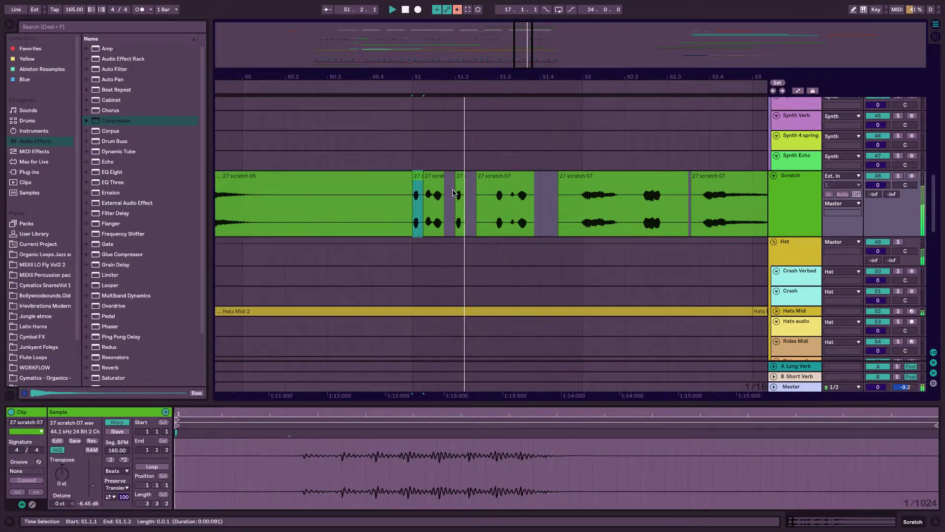
Add another copy of the short 27 scratch 07 slice at 51.2.3 and replay from bar 51
left_click(478, 186)
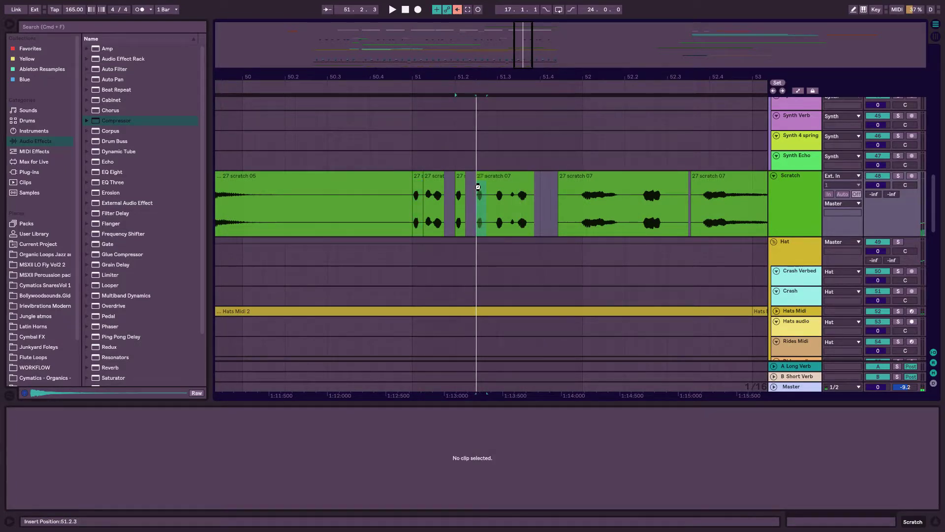
left_click(417, 183)
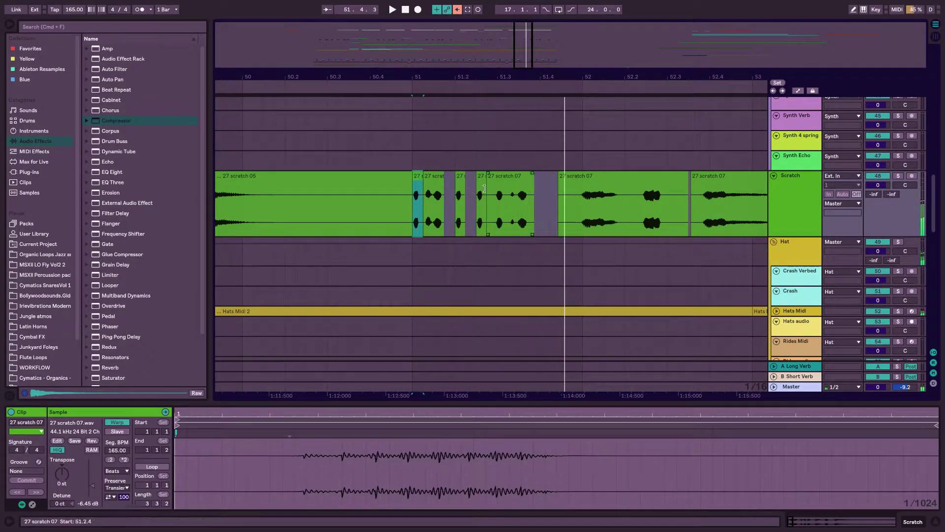
left_click(483, 188)
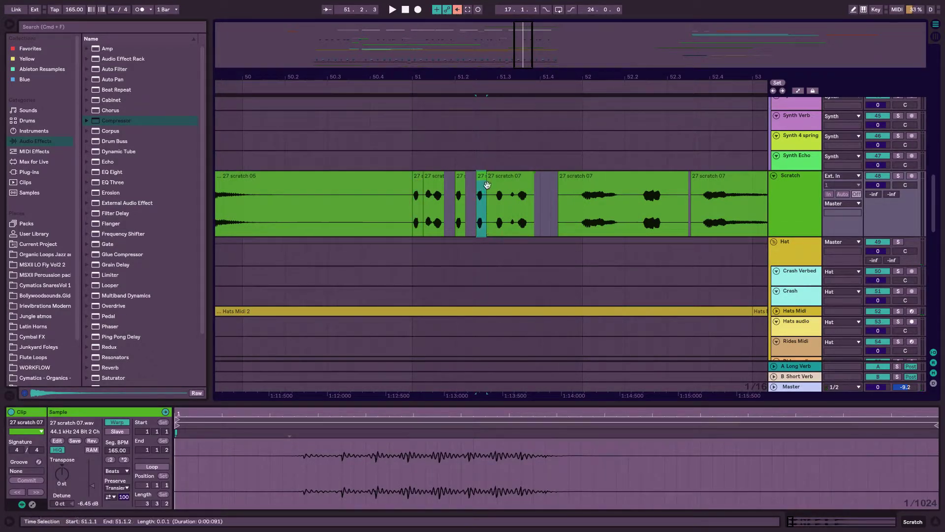
Move the copied slice from 51.2.3 to 51.2.4 and replay the phrase from bar 51
left_click(487, 185)
left_click_drag(487, 185, 489, 185)
left_click(416, 184)
key("space")
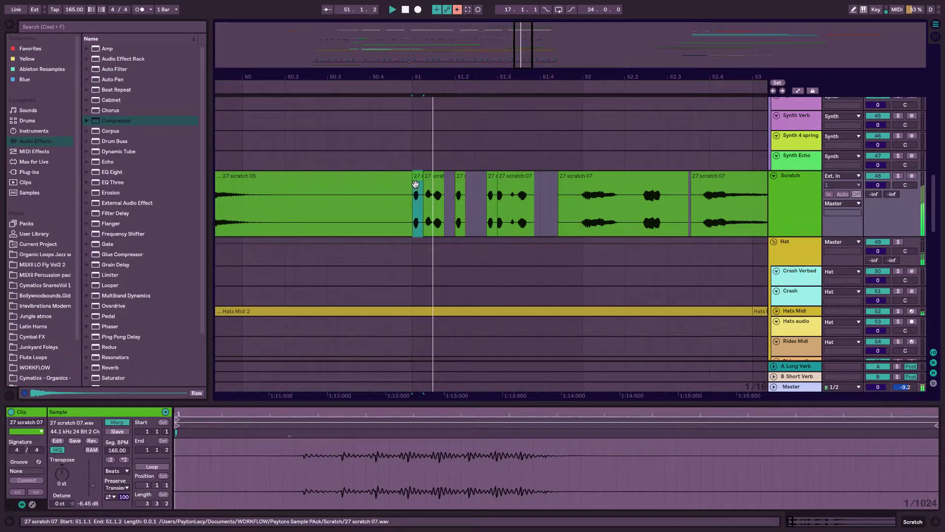
key("space")
key("space")
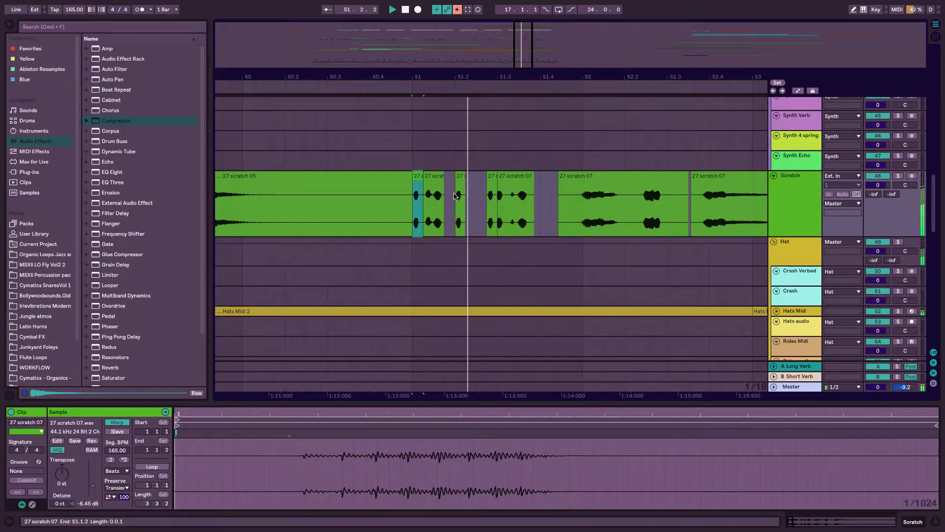
key("space")
Try the slice from 51.2.1 at 51.2.2, undo the move and replay from bar 51
left_click_drag(458, 185, 468, 186)
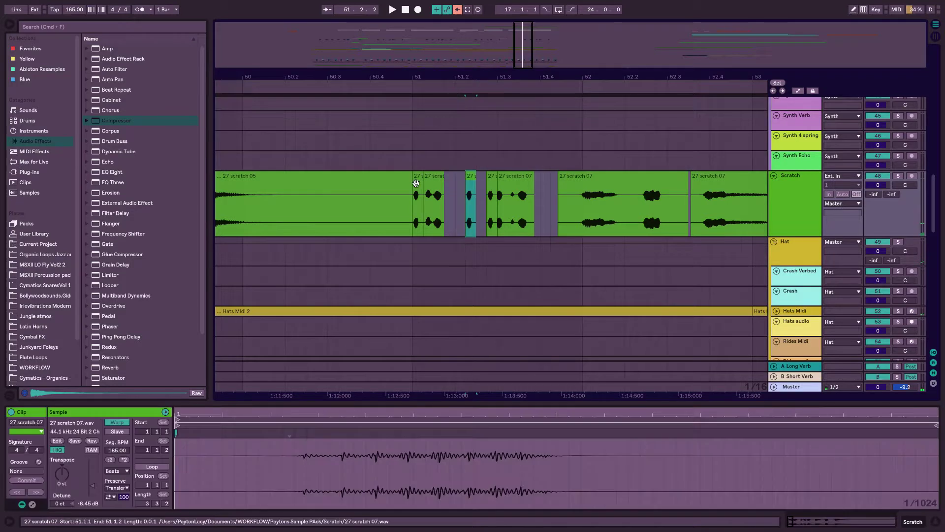
key("super+z")
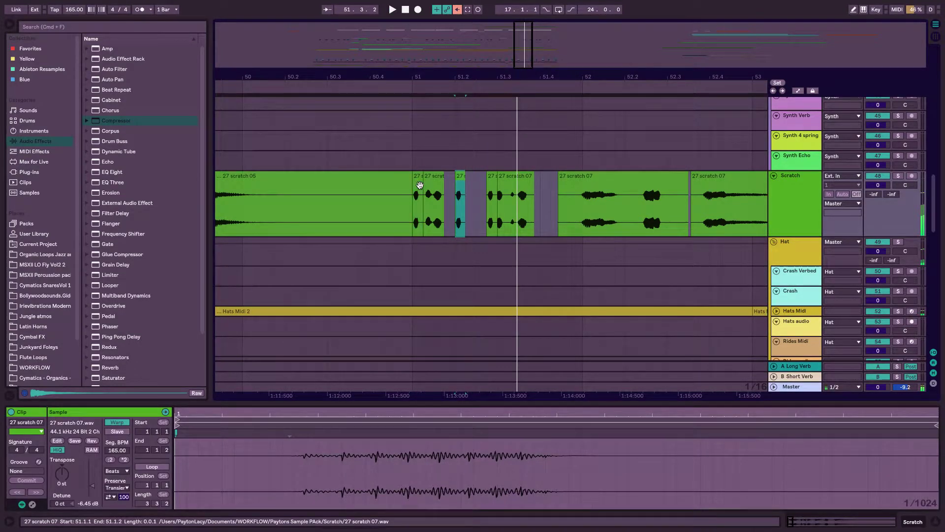
left_click(419, 186)
key("space")
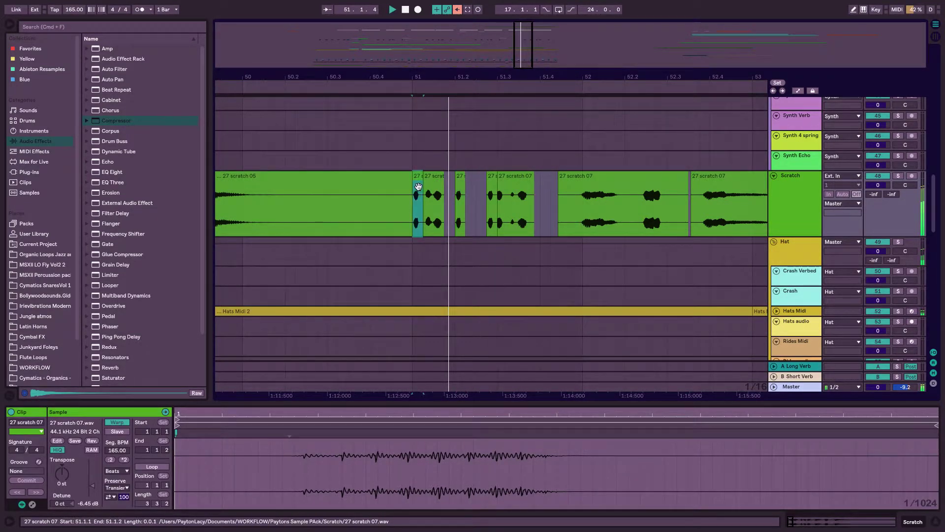
key("space")
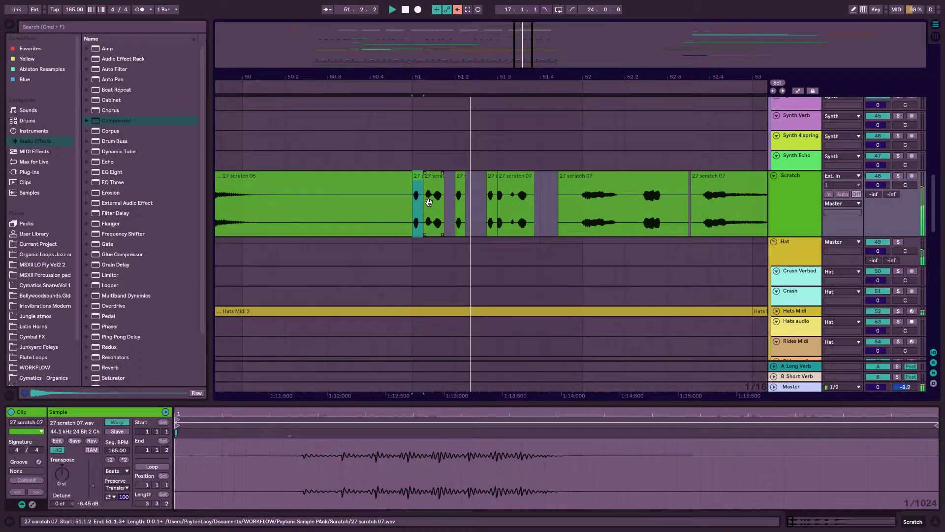
key("space")
Nudge the slice at 51.2.1 slightly earlier, just ahead of the beat, and replay from bar 51
mouse_move(457, 190)
left_mouse_down()
mouse_move(416, 185)
mouse_move(458, 190)
left_mouse_up()
left_click(418, 186)
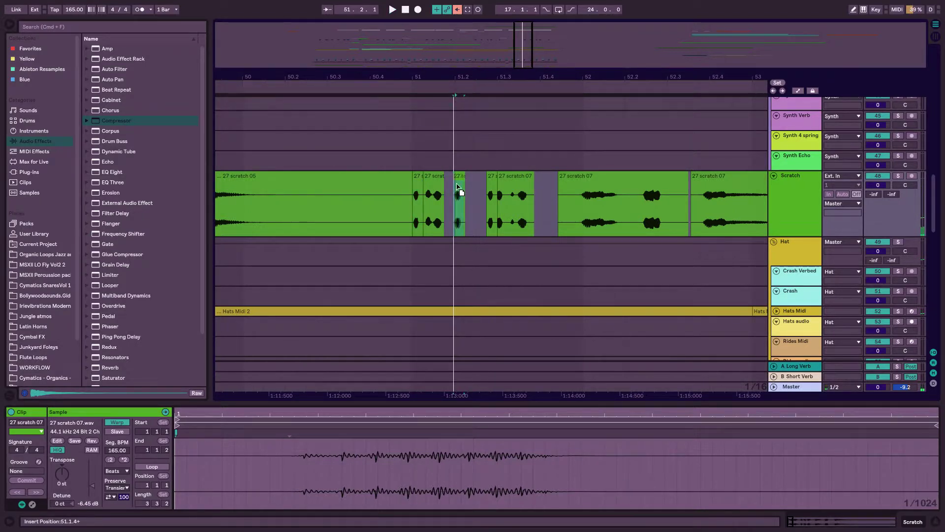
left_click(414, 187)
key("space")
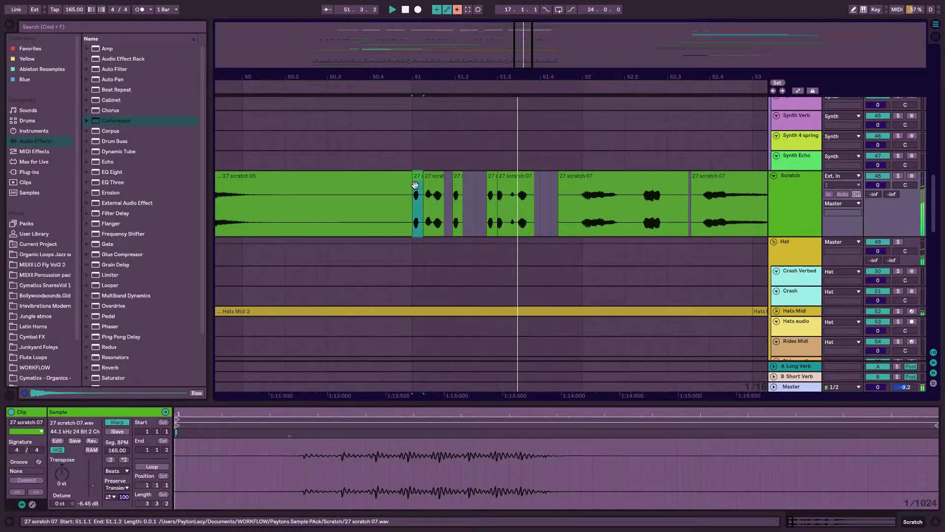
Nudge the slice at 51.2.4 slightly ahead of the grid line and replay from bar 51
left_click_drag(489, 189, 487, 186)
left_click(417, 192)
key("space")
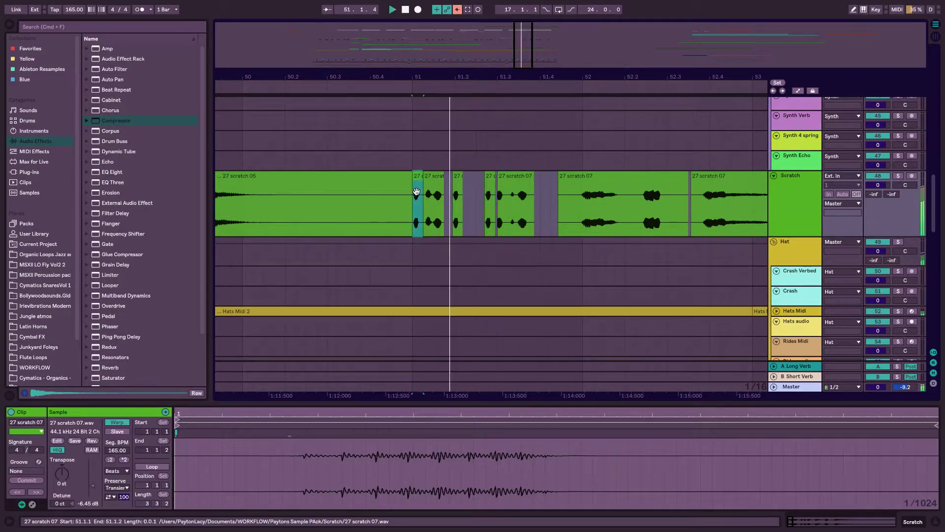
key("space")
Audition the 27 scratch 07 clip at 51.3 from its start and from its middle
left_click(513, 189)
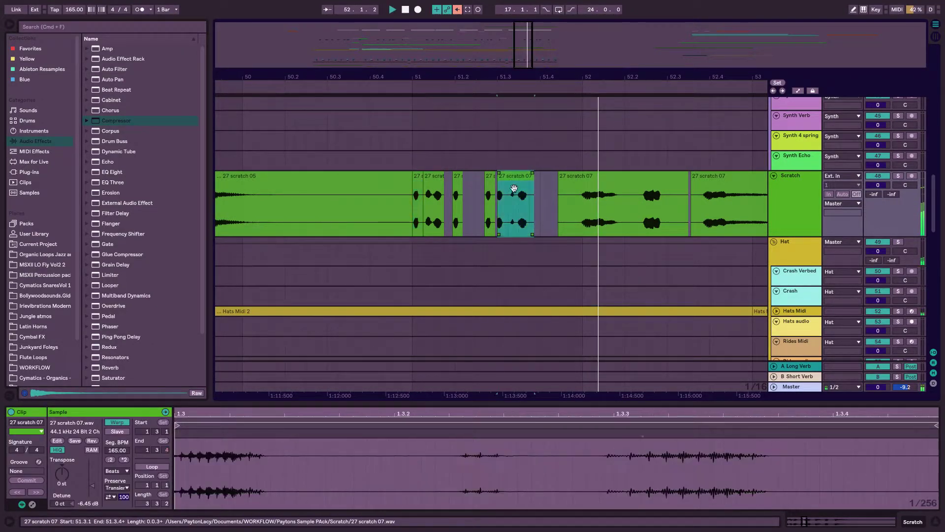
key("space")
key("space")
left_click(518, 224)
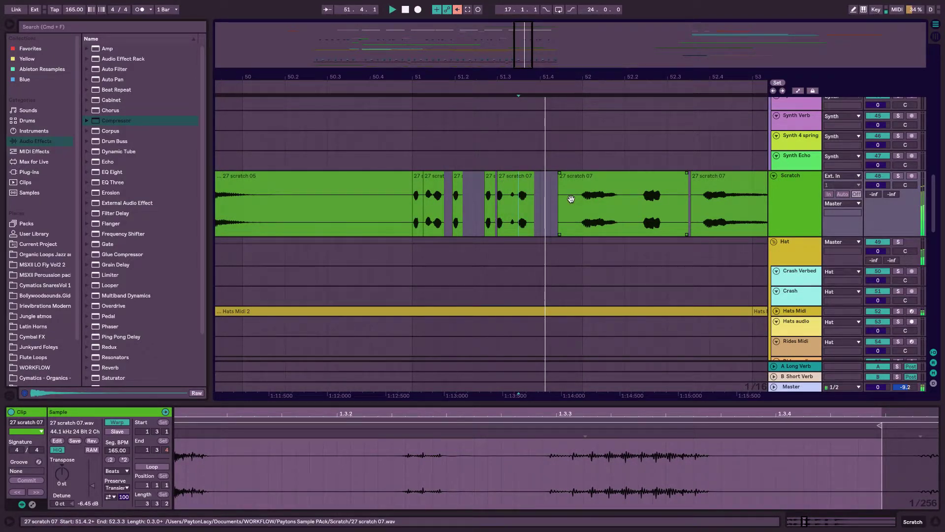
Cut a sixteenth-note slice from 27 scratch 07 at 52.1.1, copy it just before 51.4 and replay from bar 51
left_click(586, 225)
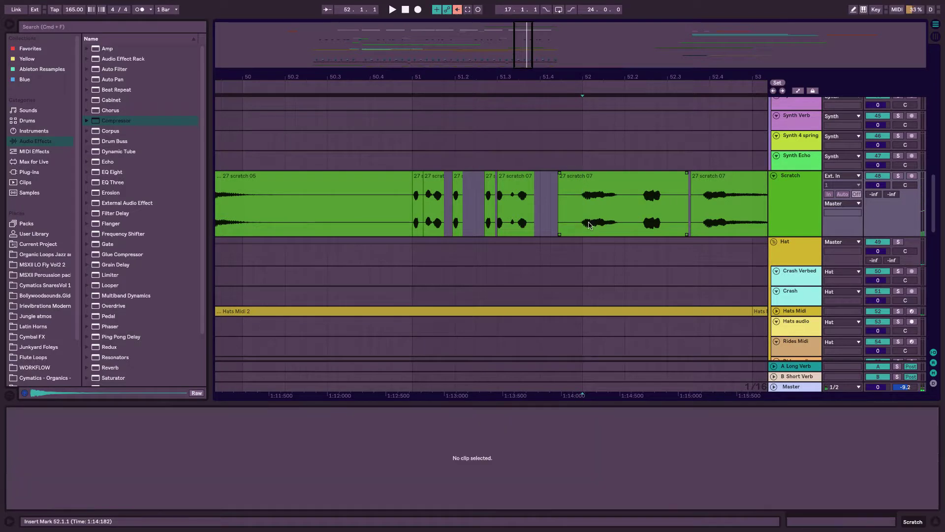
left_click_drag(583, 225, 593, 226)
key("ctrl+e")
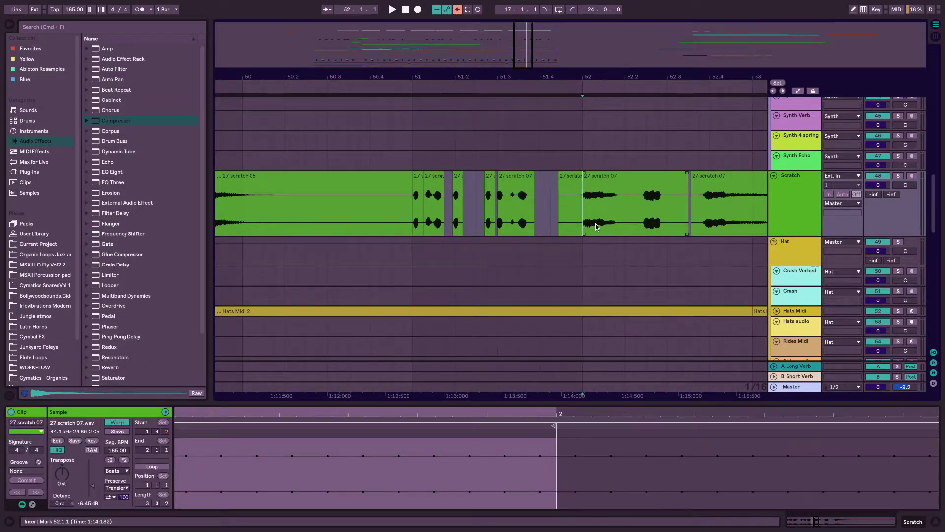
left_click_drag(590, 185, 545, 188)
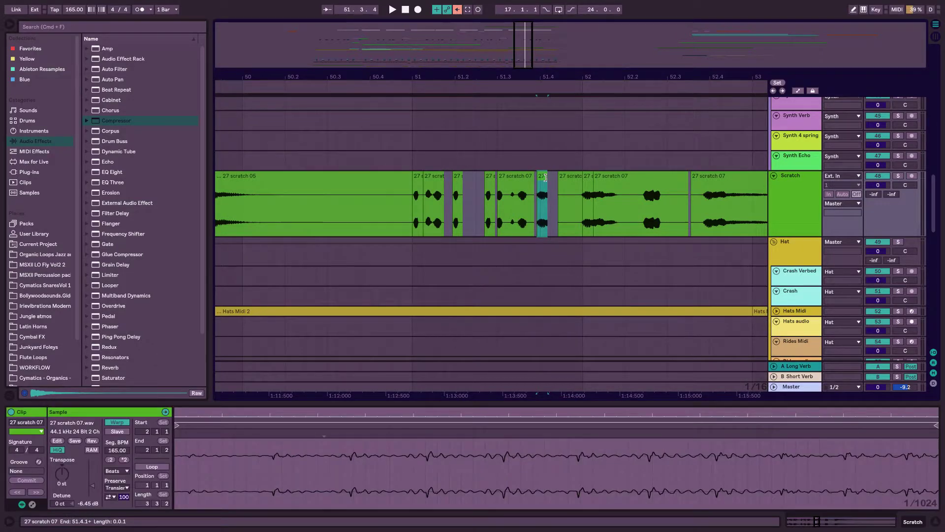
left_click_drag(510, 32, 512, 51)
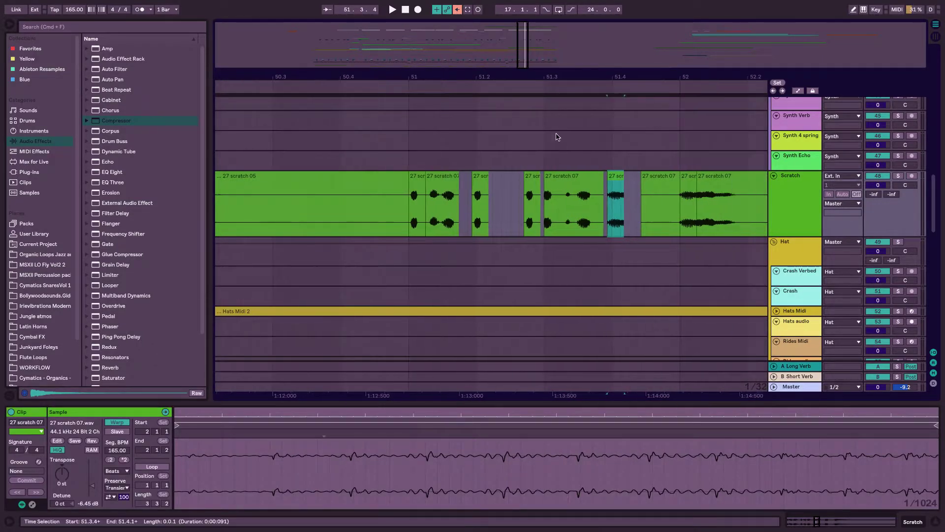
scroll(520, 171, "right", 2)
scroll(520, 171, "up", 1)
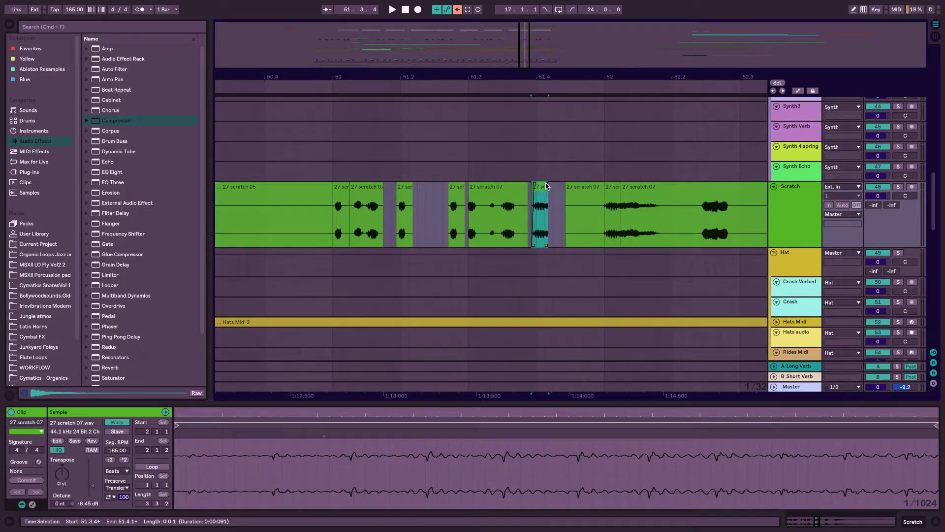
left_click(341, 193)
key("space")
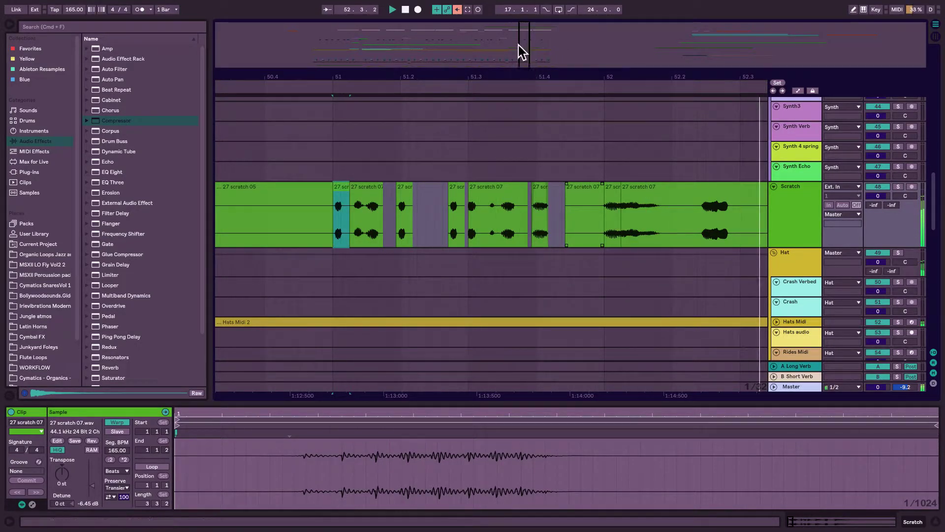
Play the full scratch sequence from the 27 scratch 05 clip at bar 49
left_click_drag(525, 51, 510, 32)
left_click(521, 235)
key("space")
key("space")
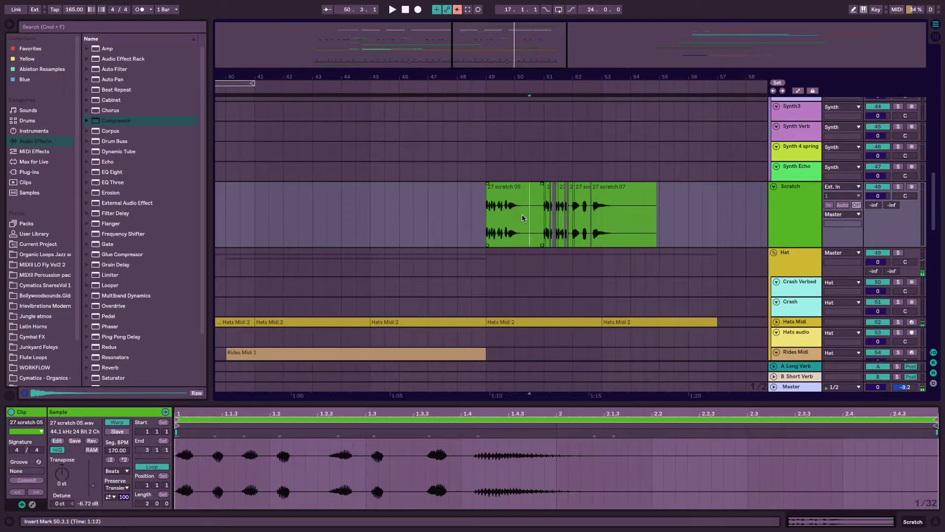
left_click(510, 188)
key("space")
key("space")
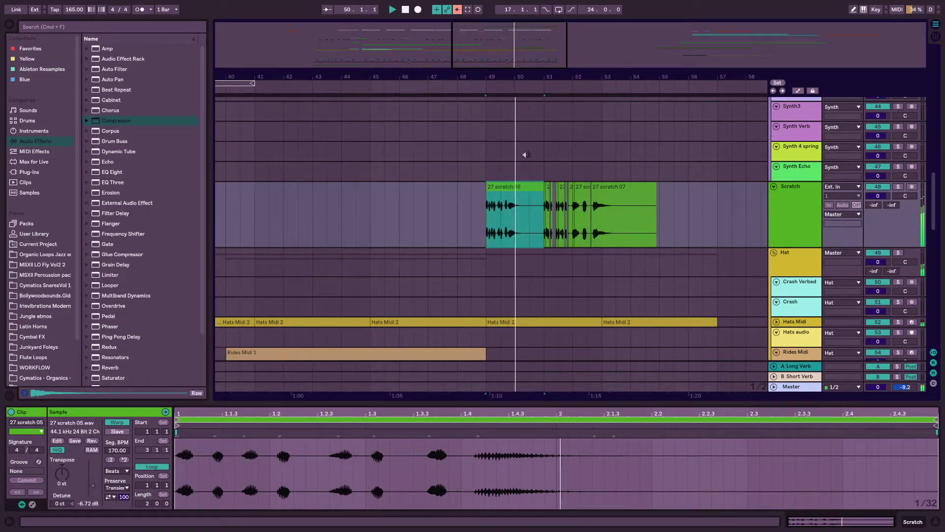
Lower the clip volume of all scratch clips from bar 49 together, bringing 27 scratch 05 to -12.4 dB, and replay them
scroll(524, 164, "right", 2)
left_click_drag(617, 212, 385, 207)
key("space")
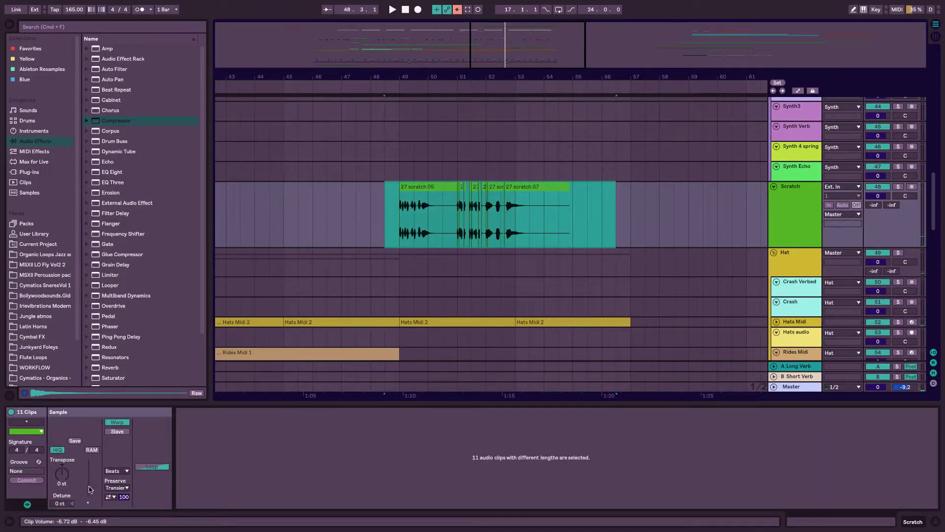
left_click_drag(90, 489, 90, 494)
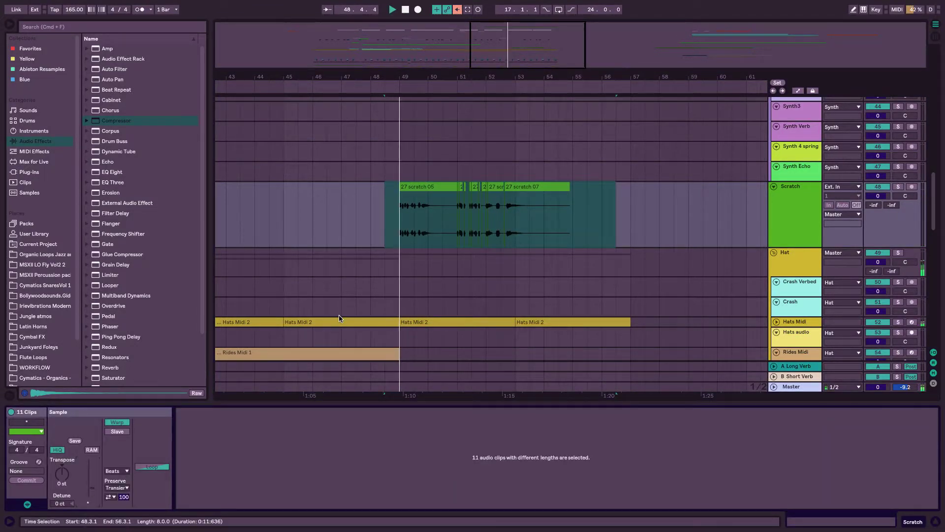
left_click(384, 219)
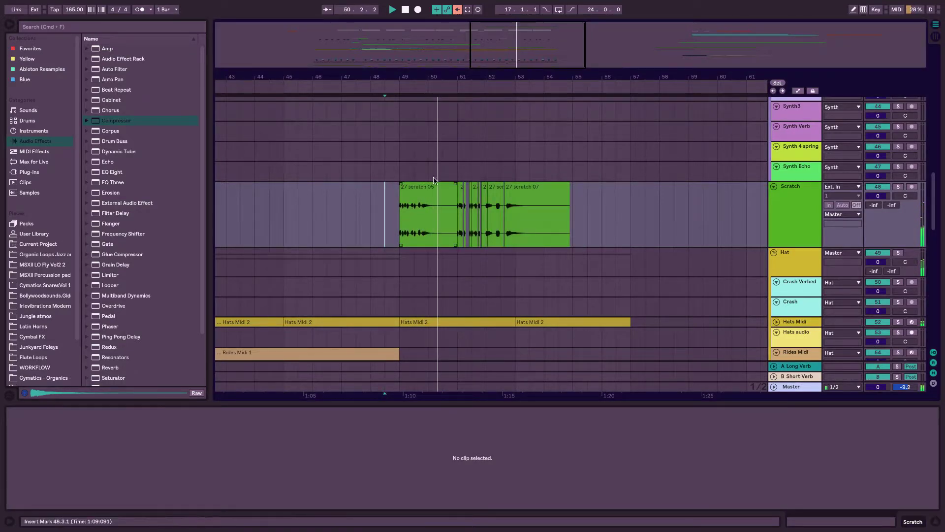
scroll(394, 232, "up", 5)
key("space")
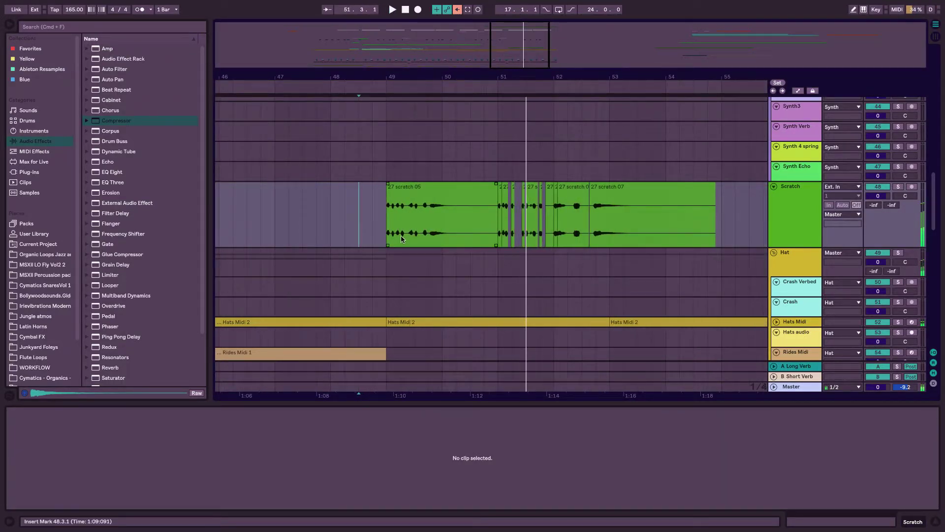
Split 27 scratch 05 at 49.2.1, copy its first-beat slice to 50.3.1 and replay from bar 49
left_click(396, 233)
key("super+e")
left_click_drag(391, 187, 480, 212)
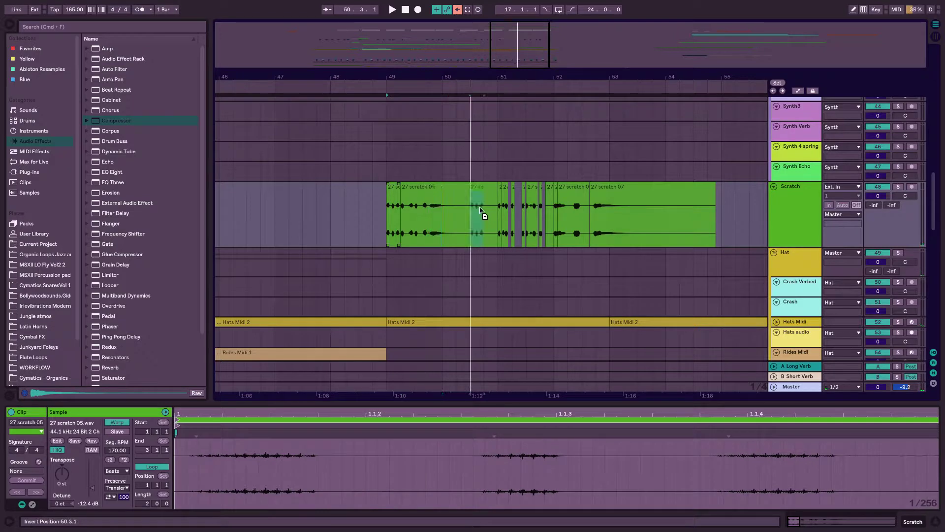
left_click(393, 216)
key("space")
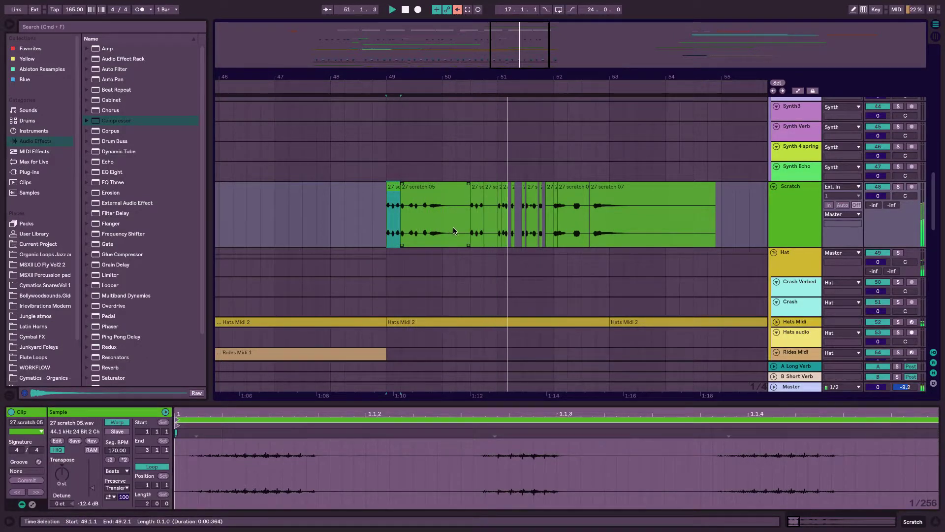
Copy the opening 27 scratch 05 slice to 53.1.1 at two beats long, duplicate it to 53.3.1, and replay from about bar 53
scroll(517, 237, "up", 1)
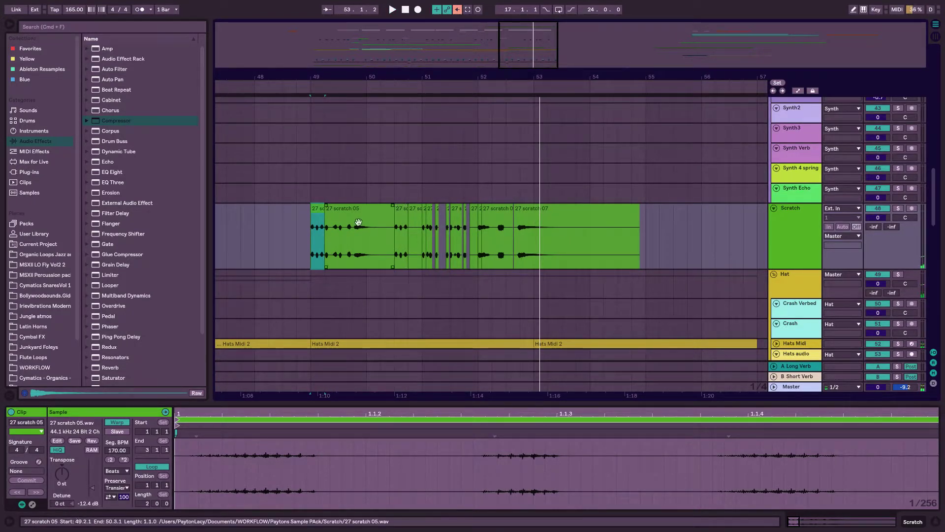
left_click_drag(407, 221, 561, 223)
key("super+d")
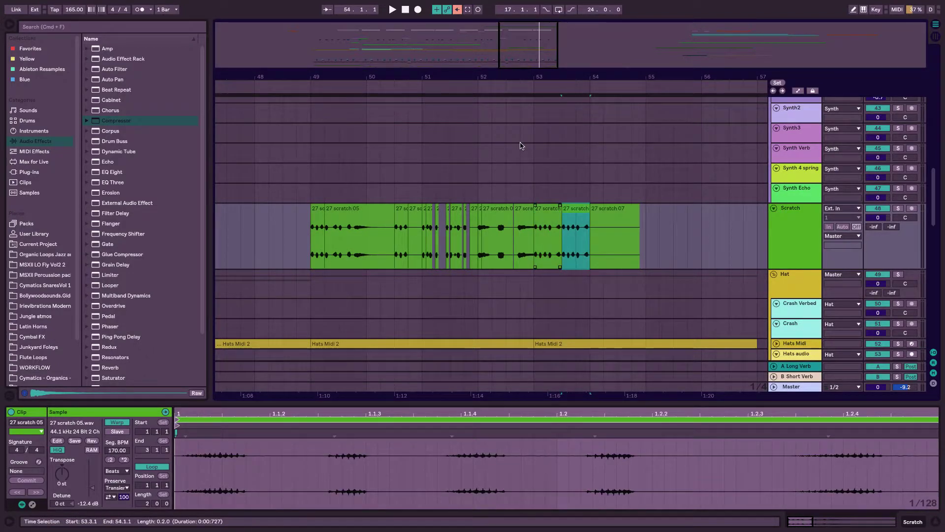
left_click(524, 87)
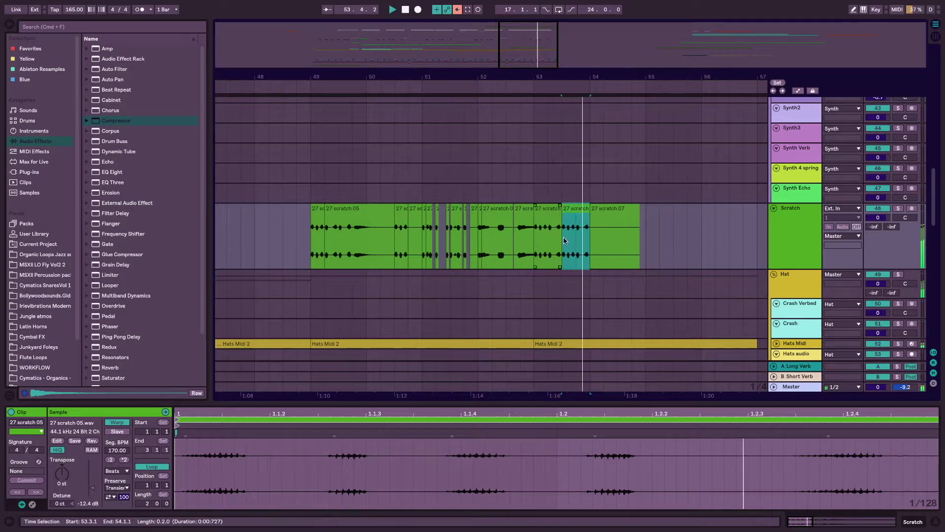
key("space")
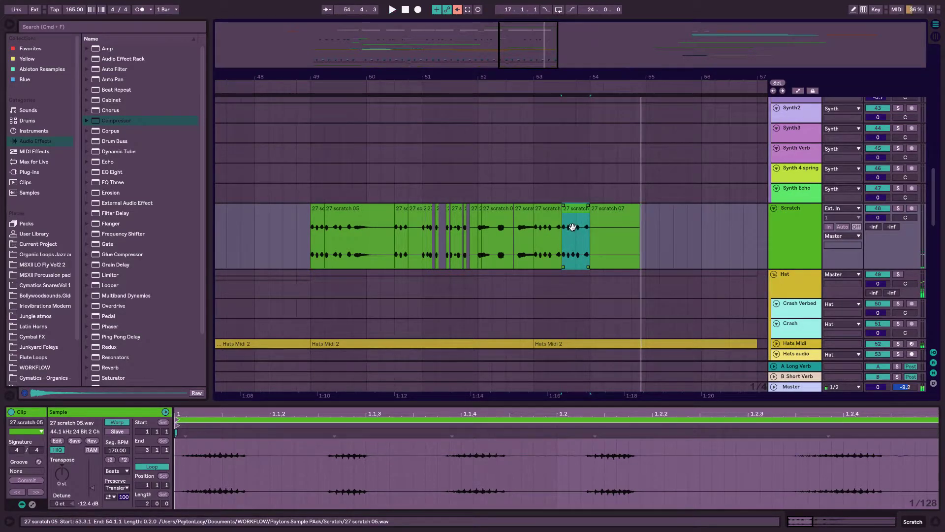
Copy the 27 scratch 05 slice to 54.3.1, size it to one beat ending at 54.4.1, and replay from bar 49
left_click_drag(573, 227, 622, 220)
key("space")
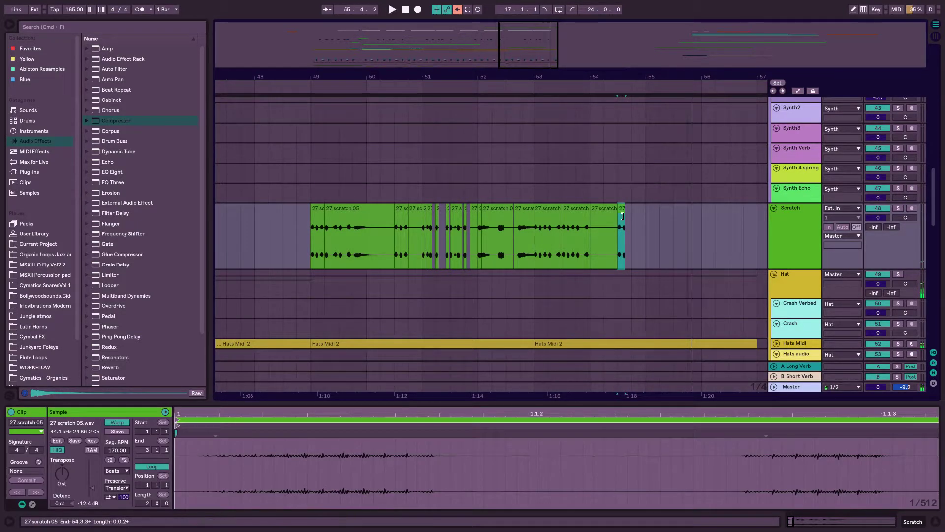
left_click_drag(625, 216, 631, 217)
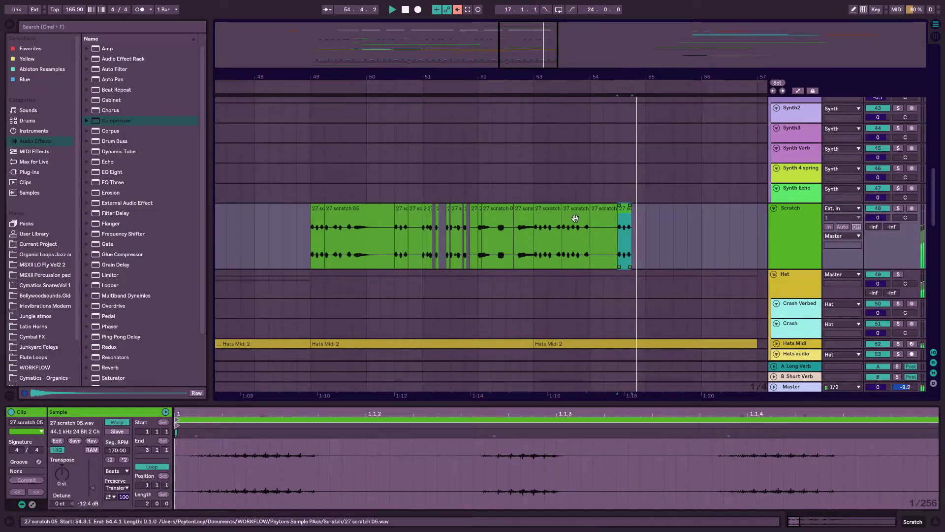
key("space")
left_click(317, 211)
key("space")
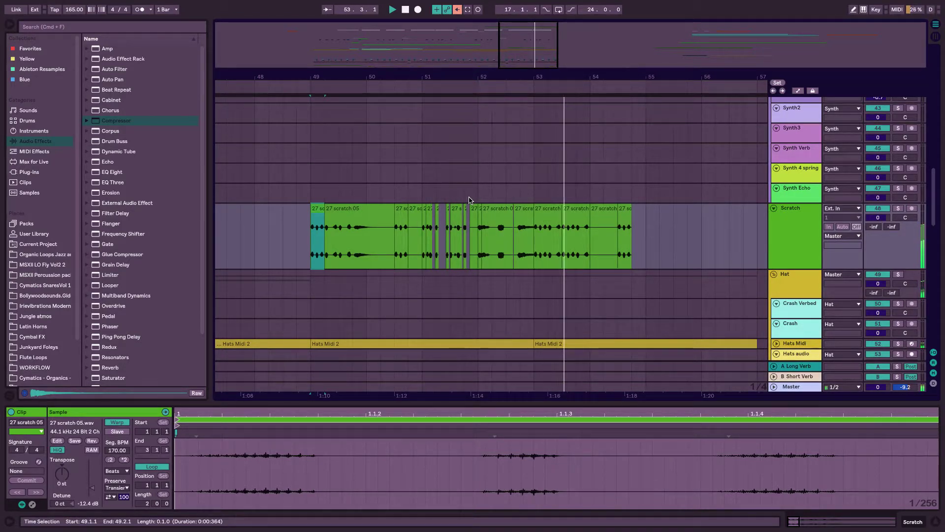
Transpose the 27 scratch 05 slice at 53.1.1 to 3 st and replay it
left_click(547, 212)
key("space")
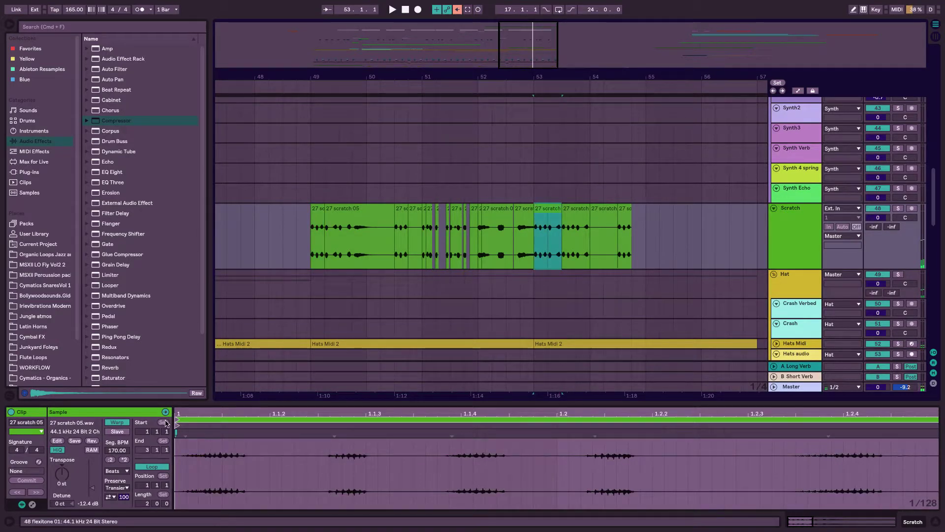
left_click(66, 477)
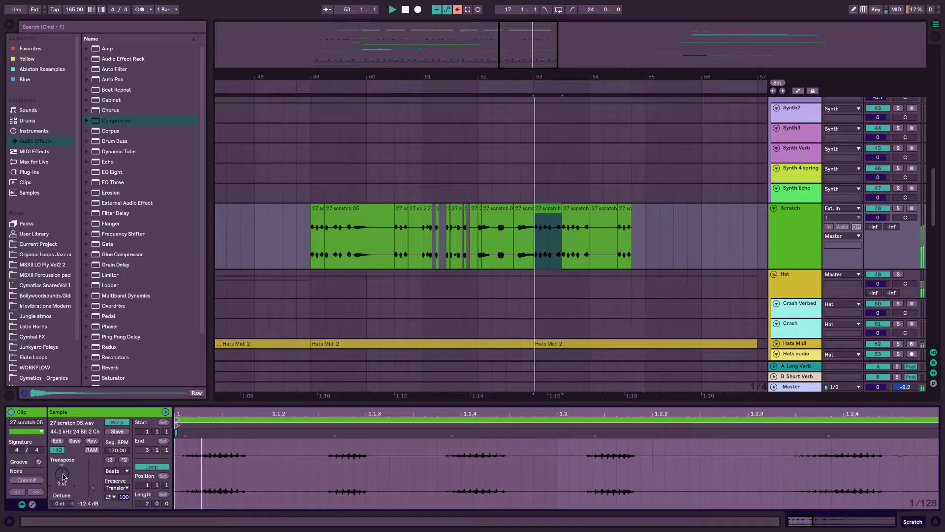
key("space")
key("space")
left_click_drag(63, 476, 63, 473)
key("space")
key("space")
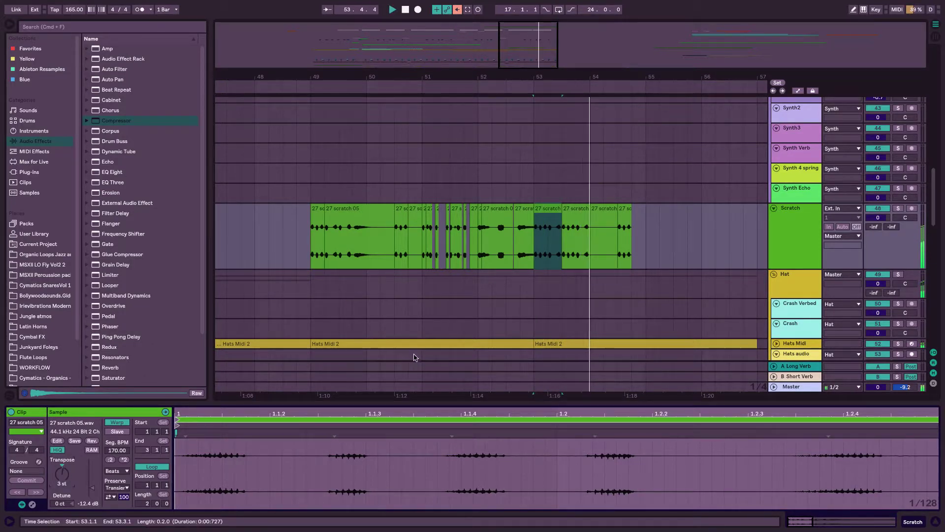
Transpose the one-beat 27 scratch 05 slice at 54.3.1 to -3 st and replay it
left_click(625, 209)
key("space")
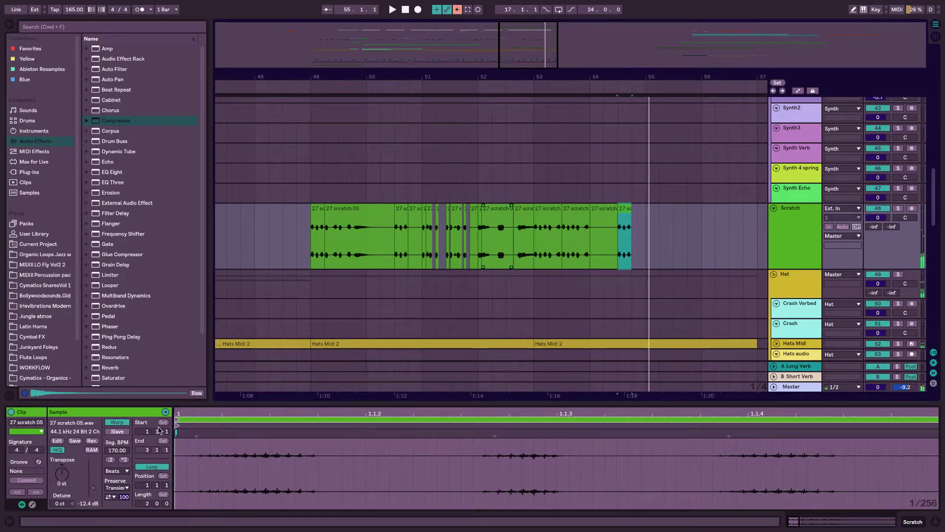
left_click_drag(51, 475, 51, 481)
left_click(619, 218)
key("space")
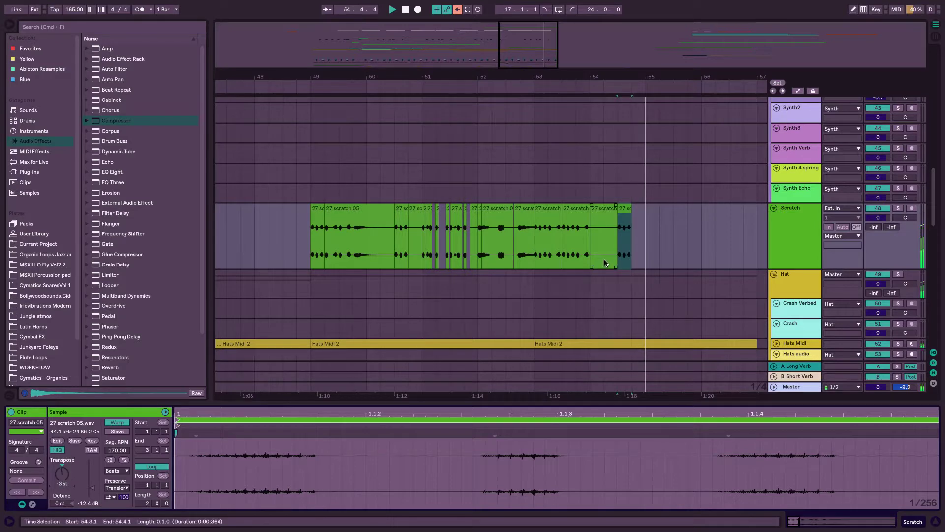
Duplicate the transposed 27 scratch 05 slice to 54.4.1 and reverse the duplicate
key("ctrl+d")
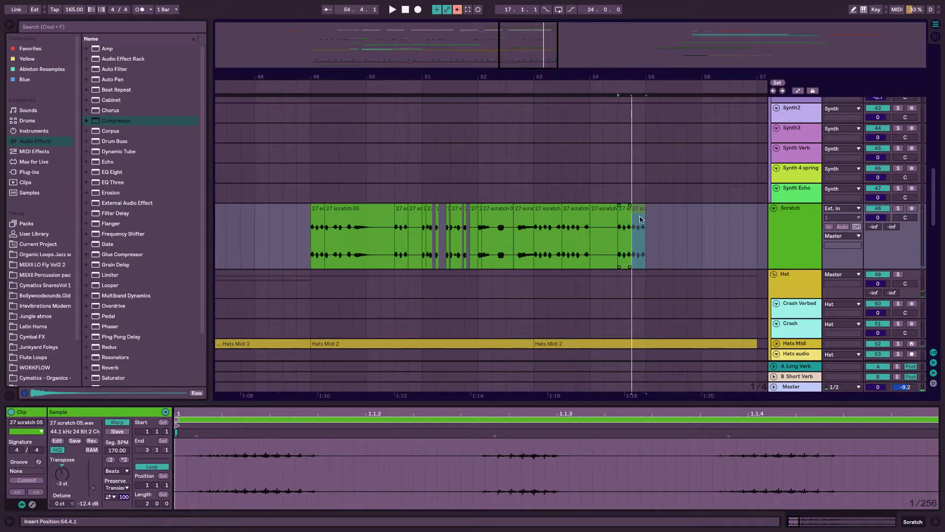
left_click(97, 441)
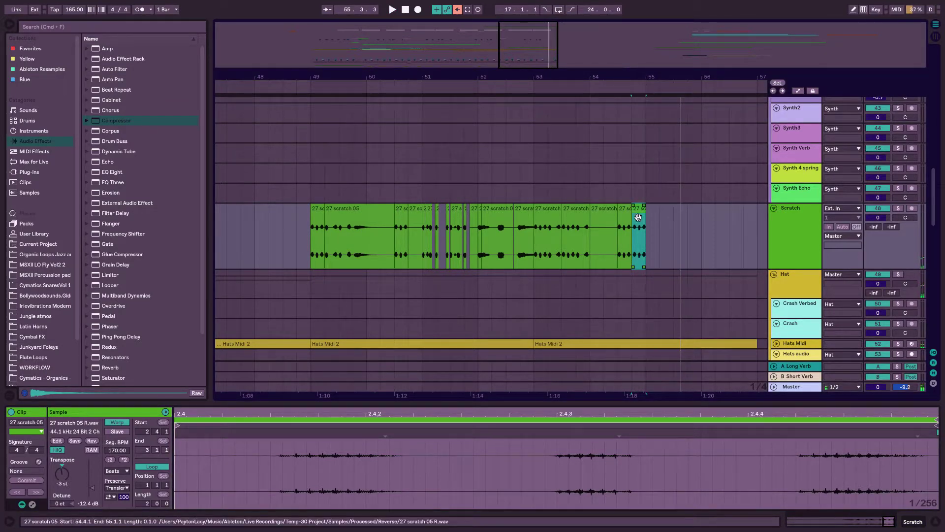
left_click(535, 146)
Reduce the height of the Scratch track and play the arrangement from before bar 49 through the scratch section
mouse_move(511, 41)
left_mouse_down()
mouse_move(511, 25)
mouse_move(511, 42)
left_mouse_up()
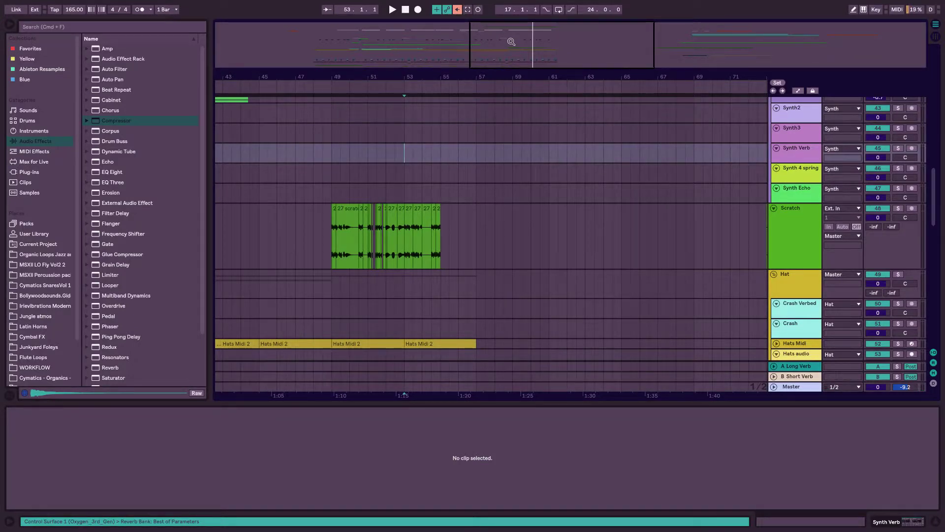
left_click_drag(809, 266, 809, 234)
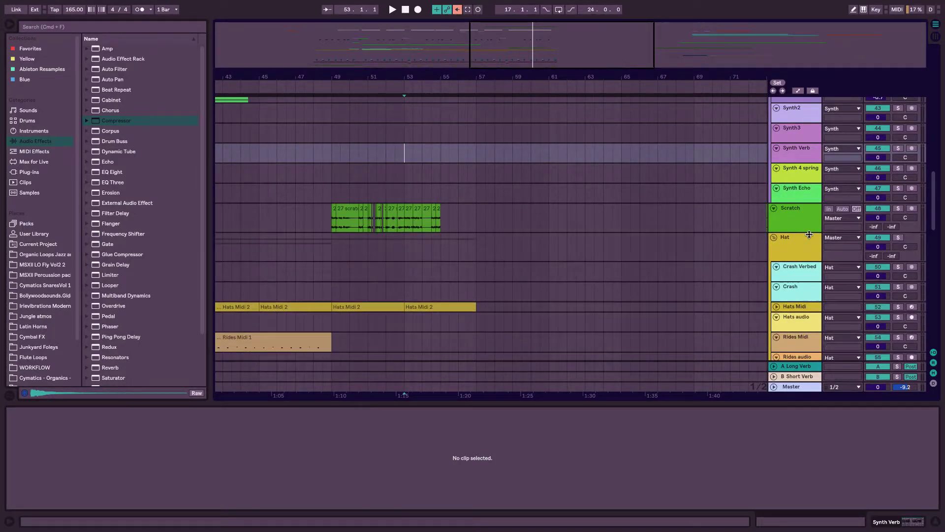
scroll(393, 139, "left", 1)
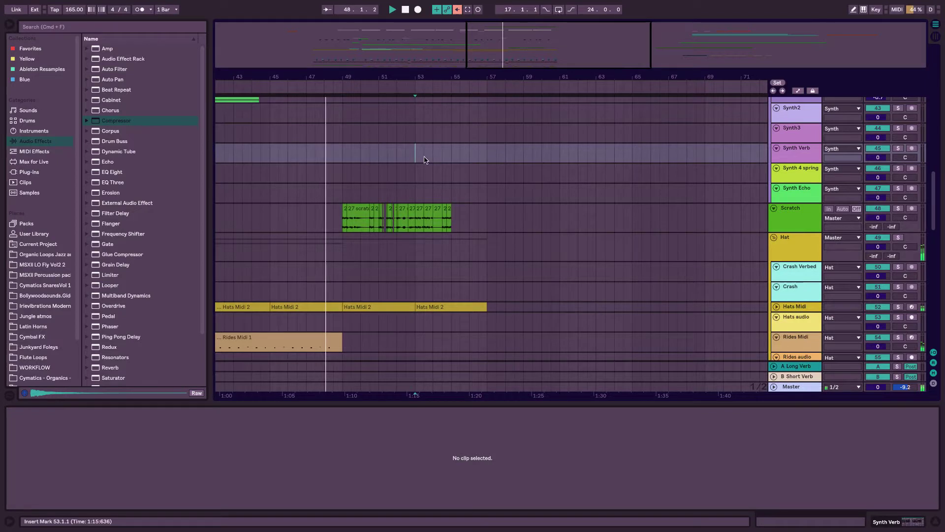
left_click_drag(514, 31, 512, 46)
scroll(471, 175, "up", 1)
scroll(471, 175, "left", 1)
scroll(472, 176, "left", 1)
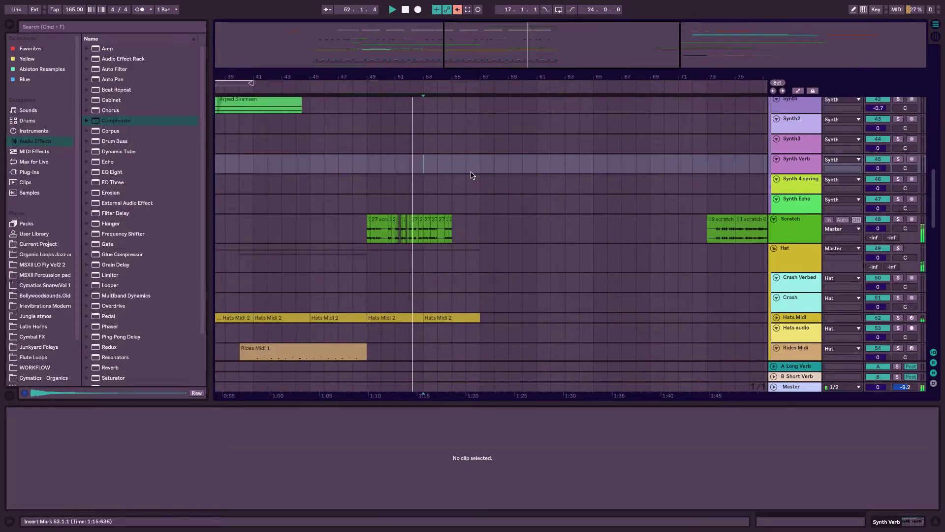
scroll(471, 175, "left", 2)
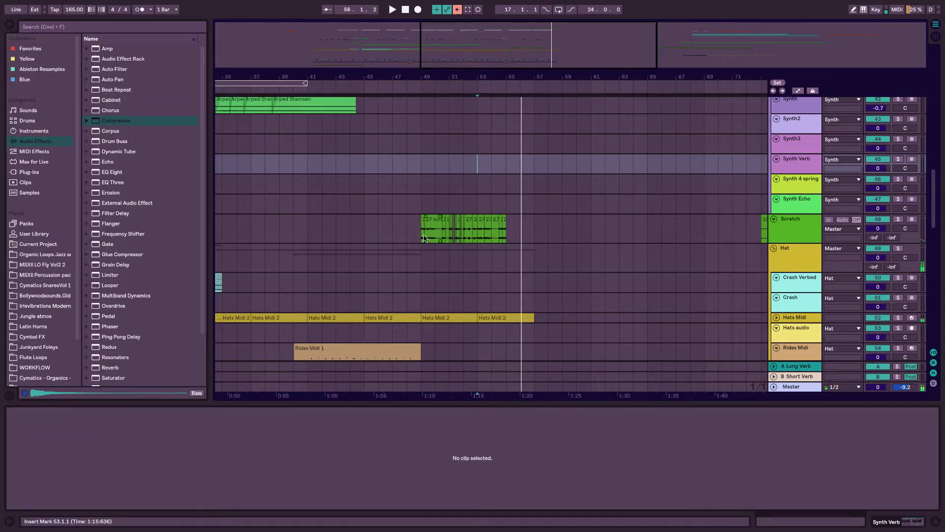
Replay the scratch sequence from bar 49, then audition its ending and the part from 52.1.1
left_click(424, 238)
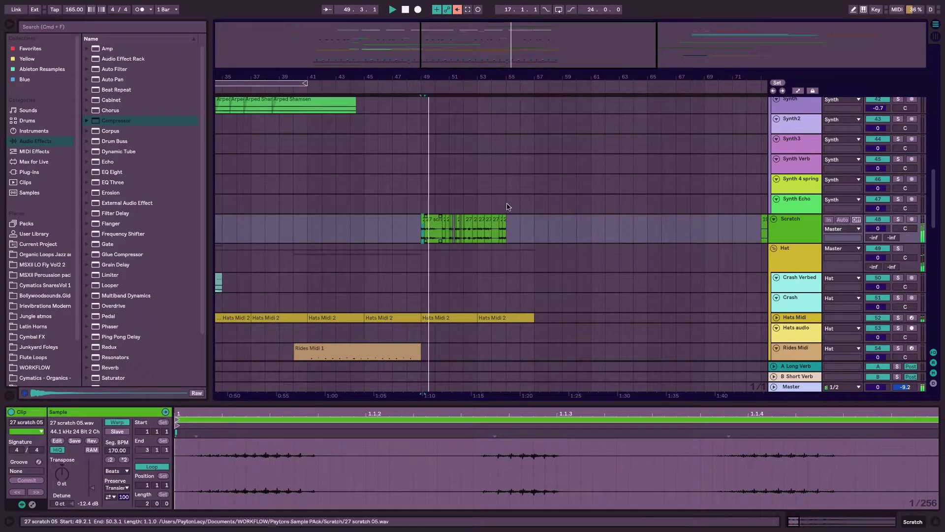
key("space")
left_click(500, 219)
key("space")
left_click_drag(506, 40, 505, 266)
key("space")
left_click(486, 237)
key("space")
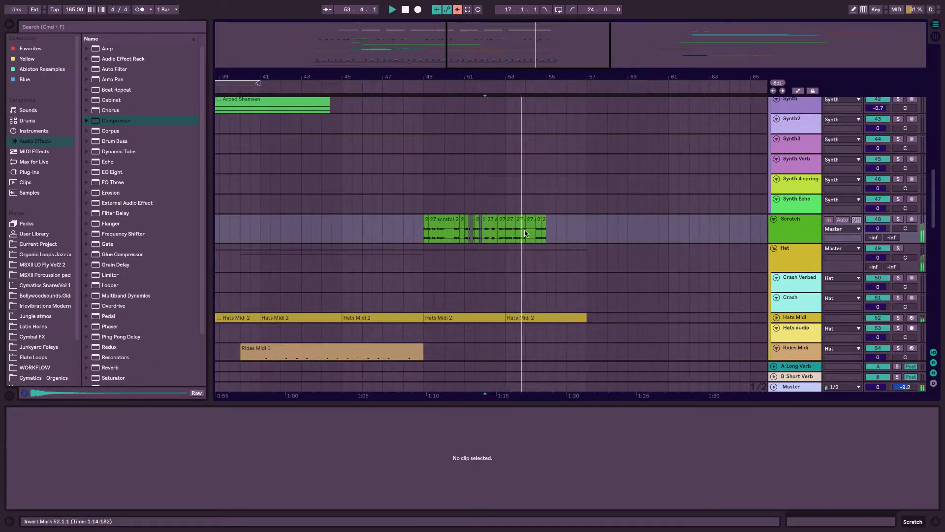
Copy the chopped scratch clips from bar 51 to 55.3.1 and replay the sequence from bar 49
left_click(465, 246)
left_click_drag(465, 246, 559, 218)
left_click(559, 218)
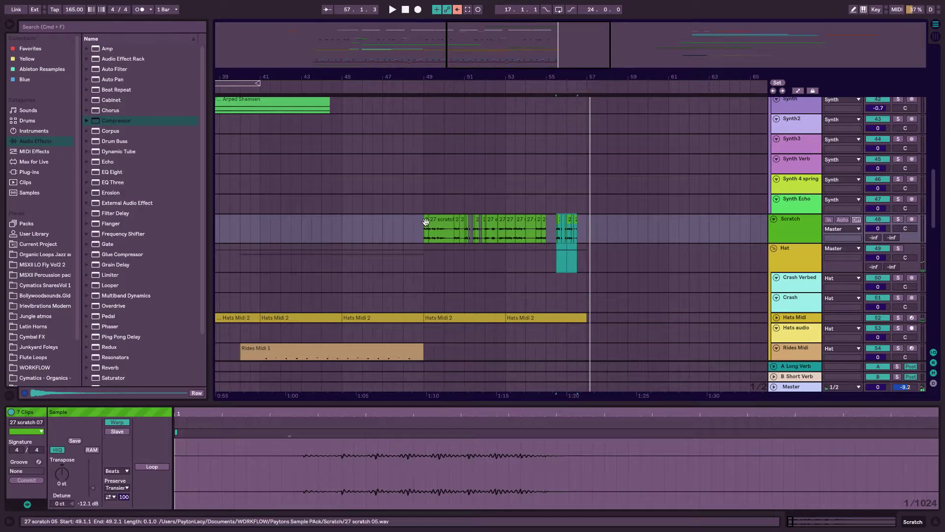
left_click(427, 221)
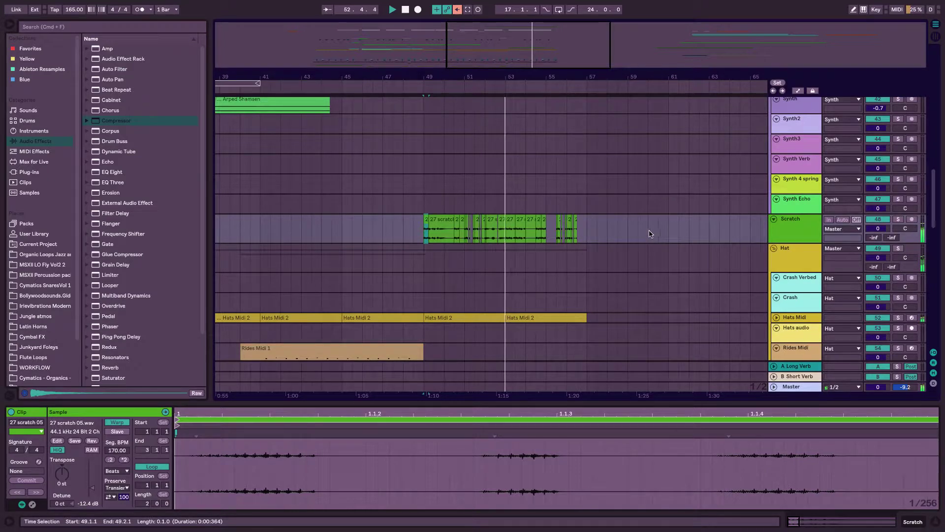
Audition the copied scratch chops from 55.3.1 to 56.3.1, then play the sequence from the 27 scratch 05 slice at 50.4.1
left_click_drag(566, 58, 553, 209)
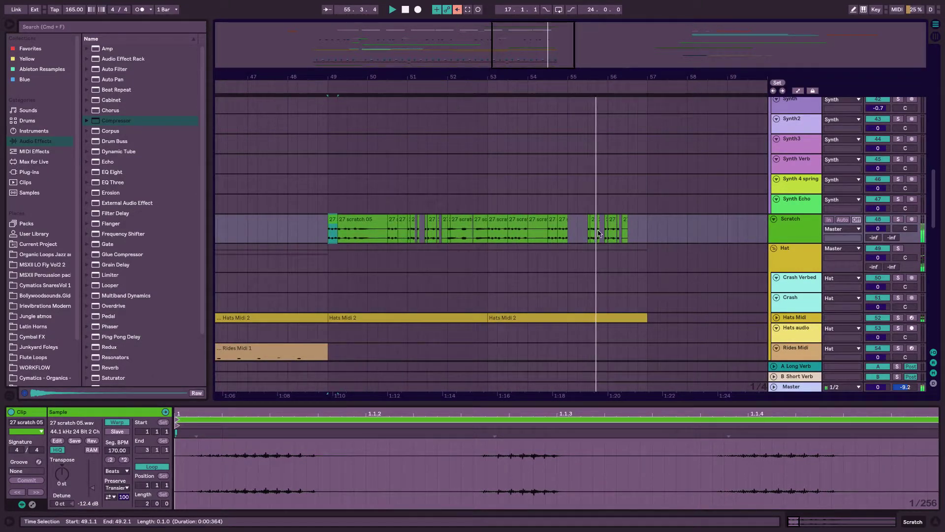
left_click_drag(631, 227, 594, 228)
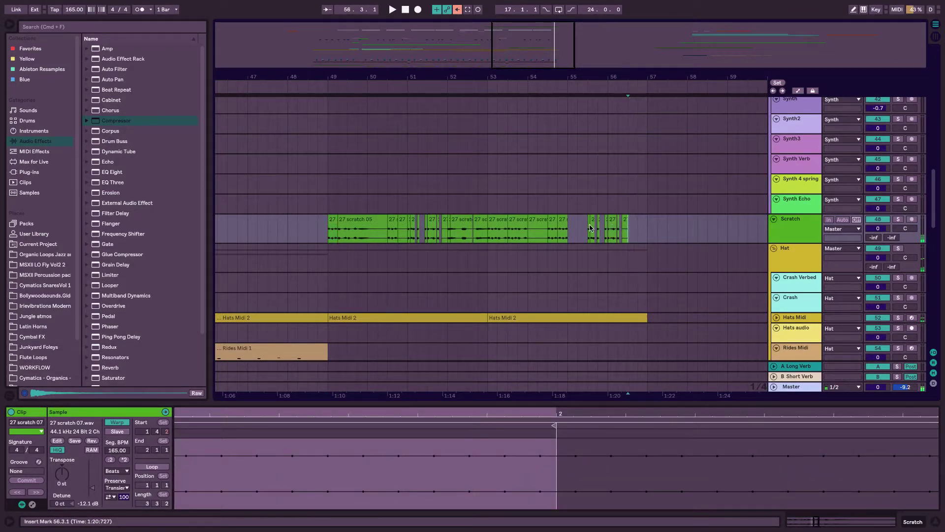
left_click(646, 230)
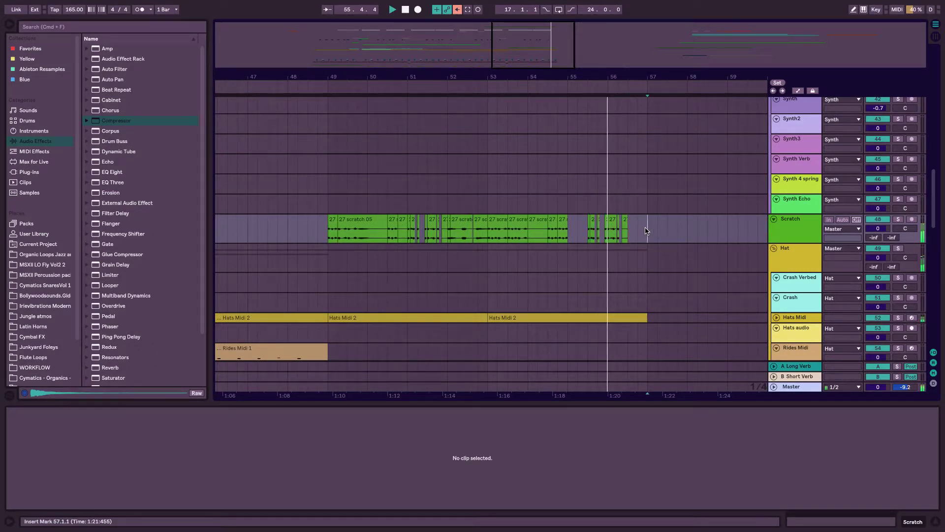
left_click(406, 227)
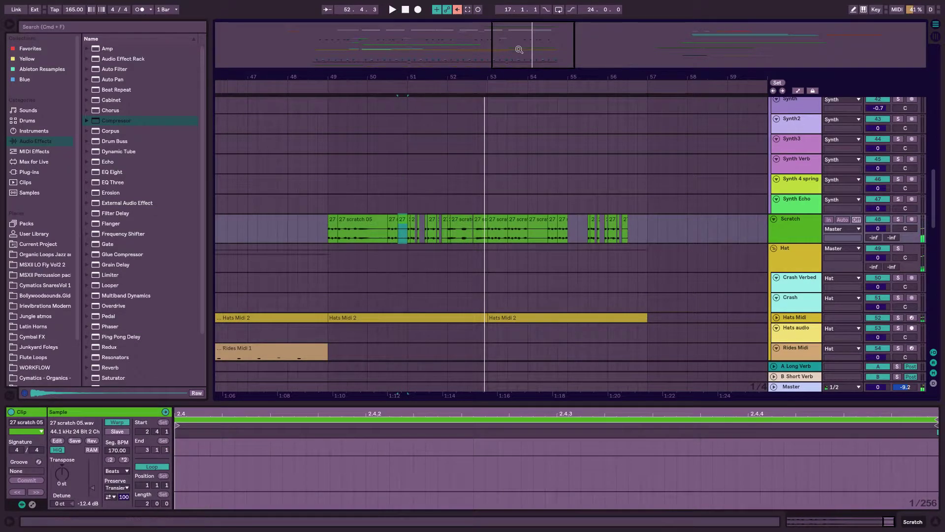
Split 27 scratch 07 just after 52.2.2 and at 52.3.1 to isolate a short slice, and replay the following bars
left_click_drag(518, 49, 511, 223)
left_click(511, 241)
key("super+e")
left_click(519, 241)
key("super+e")
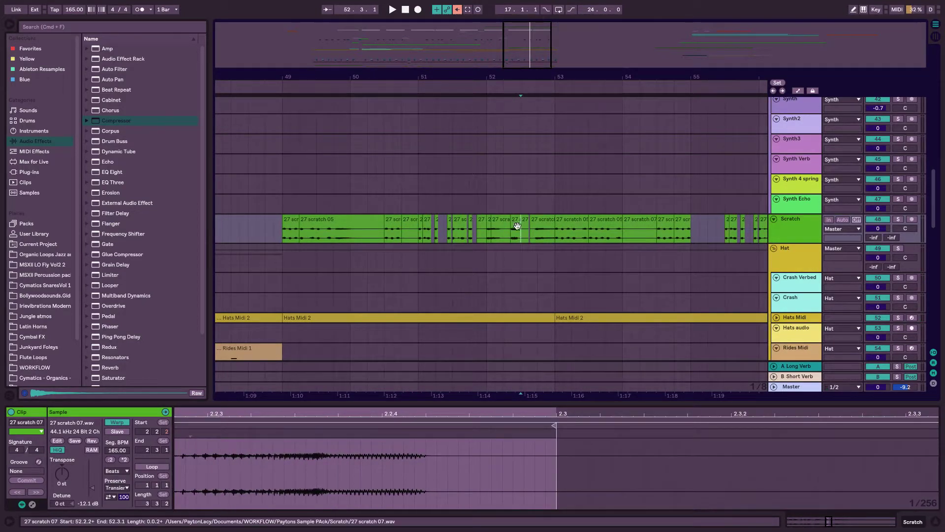
scroll(531, 220, "right", 2)
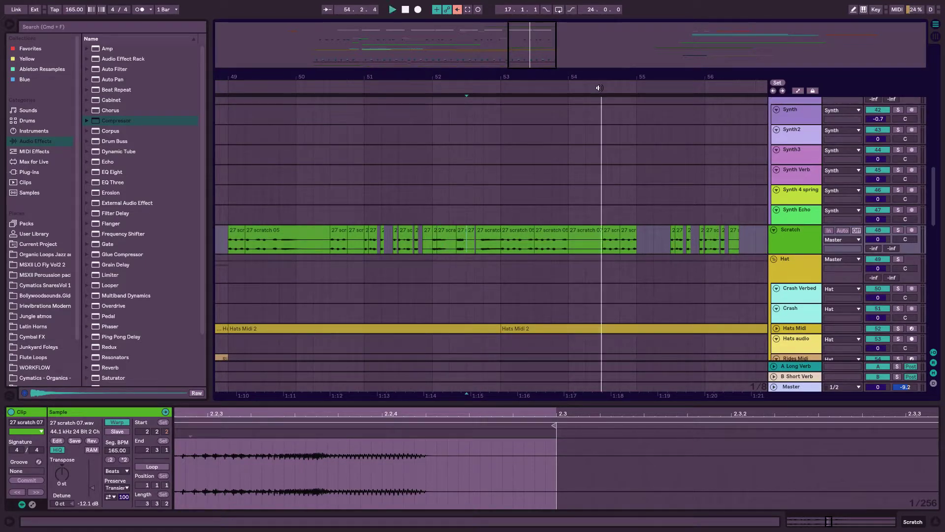
key("space")
left_click(527, 91)
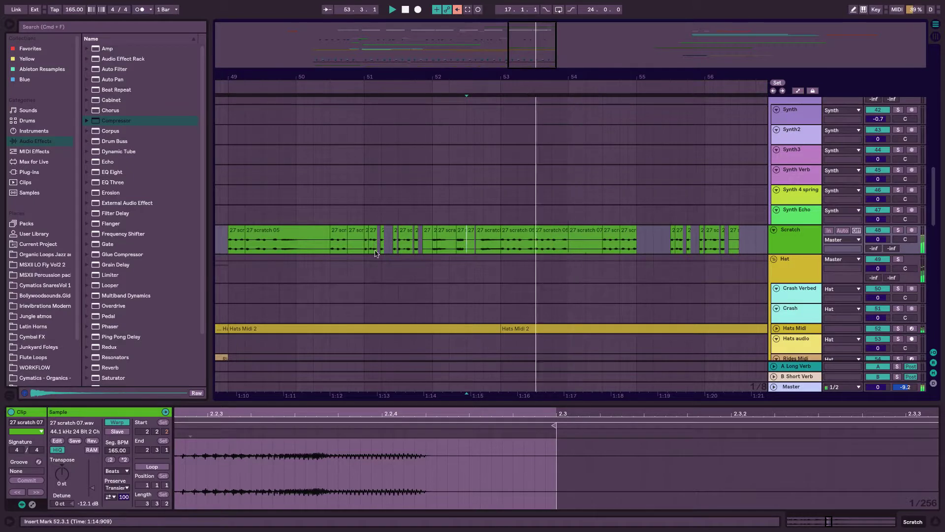
Copy the short 27 scratch 07 slice to just after 54.1.4, replay it, and copy it again to 54.3.1
left_click_drag(462, 237, 589, 239)
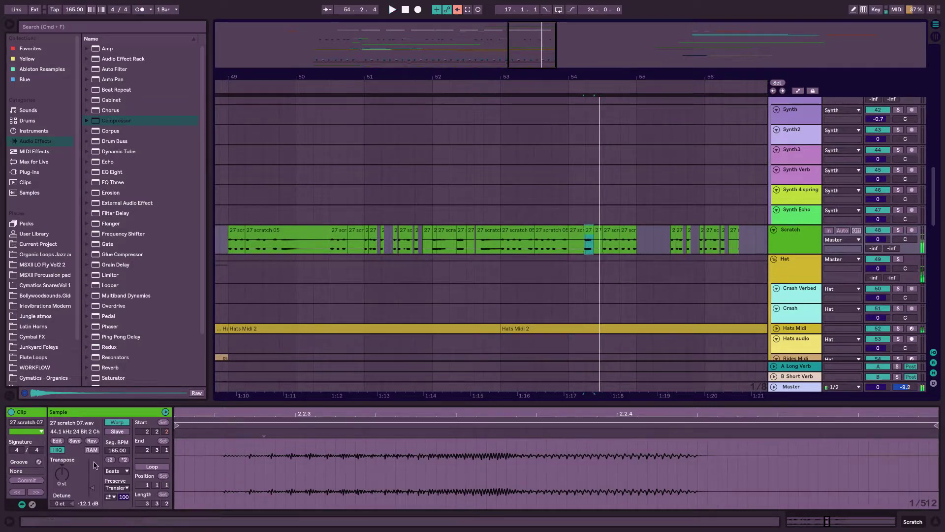
key("space")
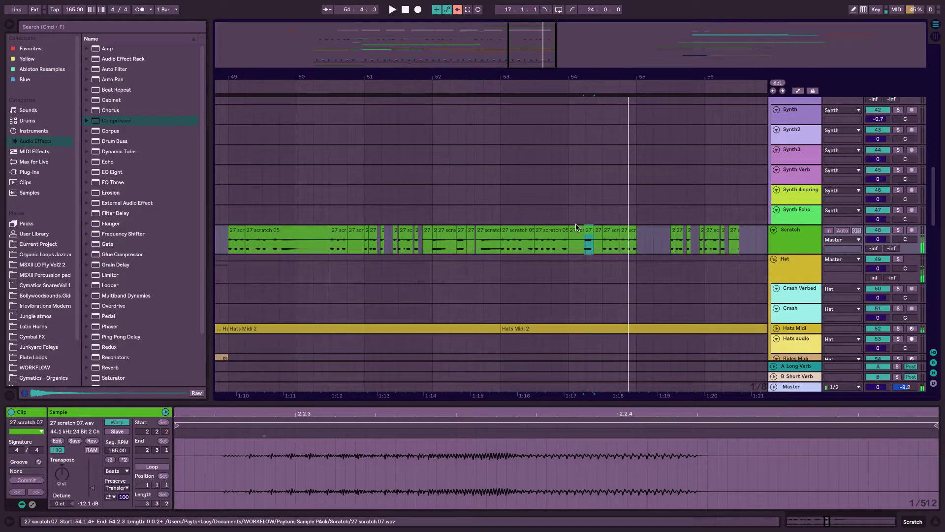
left_click_drag(591, 231, 609, 233)
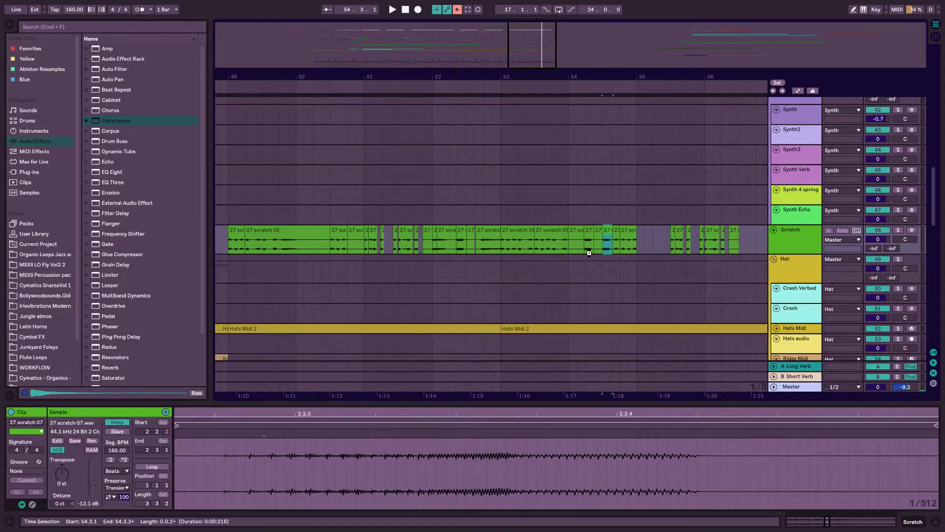
Transpose the 27 scratch 07 slice at 54.3.1 to -2 st at -14.5 dB, set the earlier copy to -13.6 dB, and replay bar 54
left_click_drag(62, 474, 62, 477)
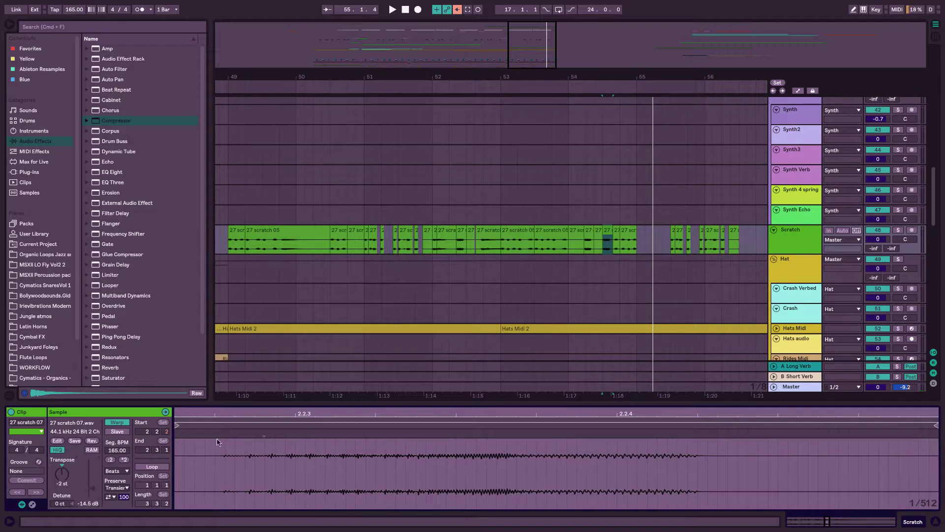
left_click(589, 231)
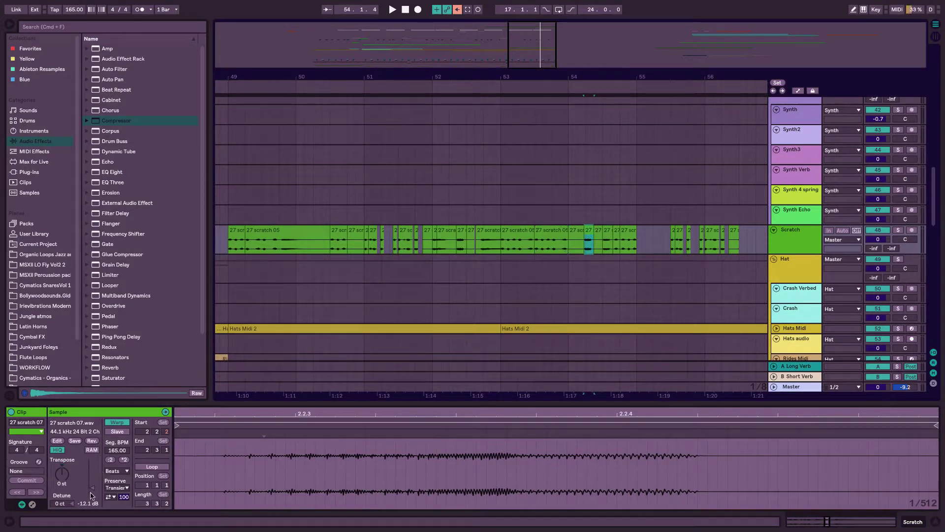
key("space")
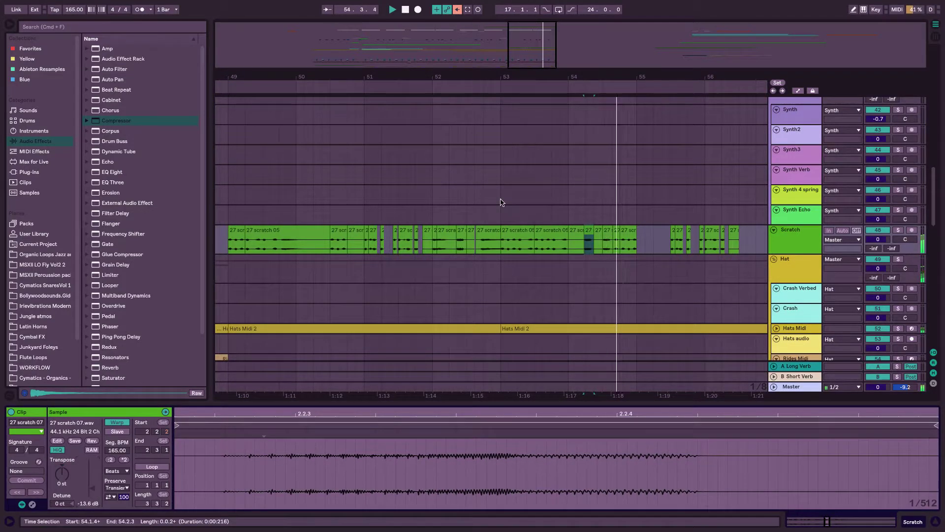
left_click(566, 90)
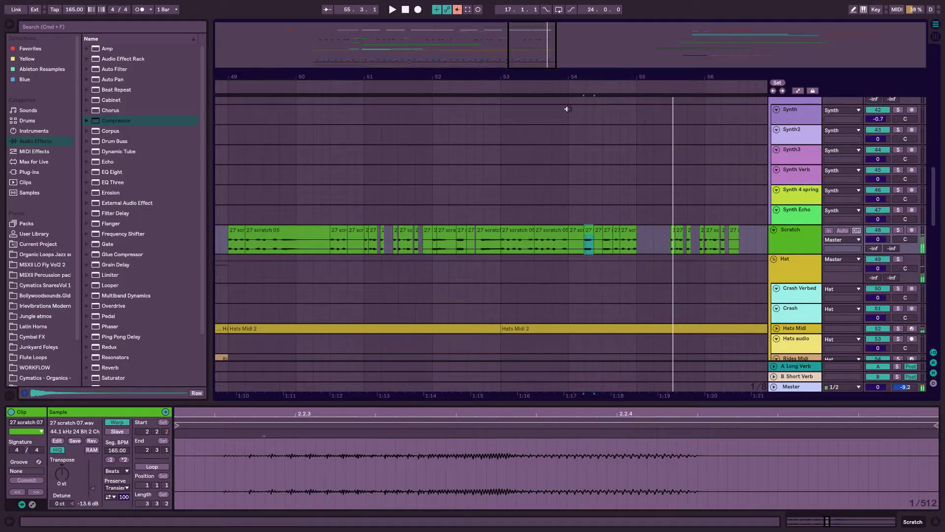
key("space")
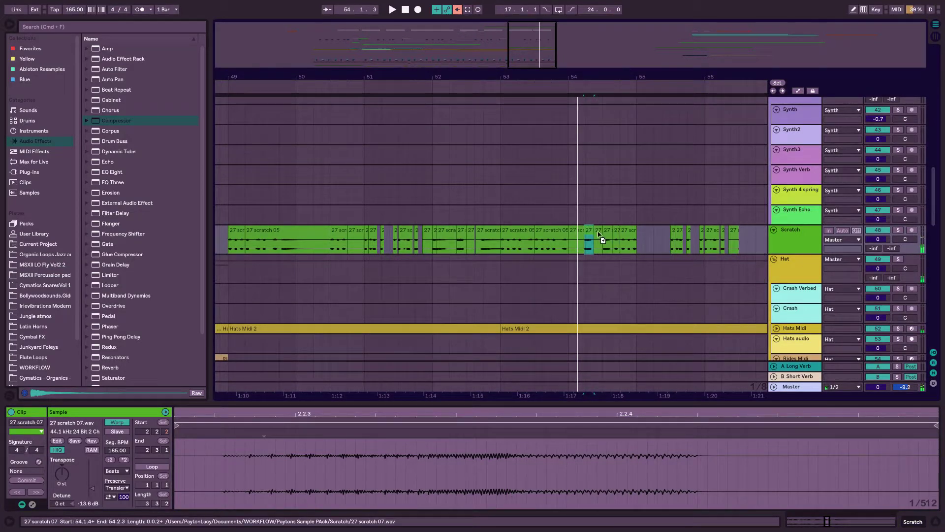
Copy the 27 scratch 07 slice to 54.4.1 and extend the following 27 scratch 05 clip's start back to just after 54.4.2
left_click(628, 232)
left_click(624, 231)
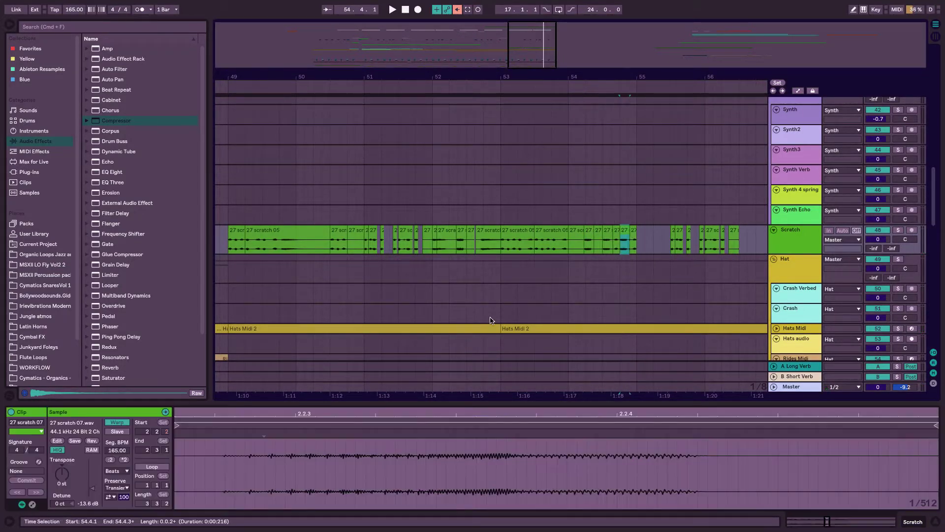
left_click(632, 233)
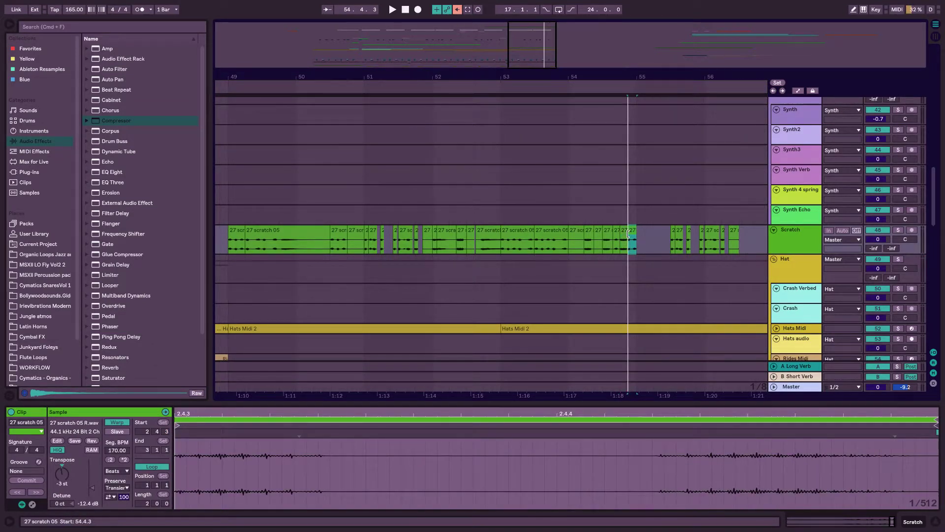
left_click_drag(627, 233, 626, 234)
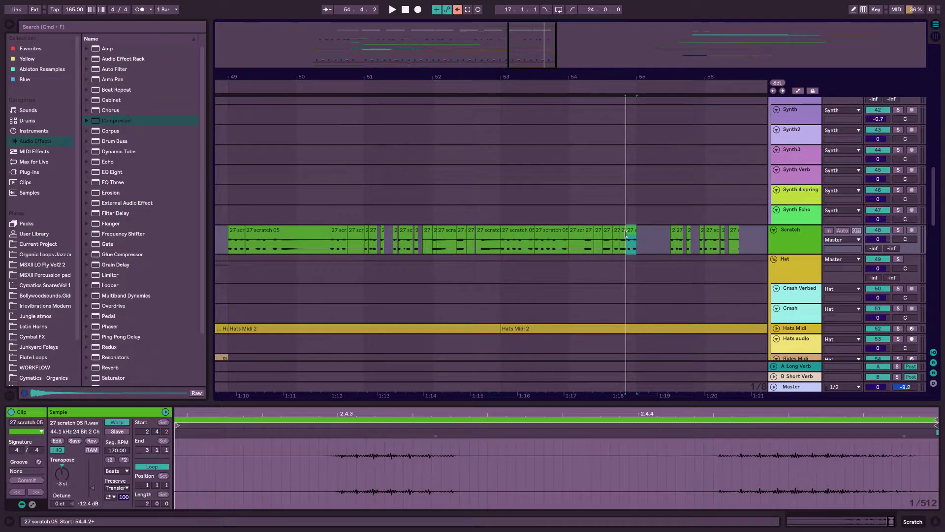
Transpose the 27 scratch 07 slice at 54.4.1 to -6 st and replay from bar 54
left_click(623, 233)
key("space")
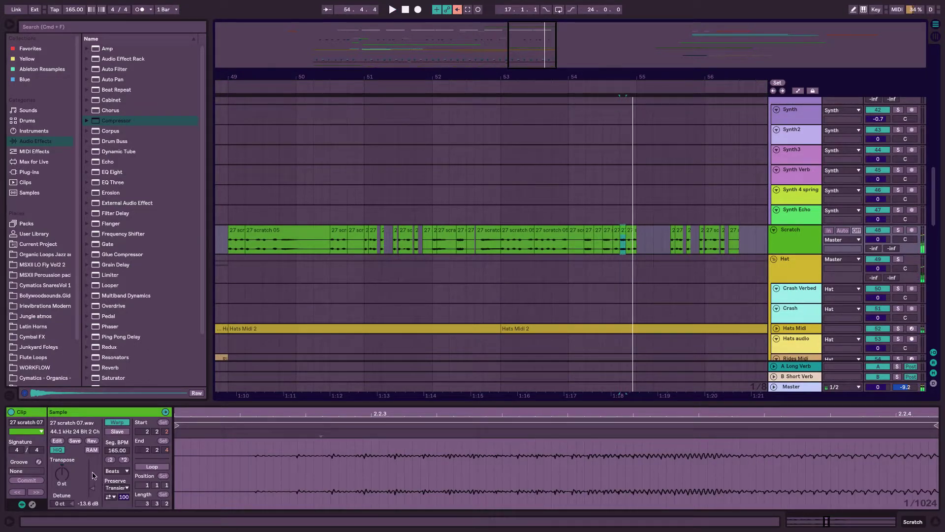
left_click_drag(62, 474, 62, 487)
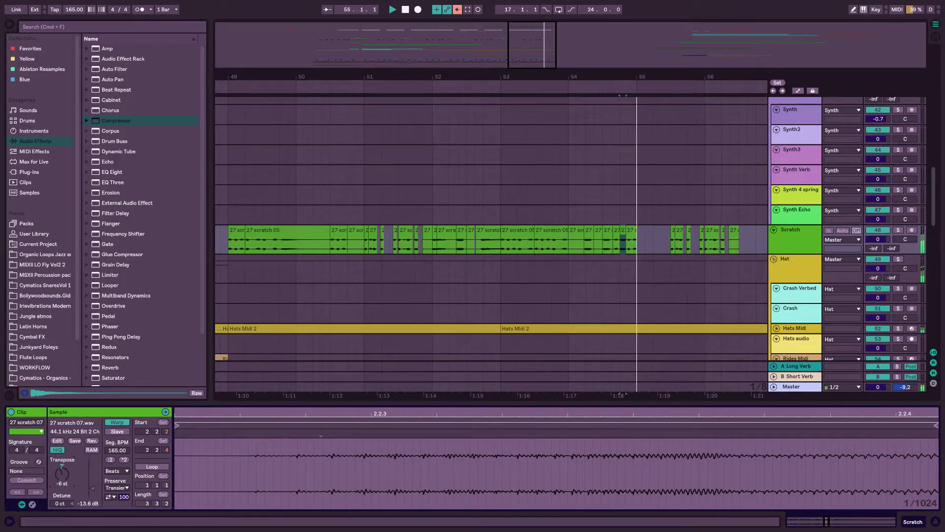
key("space")
left_click(567, 89)
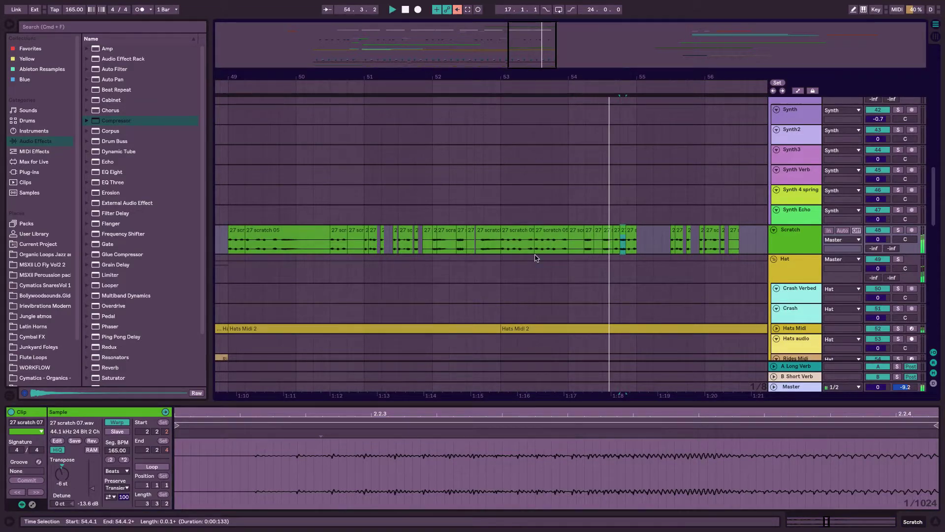
Lower the 27 scratch 07 slice at 54.3.1 to -17.0 dB and the one just after 54.1.4 to -15.3 dB, and replay the ending
scroll(537, 258, "right", 3)
scroll(536, 258, "up", 1)
left_click(558, 268)
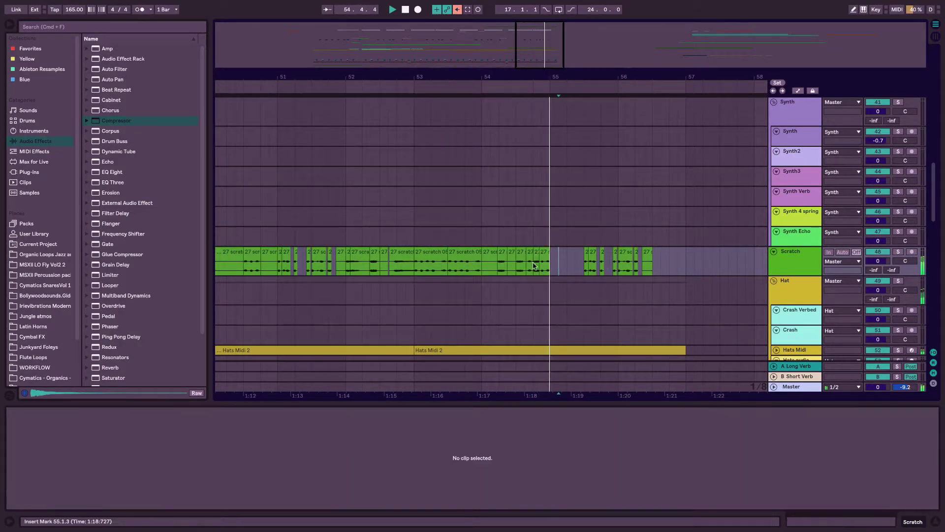
left_click(520, 260)
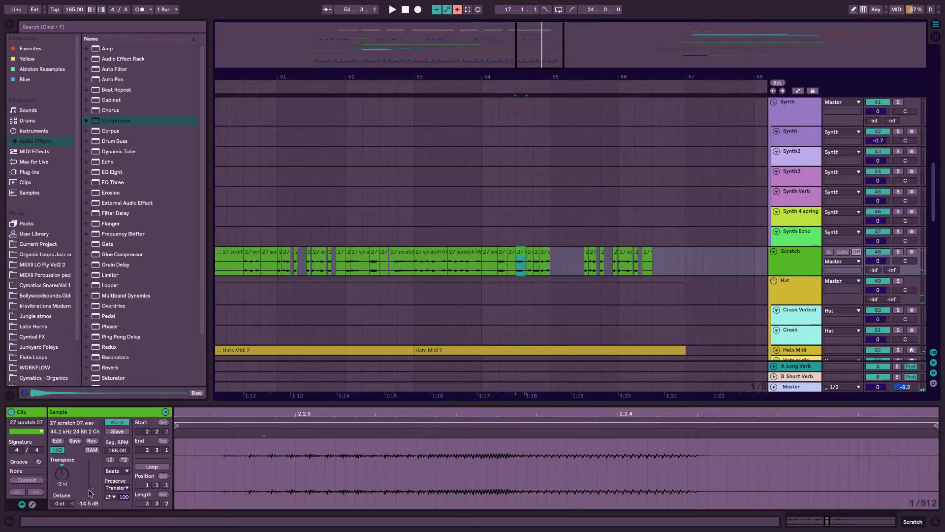
left_click_drag(91, 493, 90, 497)
left_click(502, 257)
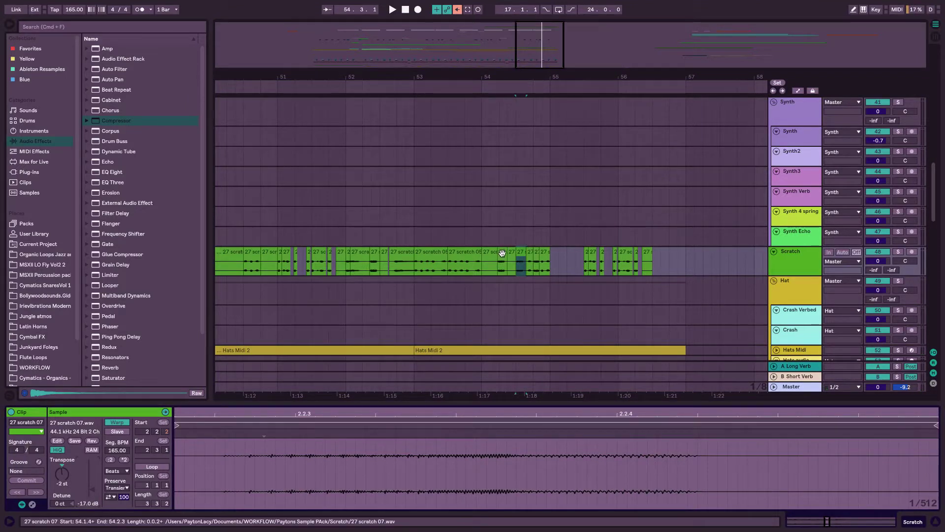
left_click_drag(91, 487, 91, 492)
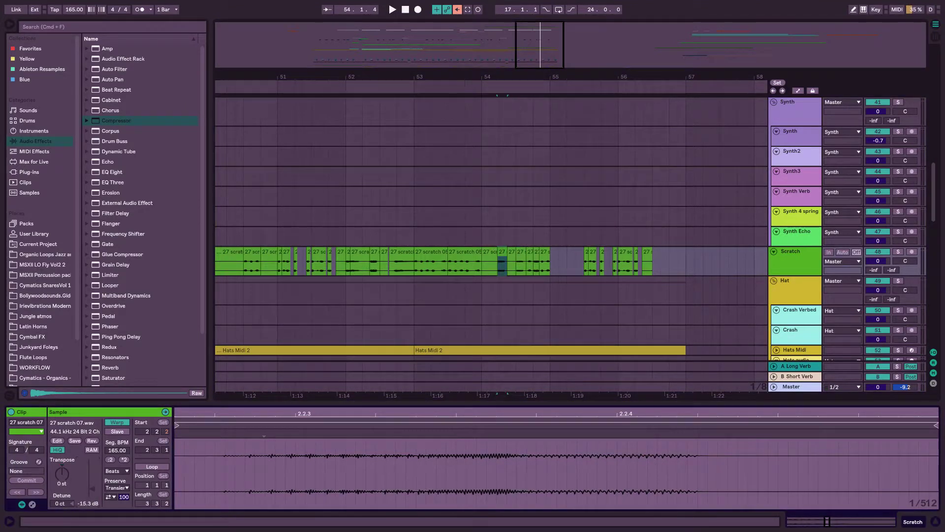
key("space")
left_click(556, 253)
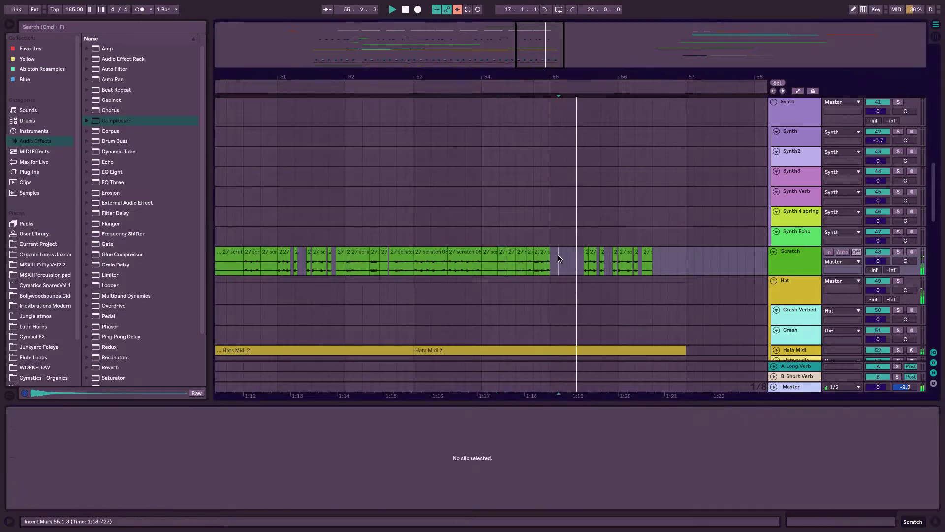
scroll(558, 256, "down", 2)
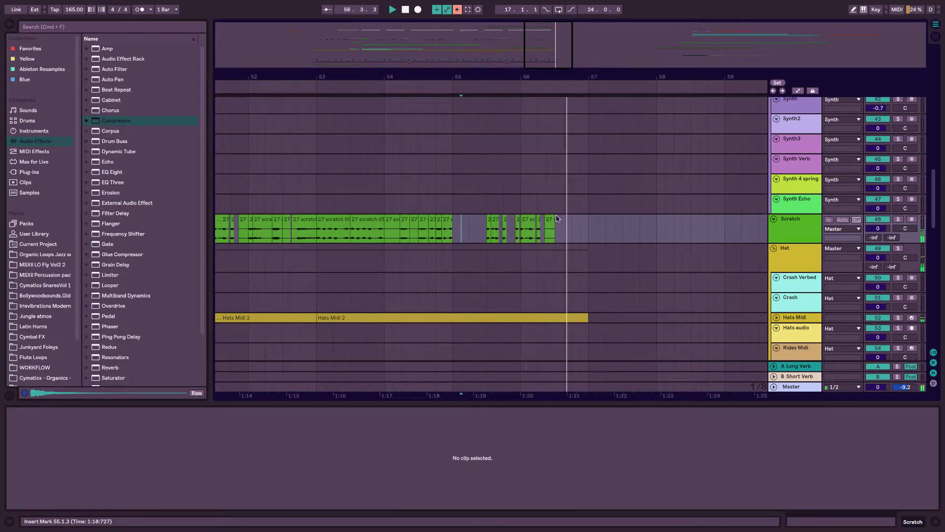
Solo the Atmosphere track and audition the Icarus Pad clip from bar 79
left_click_drag(538, 43, 508, 28)
scroll(400, 169, "left", 5)
scroll(406, 139, "up", 1)
scroll(407, 139, "up", 4)
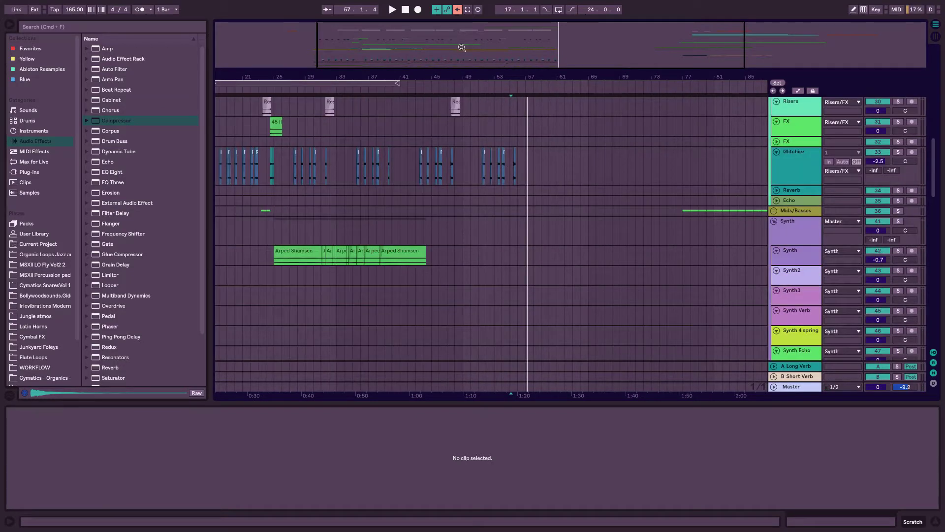
scroll(407, 139, "down", 2)
scroll(532, 148, "up", 4)
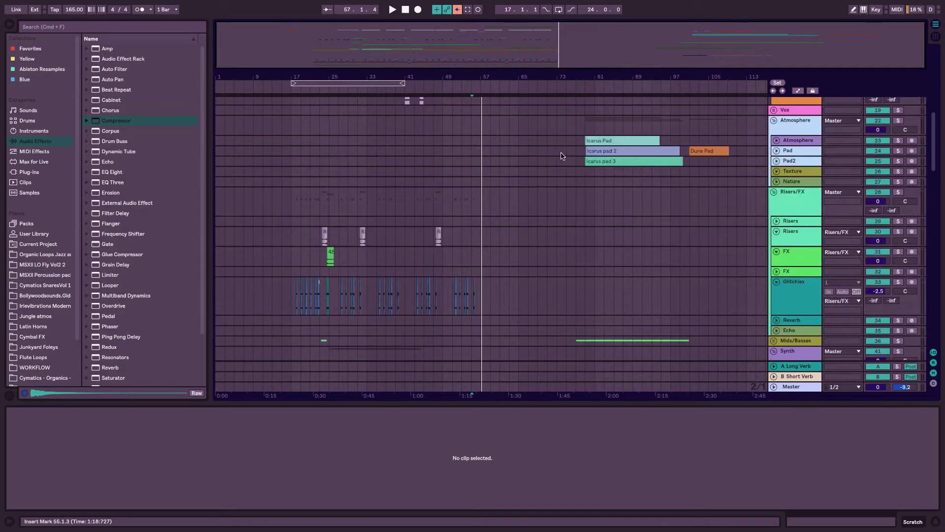
left_click(617, 141)
left_click(892, 140)
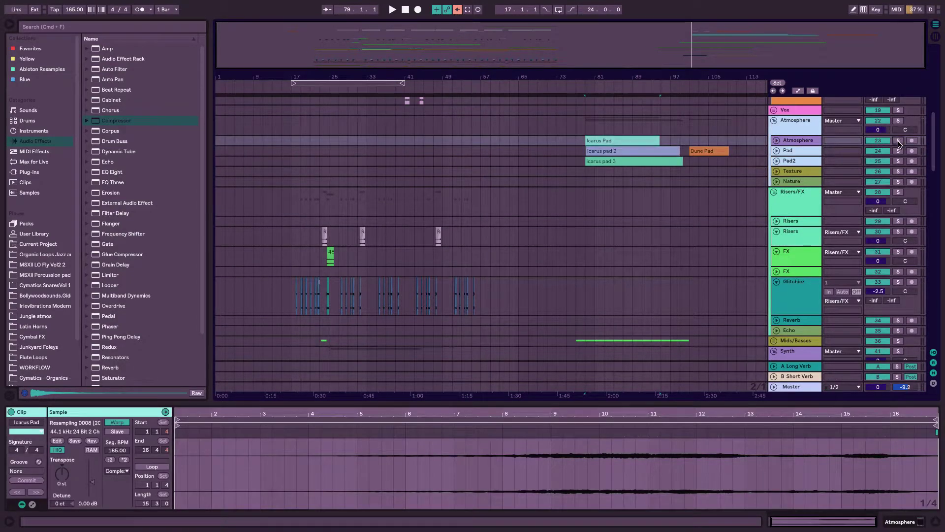
left_click(898, 141)
key("space")
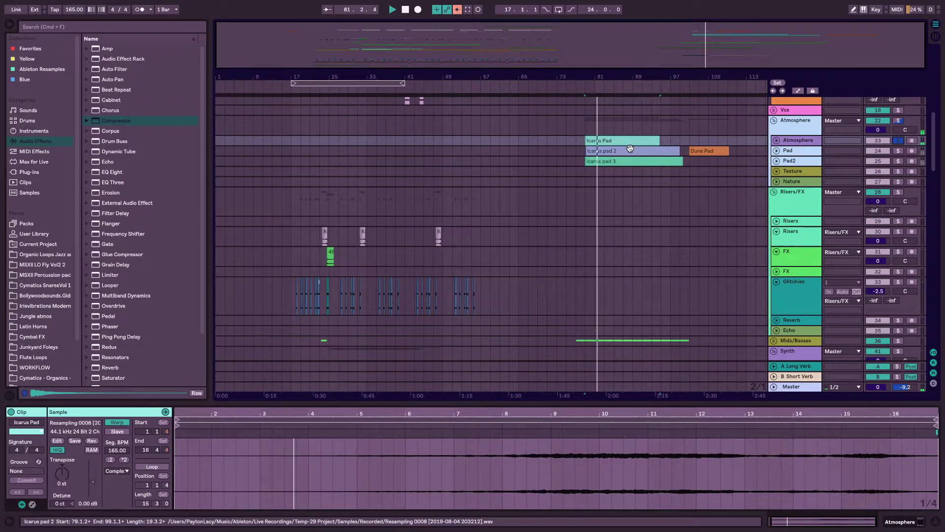
scroll(630, 147, "up", 5)
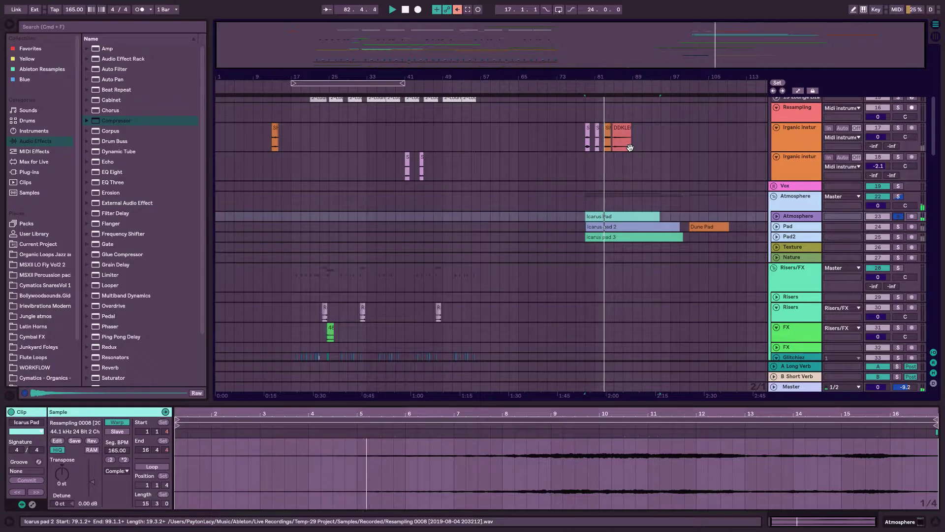
scroll(627, 177, "down", 4)
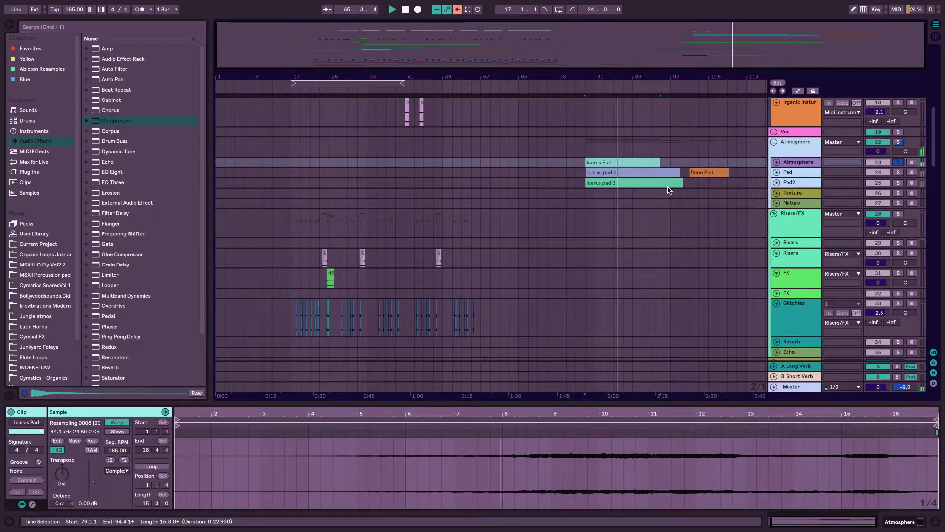
Solo the Pad track and then Pad2 to audition Icarus pad 2 and Icarus pad 3 from bar 79
left_click(637, 176)
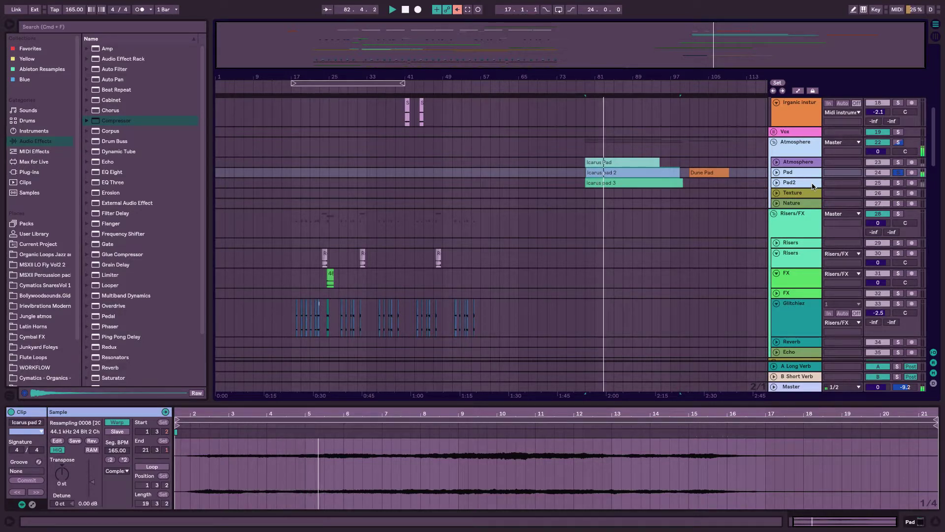
left_click(897, 183)
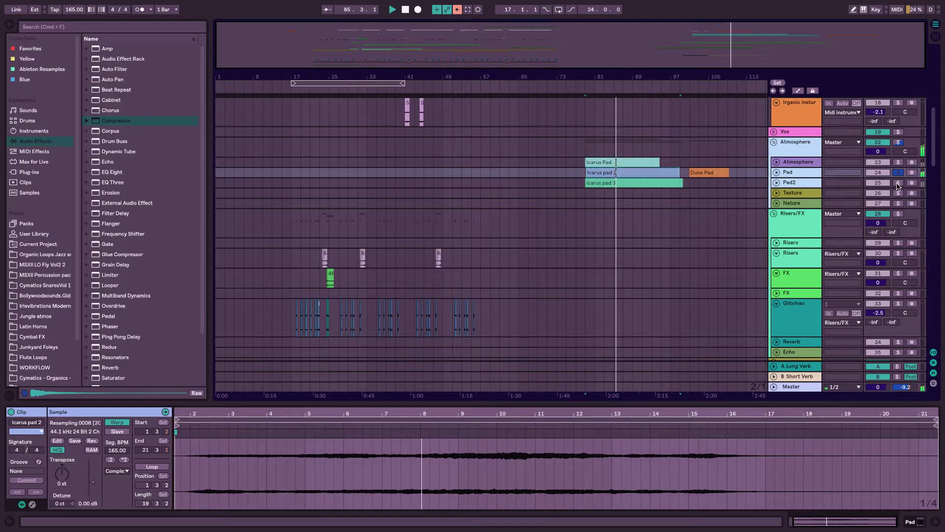
key("space")
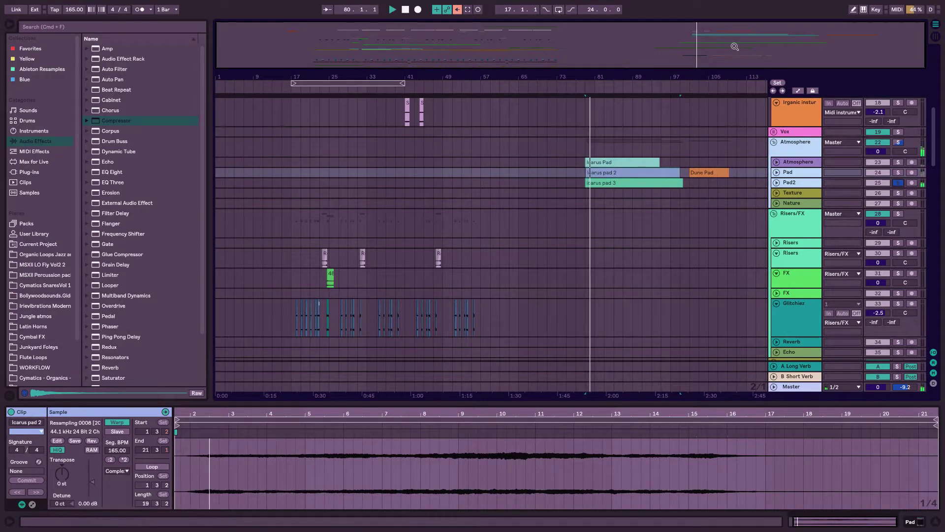
scroll(652, 118, "down", 1)
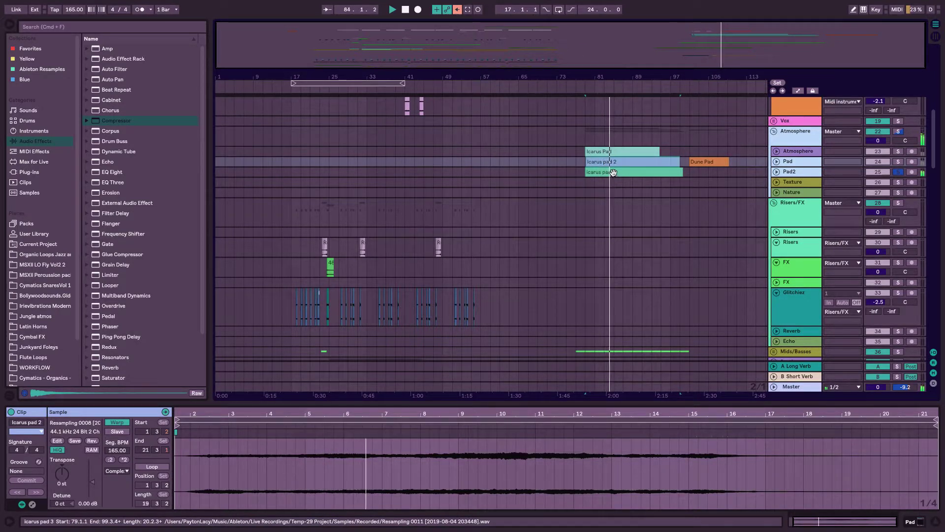
Move the Icarus pad 2 clip to bar 1 on the Pad track and play it from there
left_click_drag(613, 162, 236, 159)
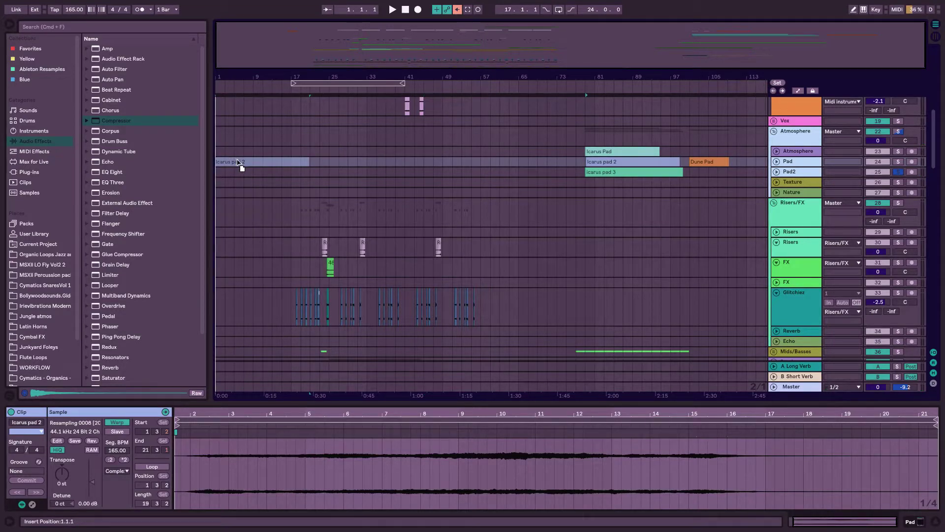
scroll(273, 165, "up", 2)
key("space")
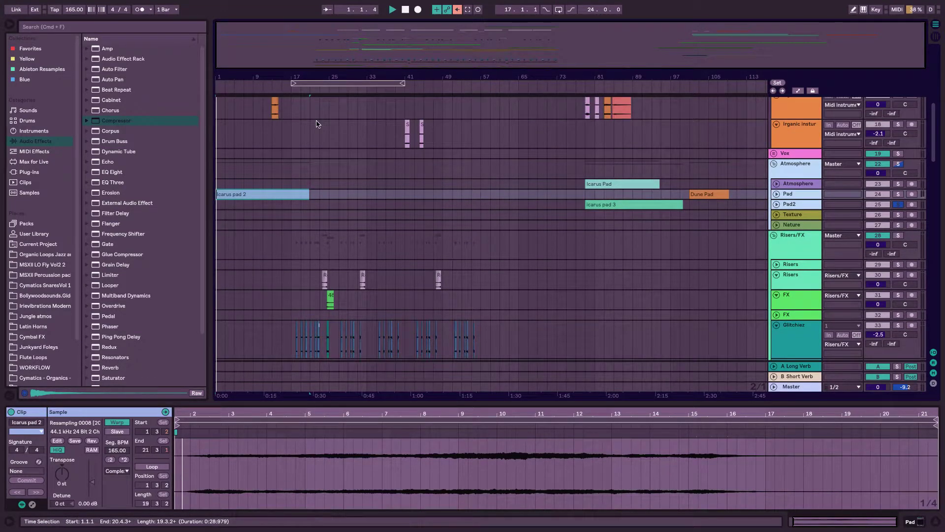
Remove the short clip near bar 13 from the upper Irganic instur track
scroll(296, 123, "up", 4)
left_click_drag(274, 189, 555, 196)
key("super+x")
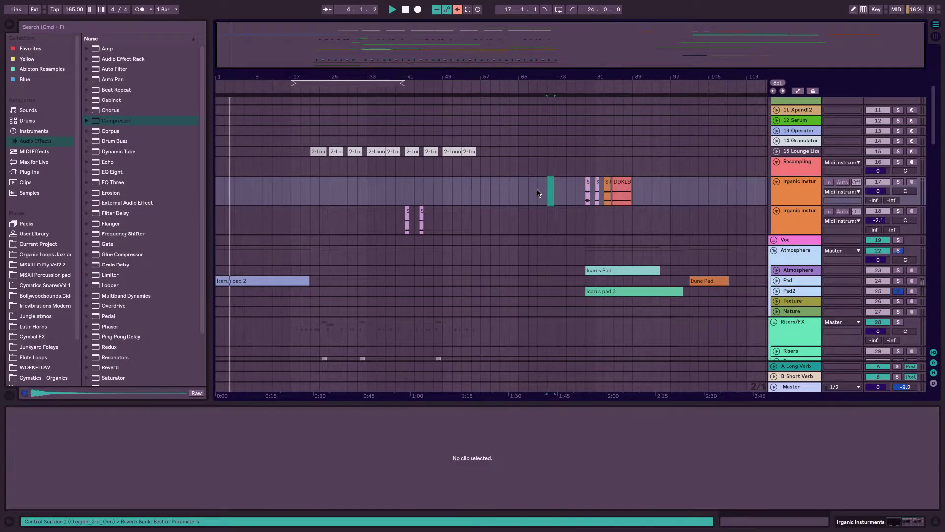
Turn off the solos and play the full arrangement from around bar 4
left_click(365, 195)
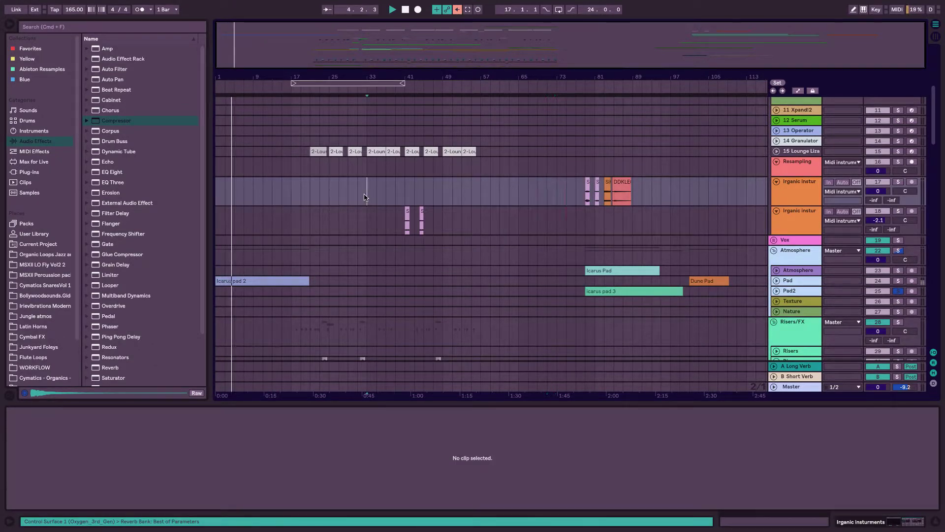
left_click(899, 183)
key("space")
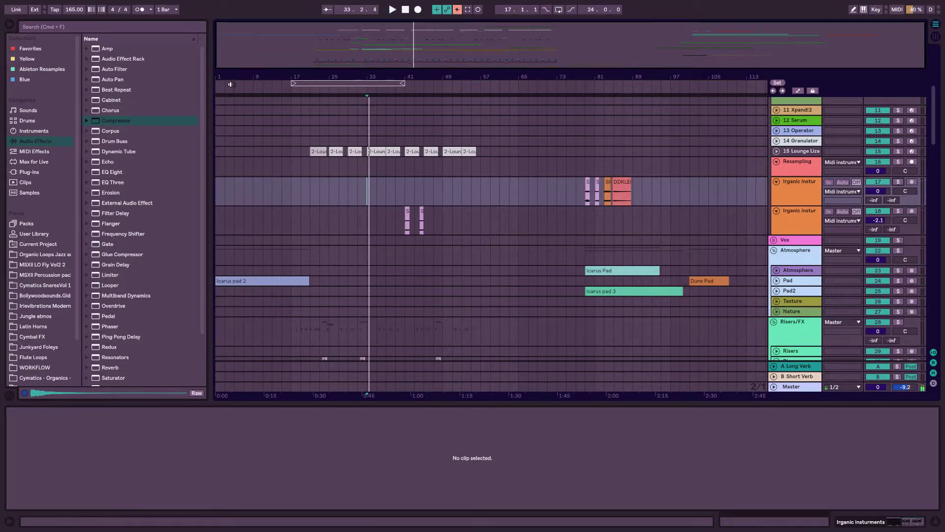
left_click(231, 84)
key("plus")
key("plus")
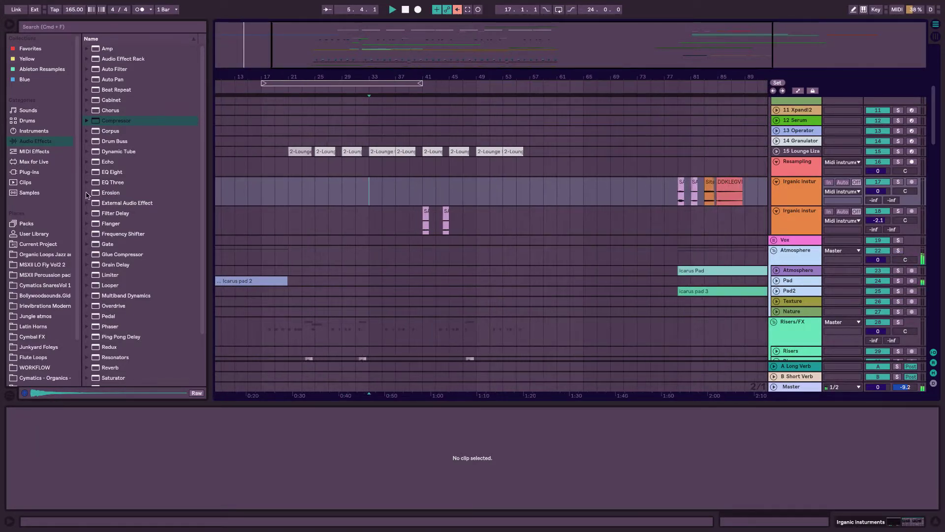
Open the personal sample pack folder in the browser and collapse its Misc & Foleys folder
scroll(39, 354, "down", 3)
left_click(39, 350)
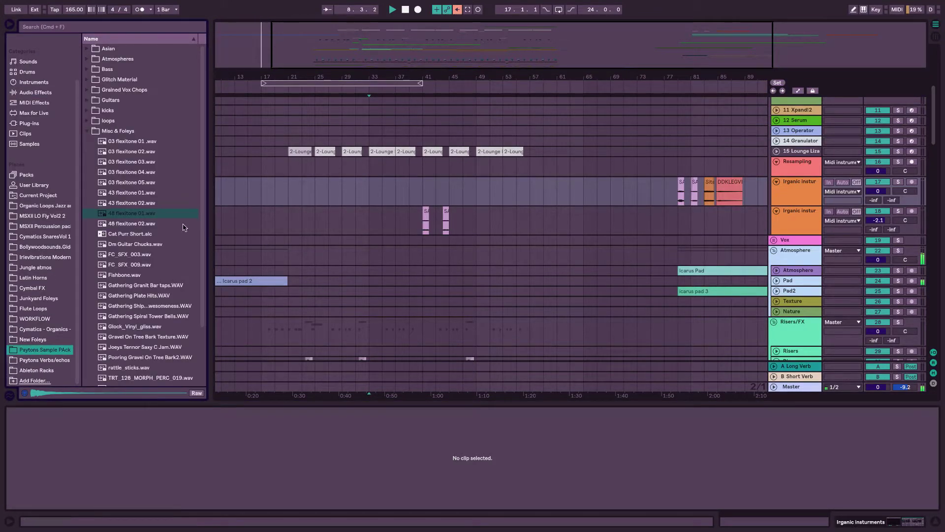
left_click(87, 131)
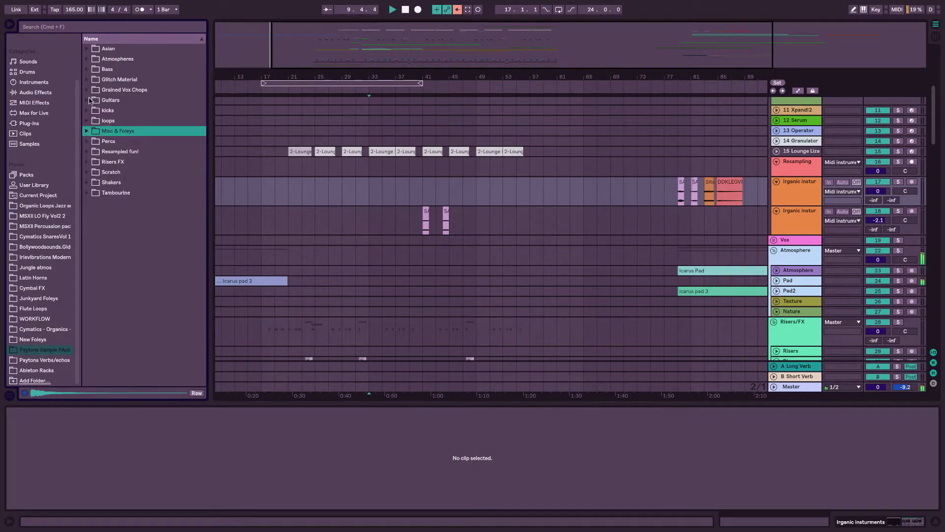
Audition the FC_Guzheng samples 001 to 005 in the sample pack's Asian folder
left_click(87, 59)
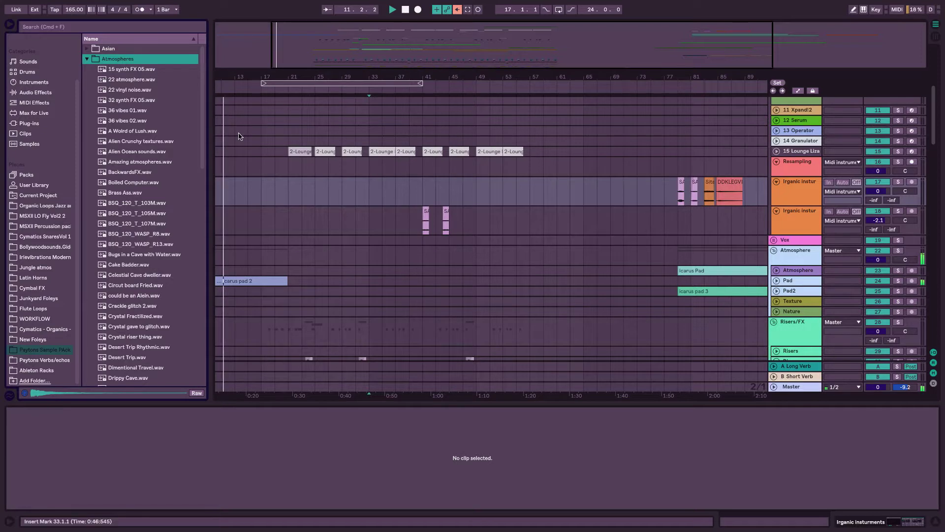
left_click(87, 49)
left_click(120, 59)
left_click(119, 69)
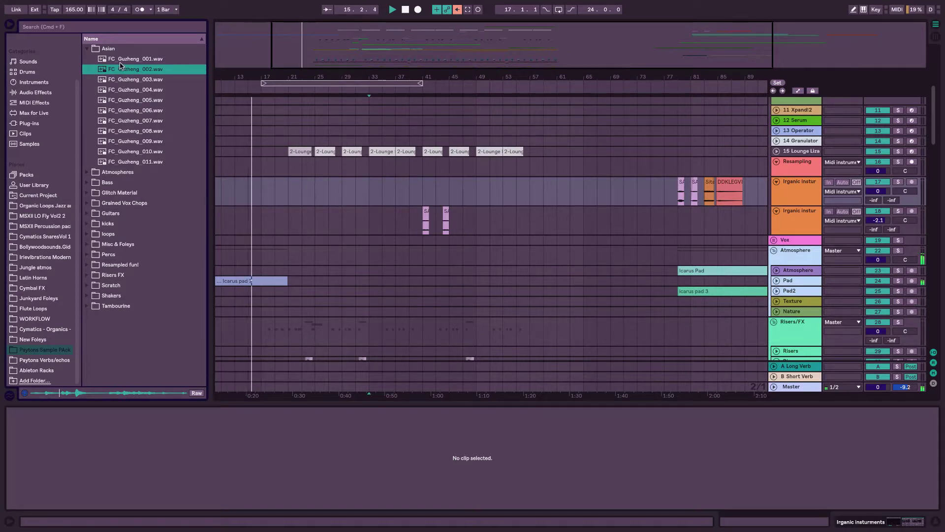
left_click(125, 79)
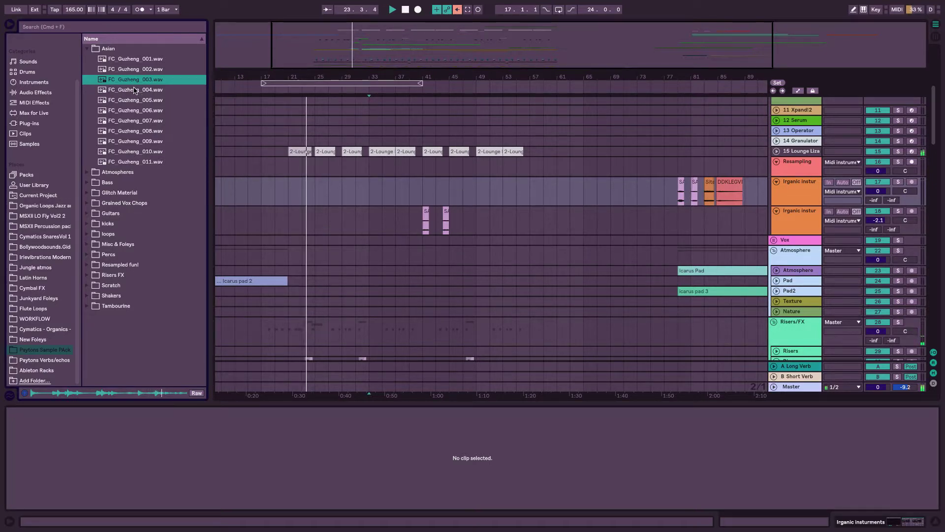
left_click(135, 91)
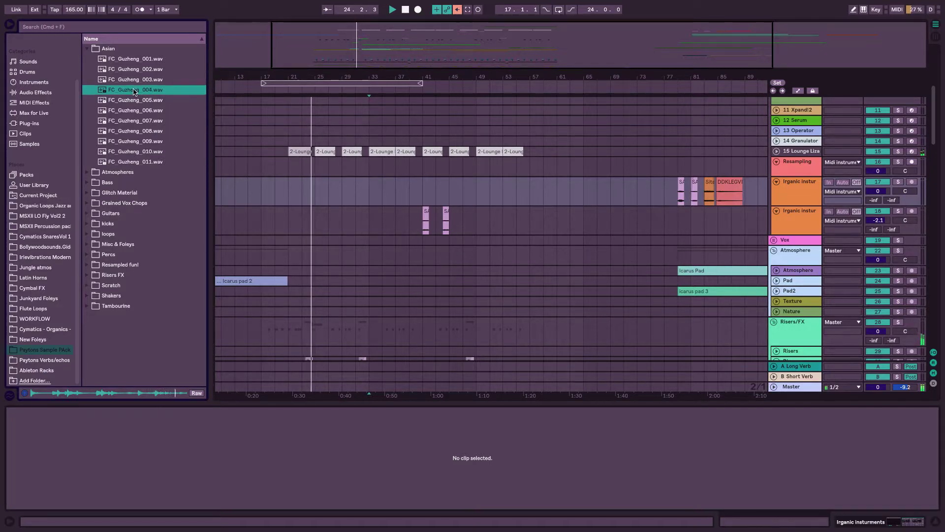
left_click(133, 102)
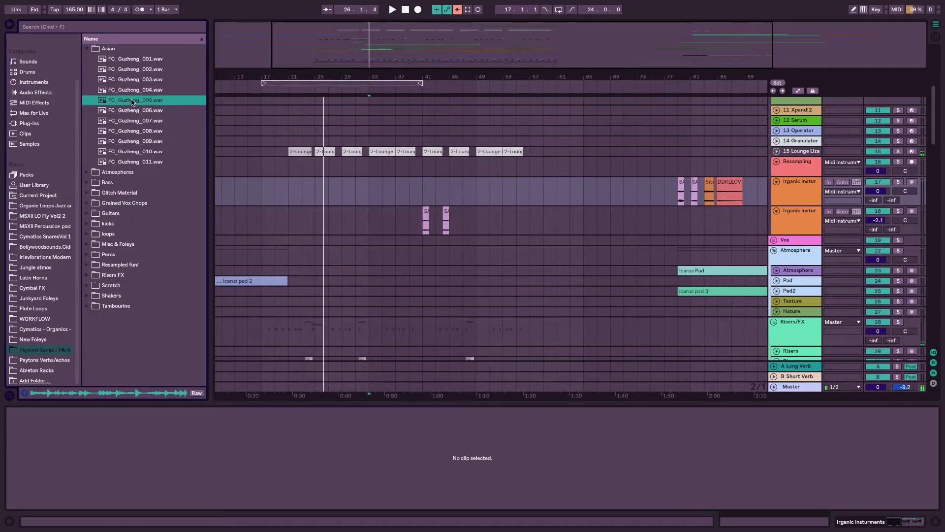
left_click(132, 89)
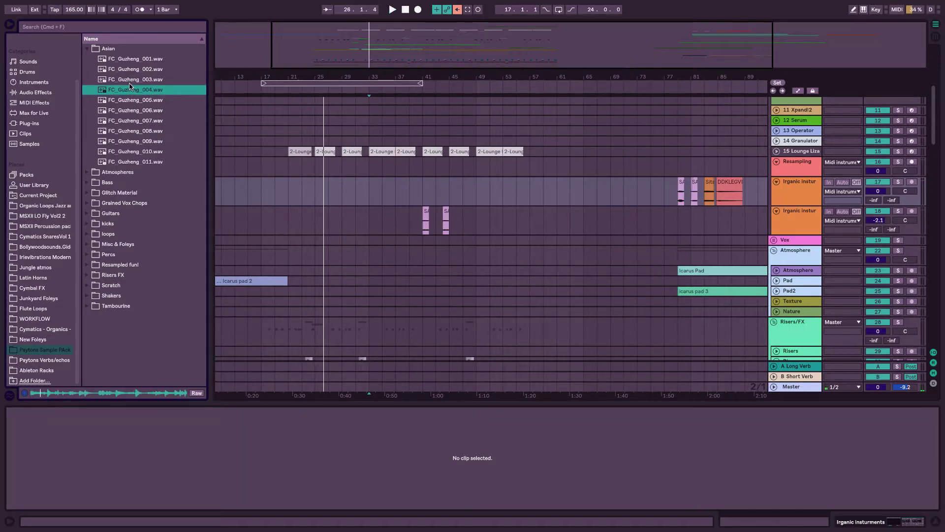
Place FC_Guzheng_004.wav at bar 17 on the upper Irganic instur track and lower its clip gain to -11 dB
left_click_drag(131, 95, 268, 185)
scroll(268, 185, "down", 2)
scroll(267, 185, "left", 2)
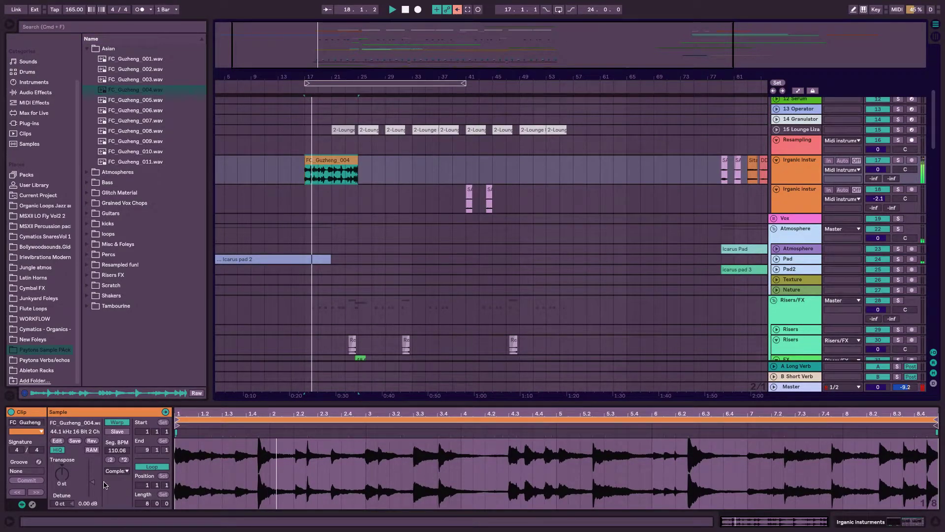
left_click_drag(90, 482, 89, 492)
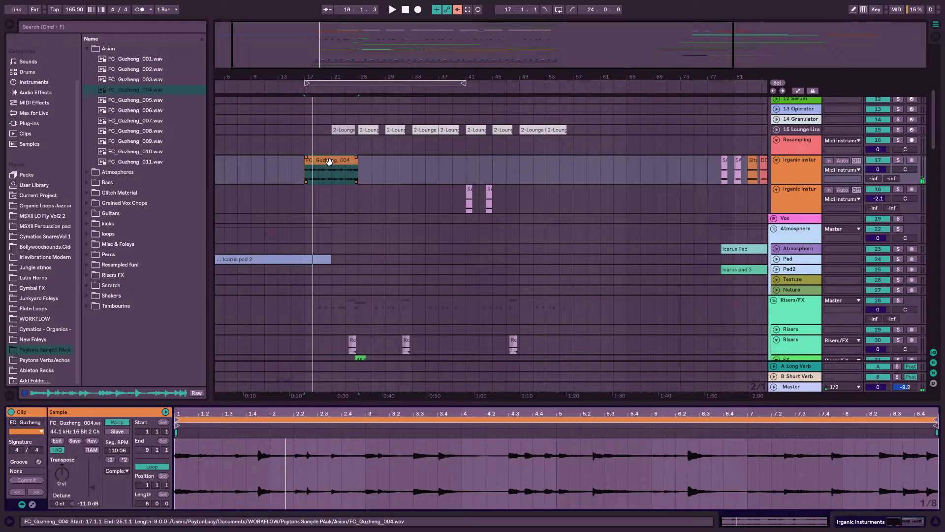
Insert an audio track below the upper Irganic instur track, move the guzheng clip onto it at bar 17 and set its gain to -16.4 dB
right_click(787, 177)
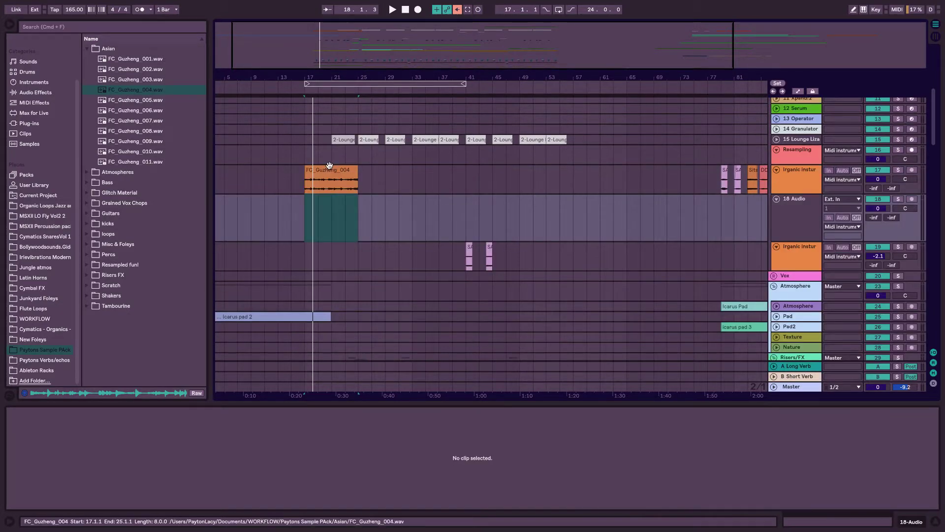
left_click_drag(325, 169, 323, 213)
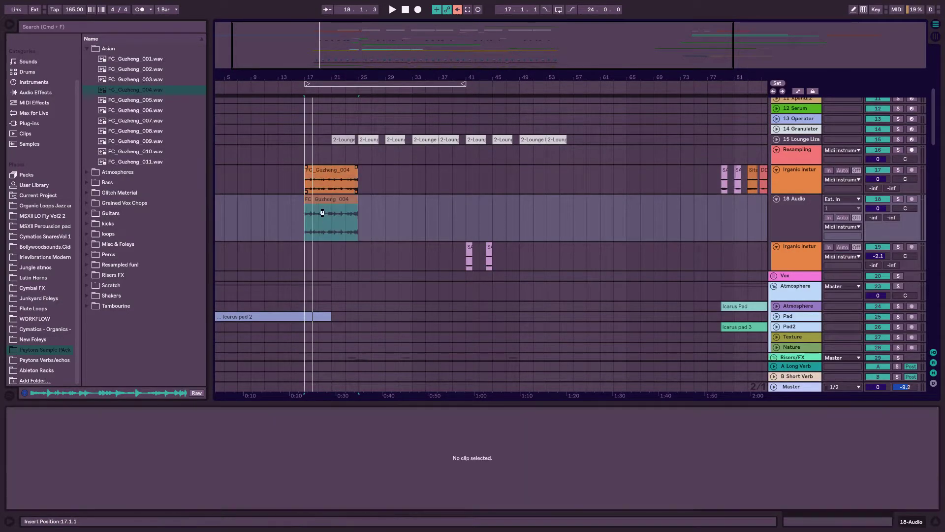
left_click_drag(309, 264, 300, 269)
Play the guzheng clip in the arrangement and replay the lead-in from around bar 12
key("space")
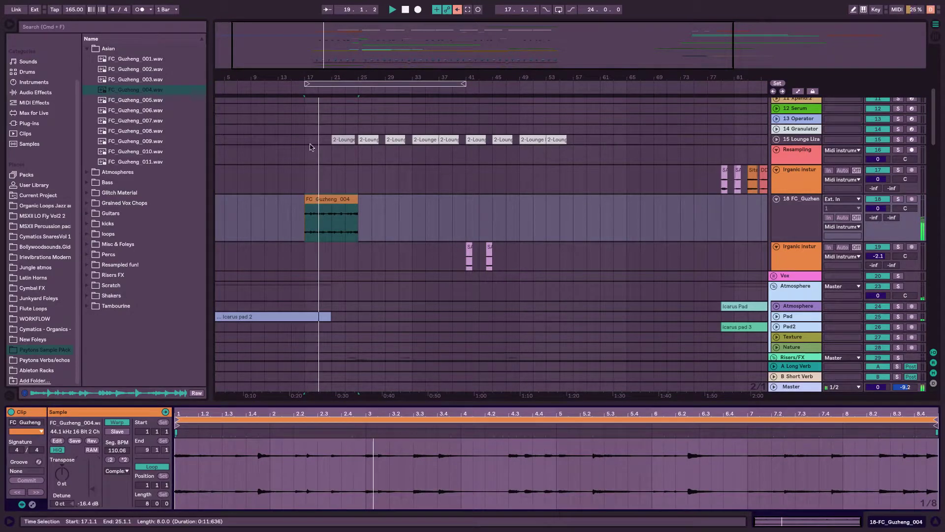
left_click_drag(341, 30, 343, 55)
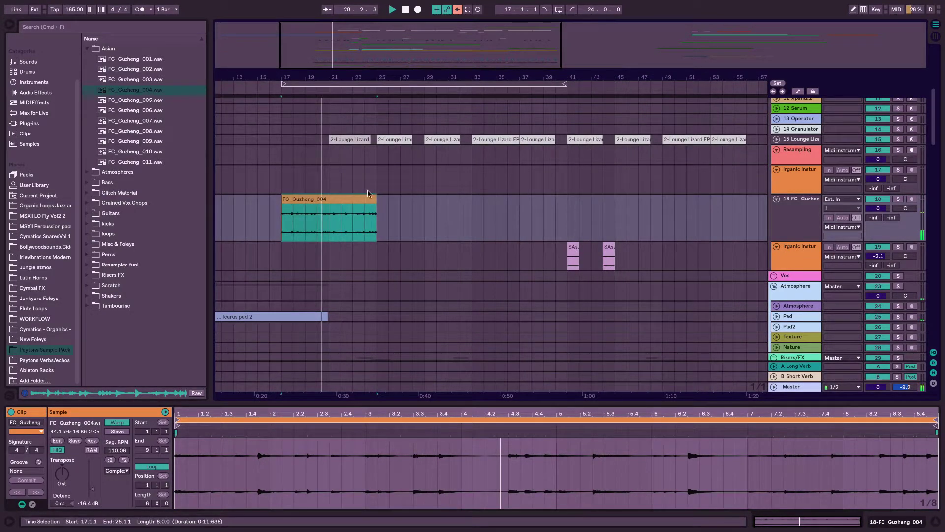
left_click(389, 205)
scroll(392, 205, "down", 2)
scroll(393, 205, "left", 3)
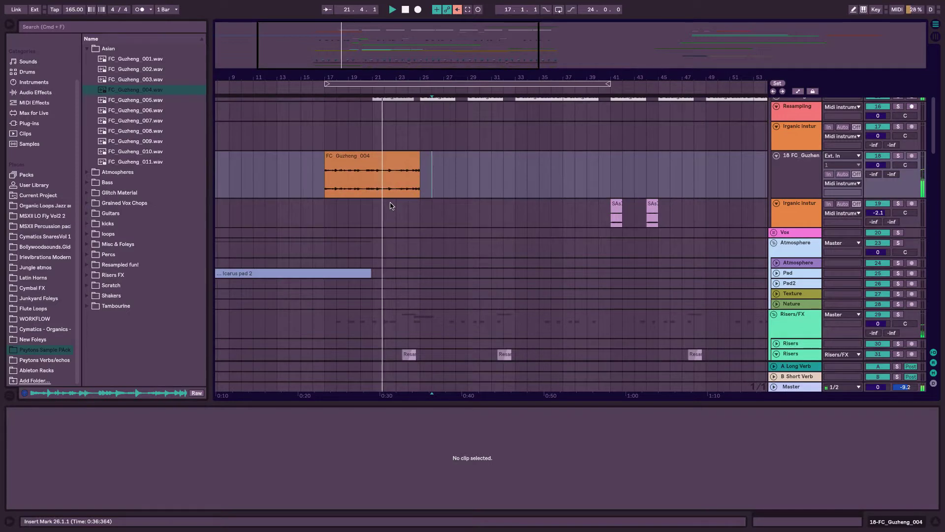
mouse_move(384, 55)
left_mouse_down()
mouse_move(386, 70)
mouse_move(386, 53)
left_mouse_up()
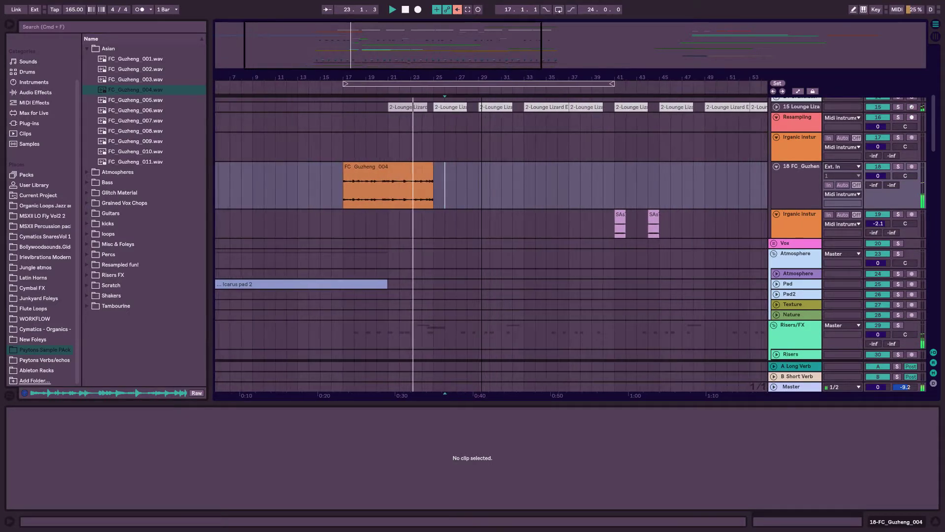
left_click(287, 88)
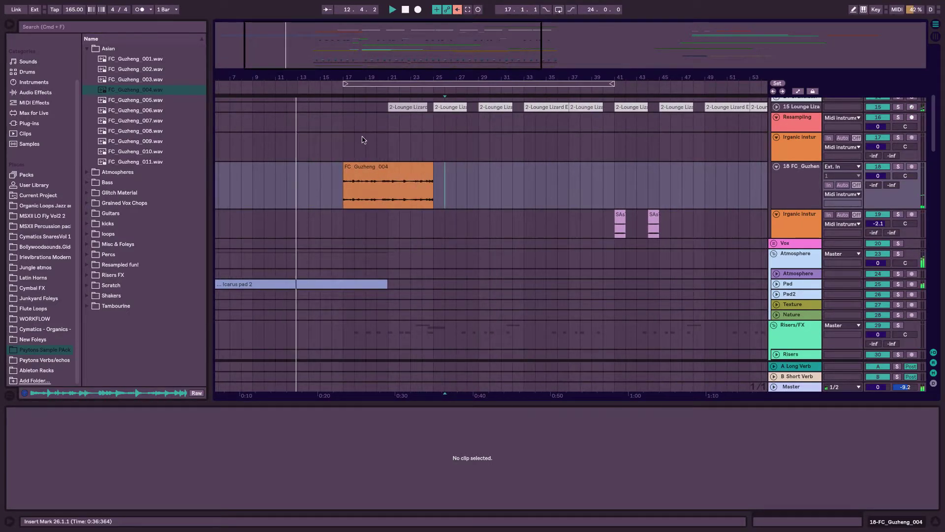
Enlarge the Pad track and move the FC_Guzheng_004 clip one bar earlier to bar 16, playing the result
scroll(363, 140, "left", 2)
scroll(362, 140, "down", 1)
scroll(770, 234, "down", 1)
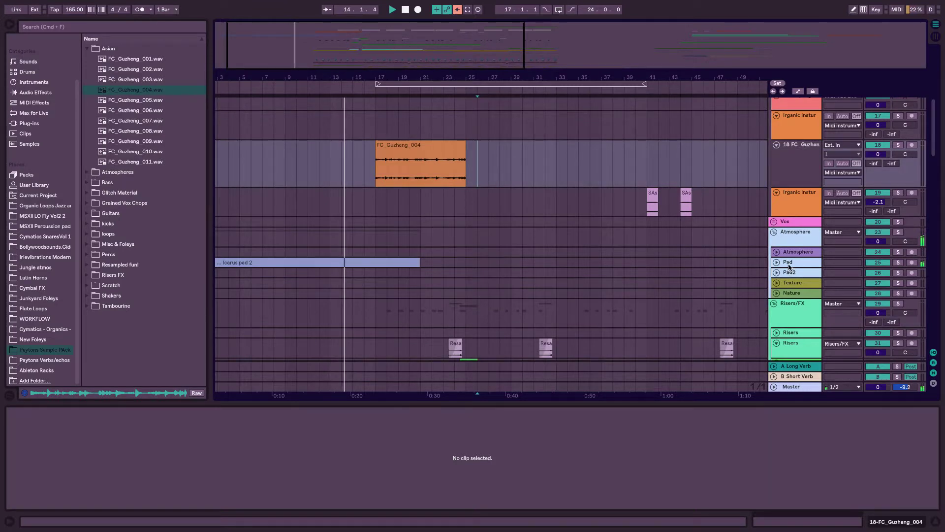
left_click_drag(789, 267, 787, 314)
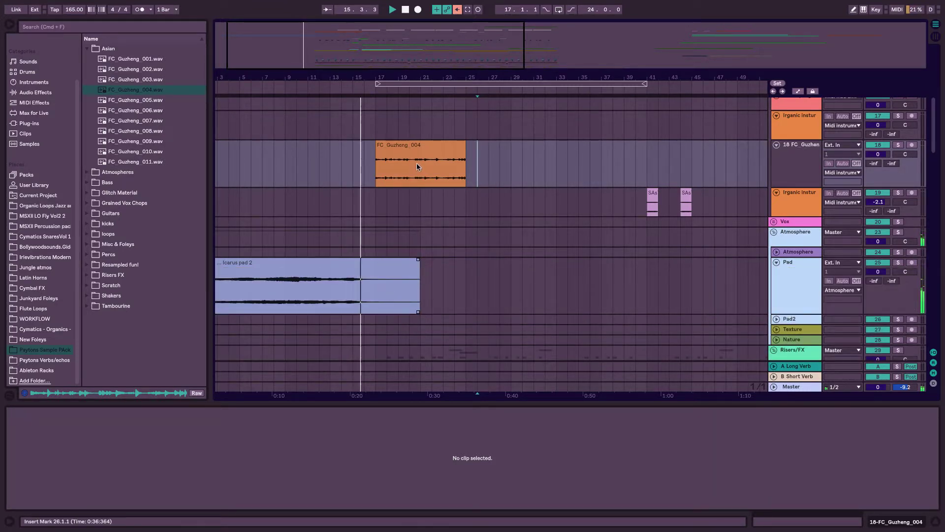
key("space")
left_click_drag(417, 149, 405, 149)
key("space")
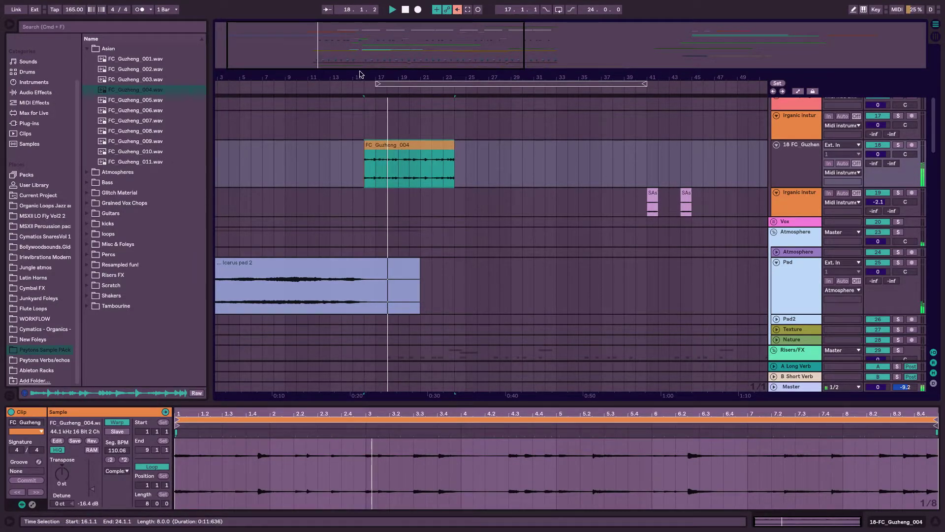
left_click_drag(409, 50, 410, 35)
key("space")
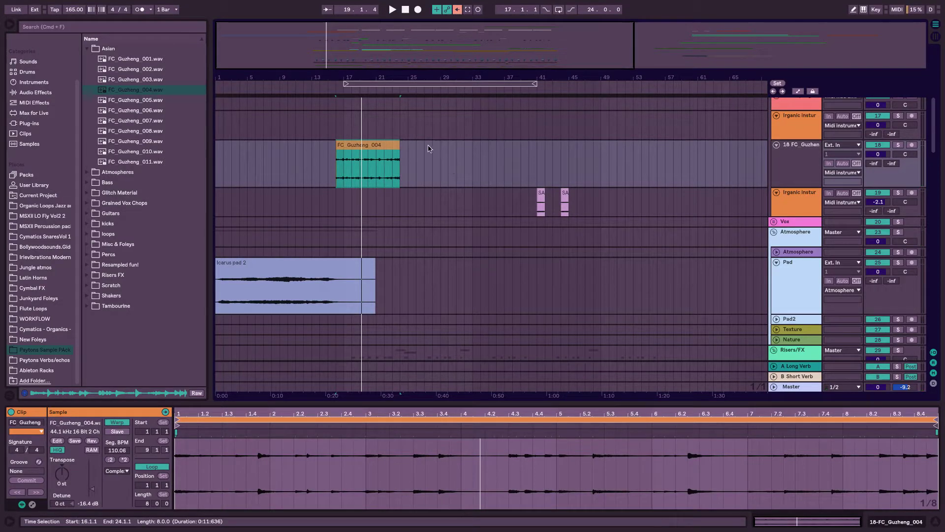
Solo the Synth track and play its first Arped Shamsen clip from bar 25
scroll(553, 258, "down", 10)
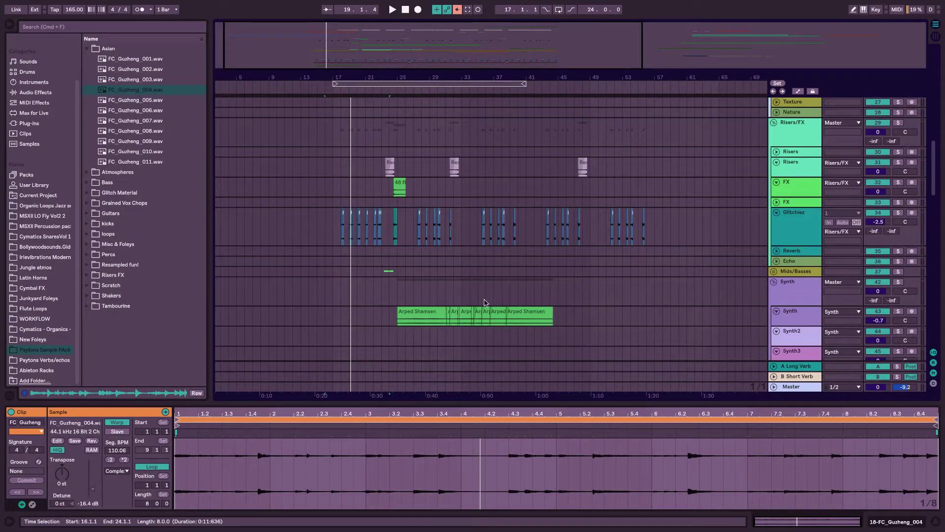
left_click(428, 317)
key("space")
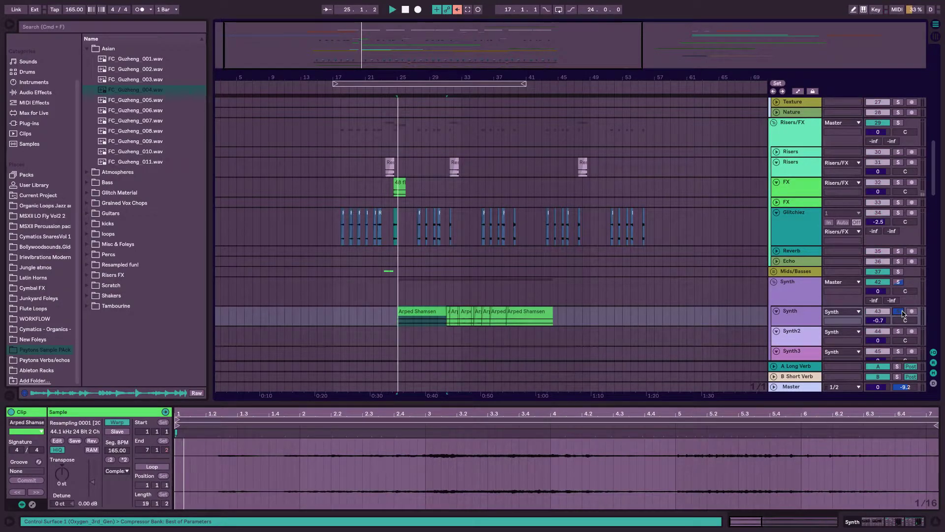
Play the full arrangement from around bar 14 through the guzheng clip to about bar 24
scroll(365, 139, "up", 10)
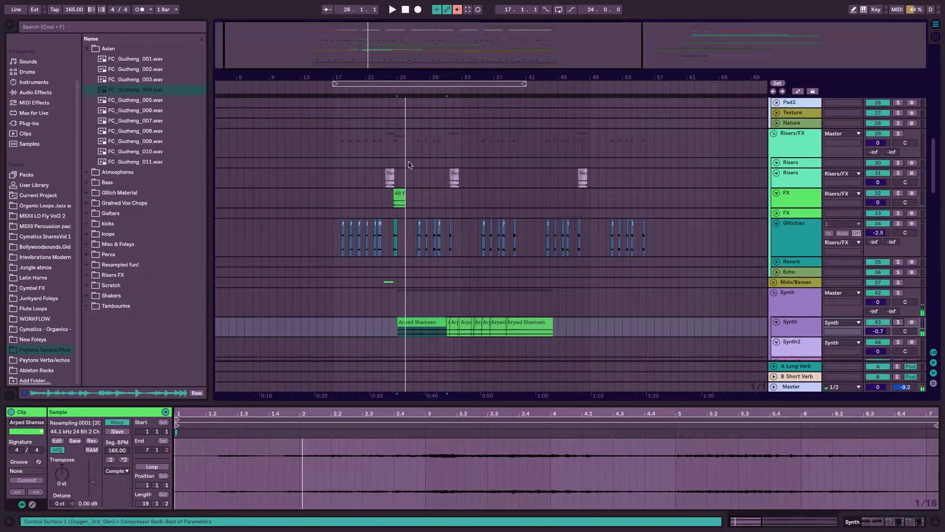
left_click(323, 87)
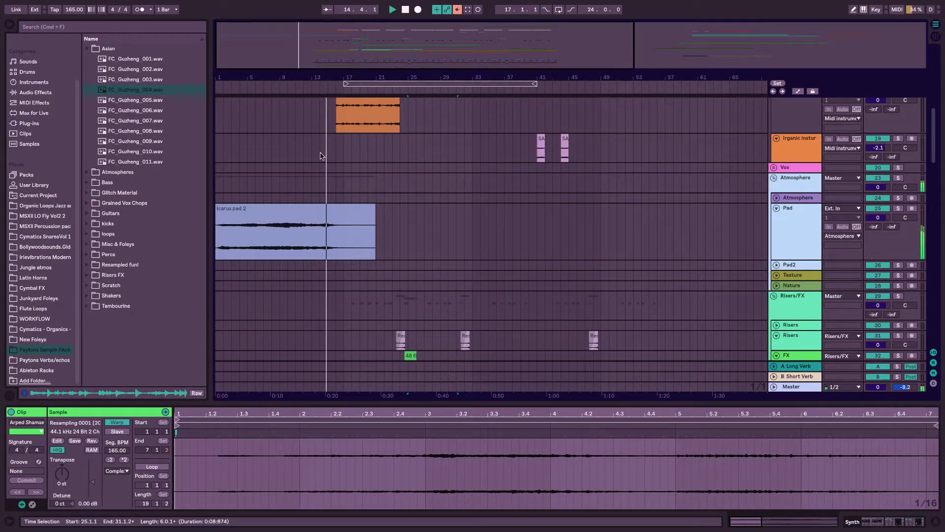
scroll(321, 155, "up", 8)
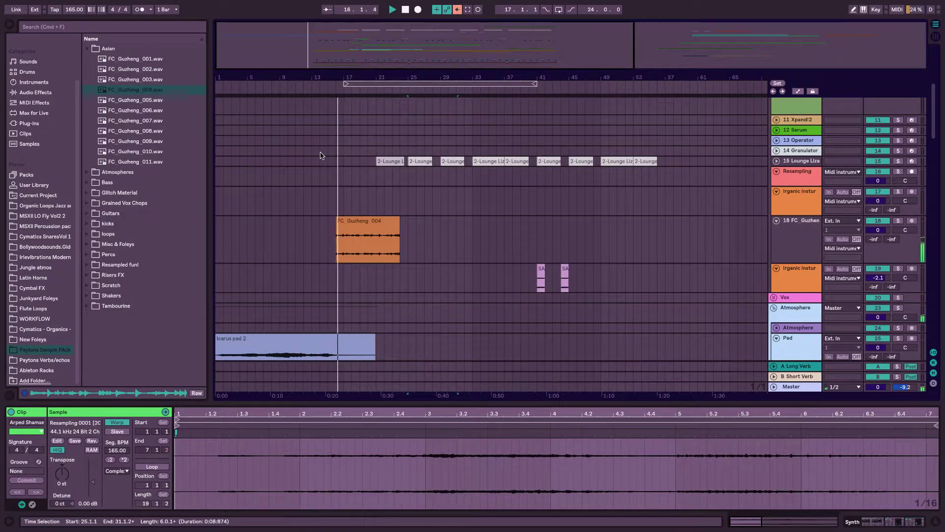
left_click(408, 236)
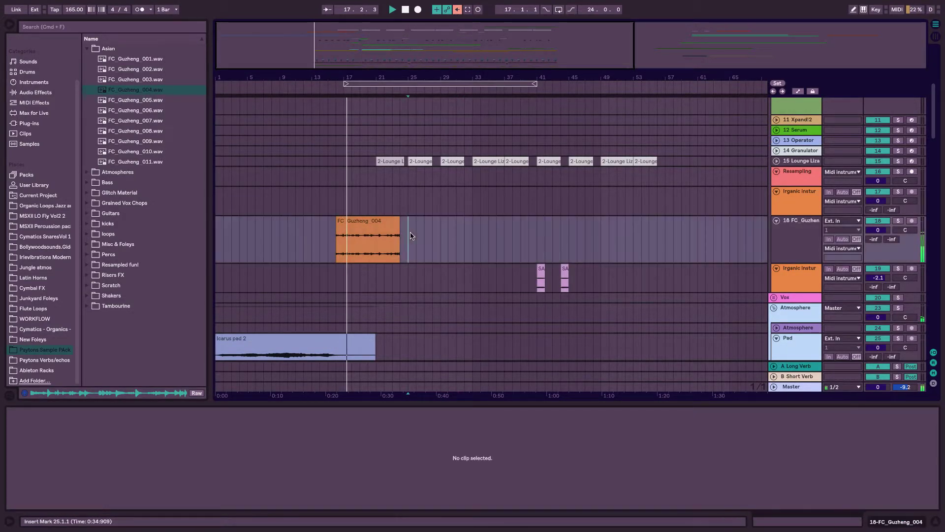
scroll(395, 54, "down", 1)
left_click_drag(388, 50, 388, 27)
scroll(374, 221, "down", 5)
scroll(467, 174, "up", 2)
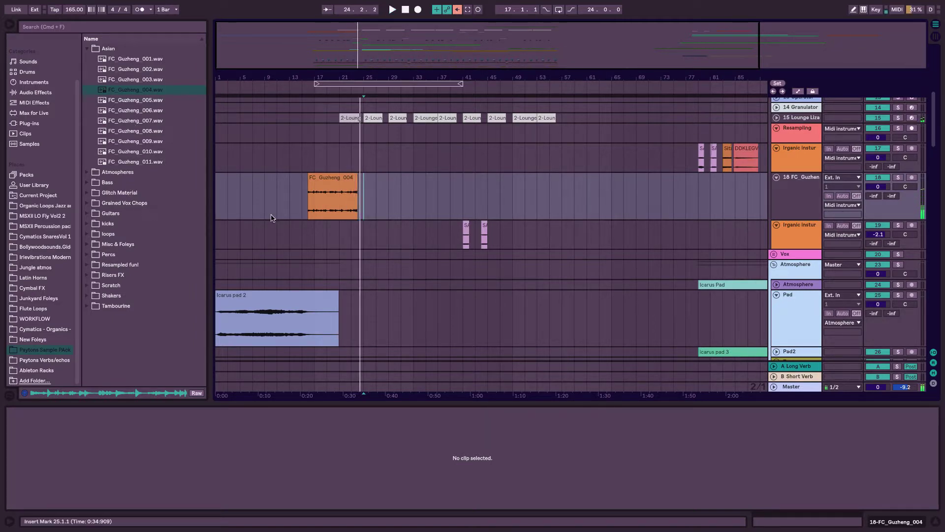
Add a Reverb with a 7.15 s decay and 29% dry/wet to the FC_Guzheng_004 track and show its device chain
key("a")
left_click(808, 314)
key("a")
left_click(862, 522)
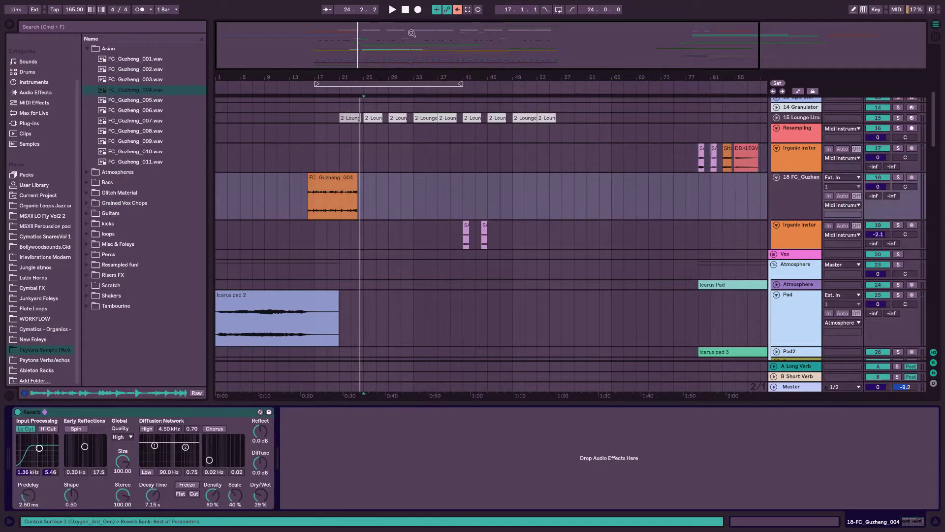
Automate the guzheng Reverb's decay time to rise from 200 ms near bar 23 to 7.15 s at bar 24, and play from around bar 21
left_click_drag(413, 34, 413, 38)
scroll(399, 187, "left", 3)
scroll(399, 187, "down", 1)
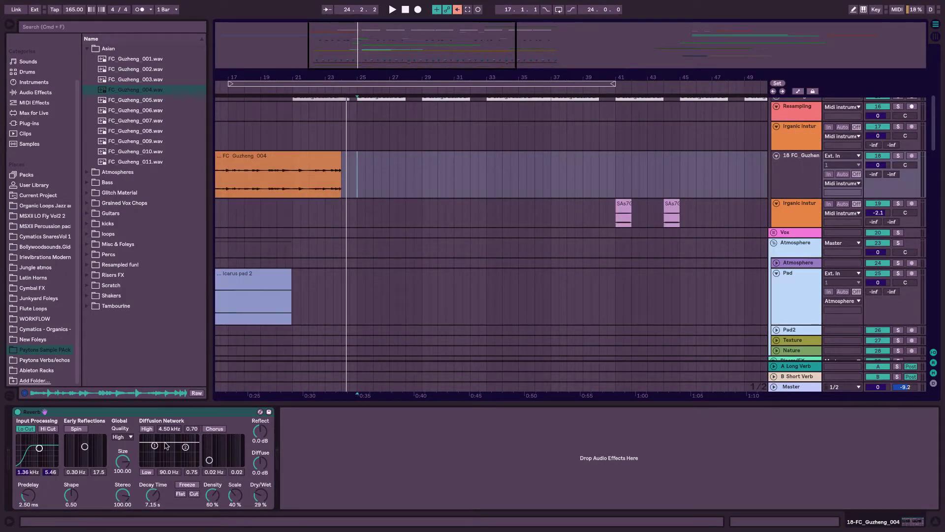
key("a")
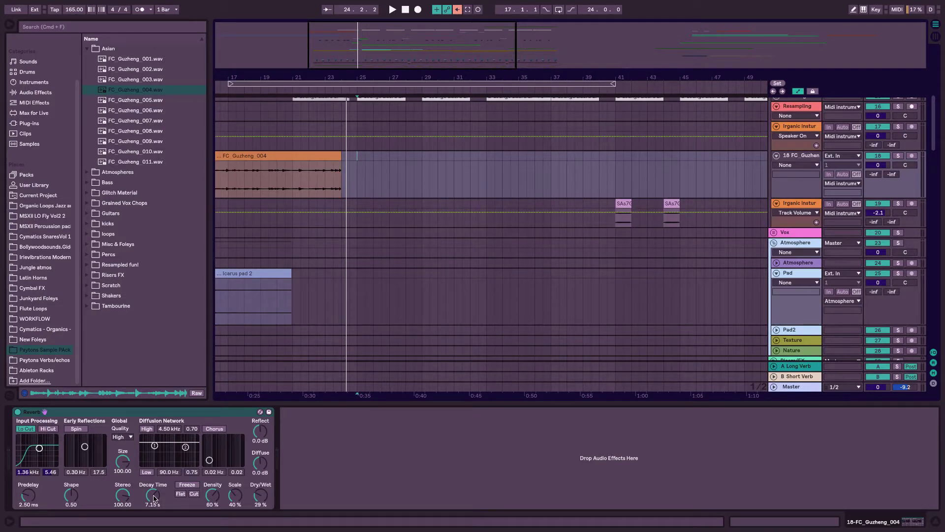
left_click(154, 497)
left_click(331, 175)
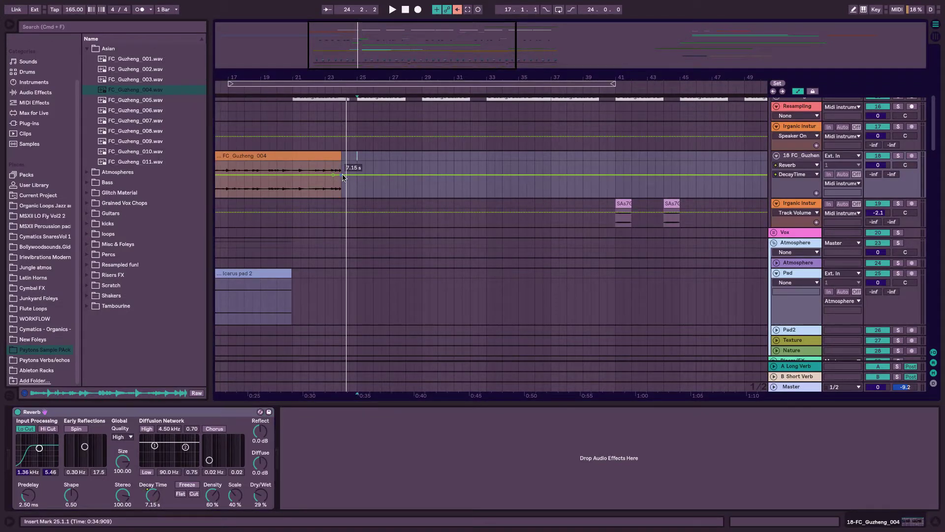
left_click_drag(343, 178, 346, 190)
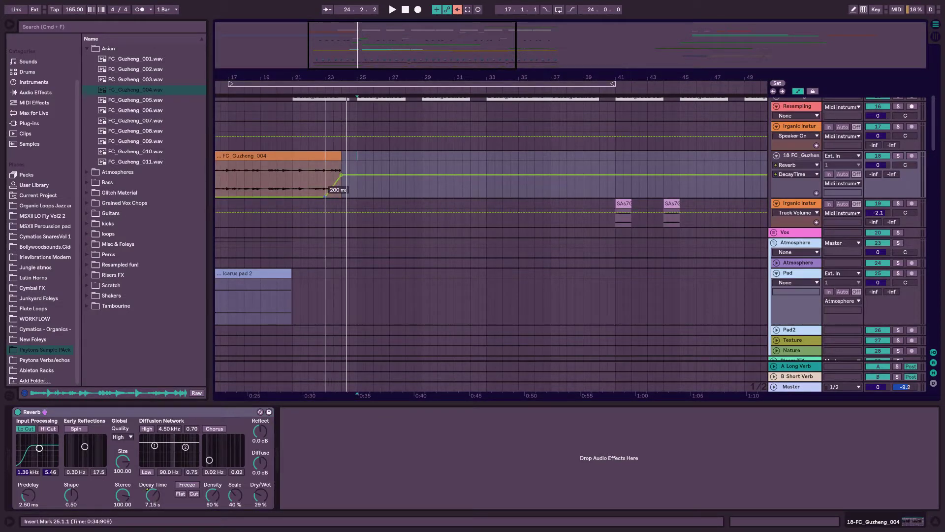
left_click(300, 88)
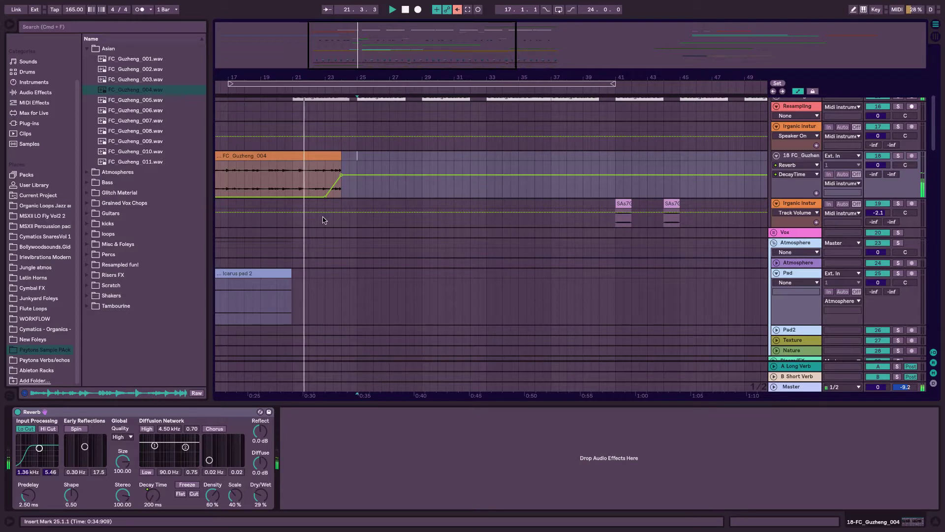
Automate the guzheng Reverb's dry/wet to rise from its minimum near bar 22 to 45% at bar 24, play it and hide the automation
left_click(268, 497)
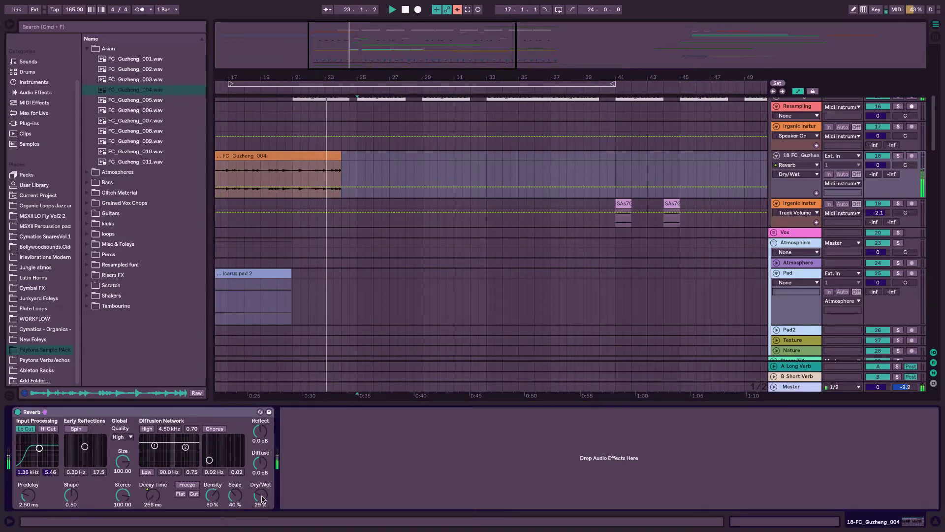
left_click(342, 186)
mouse_move(332, 187)
left_mouse_down()
mouse_move(300, 197)
mouse_move(343, 178)
left_mouse_up()
left_click(308, 89)
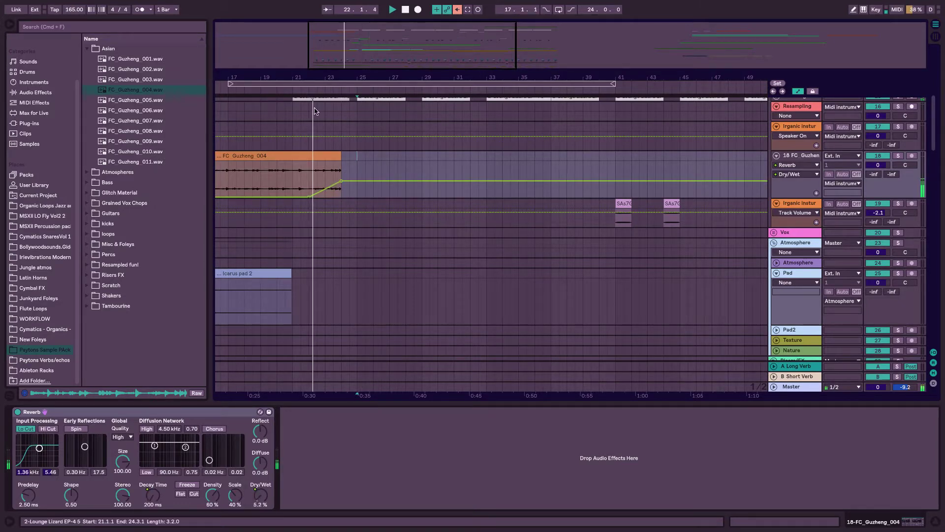
key("a")
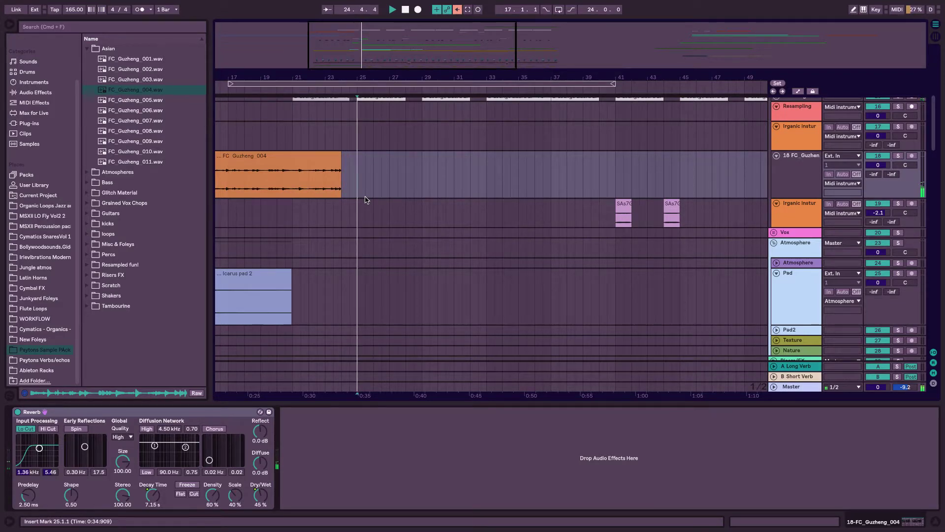
Play the guzheng clip from around bar 20 to hear its Reverb automation
scroll(357, 187, "left", 2)
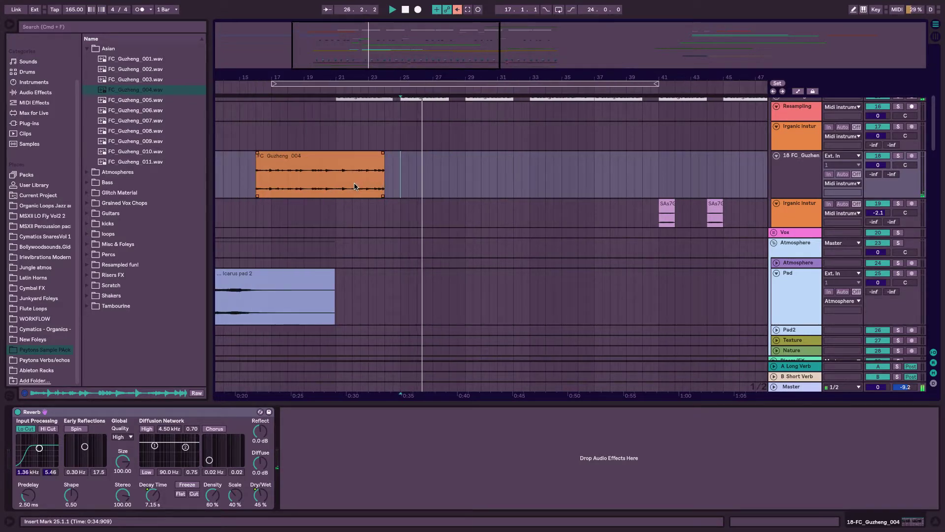
key("space")
left_click(330, 89)
left_click(416, 192)
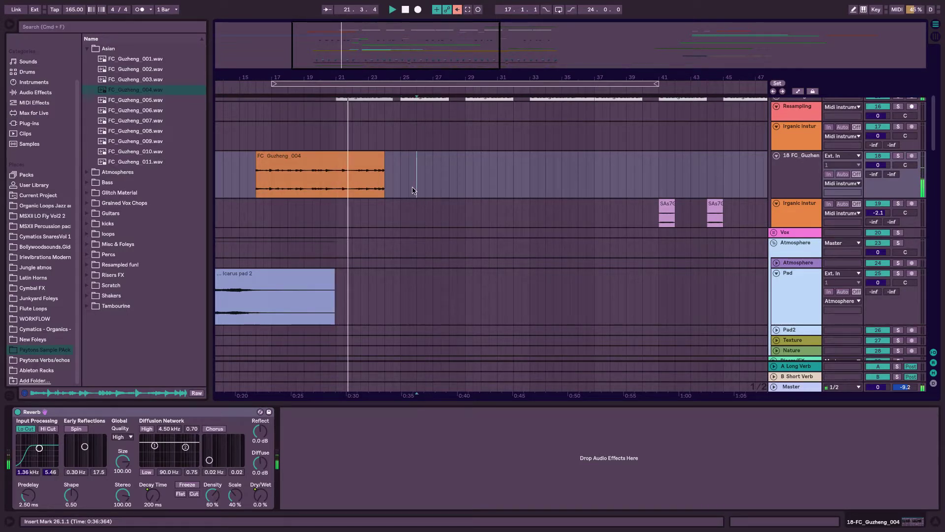
left_click(362, 173)
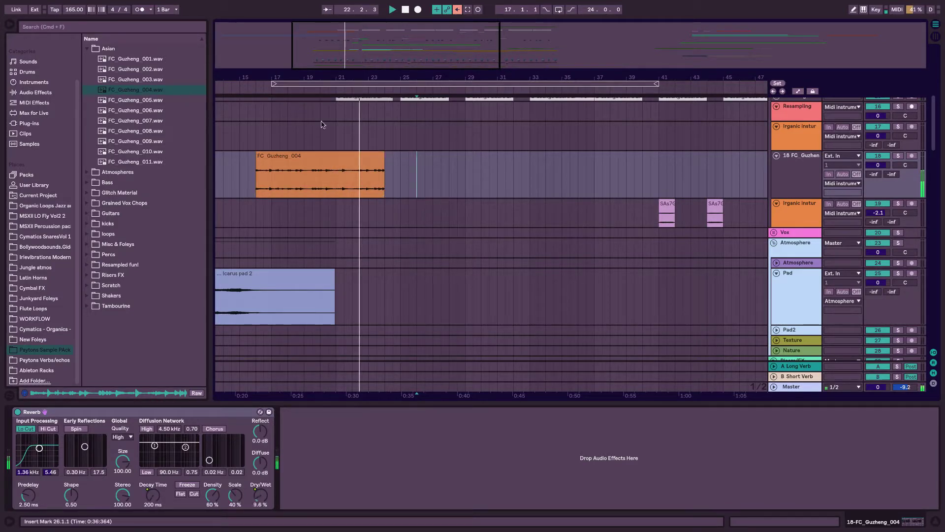
Add a Frequency Shifter after the Reverb on the FC_Guzheng_004 track
left_click(33, 92)
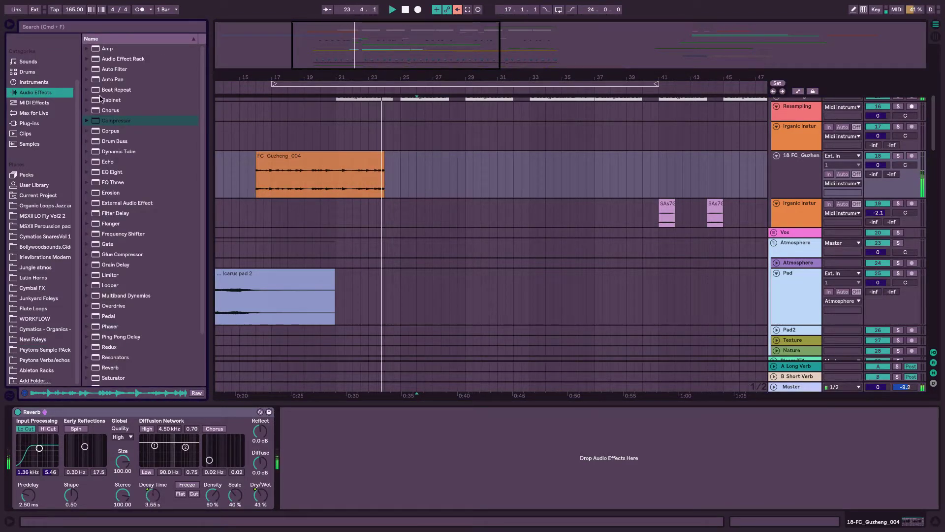
scroll(140, 344, "up", 2)
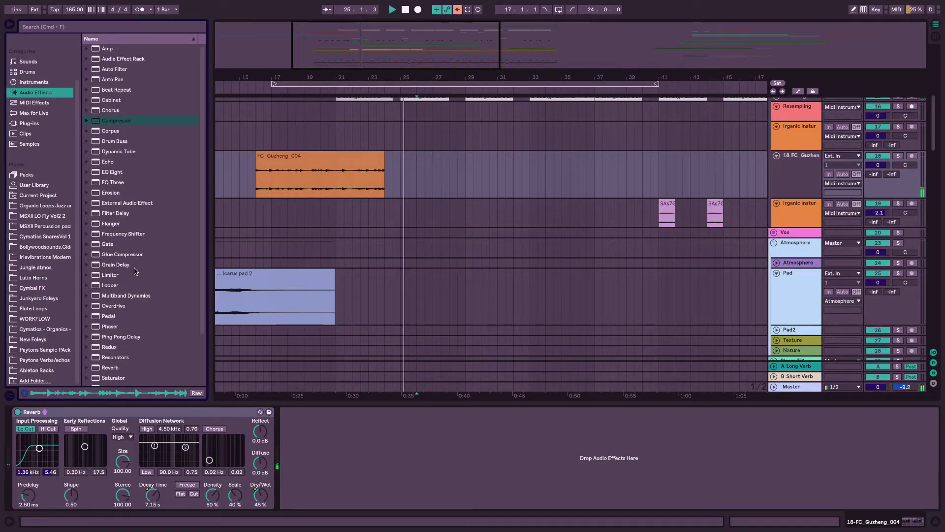
scroll(123, 172, "down", 2)
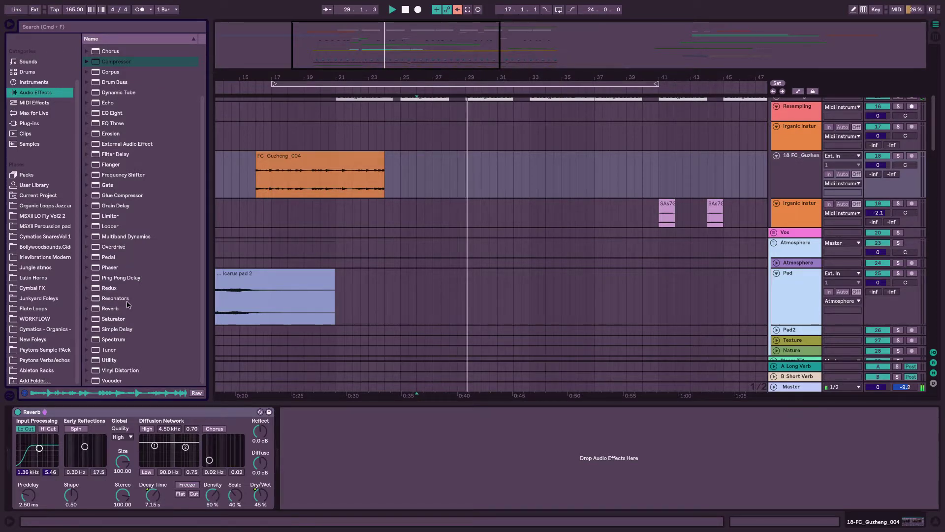
scroll(126, 197, "up", 2)
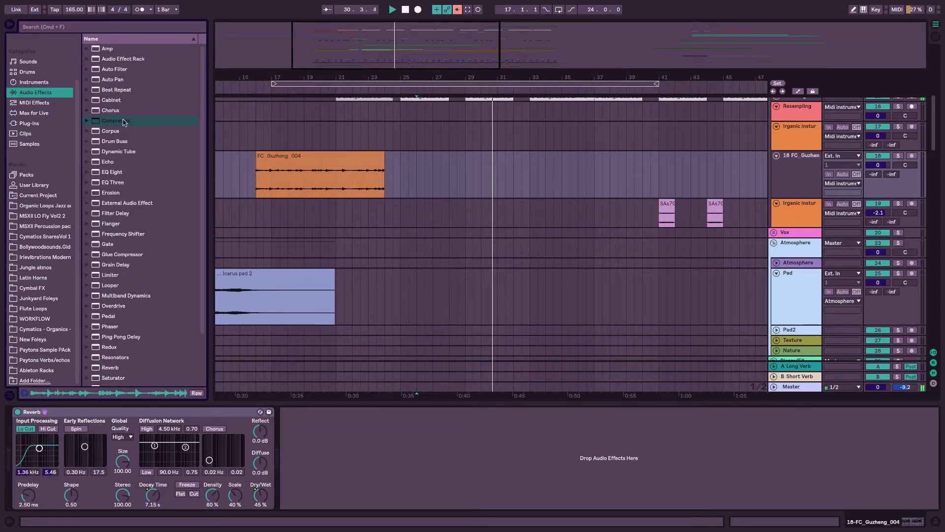
left_click_drag(113, 233, 379, 165)
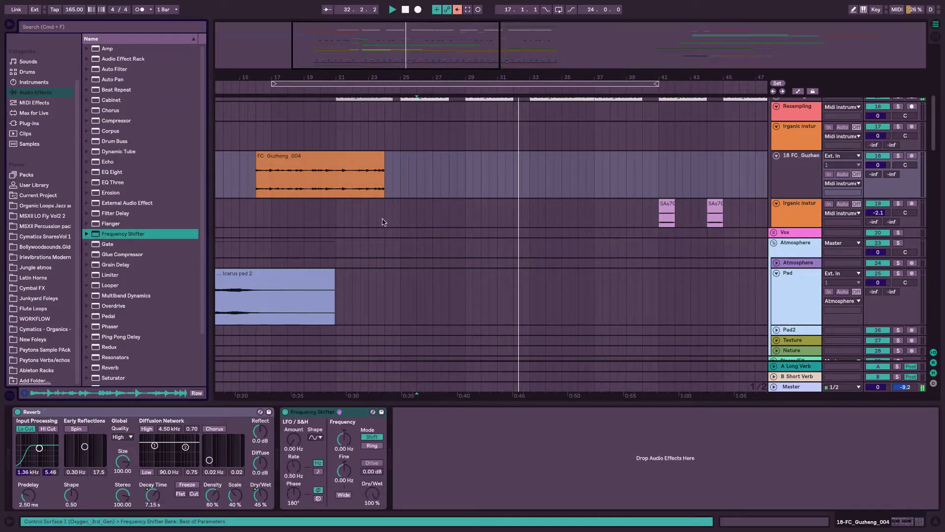
Automate the guzheng Frequency Shifter's coarse frequency from 0 Hz near bar 23 to 1.82 kHz at bar 26 and back to 0 Hz by bar 28; play it
key("a")
left_click(345, 440)
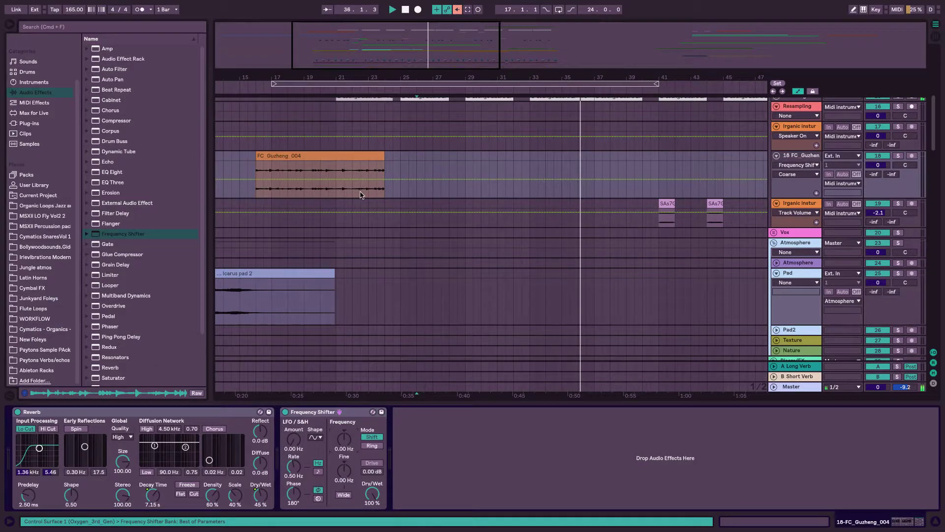
left_click(370, 179)
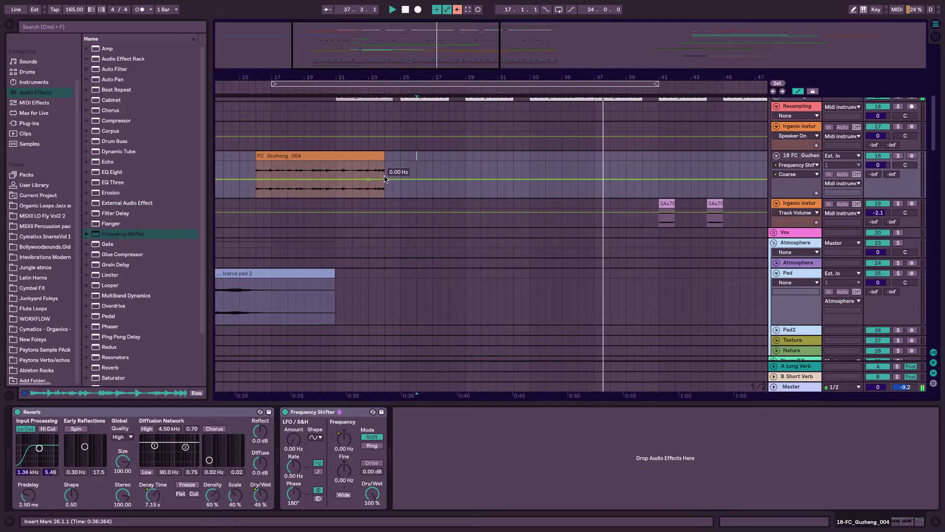
left_click(384, 179)
left_click_drag(394, 47, 386, 79)
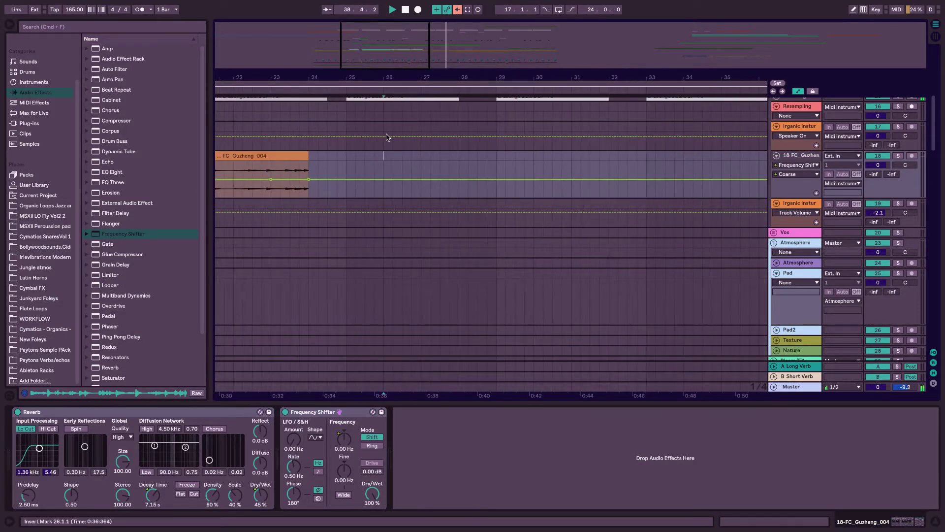
scroll(416, 200, "left", 2)
scroll(416, 201, "up", 1)
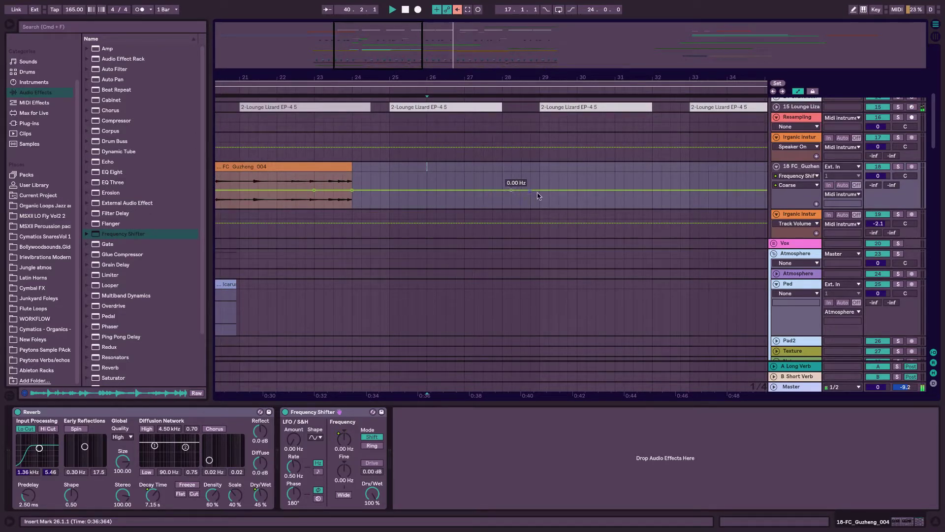
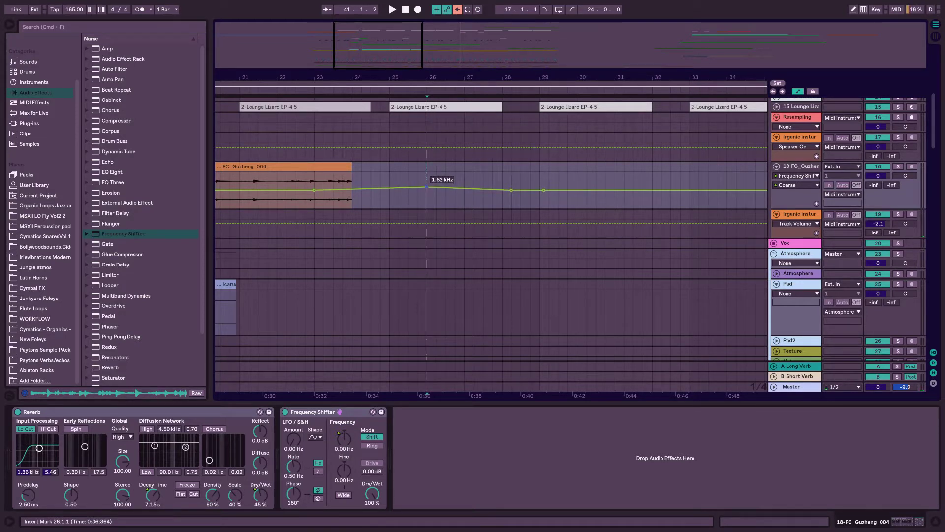
left_click(303, 91)
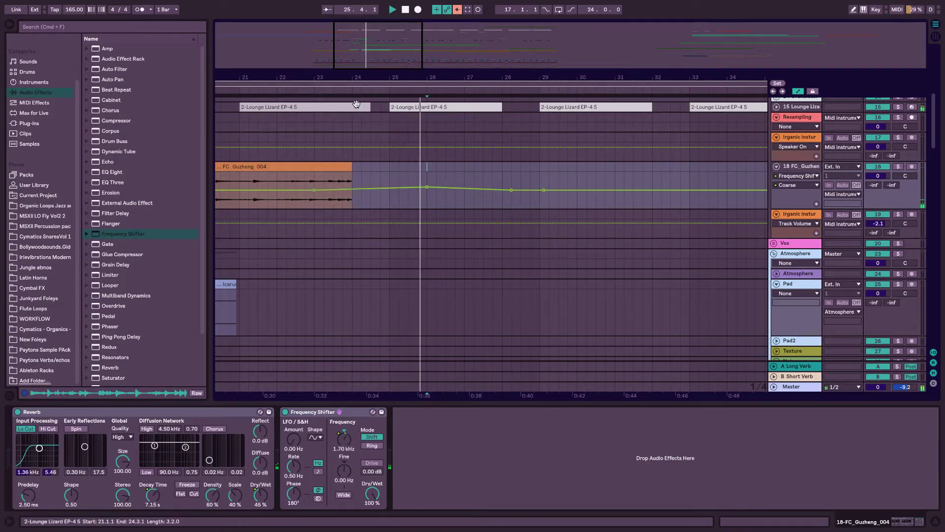
key("a")
Look over the arrangement's instrument, pad, riser, synth and scratch tracks while the song plays on to around bar 38
mouse_move(399, 45)
left_mouse_down()
mouse_move(399, 12)
mouse_move(398, 43)
left_mouse_up()
scroll(524, 176, "right", 3)
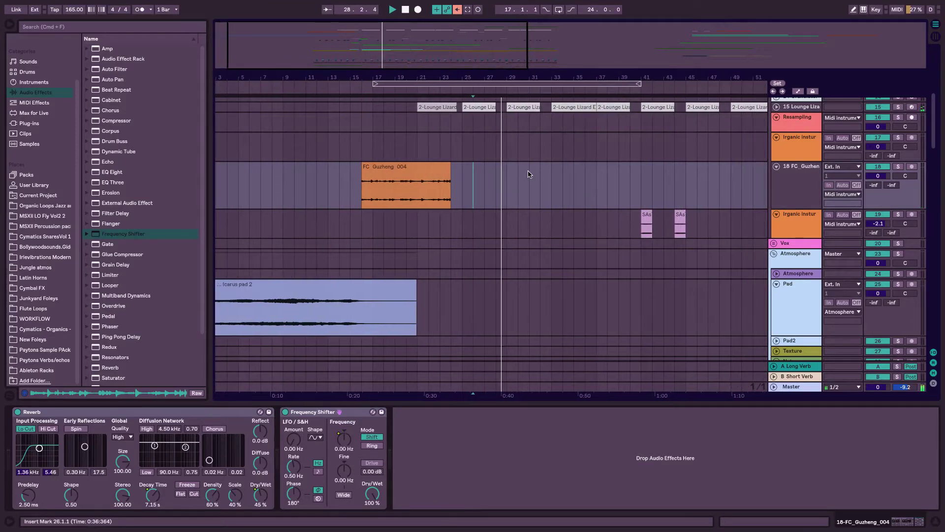
scroll(522, 173, "down", 1)
scroll(521, 169, "down", 3)
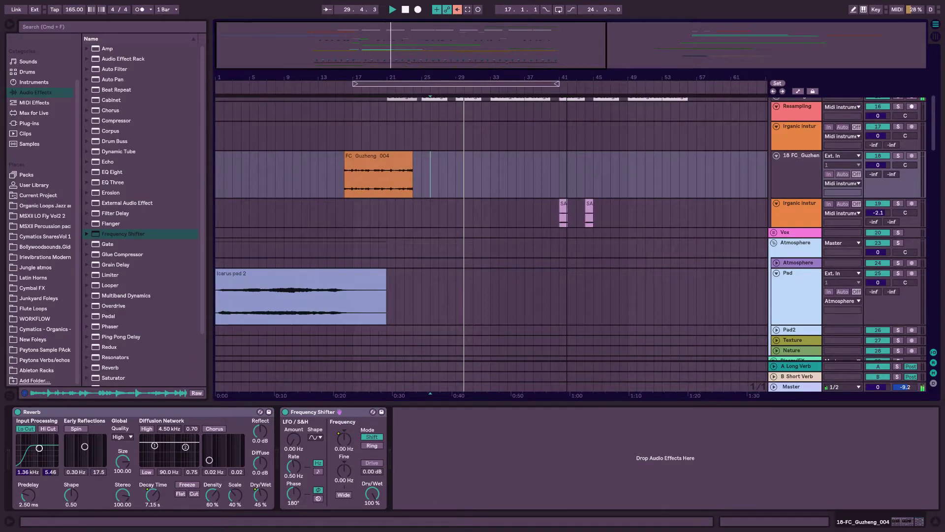
scroll(523, 169, "down", 15)
scroll(520, 169, "right", 3)
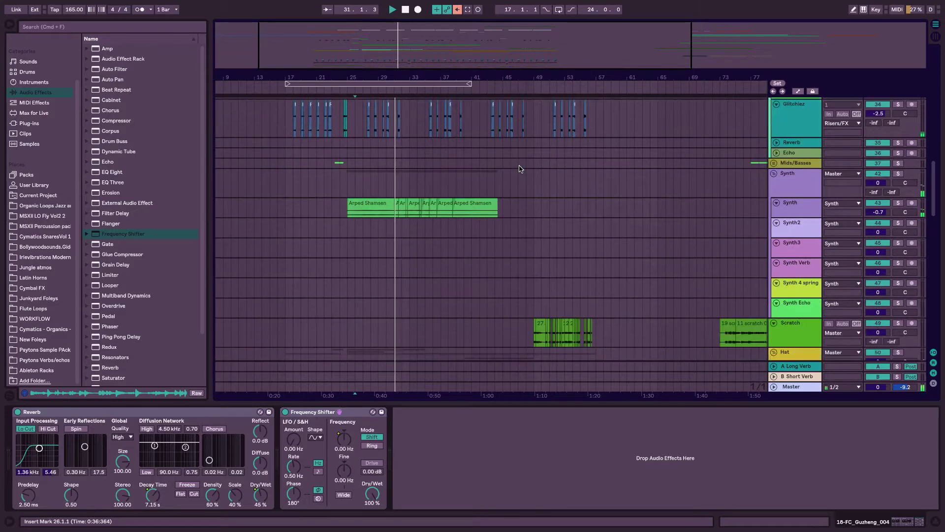
scroll(521, 169, "down", 5)
scroll(520, 169, "up", 12)
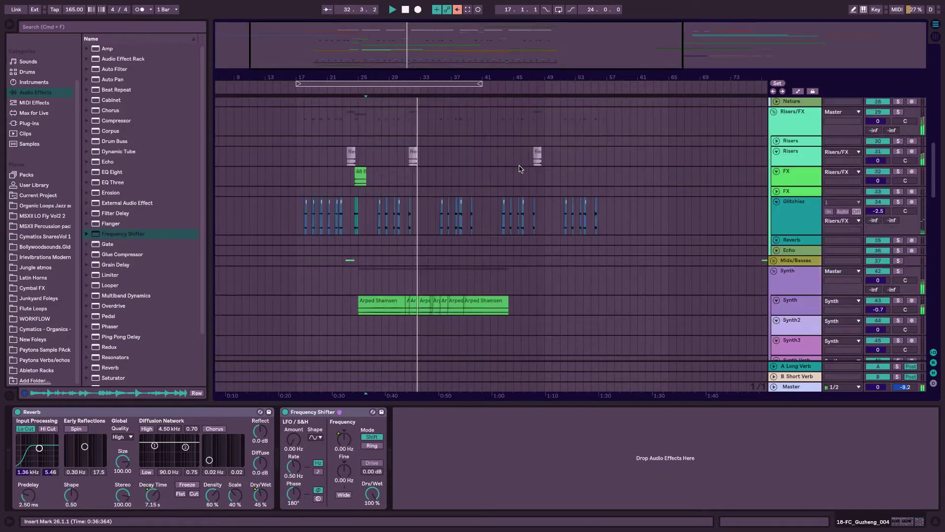
scroll(521, 169, "left", 1)
scroll(521, 169, "up", 10)
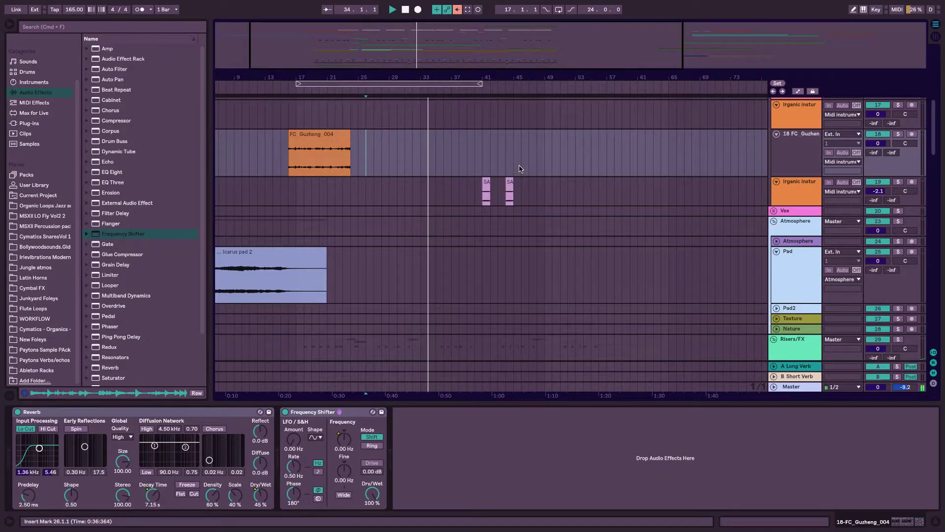
scroll(521, 169, "up", 9)
scroll(520, 169, "up", 1)
scroll(516, 180, "down", 7)
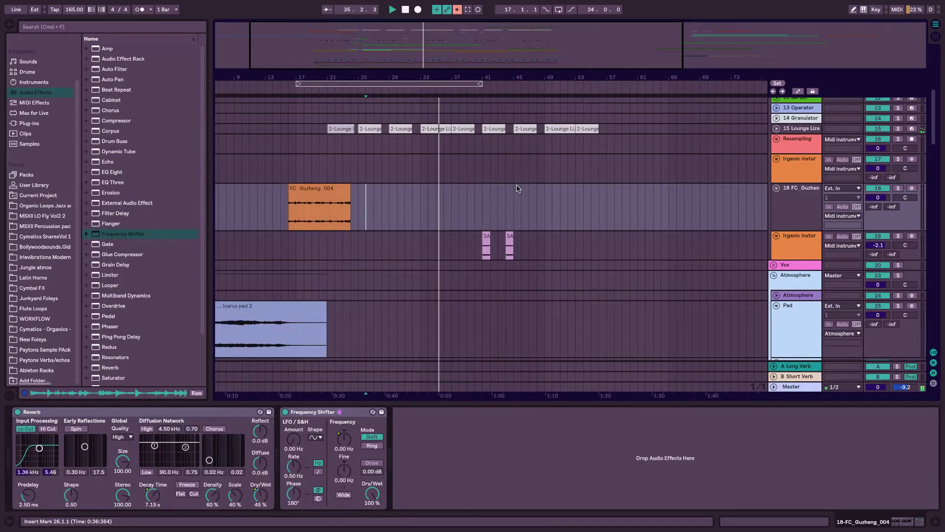
scroll(437, 231, "down", 3)
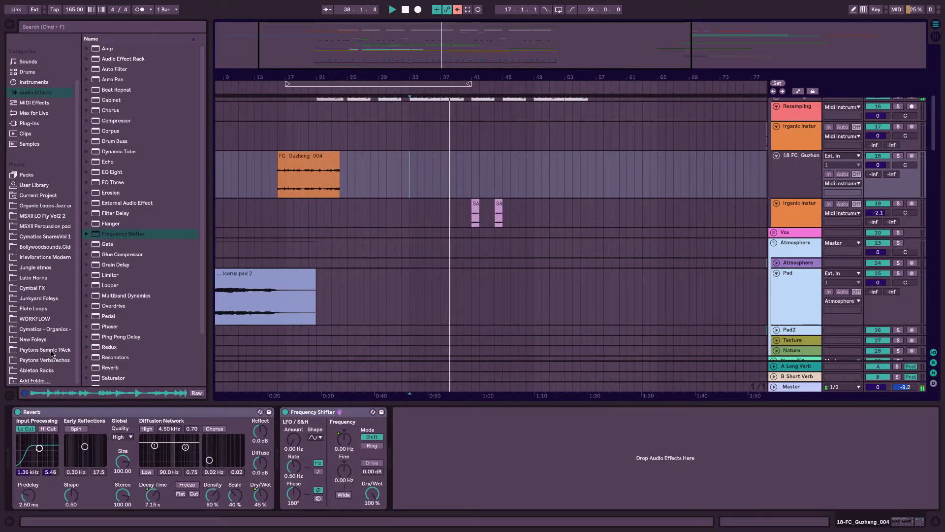
Open the personal sample pack's Atmospheres folder and audition SFX_AbstractA-13.wav and Somthing also odd.wav
left_click(48, 350)
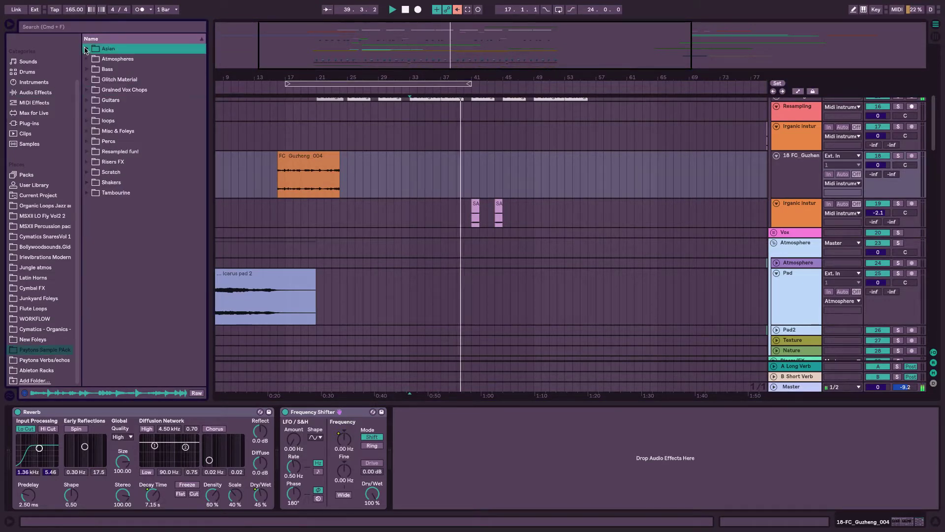
left_click(88, 59)
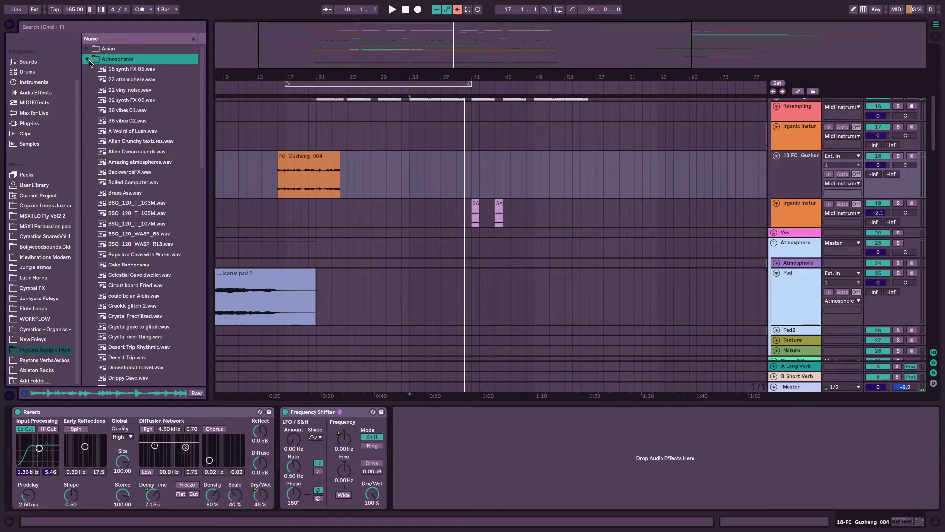
scroll(137, 104, "down", 15)
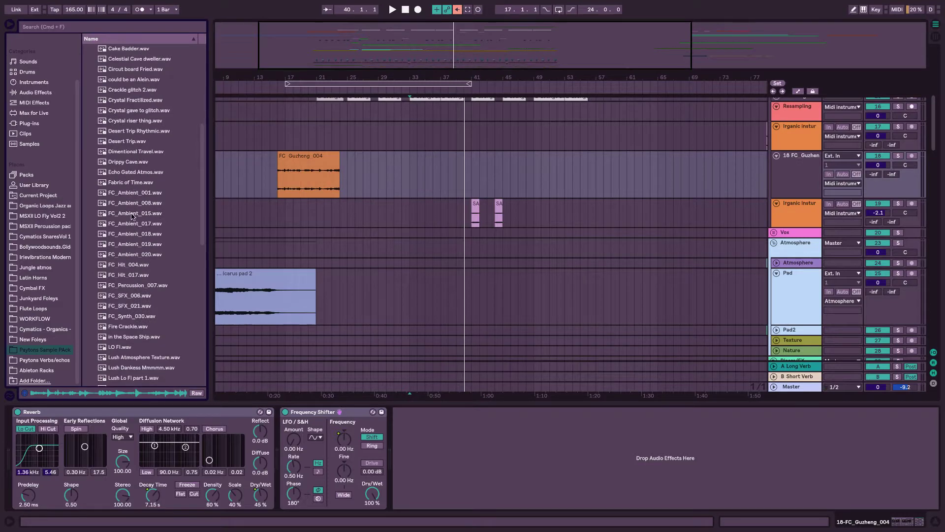
left_click(131, 233)
scroll(131, 246, "down", 5)
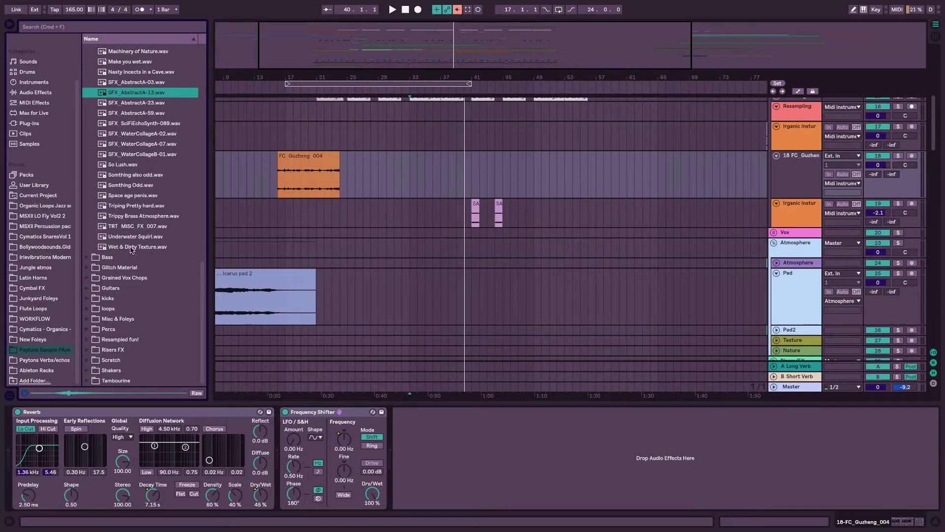
scroll(127, 133, "up", 1)
left_click(129, 185)
scroll(132, 167, "up", 5)
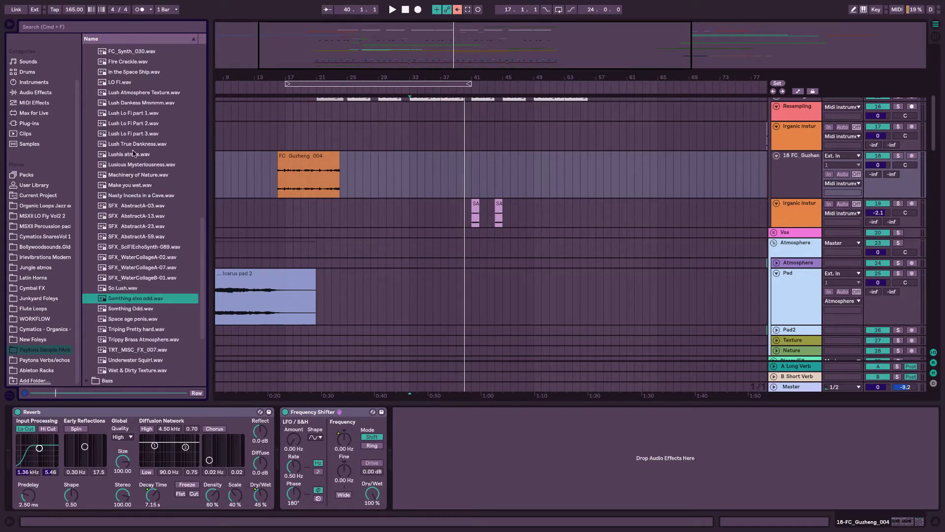
Audition the atmosphere samples from Somthing Odd.wav down to Wet & Dirty Texture.wav
left_click(132, 309)
left_click(131, 320)
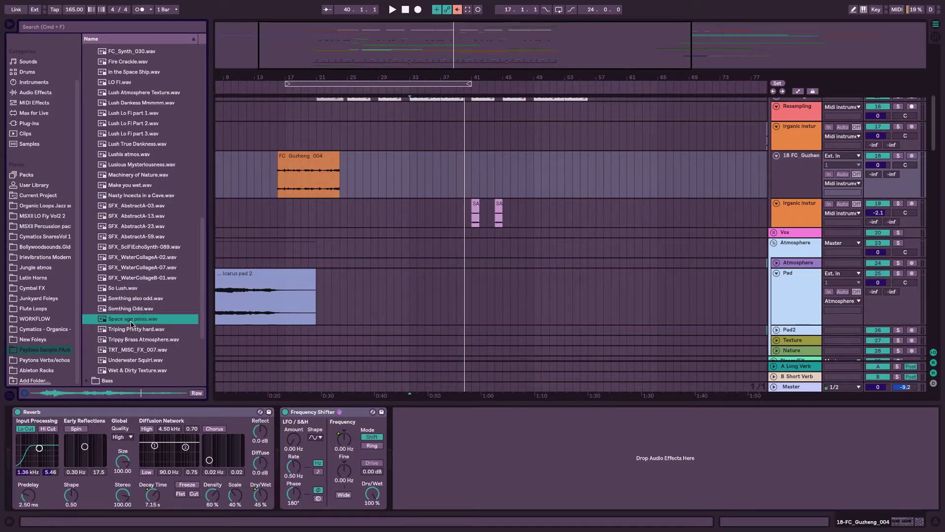
left_click(132, 331)
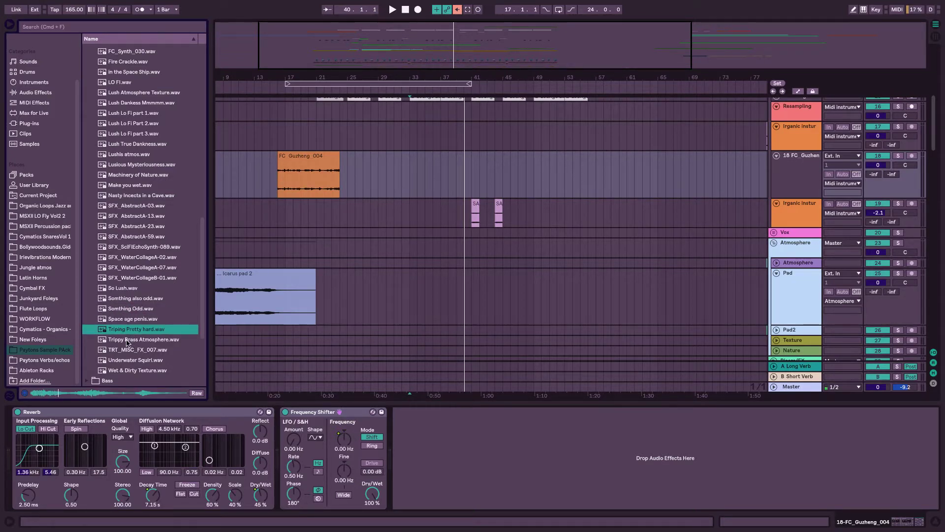
left_click(125, 341)
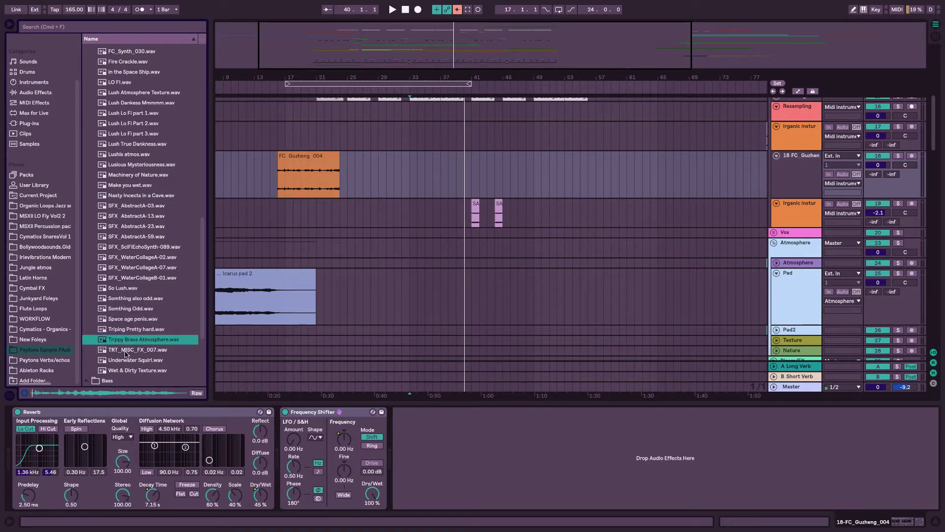
left_click(125, 351)
left_click(128, 341)
left_click(127, 362)
left_click(127, 371)
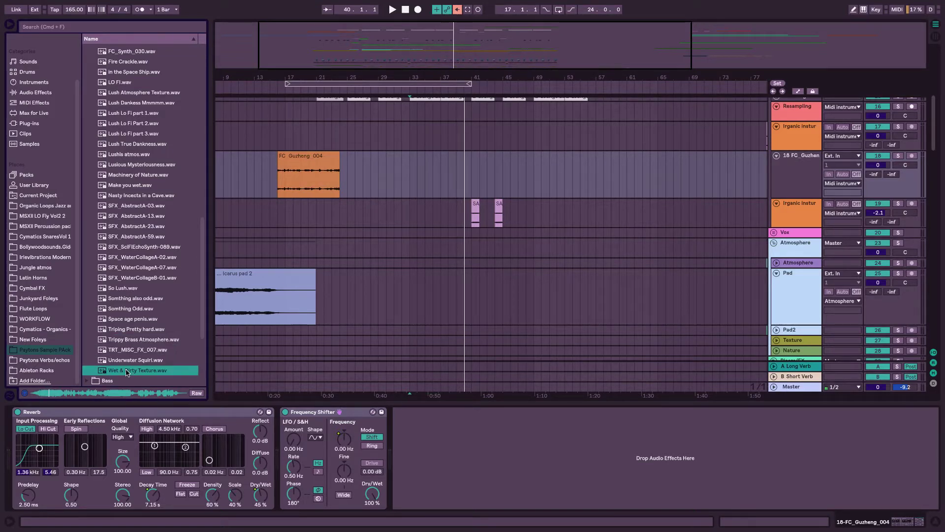
Audition Lushis atmos.wav and the three Lush Lo Fi samples, ending on Lushis atmos.wav
scroll(143, 337, "up", 2)
left_click(131, 195)
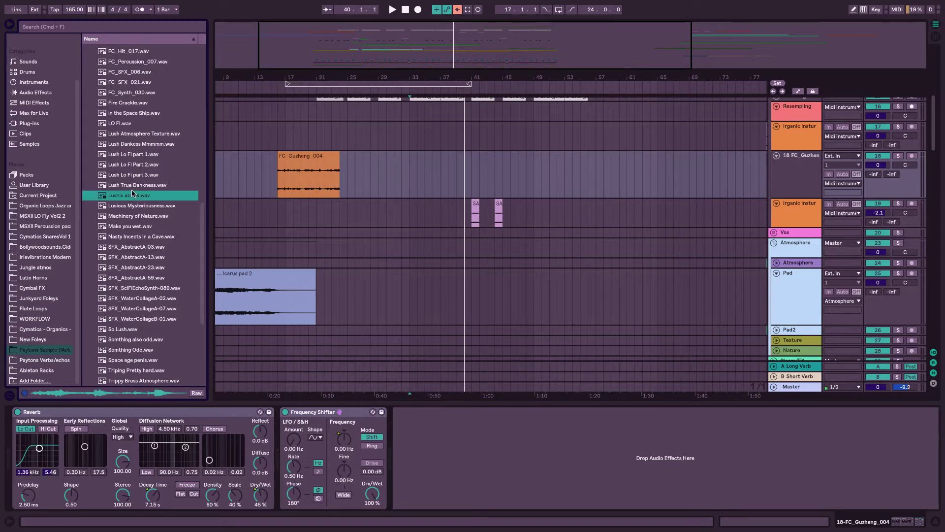
left_click(131, 176)
left_click(132, 155)
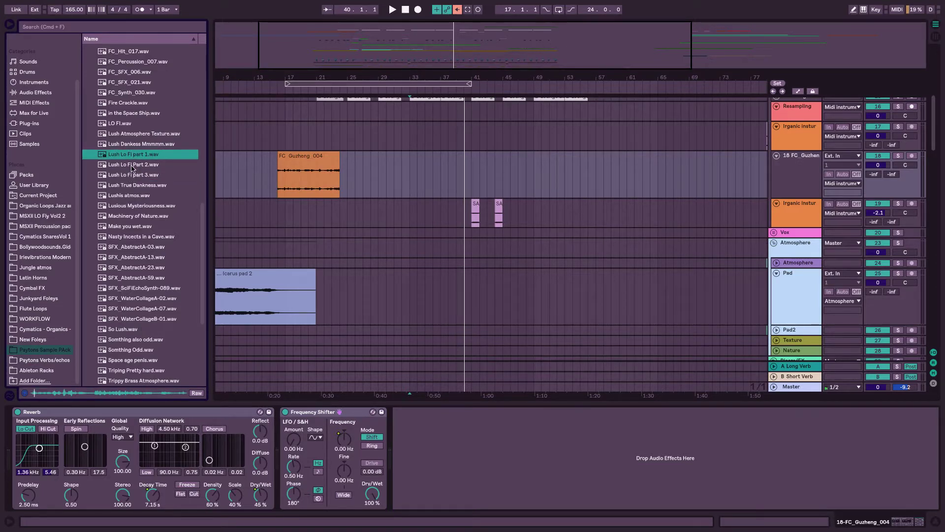
left_click(132, 166)
left_click(131, 195)
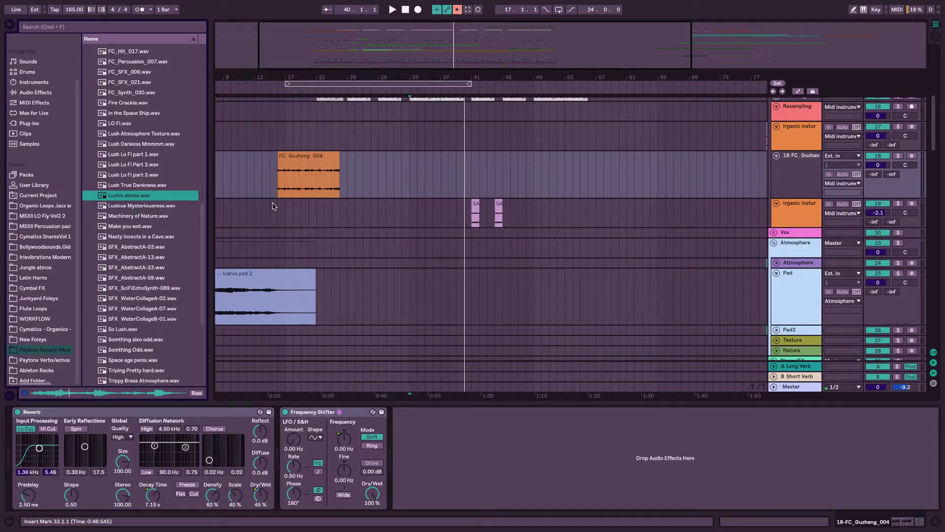
Try Lushis atmos.wav on the Atmosphere track from bar 7 and colour its clip pink
scroll(275, 206, "down", 1)
scroll(274, 207, "left", 2)
left_click(129, 196)
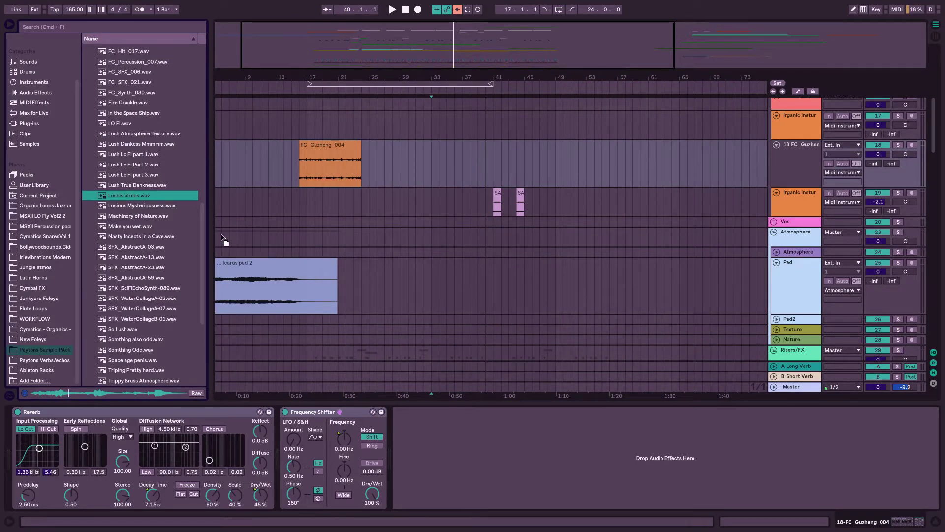
left_click_drag(221, 237, 232, 253)
right_click(245, 253)
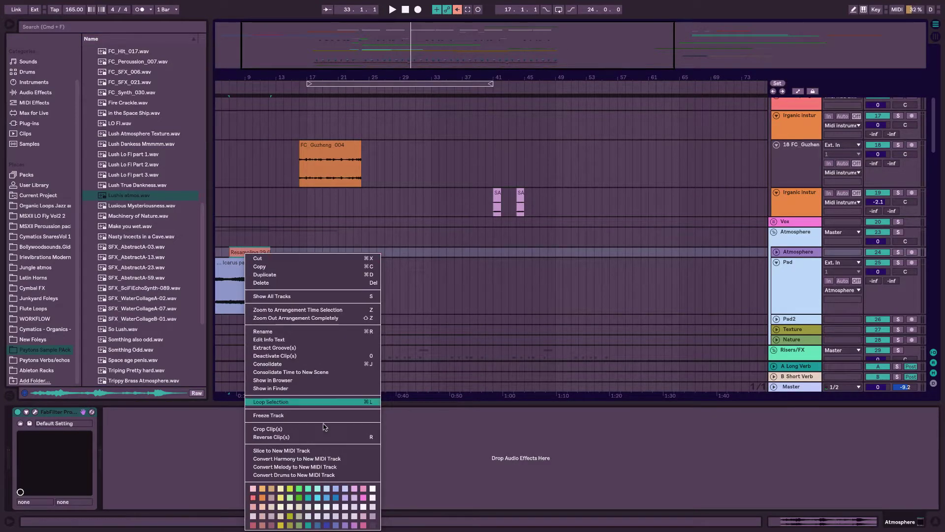
left_click(363, 499)
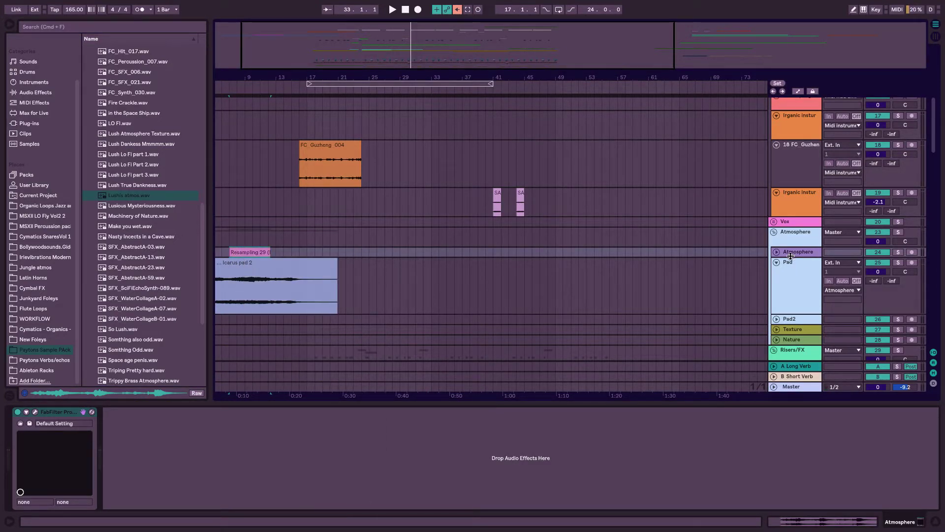
Enlarge the Atmosphere track's height and lower the Lushis atmos clip's gain to -10.8 dB during playback
left_click_drag(790, 256, 778, 332)
scroll(463, 303, "left", 2)
scroll(463, 302, "down", 1)
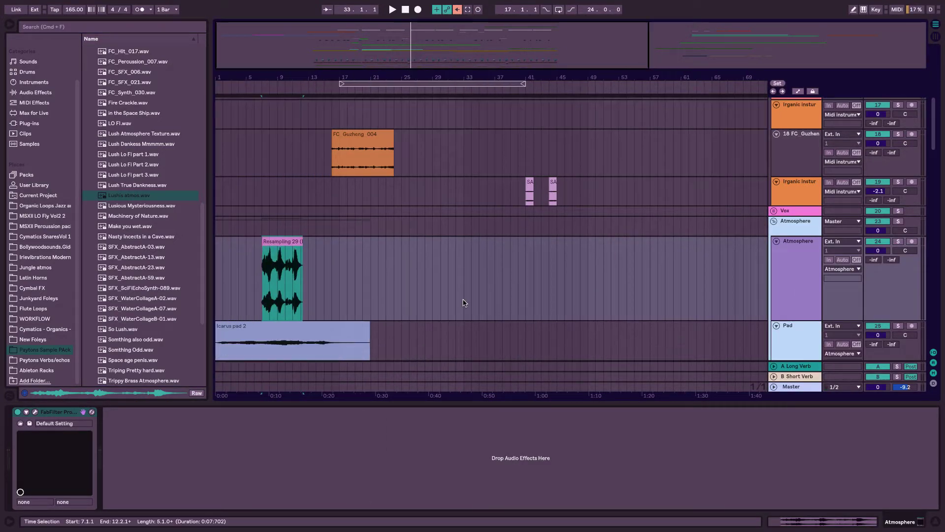
double_click(290, 271)
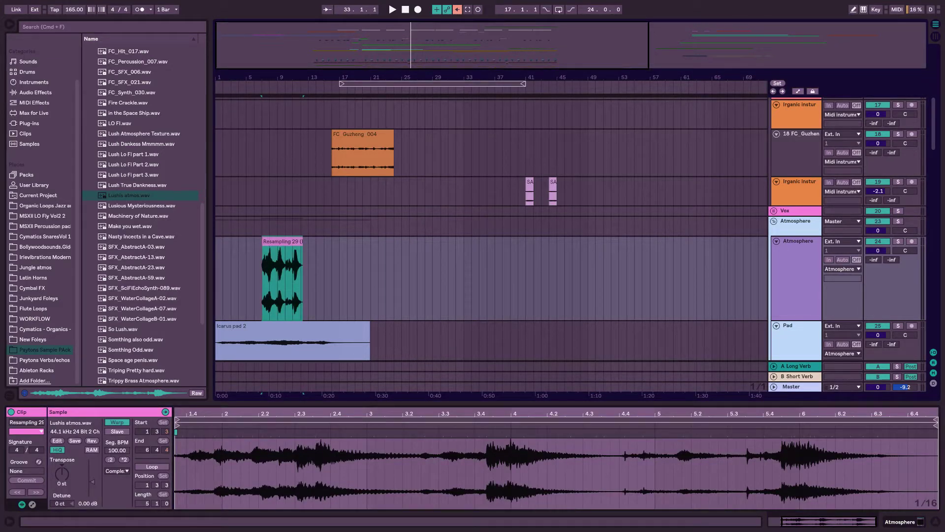
key("space")
left_click_drag(92, 481, 92, 487)
scroll(212, 458, "left", 3)
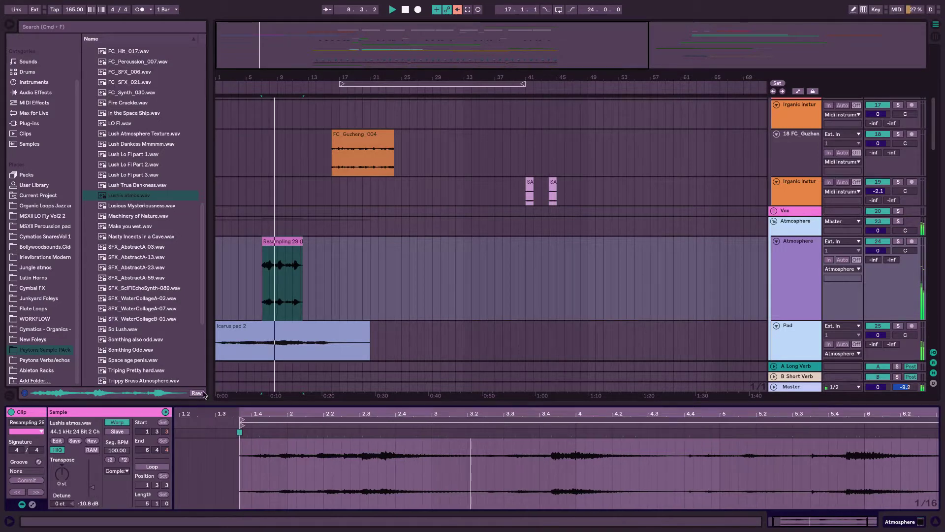
Lower the Icarus pad 2 clip's gain to -3.72 dB and replay from the Lushis atmos clip at bar 7
left_click(240, 343)
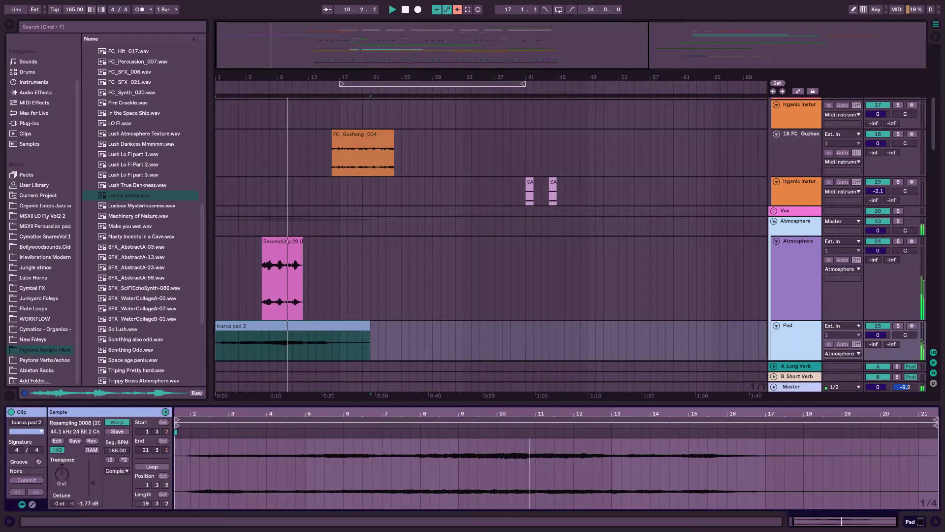
left_click_drag(92, 482, 92, 484)
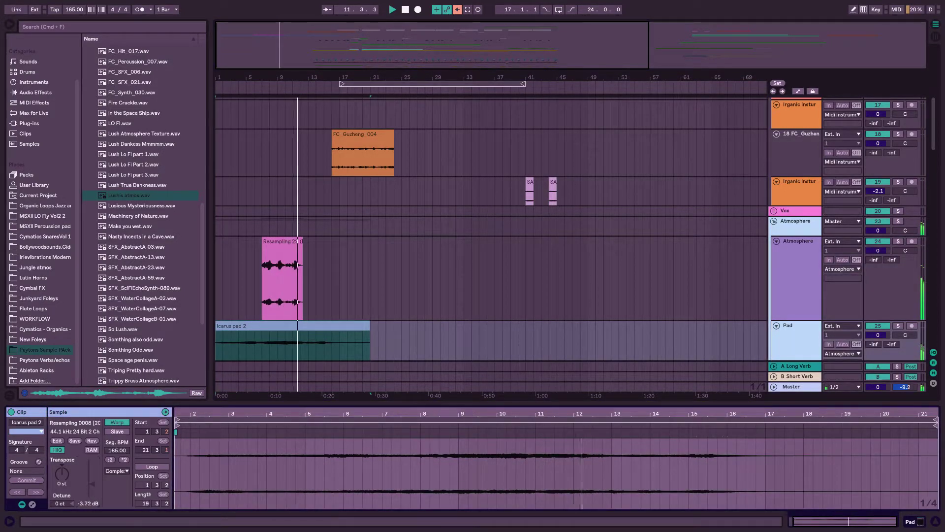
left_click(285, 254)
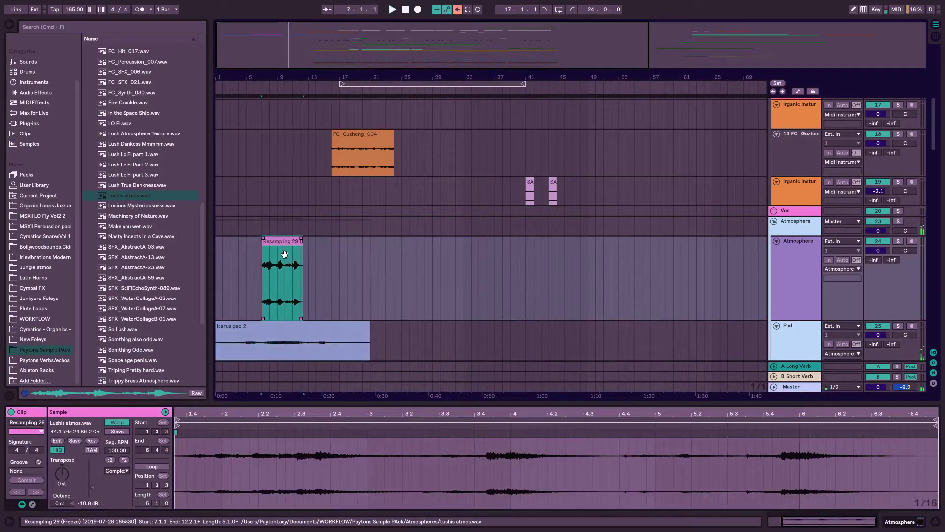
key("space")
Solo the Atmosphere track, then audition Lush True Dankness.wav, Lush Atmosphere Texture.wav and Lush Dankess Mmmmm.wav
left_click(898, 242)
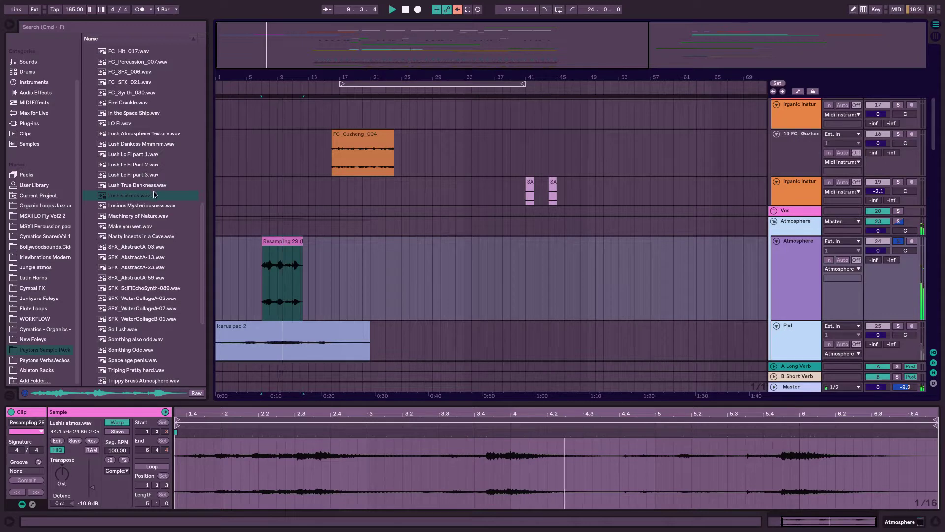
left_click(137, 188)
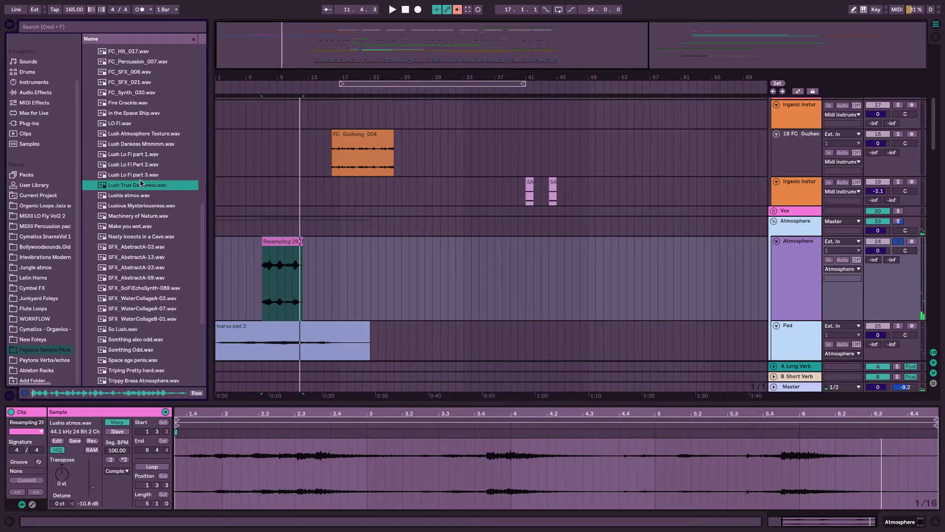
left_click(131, 135)
scroll(139, 150, "up", 3)
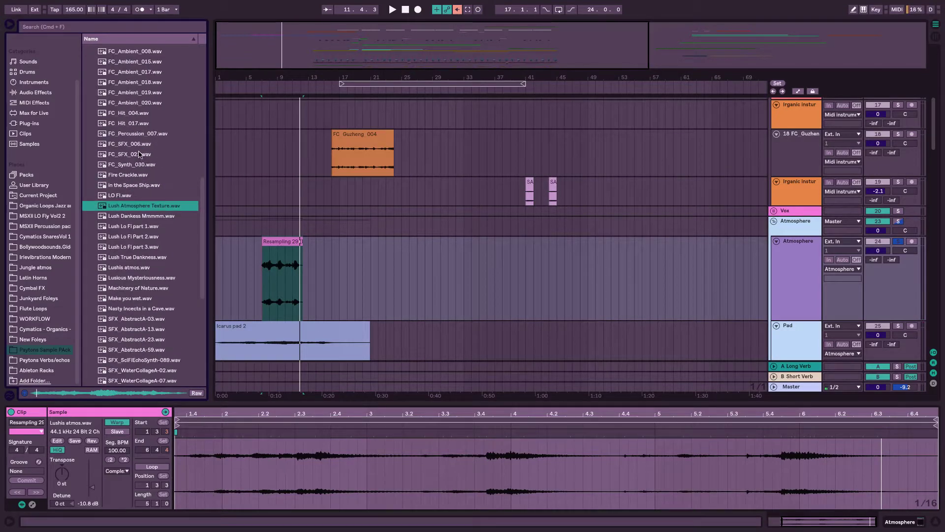
left_click(136, 216)
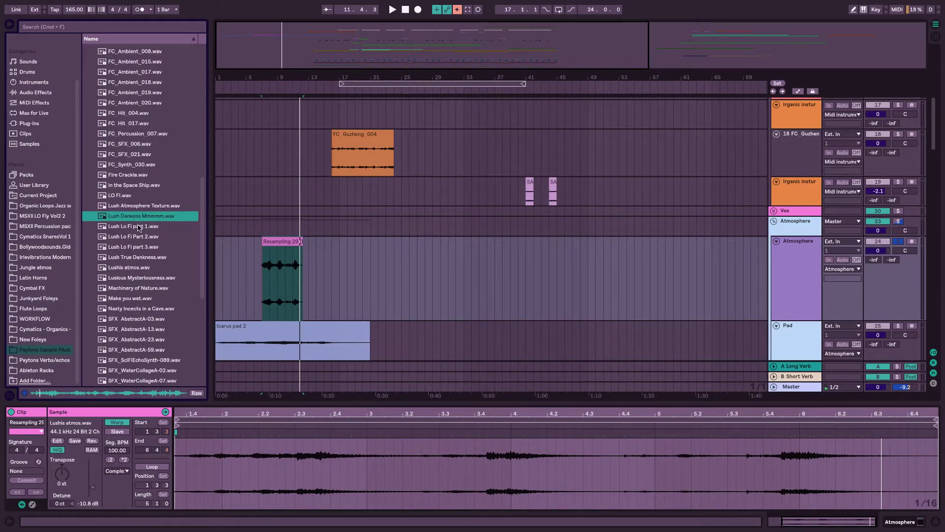
Replace the Lushis atmos clip with Lush Dankess Mmmmm.wav from bar 6 on the Atmosphere track, with gain at -10.2 dB
left_click(276, 245)
key("Delete")
left_click_drag(163, 216, 255, 270)
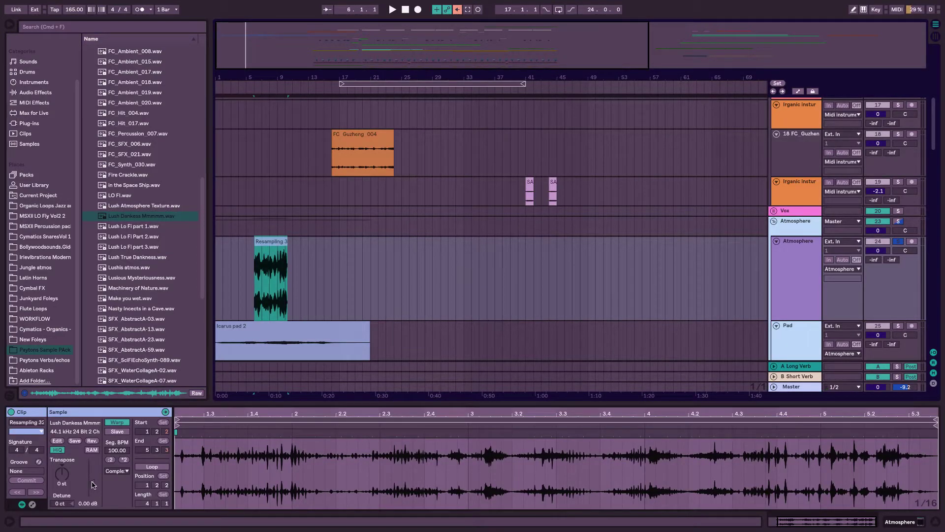
key("space")
left_click_drag(92, 484, 93, 489)
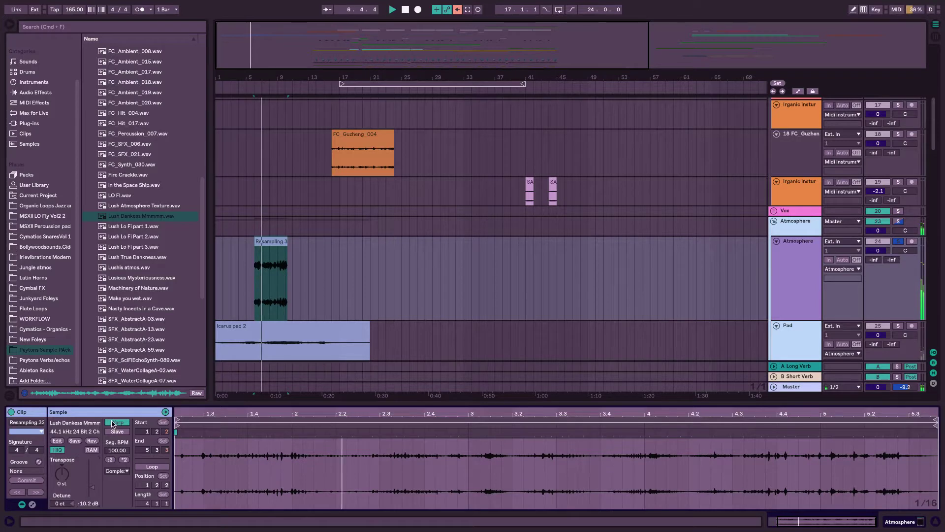
Turn off warping for the Lush Dankess Mmmmm clip and listen to it together with the other tracks
left_click(113, 423)
left_click(351, 305)
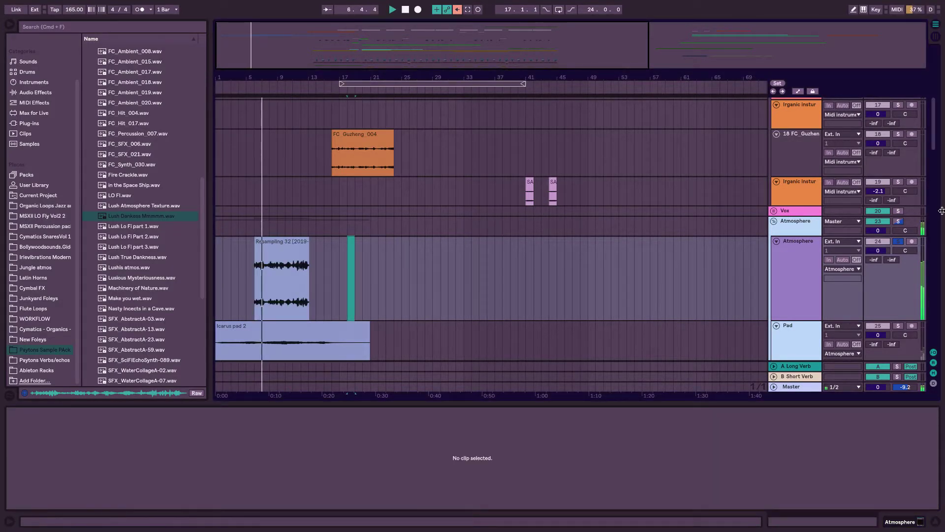
left_click(279, 248)
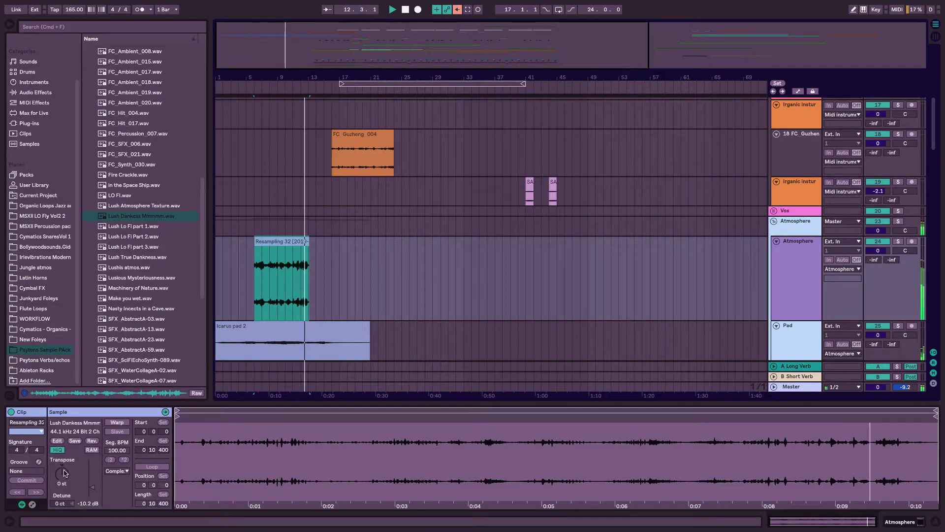
Re-enable warping on the Lush Dankess Mmmmm clip in Beats mode, keeping its current timing, and transpose it up 2 st
left_click(117, 471)
left_click(118, 479)
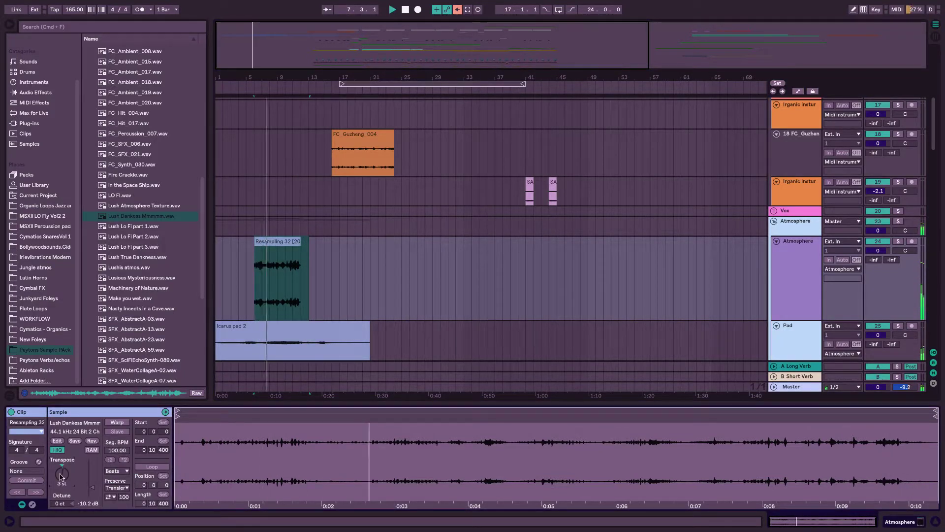
left_click(116, 423)
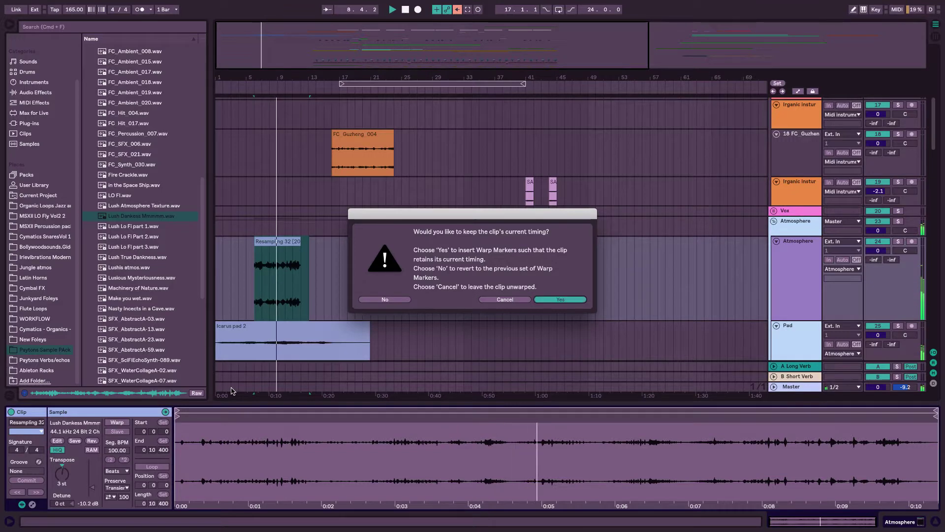
key("Return")
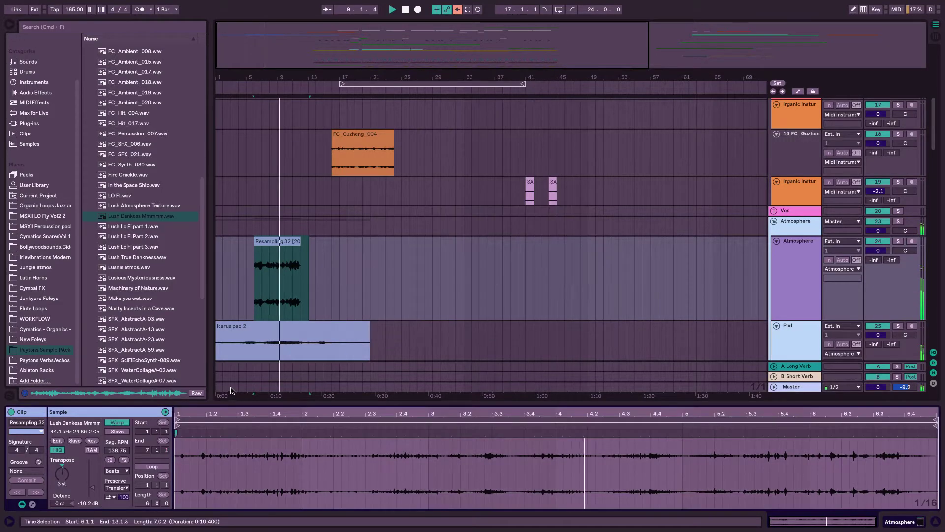
left_click(382, 266)
left_click(289, 247)
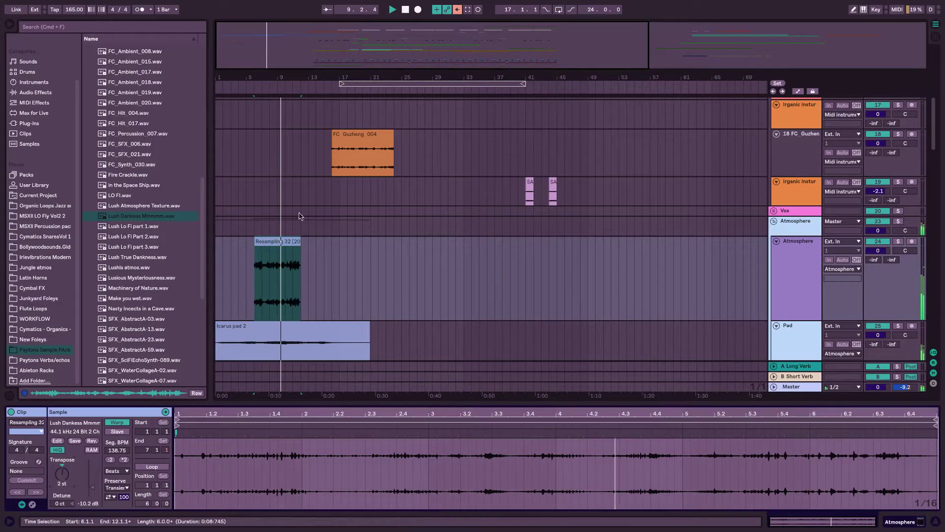
Shorten the Lush Dankess Mmmmm clip to four bars and place it from bar 12 to bar 16, before the guzheng loop
left_click_drag(274, 244, 313, 246)
left_click_drag(412, 57, 384, 160)
scroll(383, 164, "left", 8)
scroll(384, 164, "down", 2)
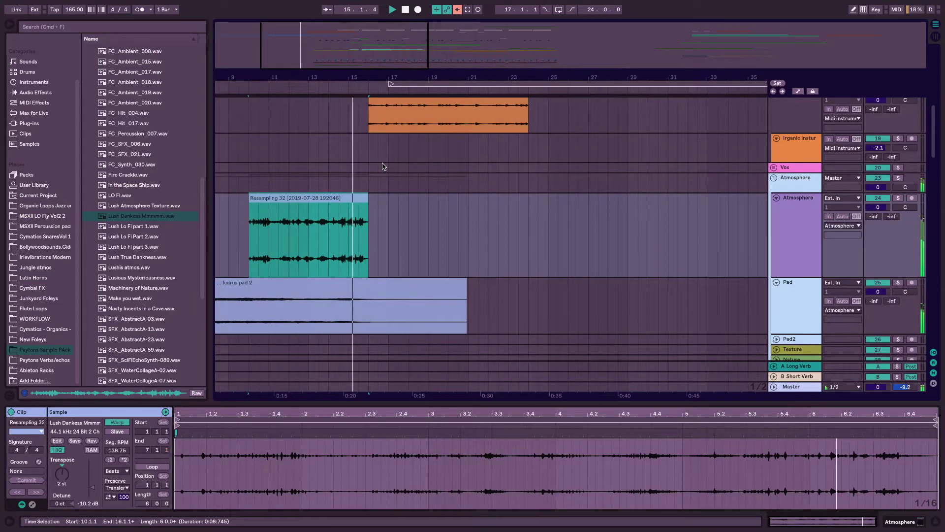
left_click(266, 198)
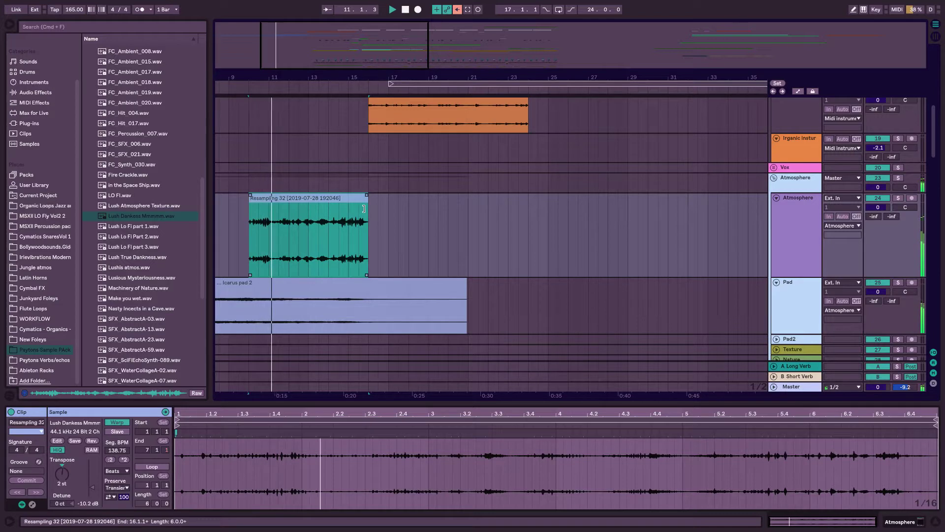
left_click_drag(362, 207, 322, 210)
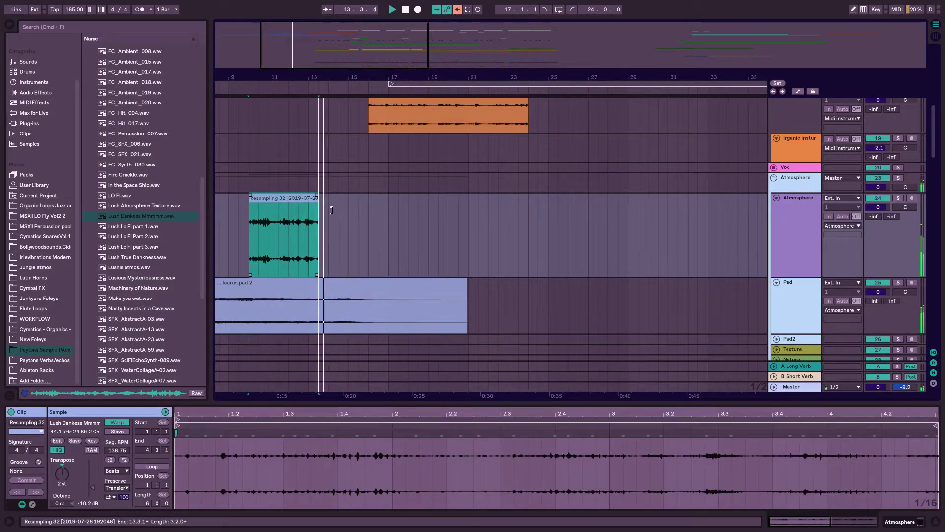
left_click_drag(308, 210, 351, 211)
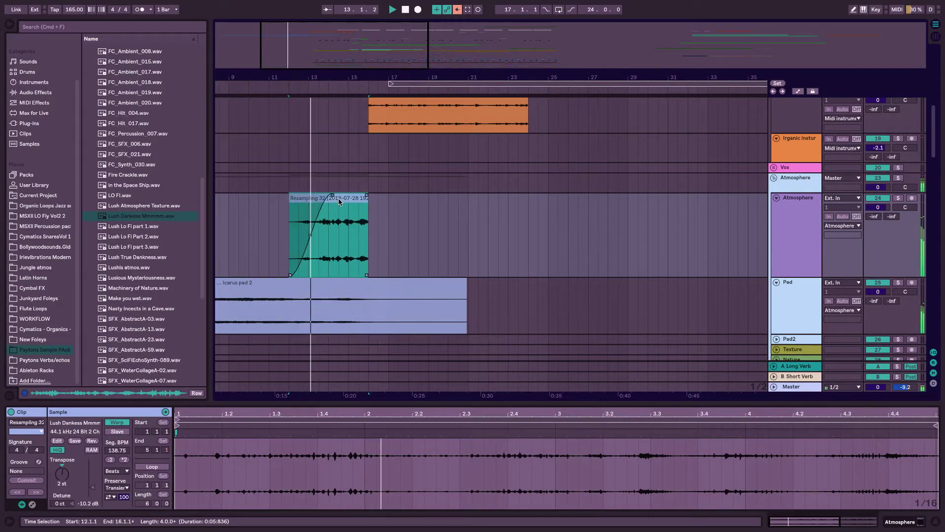
Give the Lush Dankess Mmmmm clip a fade-in over most of its length and move it to run from bar 11 to bar 15
left_click_drag(291, 198, 360, 196)
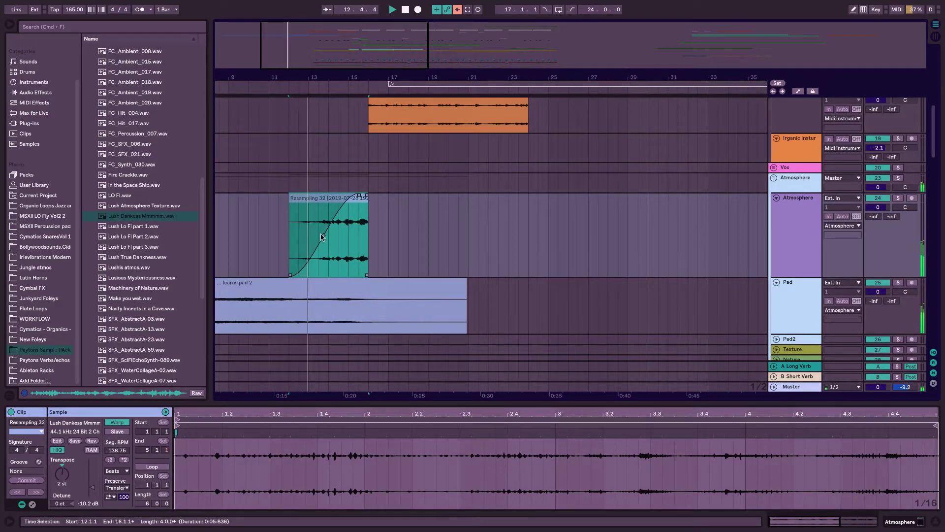
left_click(378, 228)
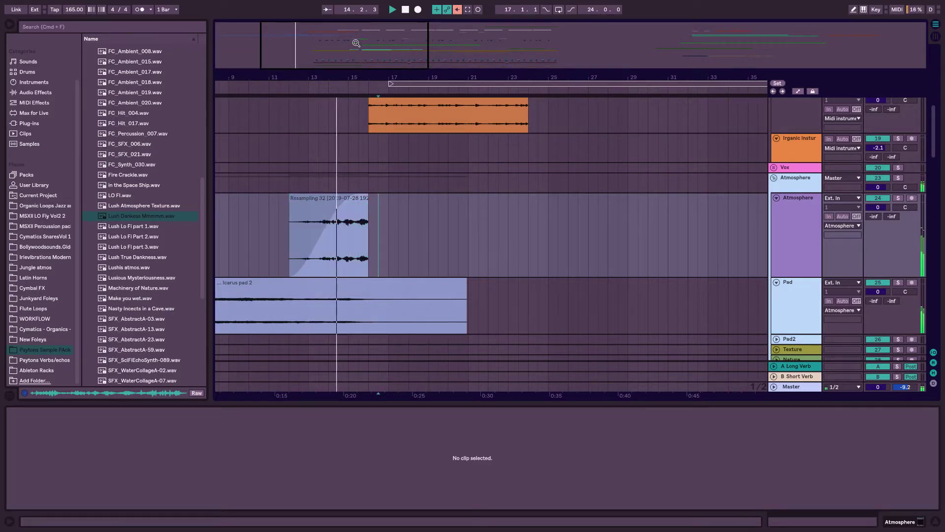
left_click_drag(356, 43, 355, 27)
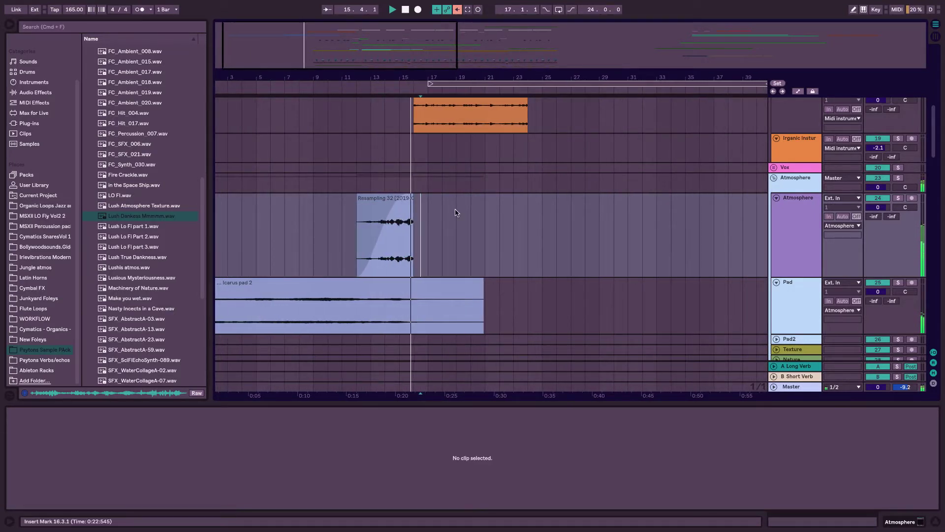
scroll(456, 212, "up", 1)
scroll(456, 213, "right", 1)
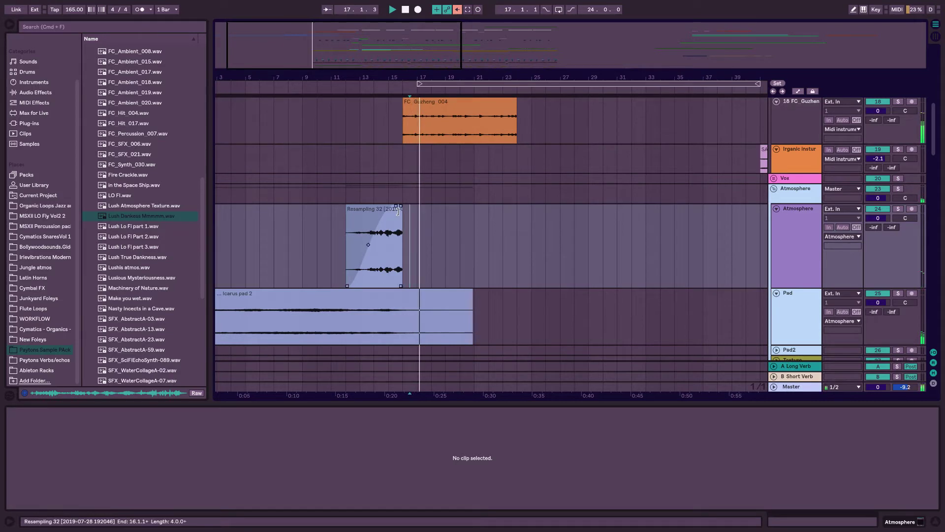
left_click_drag(397, 224, 383, 224)
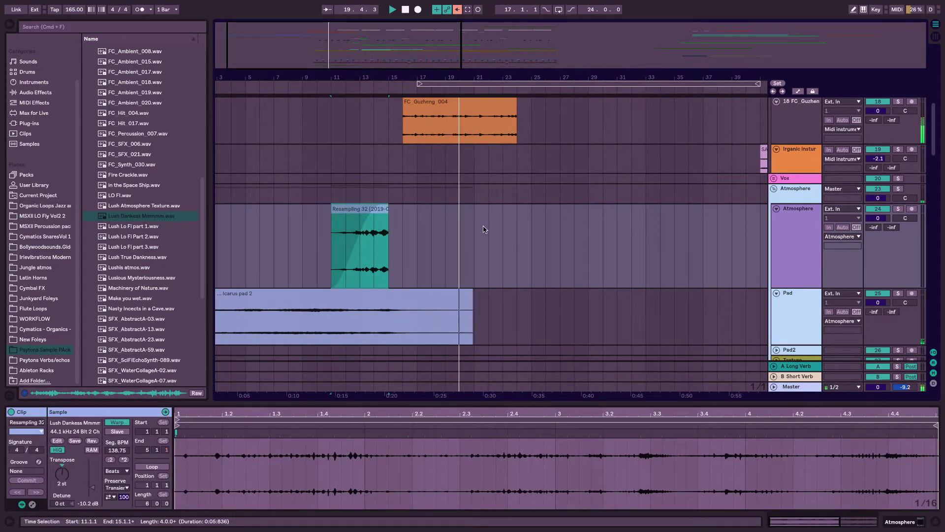
Browse the Atmospheres sample list for another atmosphere sound and preview A Weird of Lush.wav
left_click_drag(444, 40, 458, 24)
left_click(531, 259)
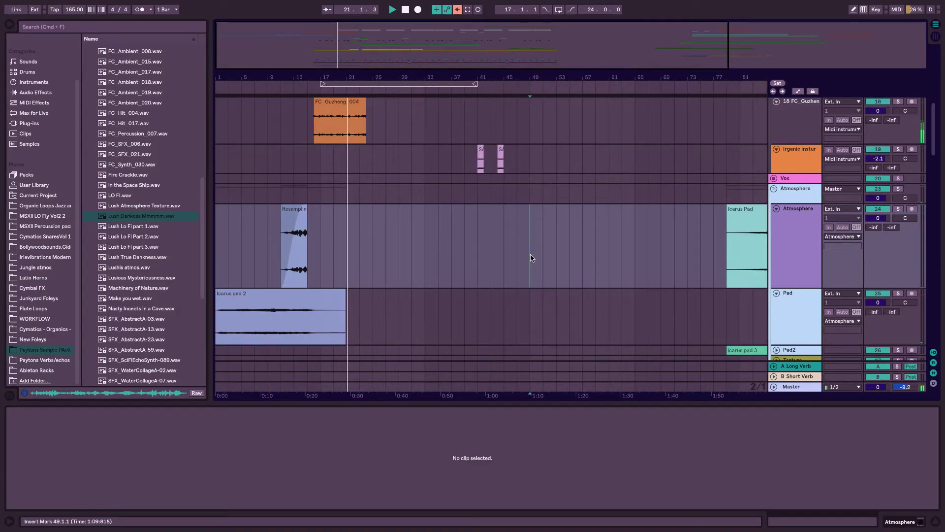
scroll(359, 210, "down", 2)
scroll(145, 153, "up", 1)
scroll(142, 240, "down", 5)
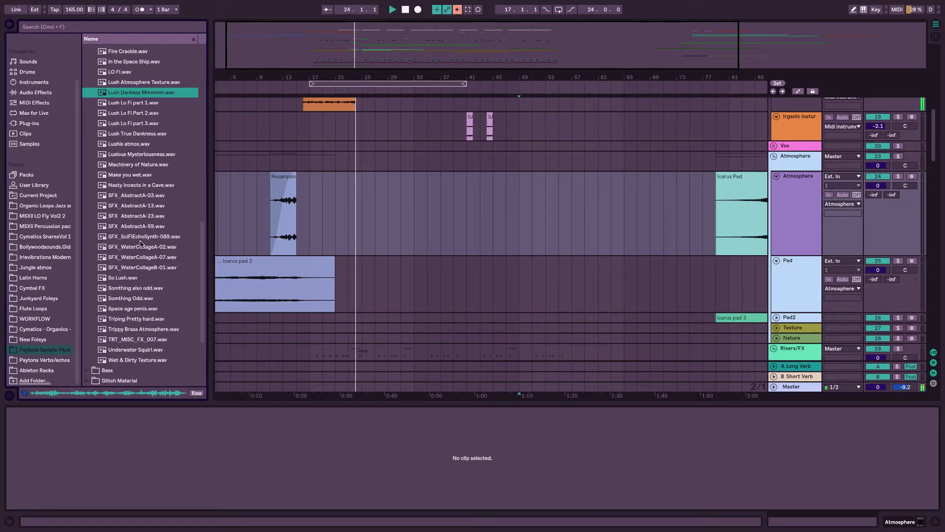
scroll(141, 241, "up", 2)
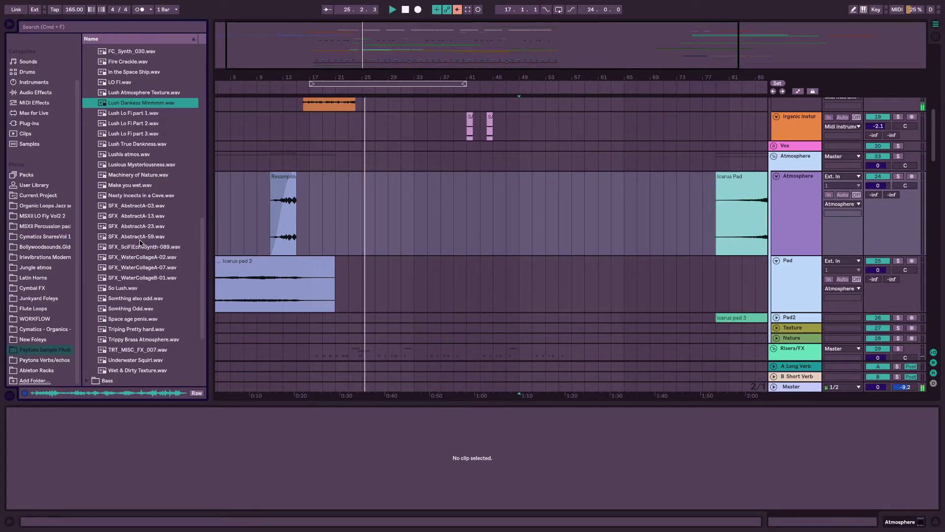
scroll(140, 276, "down", 2)
scroll(138, 297, "up", 8)
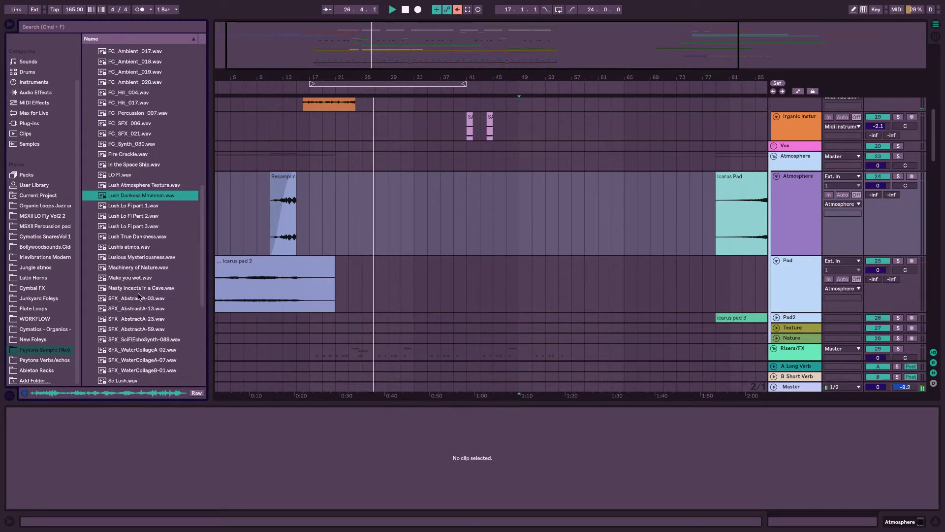
scroll(109, 123, "up", 7)
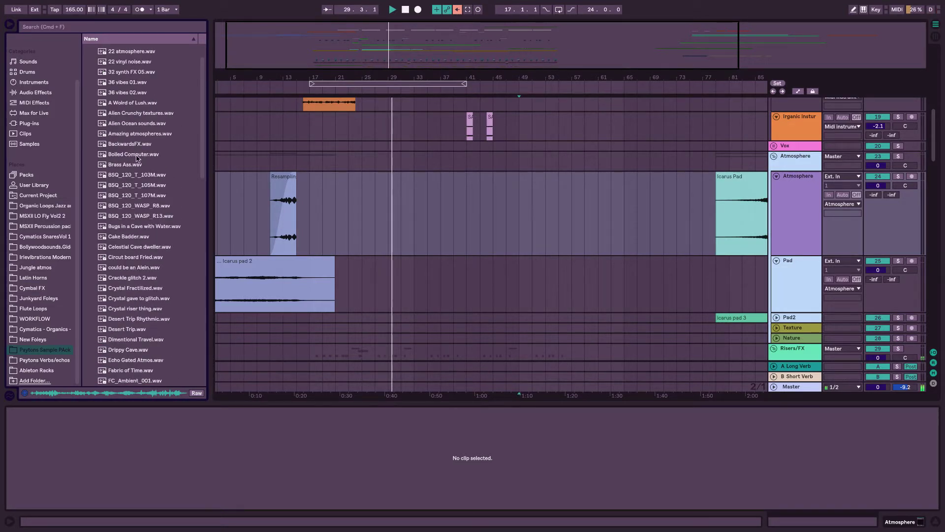
left_click(131, 155)
left_click(136, 104)
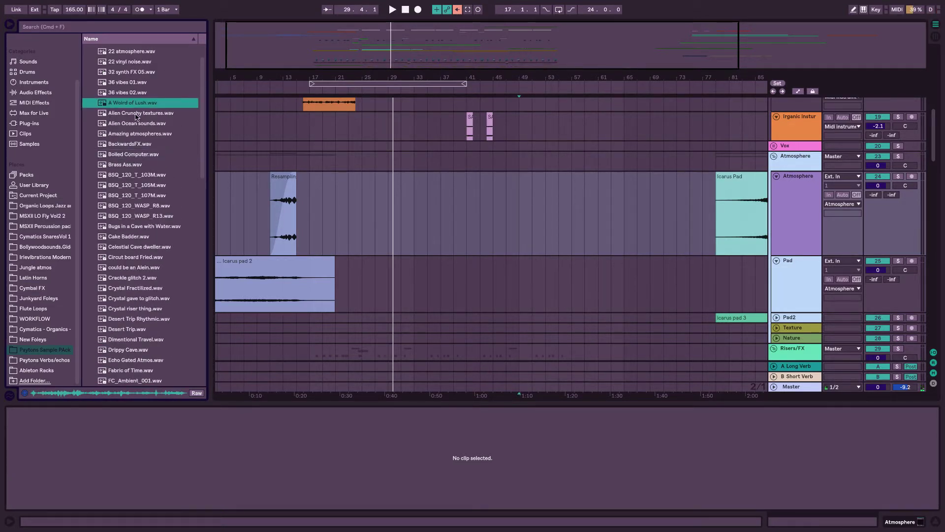
Add A Weird of Lush.wav to the Atmosphere track at bar 29, turn off its warping and play it
scroll(120, 111, "up", 1)
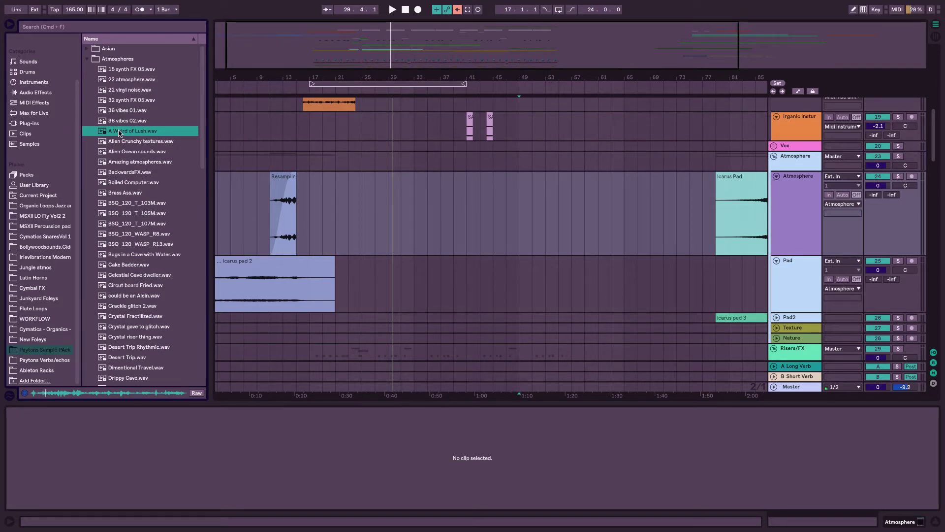
left_click_drag(122, 133, 389, 205)
left_click(118, 422)
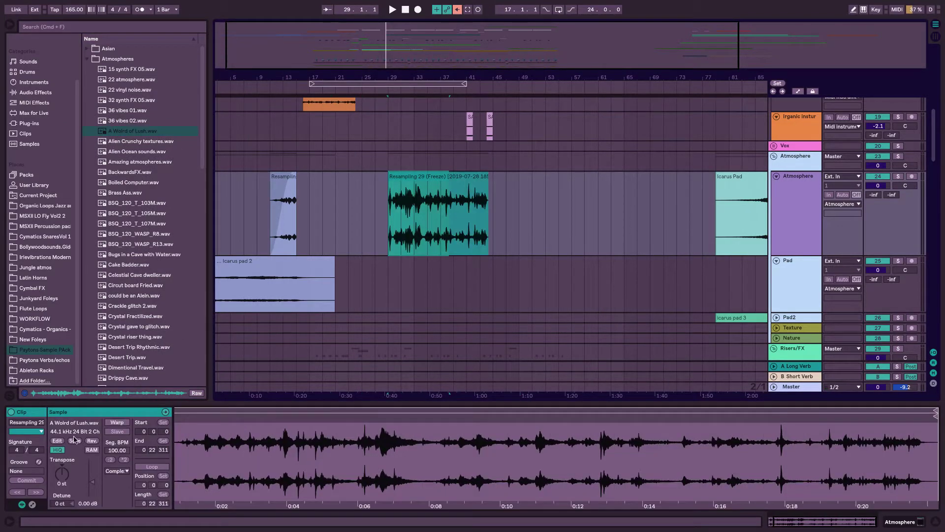
key("space")
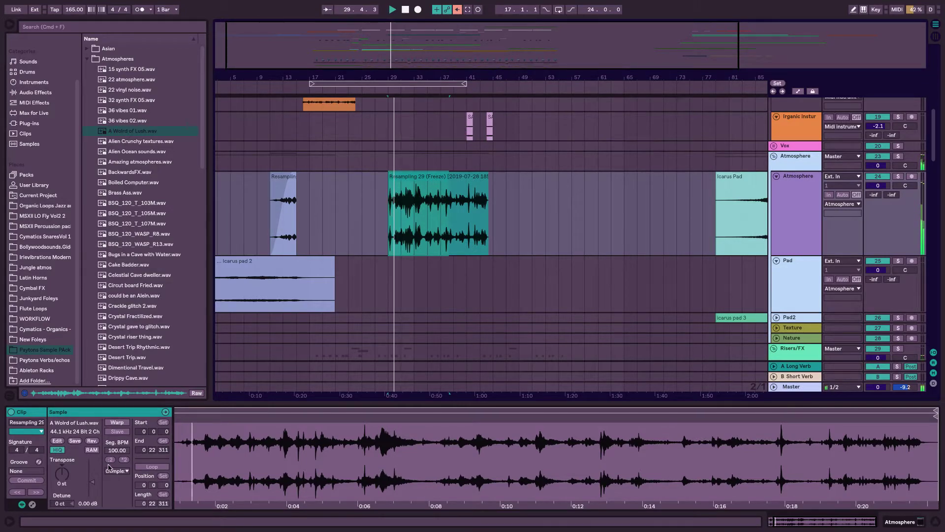
Re-enable warping on the A Weird of Lush clip, keeping its current timing, and lower its gain to -14.5 dB
left_click(117, 424)
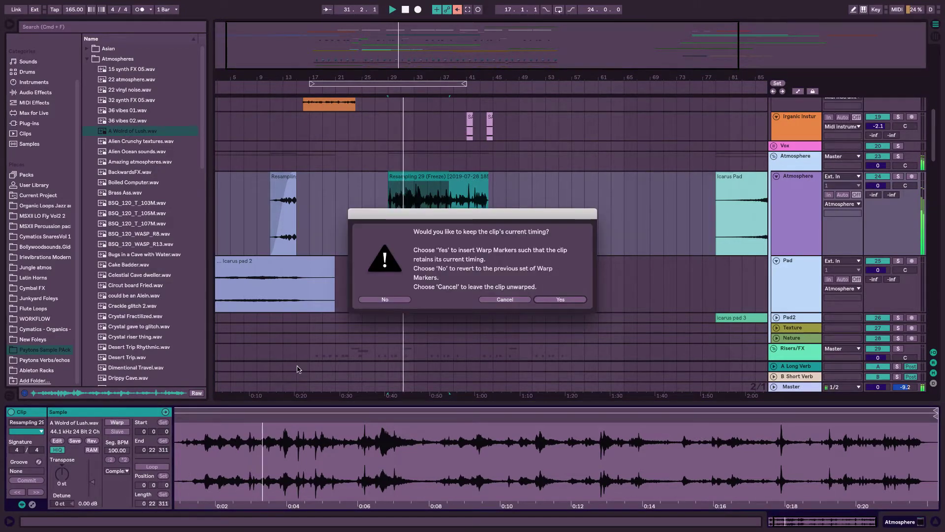
key("Return")
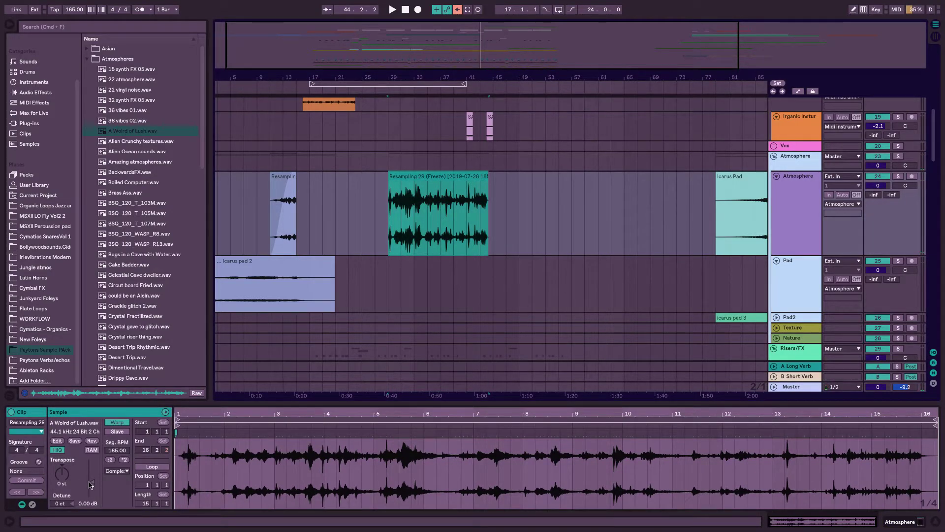
left_click_drag(90, 485, 90, 497)
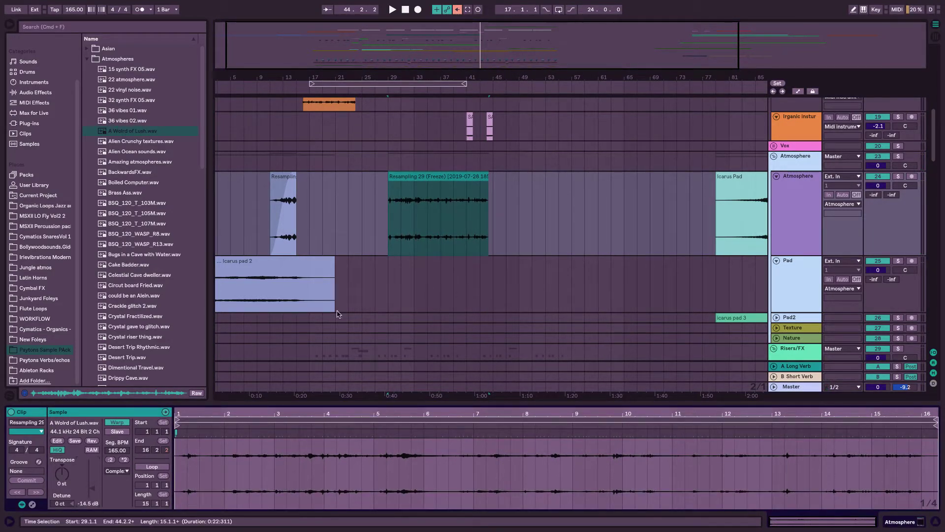
Trim the A Weird of Lush clip to a four-bar section, place it from bar 49 to bar 53 and play it
left_click_drag(389, 193, 415, 193)
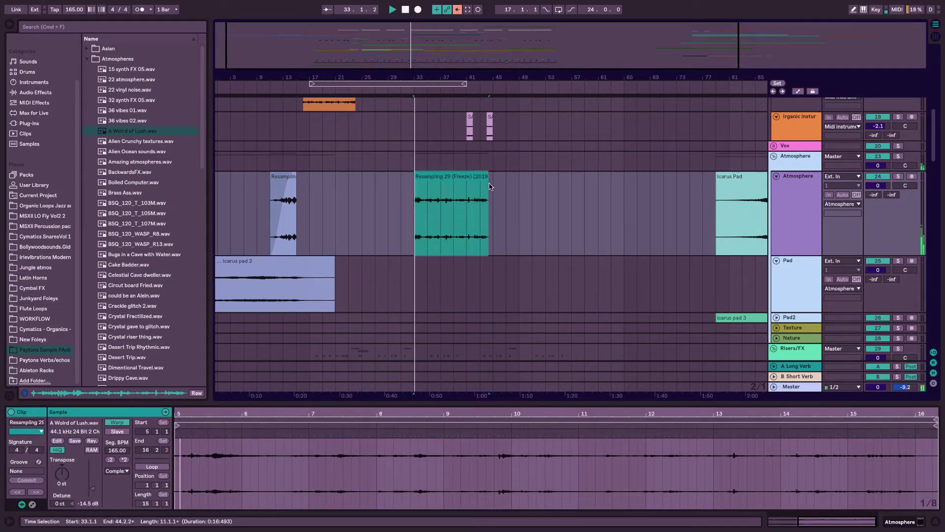
left_click_drag(488, 186, 530, 196)
left_click(527, 85)
key("space")
key("space")
key("space")
key("space")
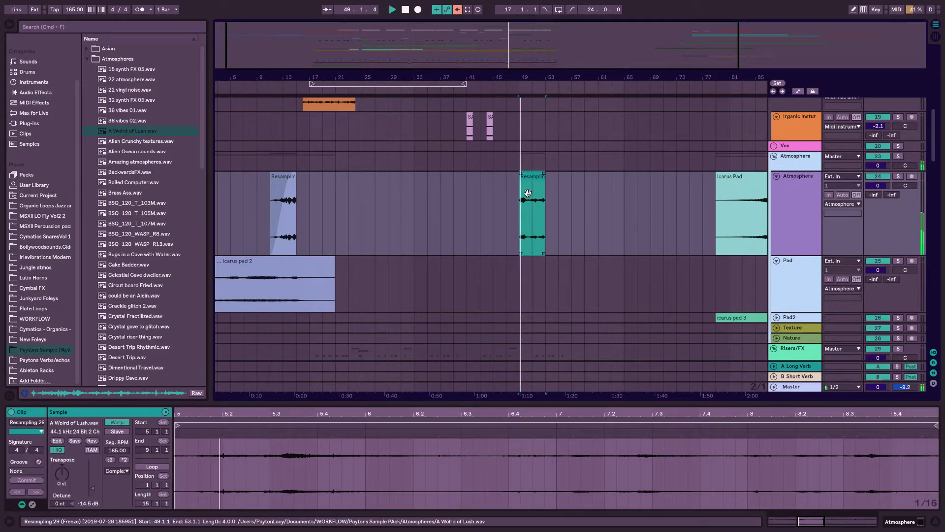
Move the A Weird of Lush clip's start marker to 11.4.1 and turn on looping for the clip
left_click_drag(385, 415, 385, 364)
left_click_drag(385, 427, 715, 423)
left_click(166, 467)
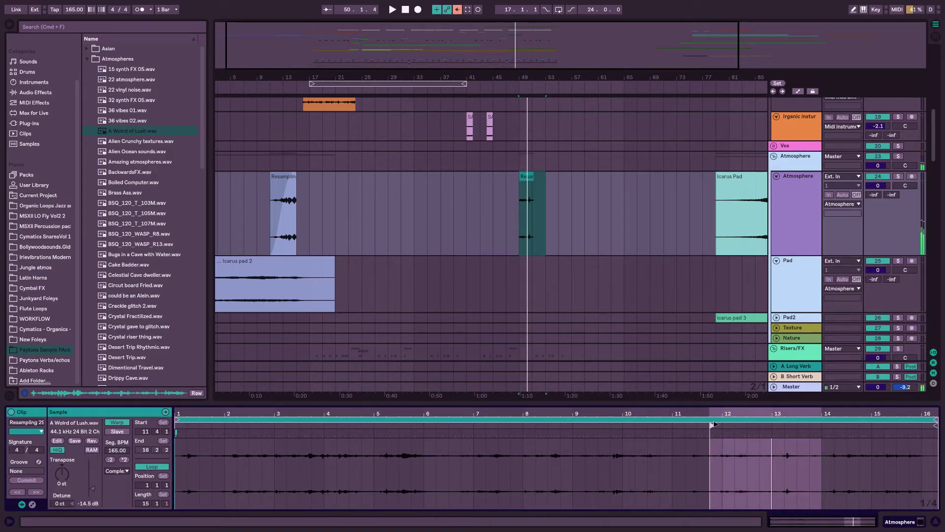
left_click(571, 226)
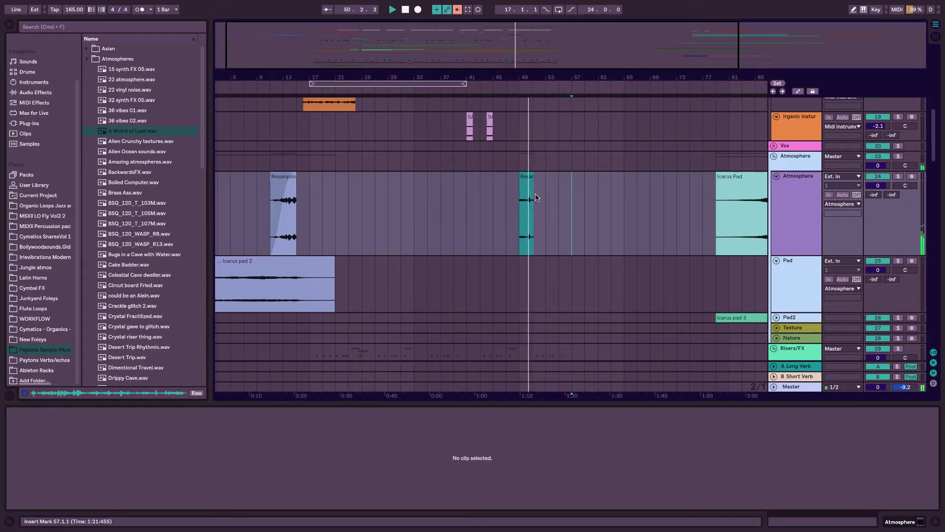
Look through the arrangement's tracks, from the instruments and risers through the drums down to the Basses group
scroll(449, 168, "up", 6)
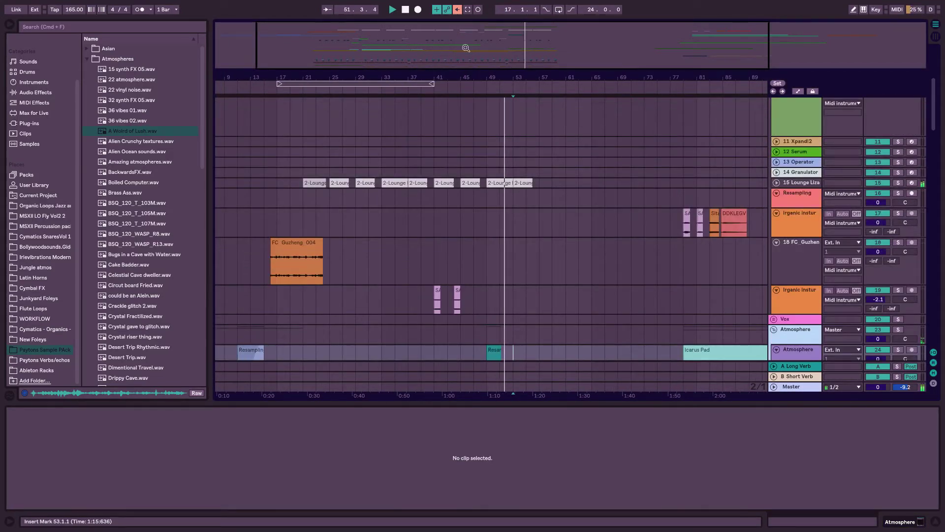
left_click_drag(467, 49, 497, 46)
scroll(523, 192, "down", 10)
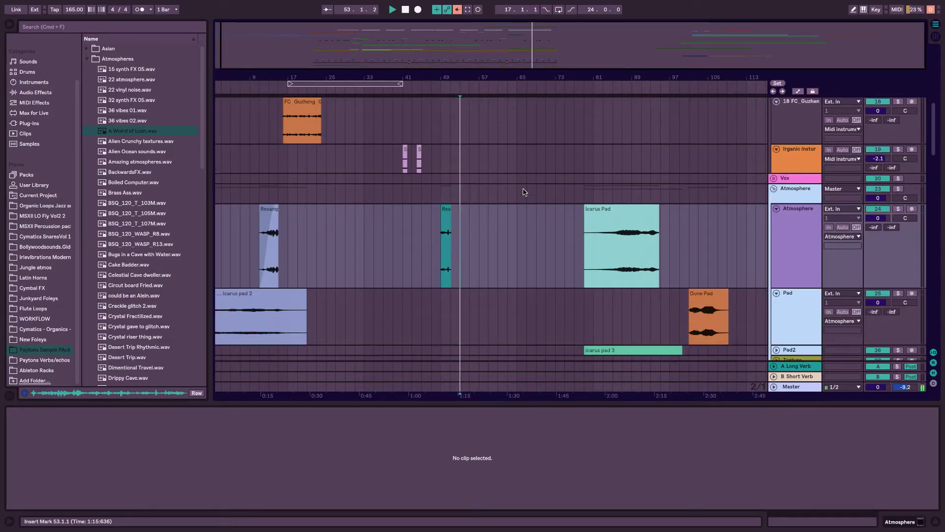
scroll(523, 192, "down", 3)
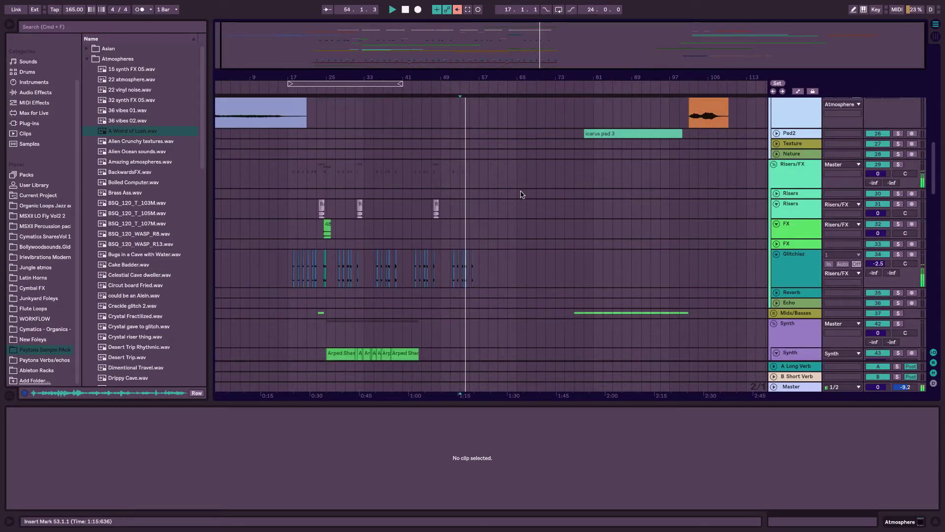
left_click(507, 273)
scroll(265, 178, "up", 5)
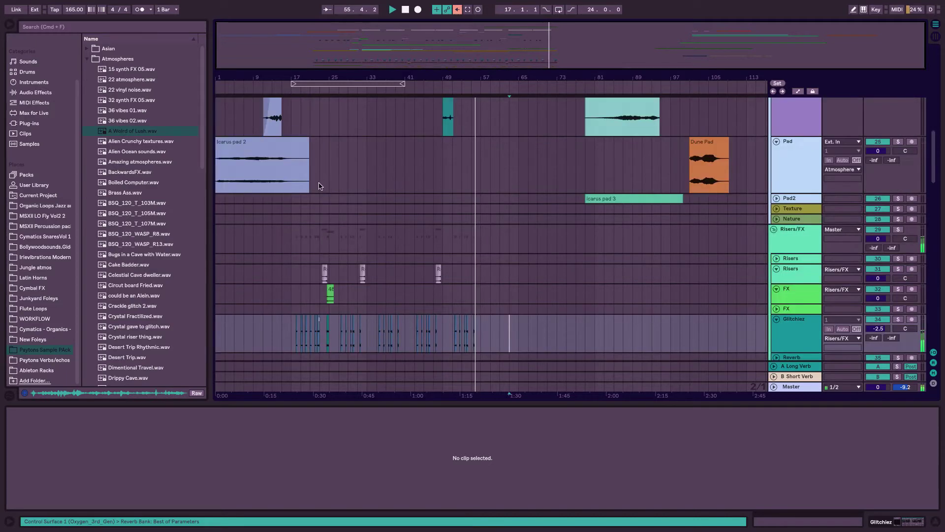
scroll(285, 178, "up", 2)
scroll(285, 178, "down", 7)
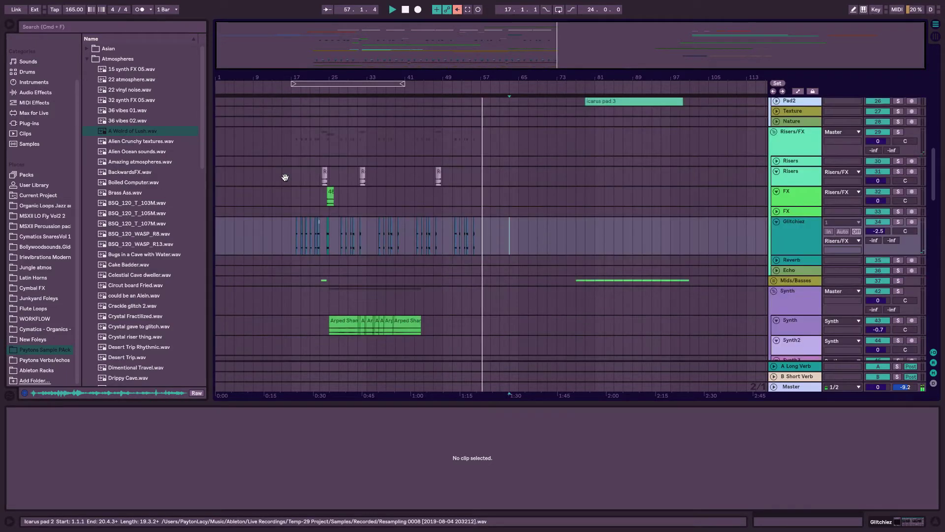
scroll(570, 283, "down", 6)
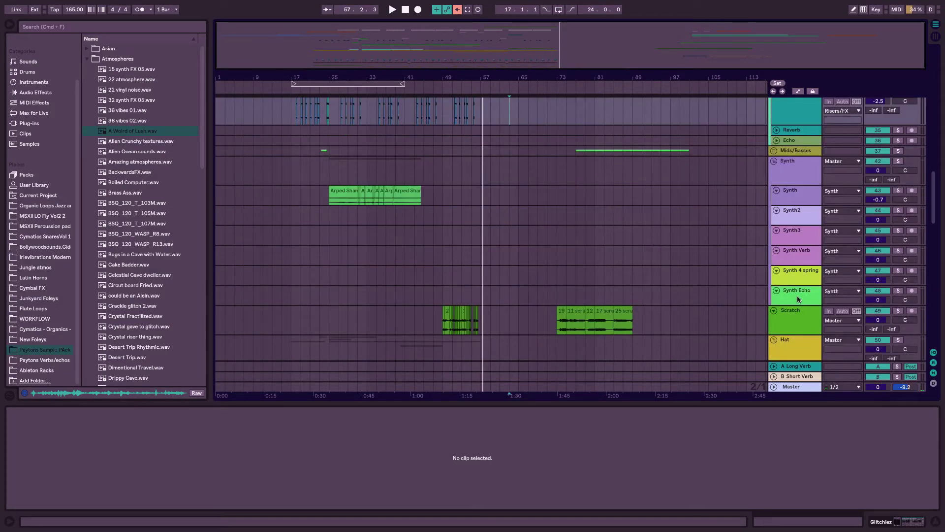
scroll(799, 289, "down", 10)
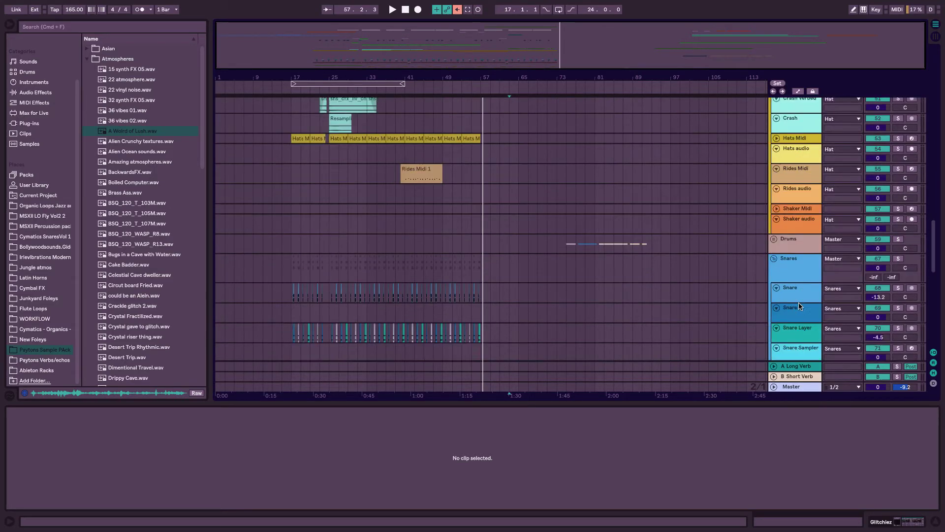
scroll(799, 305, "down", 8)
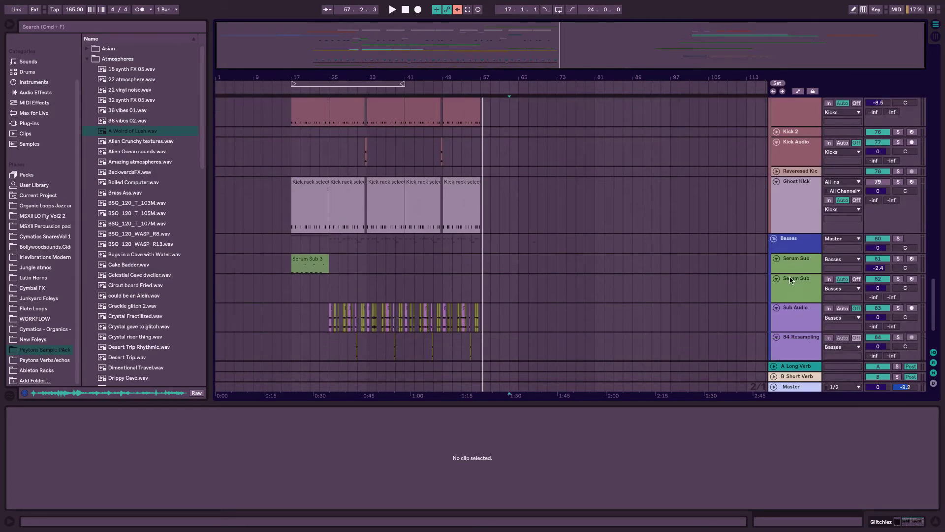
Open Serum with the decent sub preset on the empty Serum Sub track and arm the track for recording
left_click(794, 285)
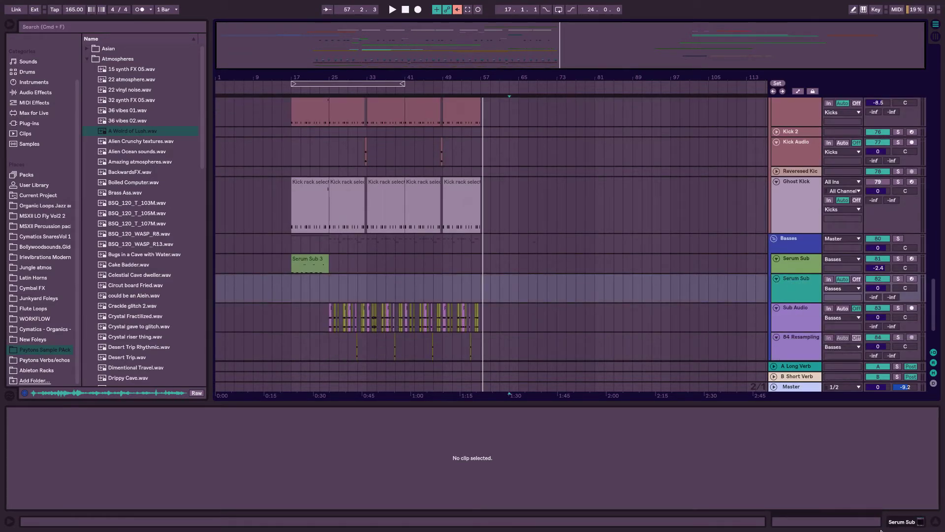
left_click(899, 526)
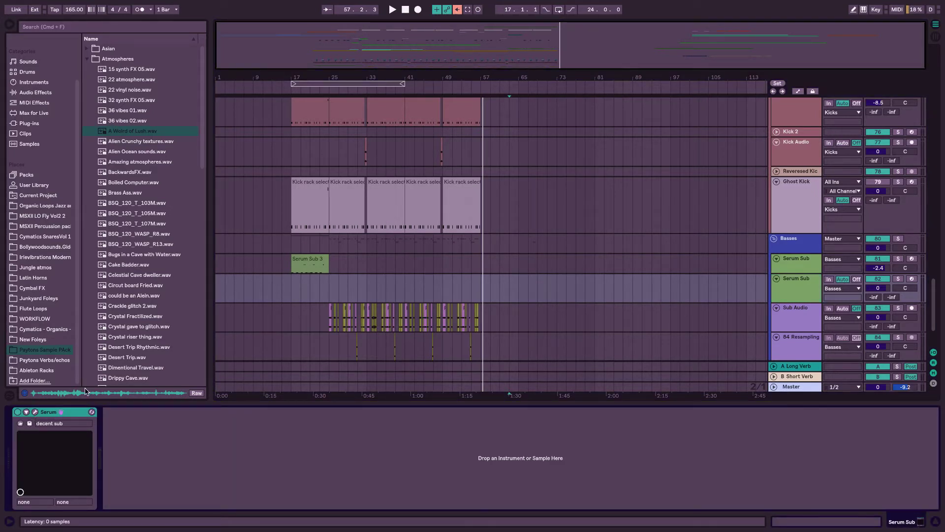
left_click(36, 411)
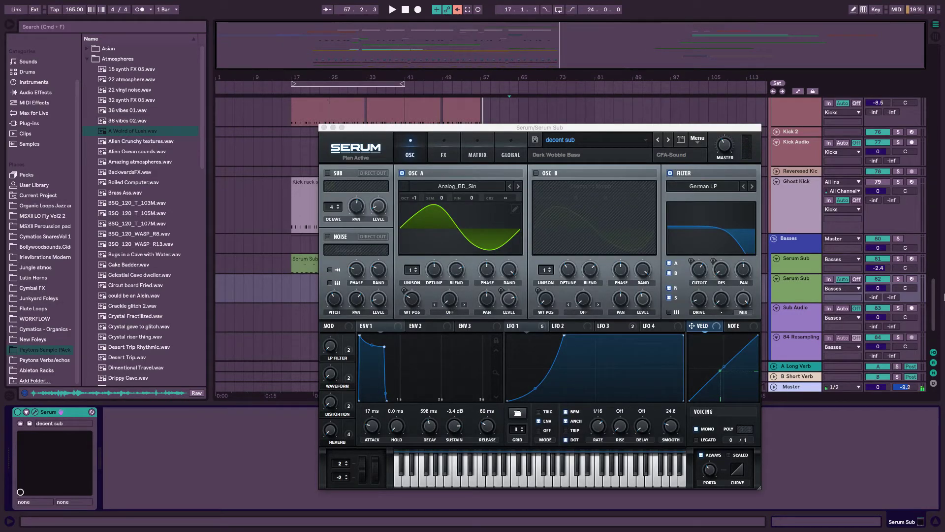
left_click(912, 279)
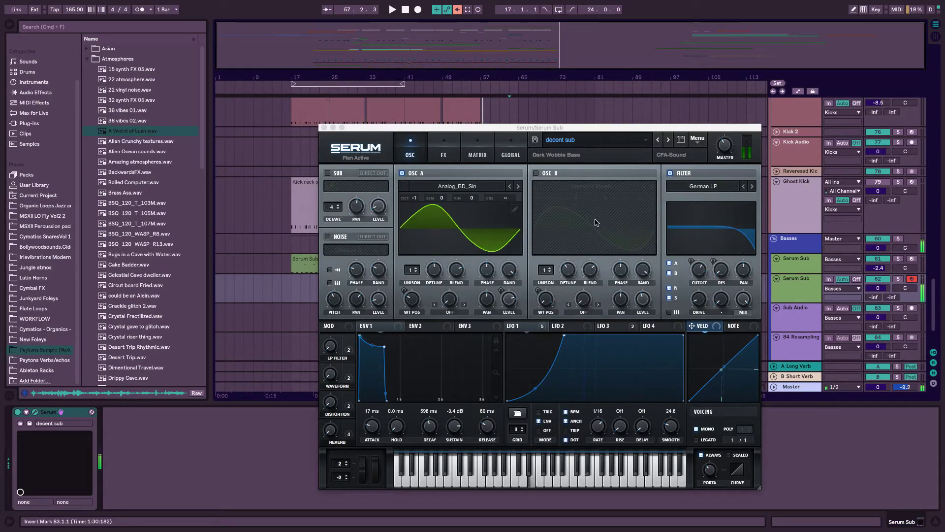
Assign LFO 4 to oscillator A's coarse pitch and leave Serum's noise oscillator switched off
left_click(644, 327)
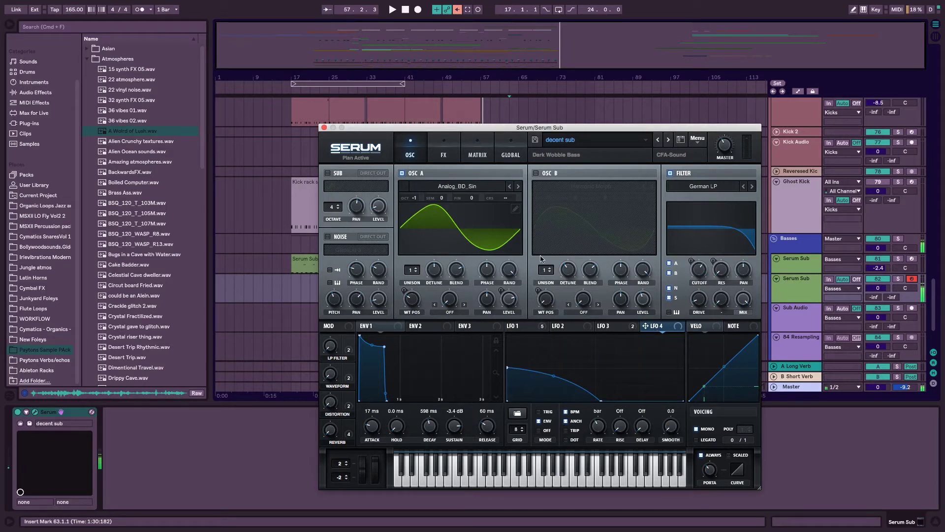
left_click_drag(646, 326, 504, 198)
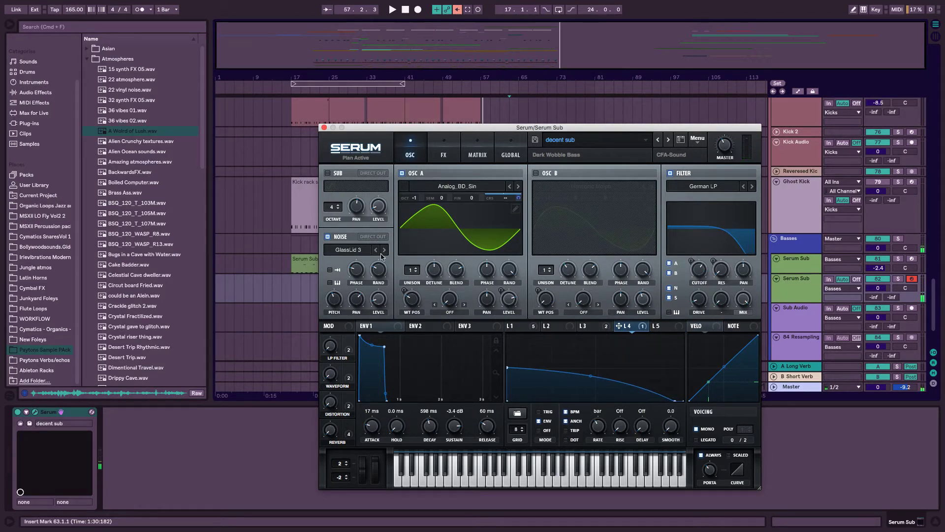
left_click(329, 237)
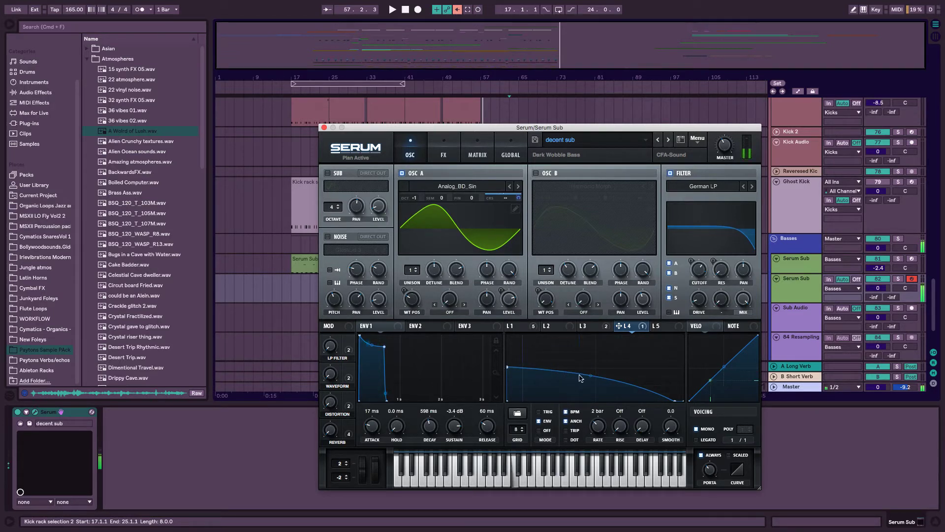
Reshape LFO 4 with a lower starting point and a raised end point, and set its rate to 4 bar
left_click_drag(507, 366, 502, 372)
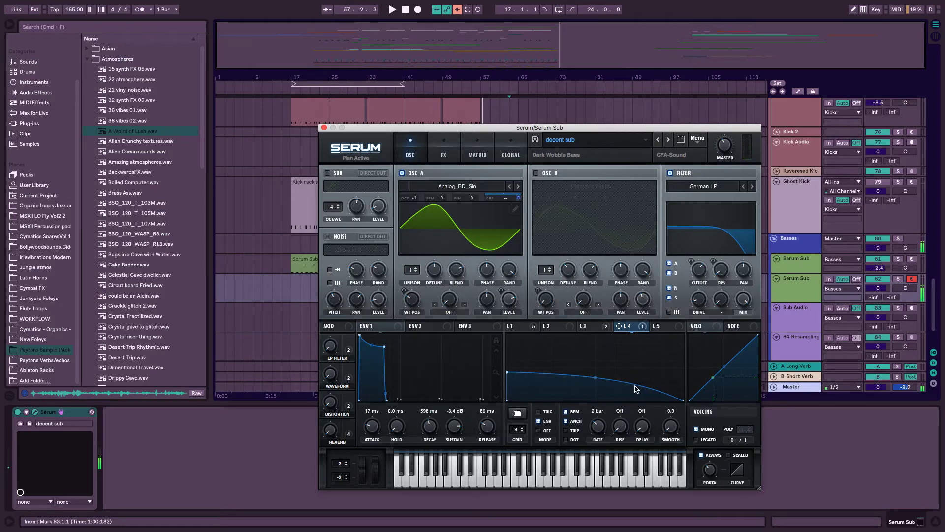
left_click_drag(694, 389, 696, 392)
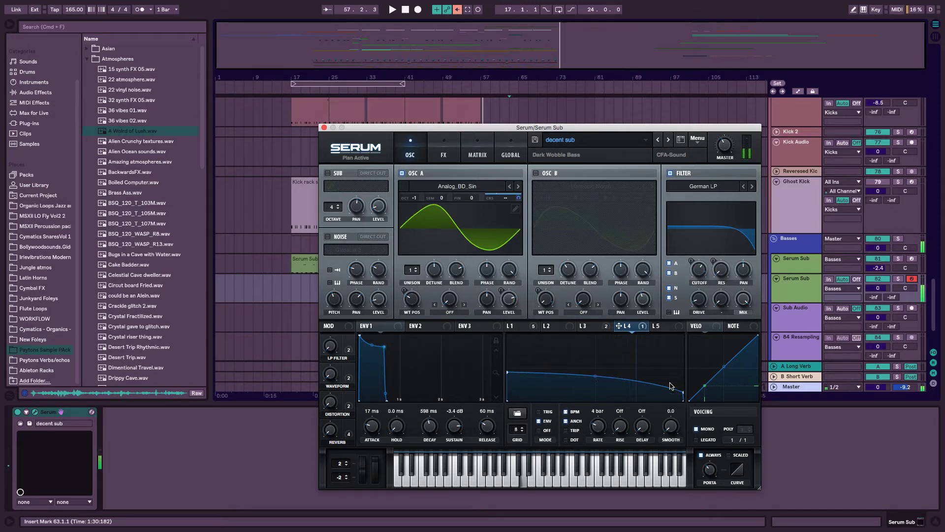
Record a sub part on the armed Serum Sub track from the arrangement start to about bar 12, and close Serum
left_click(218, 91)
left_click(415, 10)
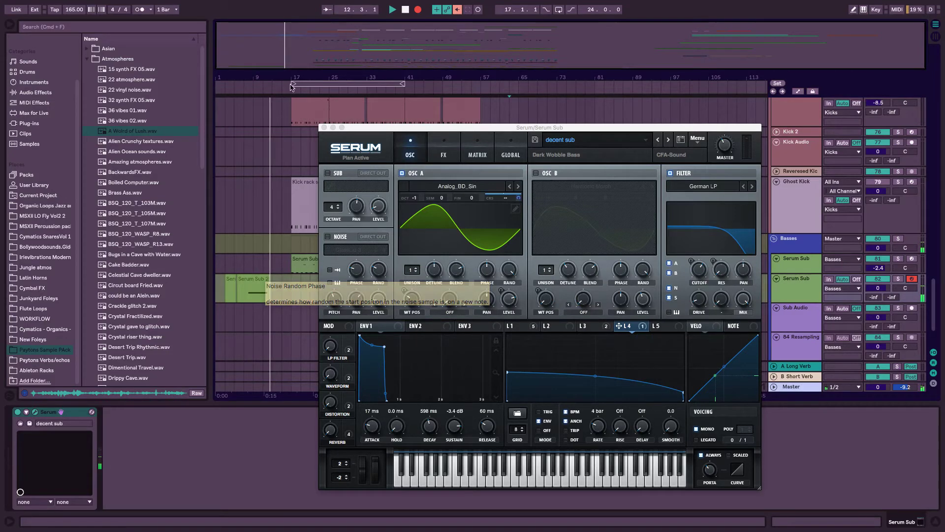
key("space")
left_click(324, 128)
scroll(832, 293, "down", 3)
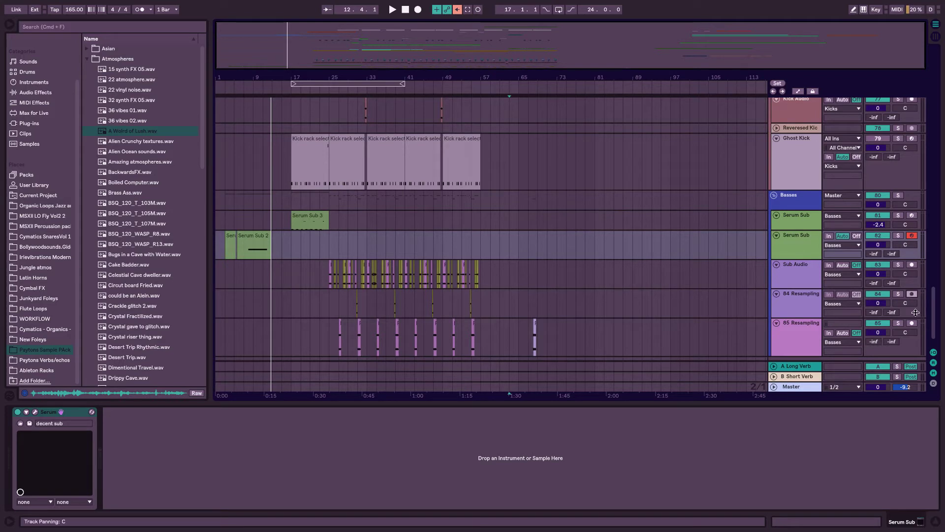
Trim the second Serum Sub clip to start at bar 7, solo its track and record it as audio onto the armed 85 Resampling track
left_click(911, 323)
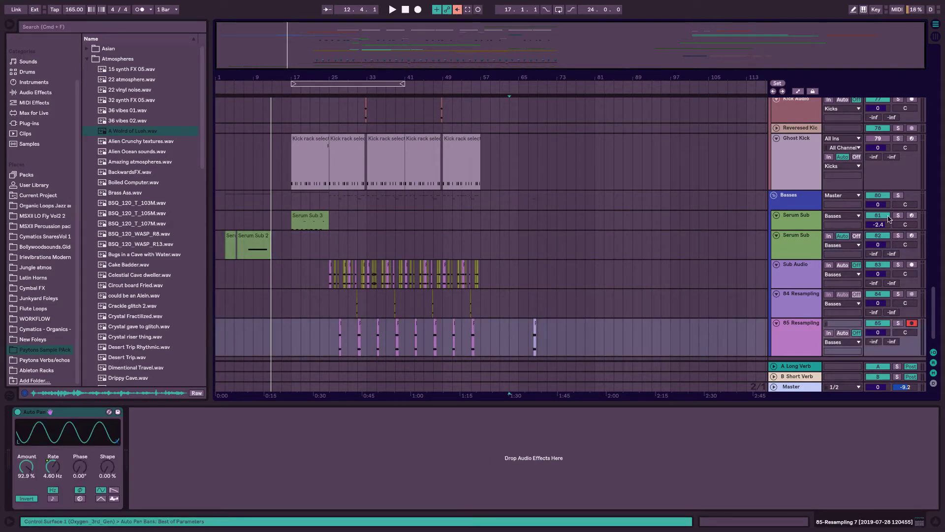
left_click(898, 236)
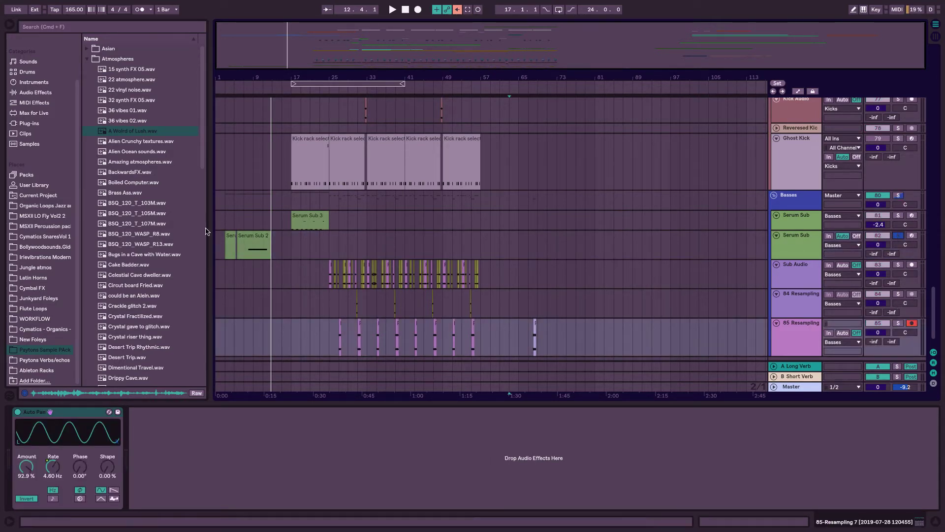
left_click_drag(239, 242, 245, 241)
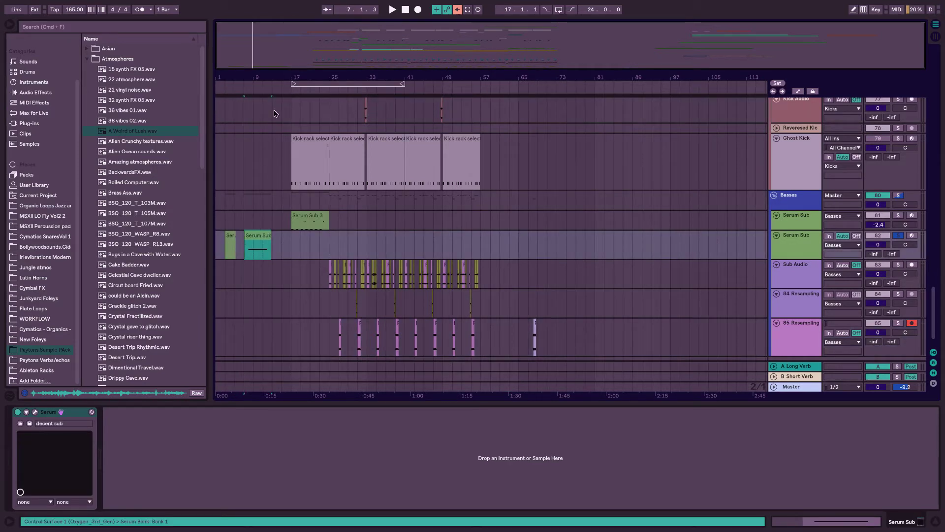
left_click(418, 9)
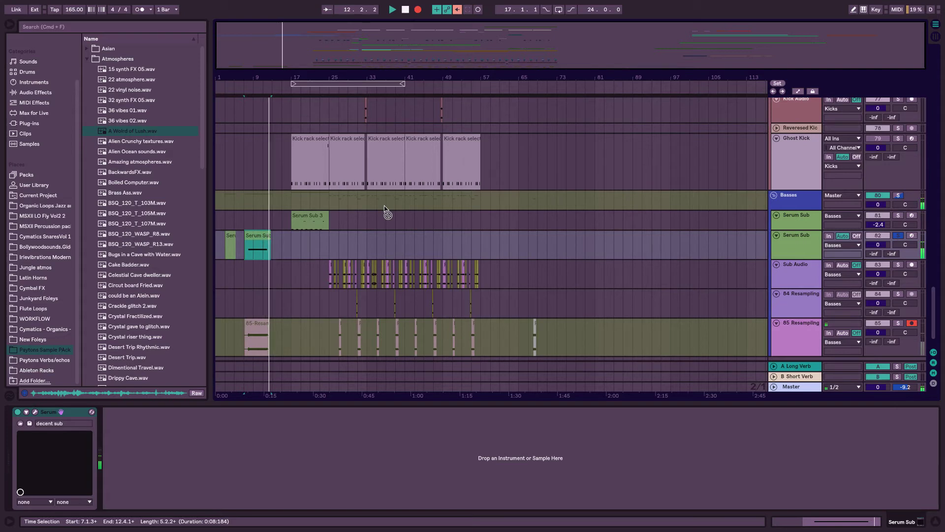
key("space")
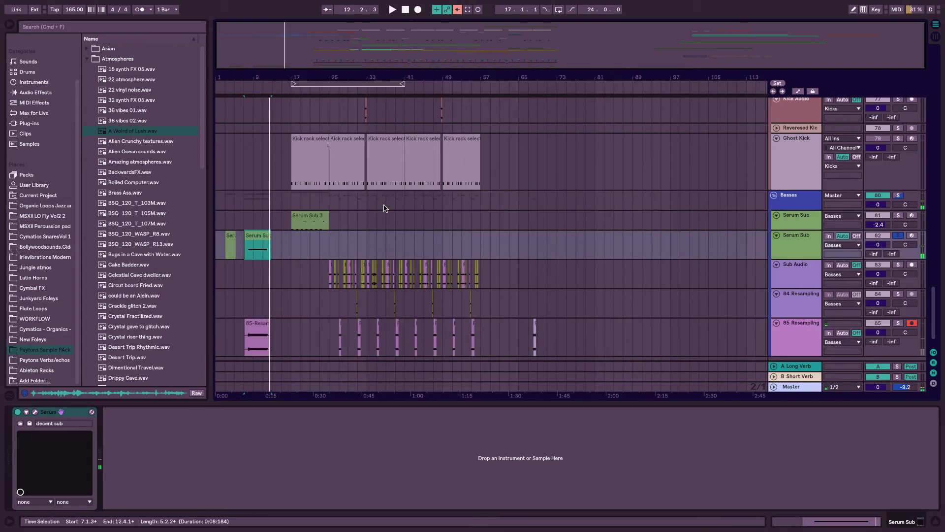
Delete the leftover MIDI clips on the second Serum Sub track and unsolo that track
left_click(229, 238)
key("Delete")
left_click_drag(392, 51, 391, 158)
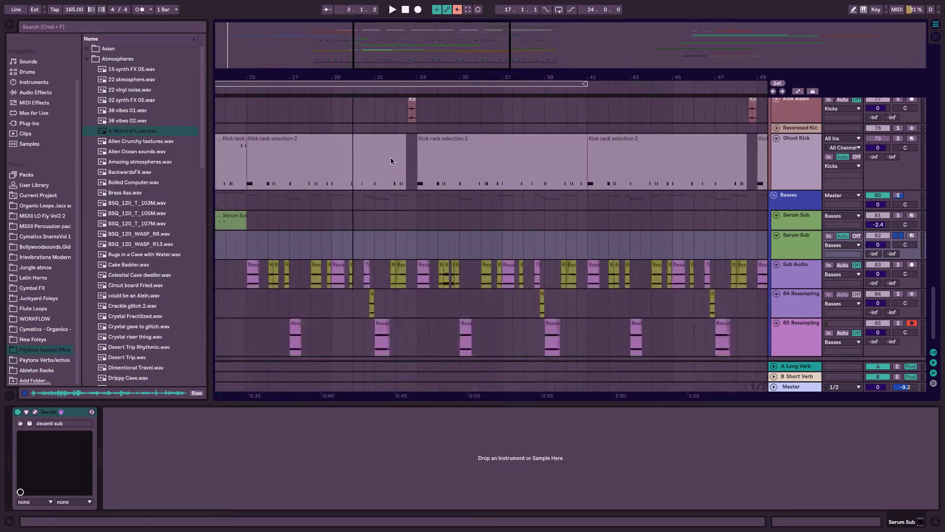
scroll(391, 158, "left", 10)
scroll(391, 157, "down", 1)
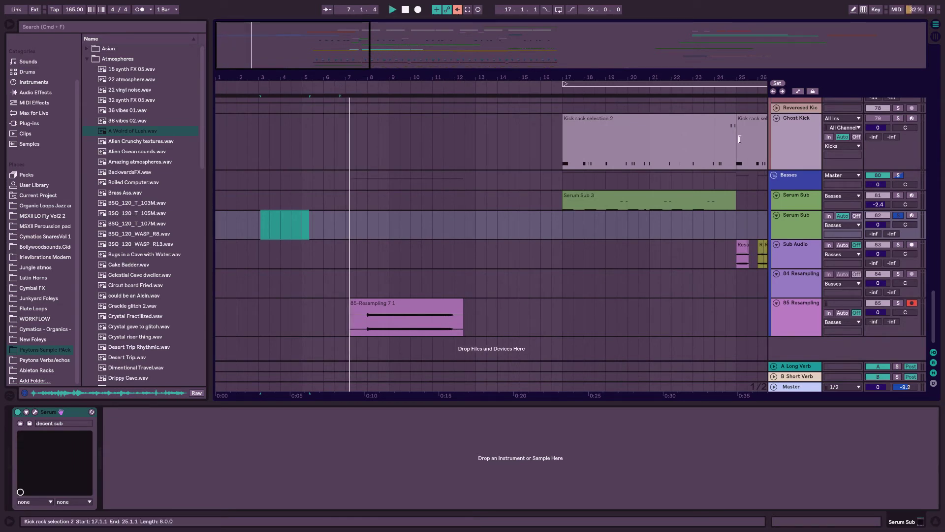
key("space")
left_click(898, 216)
key("space")
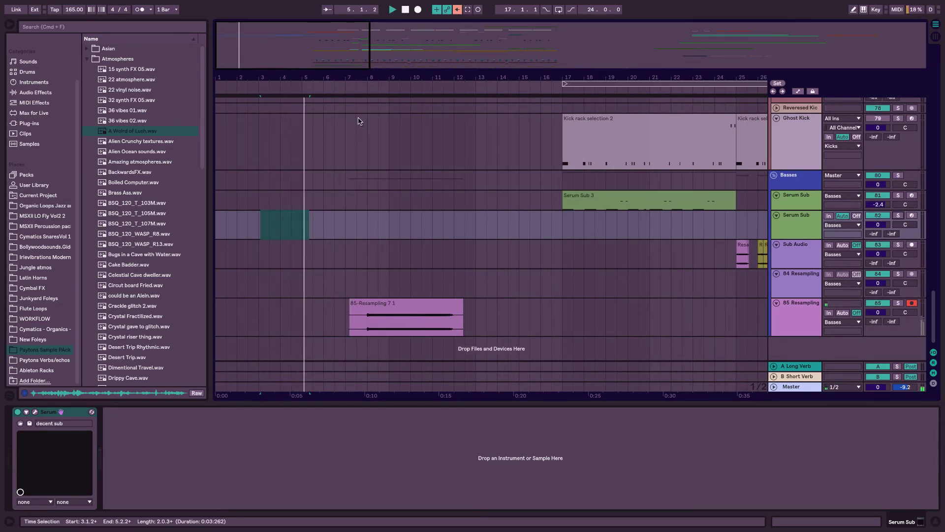
Move the resampled sub clip on 85 Resampling two bars later to start at about bar 9
left_click_drag(329, 56, 329, 74)
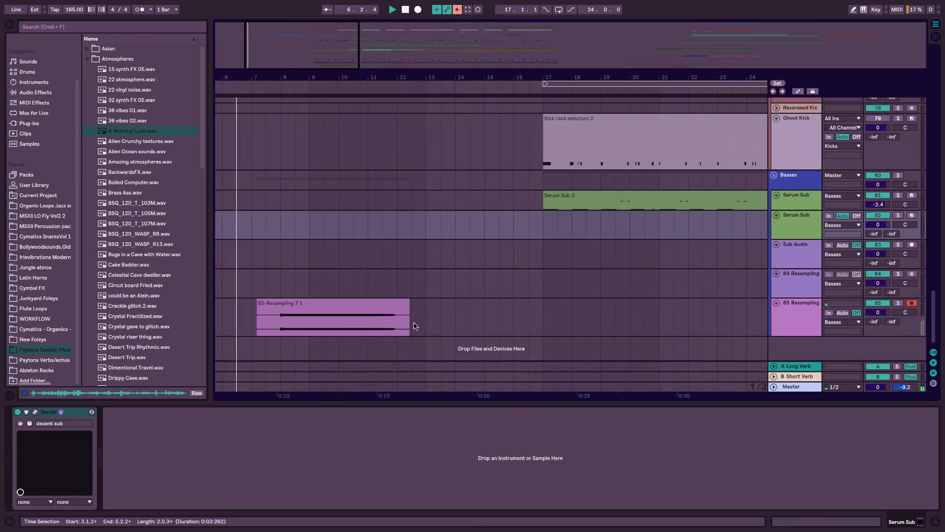
left_click(426, 101)
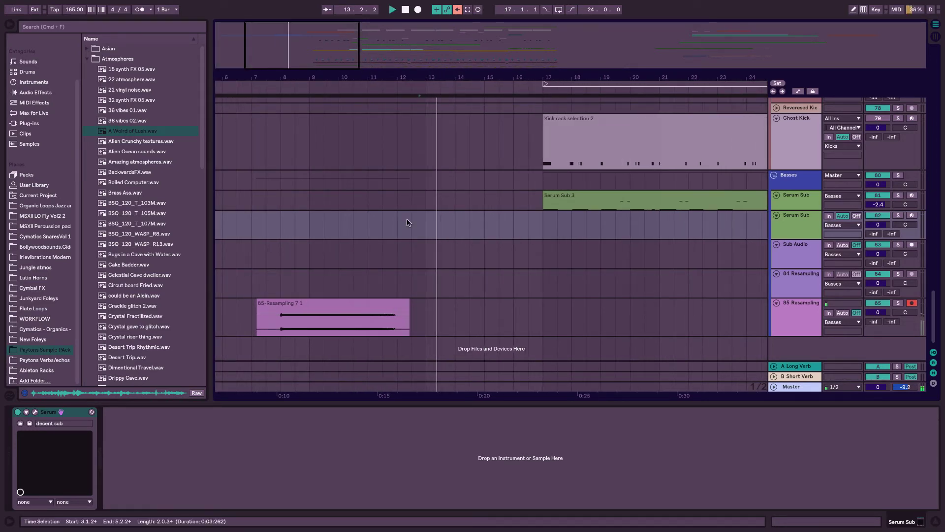
left_click(382, 310)
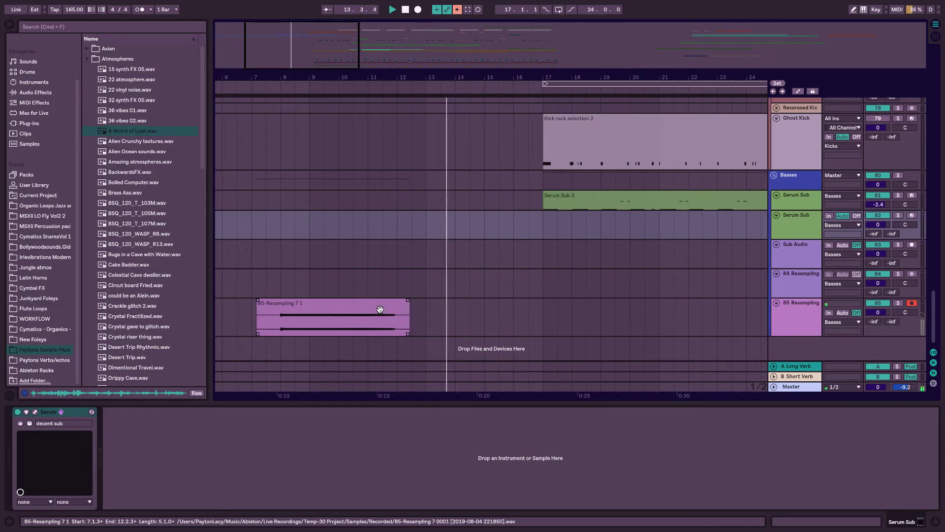
left_click(380, 309)
left_click_drag(380, 309, 439, 309)
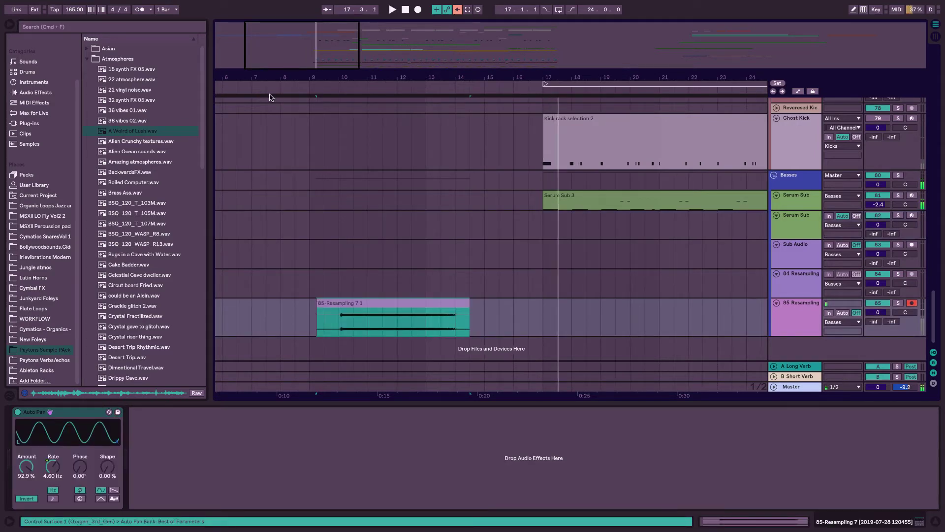
Add a long curved fade-in to the start of the Icarus pad 2 clip on the Pad track
left_click_drag(357, 56, 569, 56)
scroll(310, 152, "up", 10)
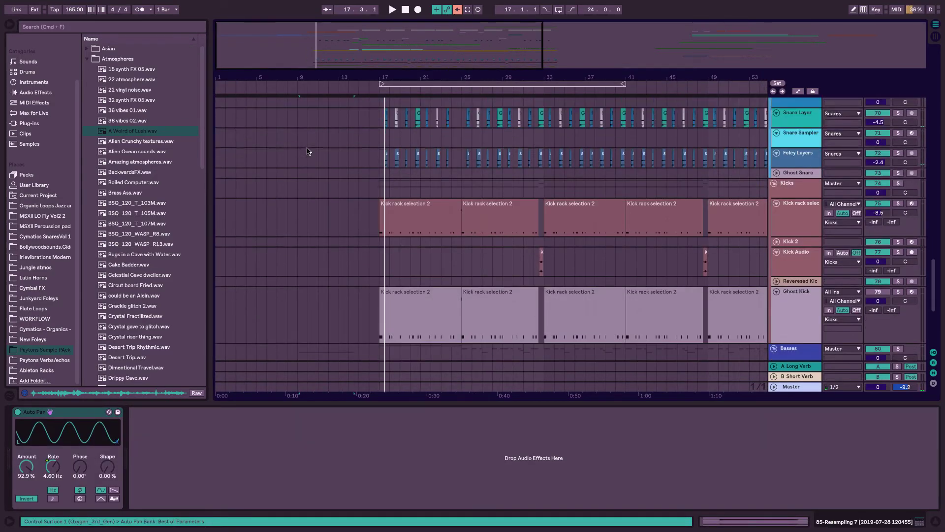
scroll(307, 150, "up", 10)
scroll(307, 150, "left", 2)
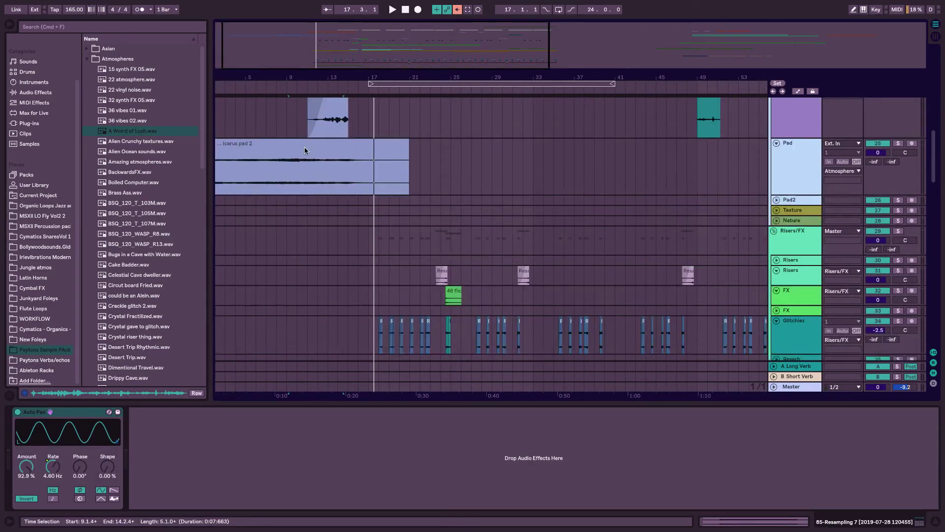
left_click(277, 171)
left_click_drag(218, 167, 242, 178)
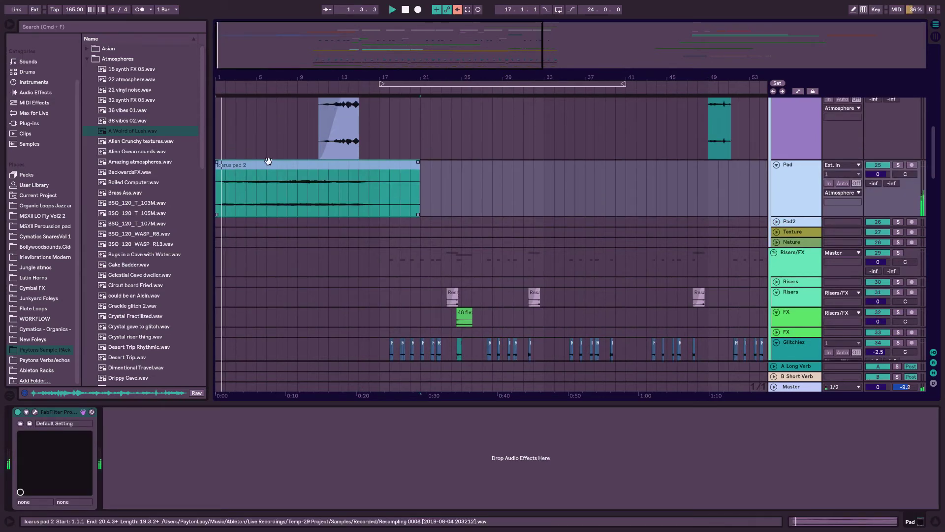
left_click(536, 173)
left_click_drag(447, 42, 444, 61)
scroll(217, 184, "left", 10)
scroll(218, 184, "up", 1)
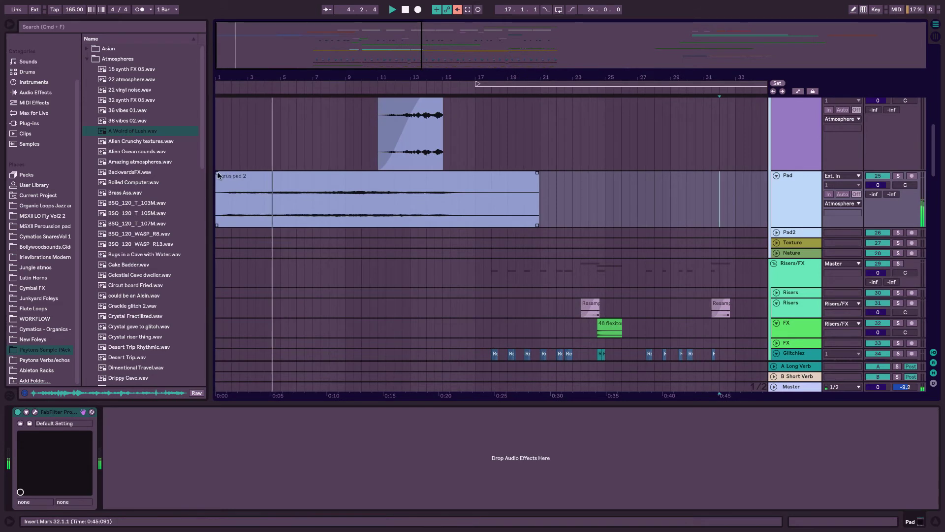
left_click_drag(219, 173, 322, 173)
left_click_drag(264, 190, 244, 191)
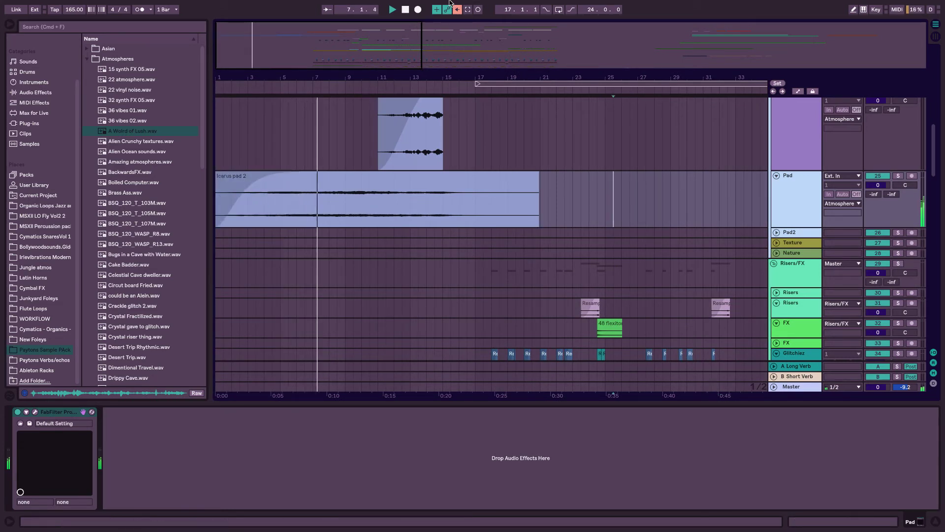
Reduce the heights of the Atmosphere and Pad tracks
left_click_drag(421, 46, 944, 173)
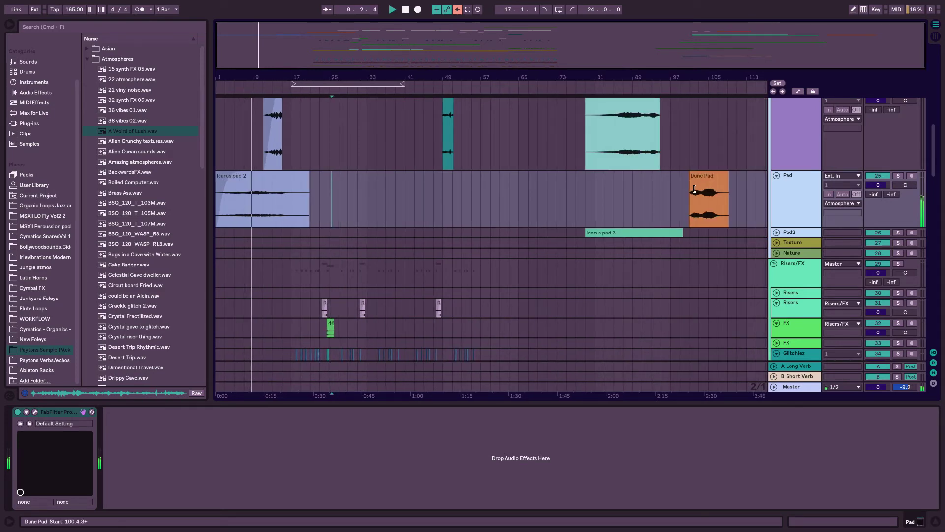
scroll(791, 288, "up", 6)
scroll(791, 288, "down", 2)
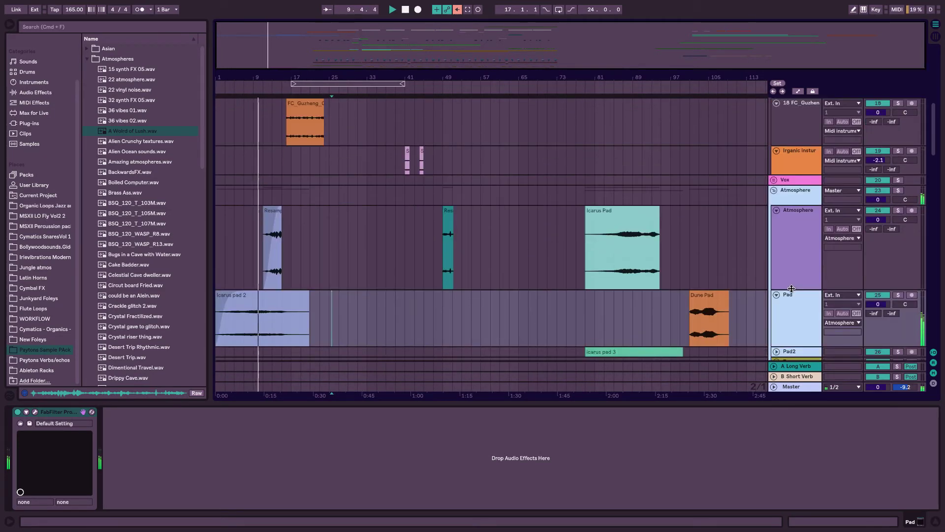
left_click_drag(792, 290, 790, 235)
left_click_drag(795, 290, 796, 262)
Move the resampled sub clip from 85 Resampling onto 84 Resampling, keeping its start at about bar 9
scroll(379, 316, "down", 5)
scroll(379, 316, "down", 15)
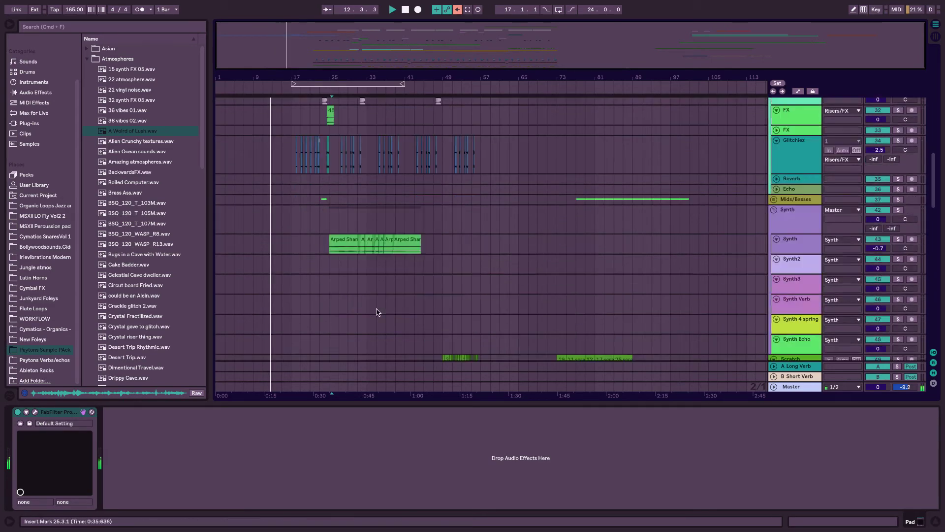
scroll(368, 306, "down", 5)
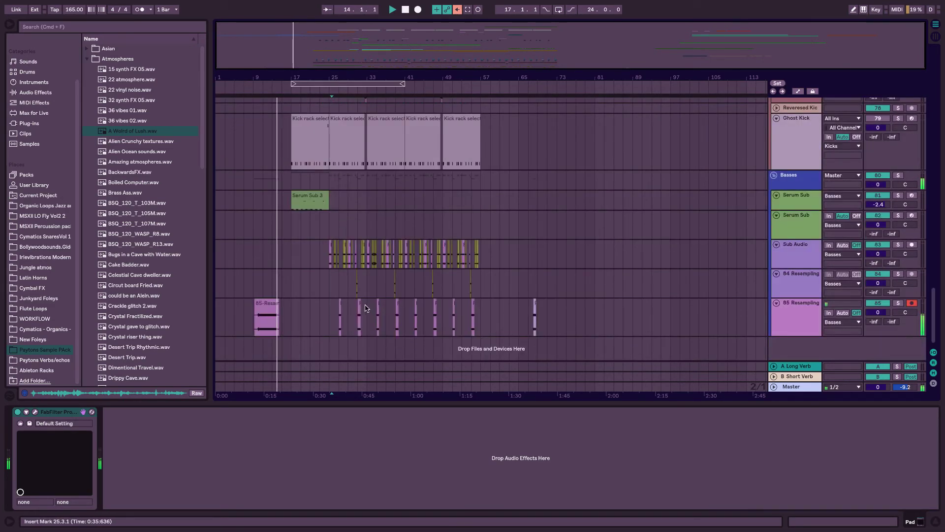
left_click(260, 301)
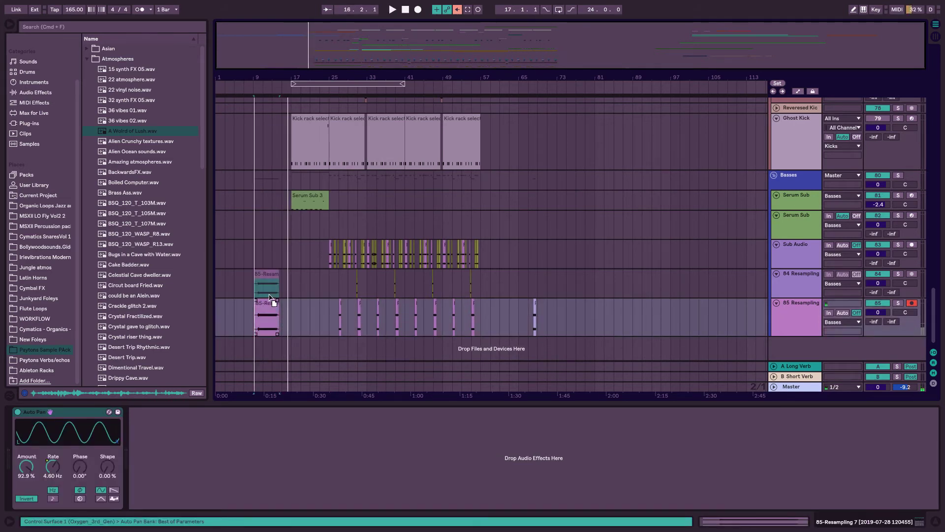
left_click(268, 294)
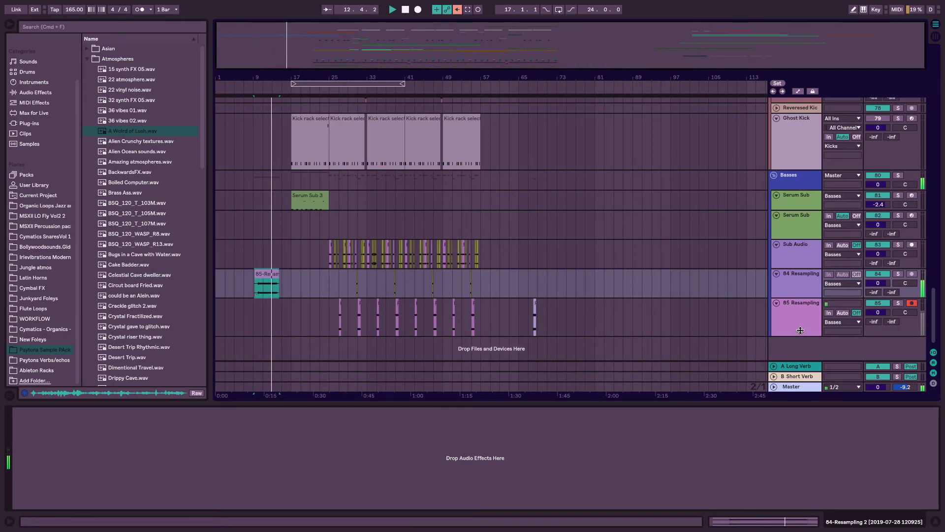
Shift the resampled sub clip about two bars later to end at 16.2.4, trim its start to 11.4.1 and fade it in
scroll(800, 300, "up", 2)
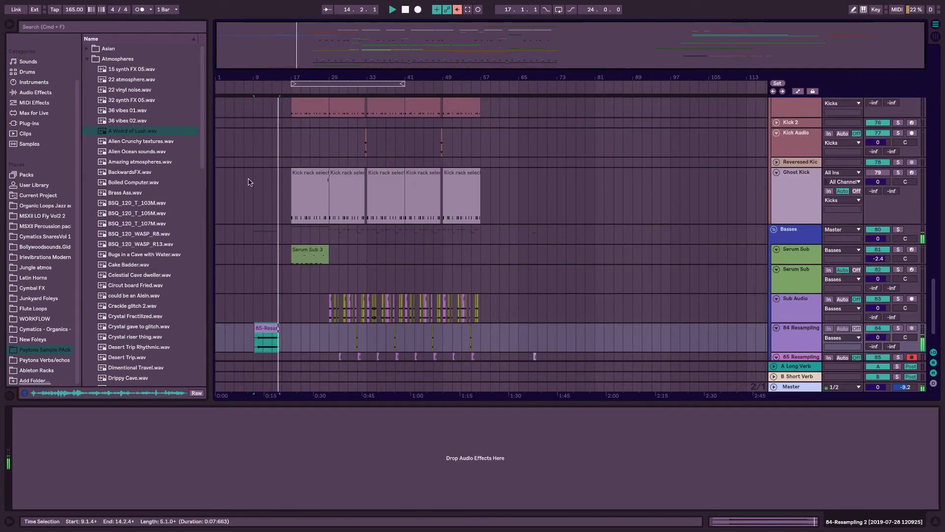
left_click_drag(287, 50, 302, 67)
scroll(270, 364, "down", 2)
scroll(270, 365, "left", 2)
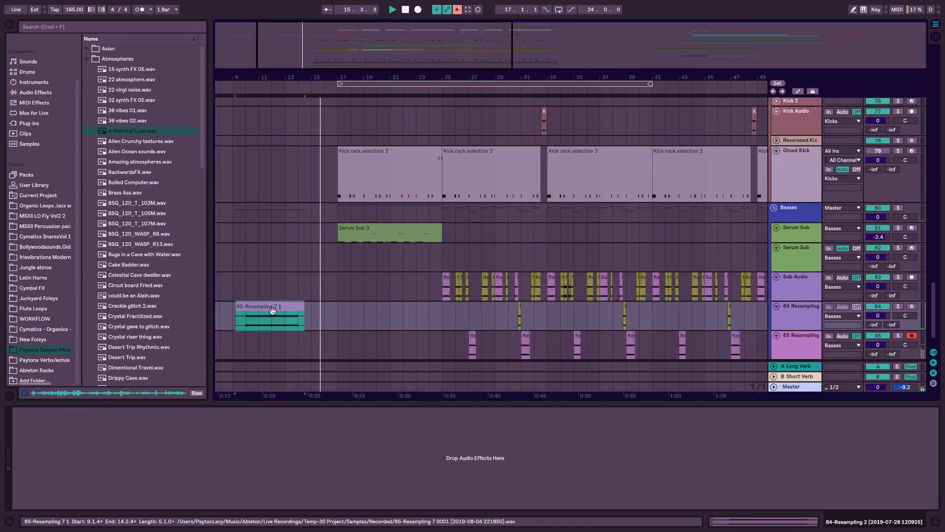
left_click_drag(278, 307, 303, 308)
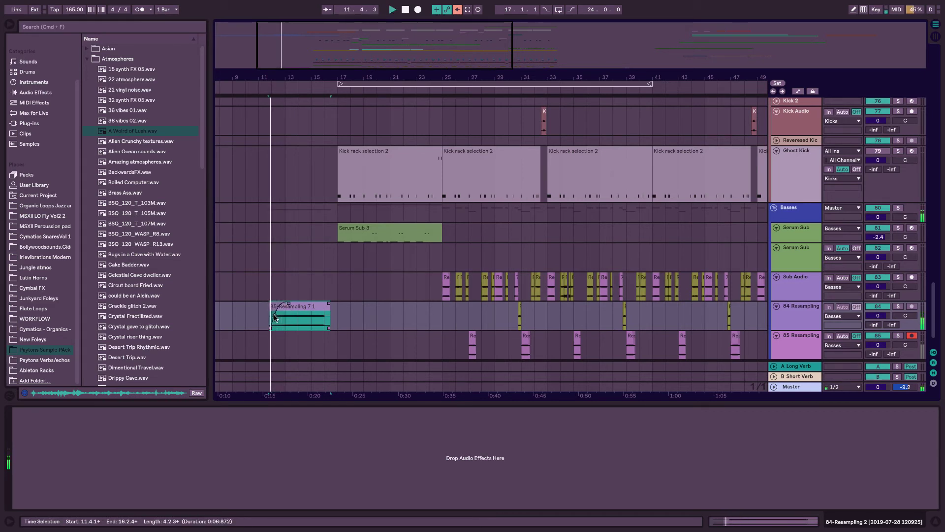
left_click(342, 293)
Fold the Basses group and reduce the heights of the Ghost Kick and Kick Audio tracks
left_click_drag(380, 59, 545, 60)
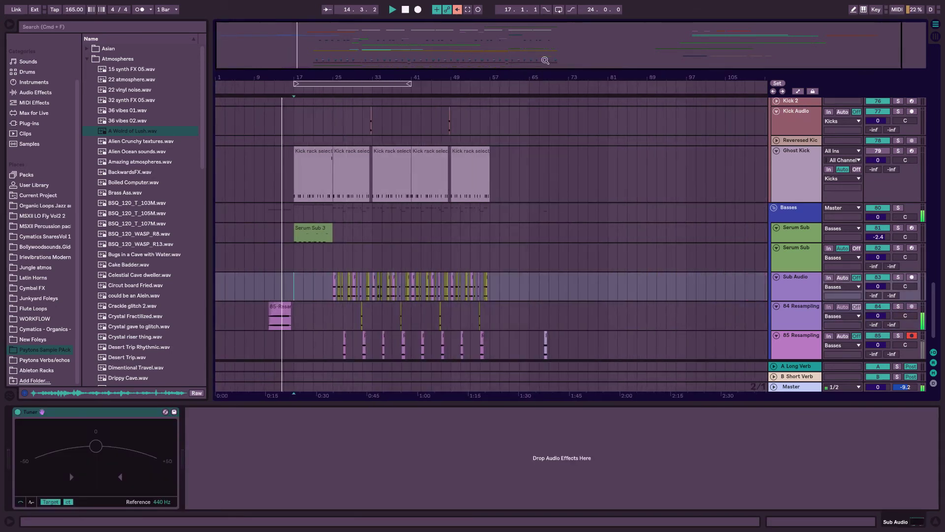
scroll(750, 228, "up", 1)
left_click(774, 219)
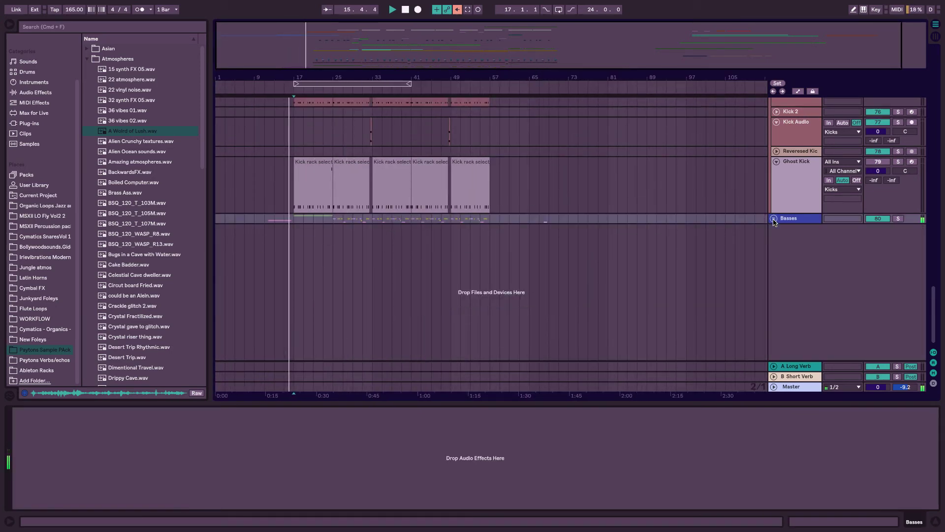
scroll(775, 192, "up", 5)
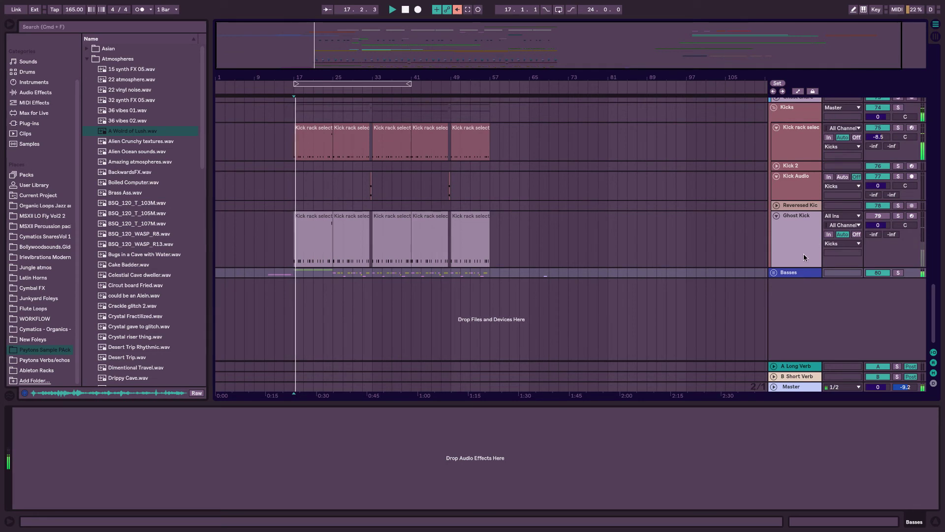
left_click_drag(803, 265, 802, 217)
scroll(800, 212, "up", 5)
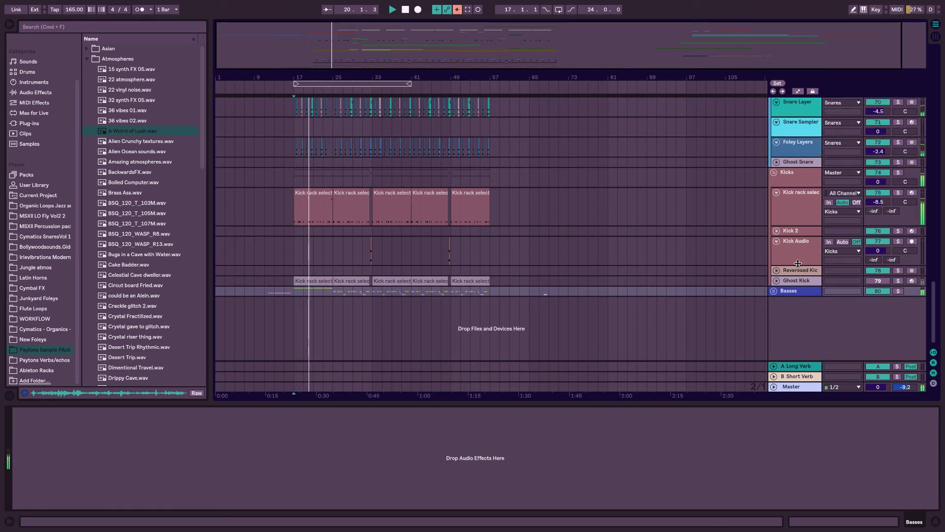
left_click_drag(799, 266, 799, 207)
Fold the Snares, Hat and Synth groups in the arrangement
scroll(769, 215, "up", 7)
scroll(766, 216, "up", 5)
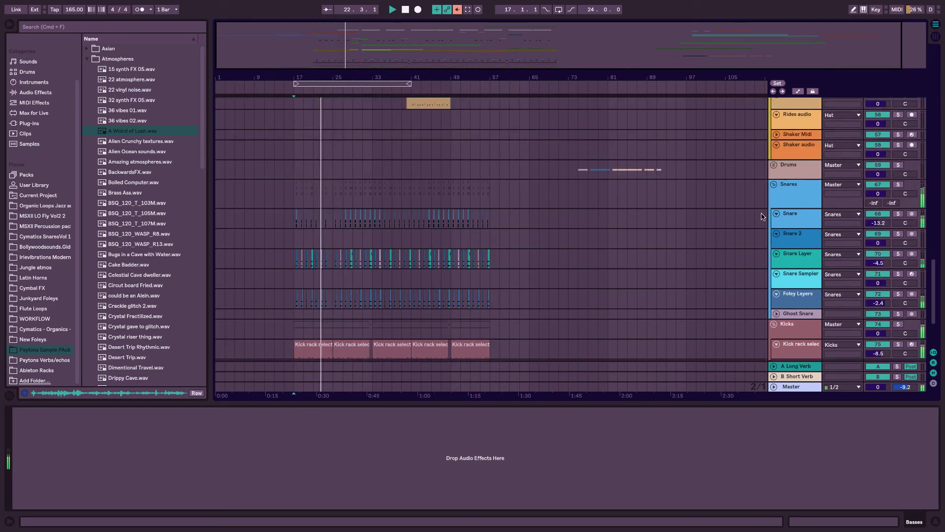
left_click(774, 185)
scroll(775, 185, "up", 10)
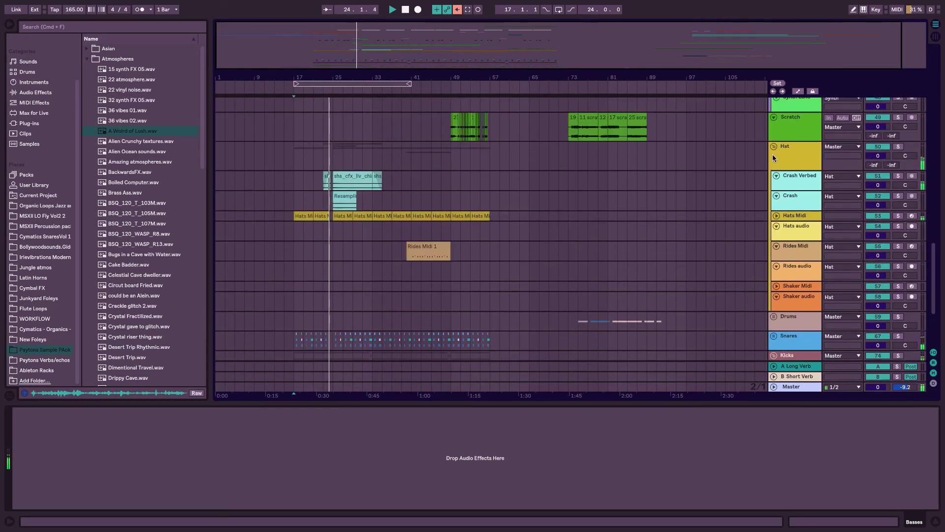
left_click(773, 146)
scroll(773, 147, "up", 10)
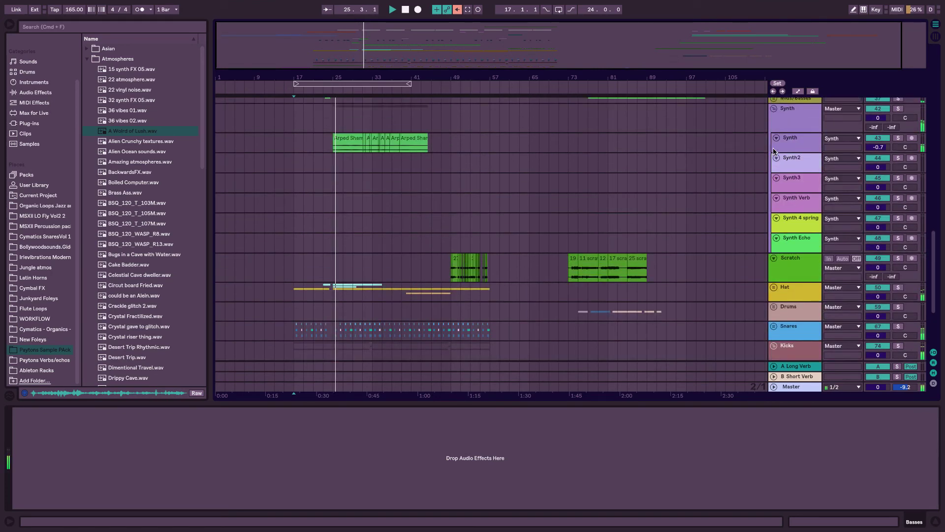
scroll(773, 150, "up", 7)
left_click(773, 196)
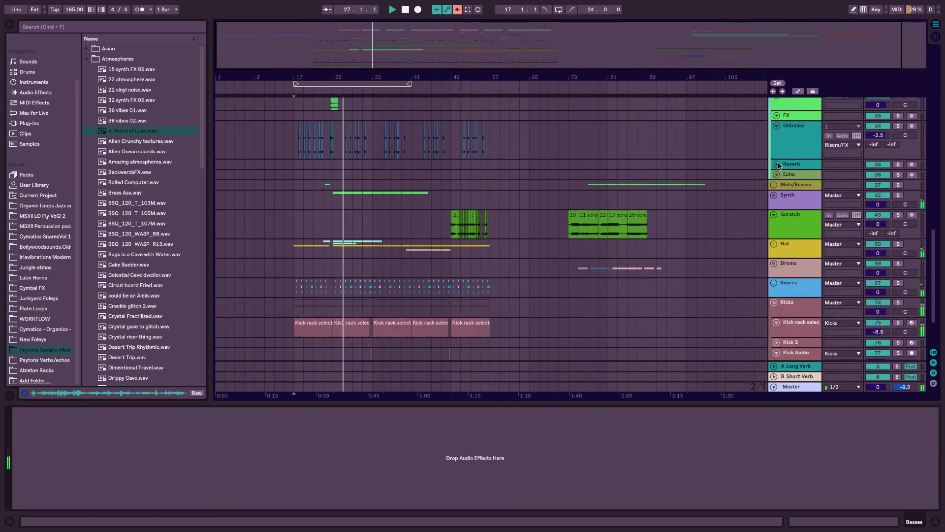
scroll(779, 177, "up", 2)
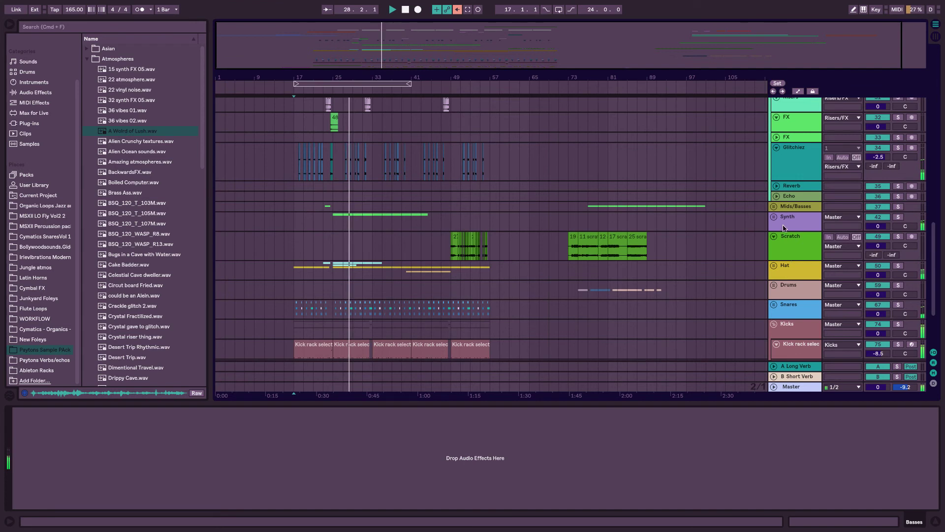
Fold the Risers/FX group in the arrangement
scroll(783, 207, "up", 3)
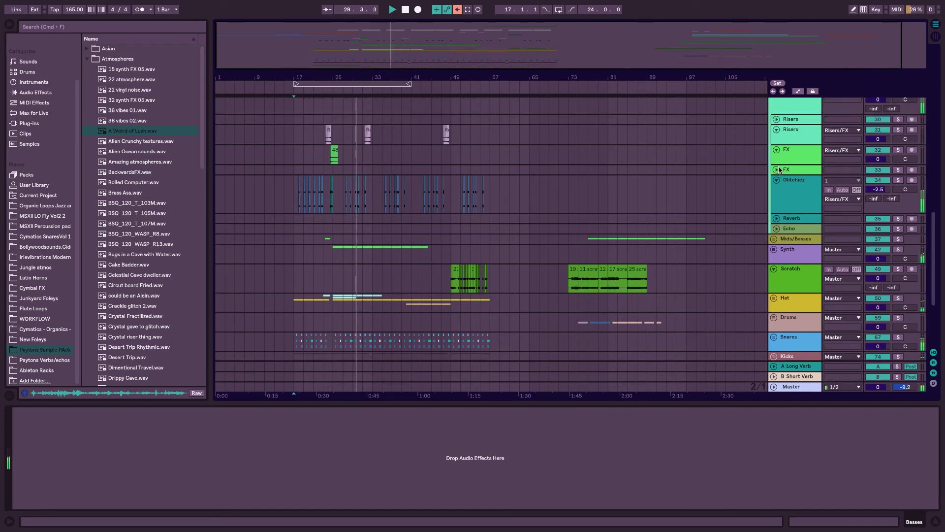
scroll(775, 146, "up", 5)
left_click(774, 145)
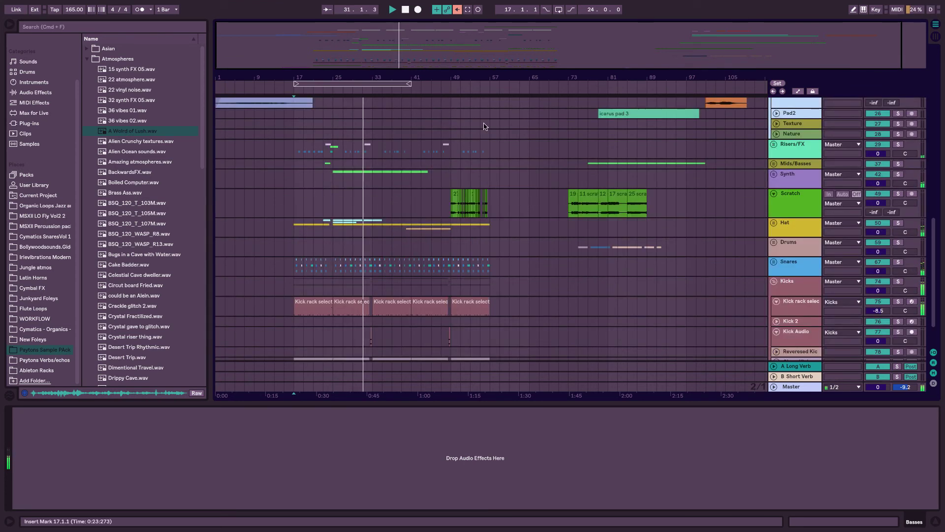
Unfold the Synth group, lower the volume of its first Synth track to -2.3 dB, and fold the group again
key("plus")
left_click_drag(380, 77, 380, 99)
scroll(557, 157, "up", 1)
scroll(556, 158, "left", 1)
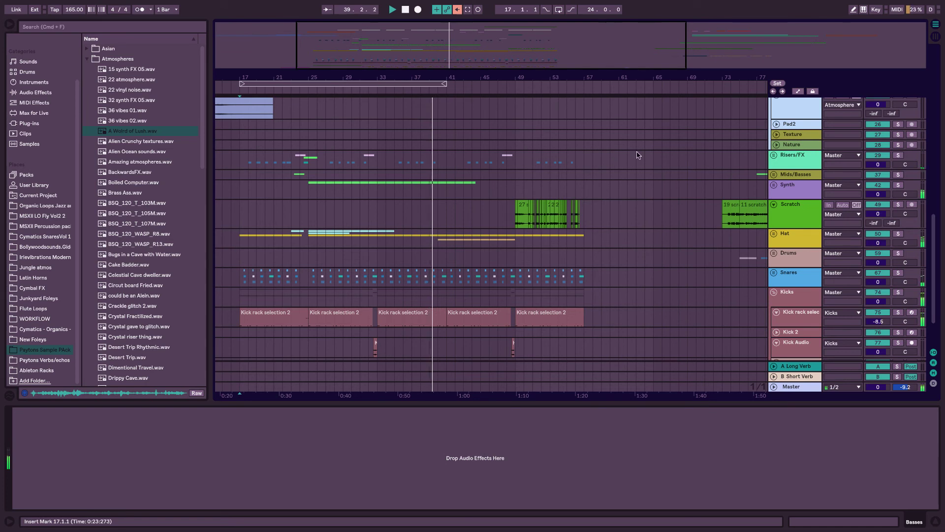
left_click(774, 185)
left_click_drag(873, 223, 872, 229)
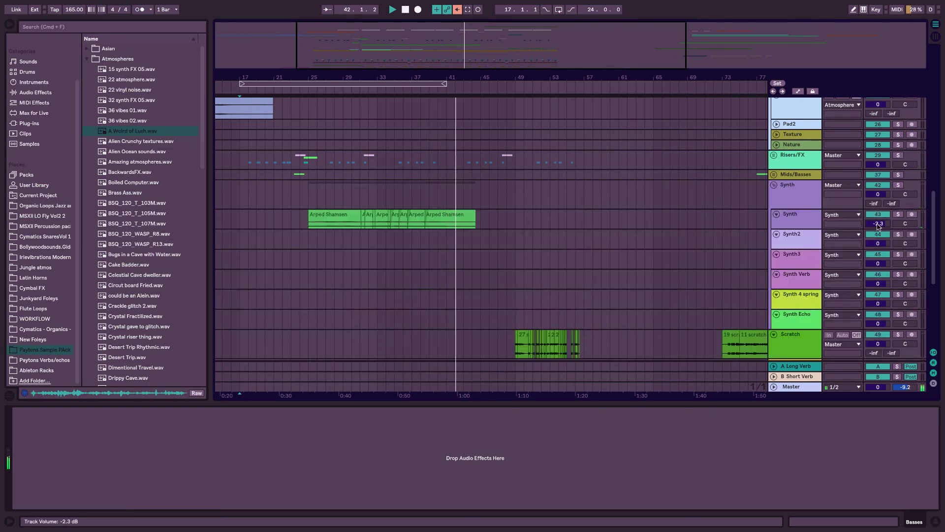
left_click(774, 185)
Fold the Atmosphere group and slightly reduce the height of the 18 FC_Guzheng track
scroll(687, 188, "up", 2)
scroll(687, 188, "up", 3)
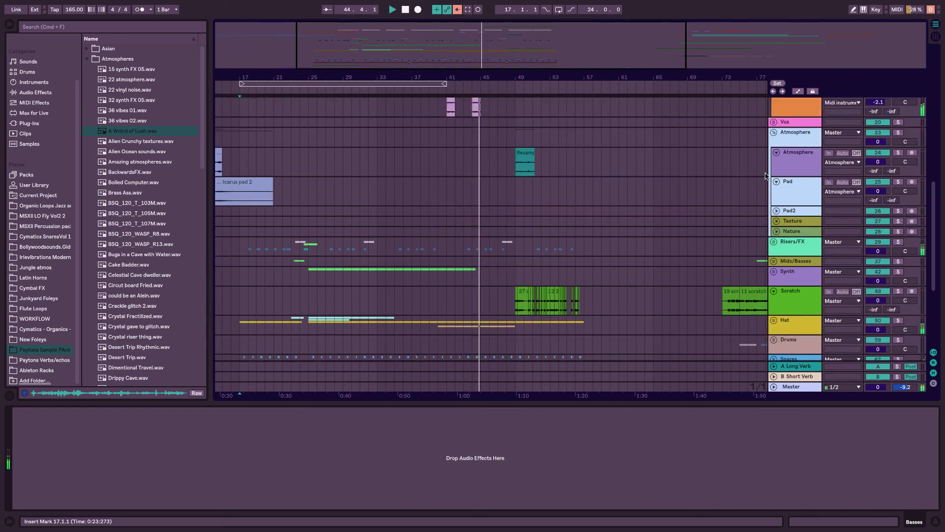
left_click(773, 166)
scroll(783, 177, "up", 3)
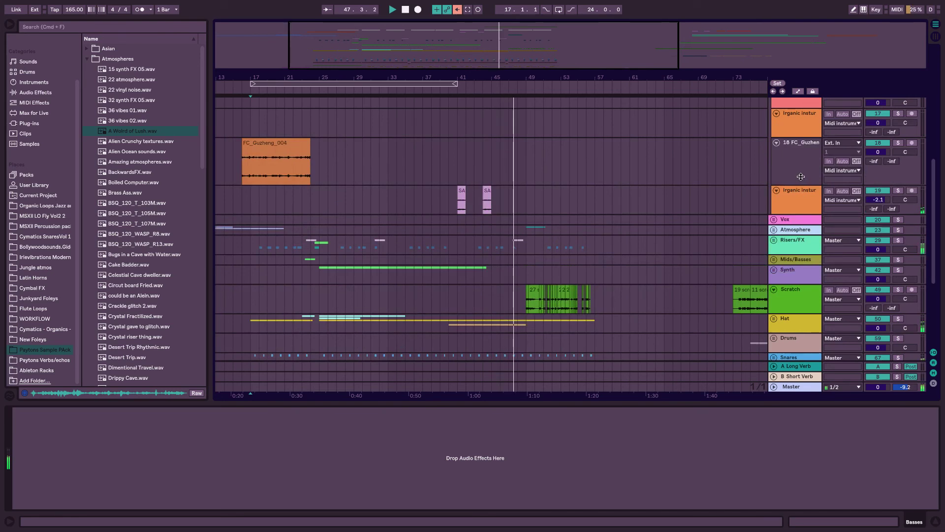
left_click_drag(800, 177, 800, 168)
Copy the FC_Guzheng_004 clip along its own track so the copy starts at about bar 53
left_click(270, 144)
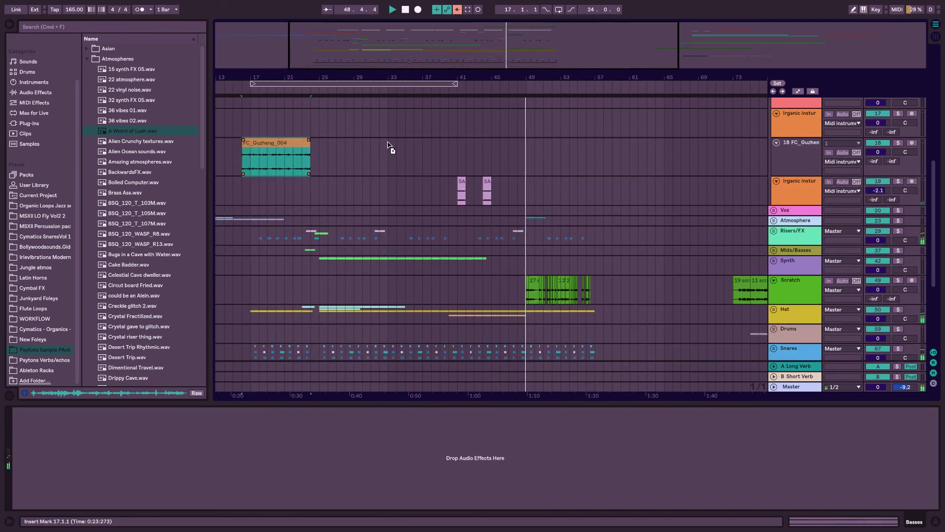
left_click_drag(387, 146, 594, 153)
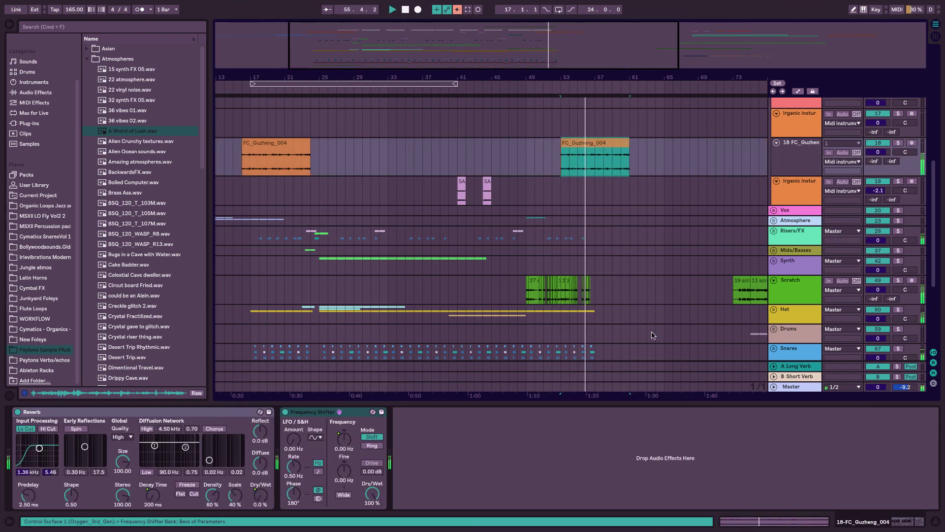
left_click(614, 197)
left_click_drag(453, 44, 453, 26)
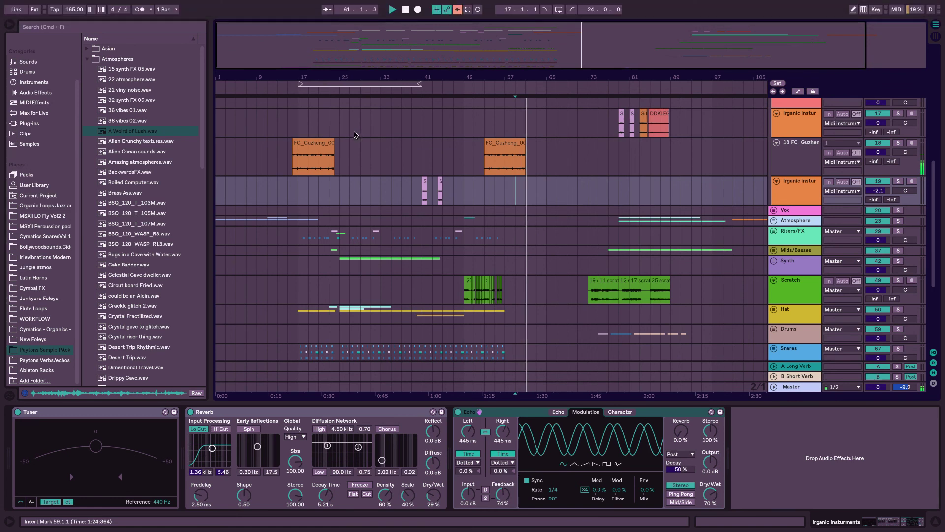
Take the Live window out of full screen and minimize it
mouse_move(48, 1)
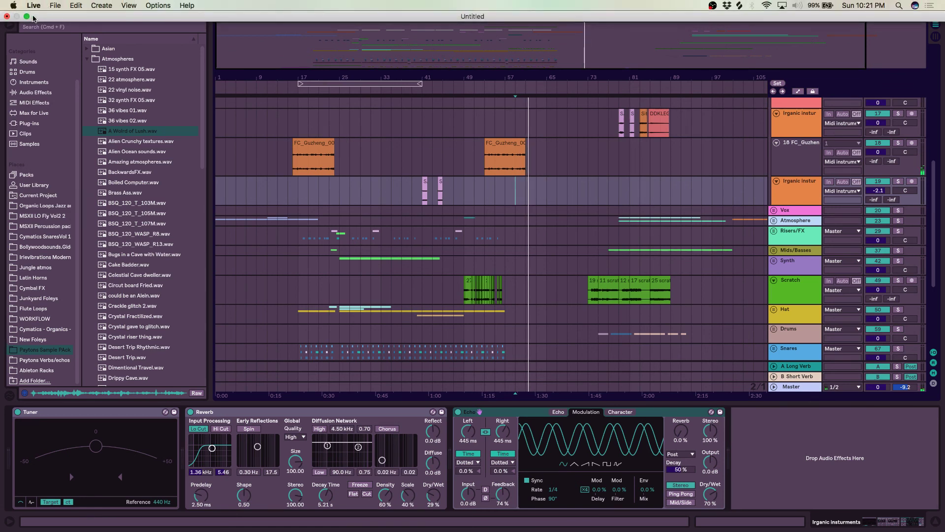
left_click(28, 17)
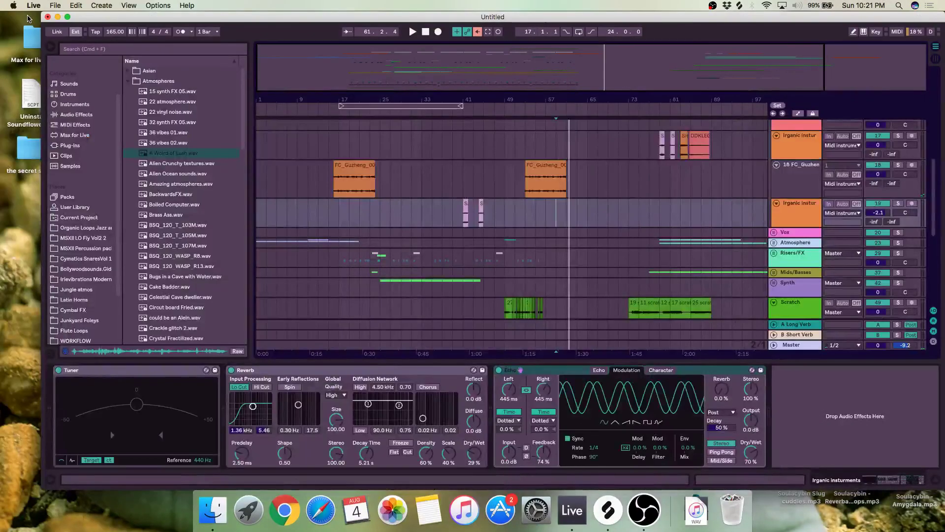
left_click(58, 17)
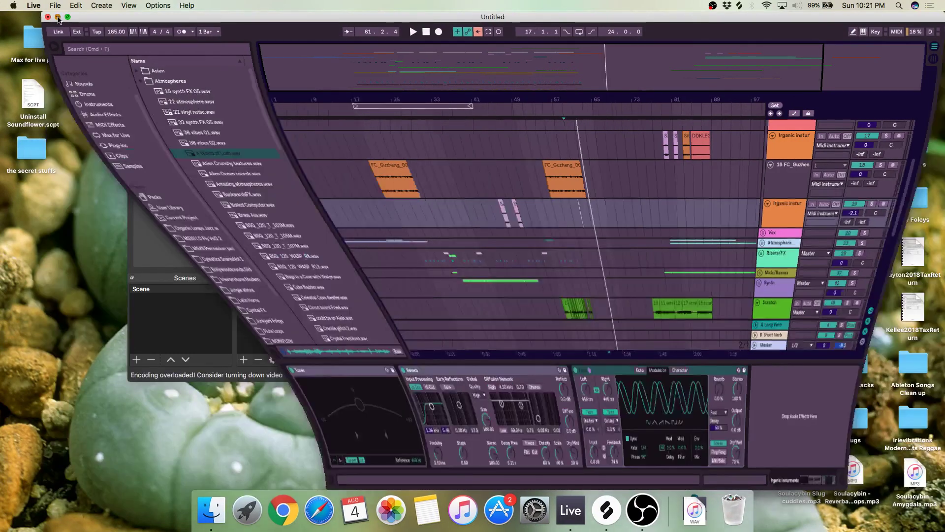